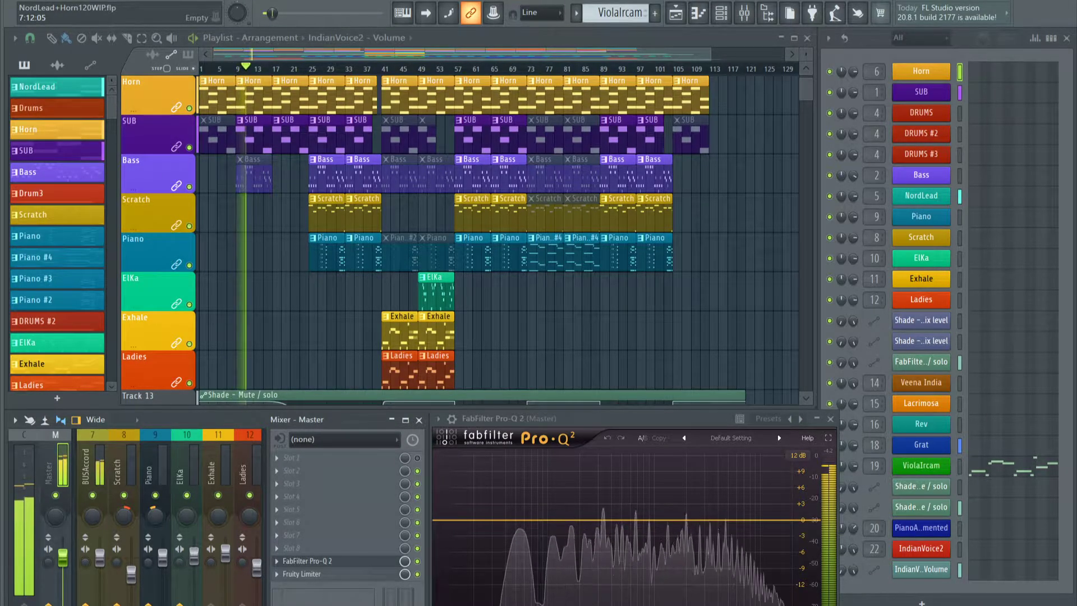
Look over the playlist arrangement from the Horn track down to the IndianVoice2 volume automation and back to the NordLead track during playback
scroll(807, 54, "down", 4)
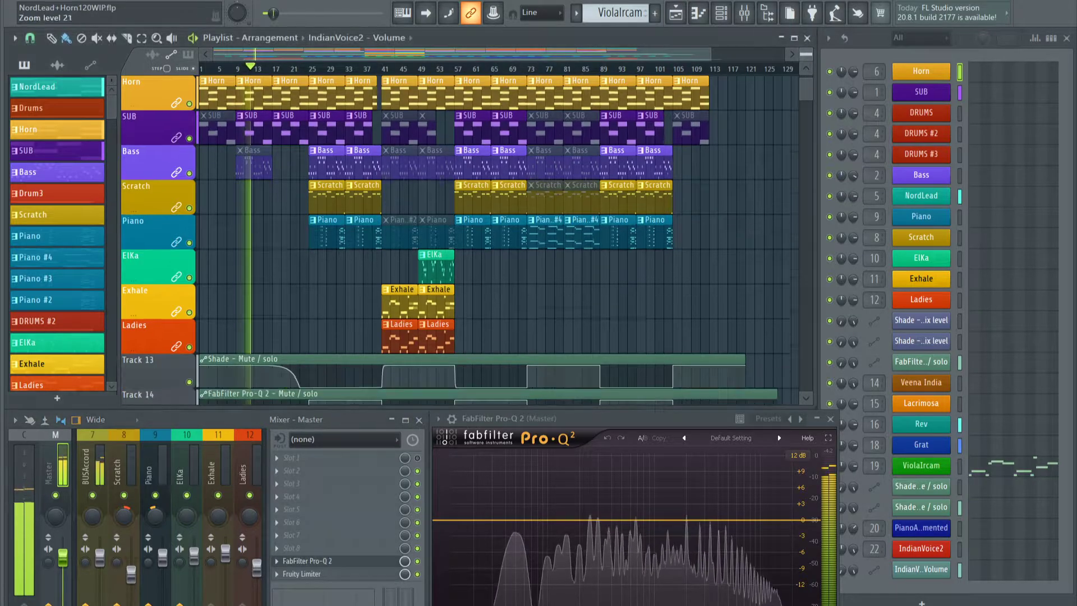
scroll(806, 54, "up", 4)
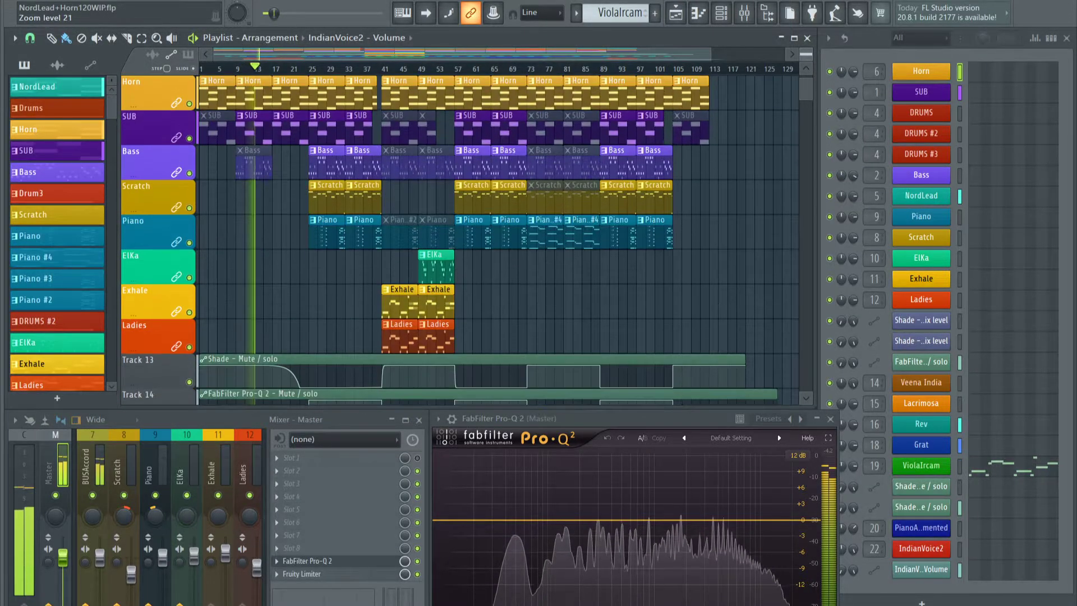
scroll(475, 175, "down", 8)
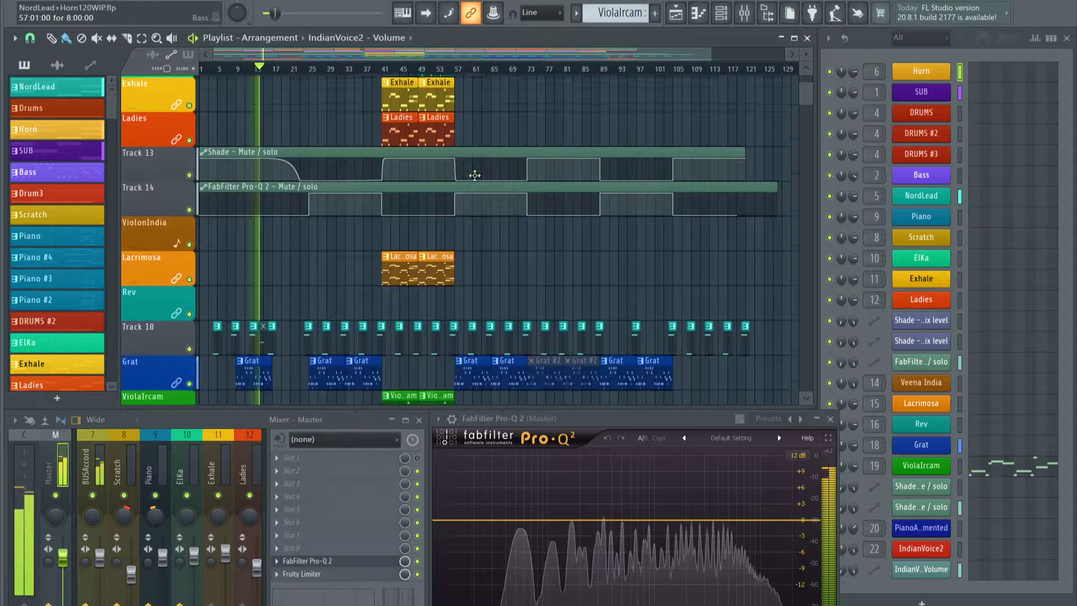
scroll(475, 176, "down", 4)
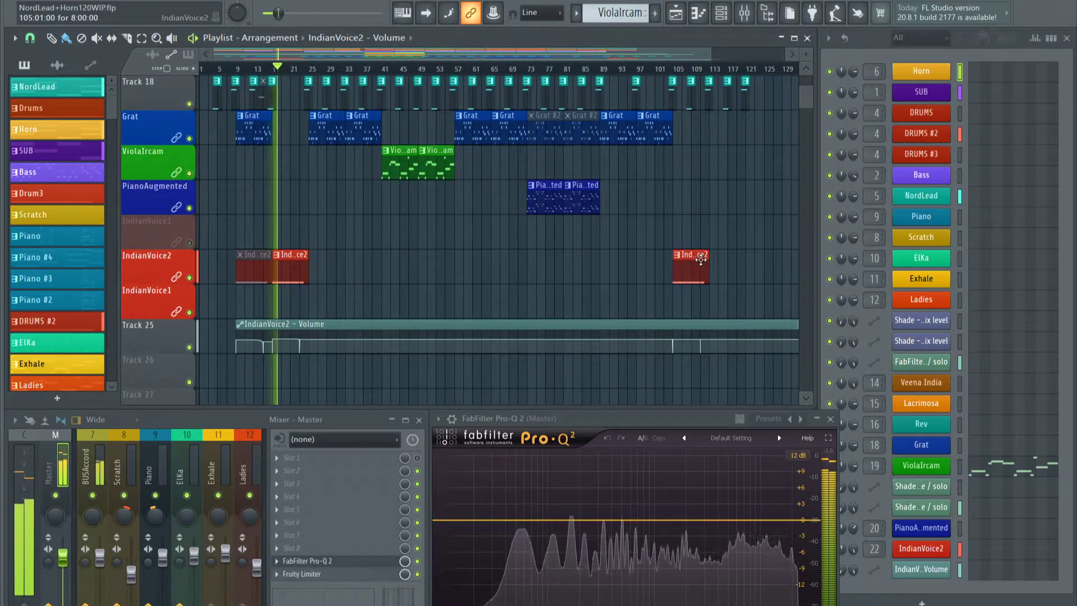
scroll(700, 260, "up", 8)
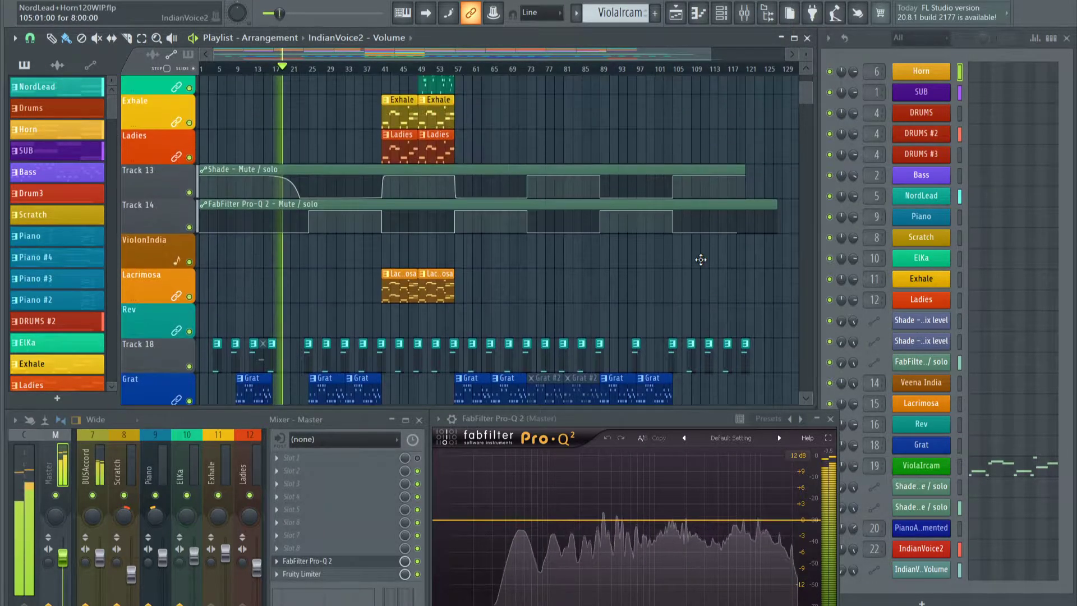
scroll(700, 259, "up", 2)
scroll(700, 260, "up", 8)
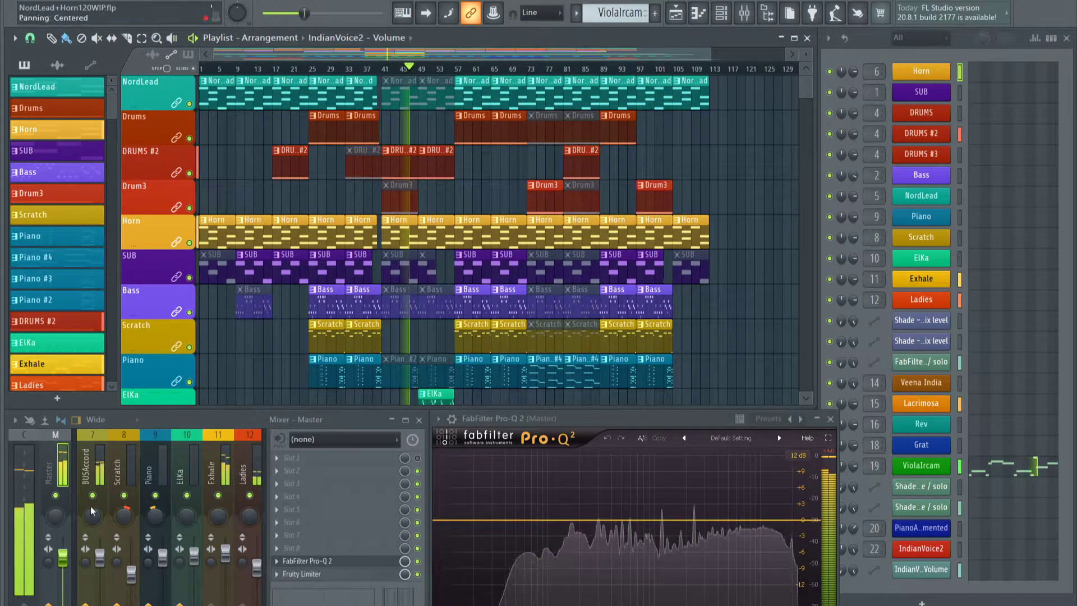
Review the mixer channels between DRUMS and the India voice tracks while the song plays
scroll(140, 504, "down", 6)
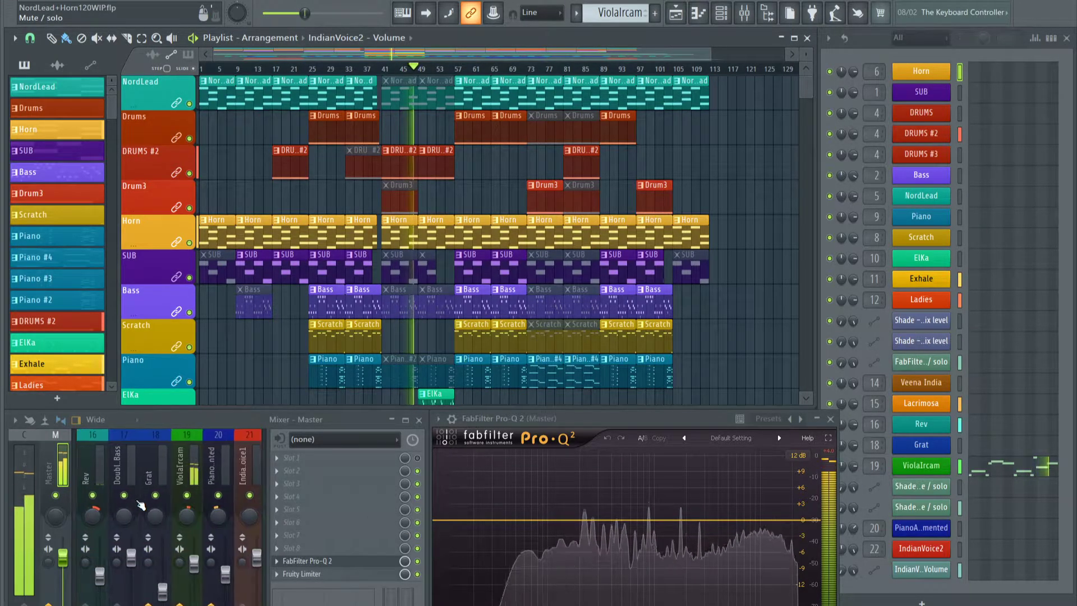
scroll(141, 505, "down", 3)
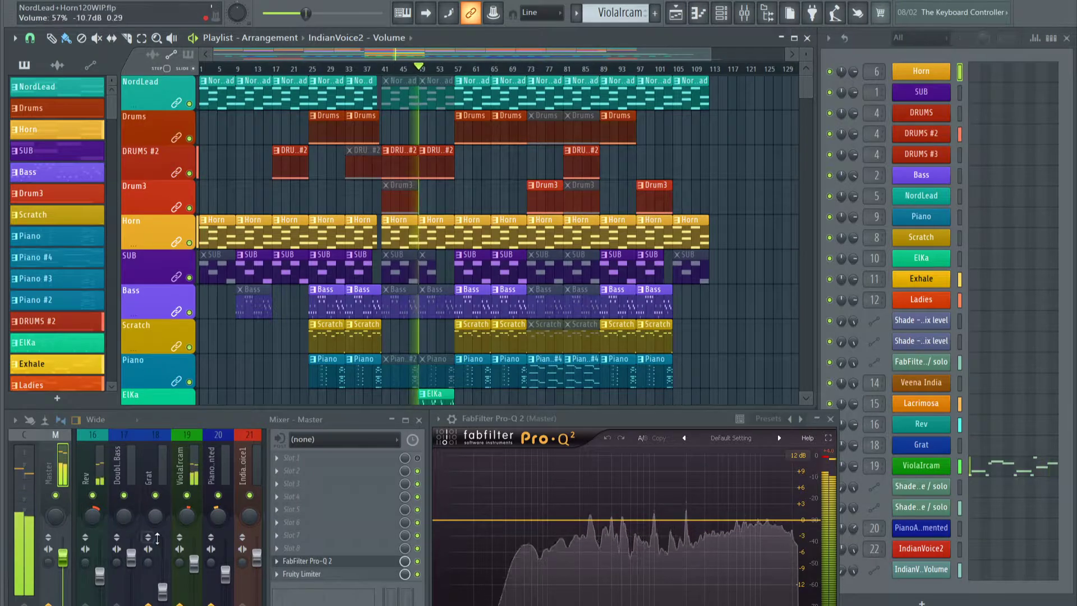
scroll(146, 466, "up", 3)
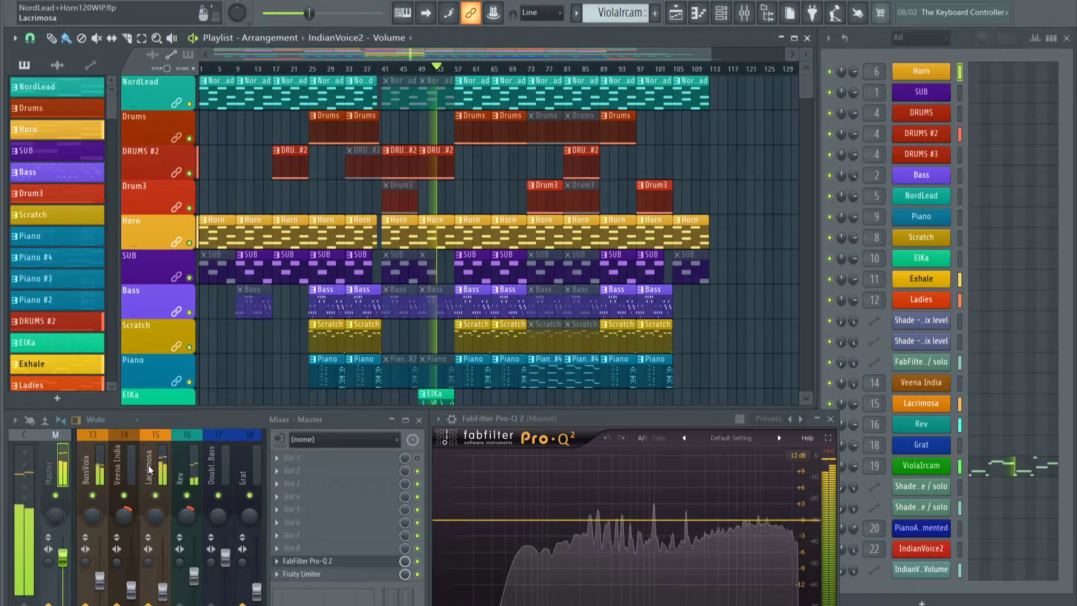
scroll(148, 465, "down", 6)
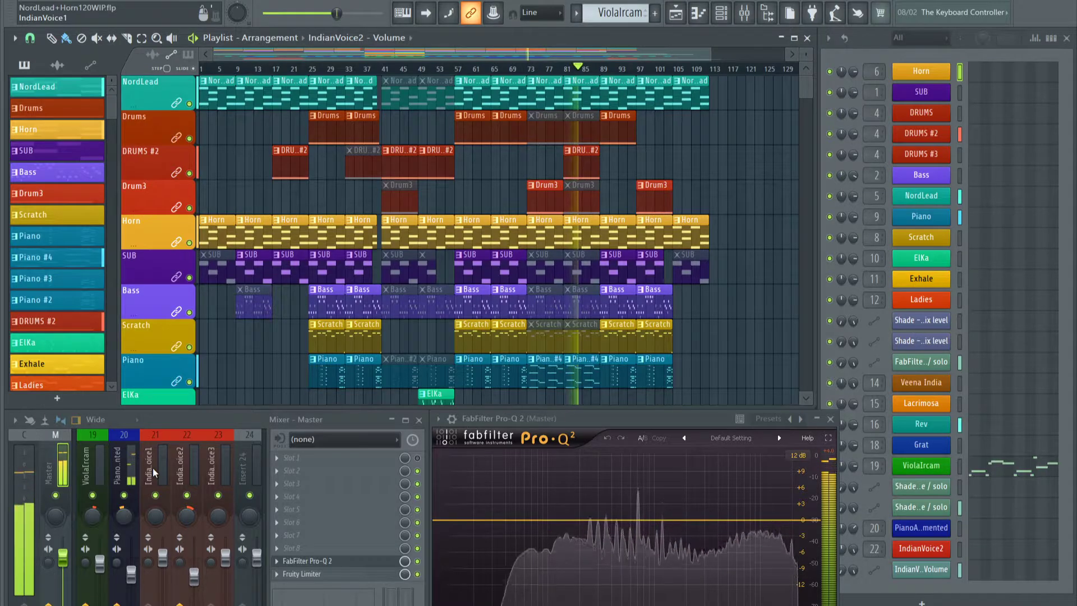
scroll(153, 467, "up", 9)
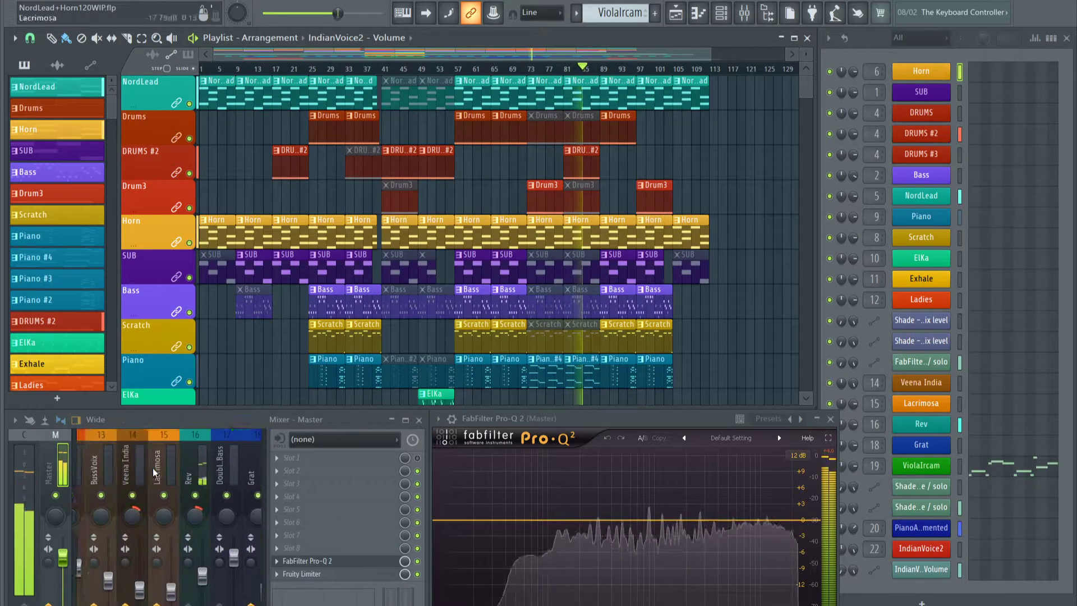
scroll(153, 467, "up", 5)
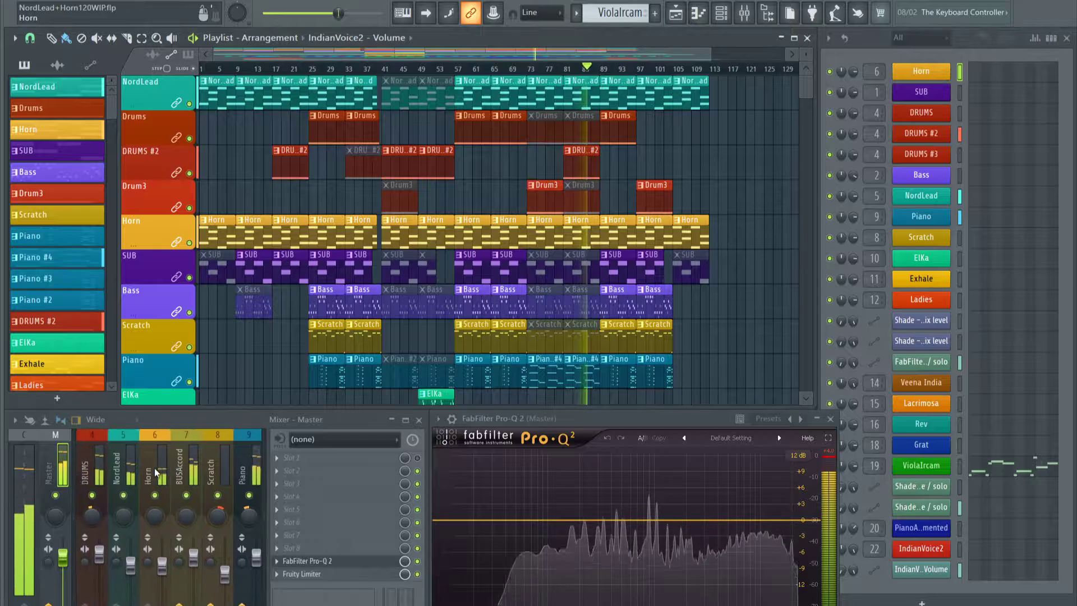
scroll(154, 468, "down", 2)
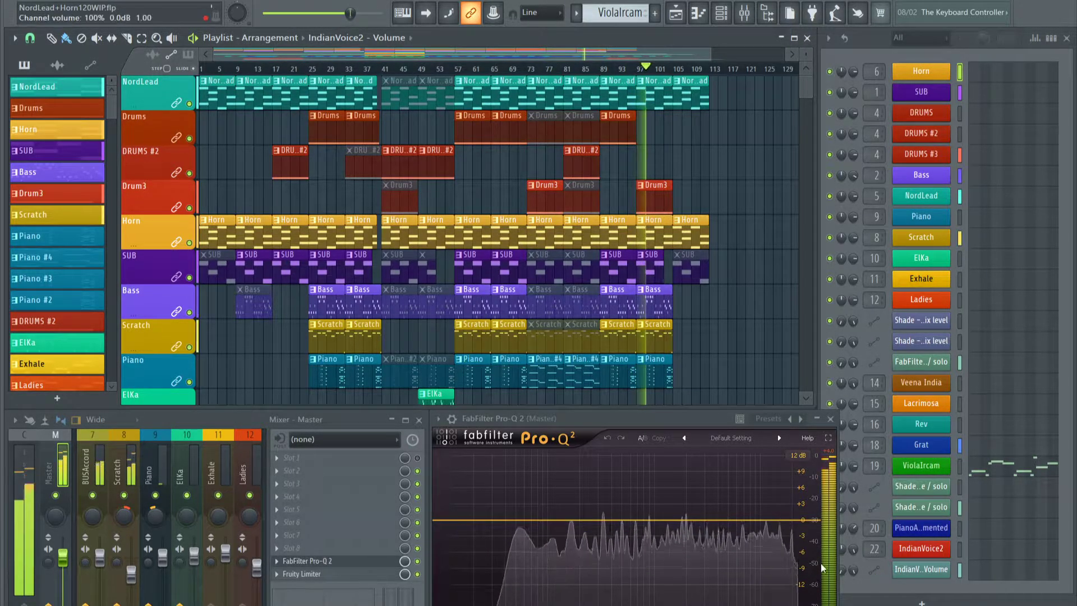
Examine the lower playlist tracks down to the IndianVoice2 volume automation during the song's last section
scroll(553, 326, "down", 10)
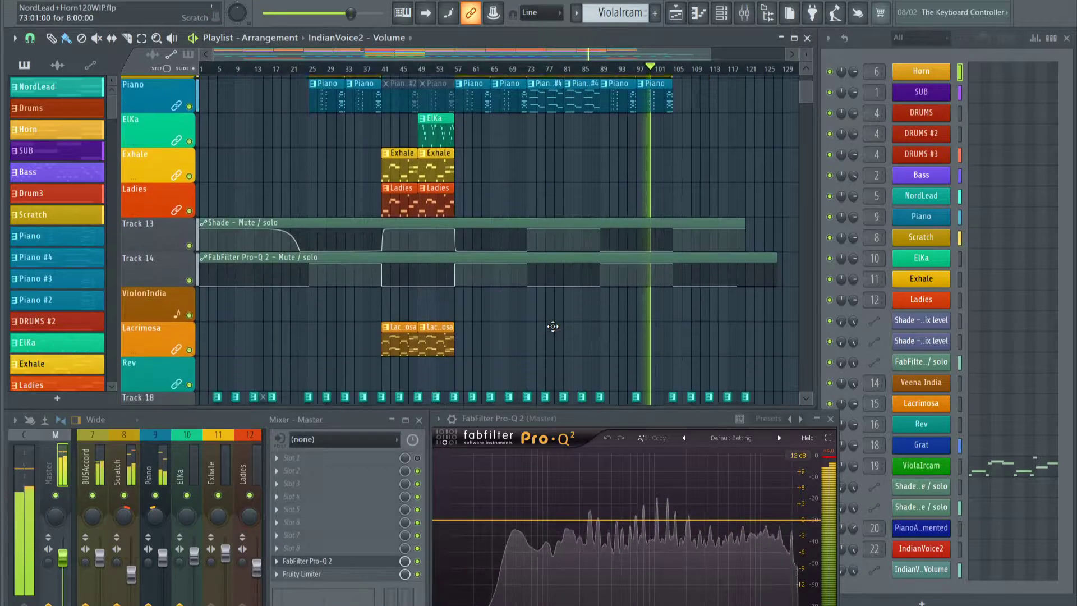
scroll(553, 326, "down", 6)
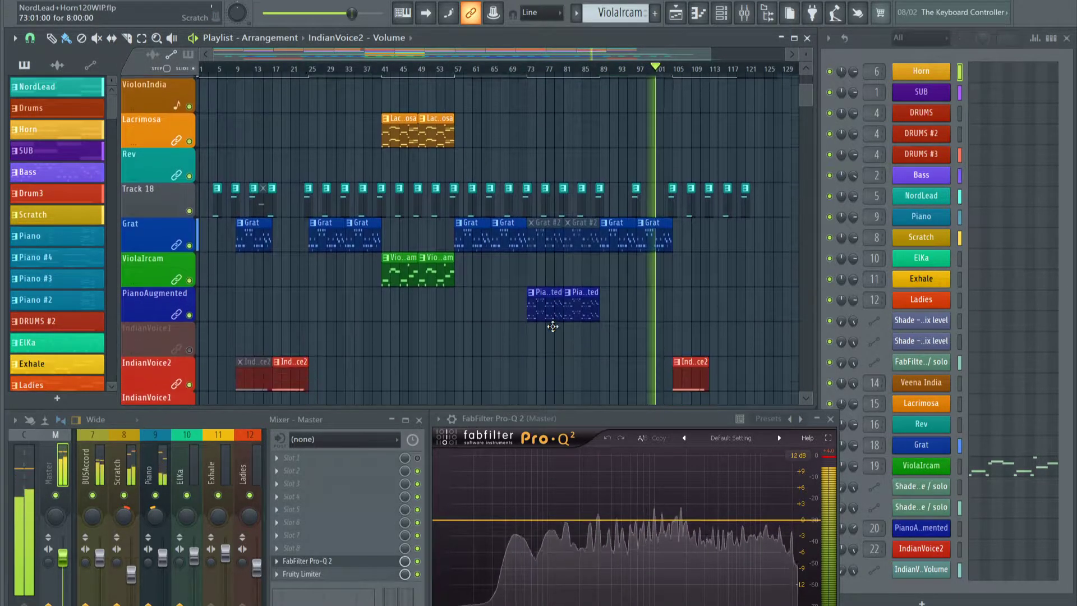
scroll(553, 326, "down", 2)
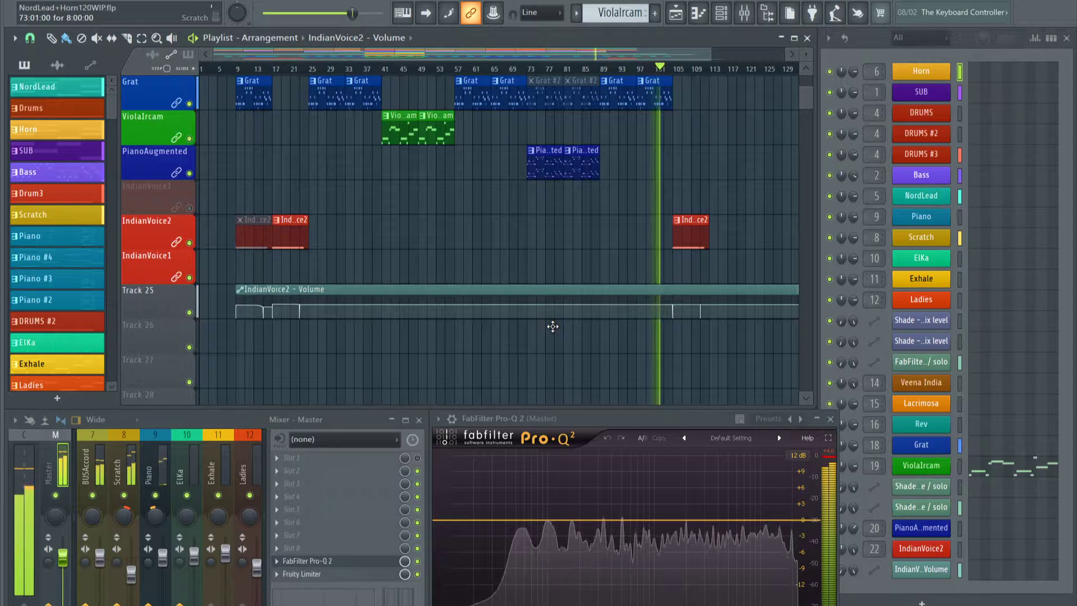
scroll(553, 326, "down", 2)
scroll(553, 326, "up", 5)
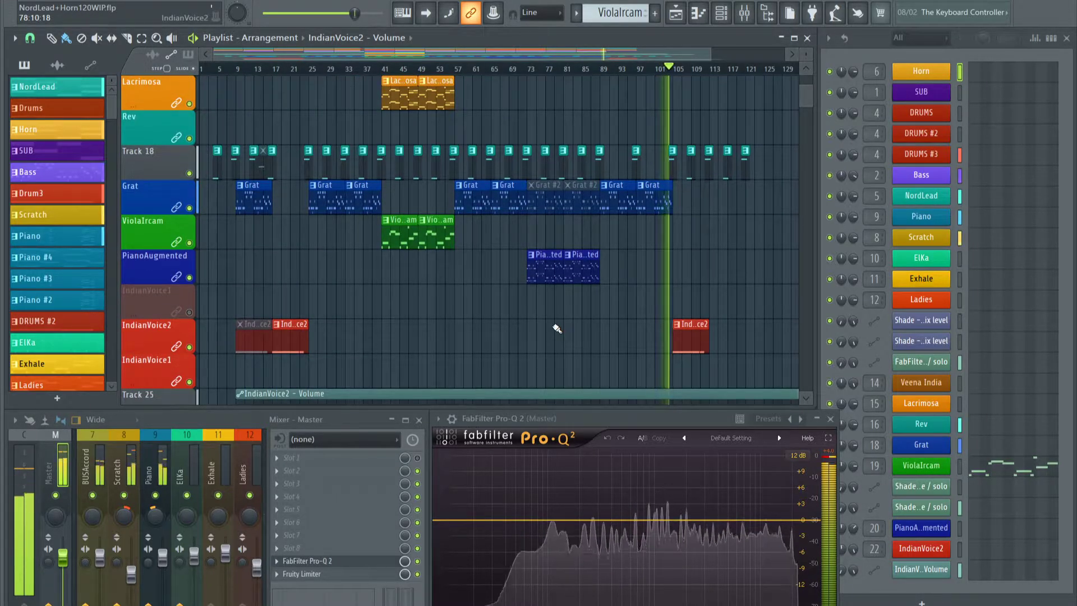
scroll(557, 328, "up", 5)
scroll(556, 328, "up", 6)
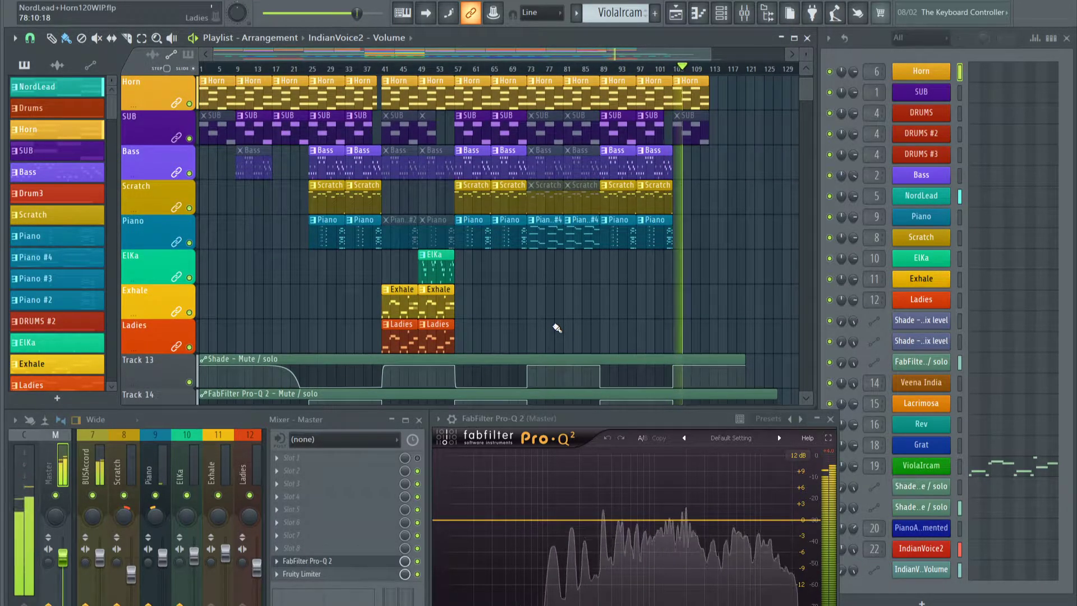
scroll(557, 328, "up", 4)
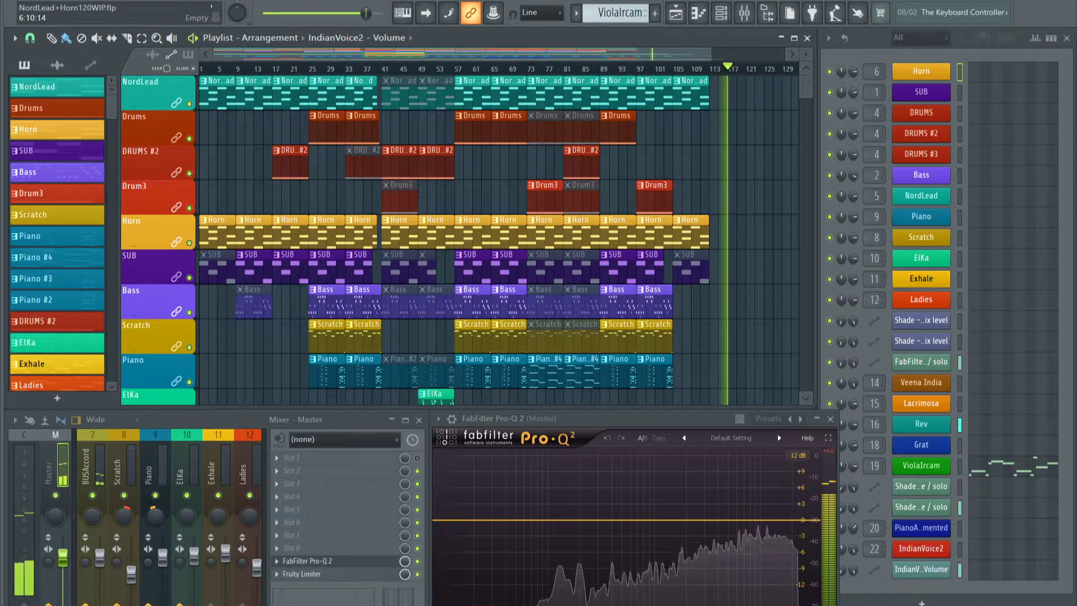
Delete the last two Track 18 clips at bars 117 and 121 in the playlist
scroll(770, 130, "down", 7)
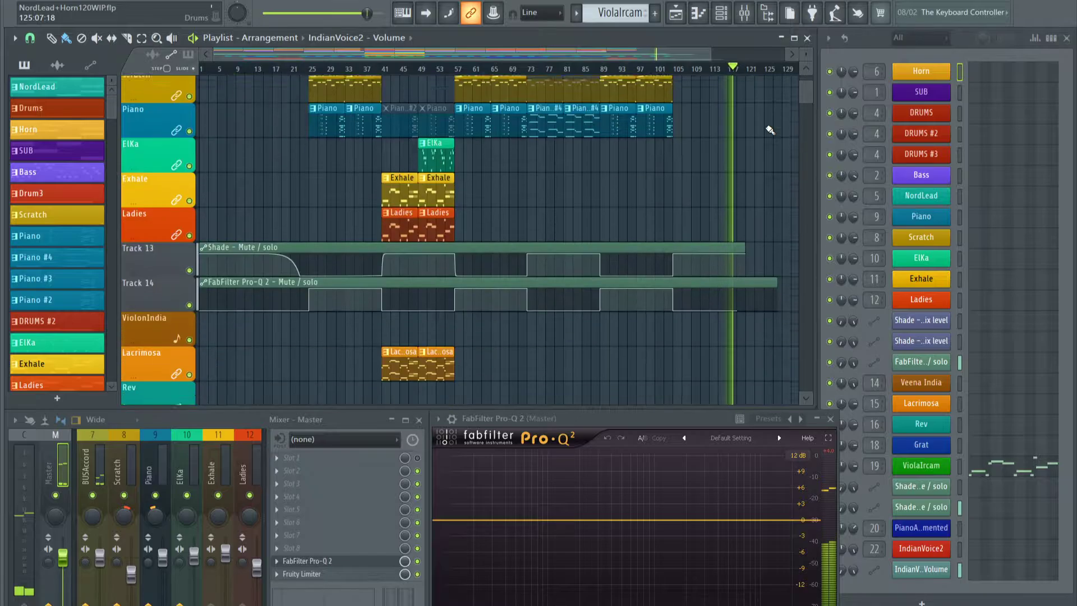
scroll(774, 246, "down", 3)
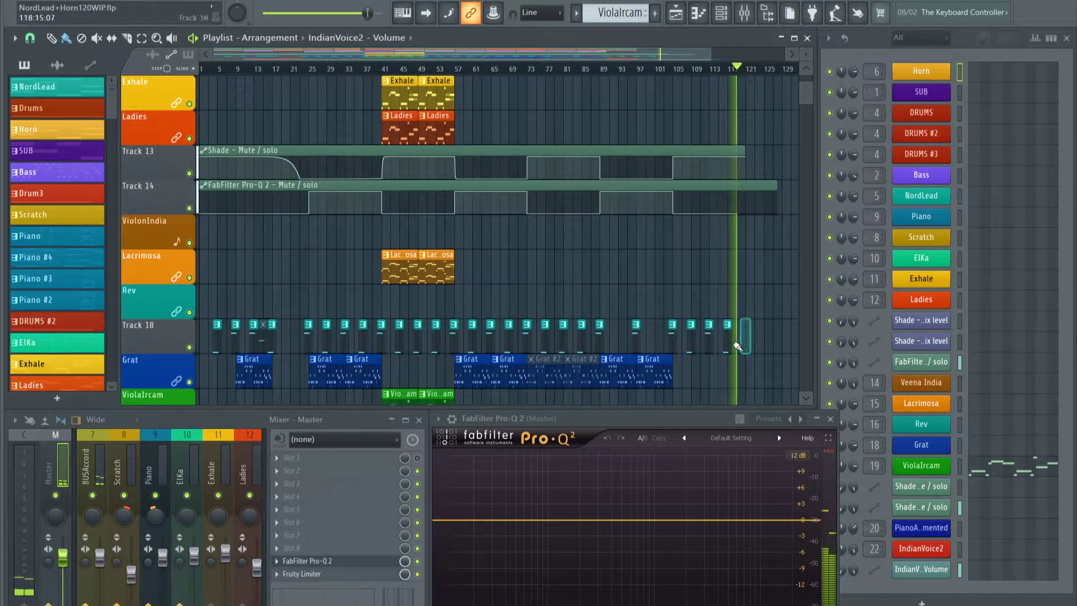
scroll(727, 163, "up", 10)
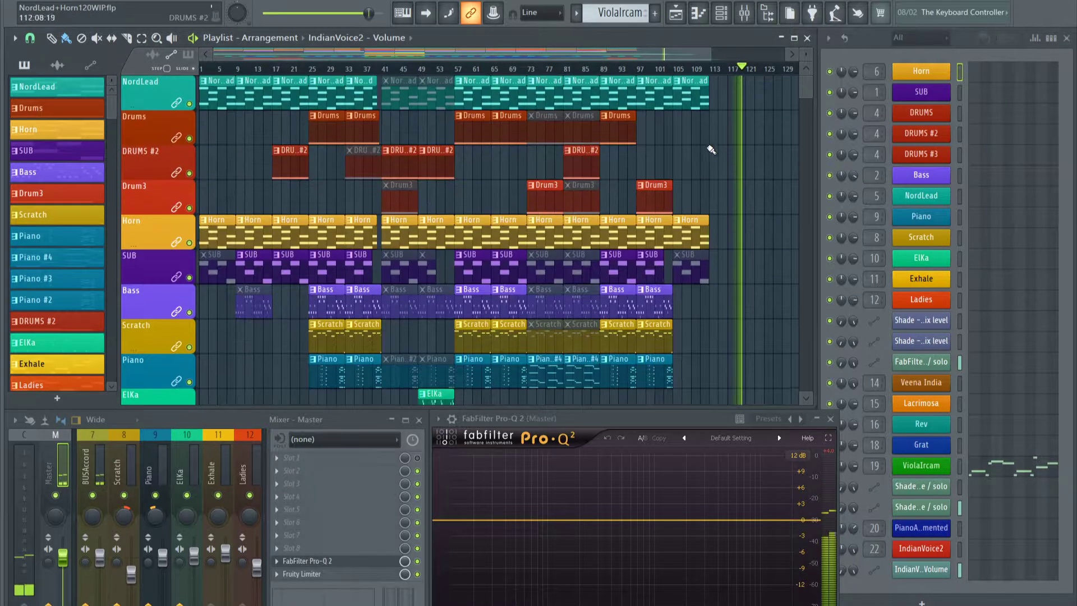
Play the song from about bar 70 and look over the Piano, Grat and PianoAugmented clips in that section
left_click(516, 74)
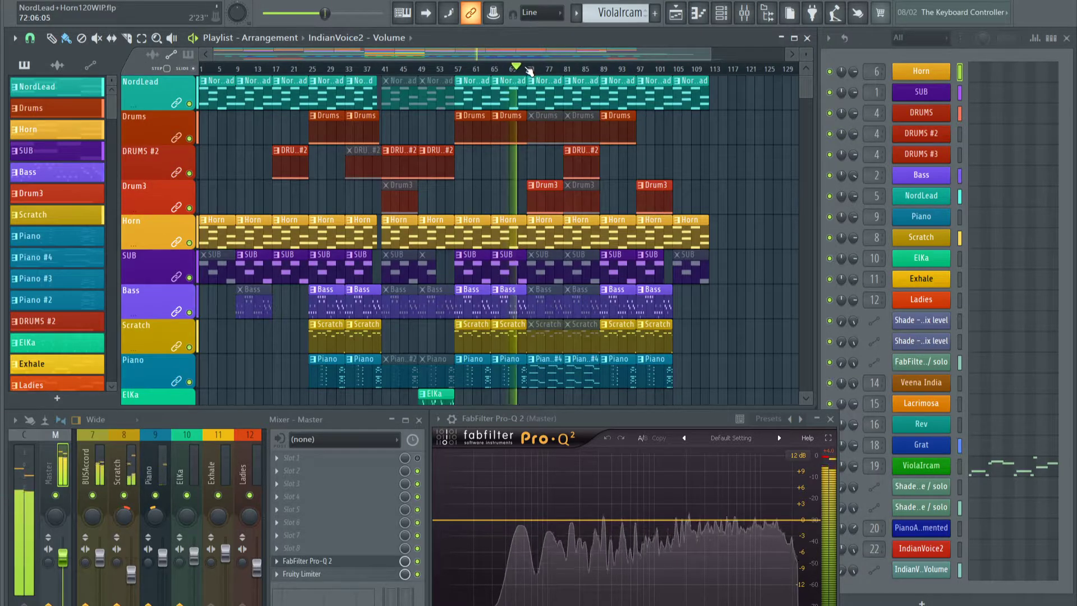
scroll(529, 70, "down", 2)
scroll(538, 199, "down", 4)
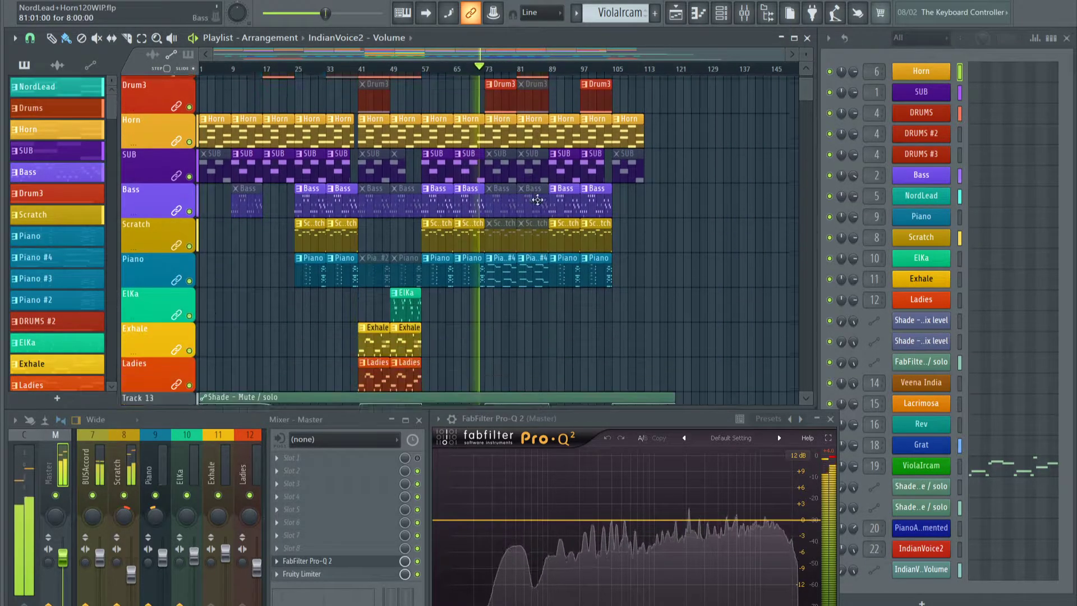
scroll(538, 200, "down", 2)
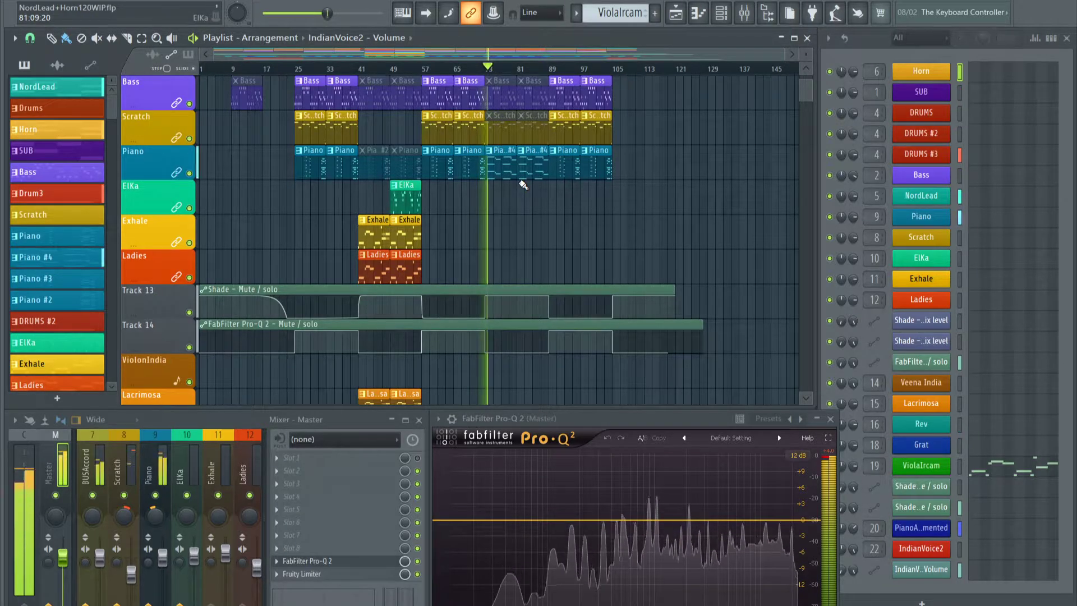
scroll(523, 185, "up", 4)
scroll(522, 185, "down", 11)
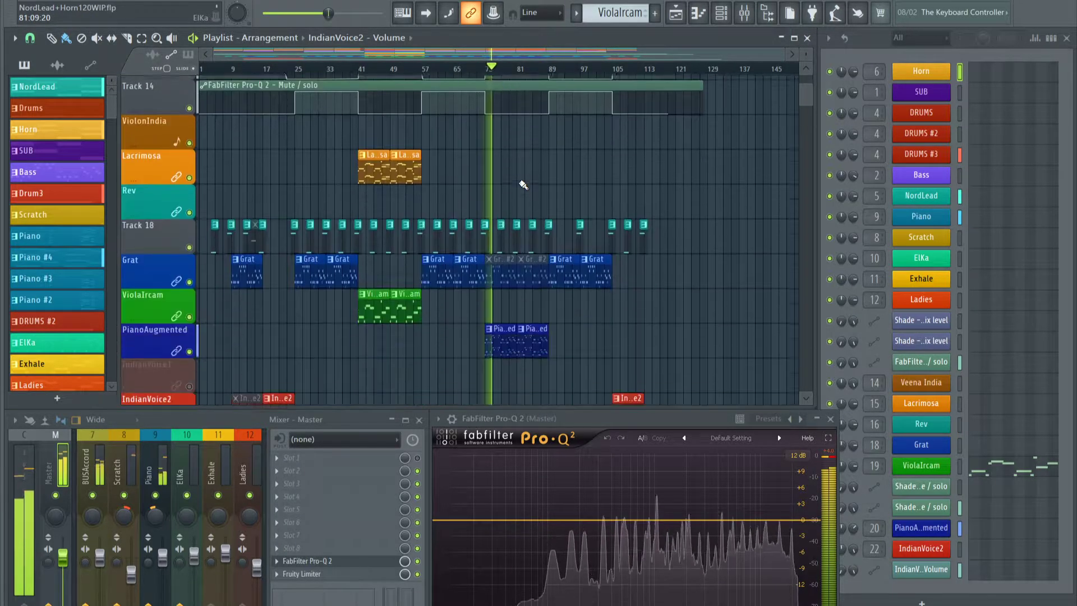
scroll(523, 185, "down", 4)
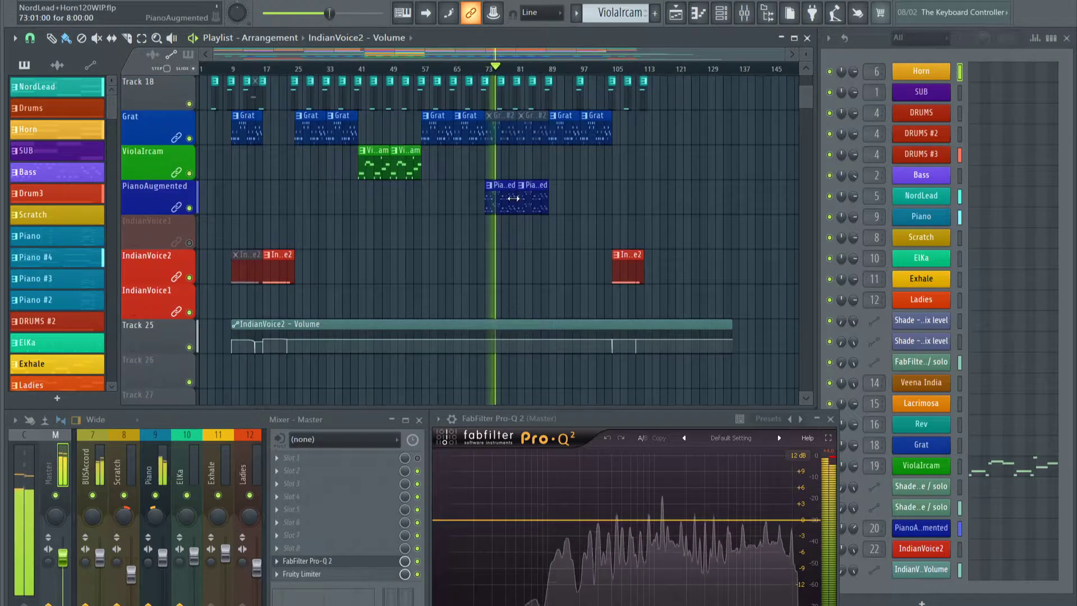
scroll(511, 199, "up", 1)
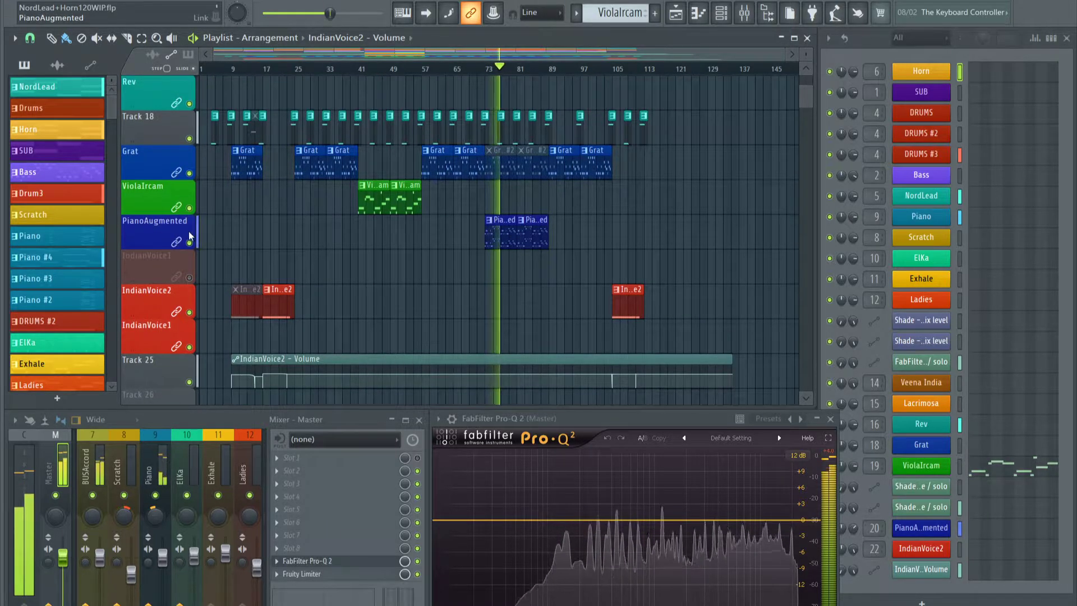
scroll(536, 212, "up", 10)
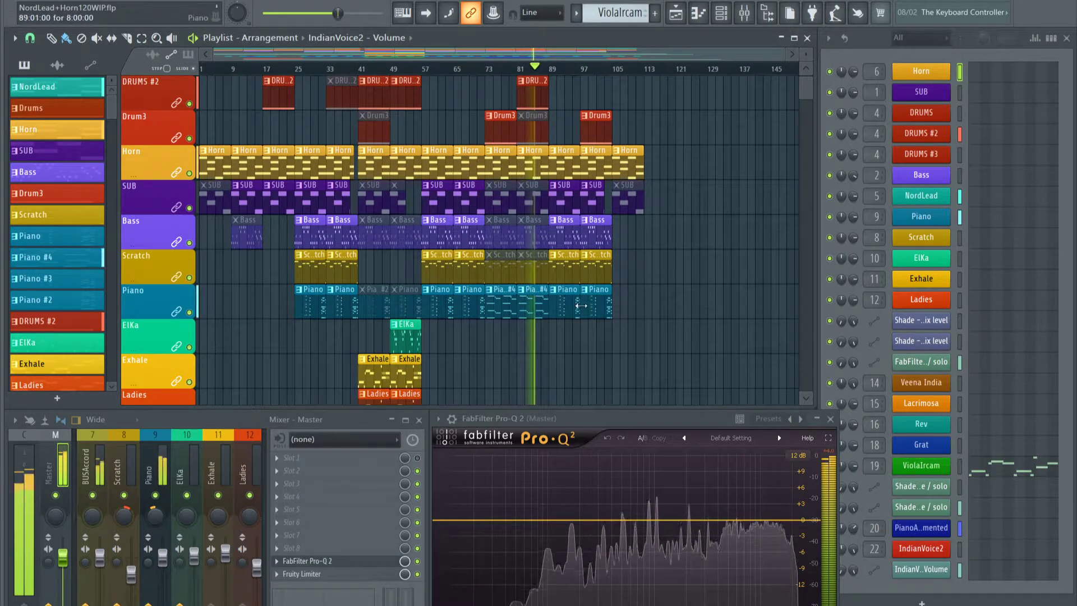
Show the Piano mixer track's effect slots and look through the neighbouring mixer channels up to Lacrimosa
left_click(157, 479)
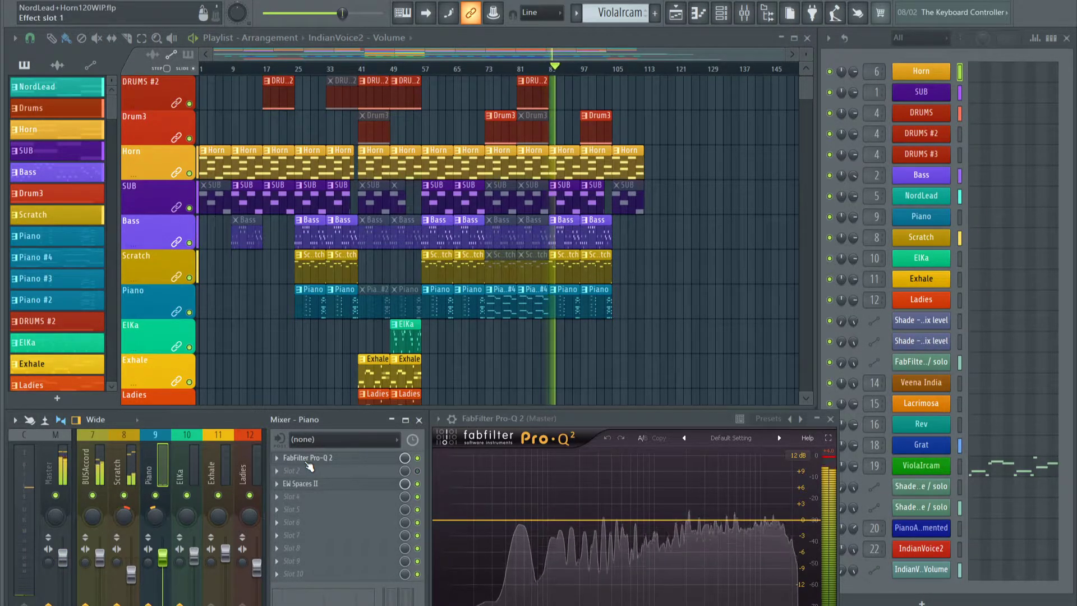
scroll(193, 467, "down", 3)
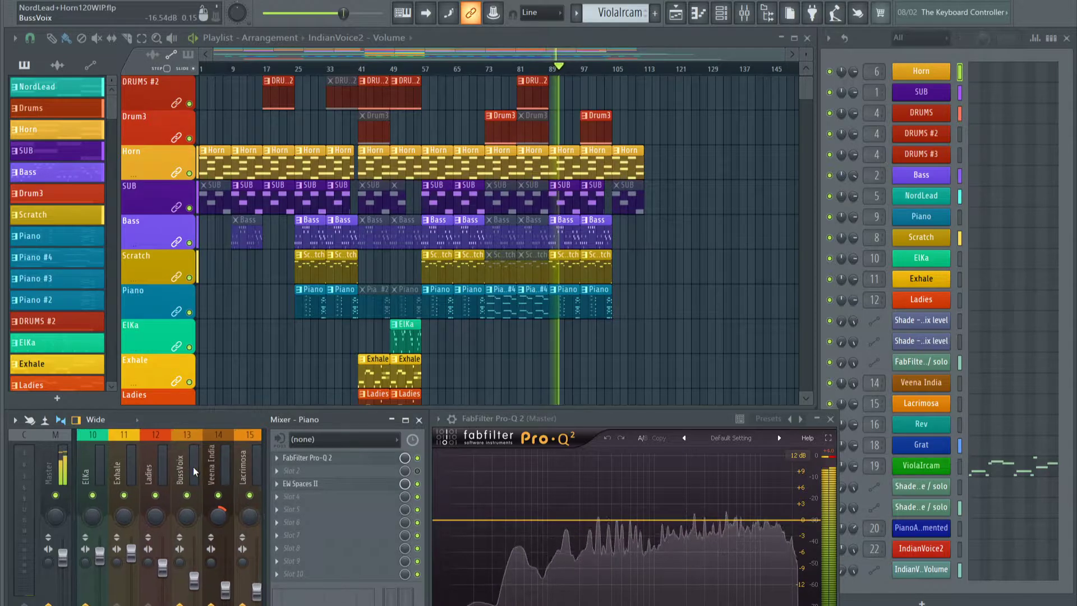
scroll(193, 467, "up", 3)
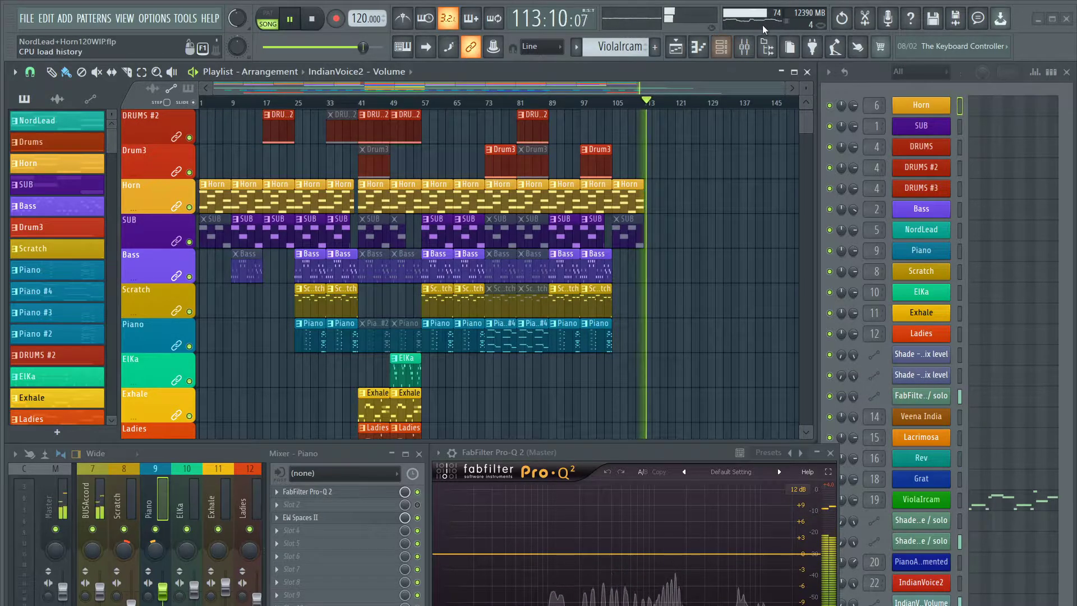
Play the song from about bar 58 and check the middle playlist tracks and the PianoAugmented mixer channel
left_click(427, 104)
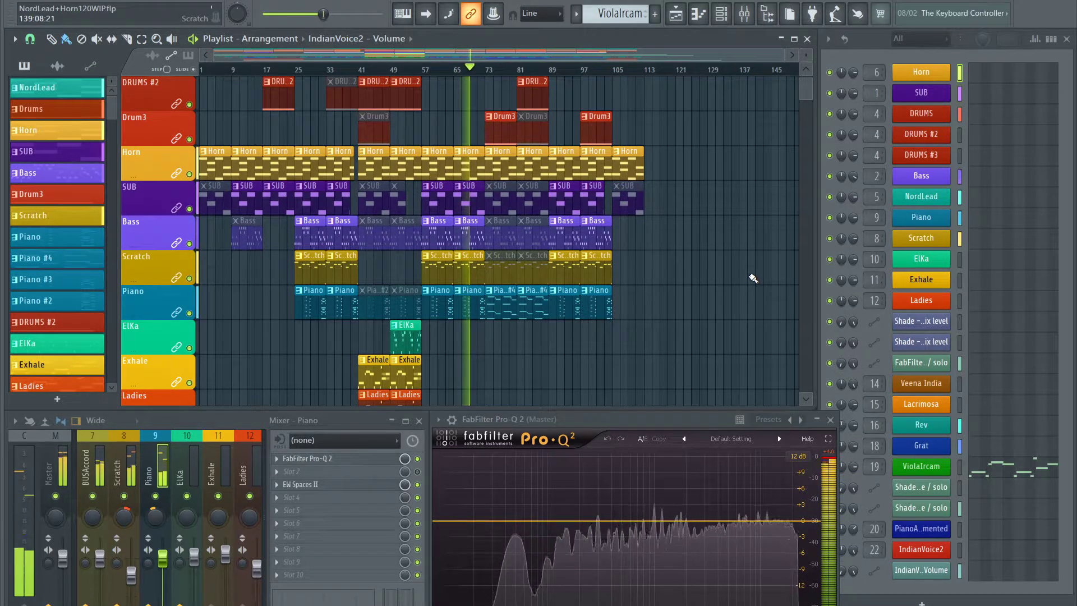
scroll(754, 278, "down", 1)
scroll(753, 279, "down", 4)
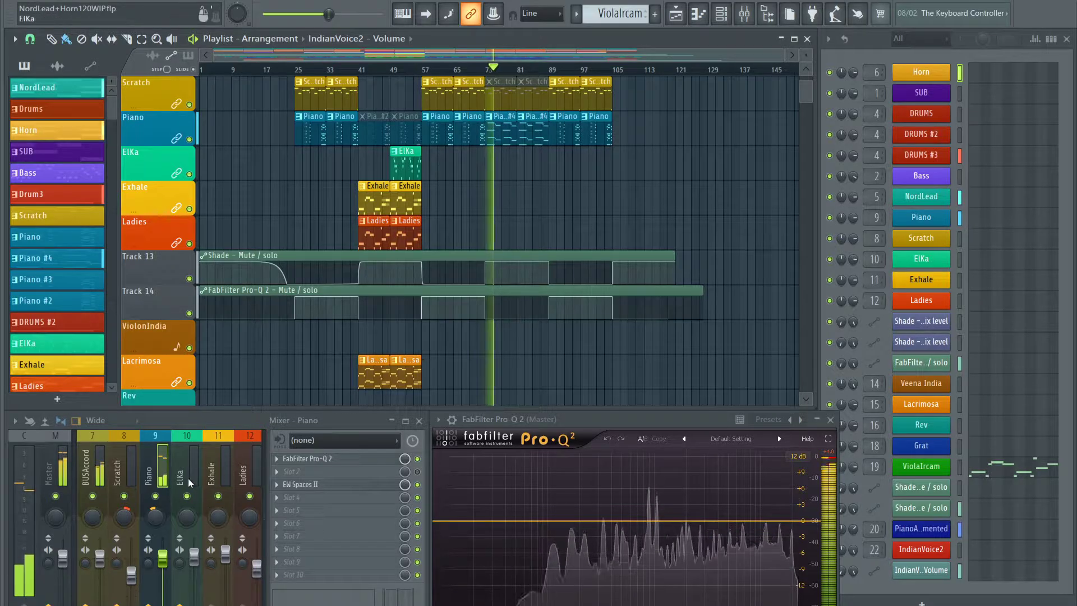
scroll(188, 478, "down", 6)
scroll(187, 474, "down", 3)
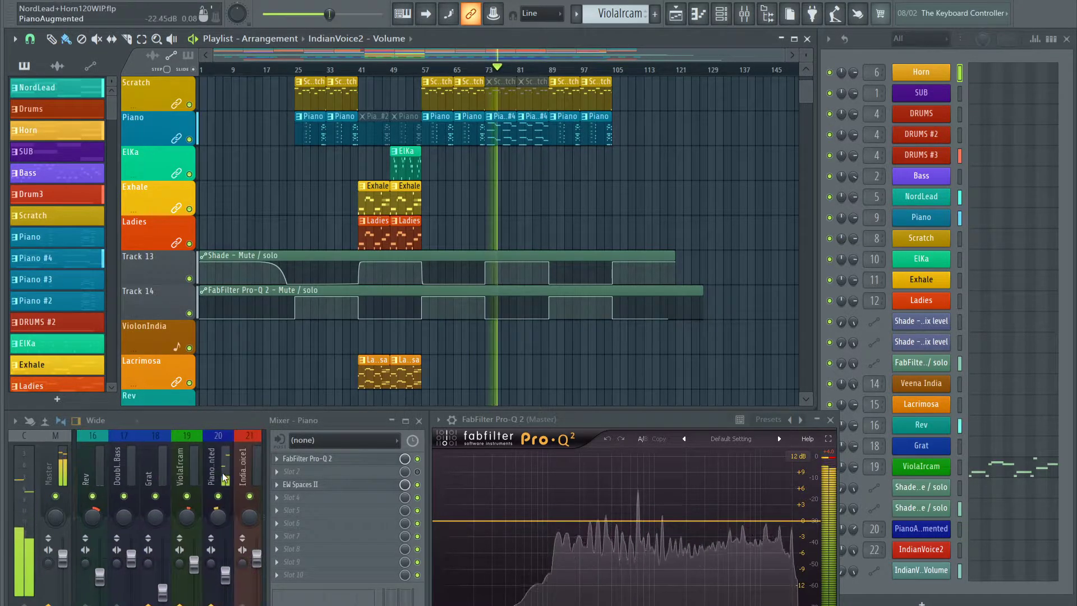
On the PianoAugmented mixer track, rearrange the effects so that Sugar is in slot 2 and Relayer in slot 3
left_click(217, 469)
left_click_drag(293, 471, 327, 488)
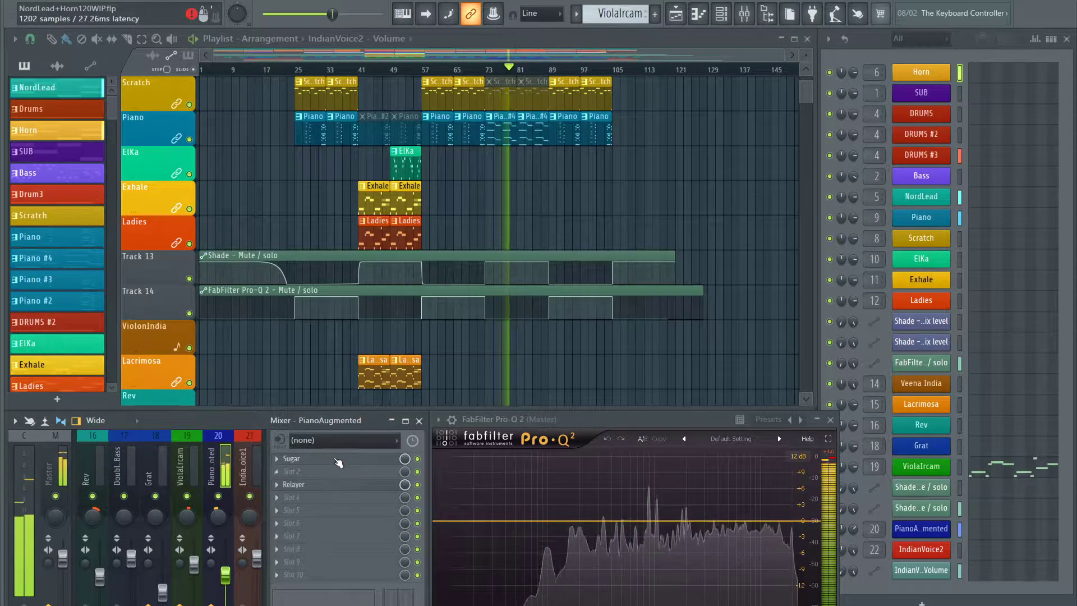
left_click_drag(339, 477, 340, 491)
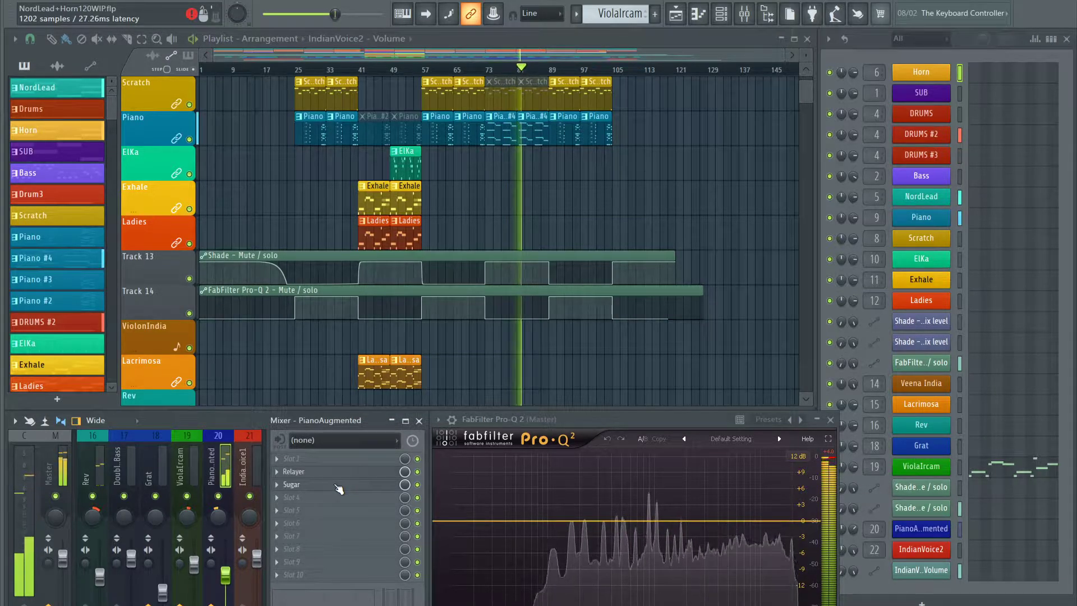
mouse_move(337, 486)
left_mouse_down()
mouse_move(337, 473)
mouse_move(338, 489)
left_mouse_up()
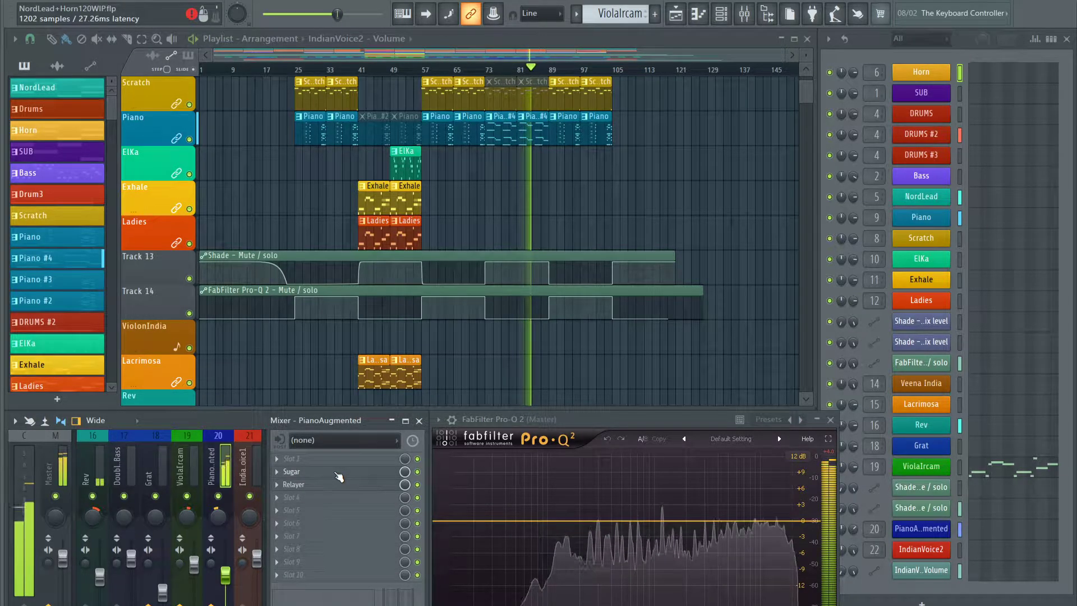
left_click(277, 472)
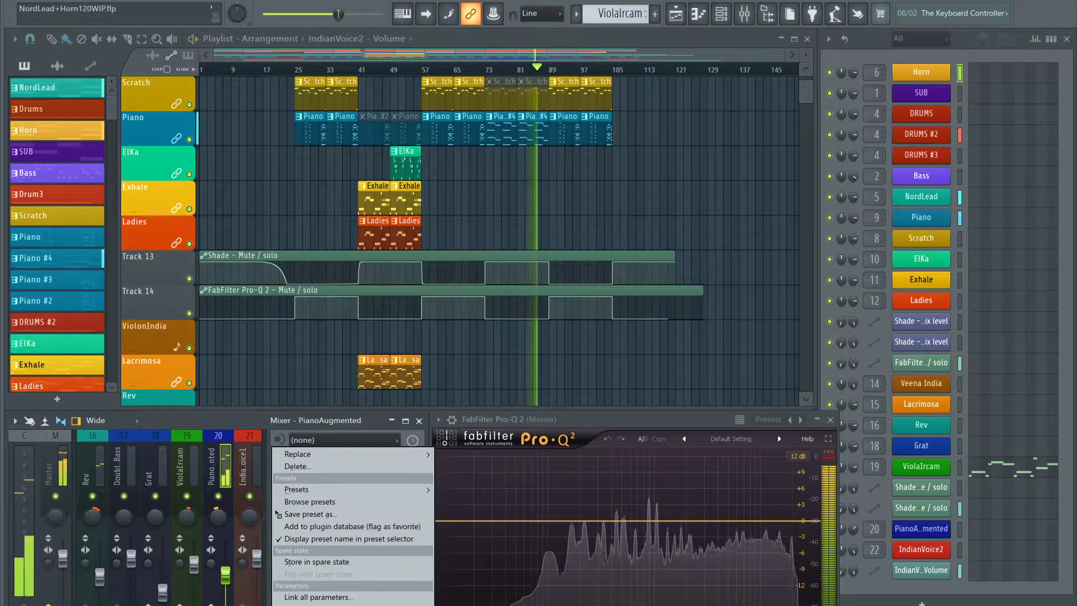
left_click(424, 438)
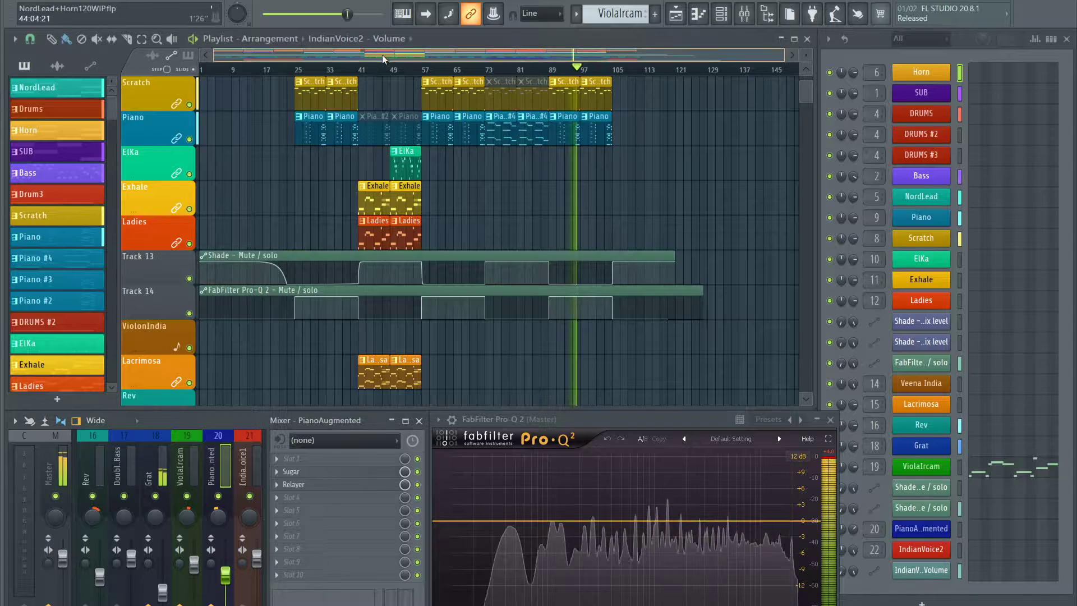
Play the arrangement to its end with the upper playlist tracks in view, stop, and restart playback from the beginning
scroll(371, 111, "up", 1)
scroll(372, 111, "up", 6)
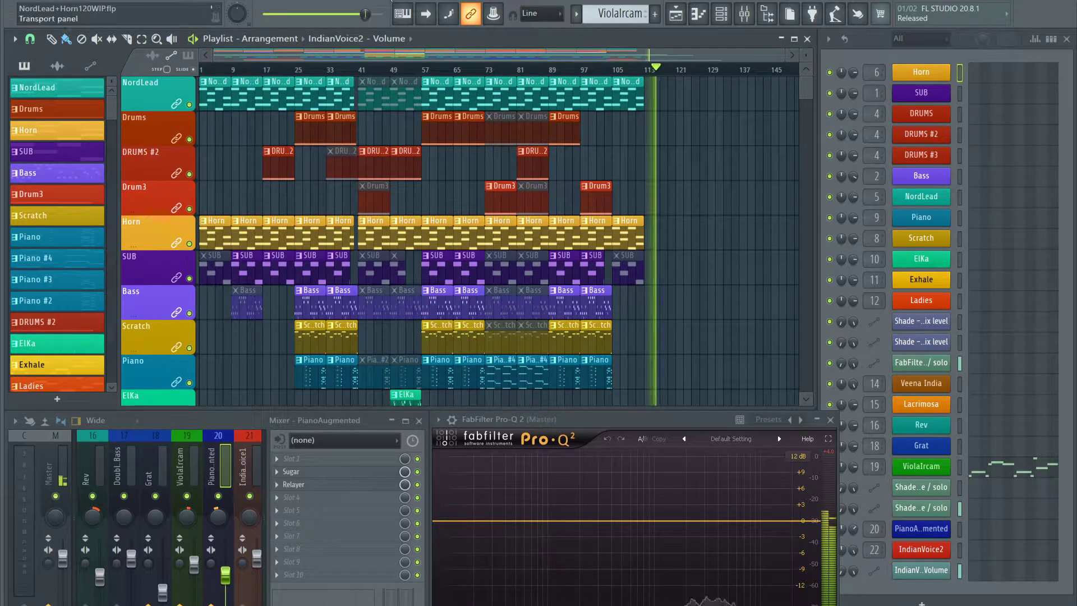
key("space")
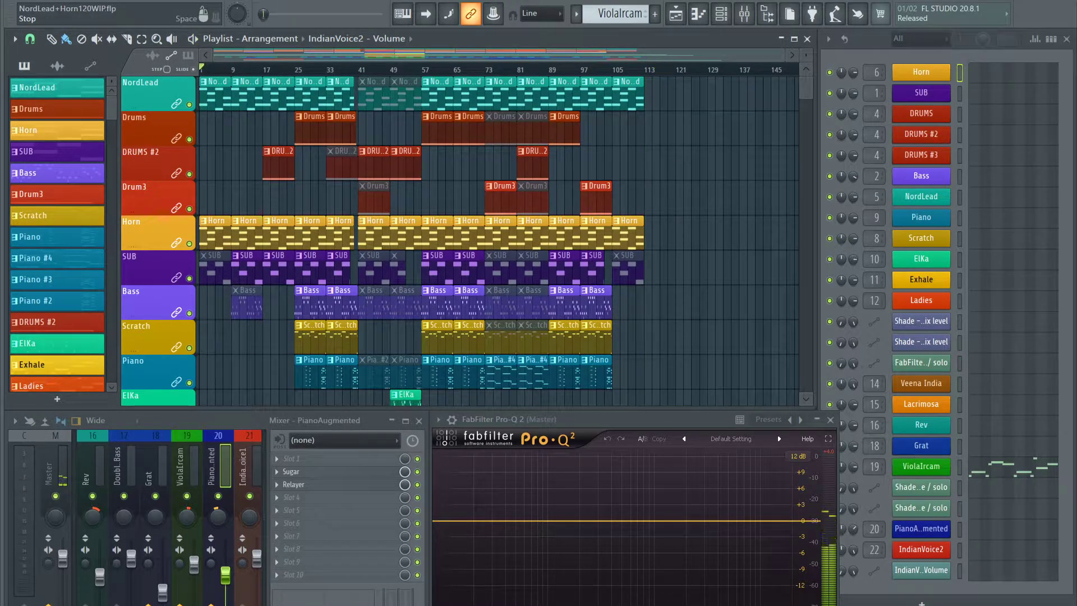
left_click(292, 1)
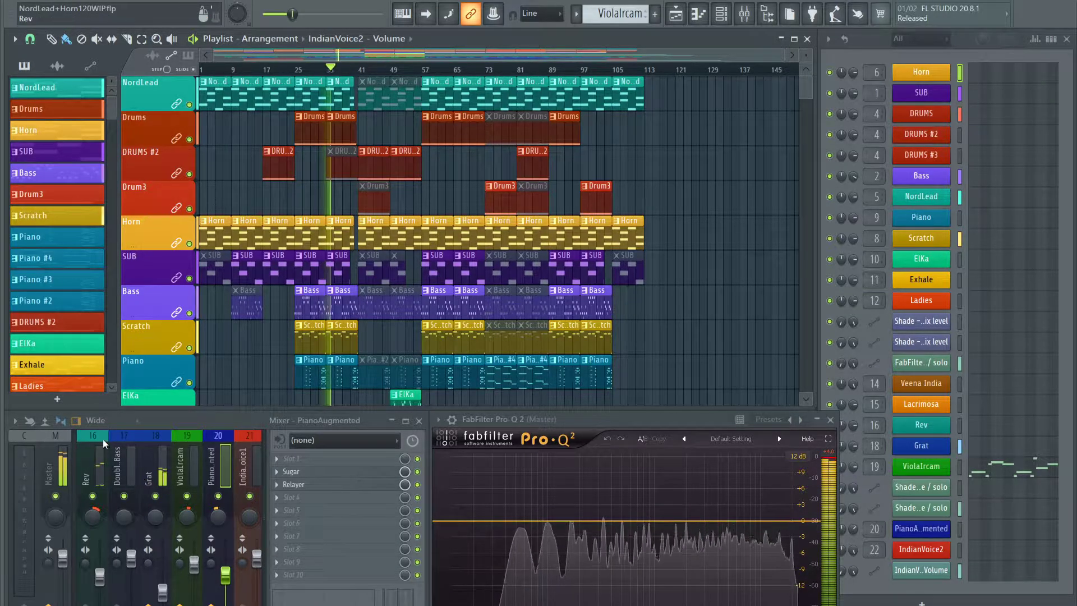
Look over the effect slots of the Master, SUB, Bass, Dark Piano, DRUMS, NordLead, Horn and BUSAccord mixer tracks during playback
scroll(114, 451, "up", 3)
scroll(113, 451, "up", 5)
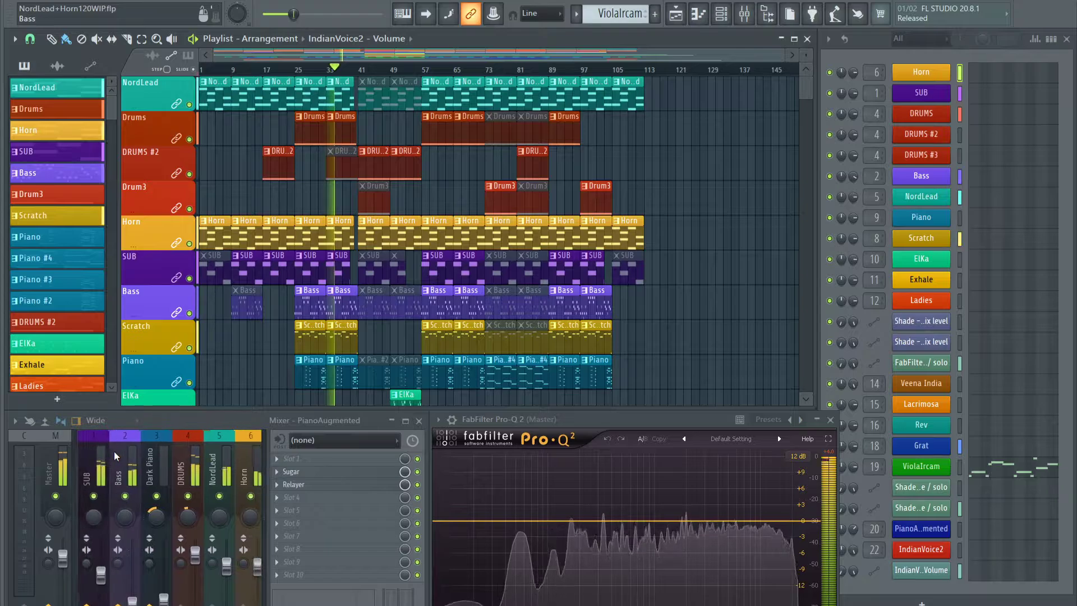
left_click(46, 474)
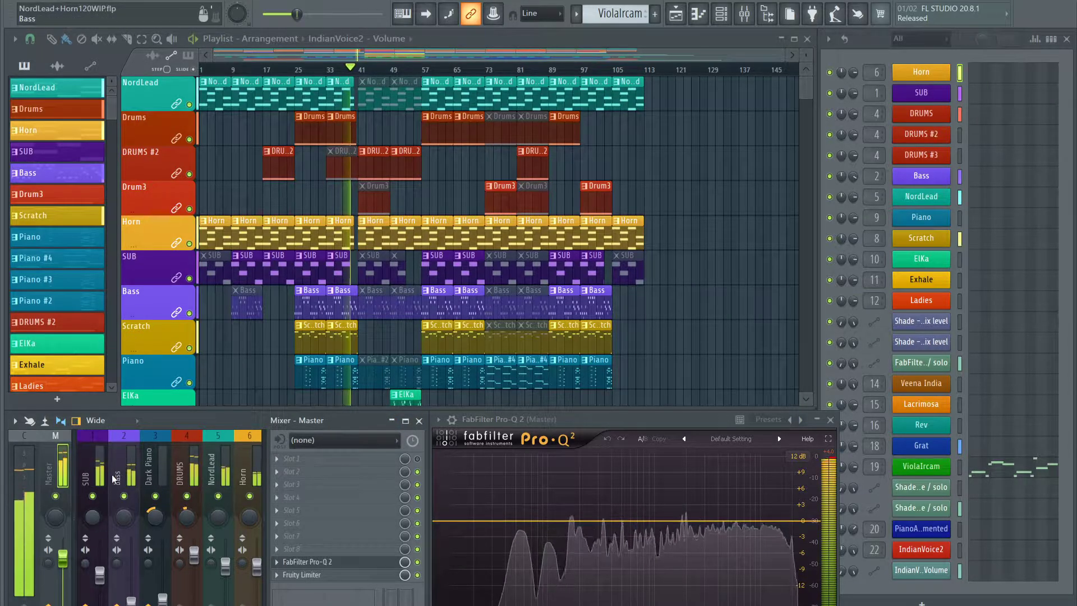
scroll(139, 488, "down", 1)
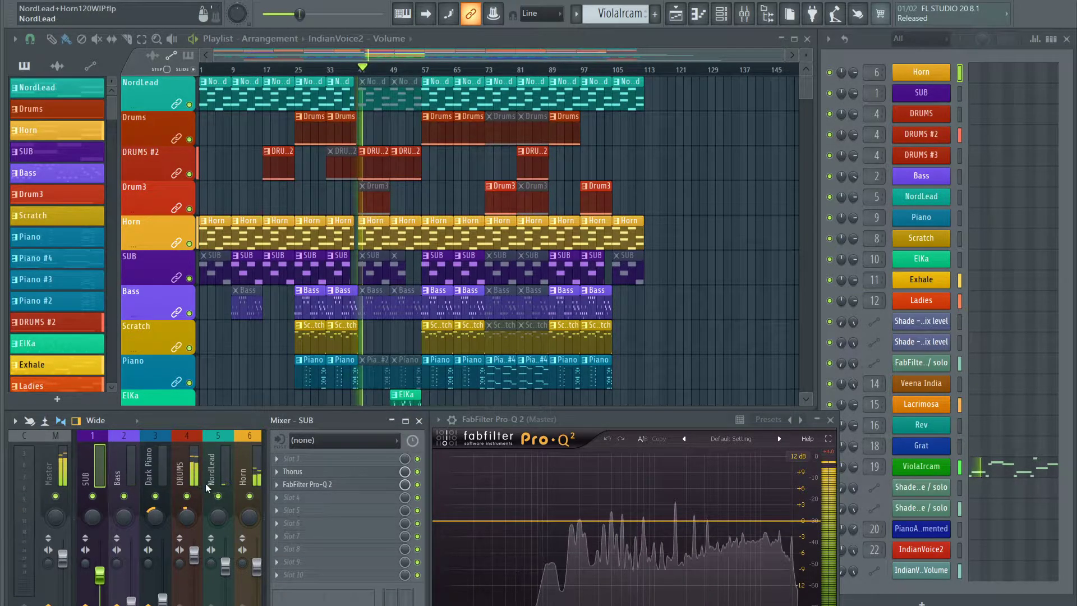
scroll(206, 483, "down", 1)
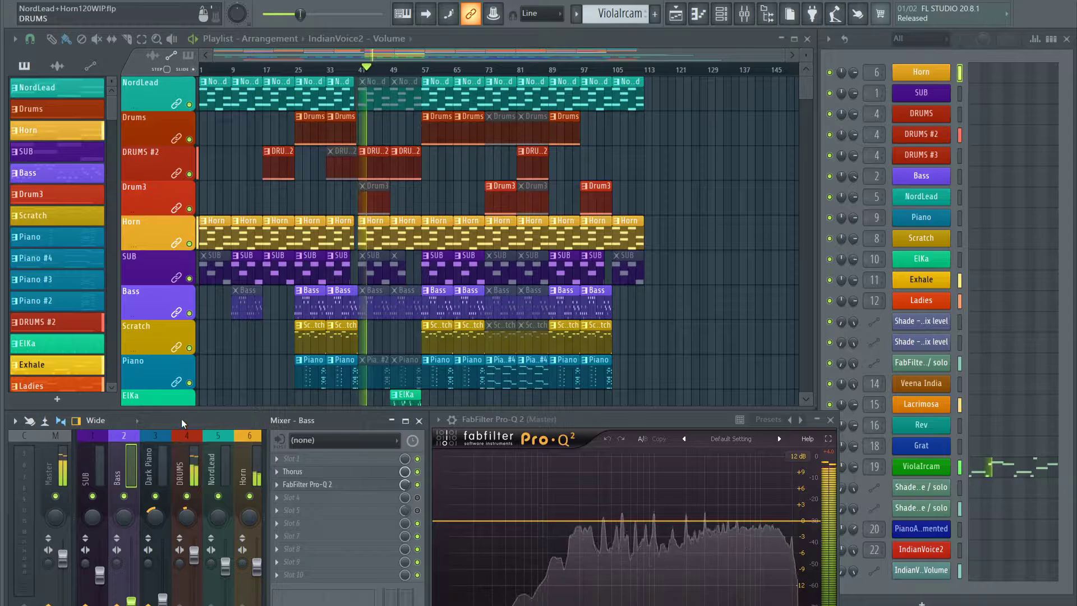
left_click(153, 447)
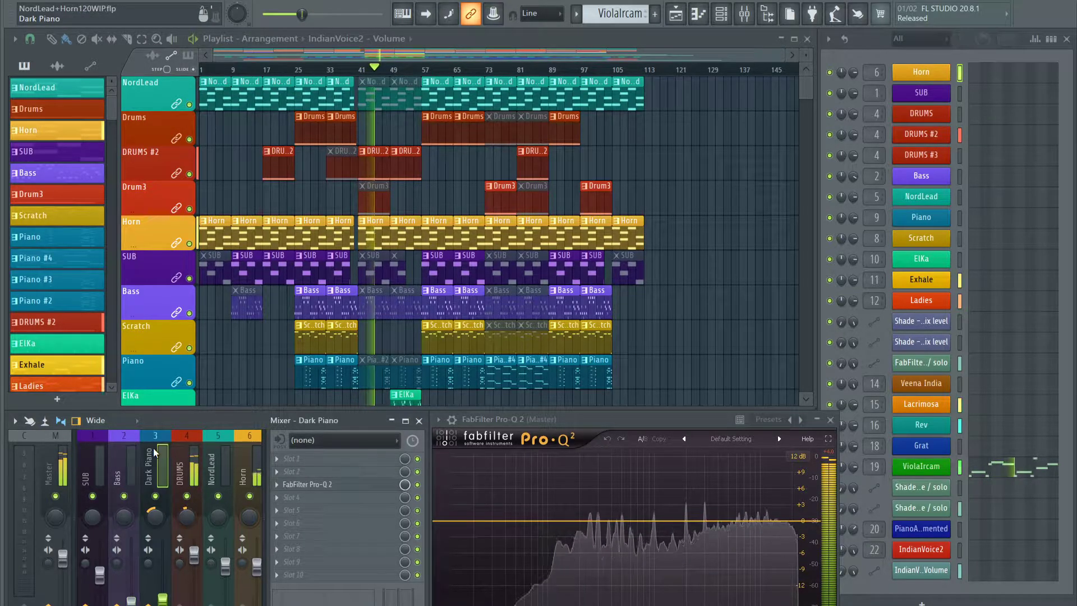
left_click(187, 477)
key("Right")
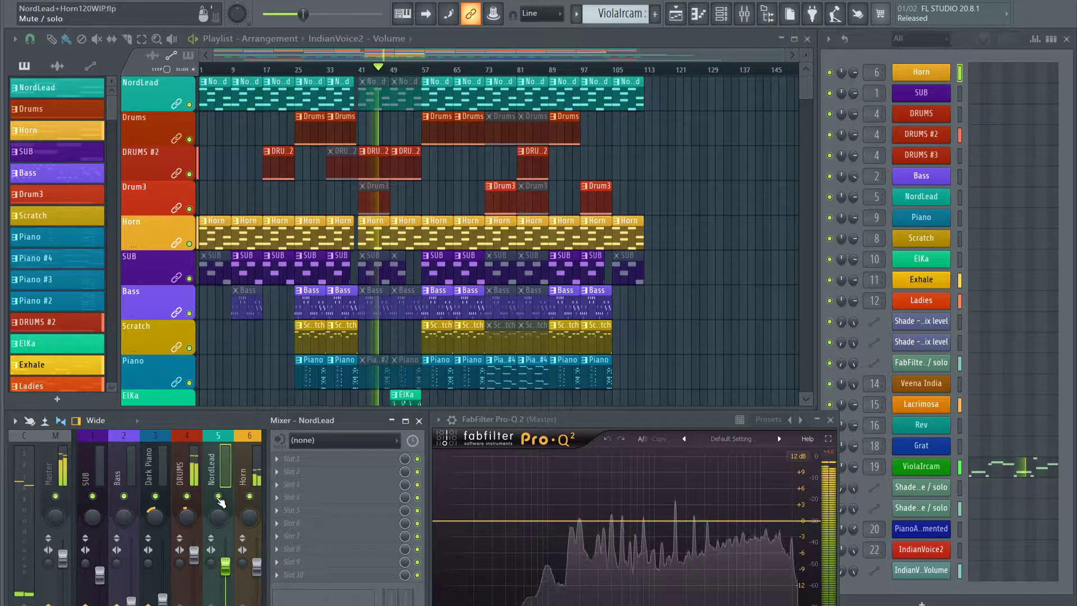
key("Right")
key("Right")
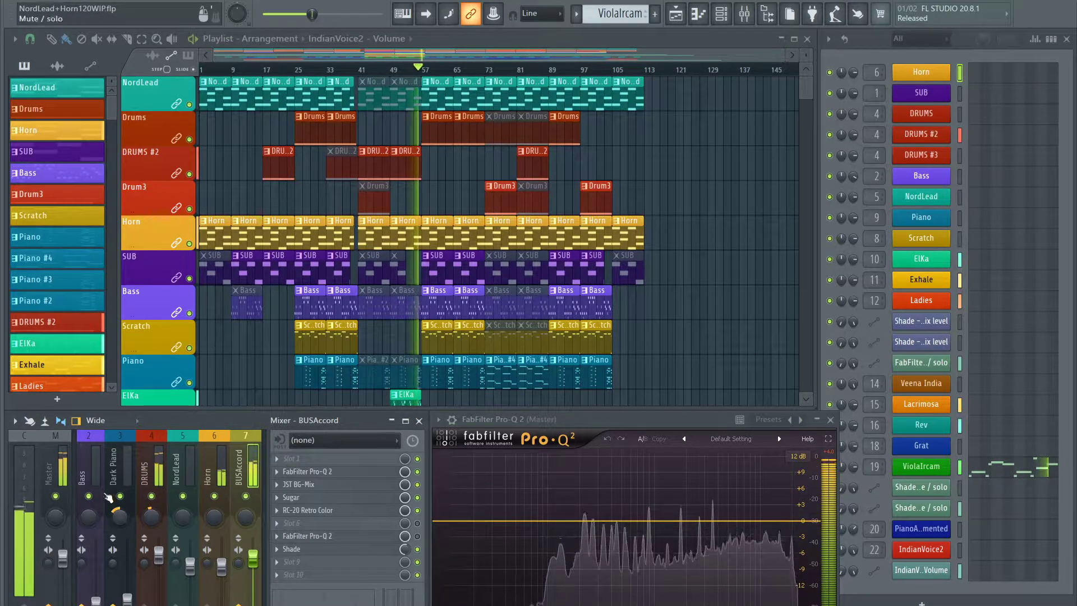
Show the Master mixer track and move its FabFilter Pro-Q 2 window up so the whole spectrum display is in view
left_click(47, 474)
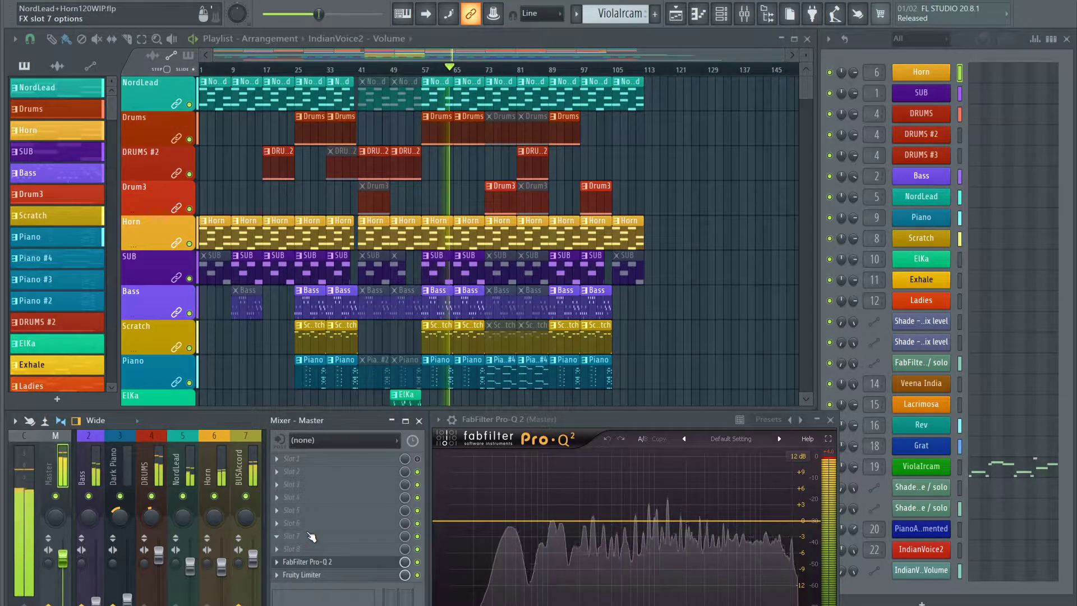
left_click(635, 418)
left_click_drag(636, 421, 625, 337)
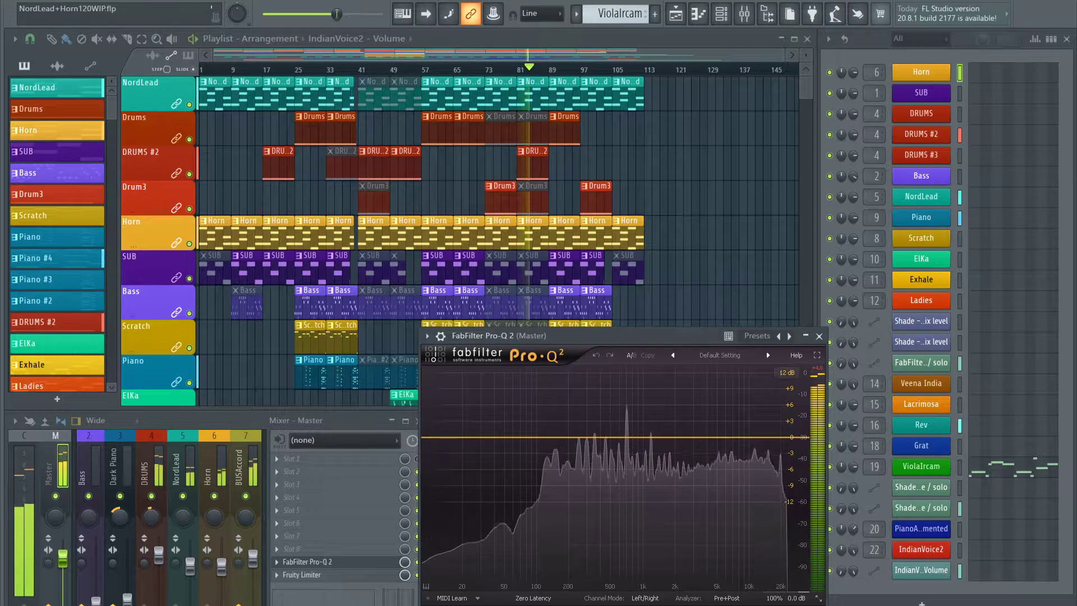
Solo the NordLead playlist track and play it from the start of the song
left_click(315, 1)
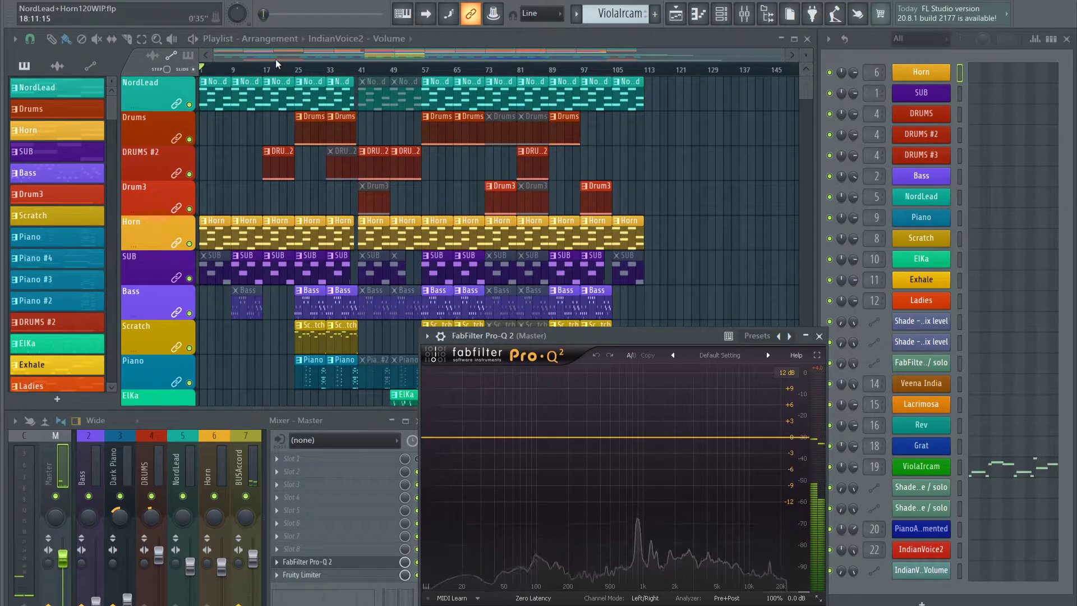
left_click(295, 1)
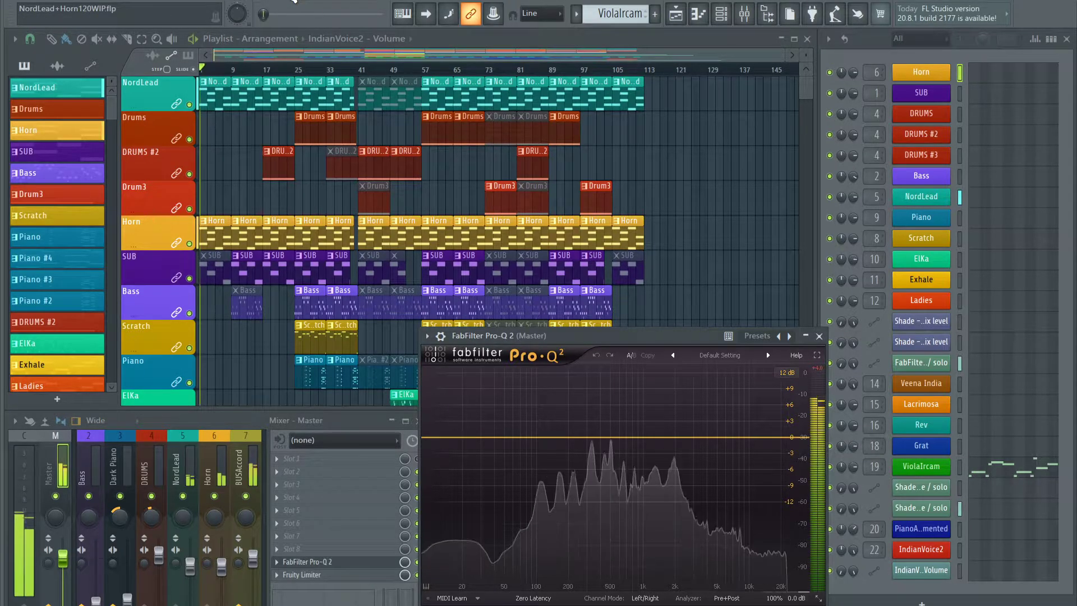
right_click(190, 106)
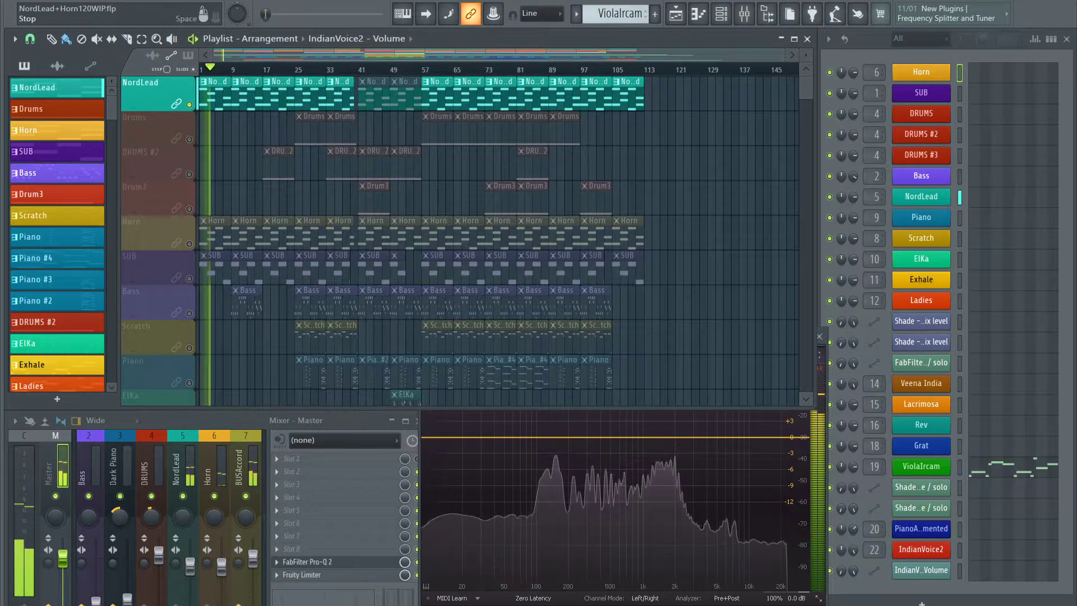
key("space")
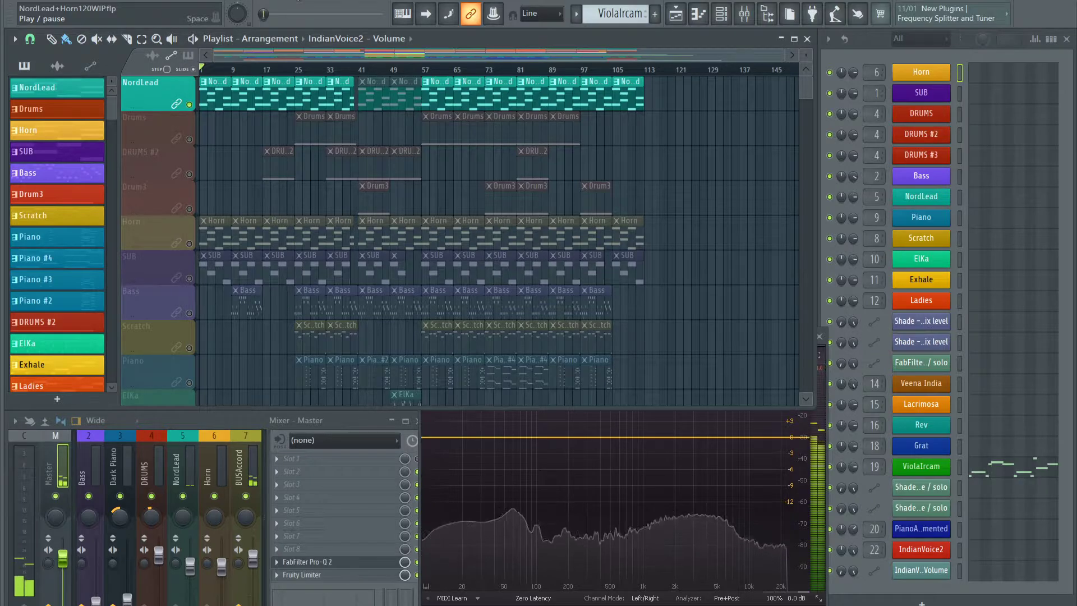
key("space")
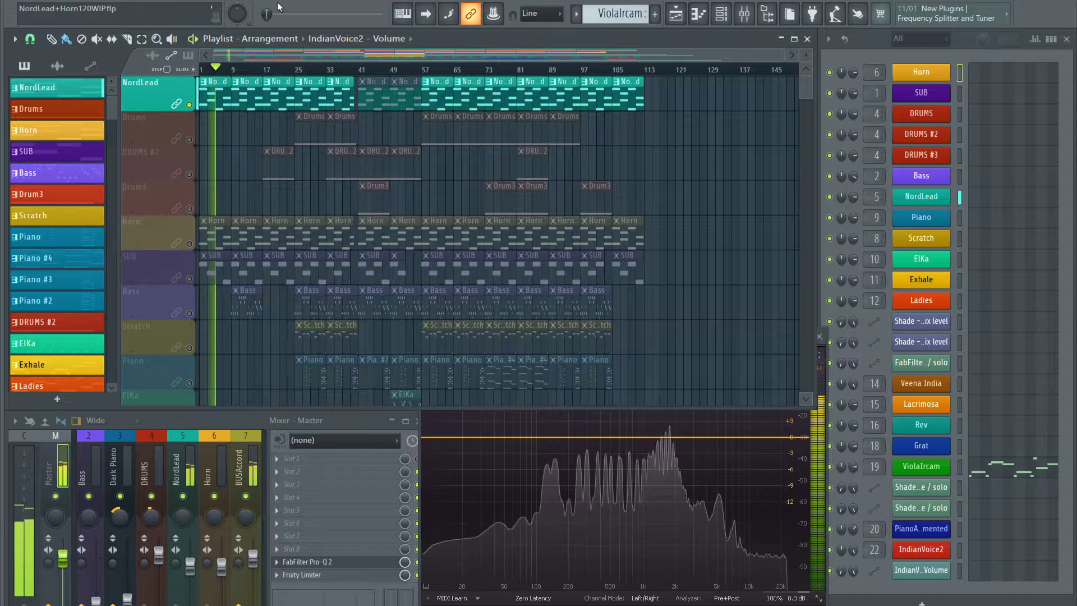
Mute NordLead, unmute Horn in its place, and play Horn alone from the start while looking through the playlist tracks
left_click(189, 104)
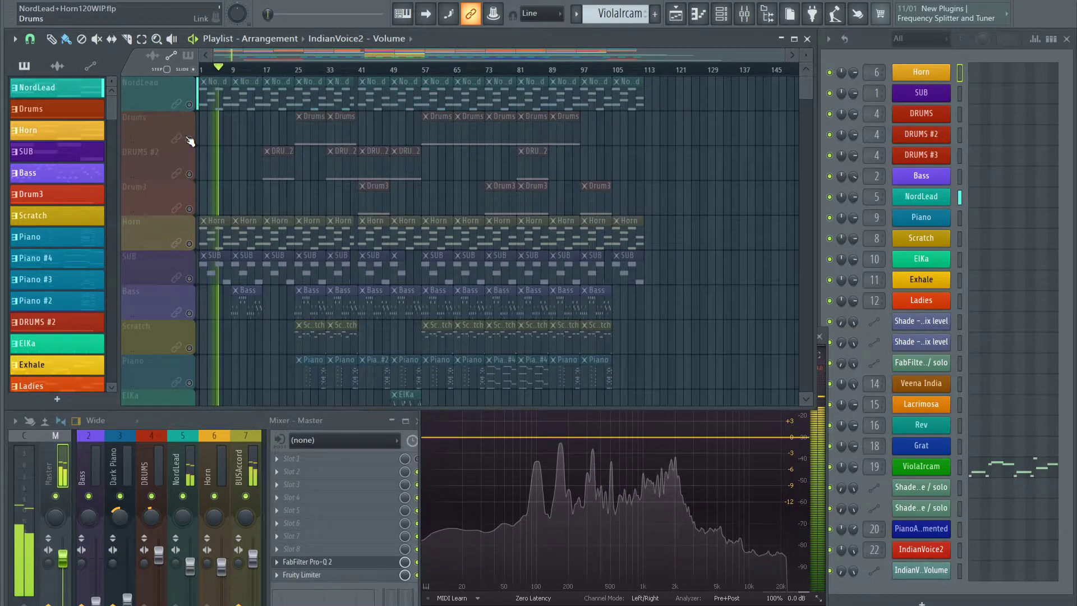
left_click(190, 244)
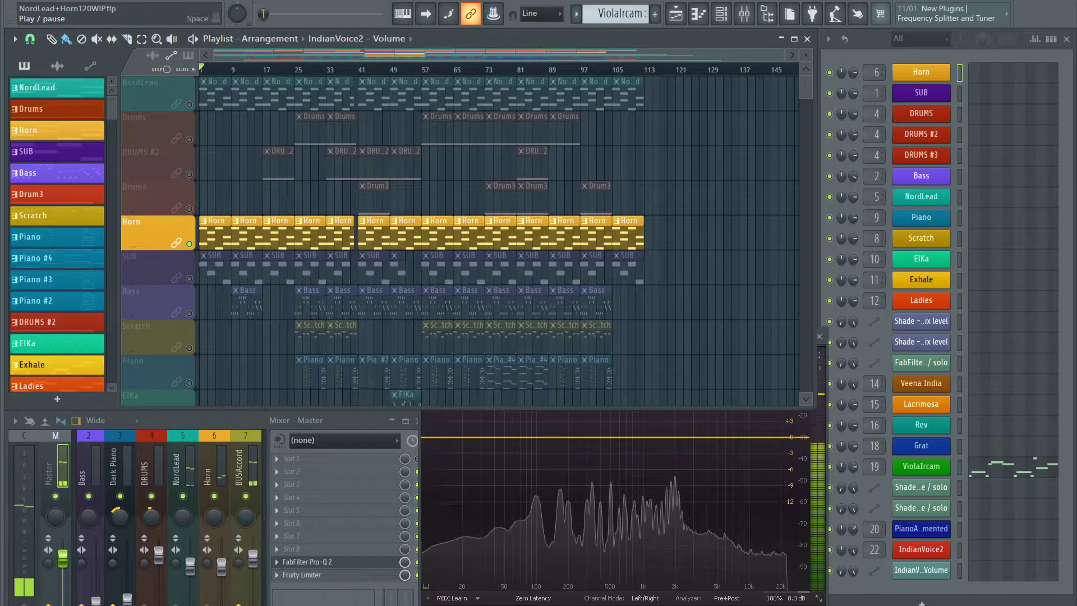
left_click(192, 38)
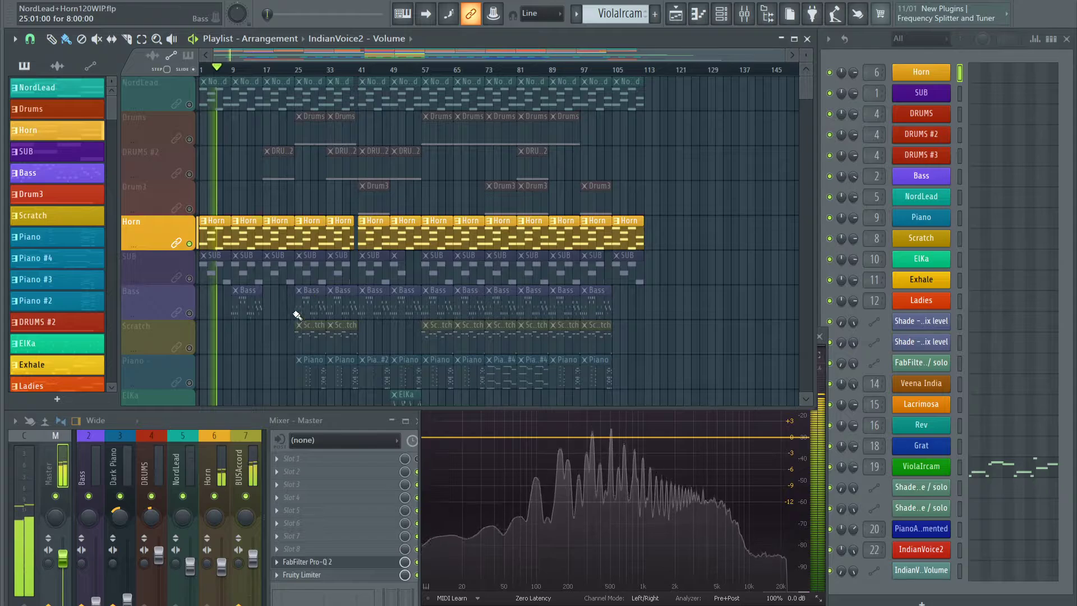
scroll(297, 315, "down", 9)
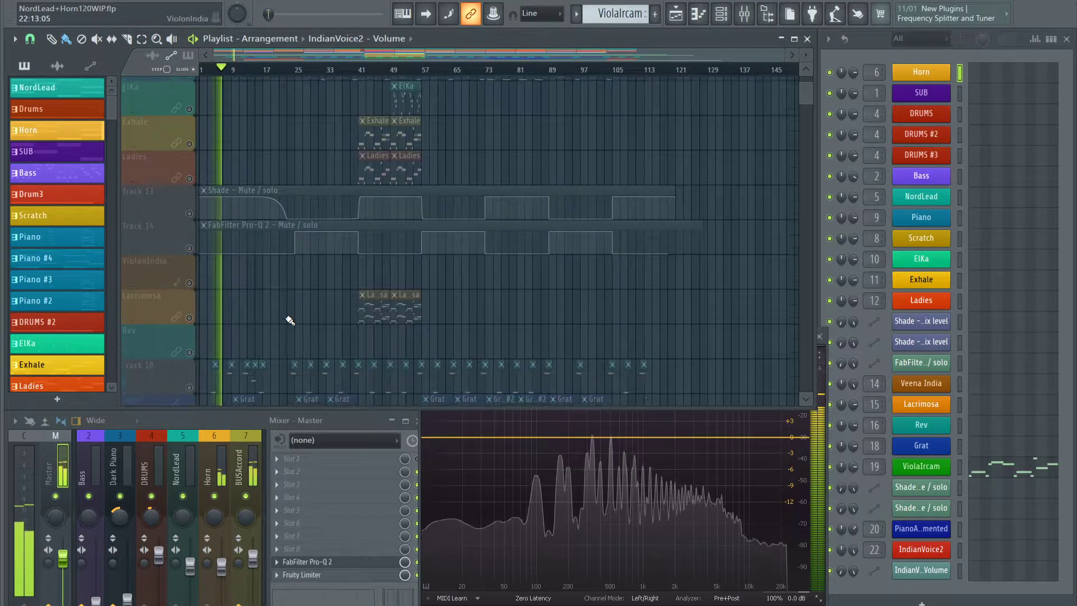
scroll(290, 320, "down", 8)
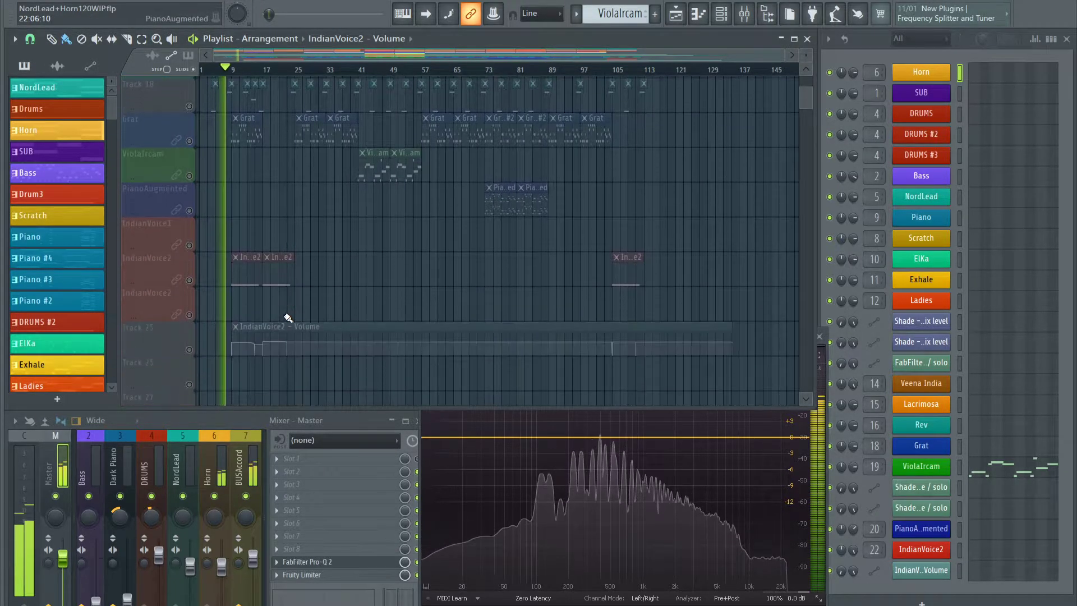
scroll(286, 314, "up", 15)
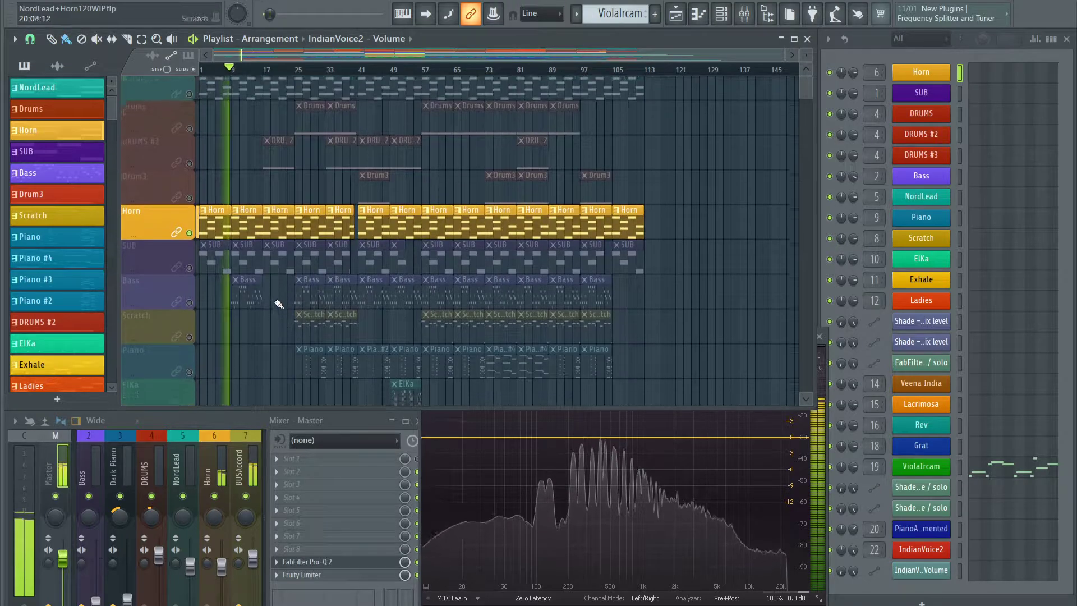
scroll(279, 304, "up", 1)
key("space")
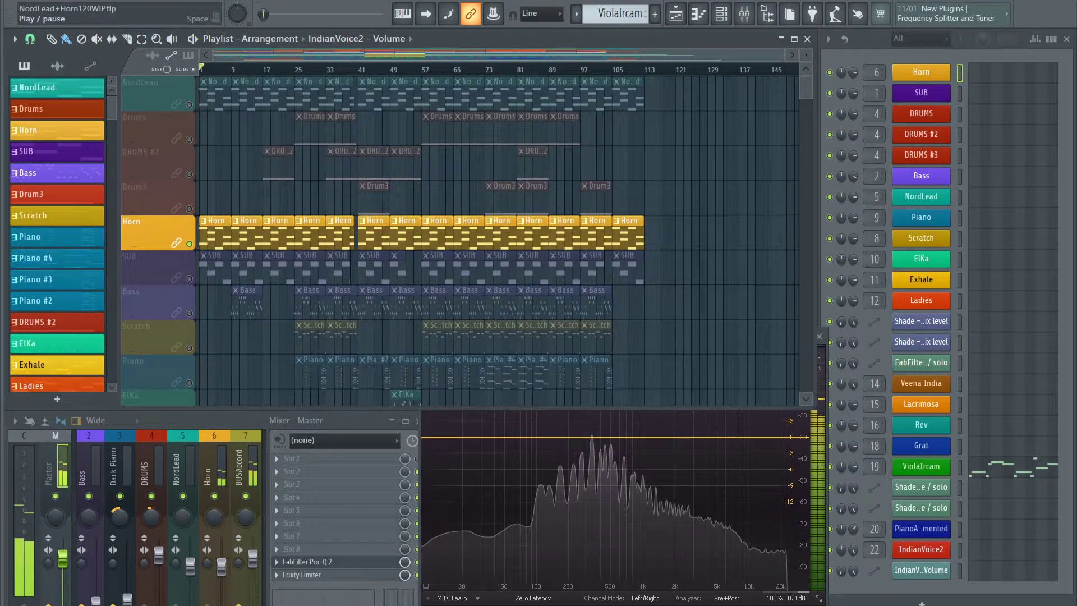
Unmute NordLead alongside Horn, play from the start, and bring in the SUB, Bass and Scratch tracks one by one
left_click(190, 106)
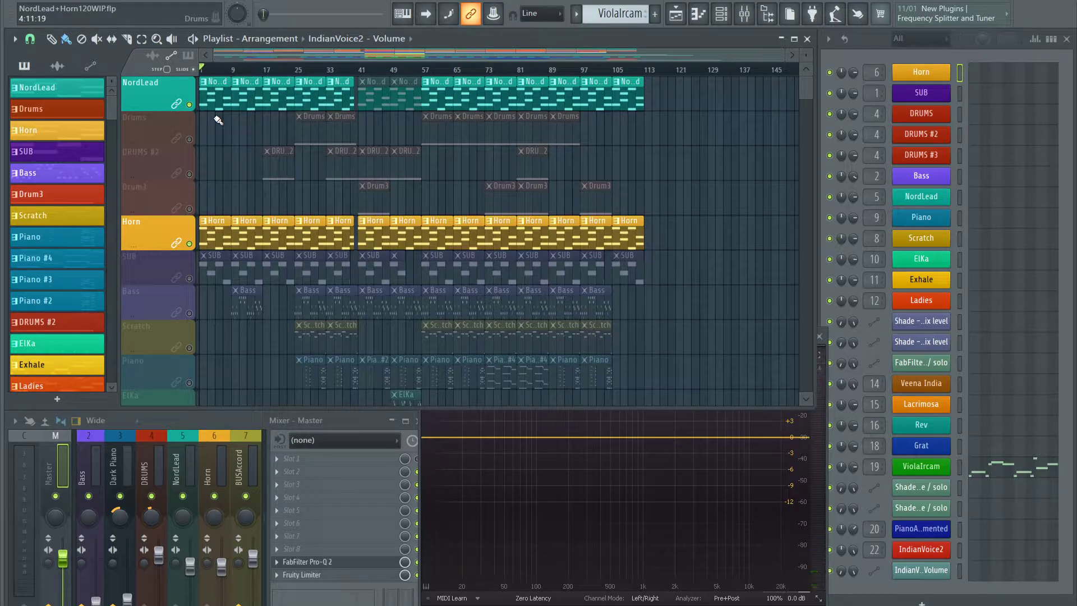
key("space")
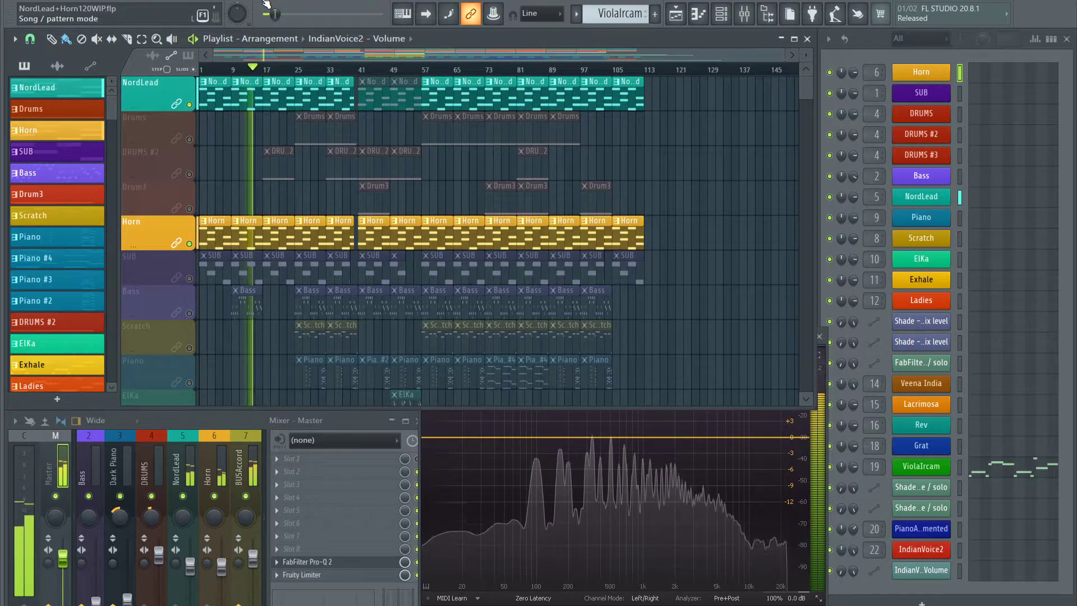
left_click(189, 278)
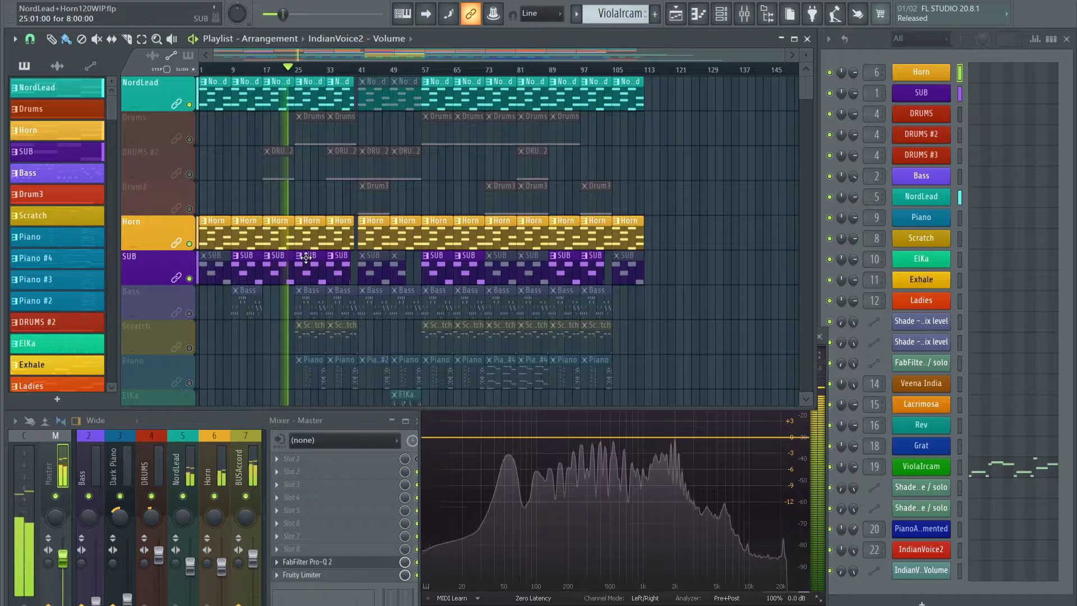
left_click(189, 315)
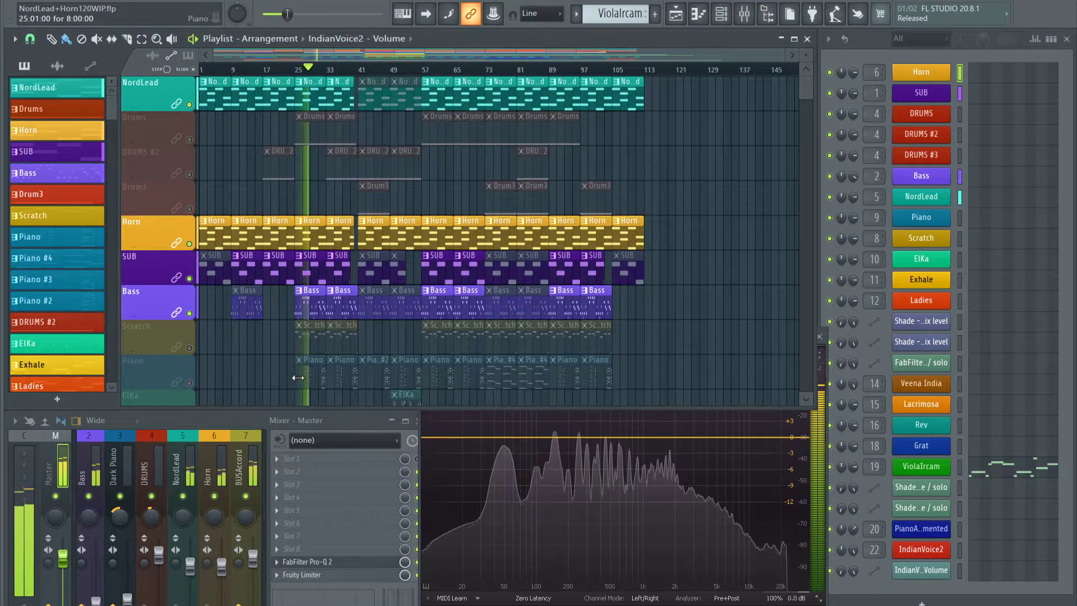
scroll(298, 378, "down", 3)
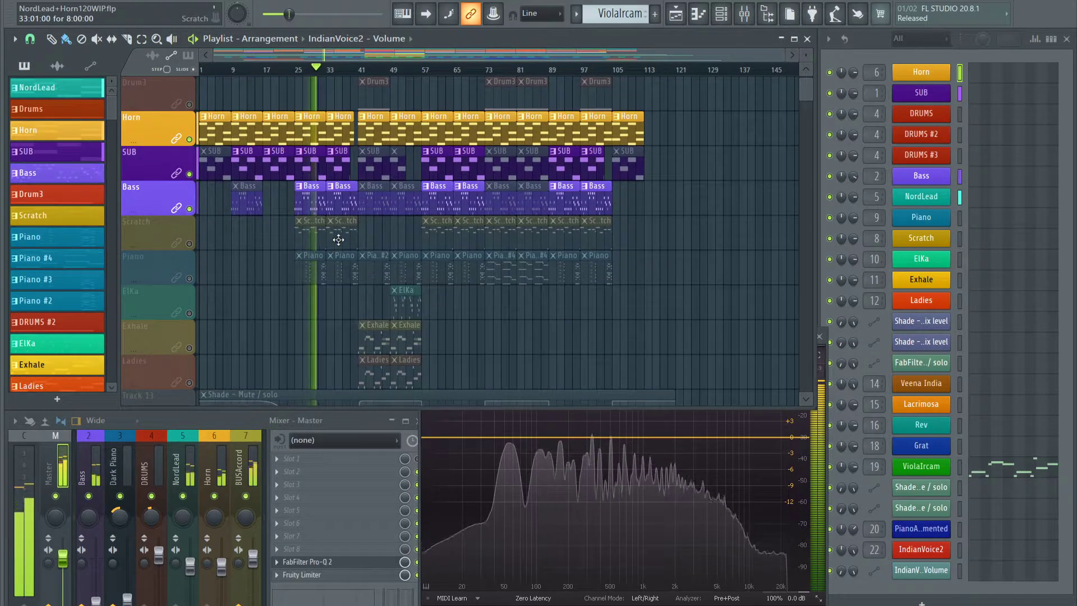
left_click(189, 243)
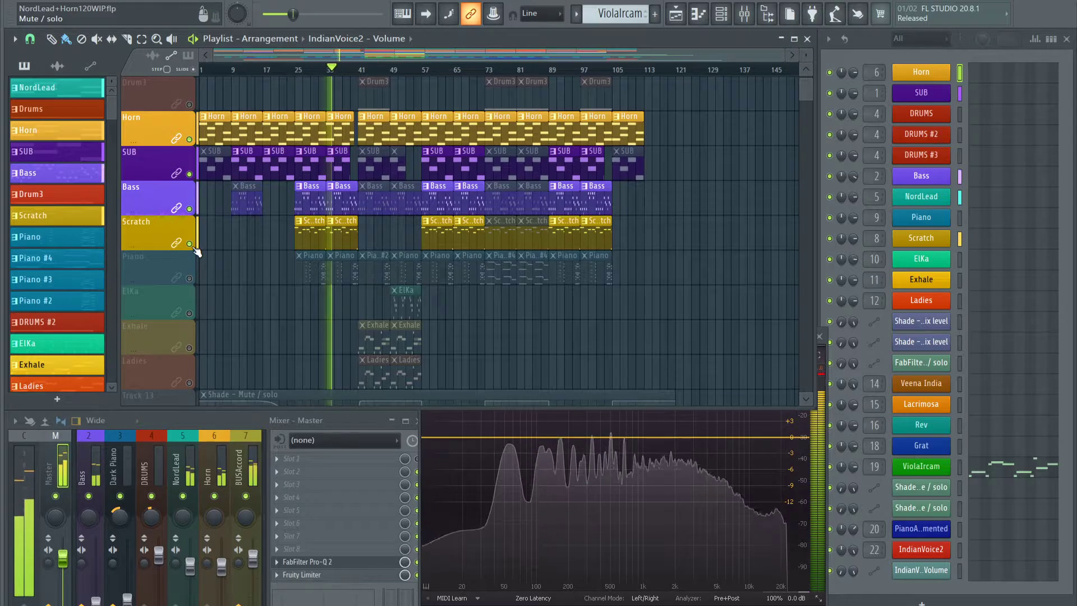
Mute Scratch and audition Piano in its place during playback, then mute Piano and bring Scratch back in
left_click(189, 243)
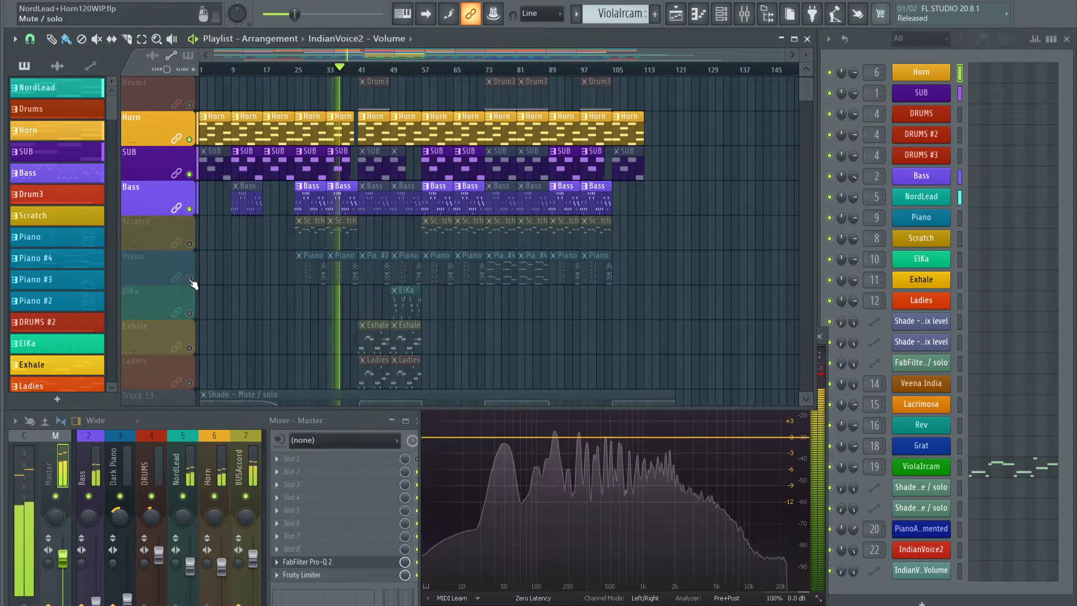
left_click(190, 279)
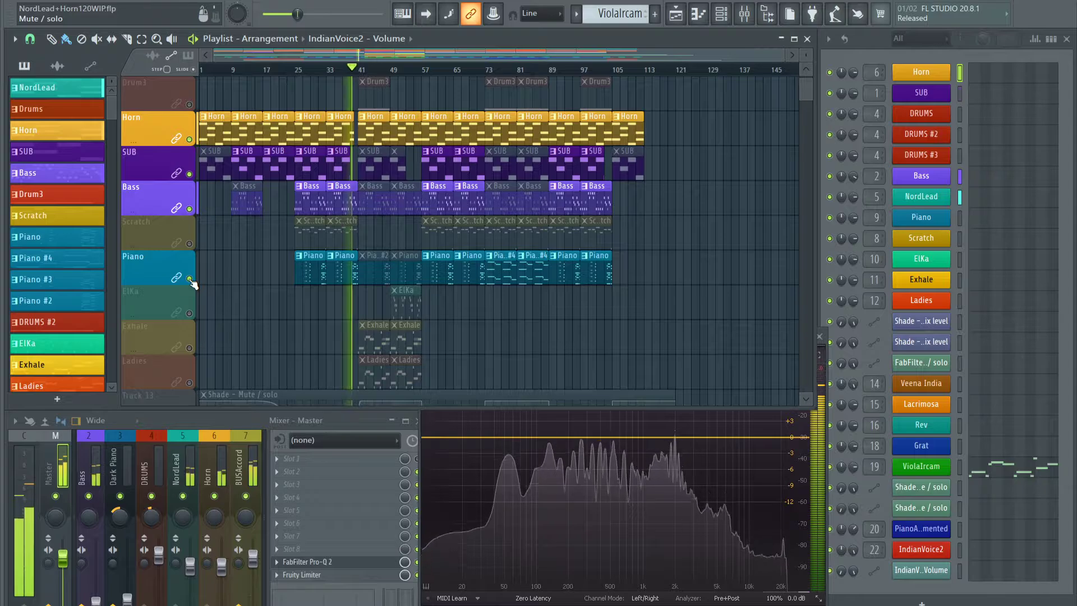
left_click(190, 279)
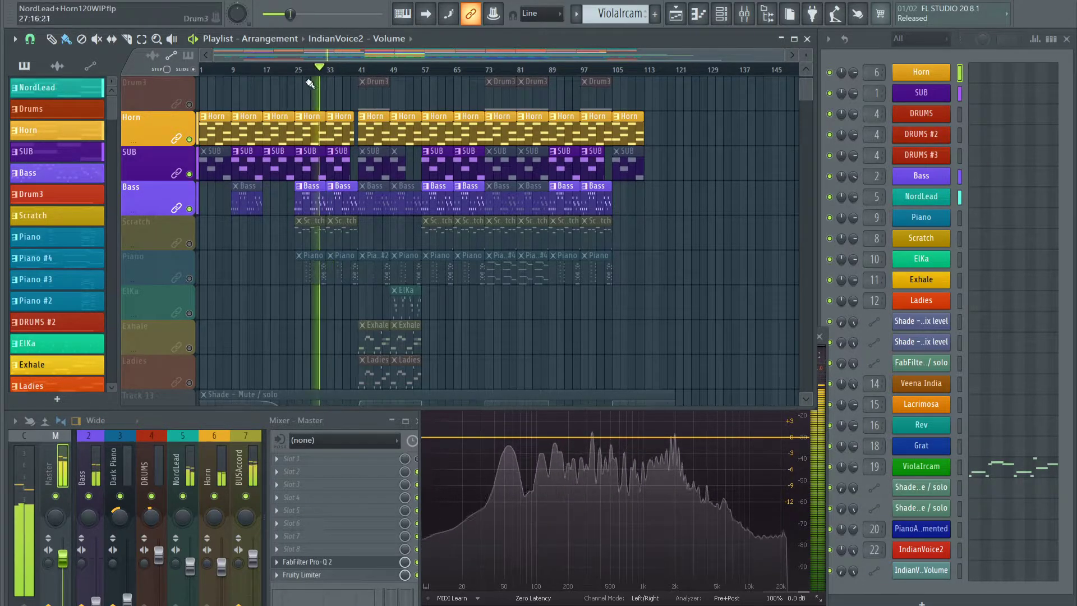
left_click(190, 245)
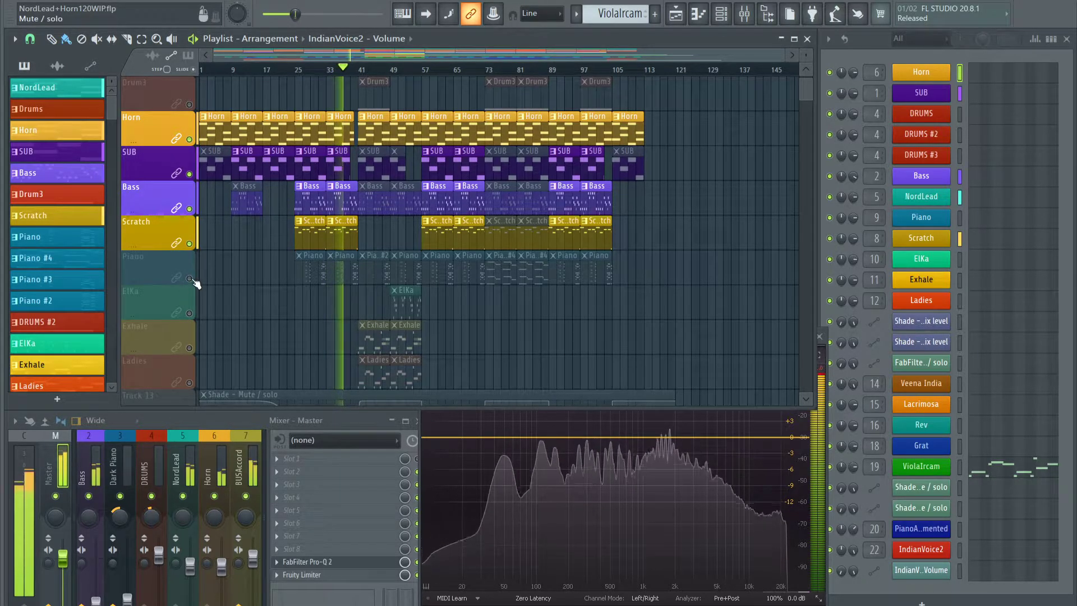
Play from bar 25 and unmute the Piano, Drums, DRUMS #2 and Drum3 playlist tracks one by one
left_click(298, 71)
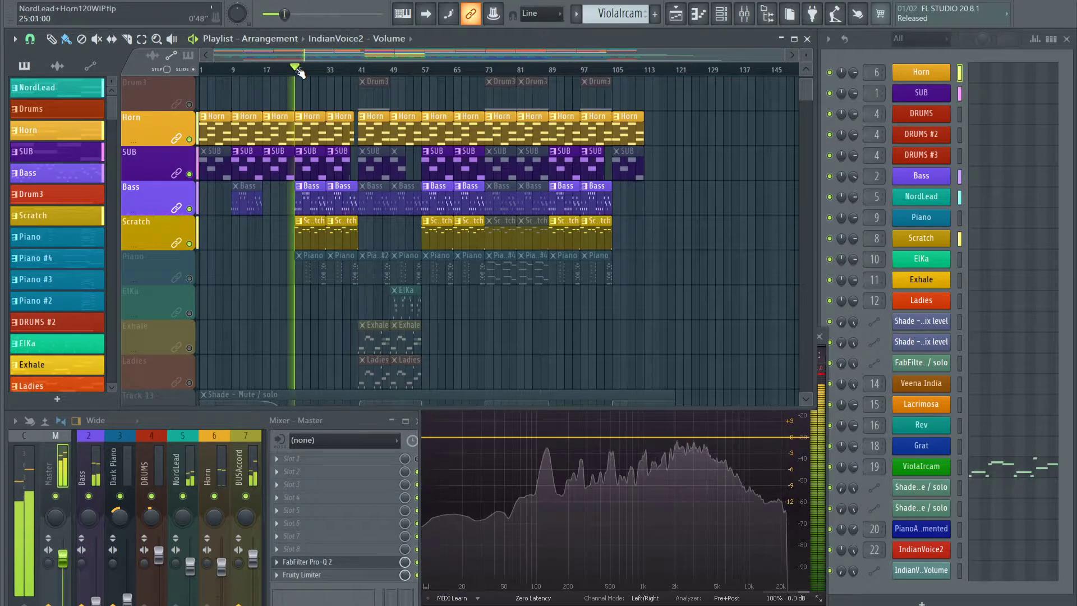
left_click(190, 279)
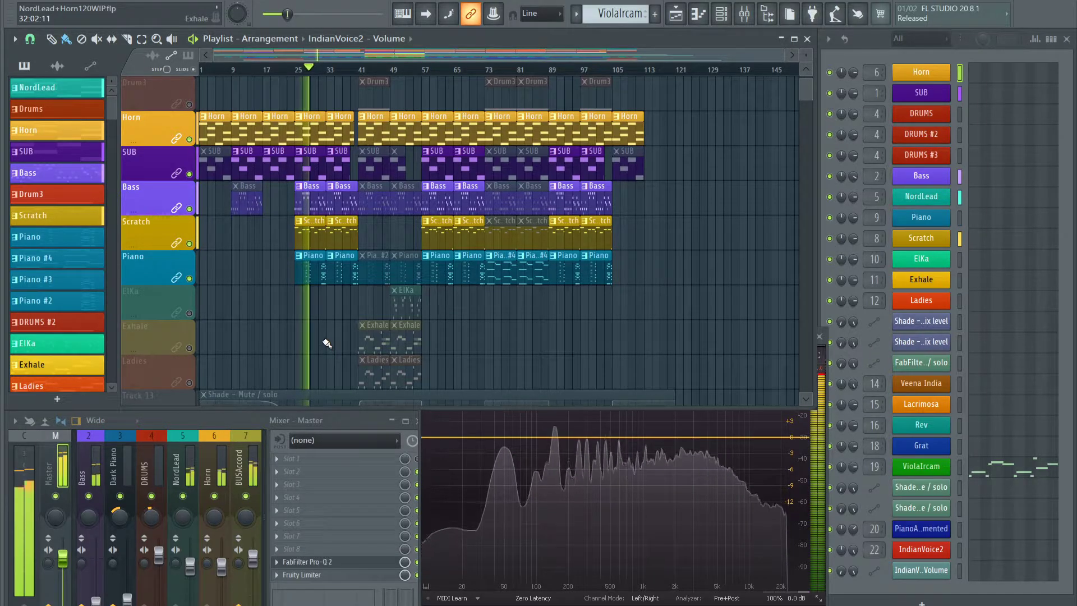
scroll(327, 293, "up", 3)
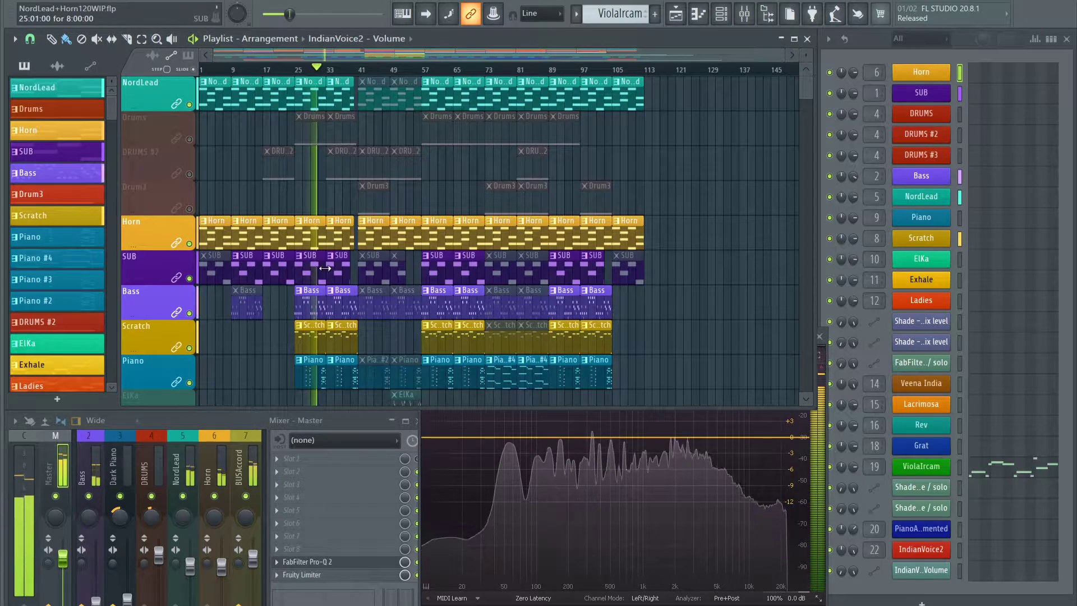
left_click(190, 140)
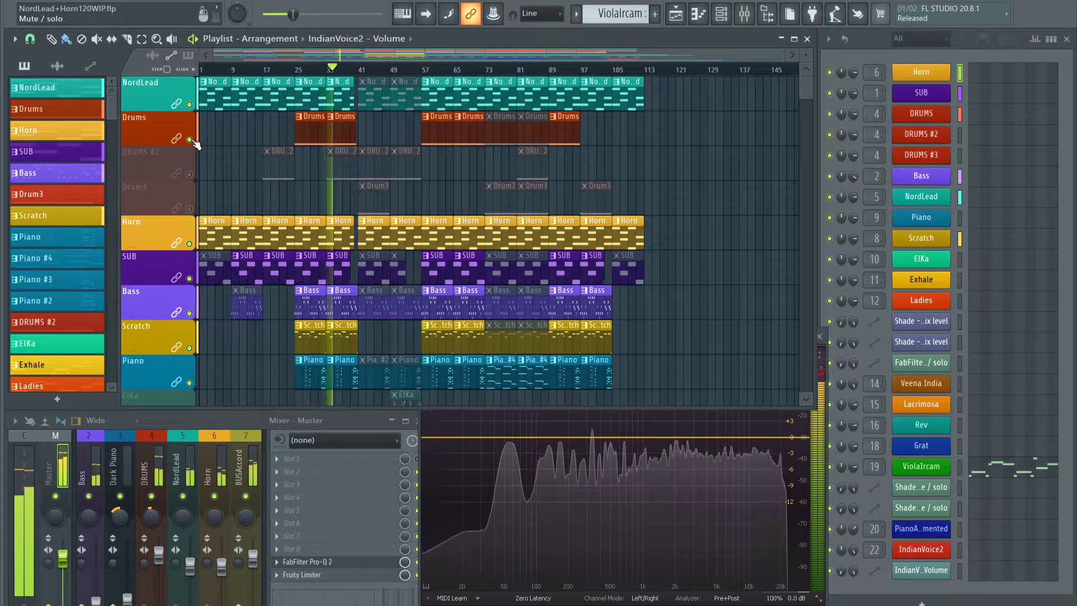
left_click(189, 174)
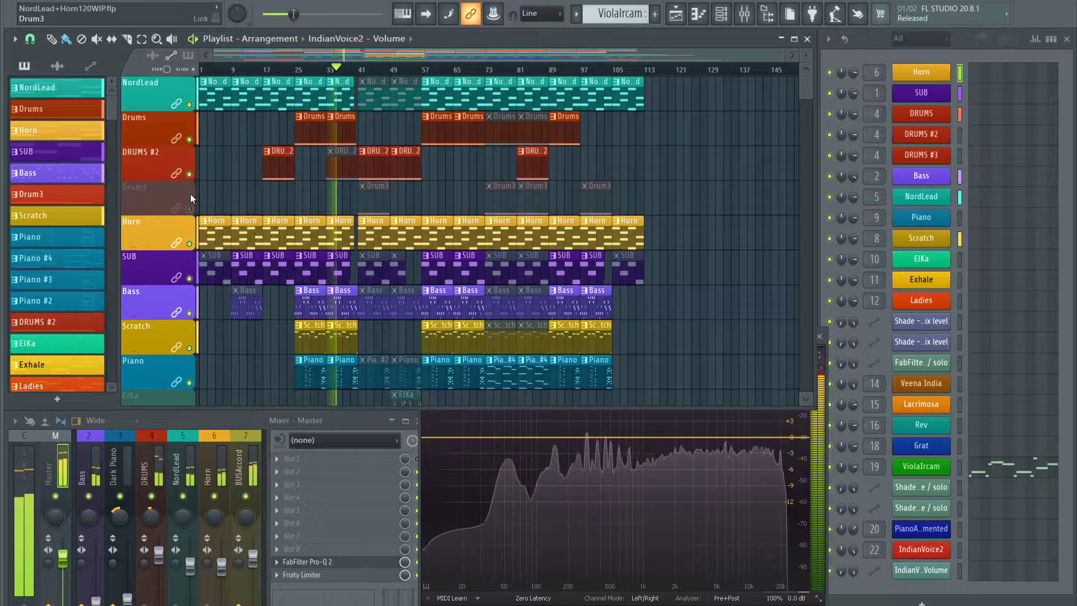
left_click(189, 208)
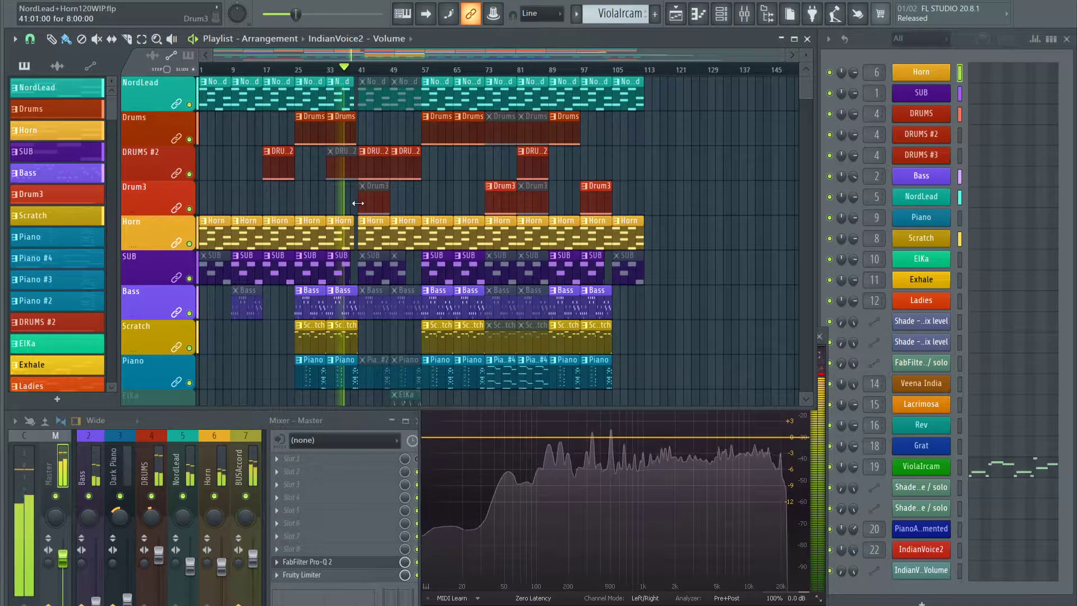
Bring in the ElKa, Exhale, Ladies and Lacrimosa playlist tracks during playback
scroll(324, 215, "down", 6)
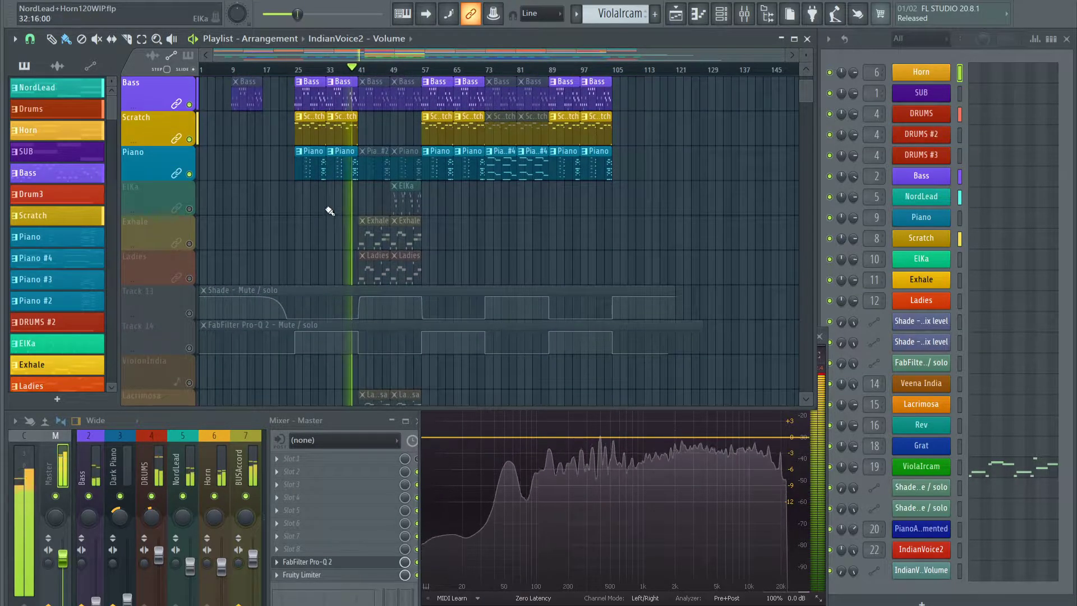
left_click(189, 209)
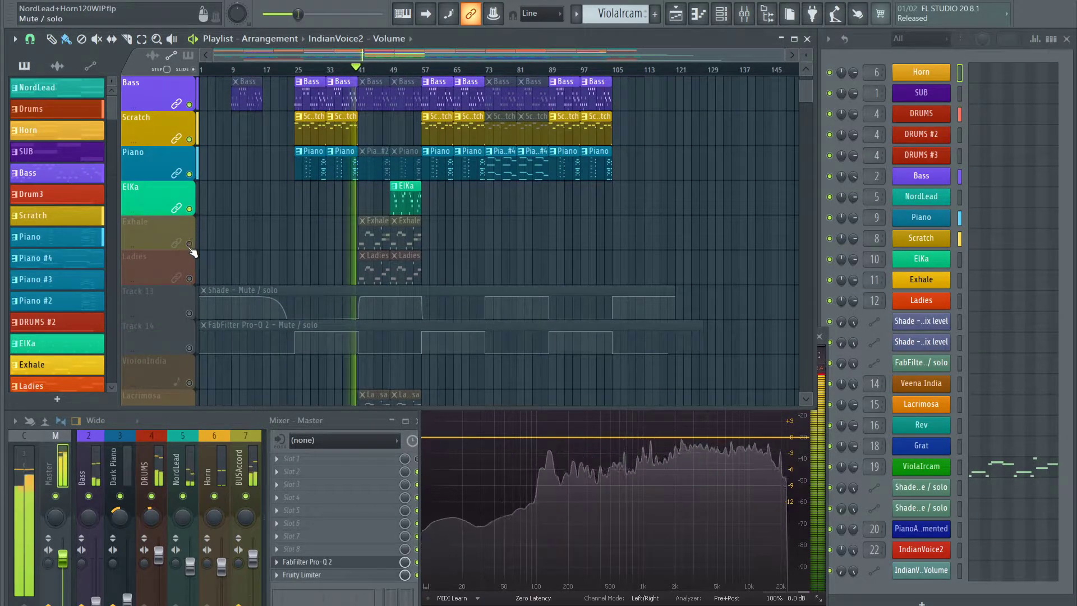
left_click(189, 244)
left_click(189, 278)
scroll(259, 286, "down", 4)
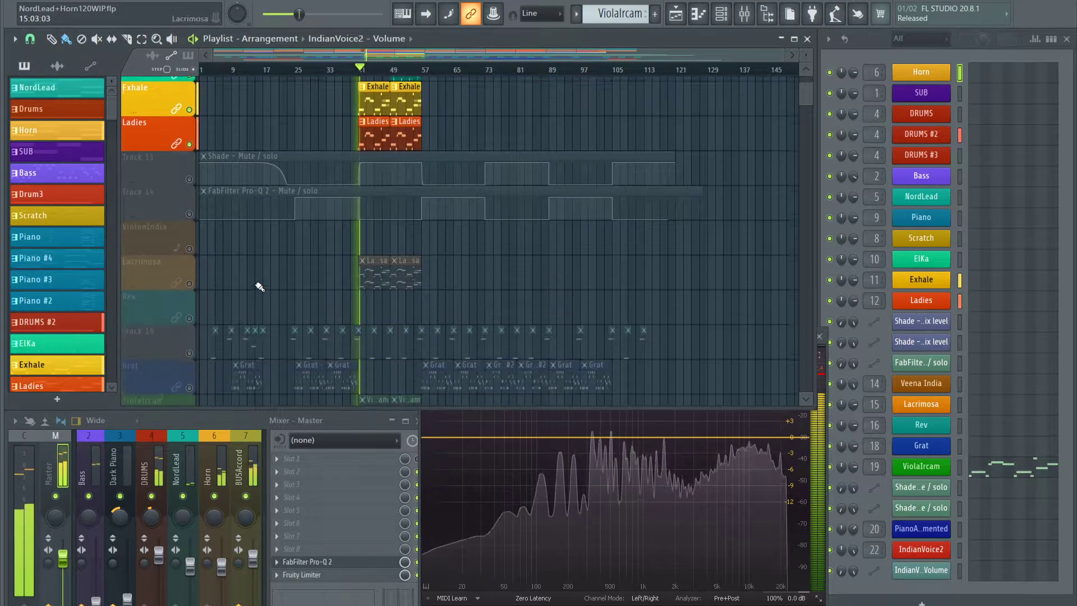
left_click(190, 279)
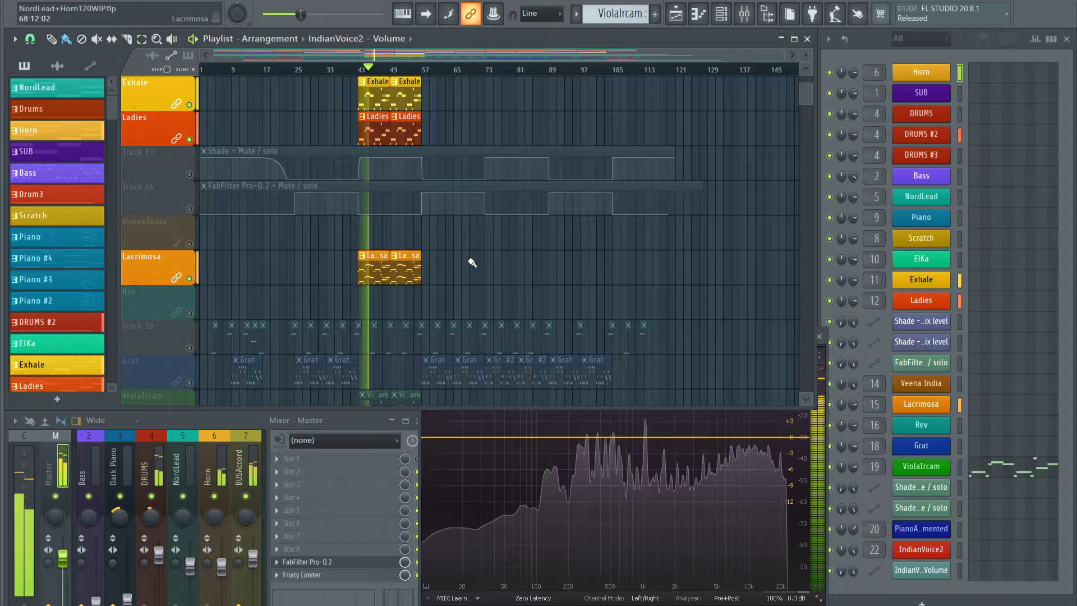
Enable Track 13 and Track 14, which hold the Shade and FabFilter Pro-Q 2 mute/solo automation clips
scroll(472, 262, "up", 10)
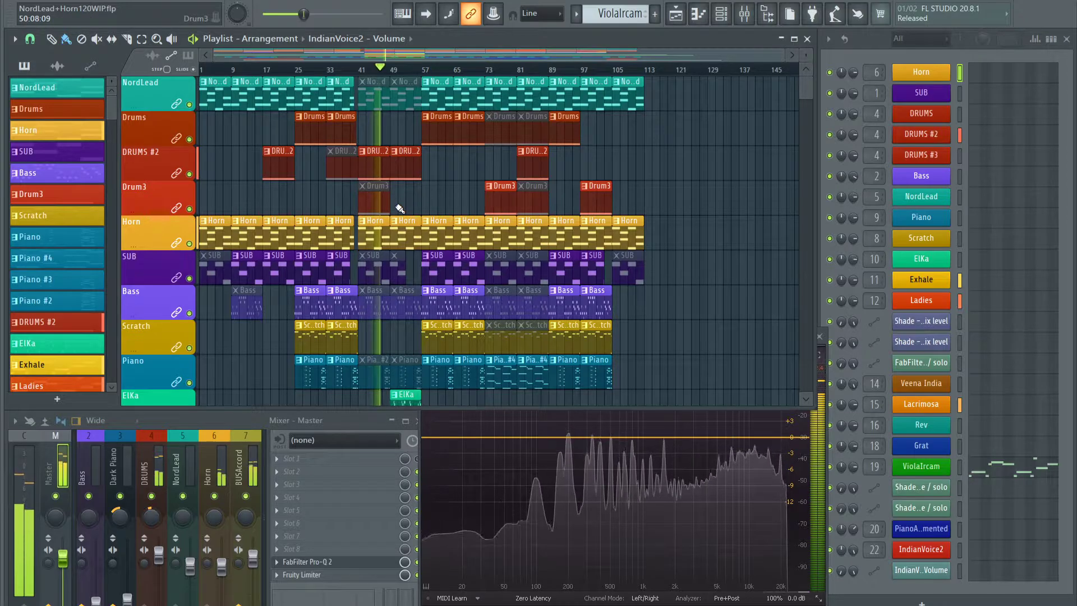
scroll(398, 209, "down", 8)
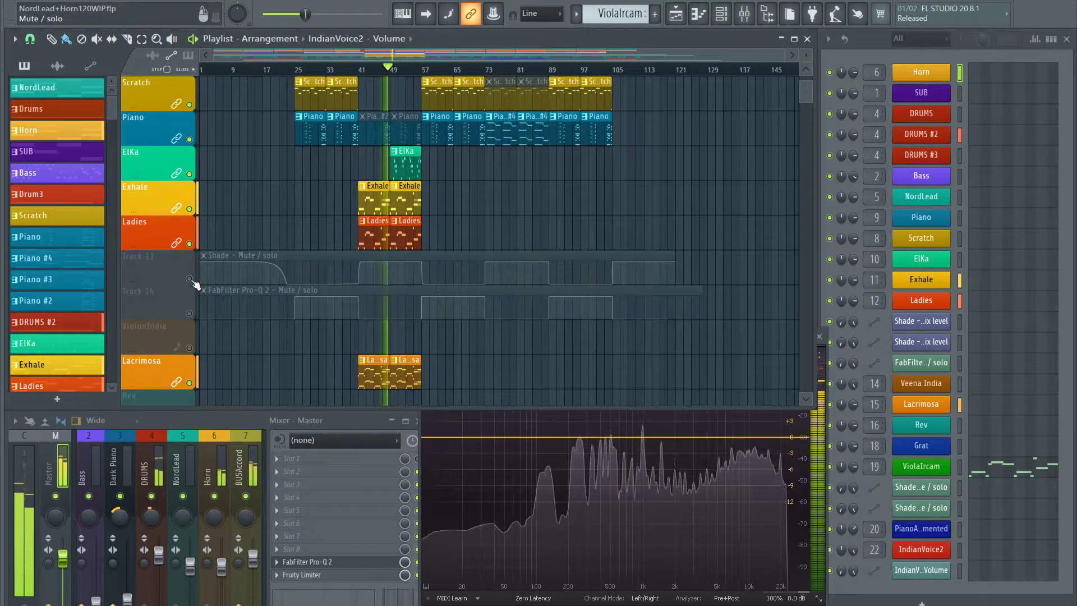
left_click(190, 280)
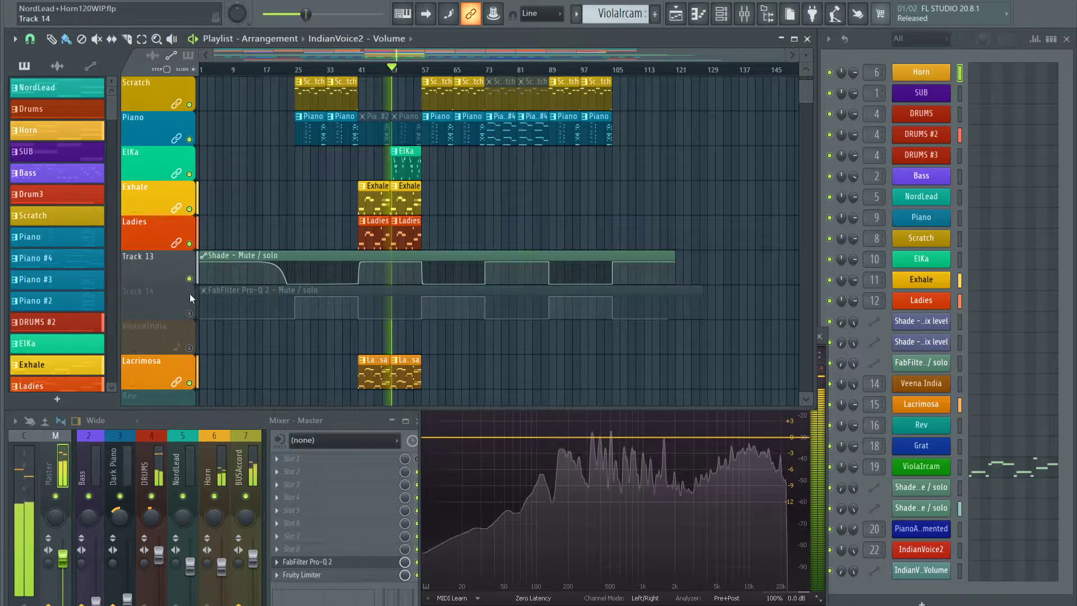
left_click(190, 314)
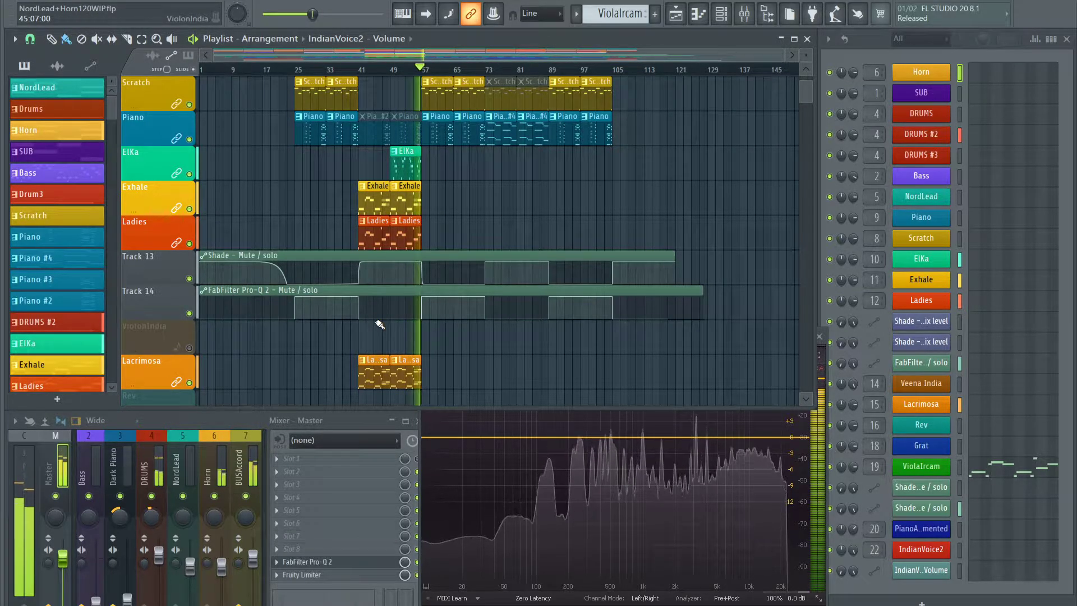
Unmute the Grat playlist track while the section after bar 57 plays
scroll(455, 299, "up", 7)
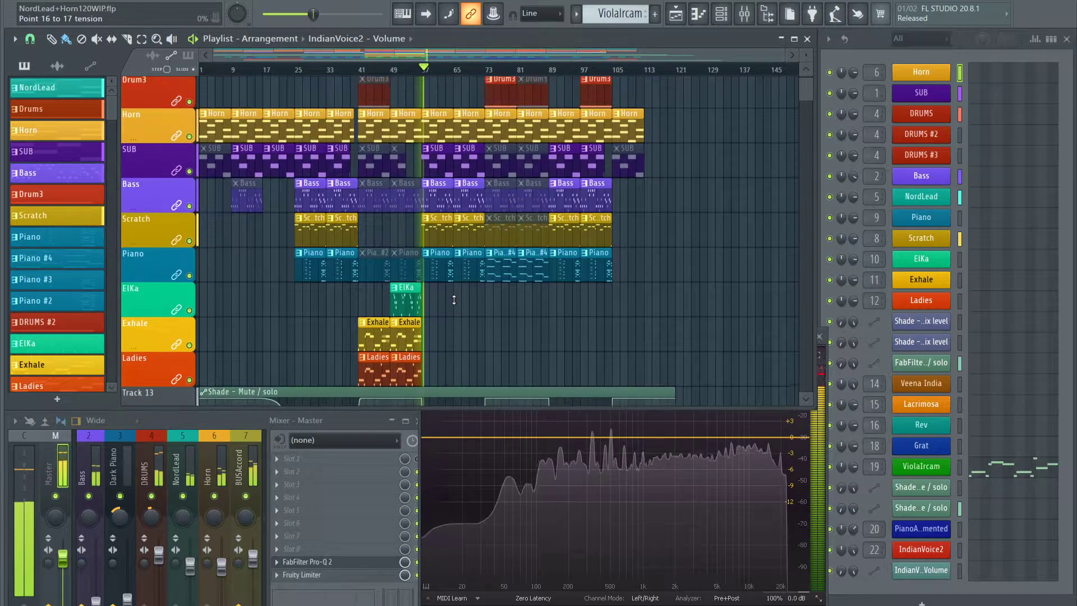
scroll(454, 299, "down", 3)
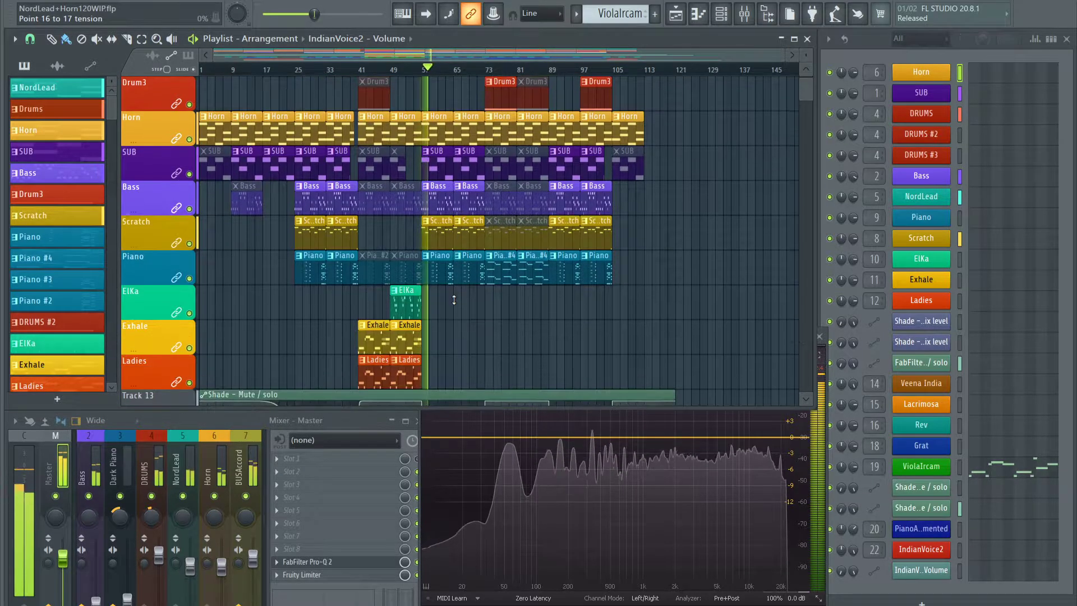
scroll(454, 300, "down", 3)
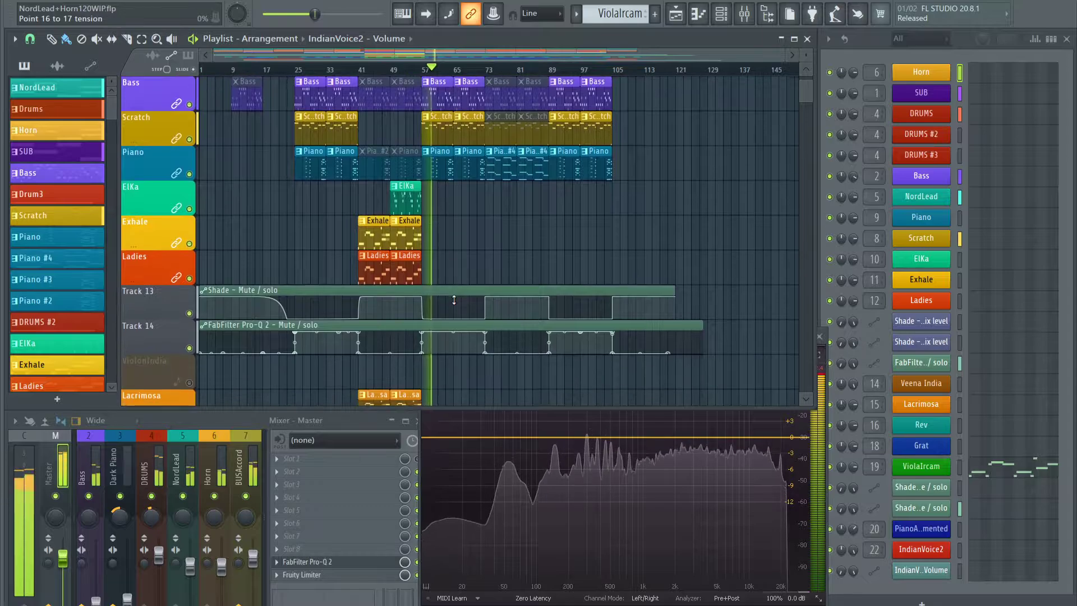
scroll(454, 299, "down", 3)
scroll(454, 299, "down", 3)
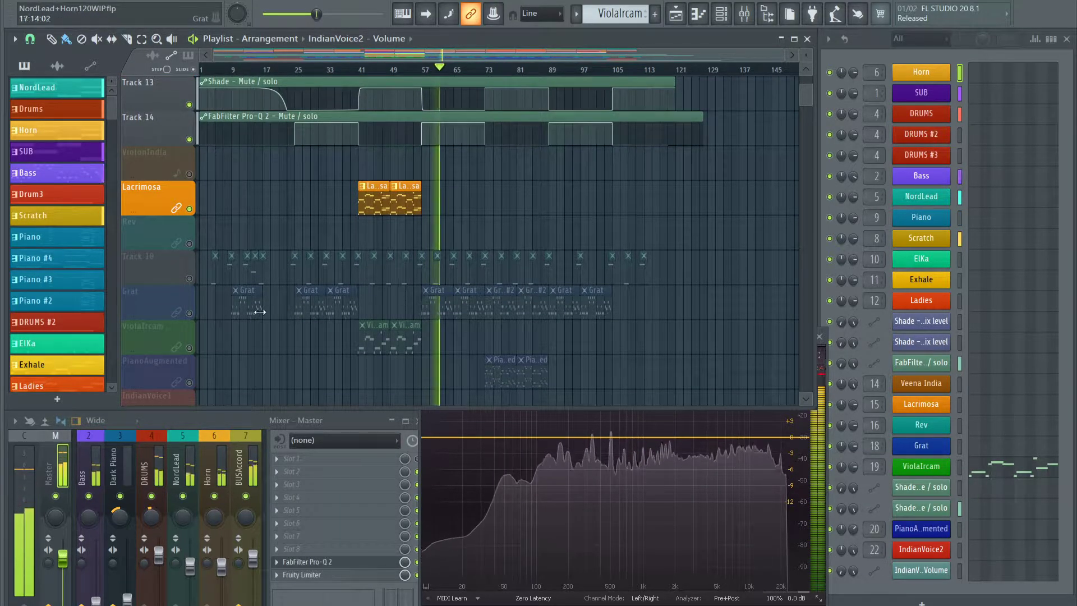
left_click(189, 314)
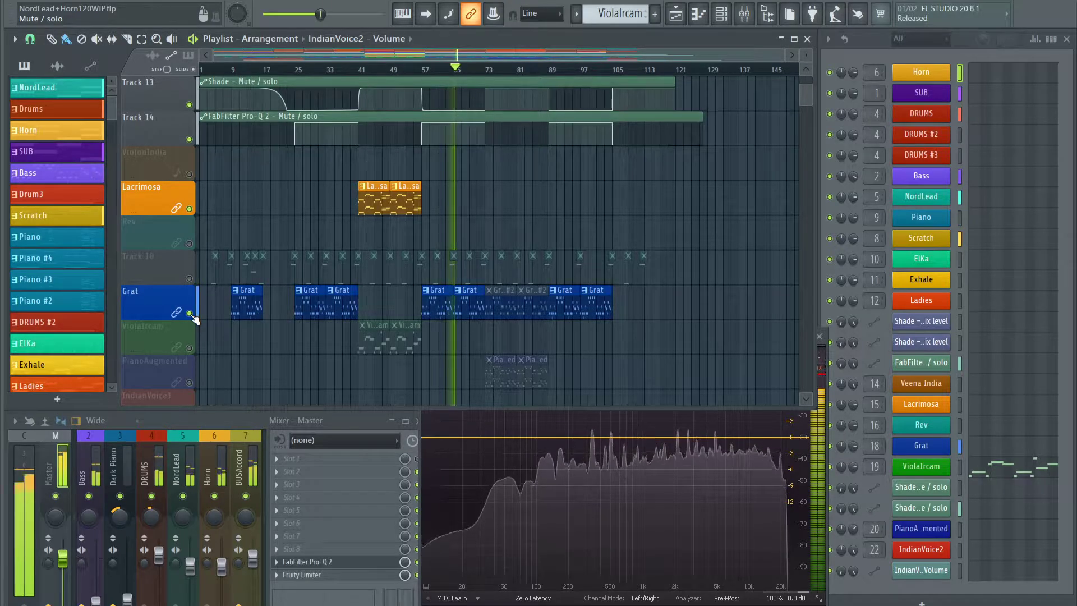
Restart playback from bar 41 and unmute the ViolaIrcam playlist track
scroll(476, 337, "up", 8)
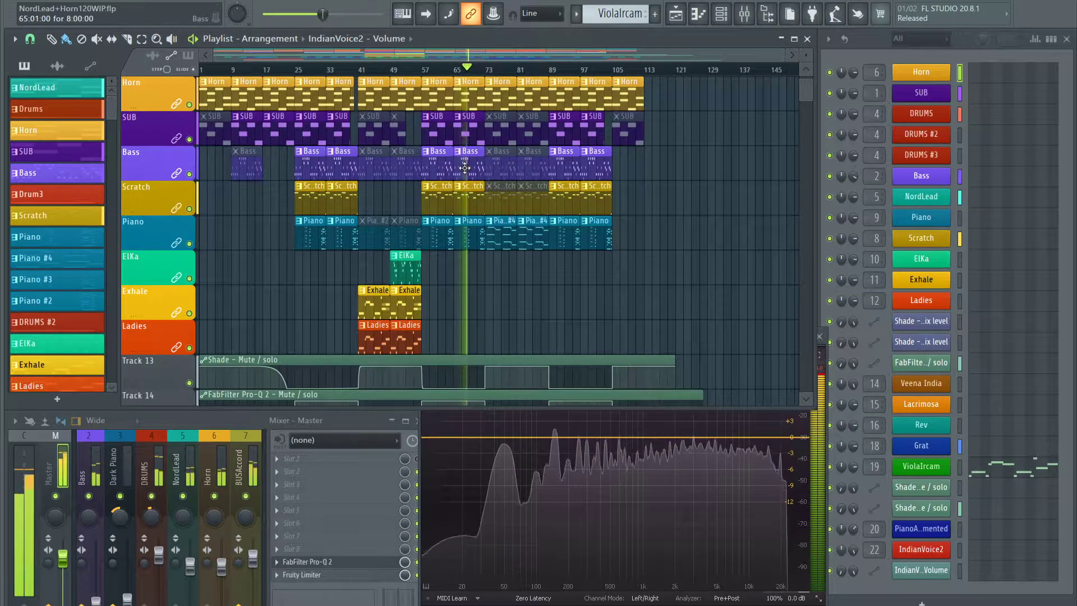
scroll(465, 169, "down", 7)
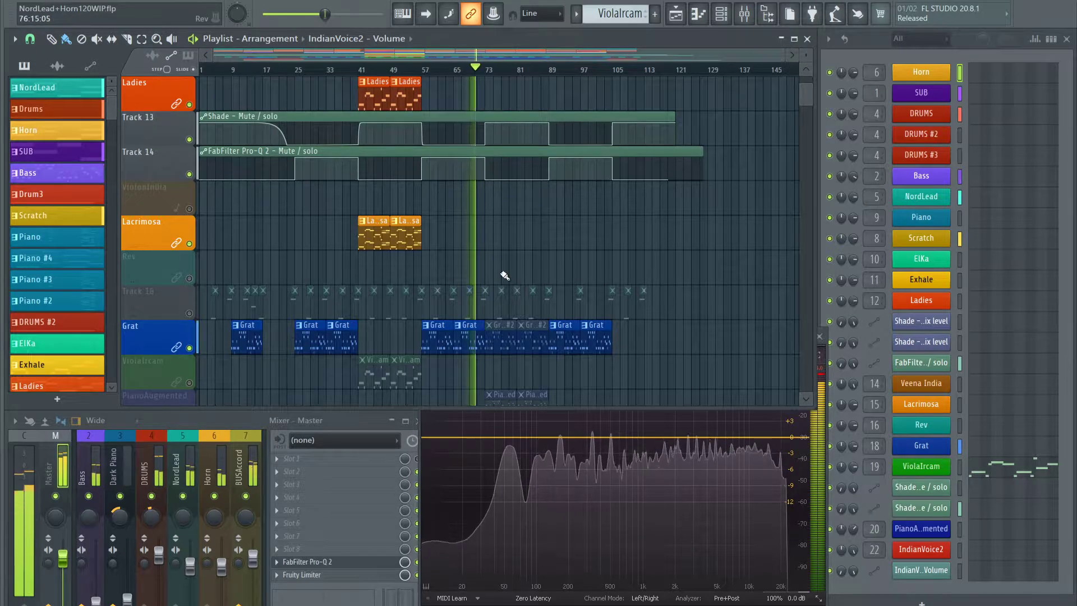
scroll(505, 275, "down", 3)
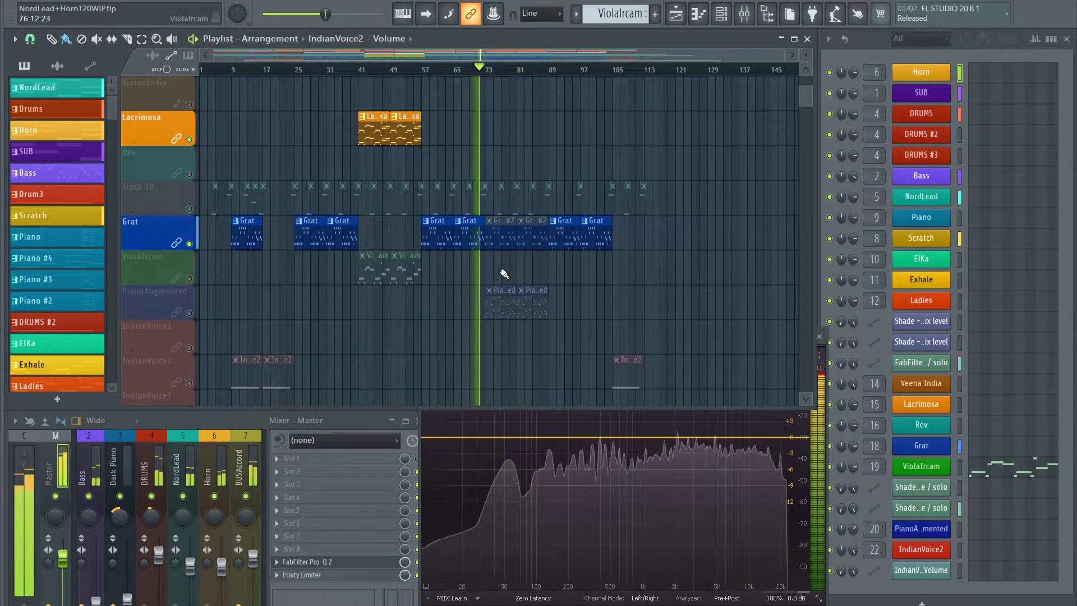
scroll(504, 274, "down", 1)
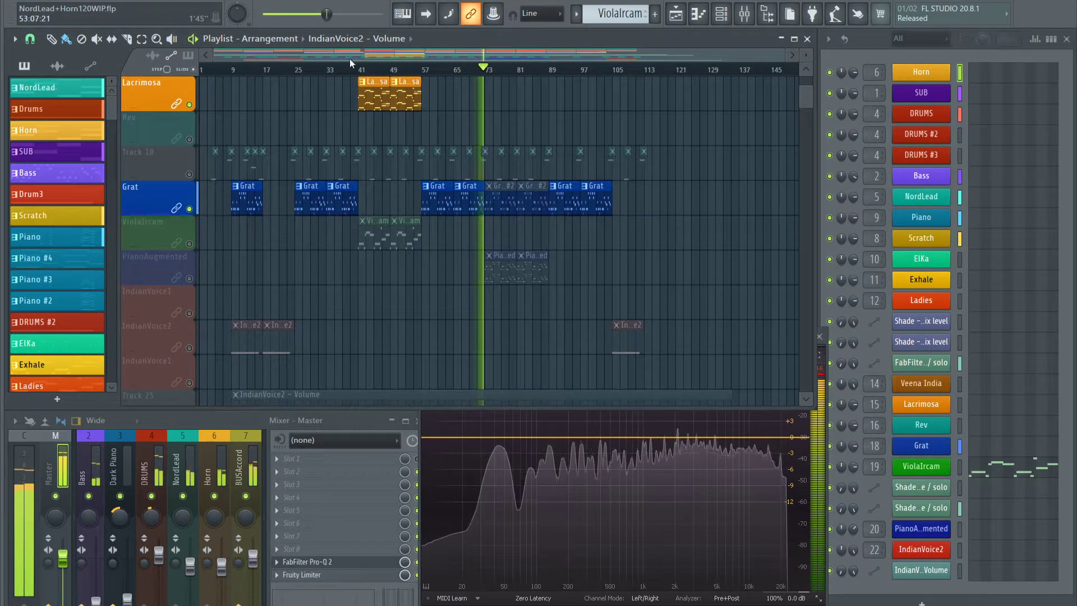
left_click(359, 70)
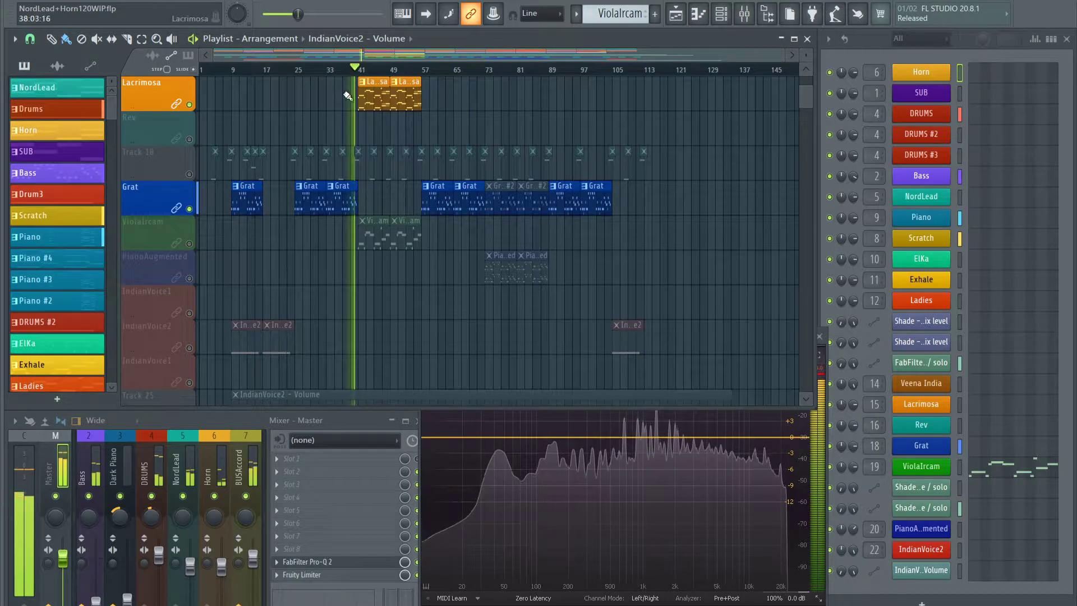
left_click(189, 243)
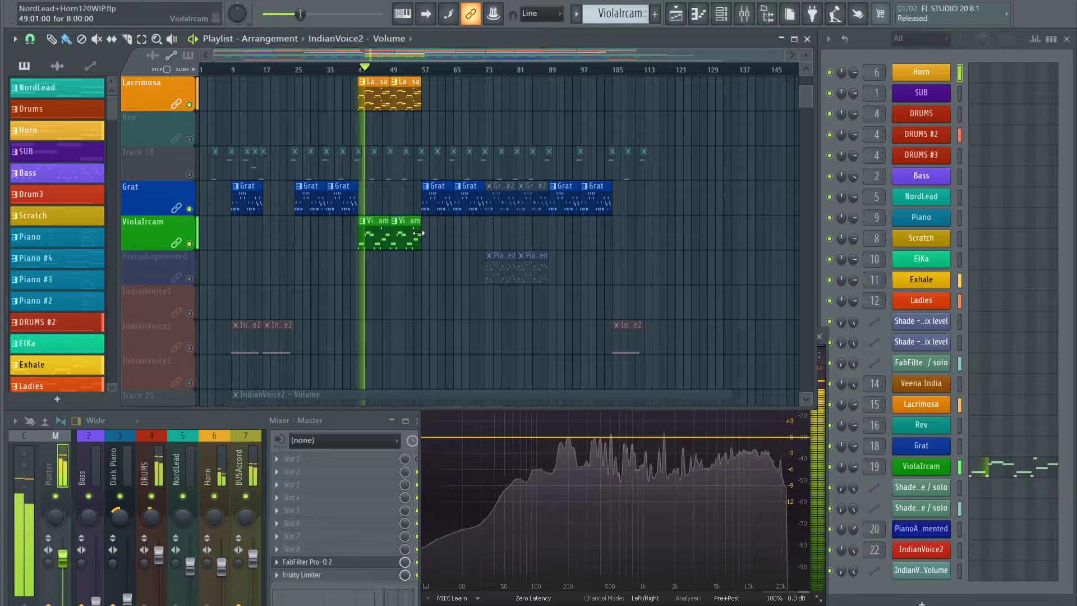
Examine the Exhale, Ladies, Lacrimosa and ViolaIrcam clips between bars 41 and 57 while that section plays
scroll(393, 207, "up", 4)
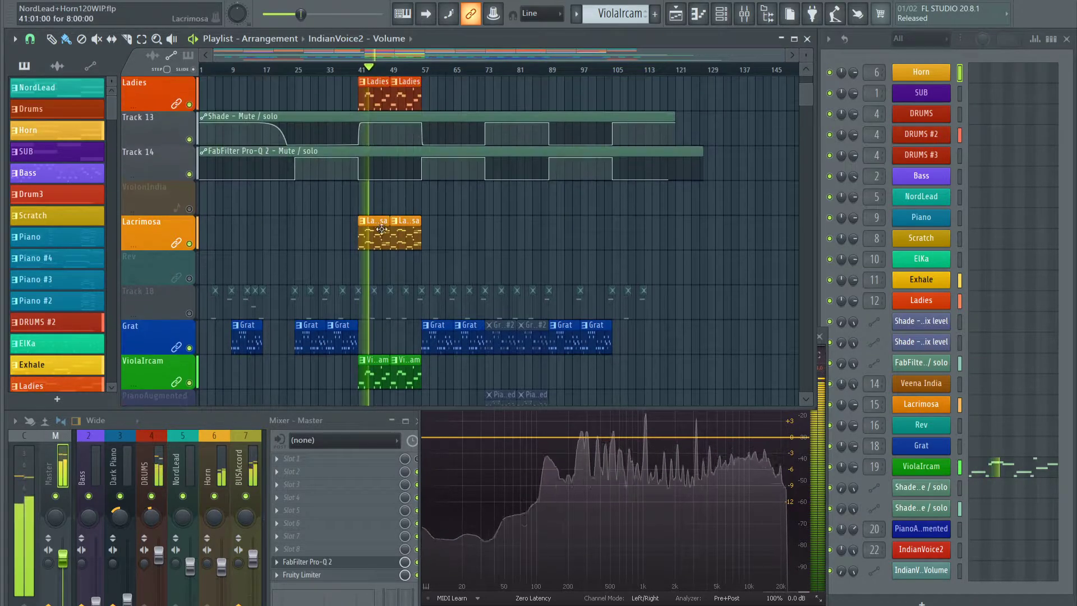
scroll(399, 93, "up", 3)
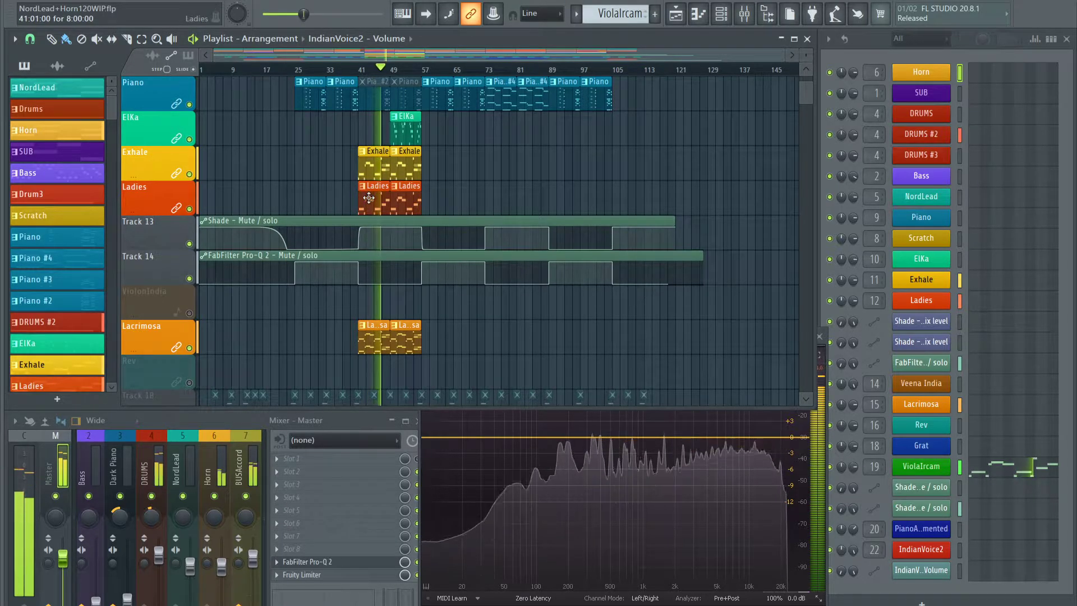
scroll(377, 327, "down", 3)
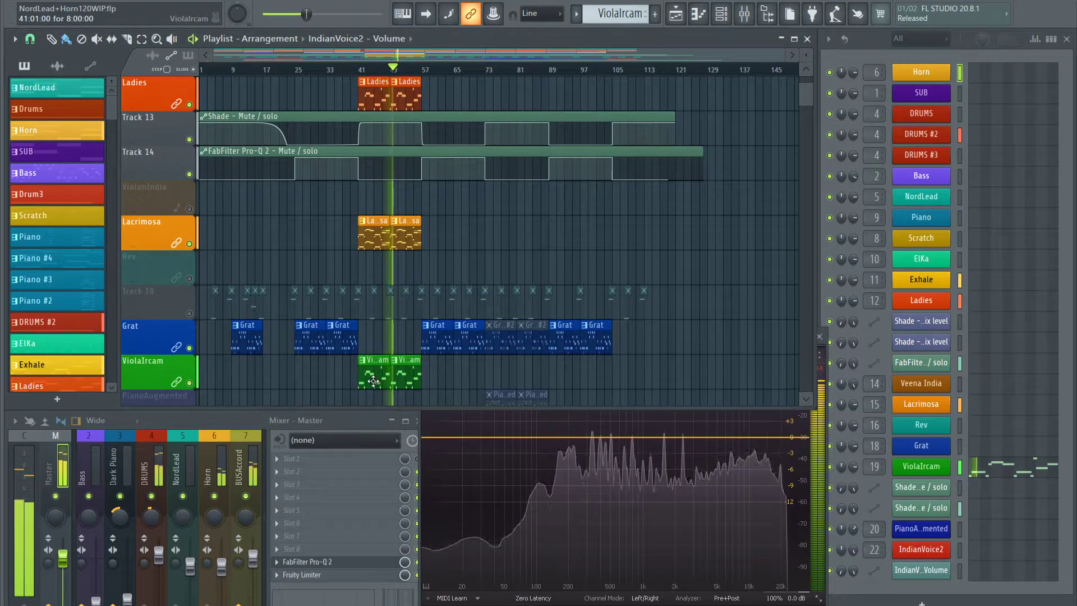
scroll(377, 359, "up", 7)
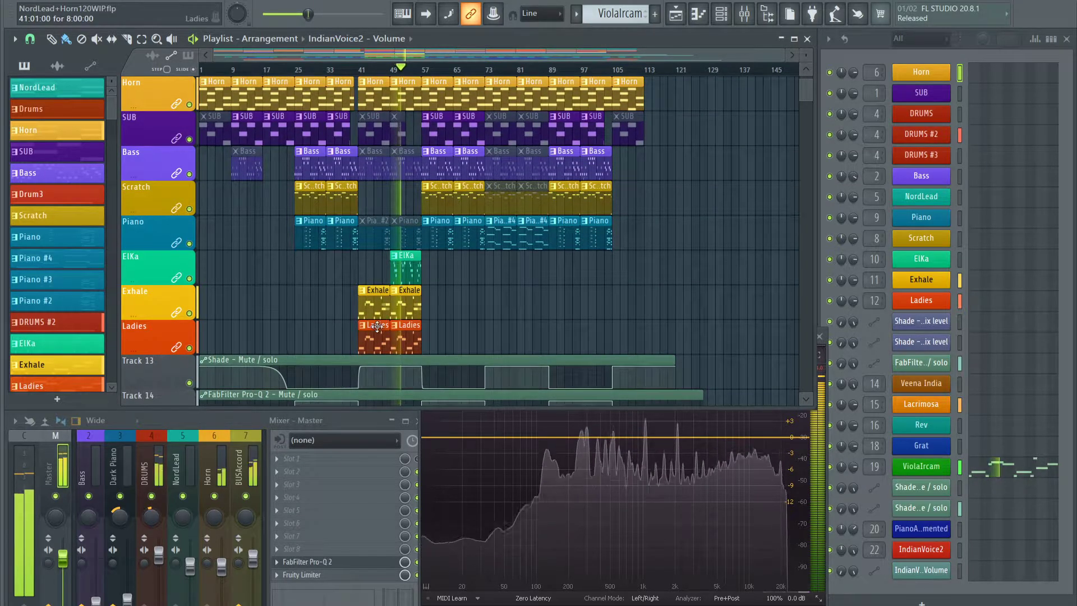
scroll(380, 331, "down", 4)
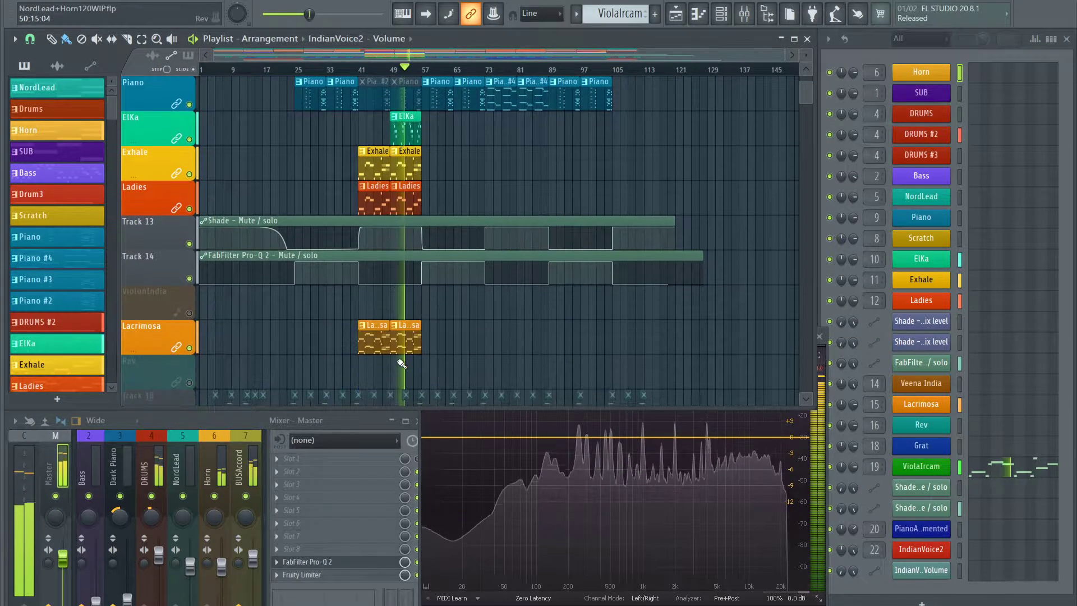
scroll(377, 391, "down", 3)
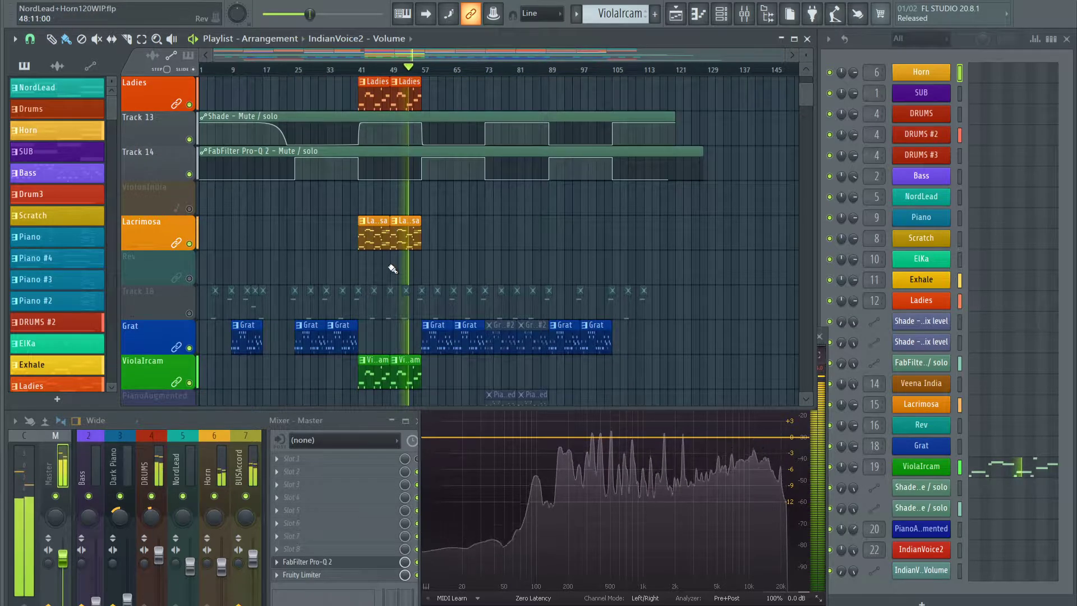
Unmute Track 25 with the IndianVoice2 - Volume automation clip, plus the IndianVoice2 playlist track
scroll(392, 269, "up", 5)
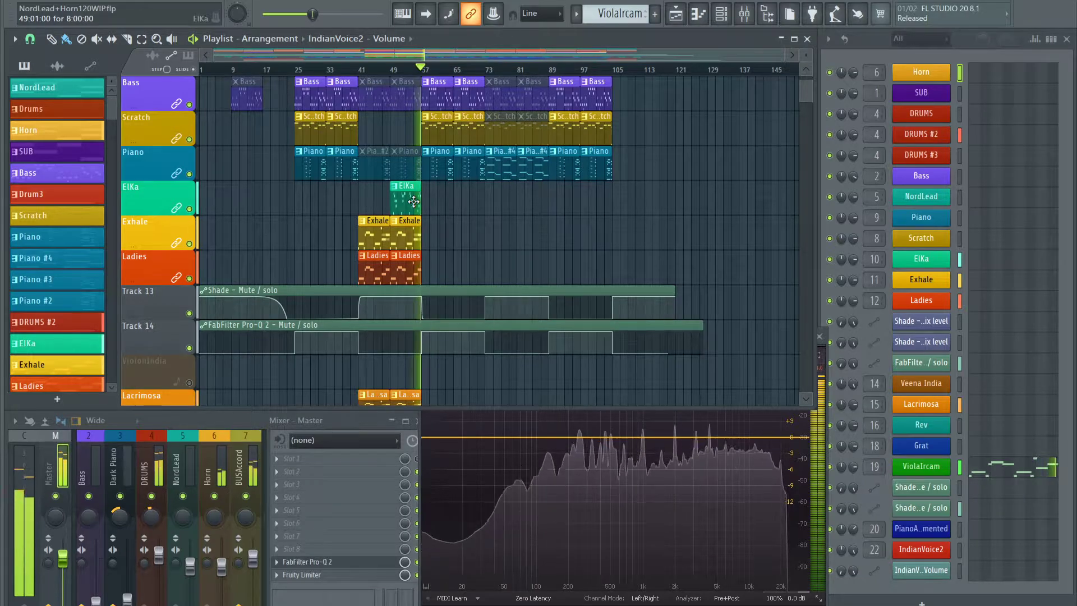
scroll(518, 213, "down", 7)
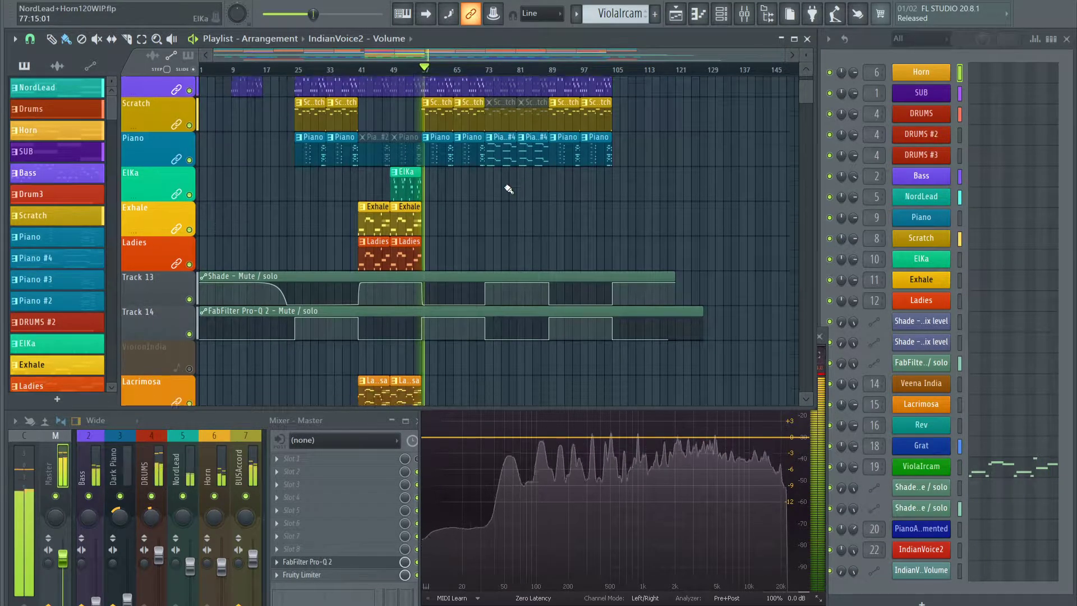
scroll(462, 261, "down", 6)
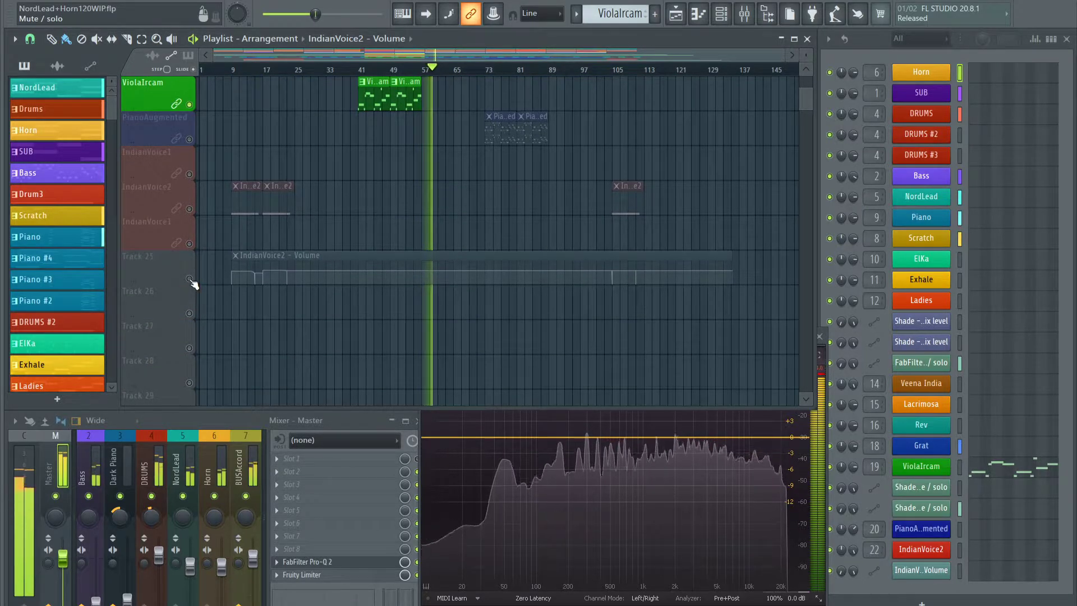
left_click(191, 281)
scroll(569, 259, "up", 8)
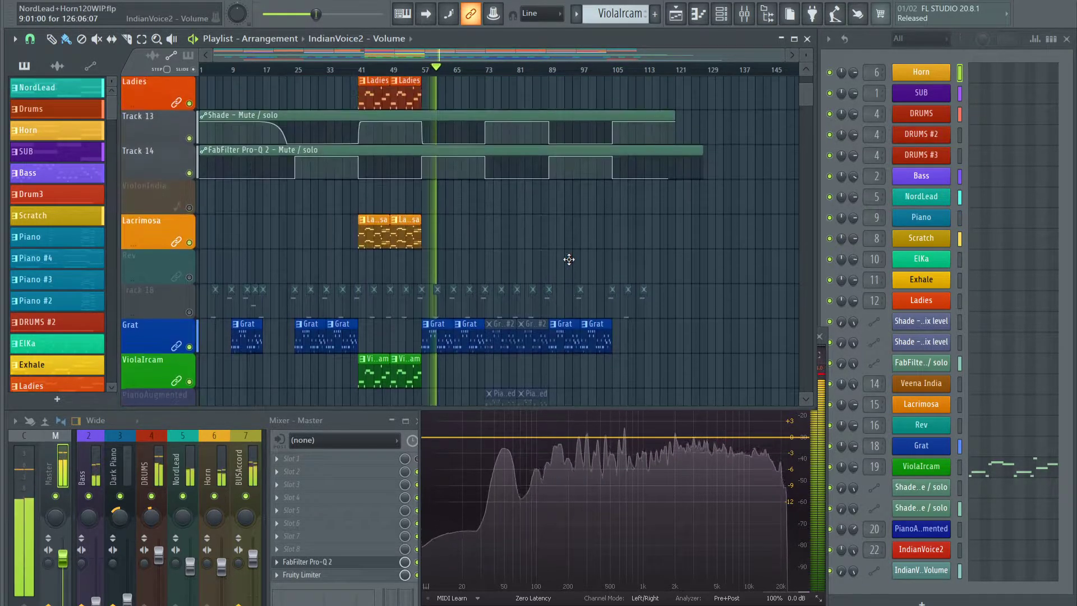
scroll(571, 259, "down", 6)
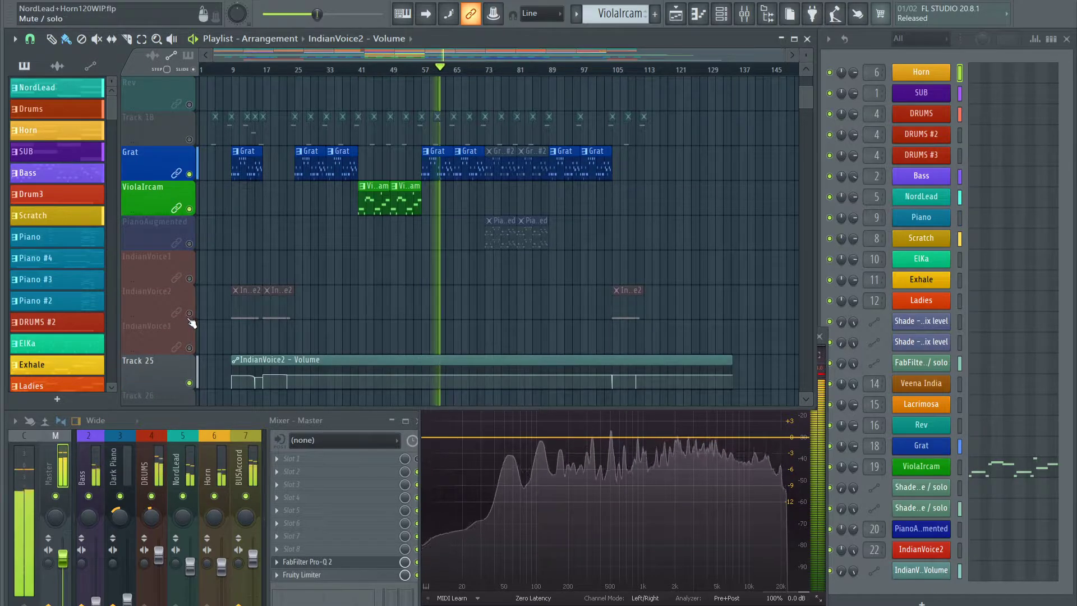
left_click(190, 313)
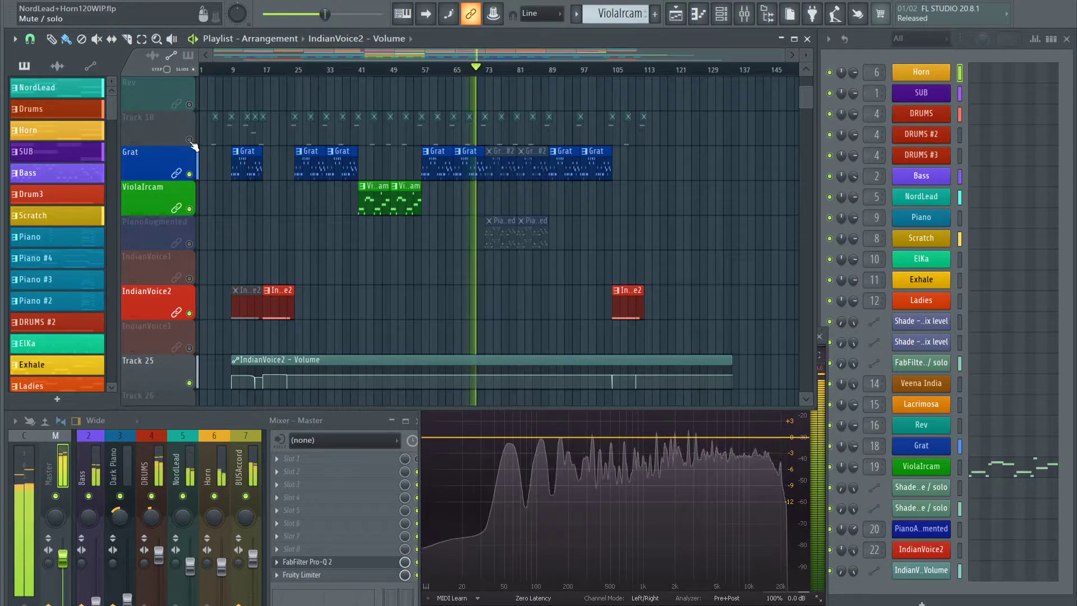
Unmute the PianoAugmented playlist track and Track 18, which holds the Rev clips
scroll(418, 165, "up", 4)
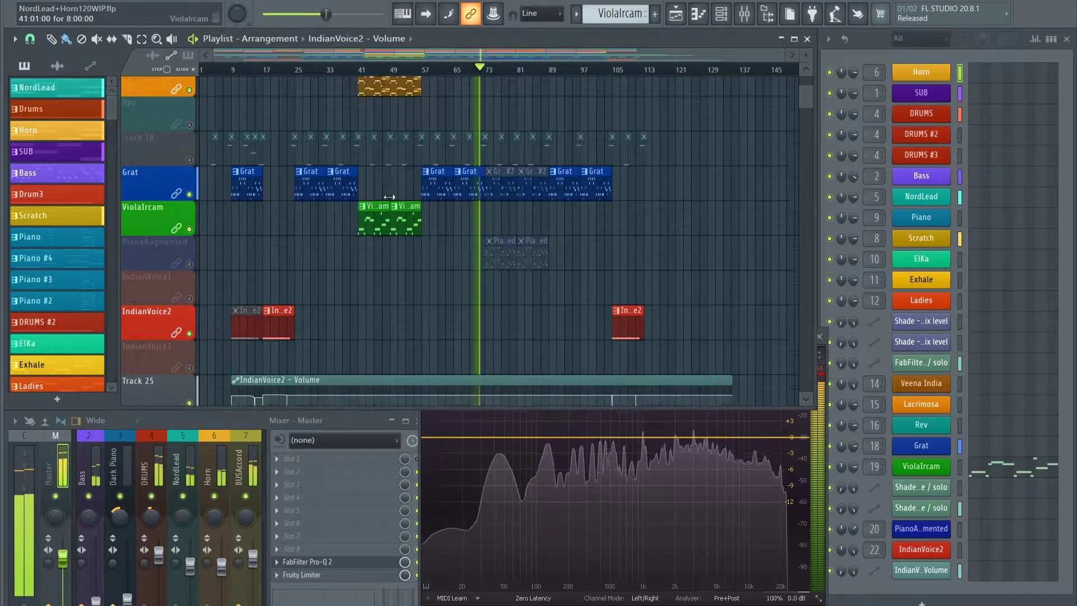
scroll(328, 174, "down", 3)
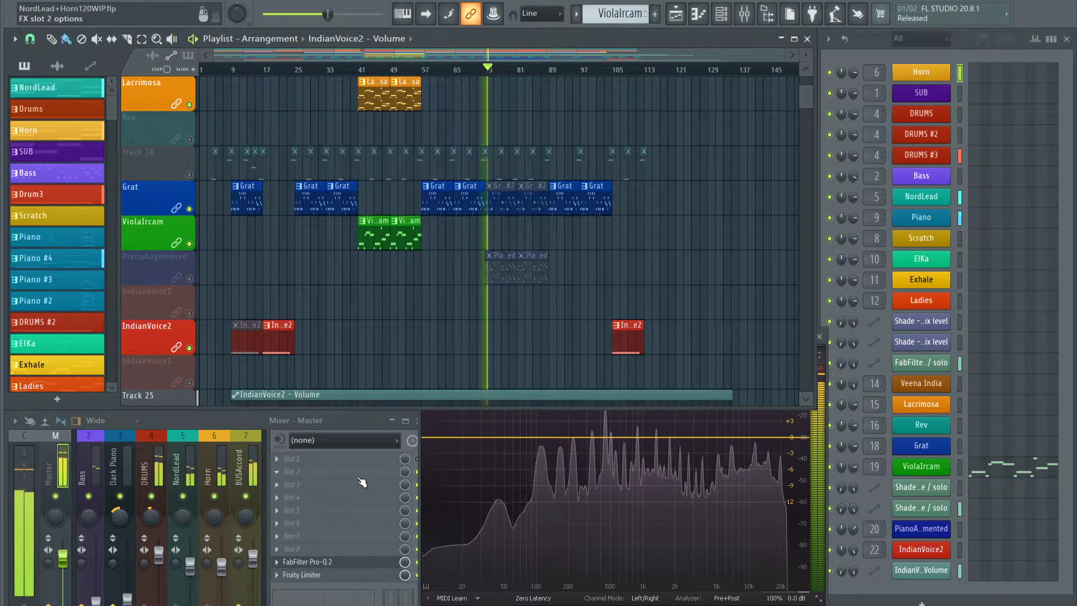
scroll(524, 315, "up", 10)
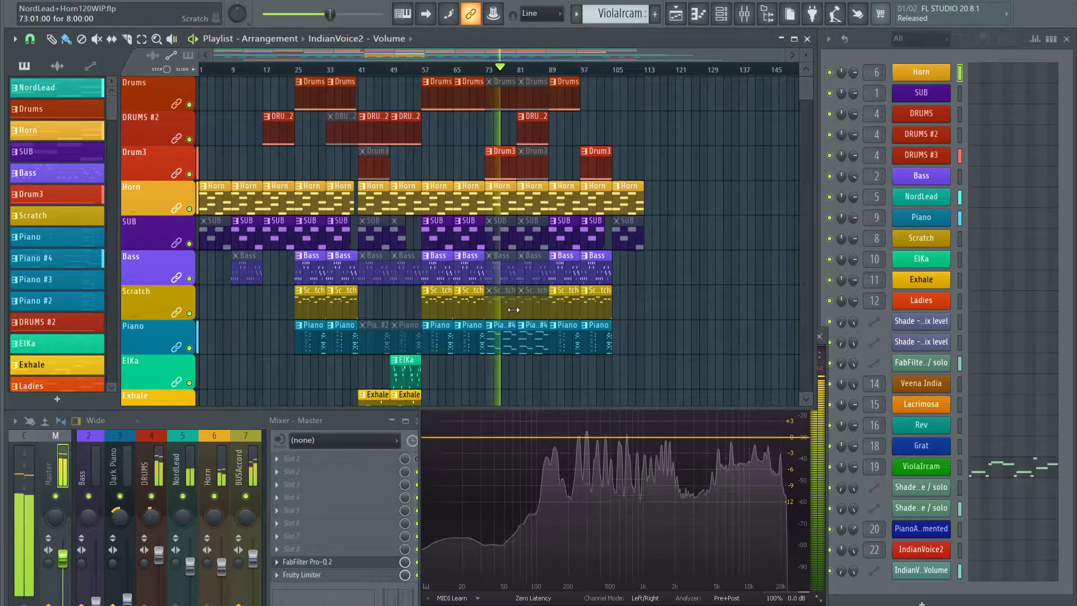
scroll(514, 310, "down", 9)
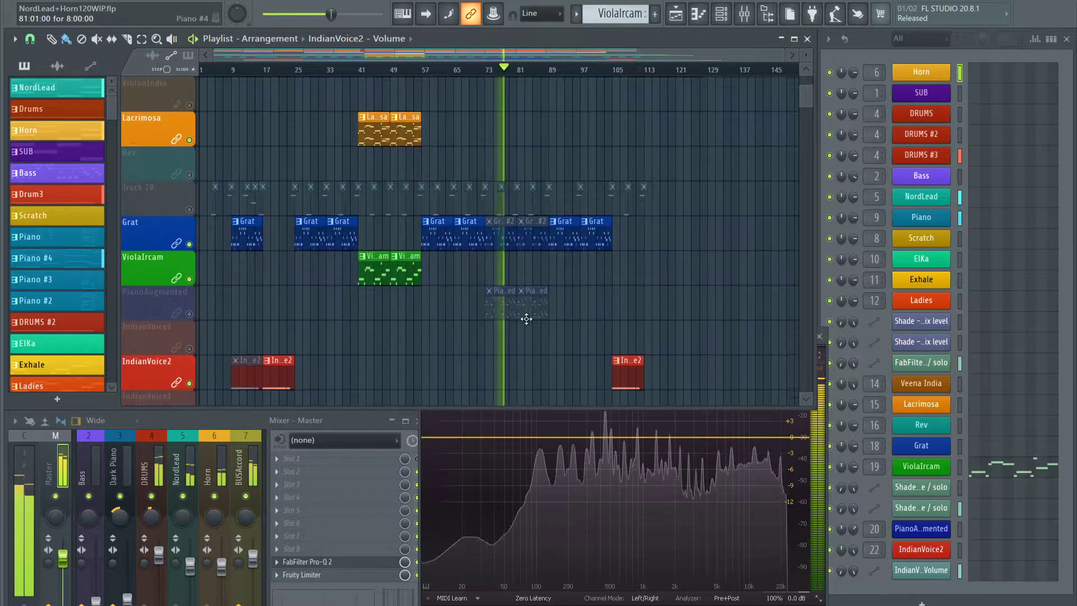
left_click(191, 314)
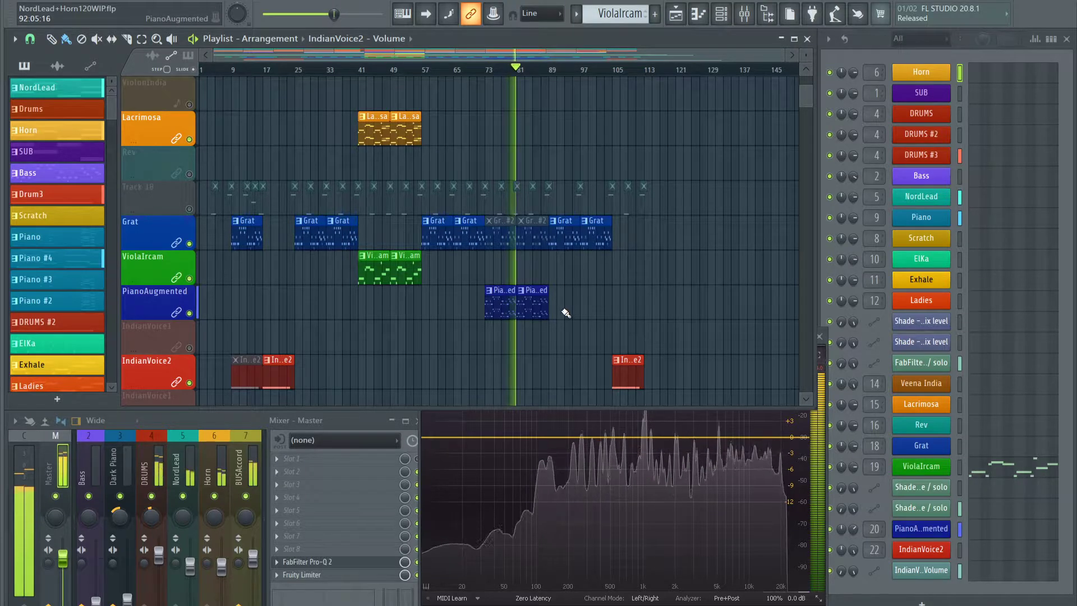
scroll(564, 312, "up", 3)
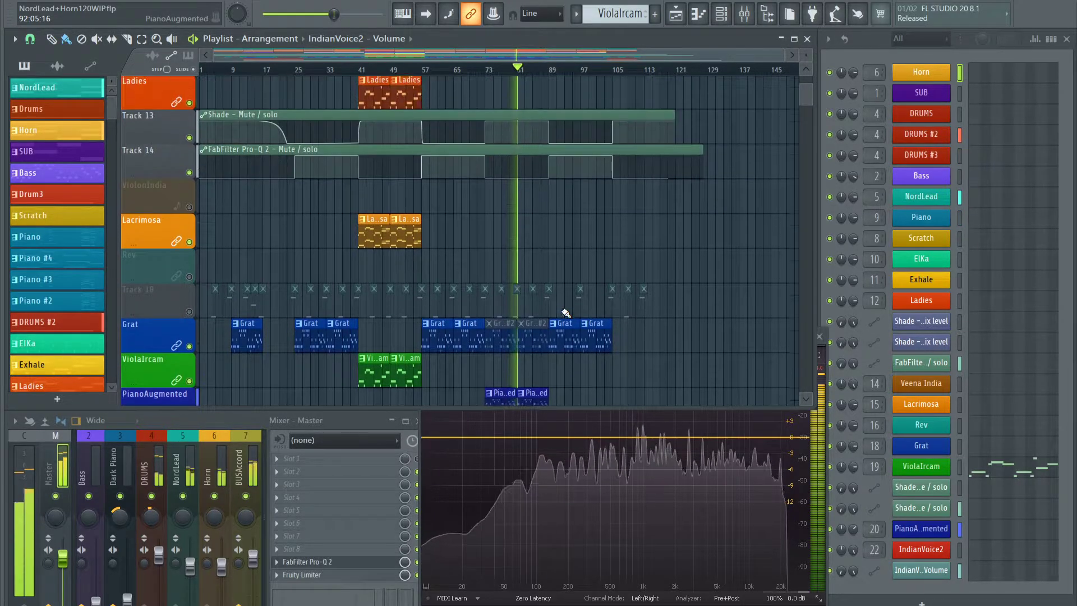
left_click(189, 313)
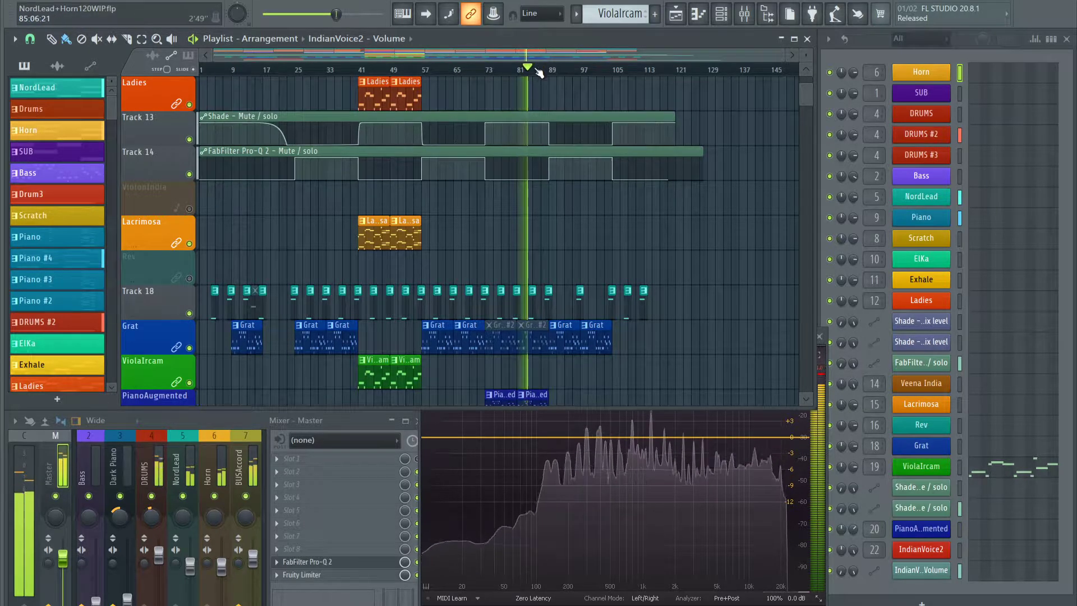
Replay the IndianVoice2 entrance from about bar 17, and again from about bar 9
scroll(538, 72, "up", 4)
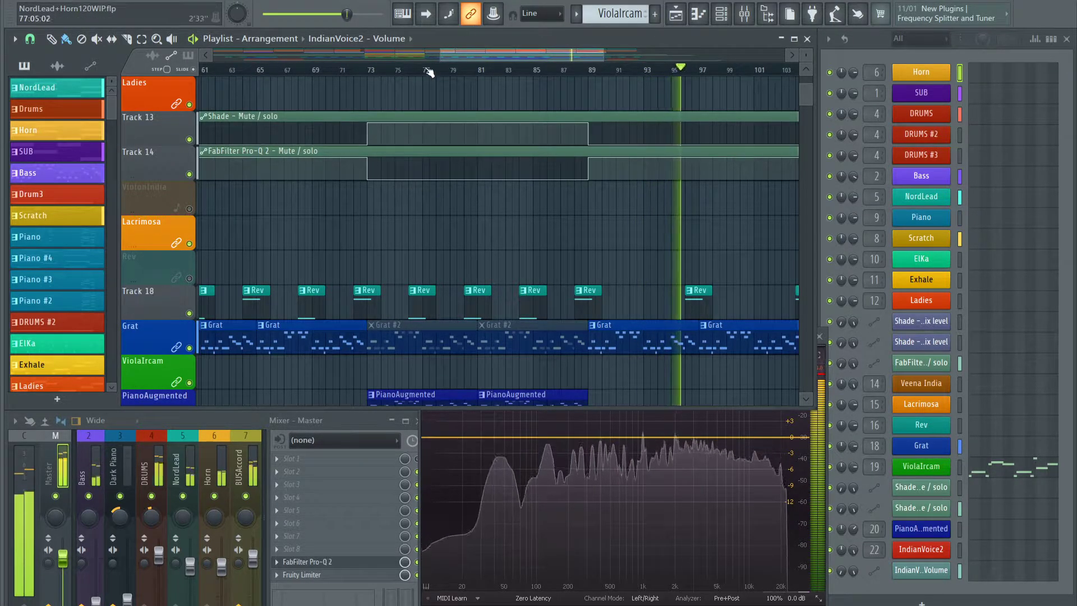
scroll(427, 71, "down", 5)
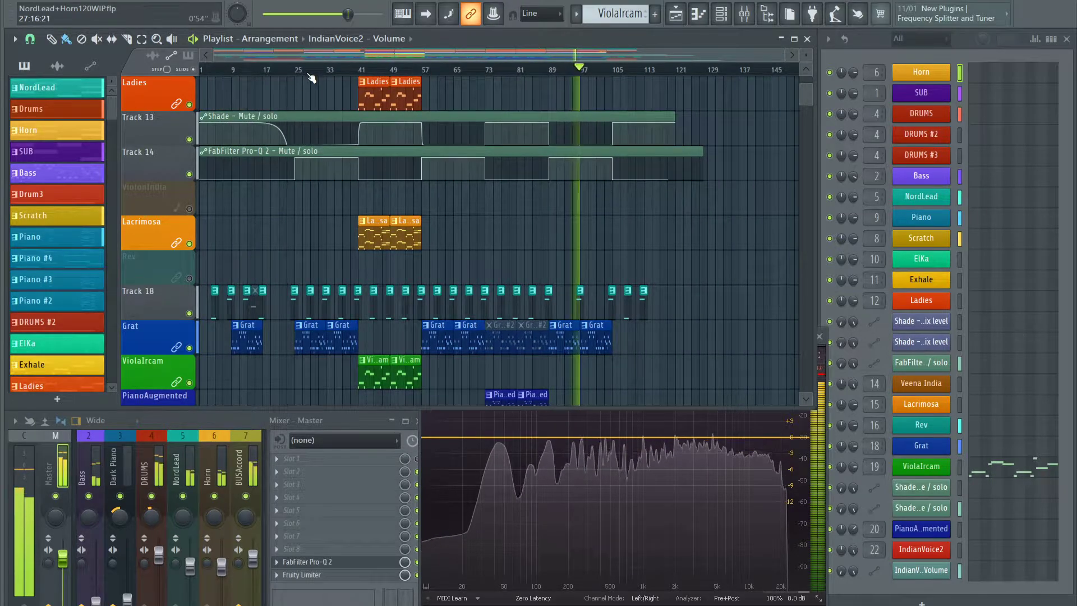
left_click(269, 72)
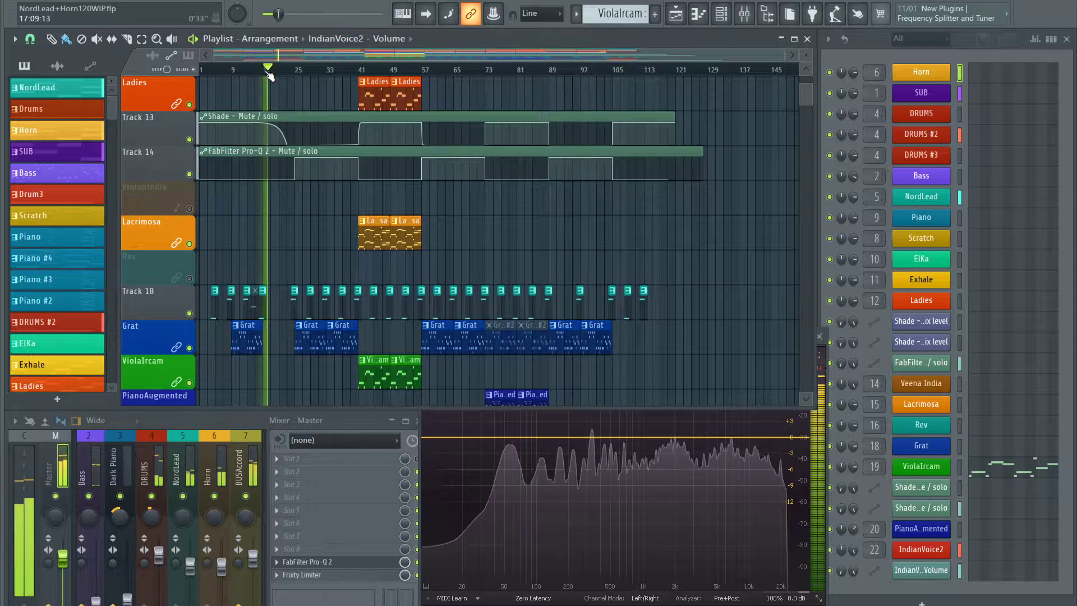
scroll(250, 223, "down", 3)
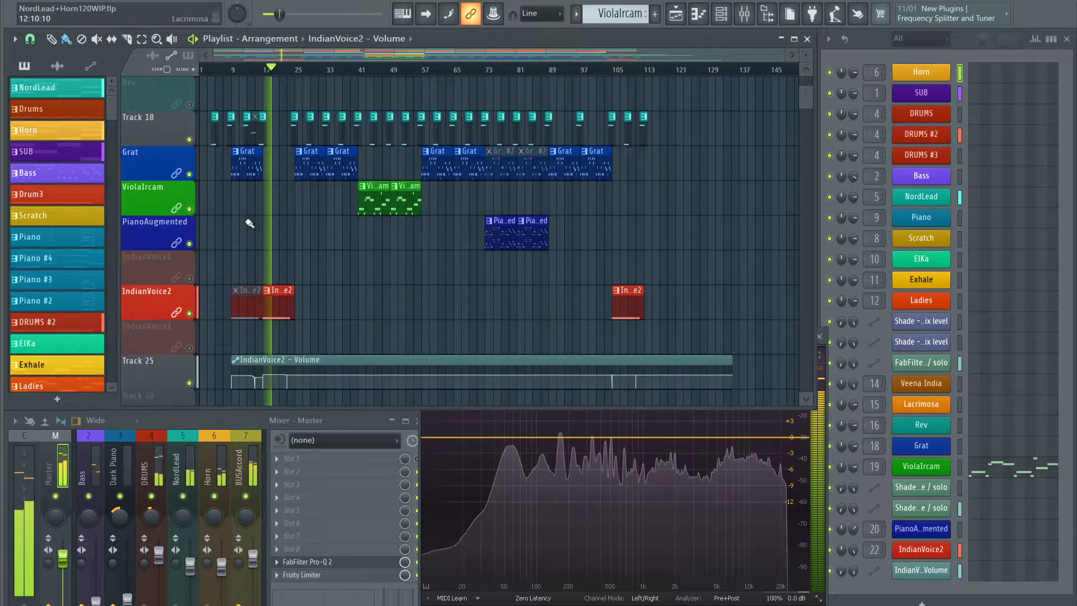
scroll(247, 202, "up", 3)
left_click(236, 72)
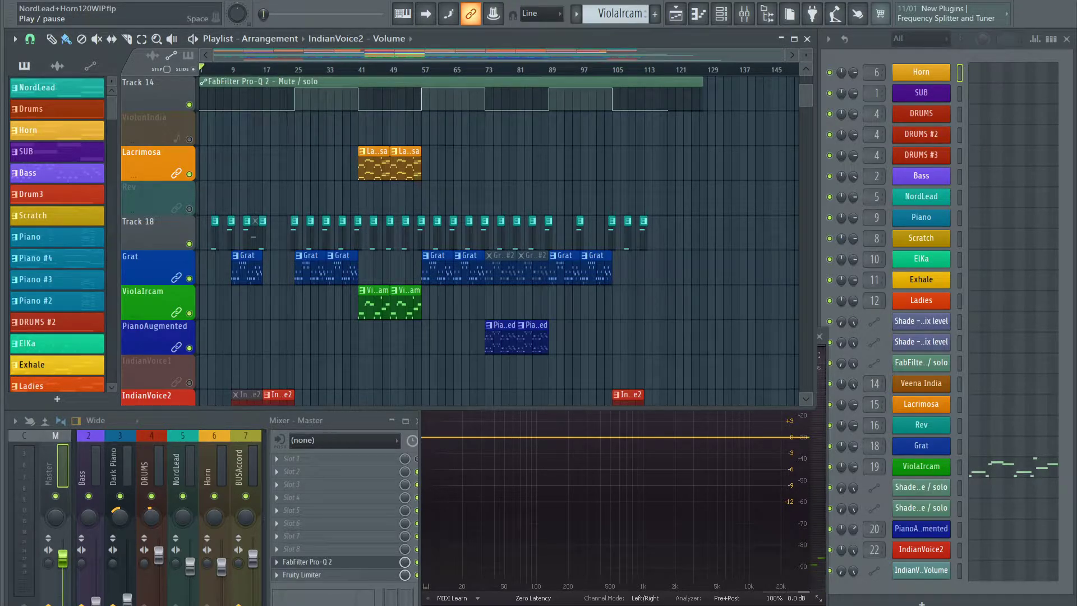
Play the full arrangement from the beginning and look over its playlist tracks from IndianVoice2 up to NordLead
key("space")
scroll(275, 193, "down", 5)
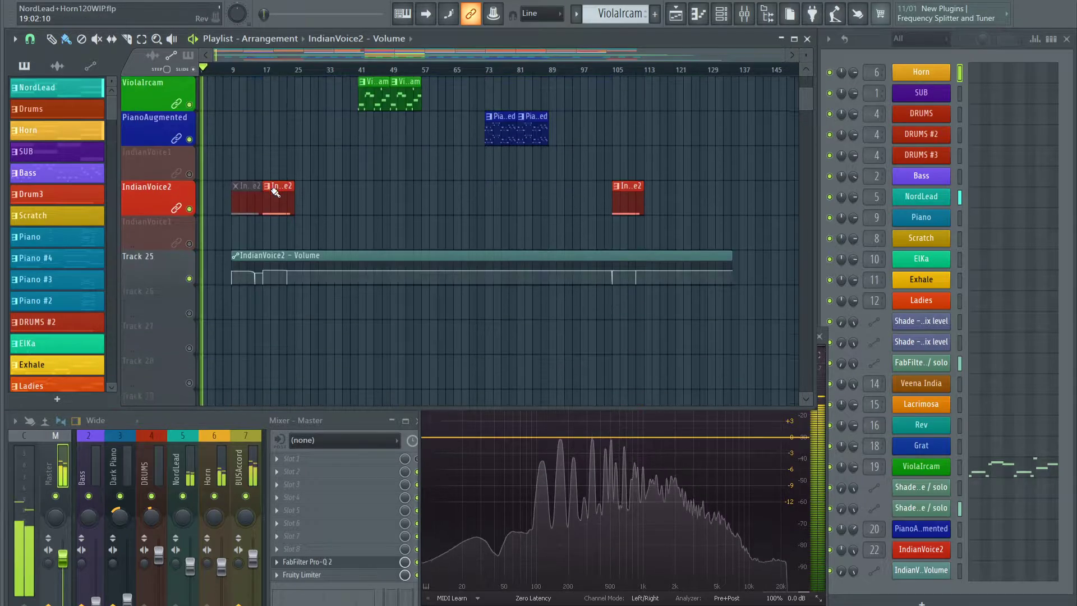
scroll(275, 196, "up", 8)
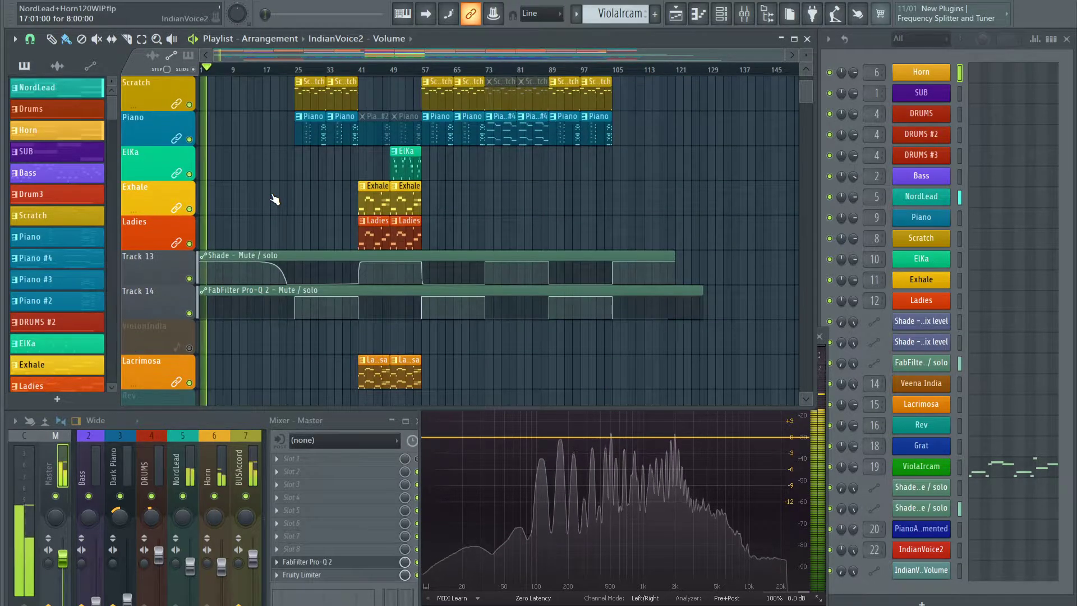
scroll(339, 268, "up", 3)
scroll(342, 271, "up", 2)
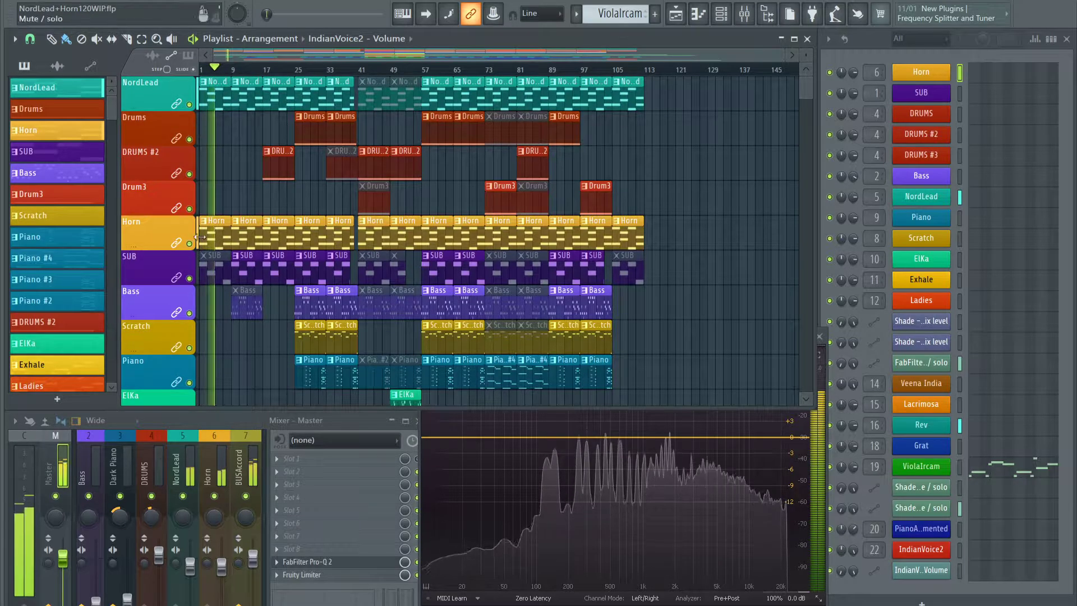
scroll(224, 253, "down", 4)
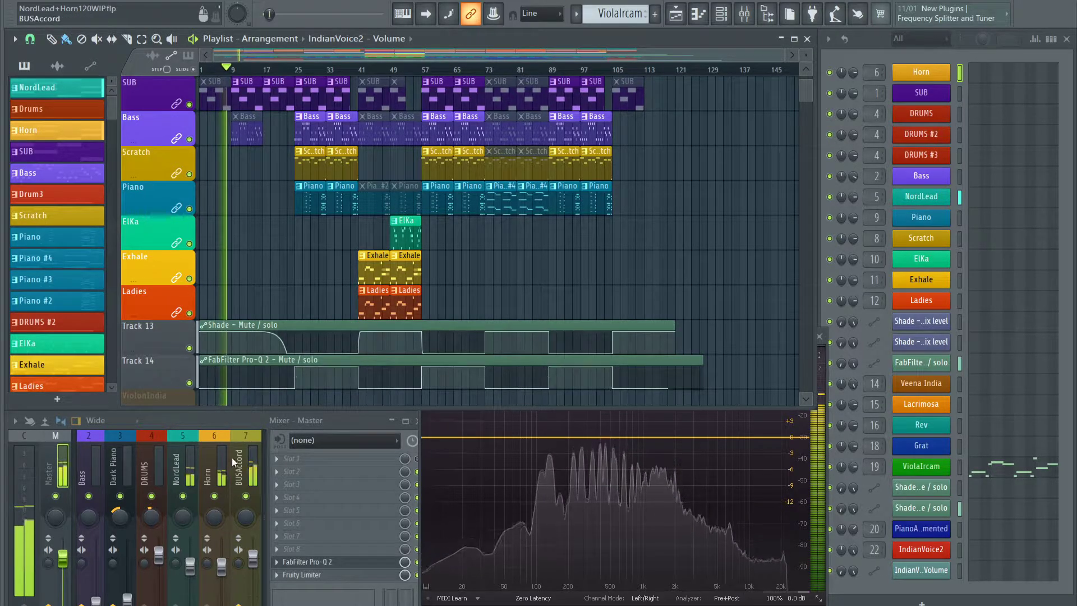
Raise the volume of the Rev mixer track slightly
scroll(231, 457, "down", 3)
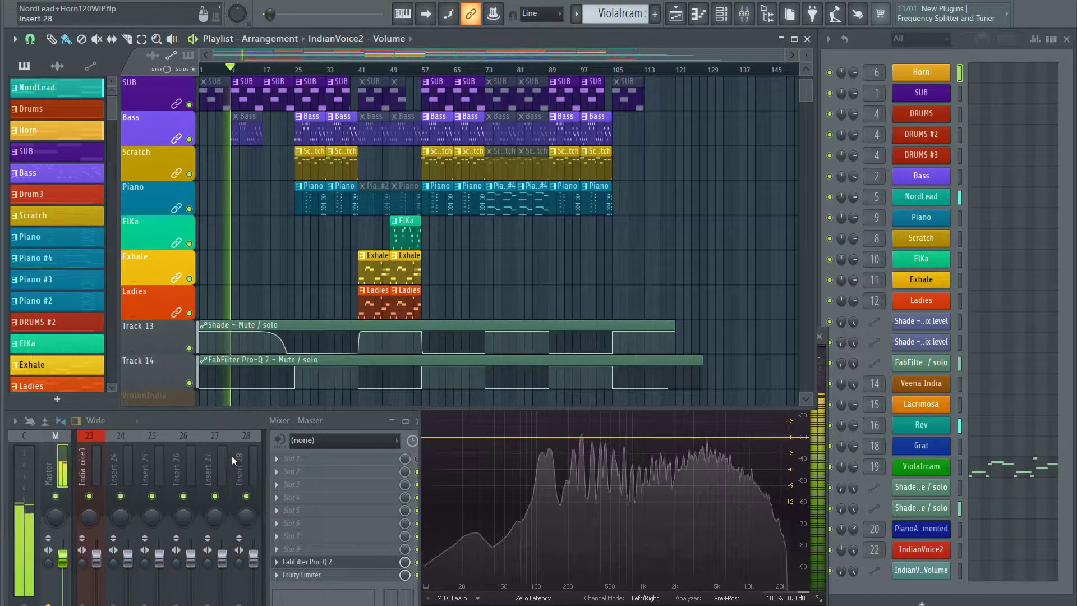
scroll(231, 456, "down", 4)
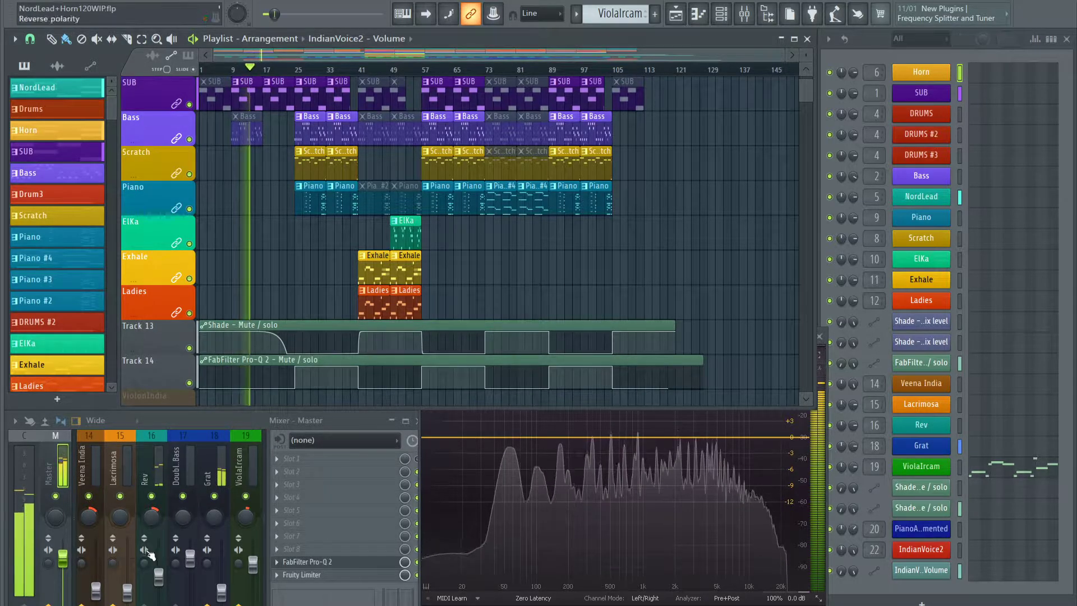
left_click_drag(158, 576, 159, 574)
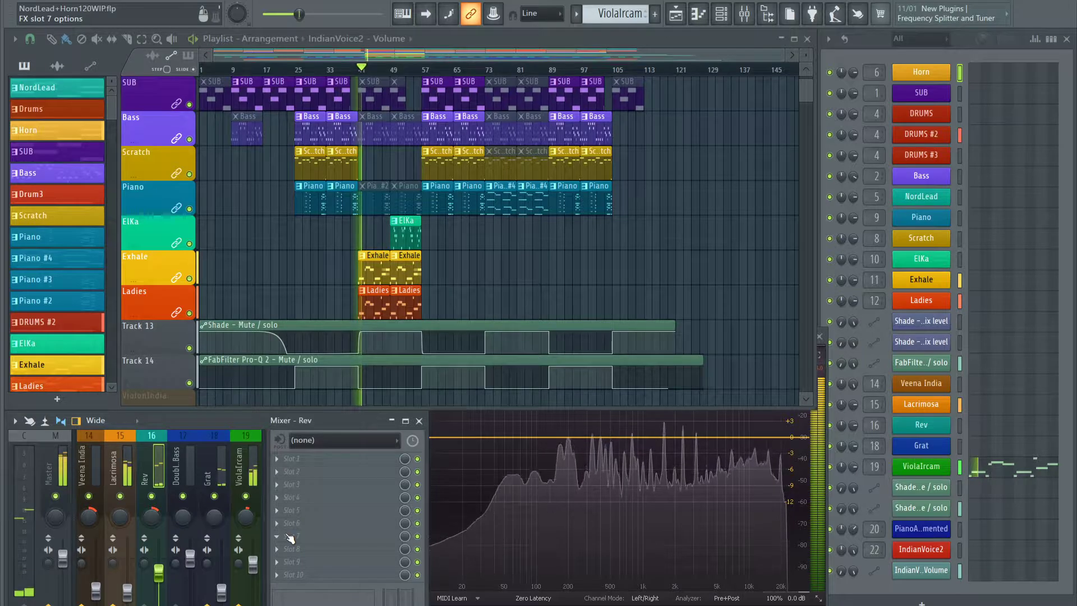
Bring the Master's FabFilter Pro-Q 2 analyzer to the front and review the NordLead, drum and Horn tracks during playback
left_click(460, 454)
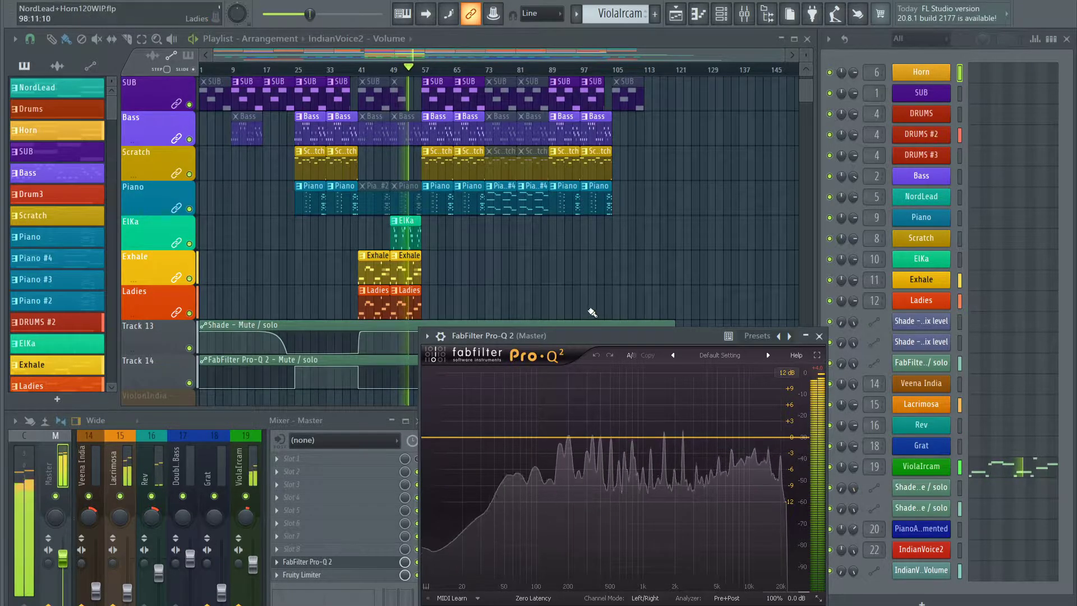
scroll(571, 281, "up", 4)
scroll(571, 282, "up", 1)
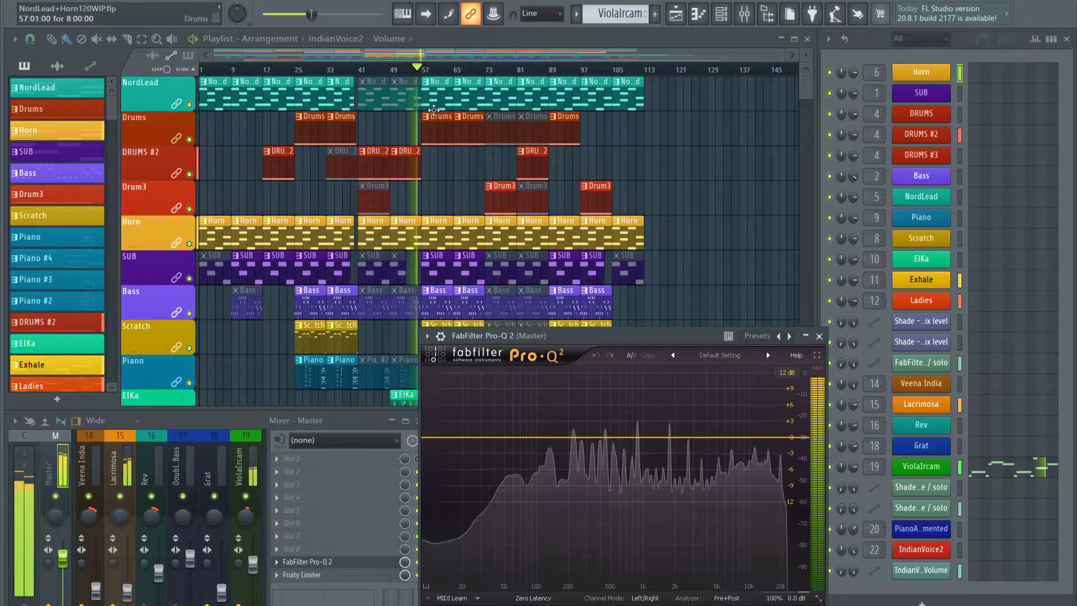
scroll(621, 195, "down", 2)
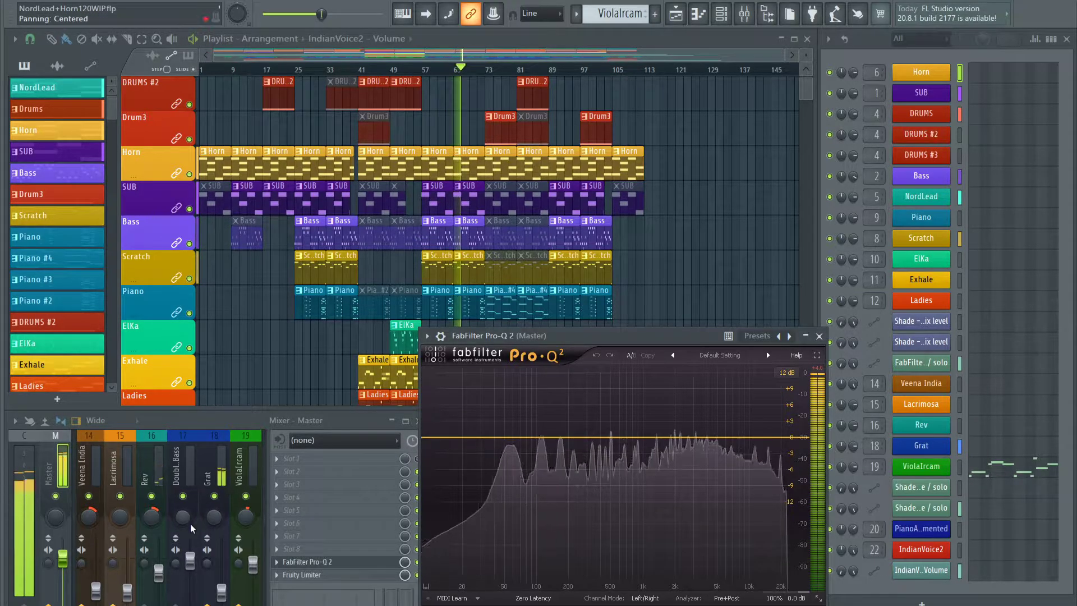
Raise the Scratch mixer track's volume to about -3.9 dB
scroll(204, 432, "down", 1)
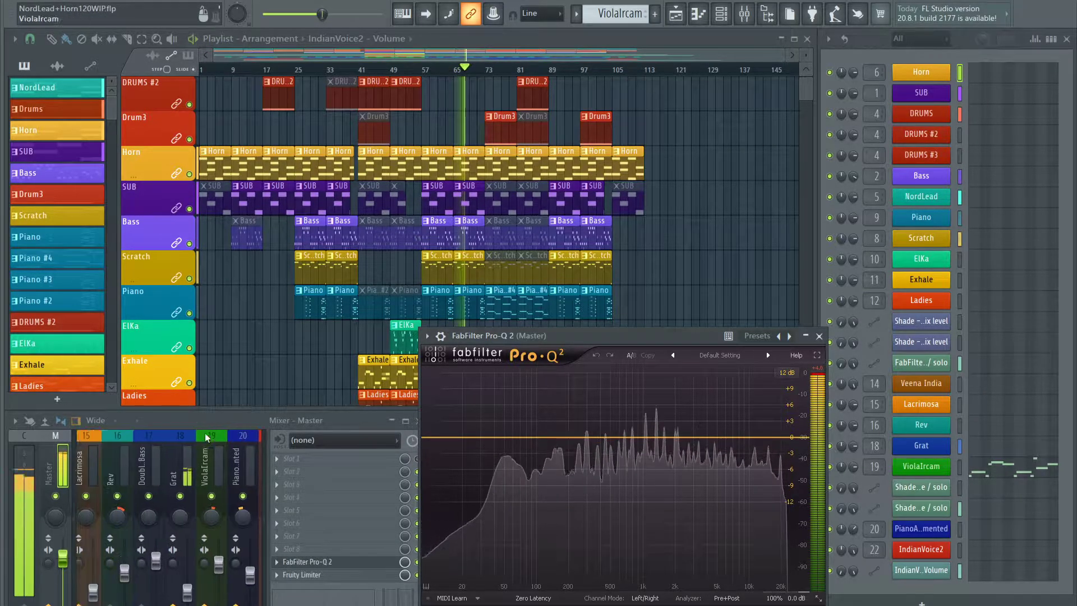
scroll(204, 433, "down", 1)
scroll(224, 505, "down", 1)
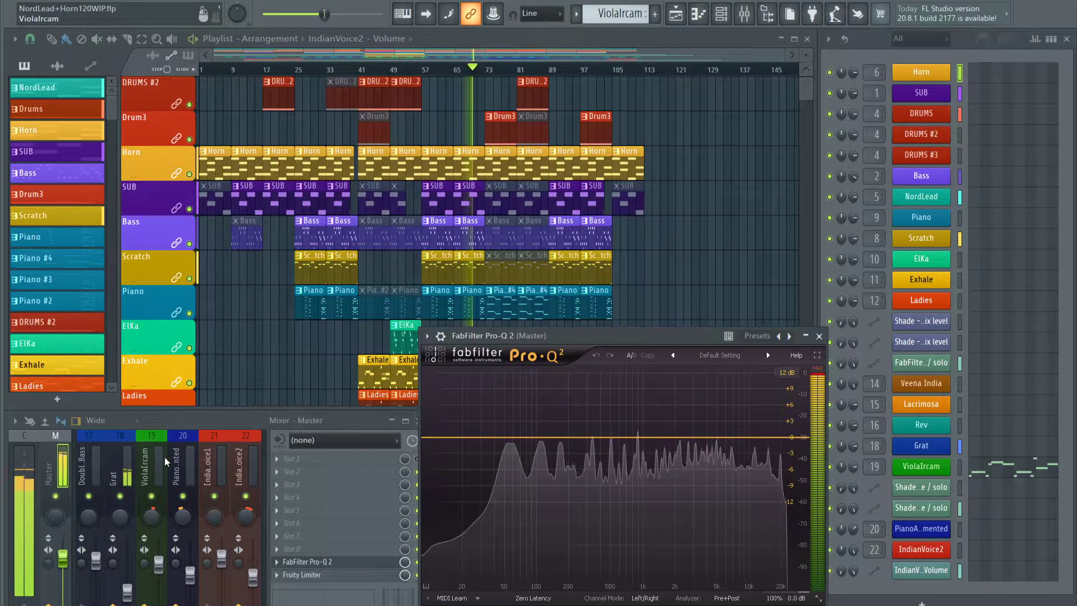
scroll(165, 460, "up", 10)
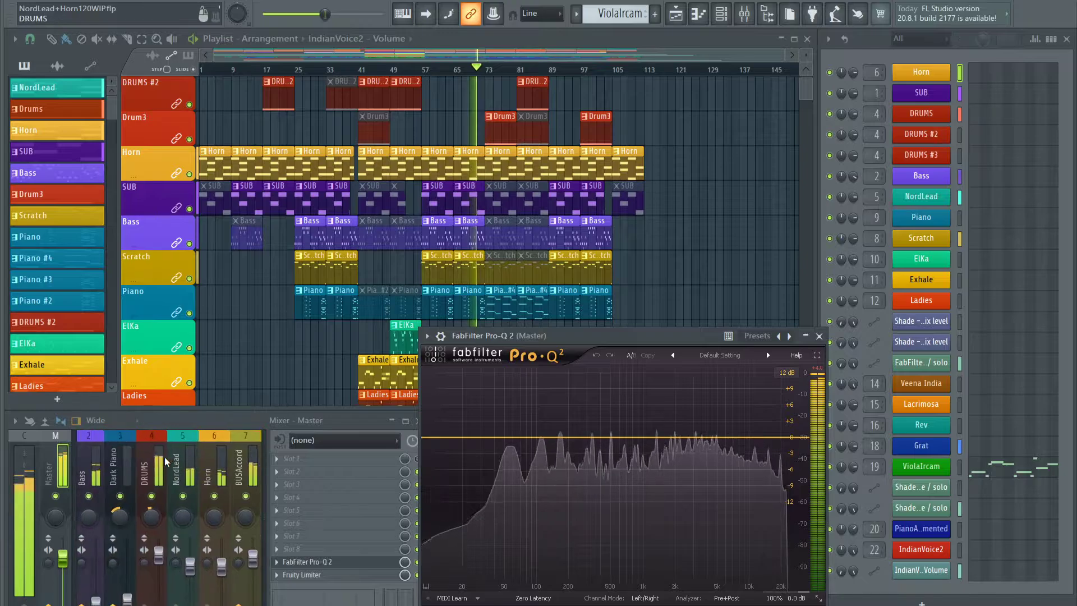
scroll(164, 456, "down", 6)
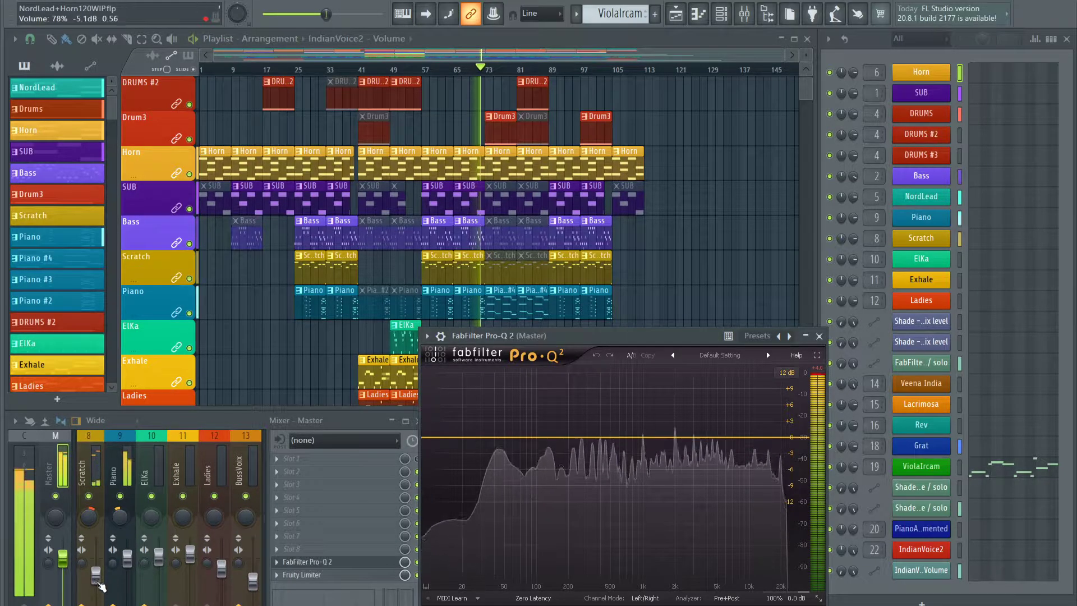
left_click(101, 585)
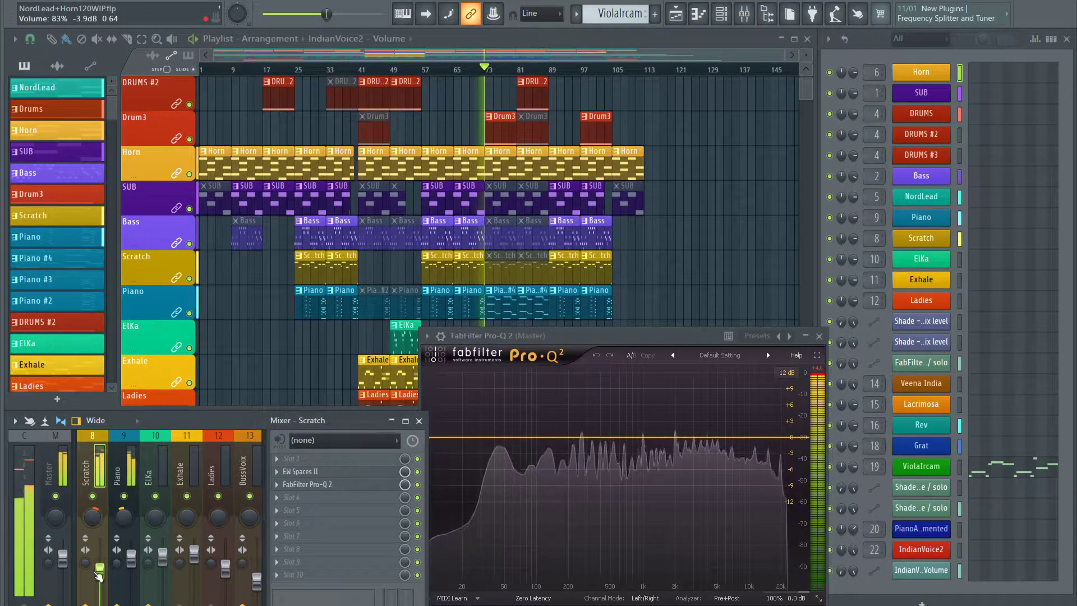
Replay the section from about bar 65 and bring the Master's FabFilter Pro-Q 2 analyzer to the front
left_click(457, 74)
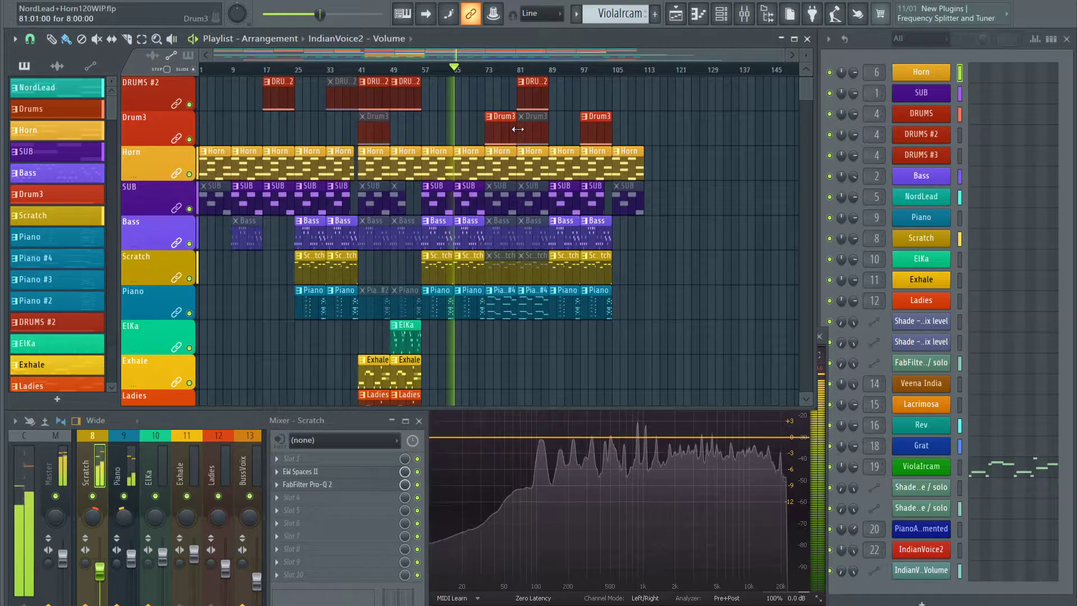
left_click(492, 496)
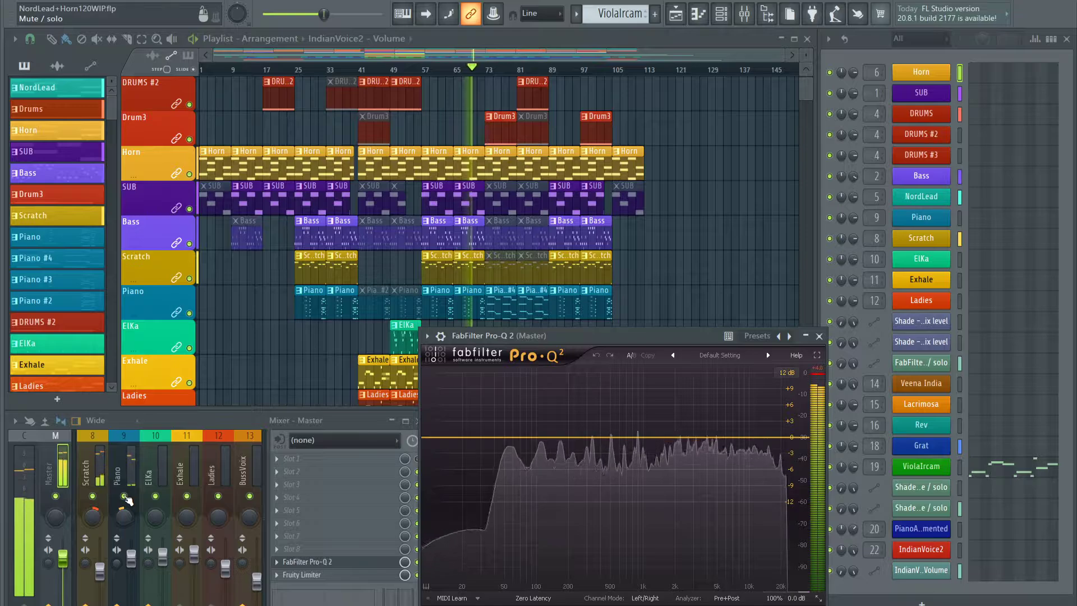
Solo the Scratch mixer track briefly, and bring the Master's FabFilter Pro-Q 2 analyzer to the front to review the full mix during playback
right_click(93, 495)
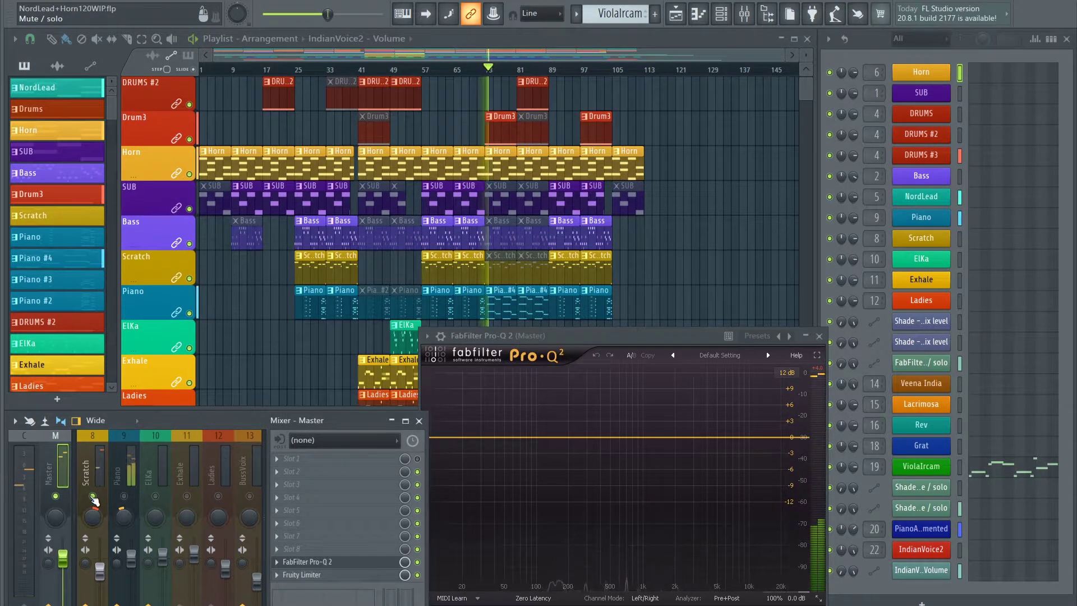
left_click(459, 77)
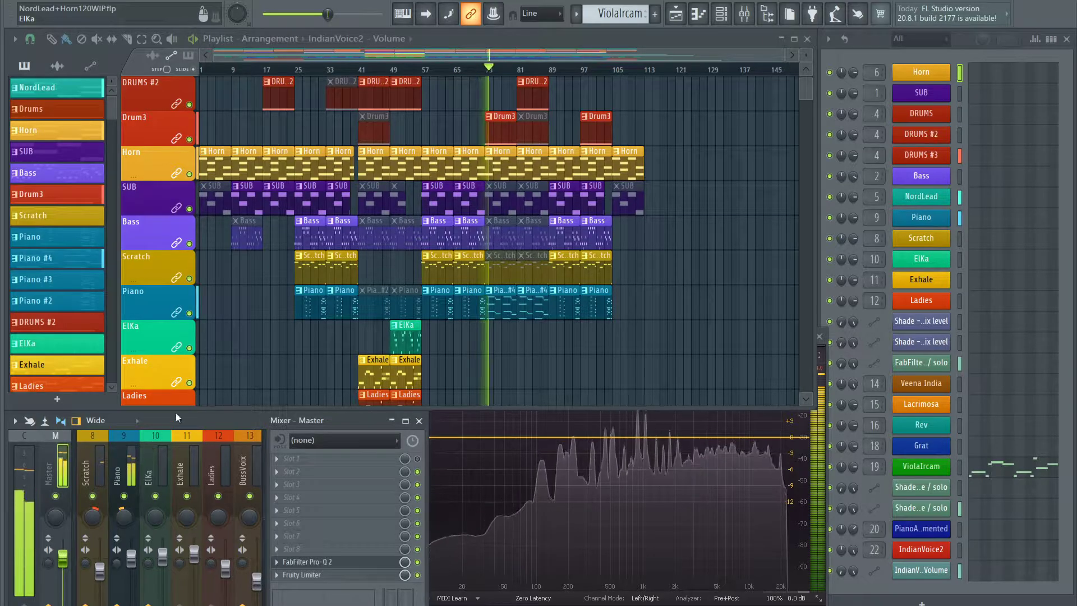
left_click(450, 469)
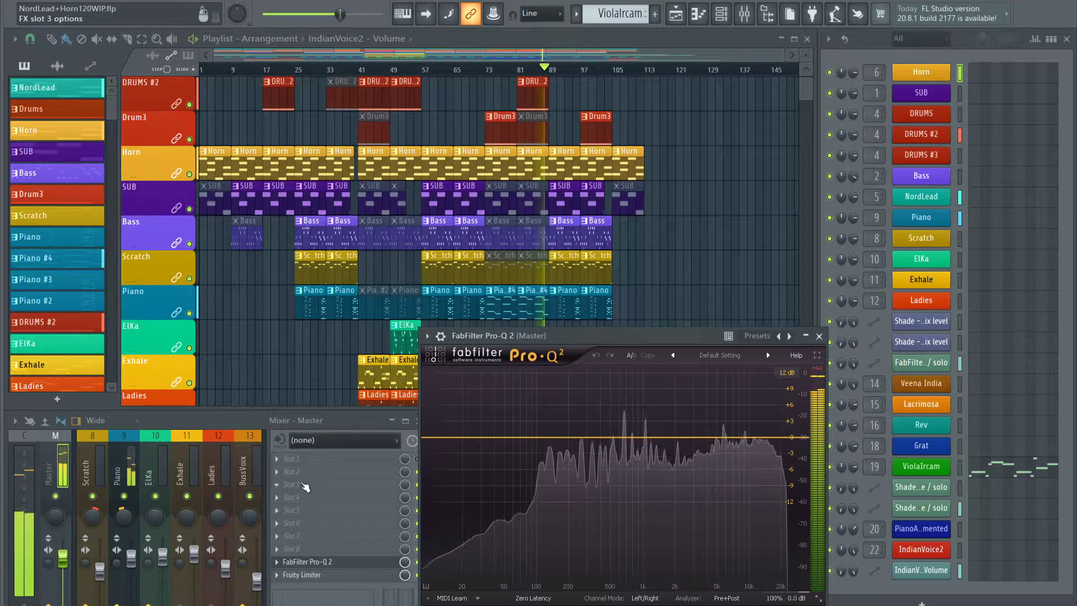
Raise the Bass mixer track's volume to about -11.2 dB, then lower it slightly during playback
scroll(166, 478, "up", 3)
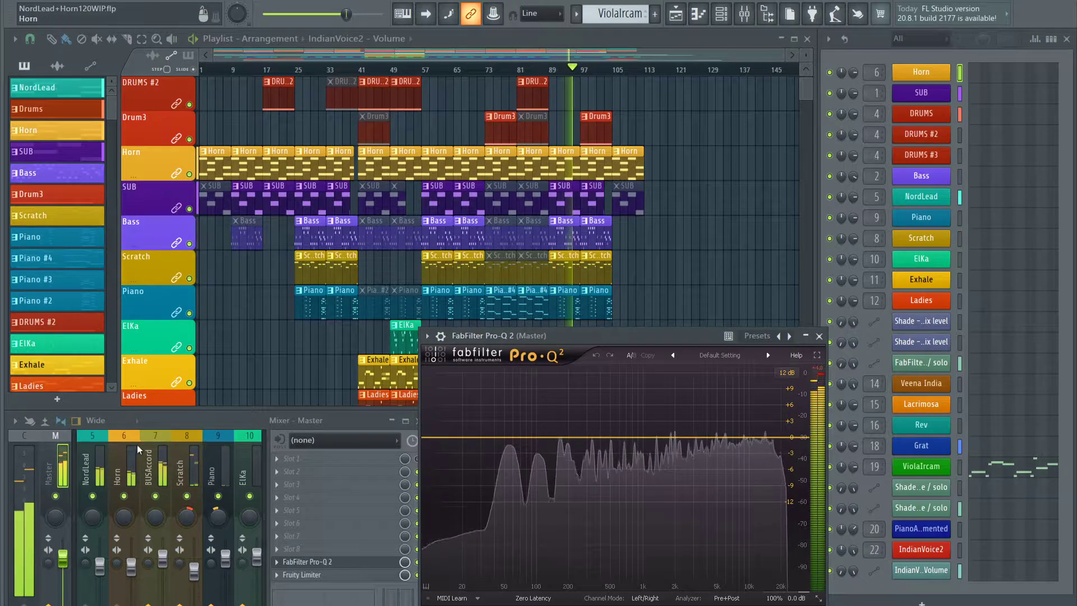
scroll(137, 444, "up", 4)
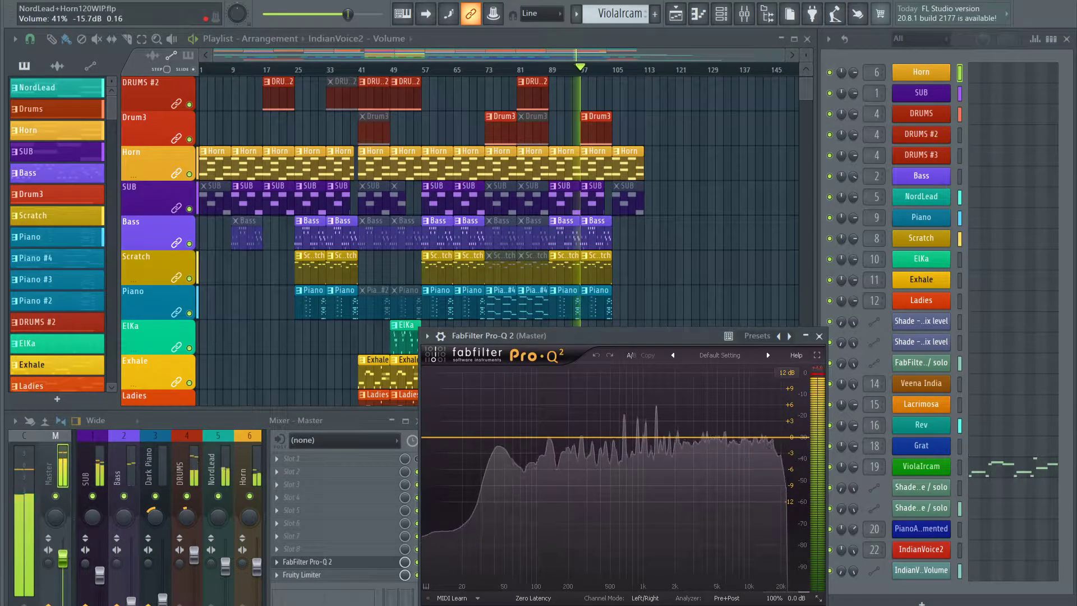
left_click(132, 597)
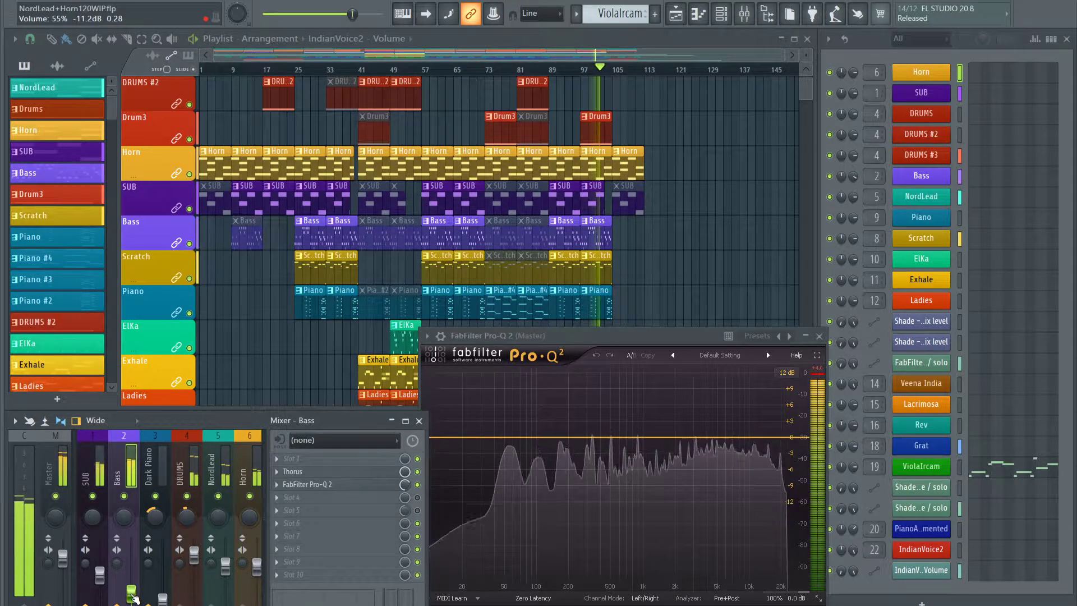
left_click_drag(131, 593, 133, 600)
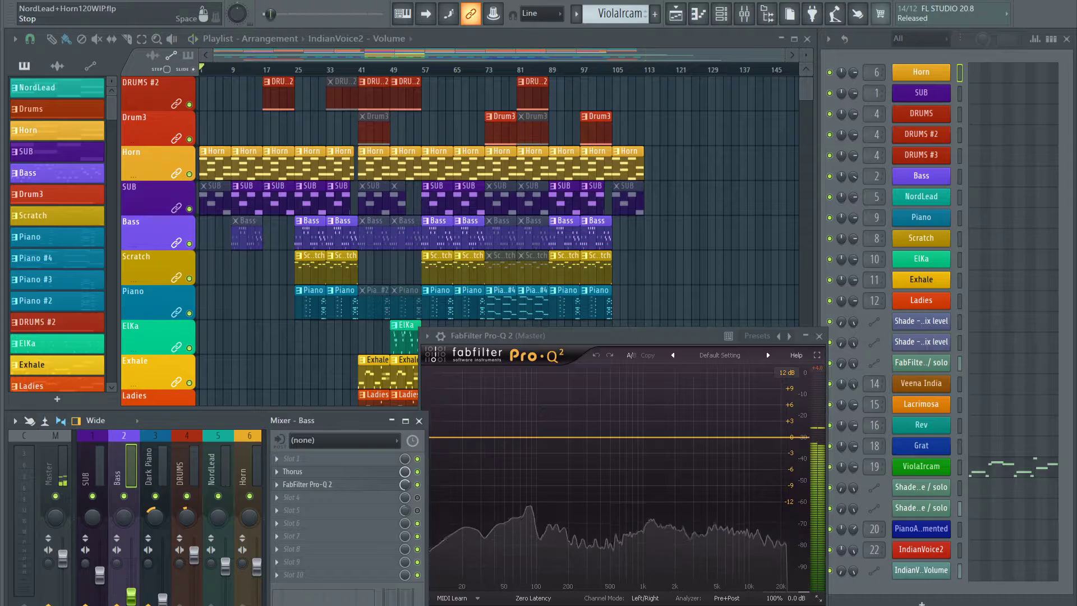
Stop playback and save the current project under its existing file name
key("space")
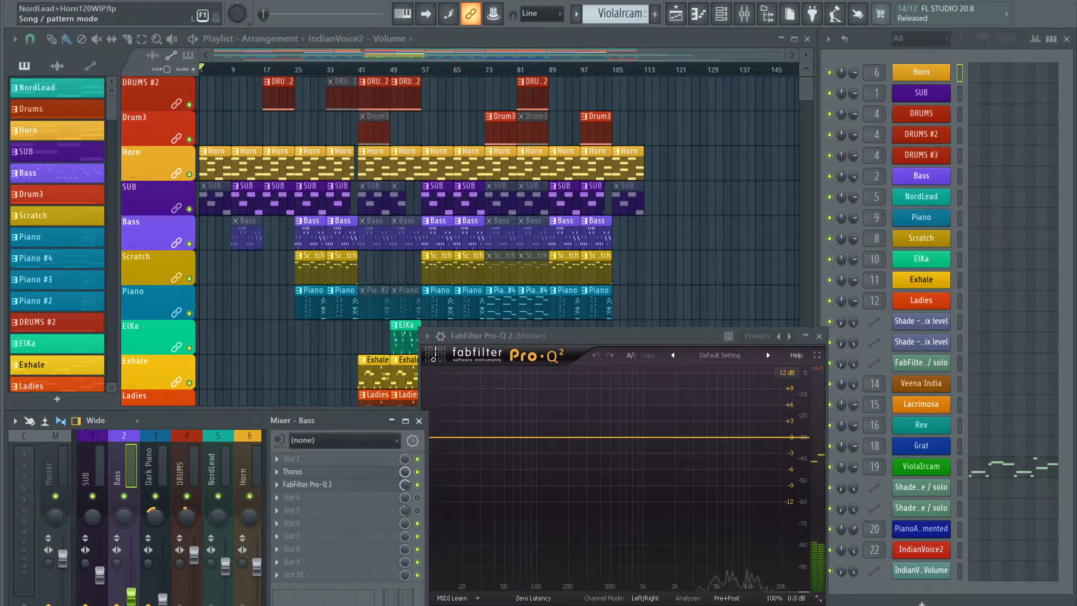
left_click(28, 9)
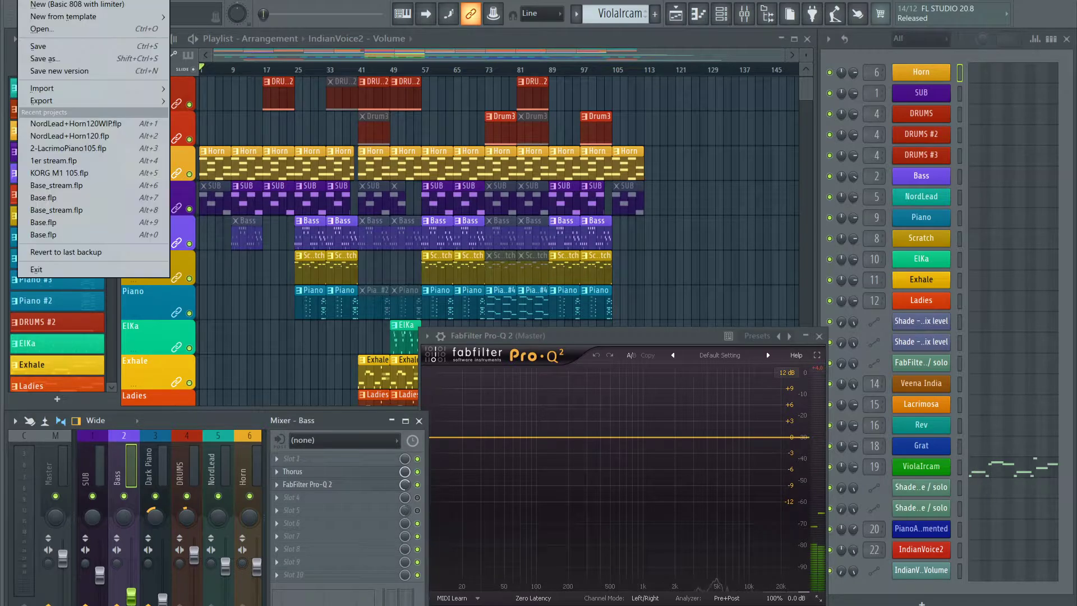
left_click(45, 45)
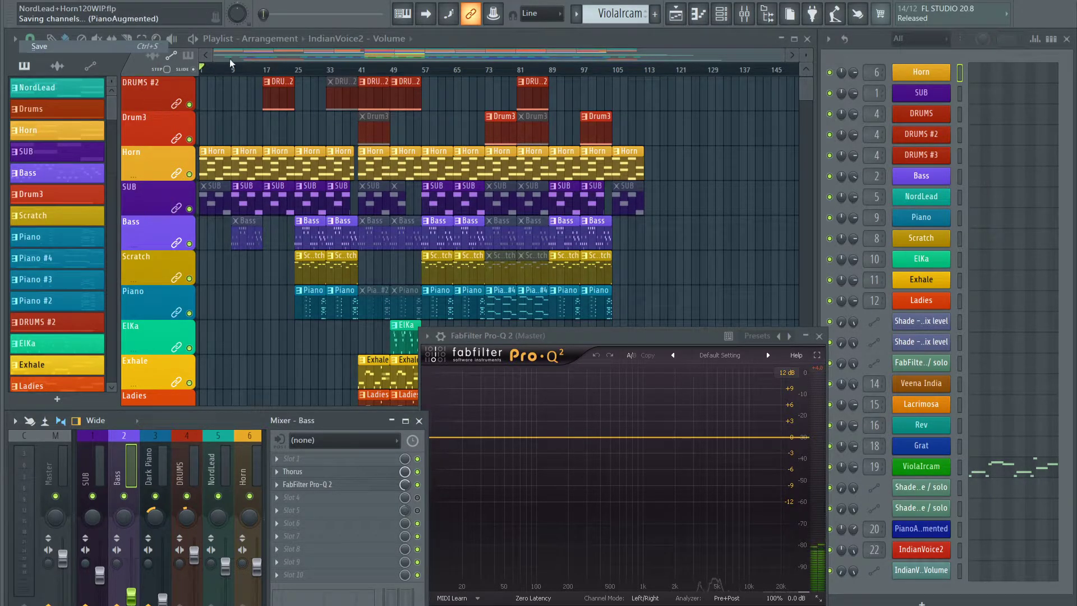
Examine the whole Playlist arrangement from the NordLead track down to the IndianVoice2 volume automation and back
left_click(619, 37)
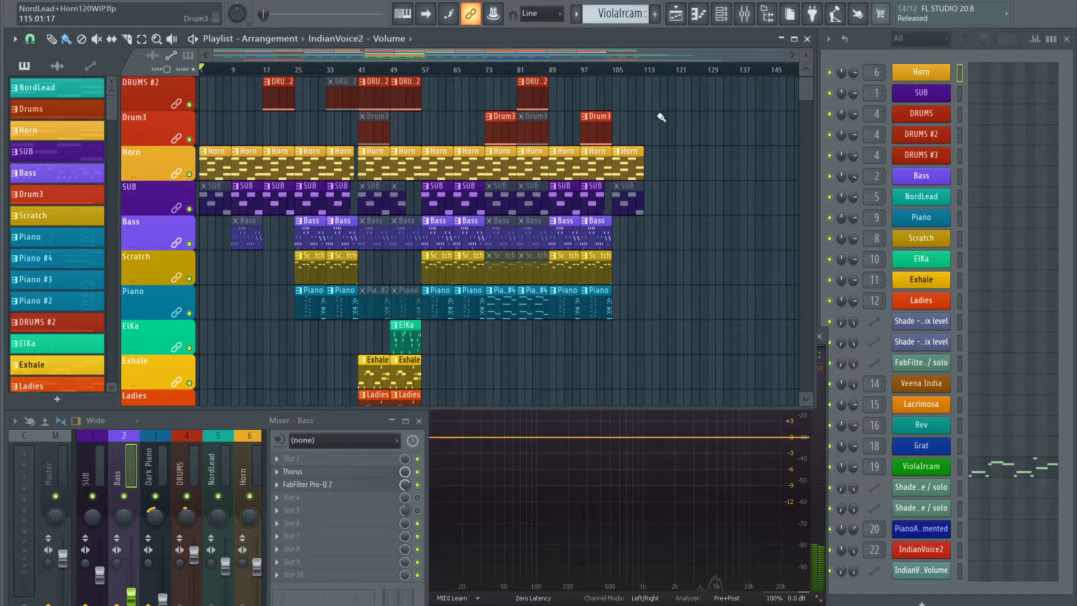
scroll(363, 140, "down", 10)
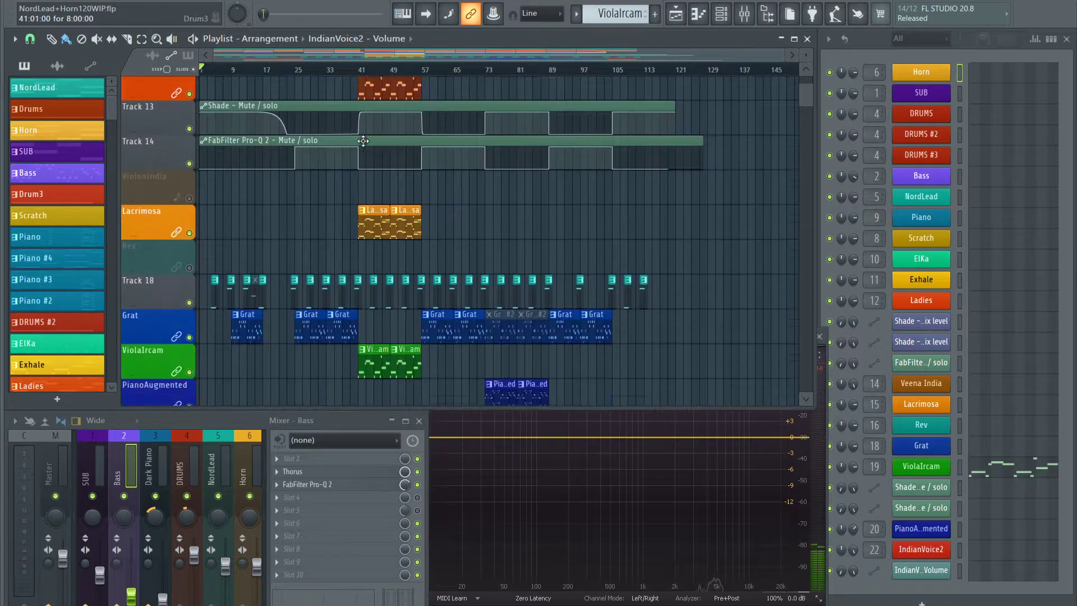
scroll(364, 140, "down", 5)
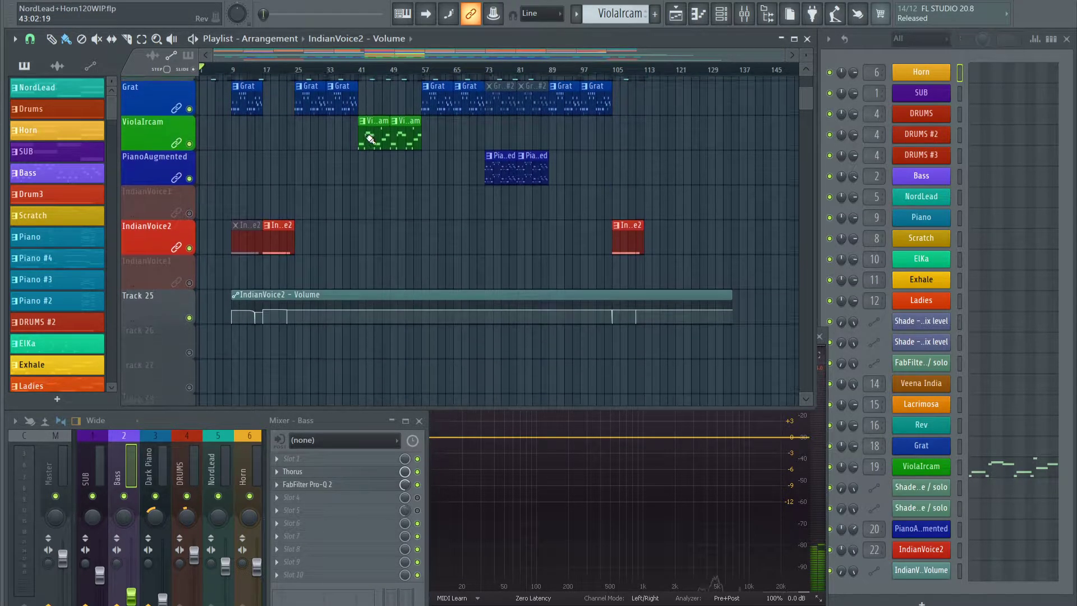
scroll(370, 137, "up", 5)
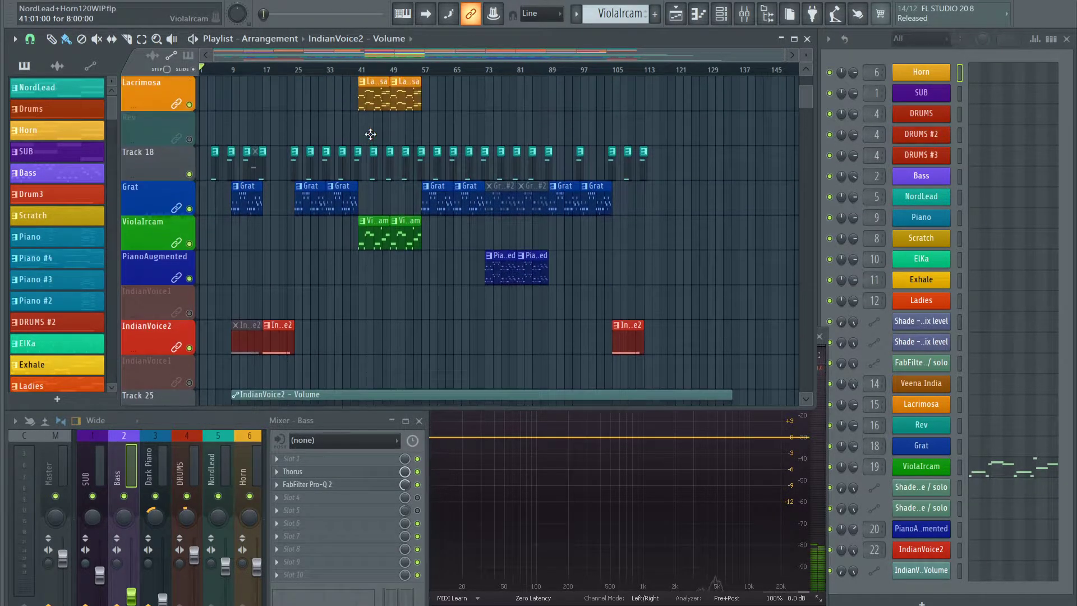
scroll(370, 134, "up", 10)
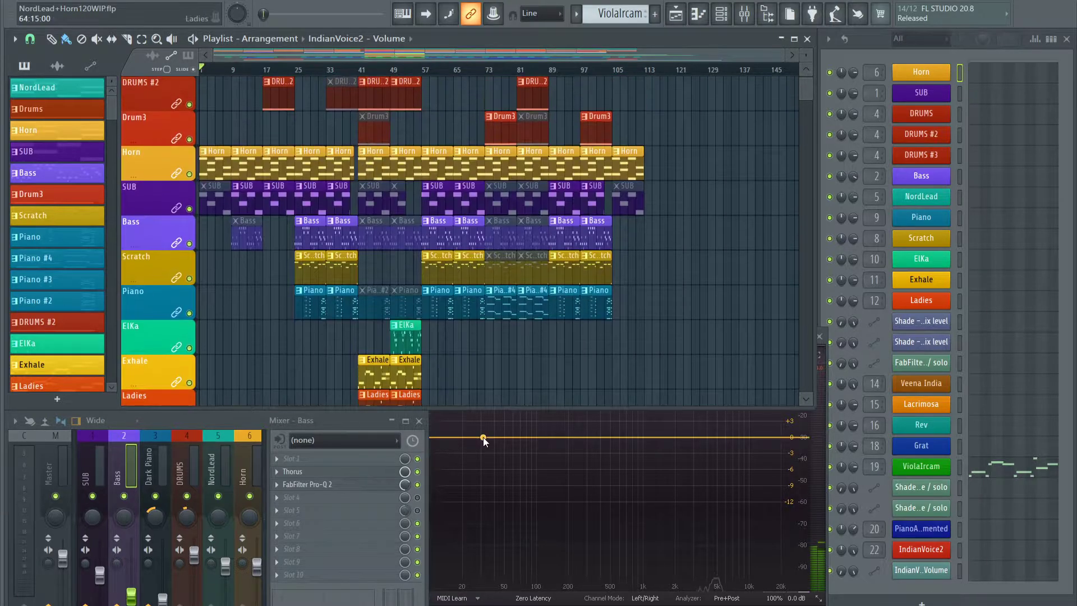
scroll(354, 209, "up", 2)
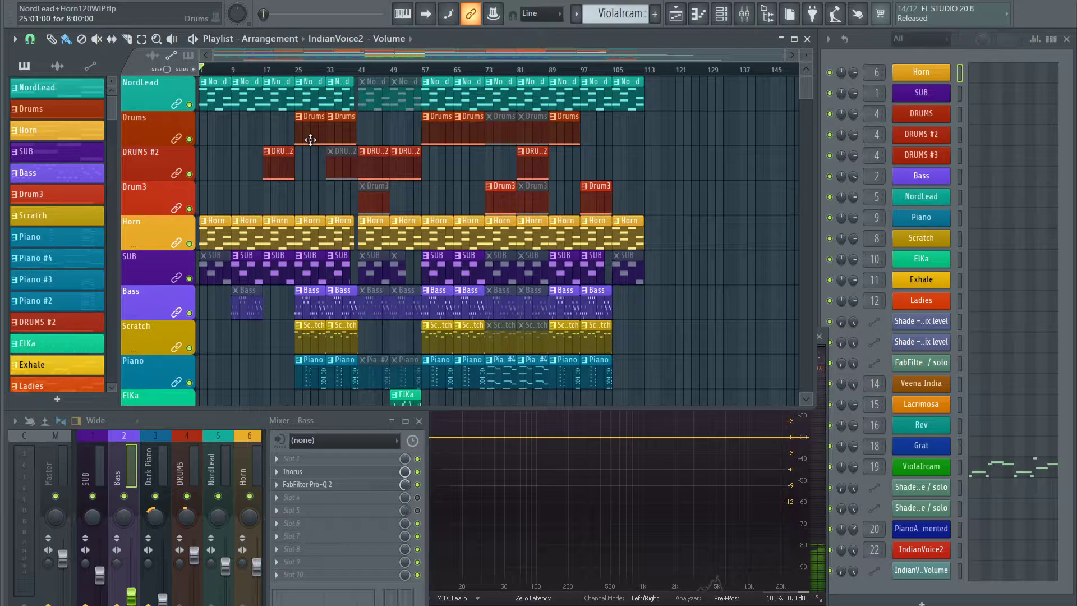
scroll(249, 198, "down", 12)
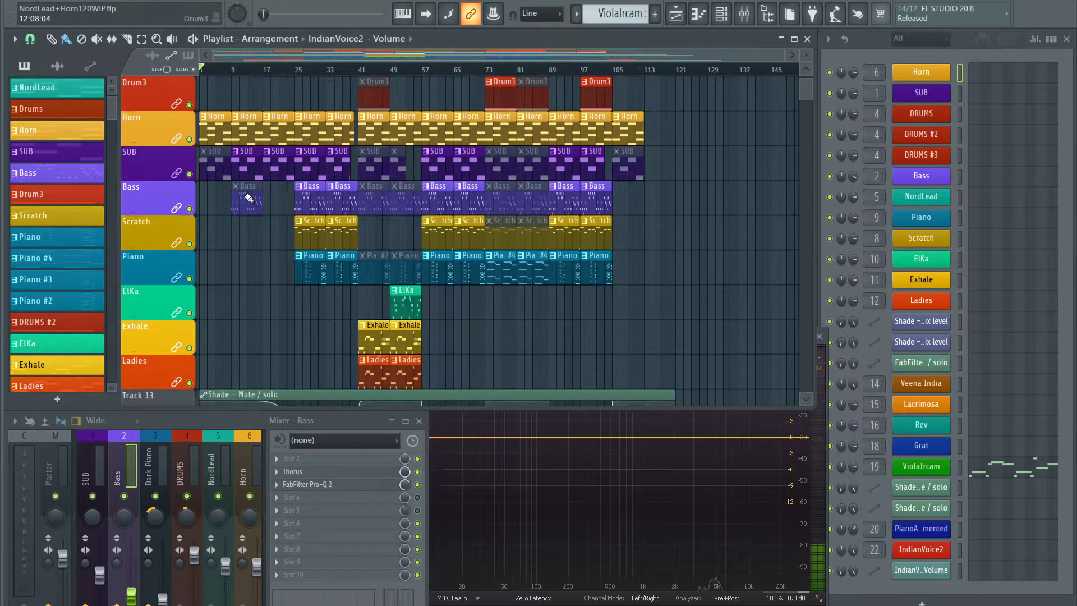
scroll(249, 198, "up", 1)
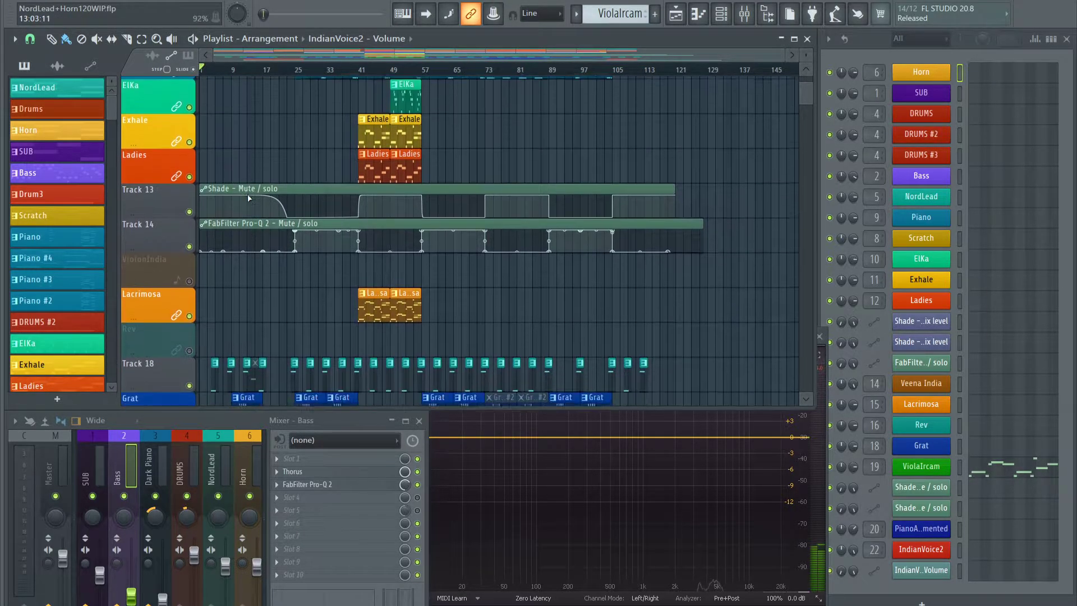
scroll(249, 198, "down", 1)
scroll(249, 198, "down", 6)
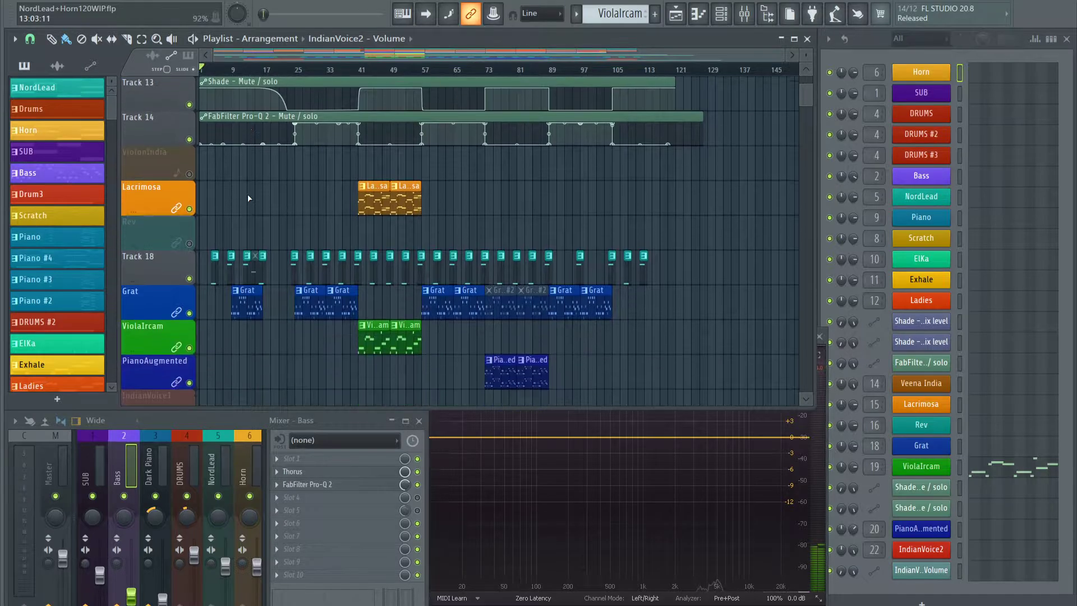
scroll(249, 198, "down", 3)
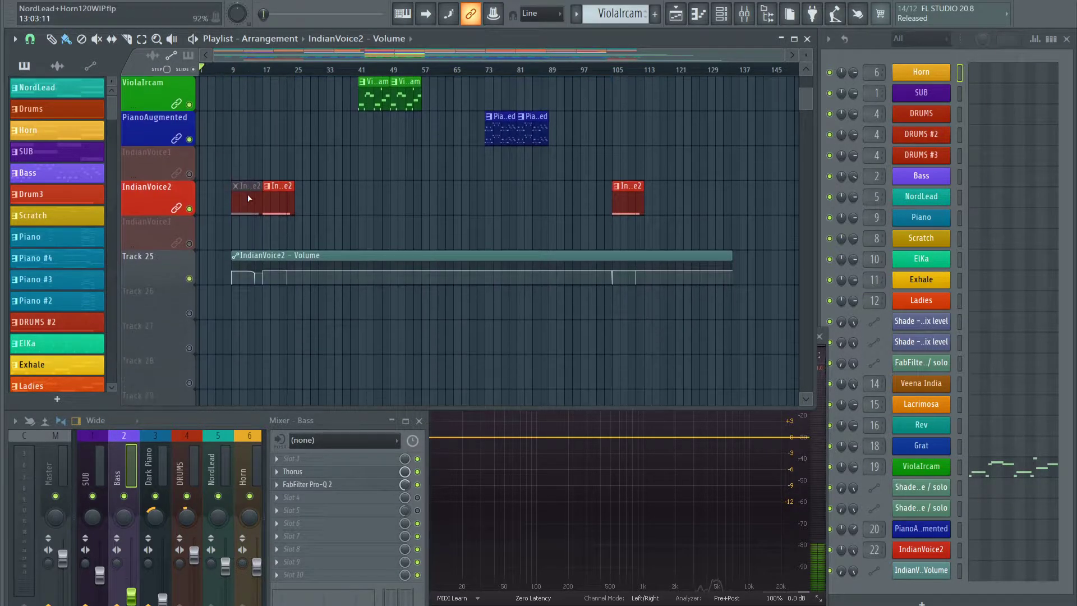
scroll(248, 198, "up", 9)
scroll(248, 198, "up", 12)
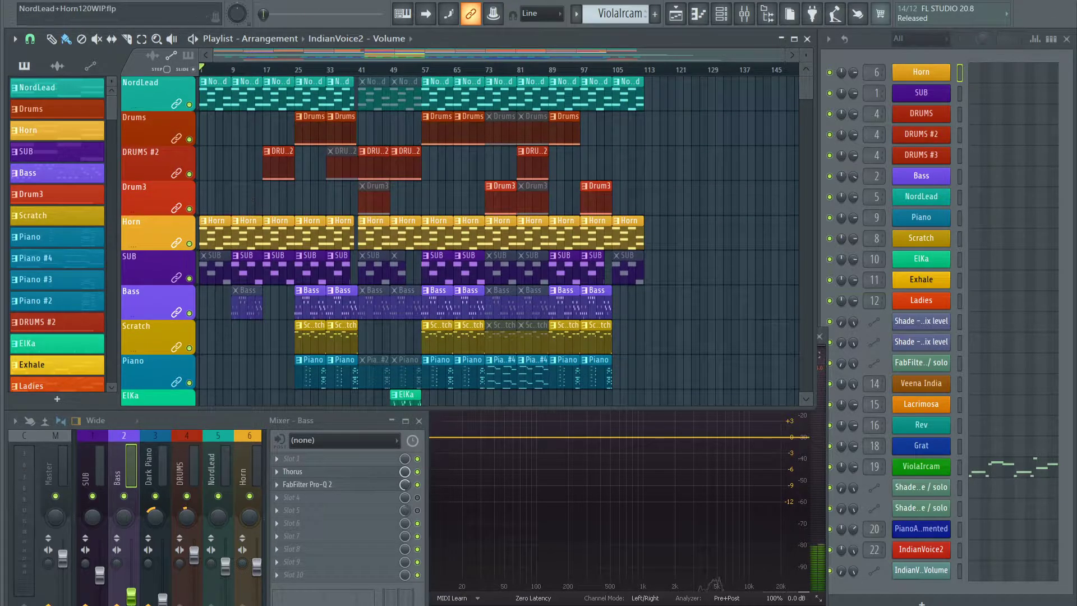
Start saving a copy of the project and create a folder named UnMastered inside the stream project folder
left_click(25, 18)
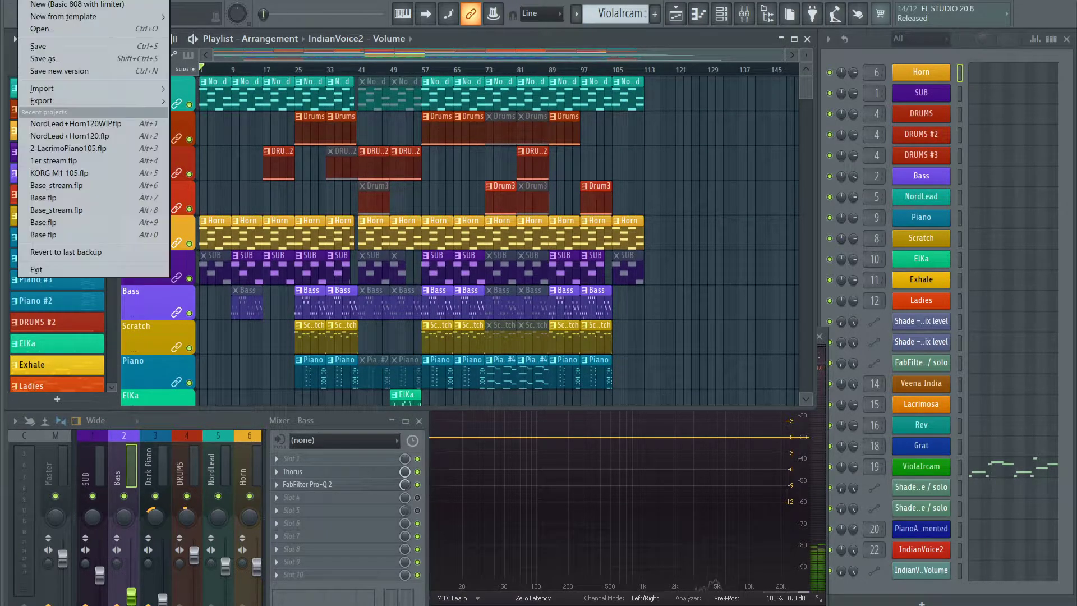
mouse_move(59, 100)
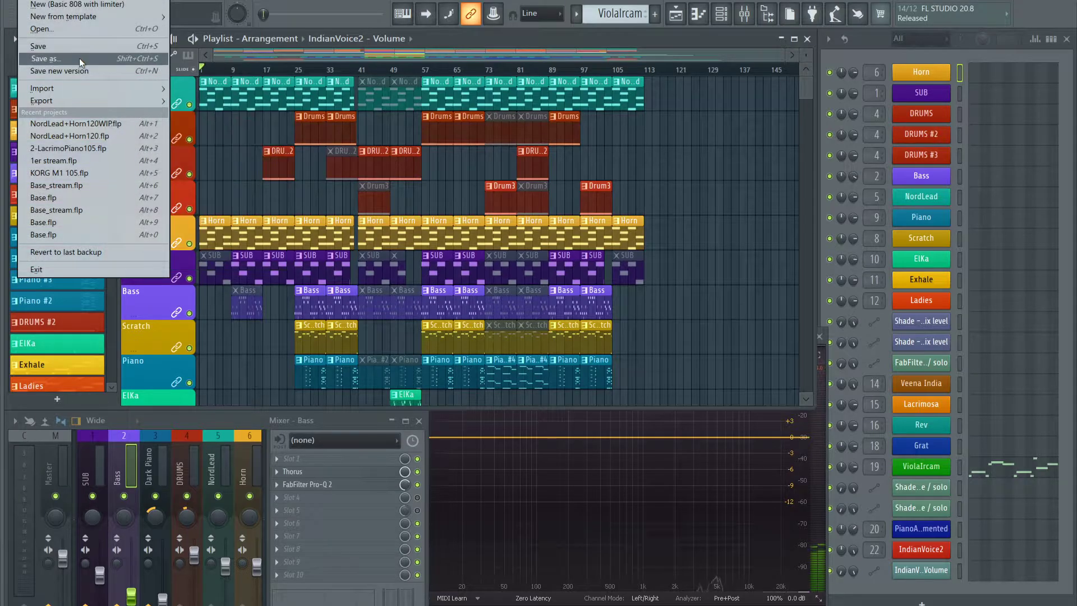
left_click(52, 57)
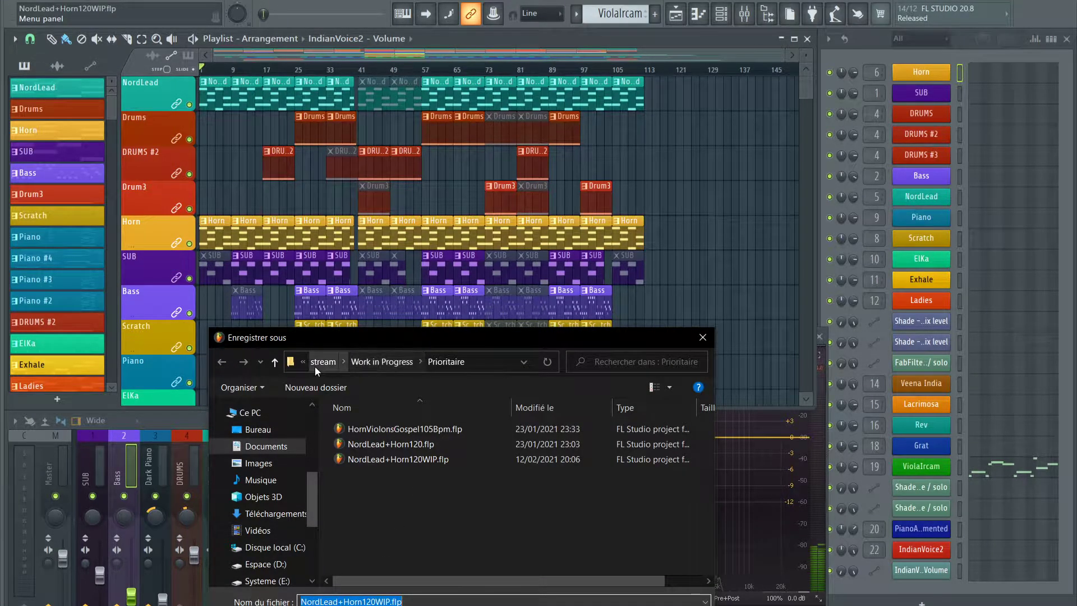
left_click(317, 361)
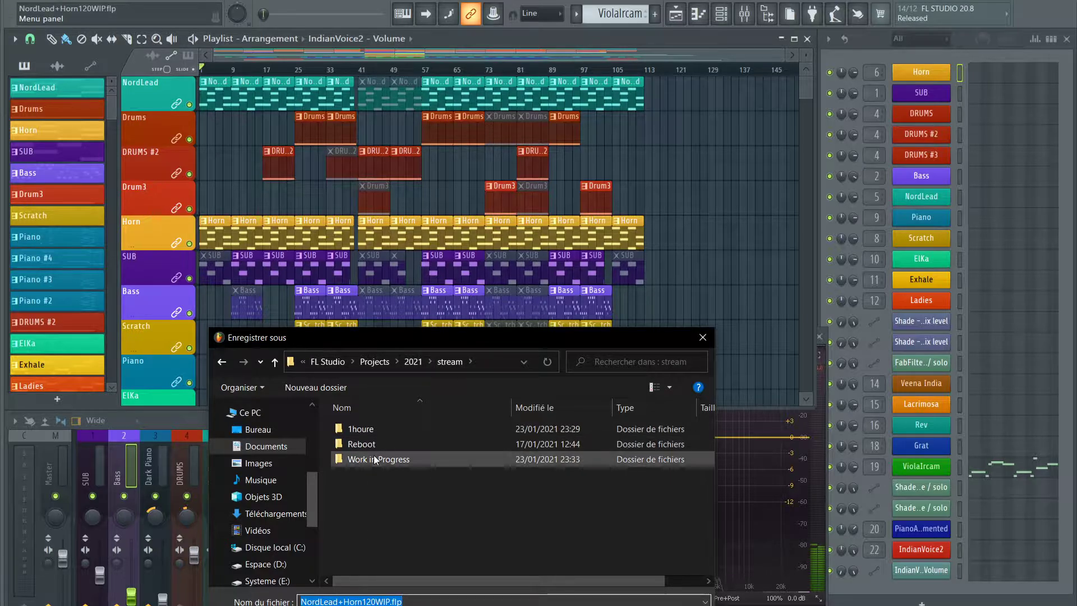
right_click(371, 479)
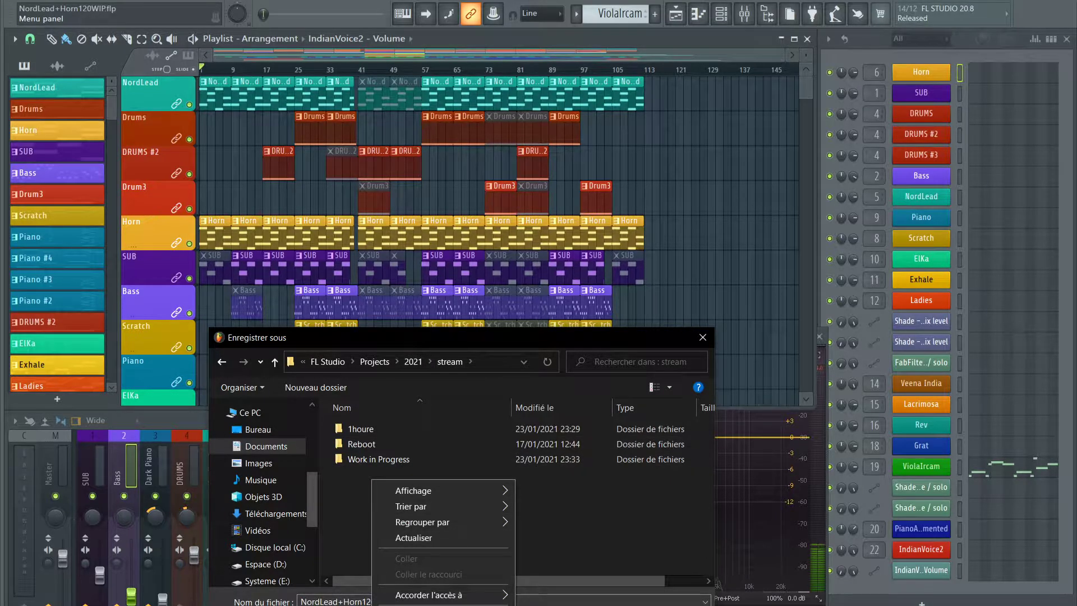
mouse_move(432, 604)
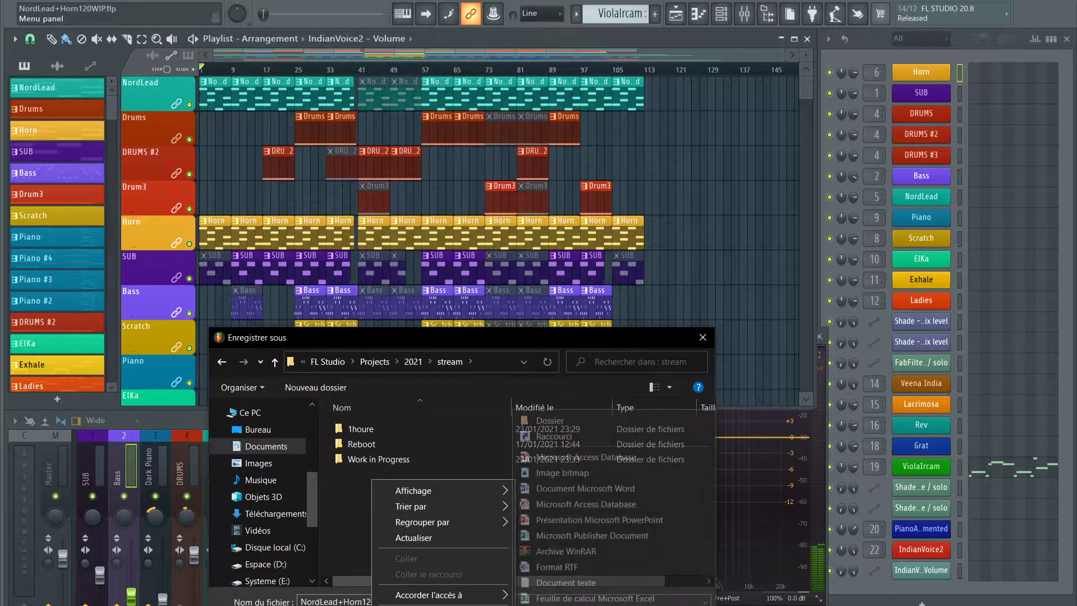
left_click(559, 422)
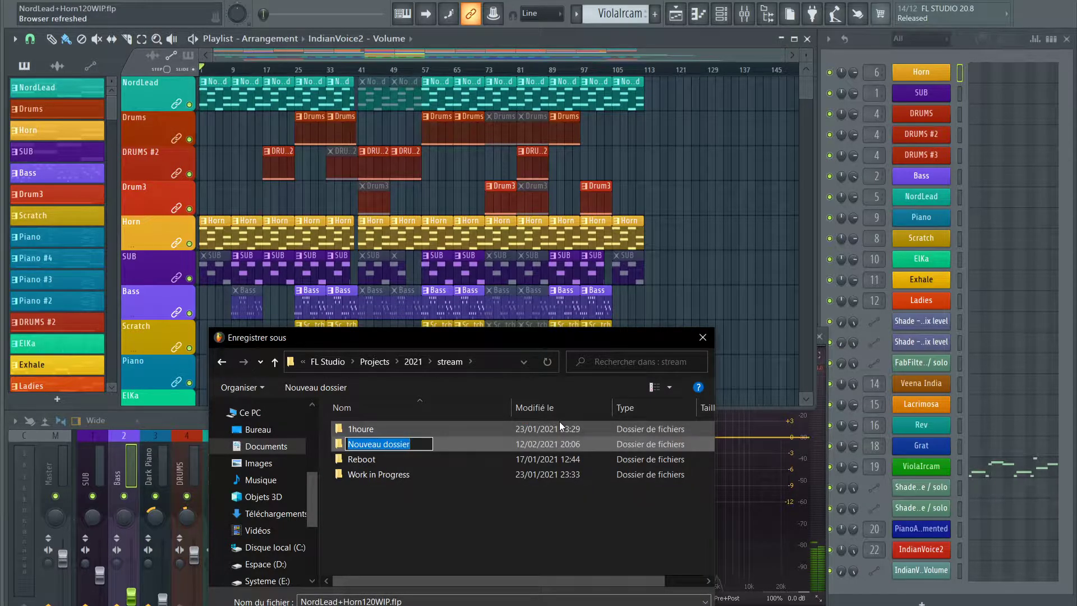
type("un")
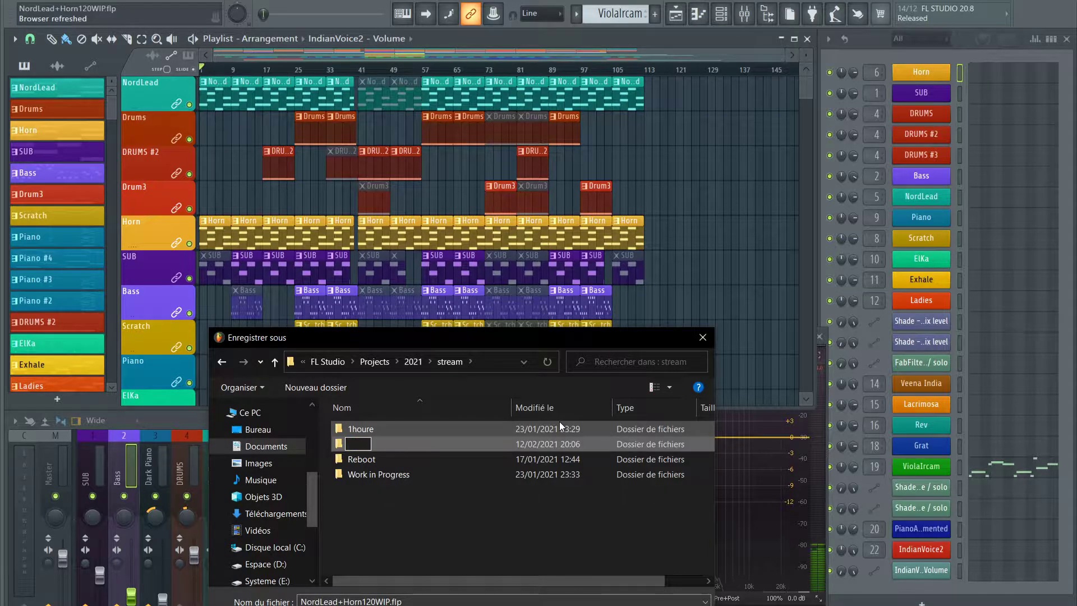
type("m")
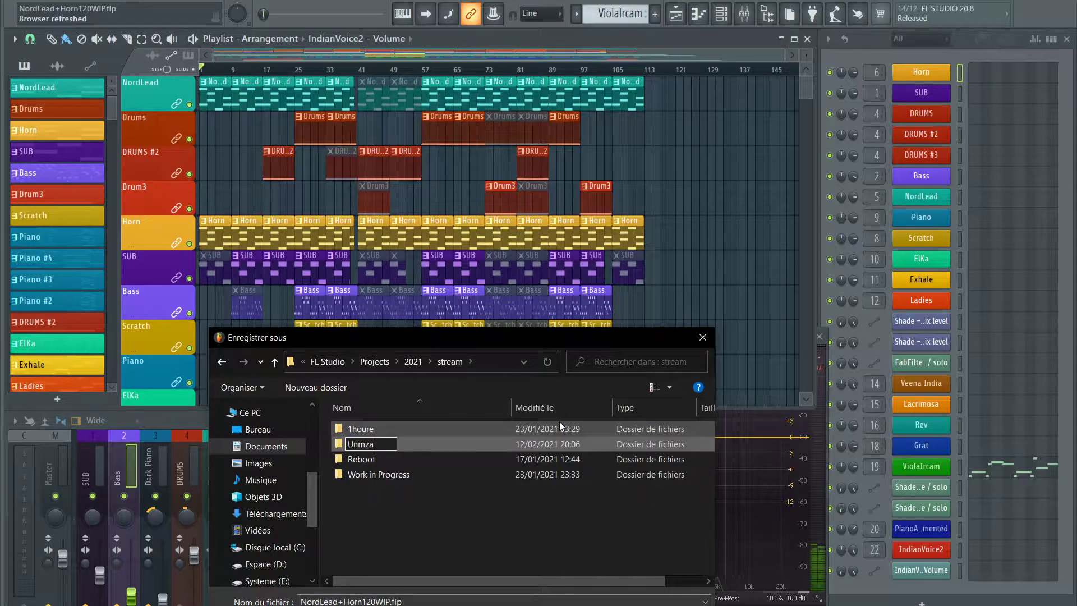
type("astered")
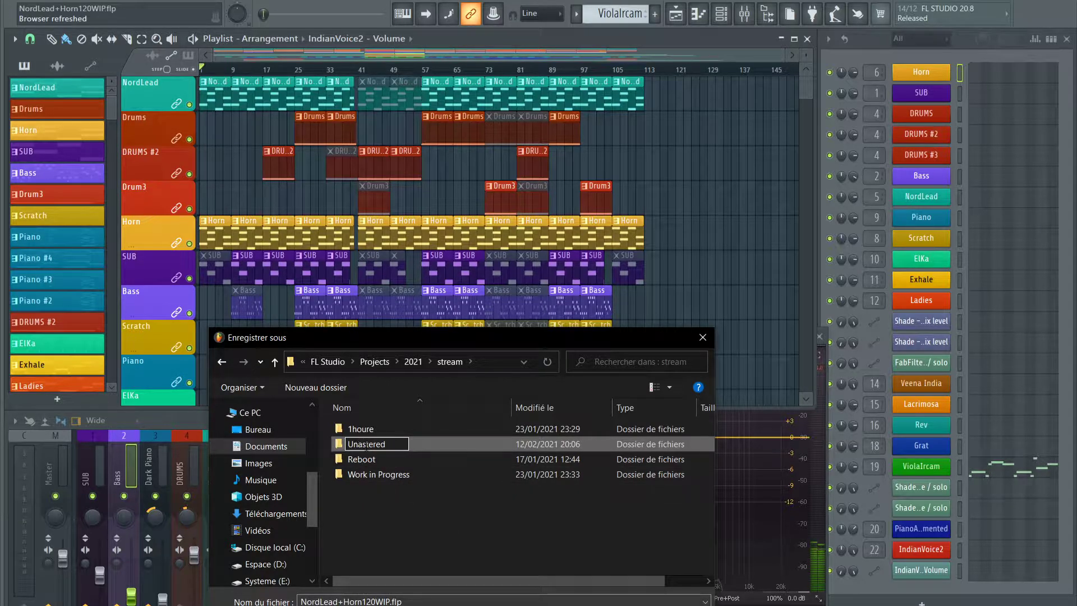
left_click(427, 513)
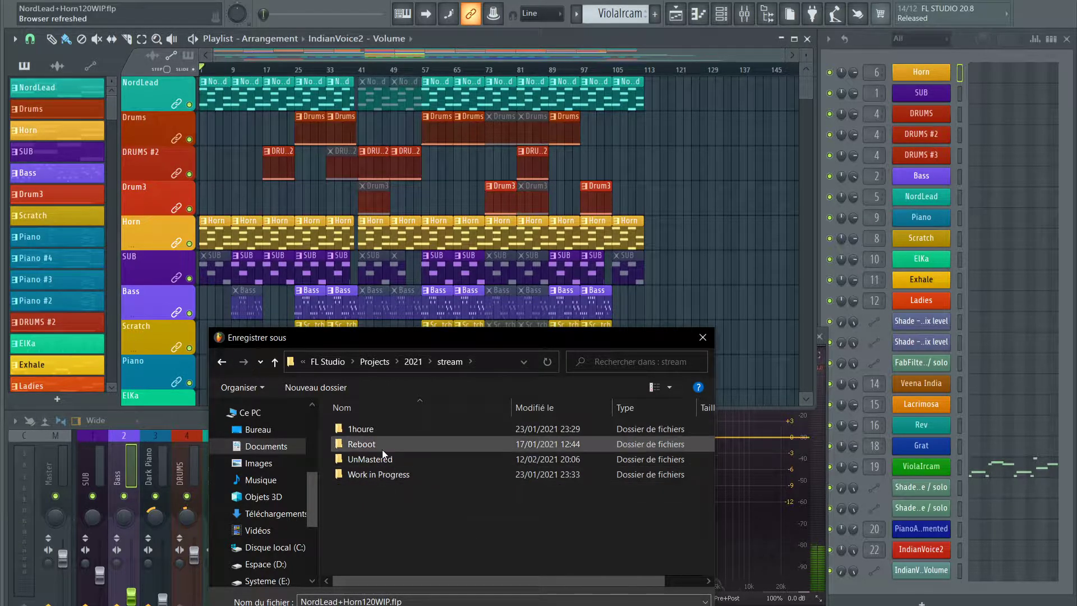
Save the project as NordLead+Horn120WIP.flp in the UnMastered folder
double_click(382, 460)
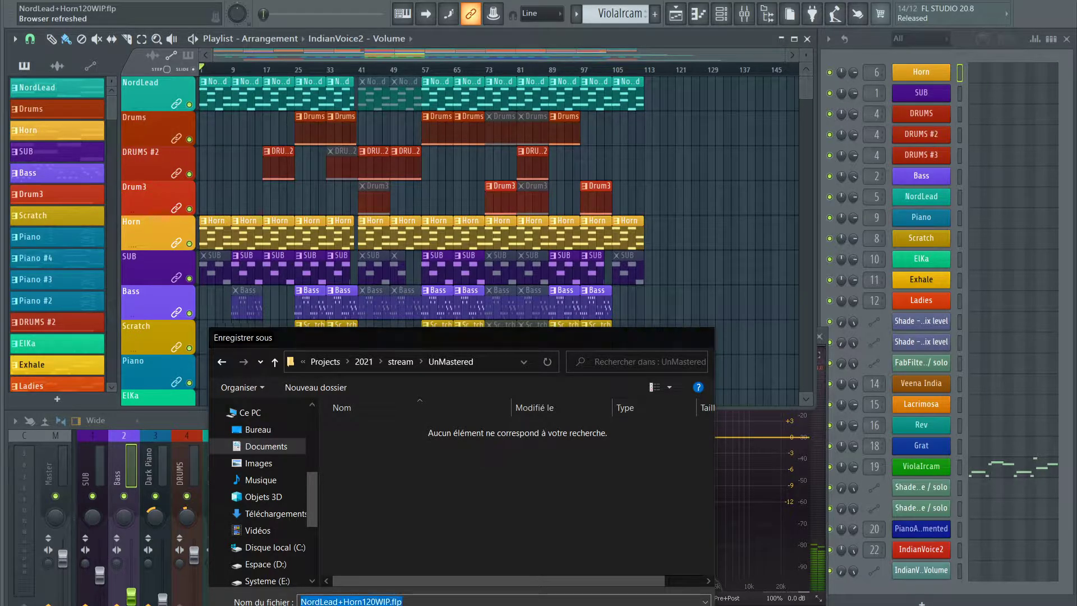
key("Return")
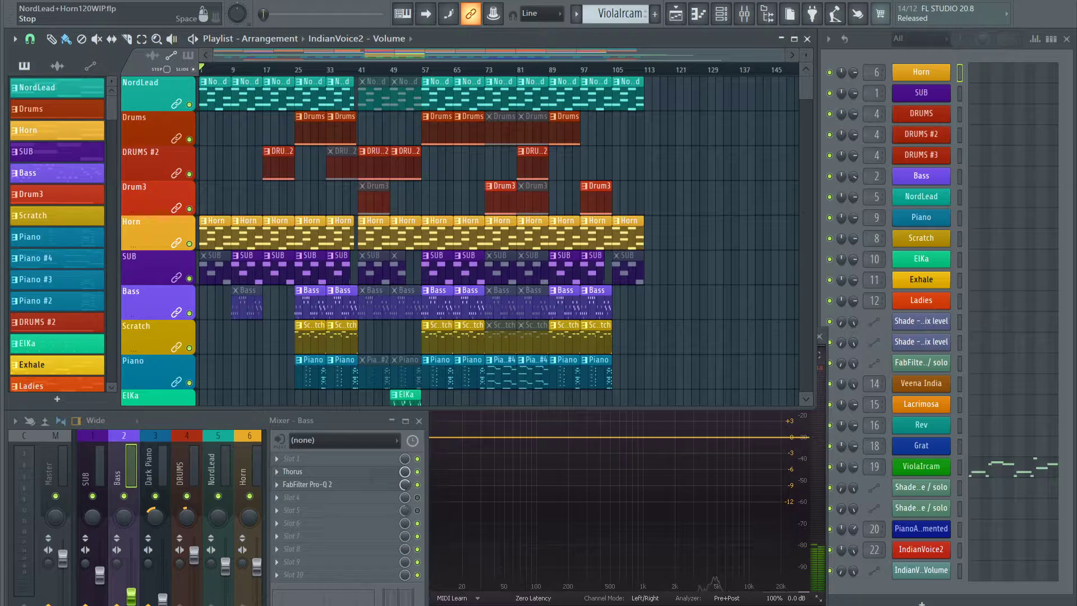
left_click(25, 6)
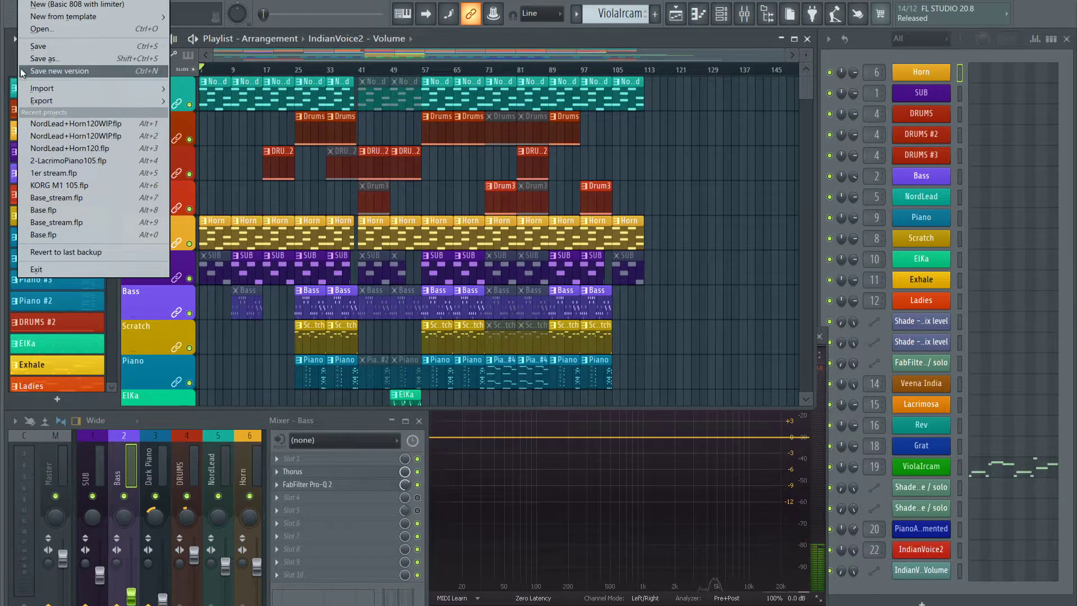
left_click(58, 31)
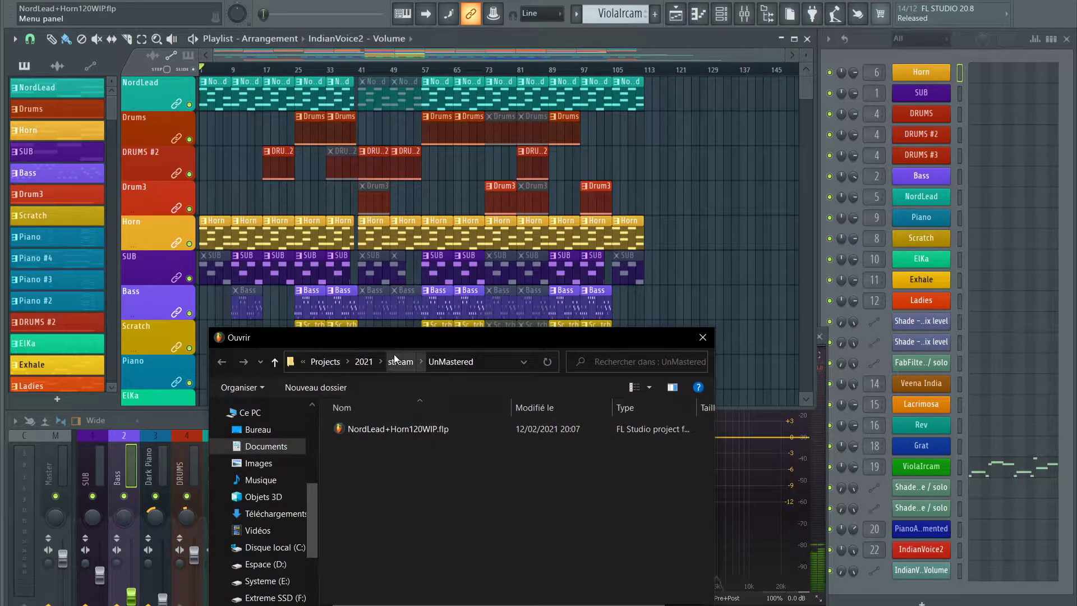
left_click(398, 362)
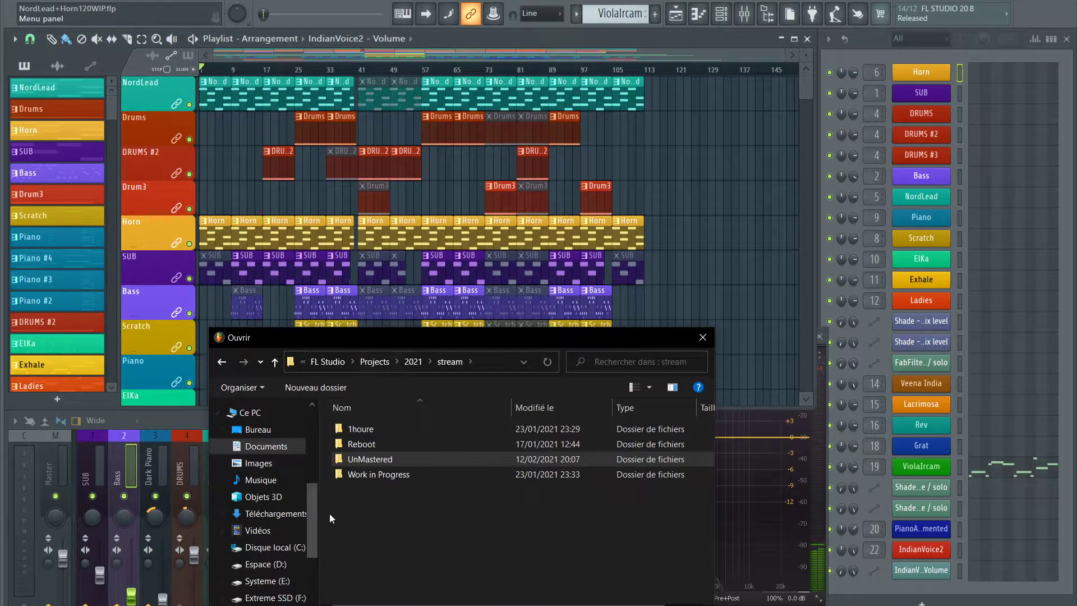
double_click(368, 475)
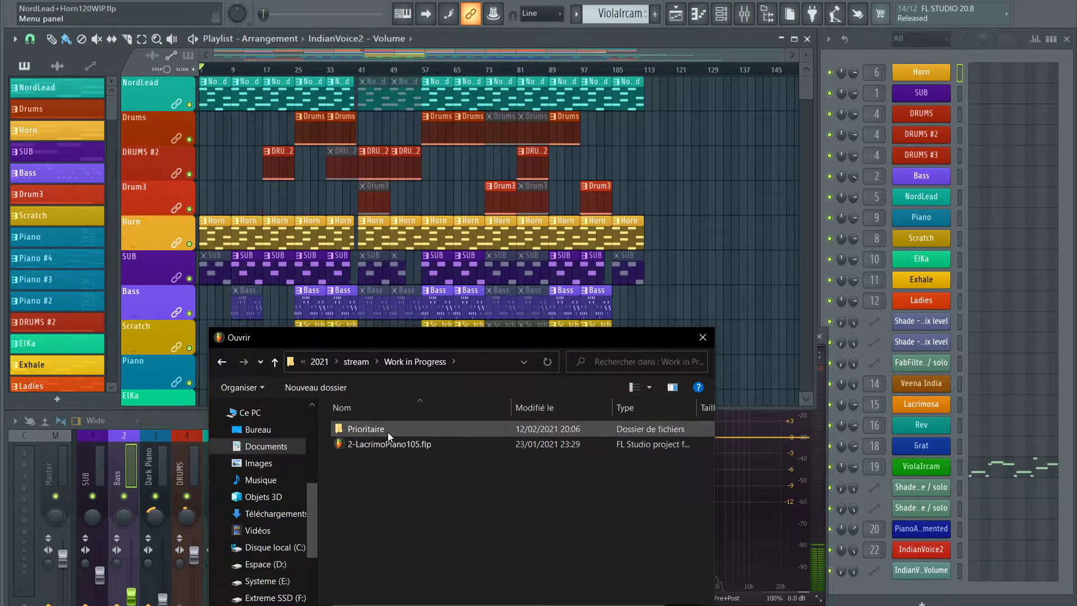
double_click(364, 433)
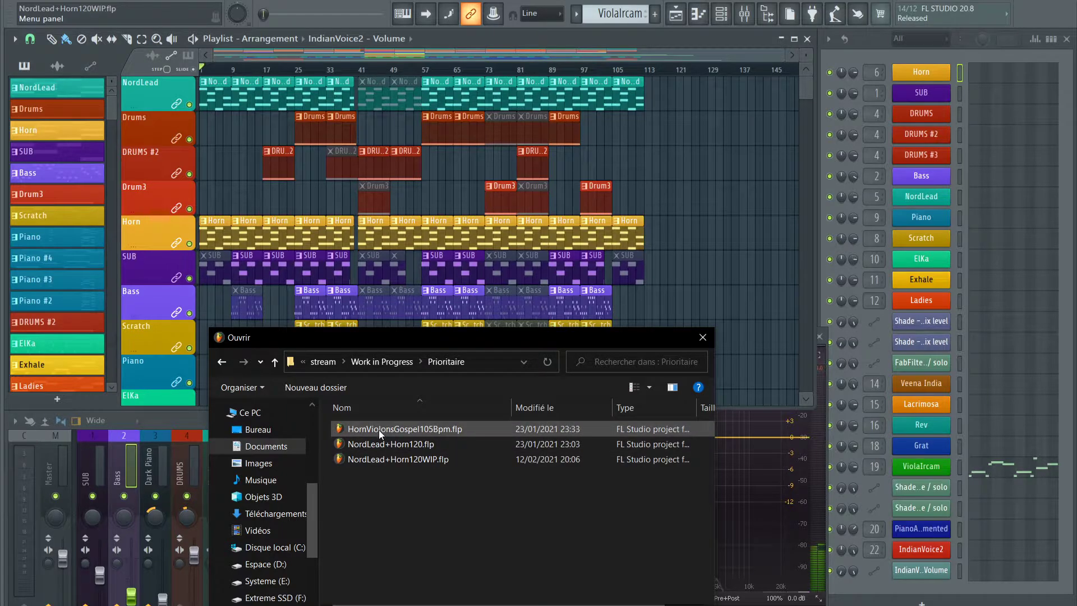
left_click(226, 363)
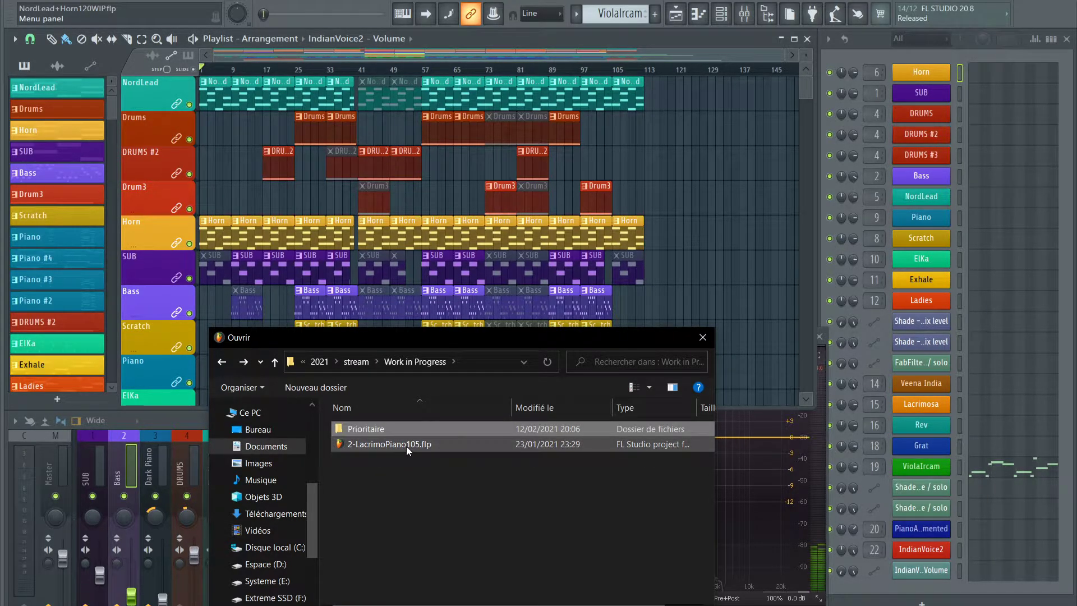
double_click(382, 429)
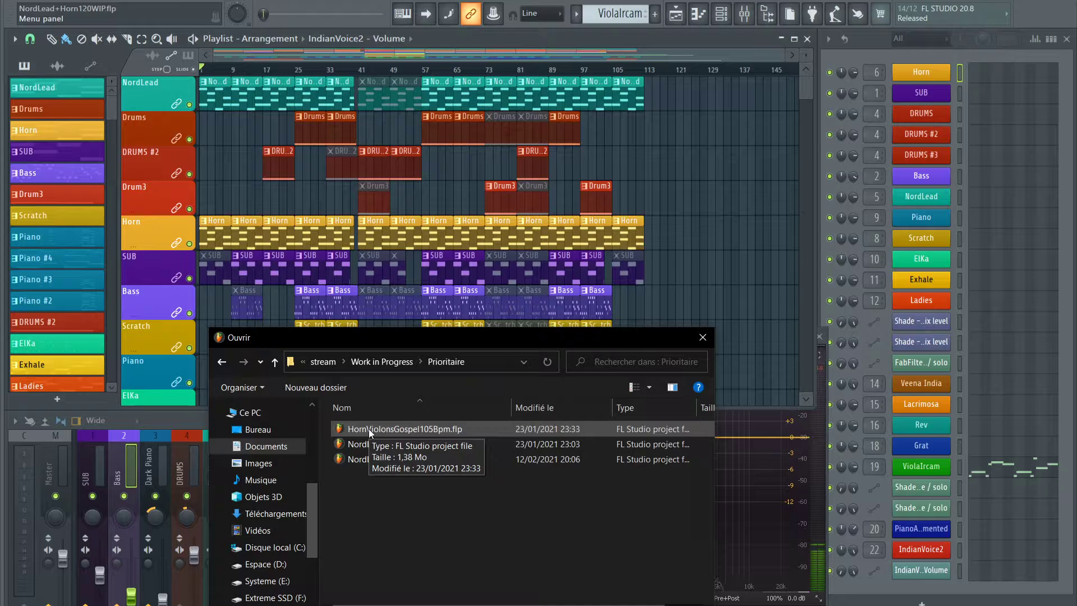
left_click(702, 338)
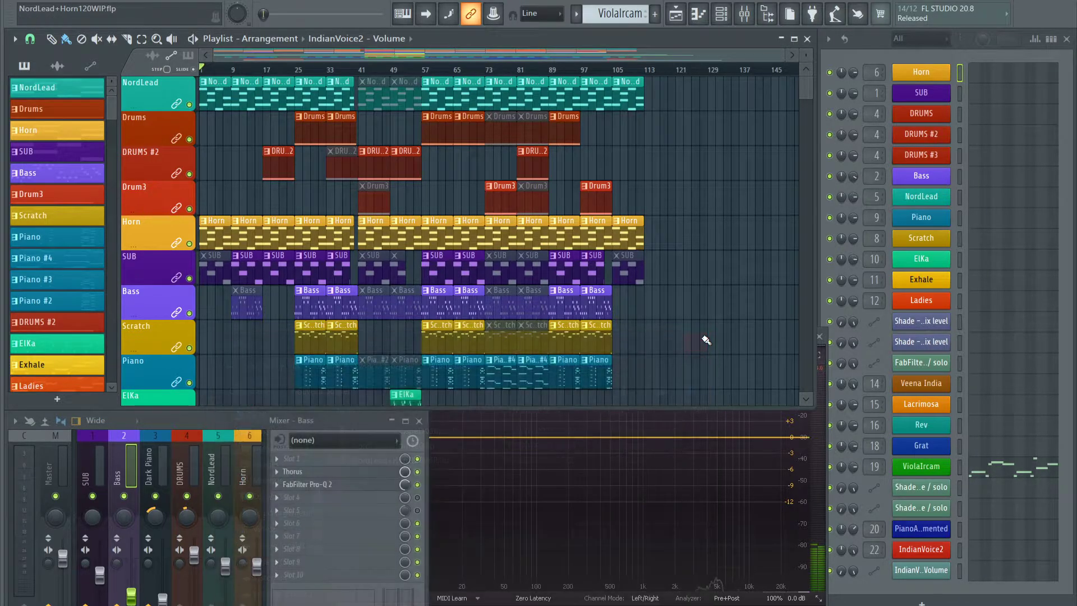
Save the current project, and save another copy as NordLead+Horn120Unmastered.flp in the UnMastered folder
key("alt+f")
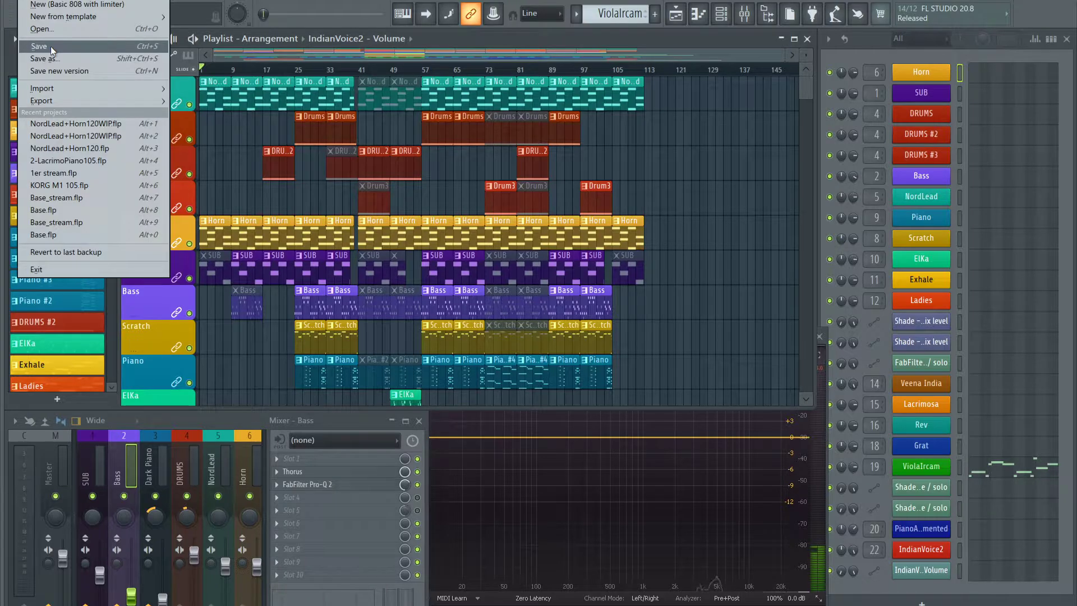
left_click(51, 46)
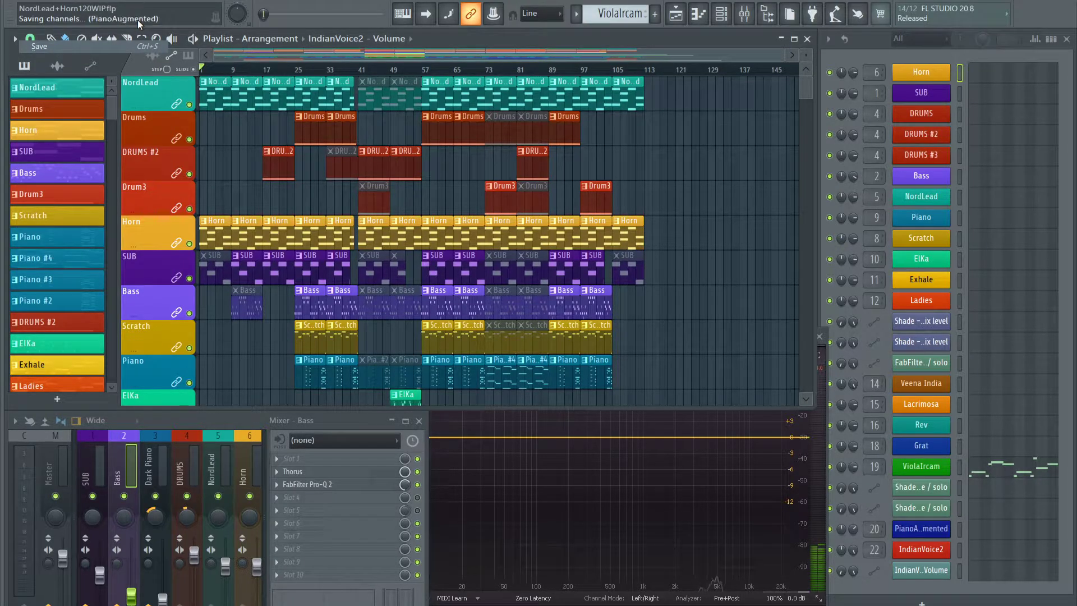
key("alt+f")
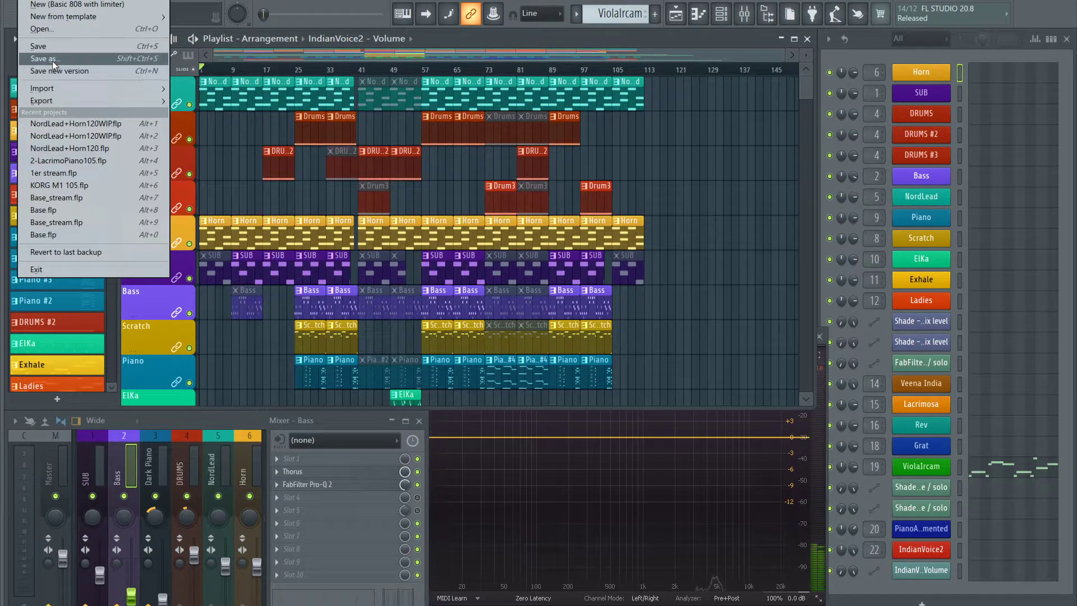
left_click(54, 59)
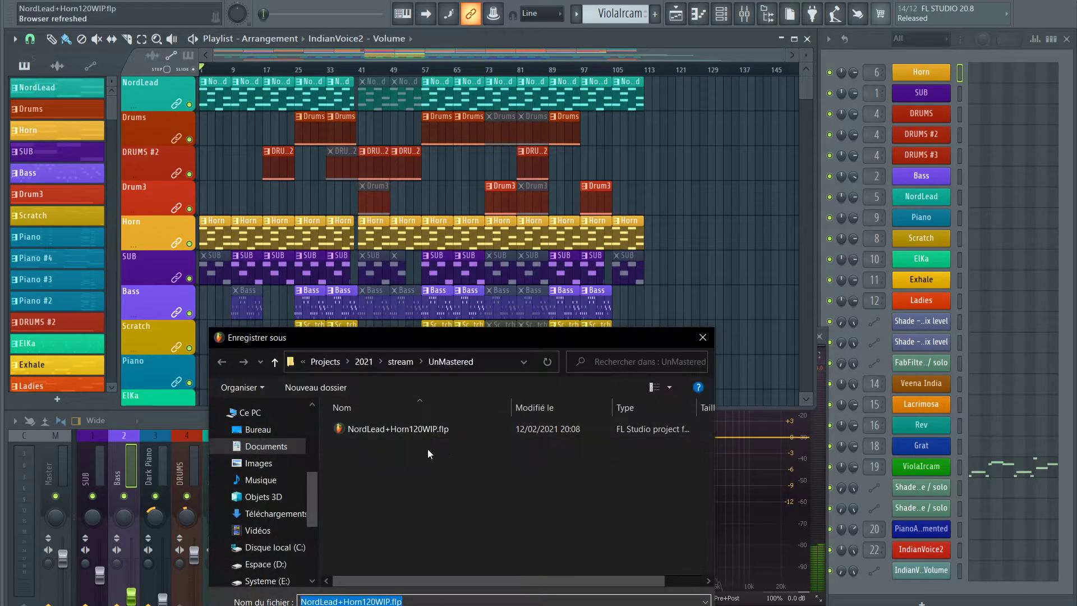
left_click(411, 363)
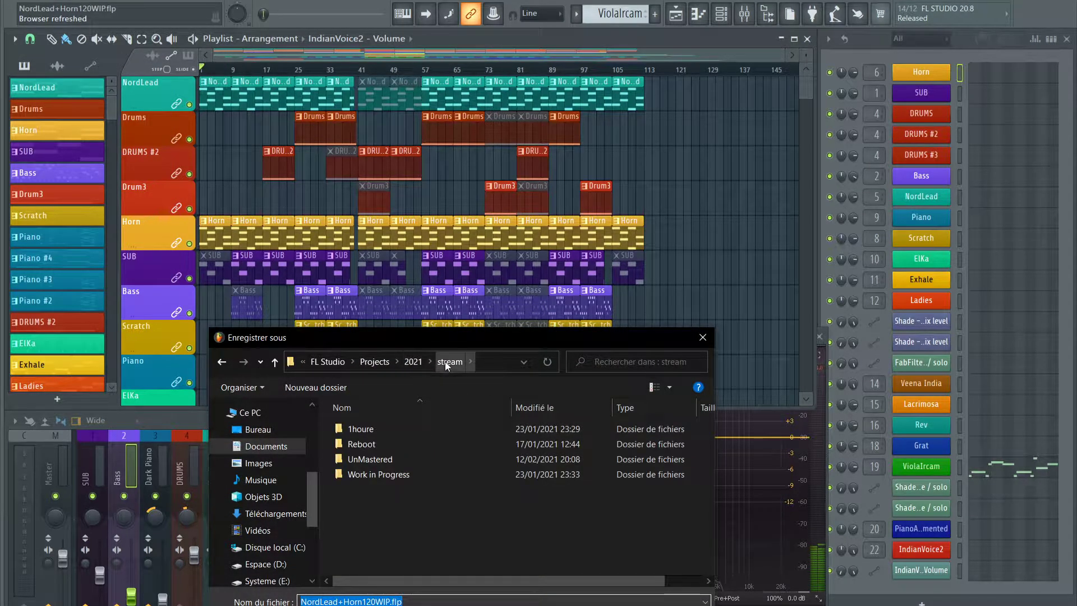
double_click(368, 459)
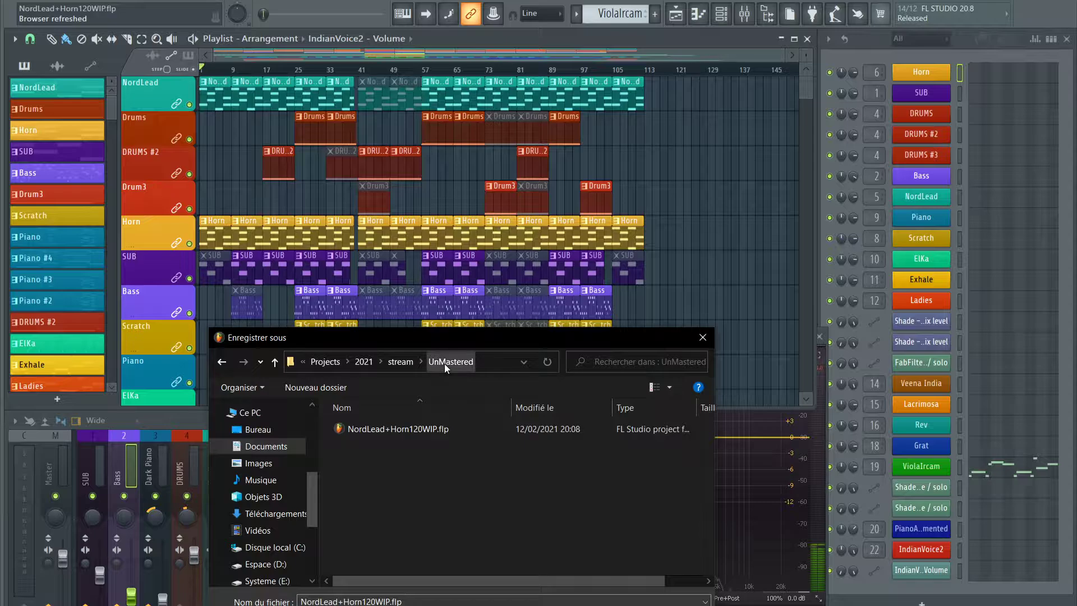
left_click(389, 601)
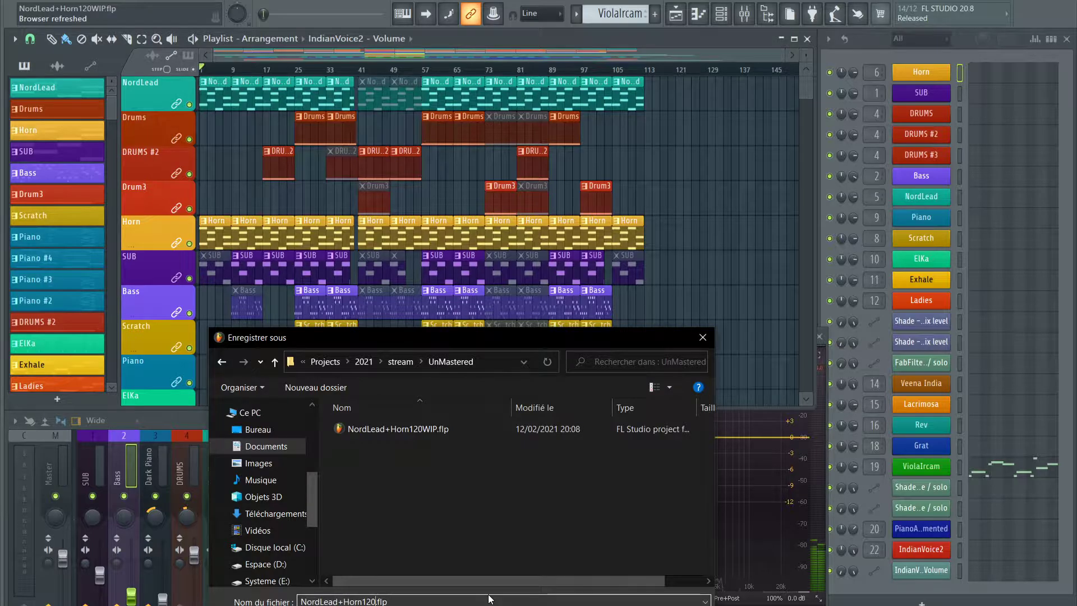
type("Unmastered")
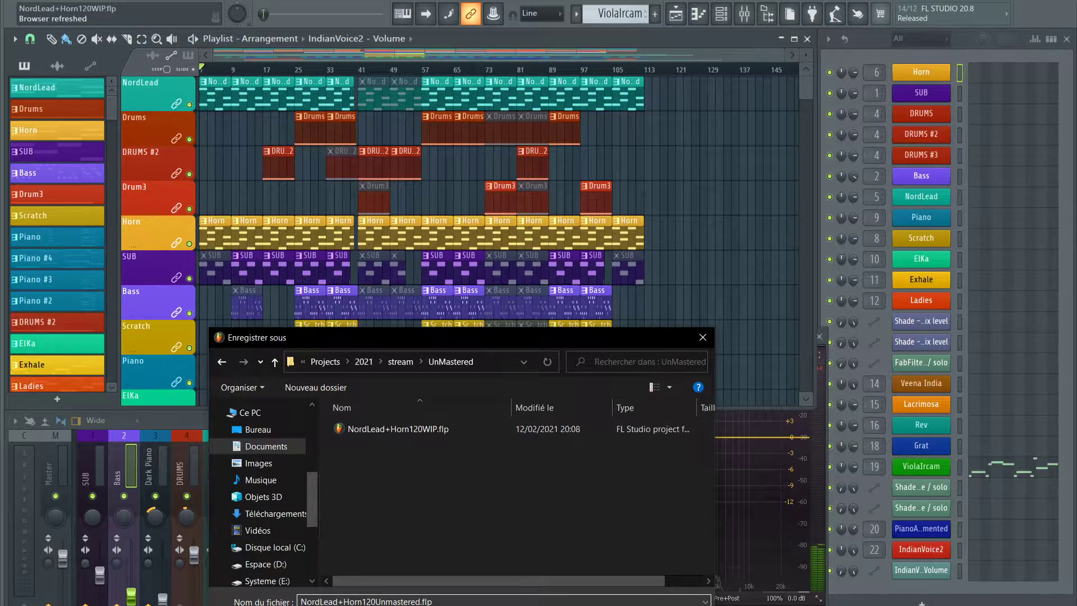
key("Return")
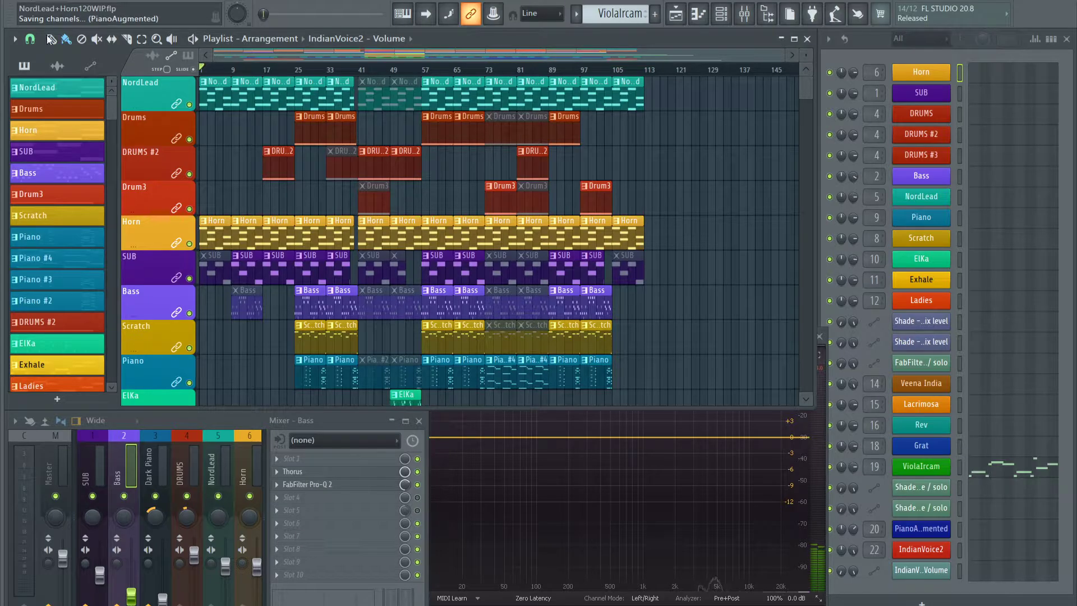
Open the project HornViolonsGospel105Bpm.flp from the Prioritaire folder inside the stream folder's Work in Progress folder
left_click(15, 39)
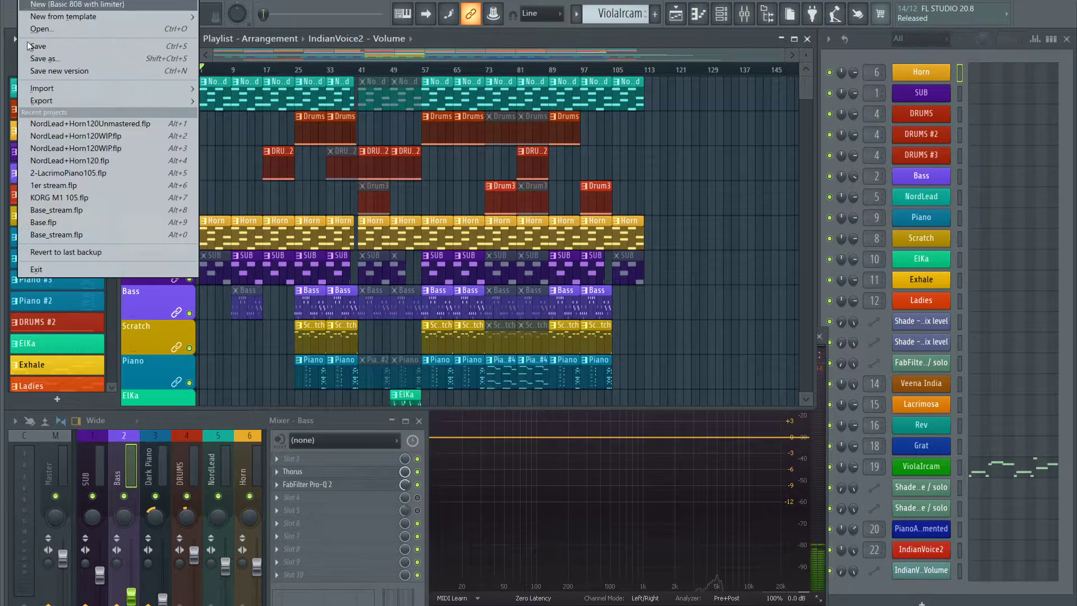
left_click(52, 28)
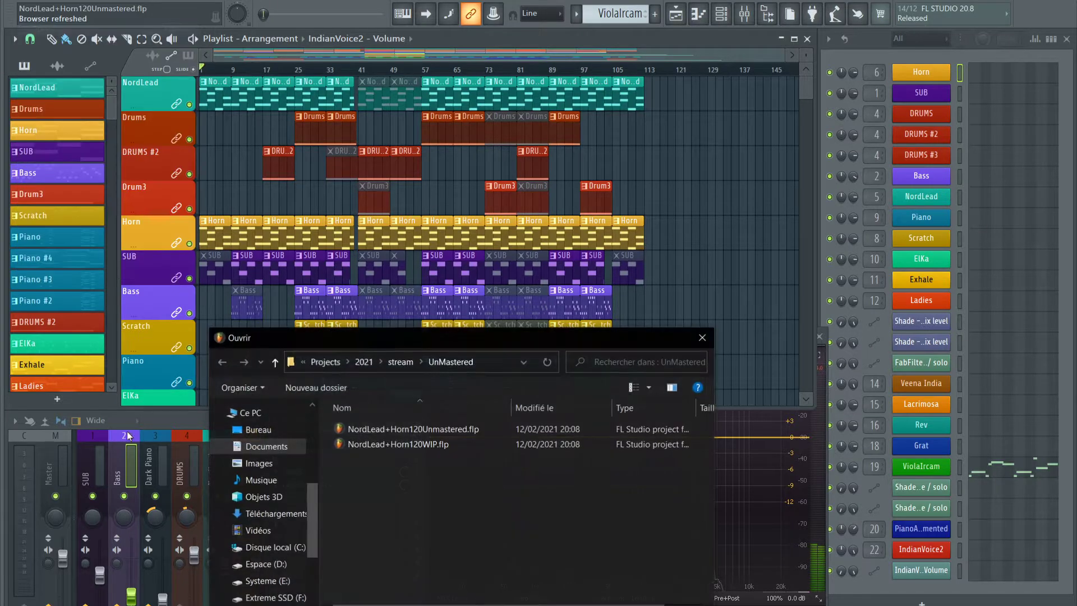
left_click(402, 361)
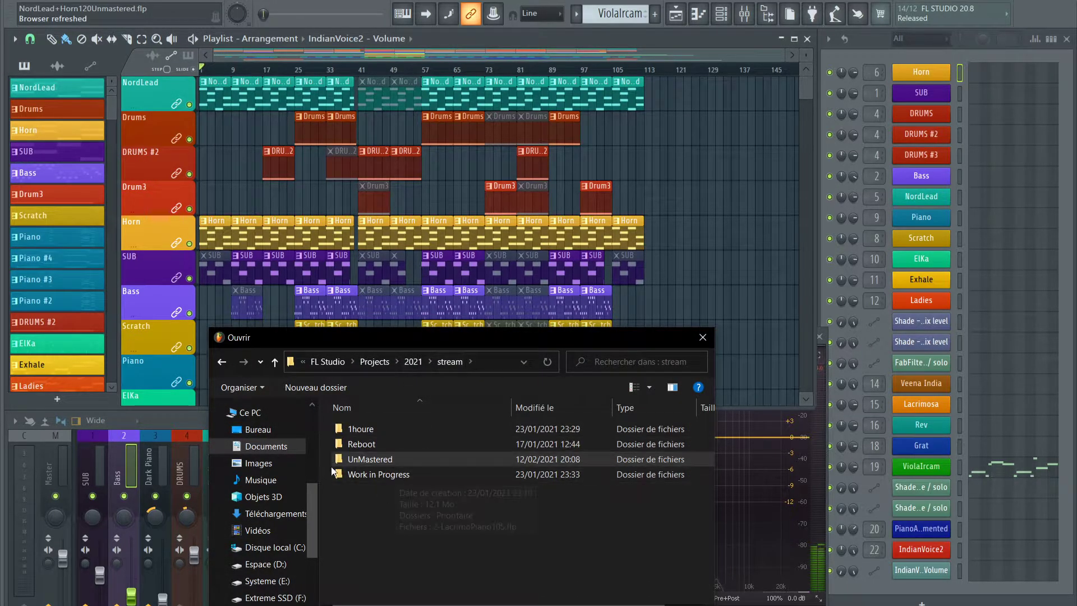
double_click(368, 475)
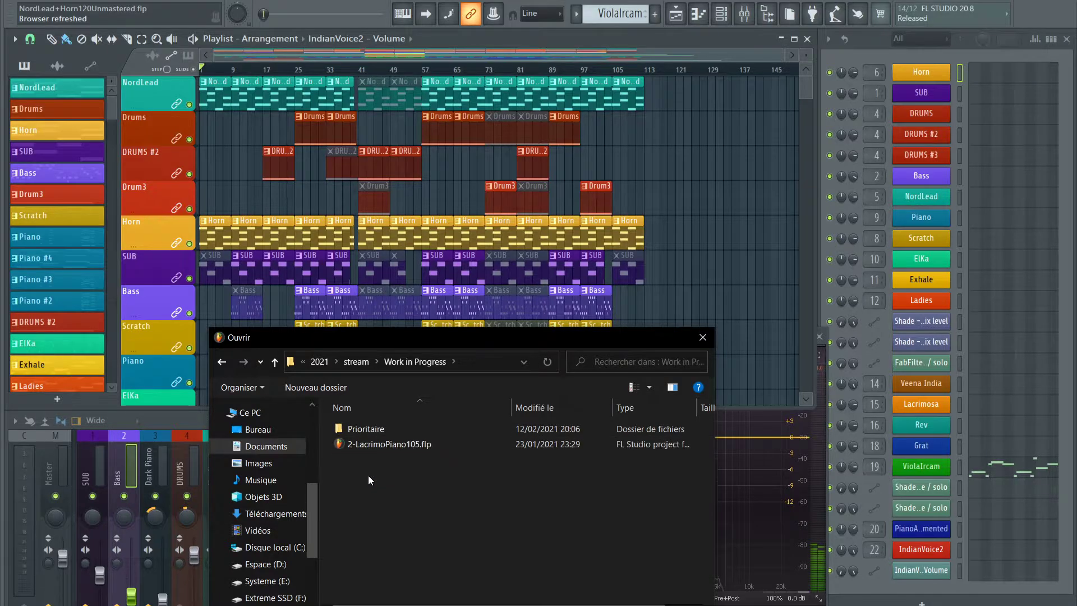
double_click(370, 430)
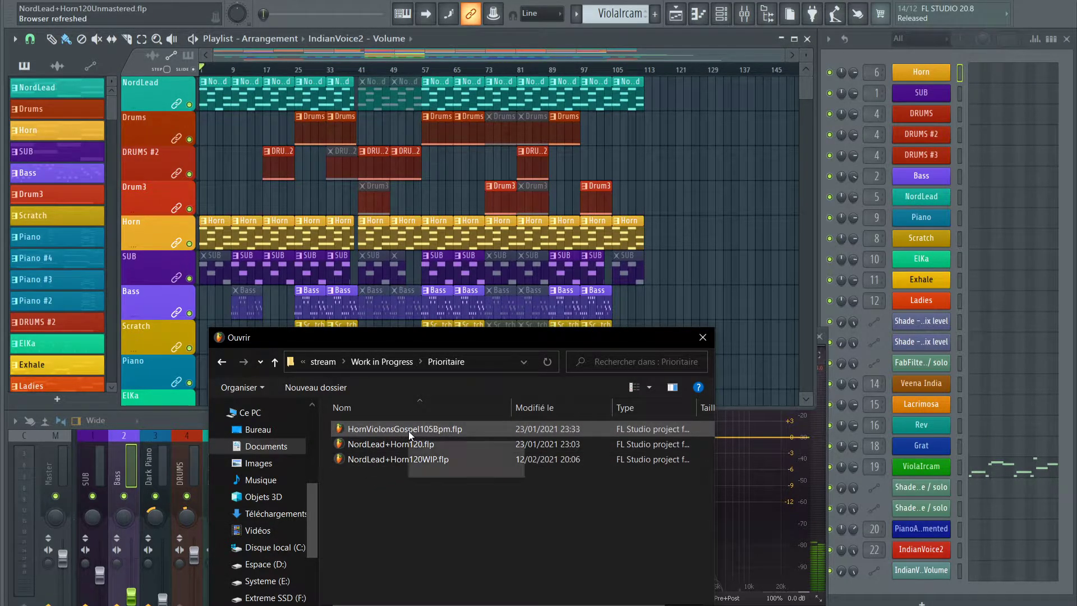
double_click(408, 430)
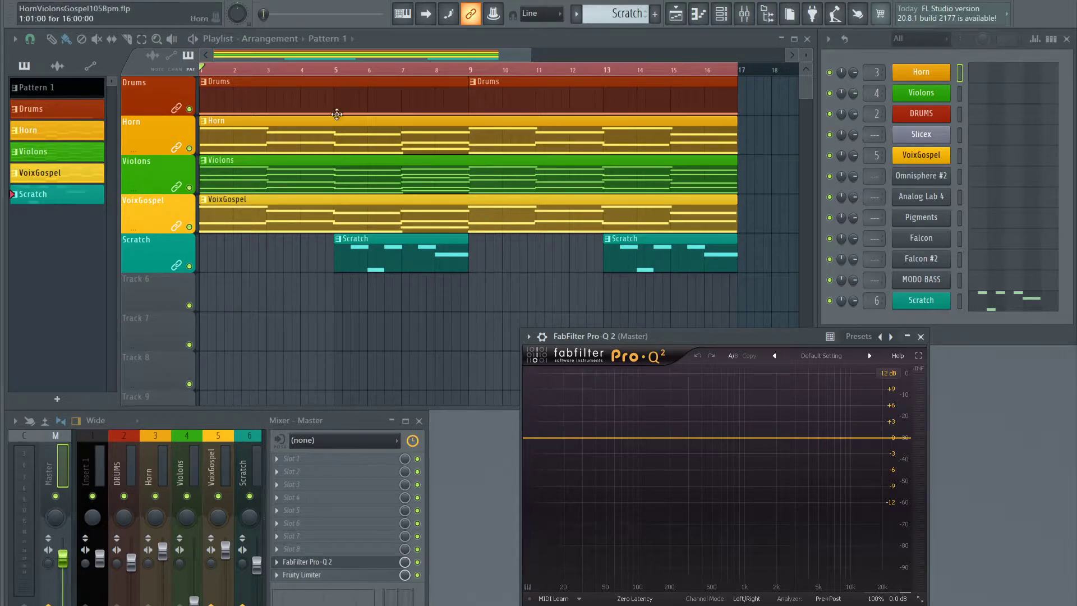
Play through the looped arrangement with the main volume set to 72%, and stop playback
scroll(629, 77, "down", 4)
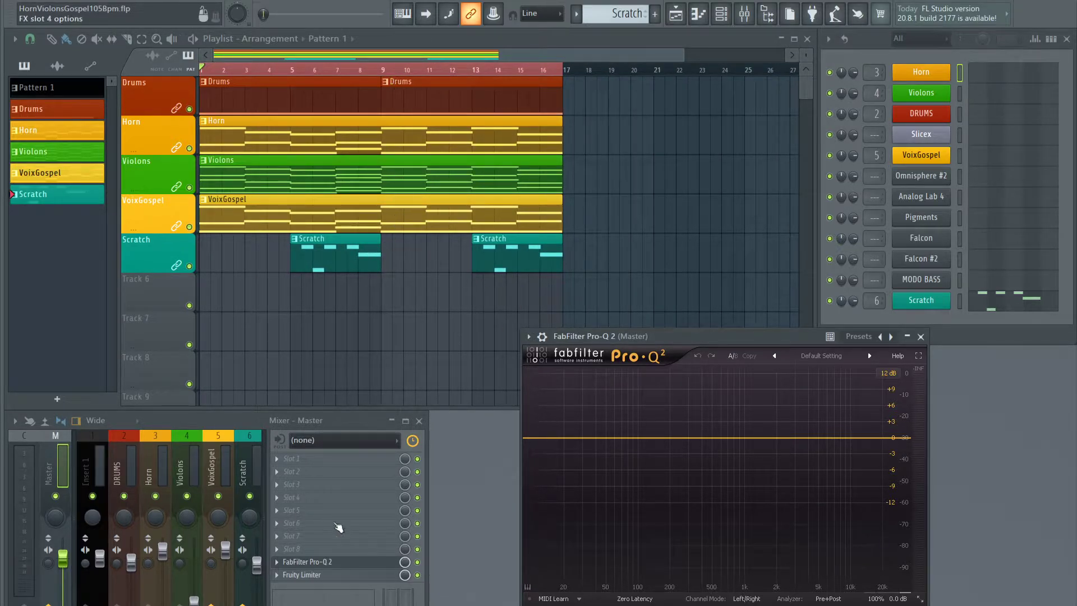
key("space")
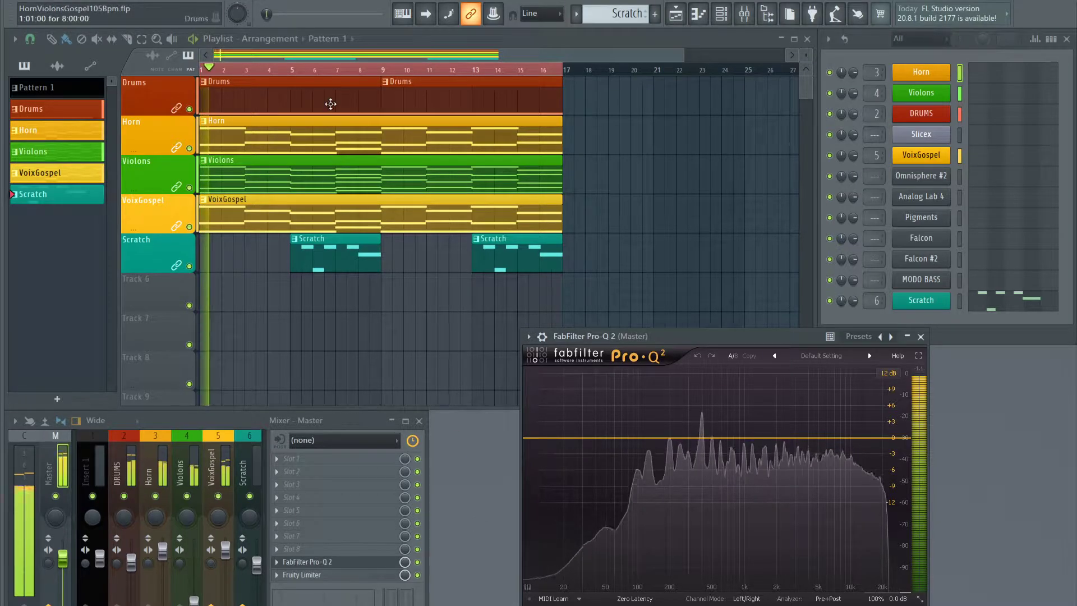
left_click_drag(238, 14, 237, 23)
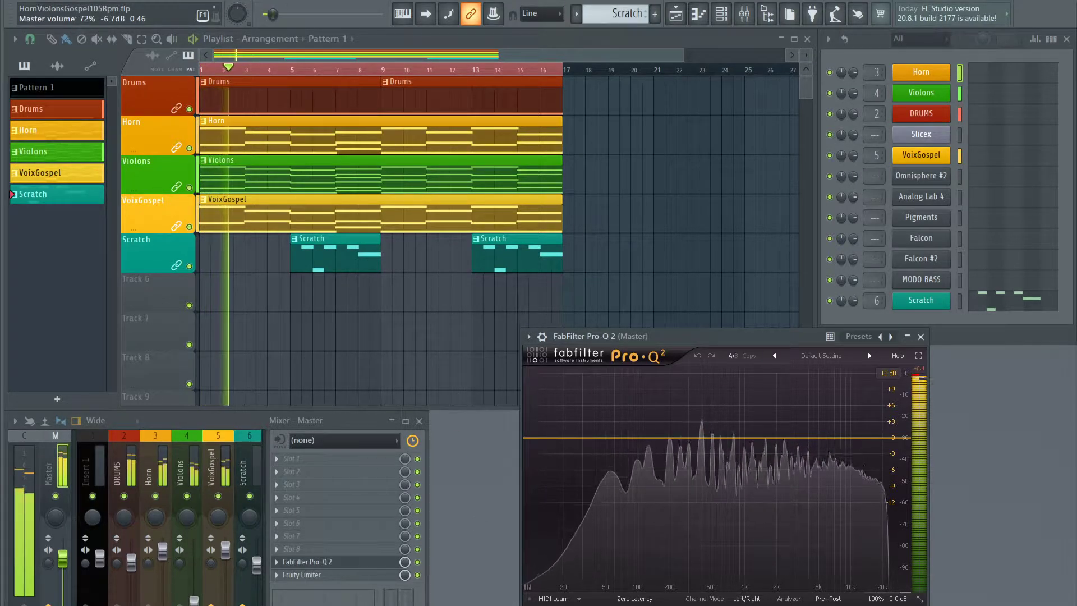
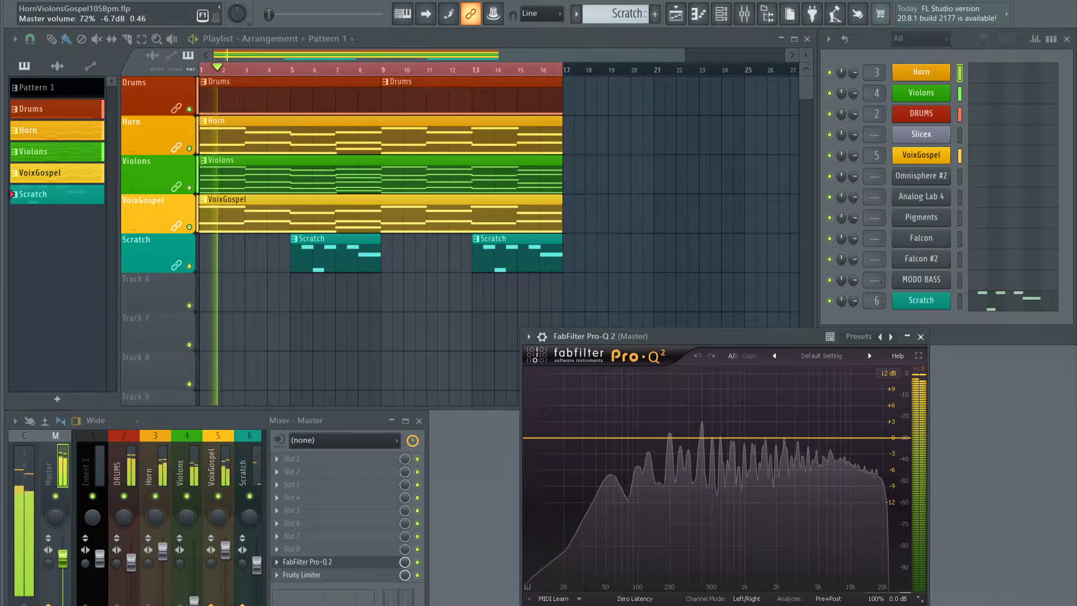
key("space")
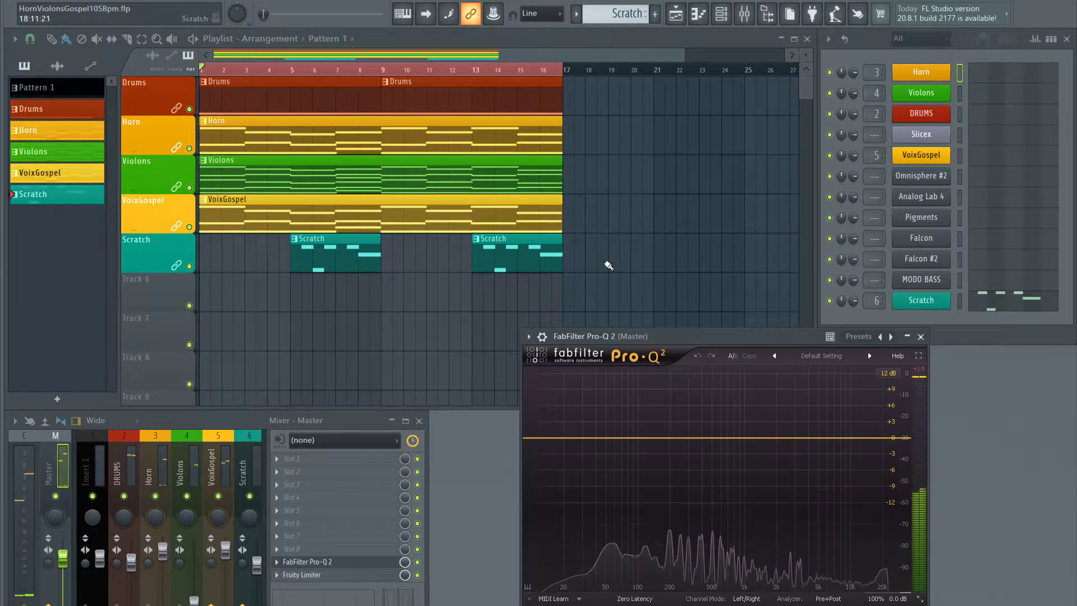
Move the FabFilter Pro-Q 2 window beside the mixer, and add Drums clips at bars 17 and 25 during playback
left_click_drag(689, 332, 598, 412)
key("space")
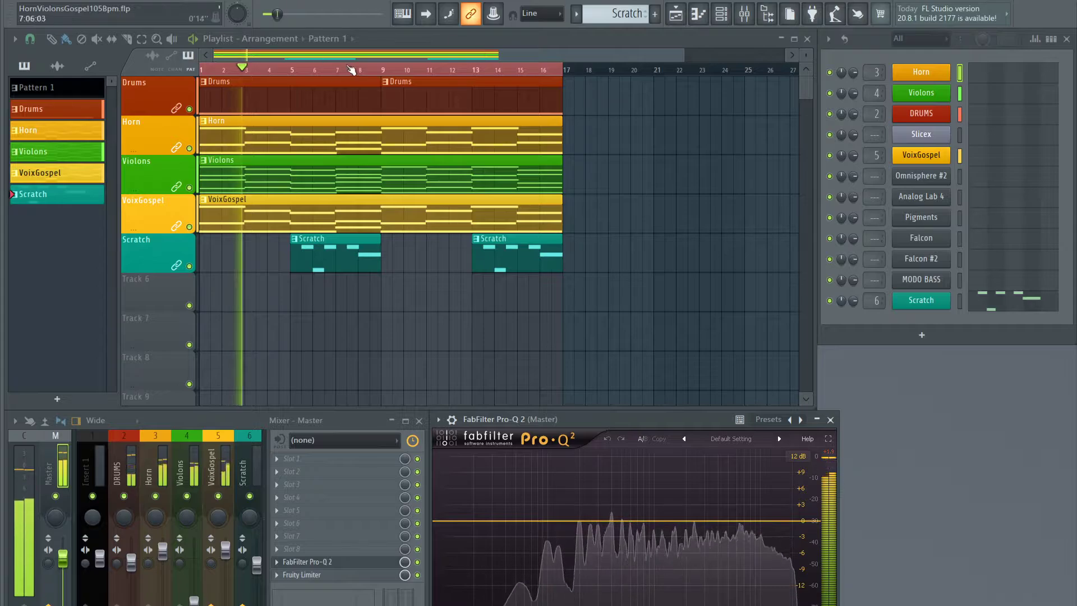
scroll(358, 69, "down", 1)
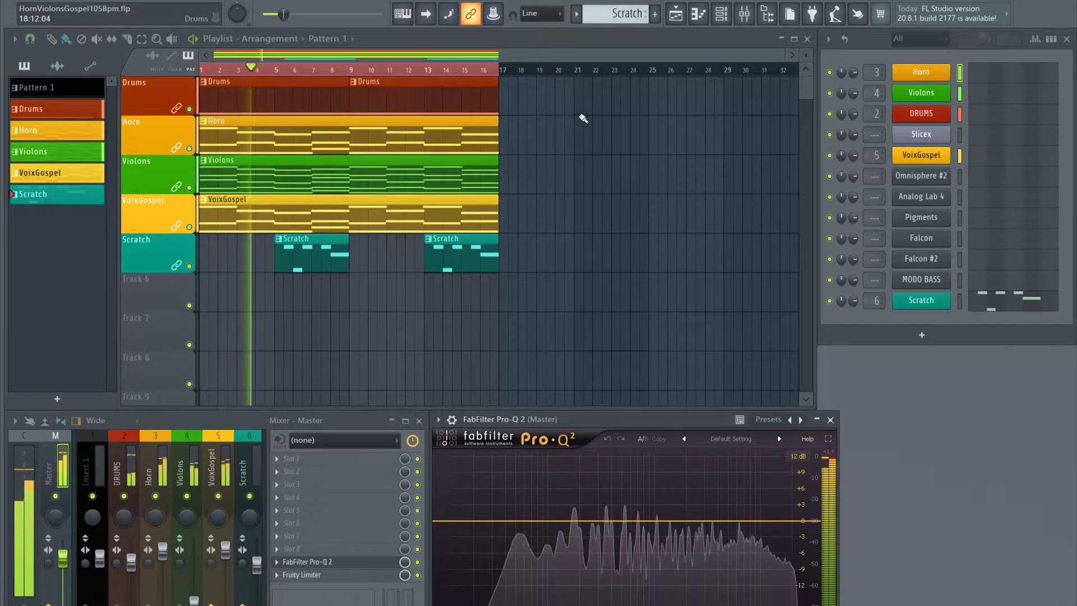
left_click(505, 101)
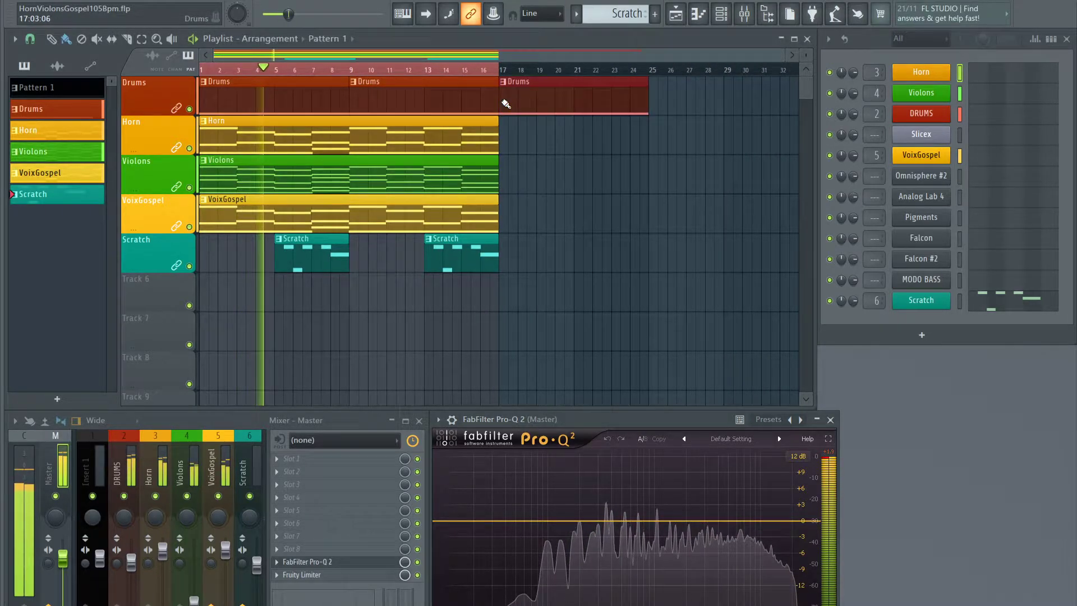
left_click(658, 103)
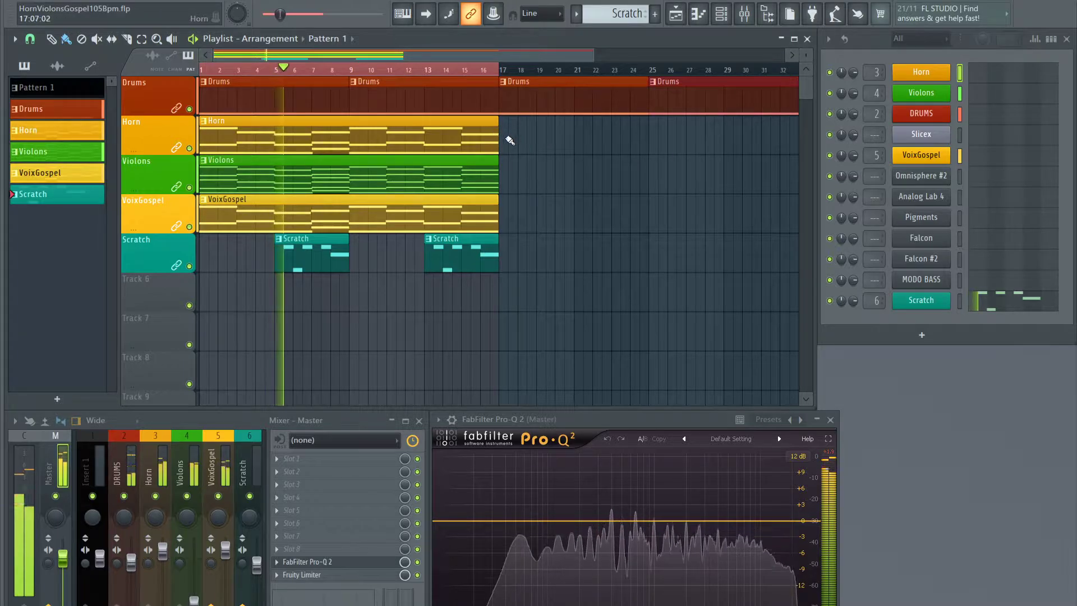
Add a Horn clip and a Violons clip at bar 17 on their own Playlist tracks
left_click(508, 143)
left_click_drag(508, 142, 498, 142)
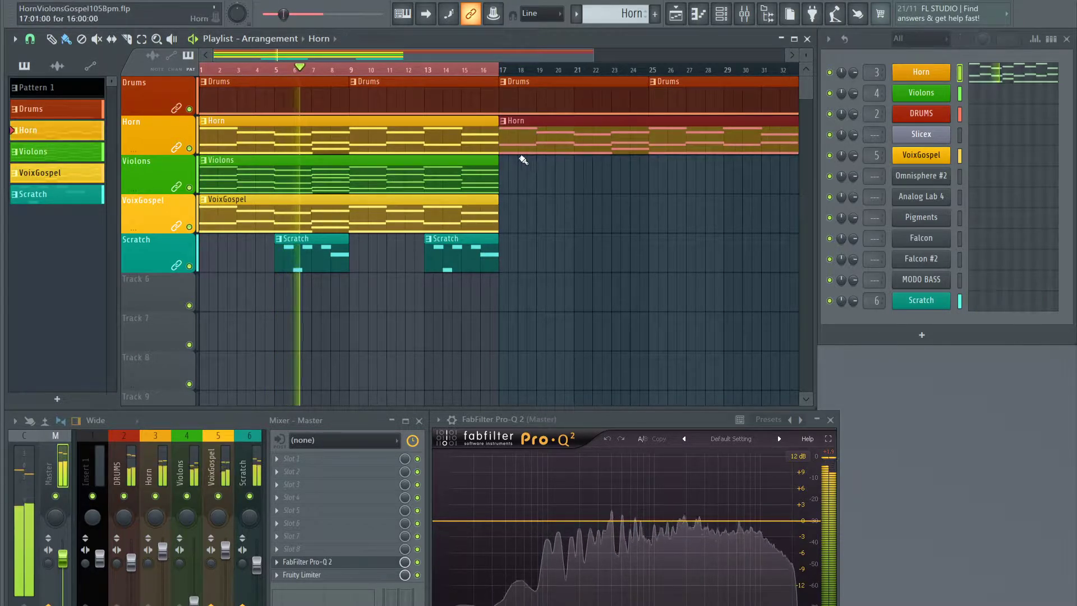
left_click(502, 175)
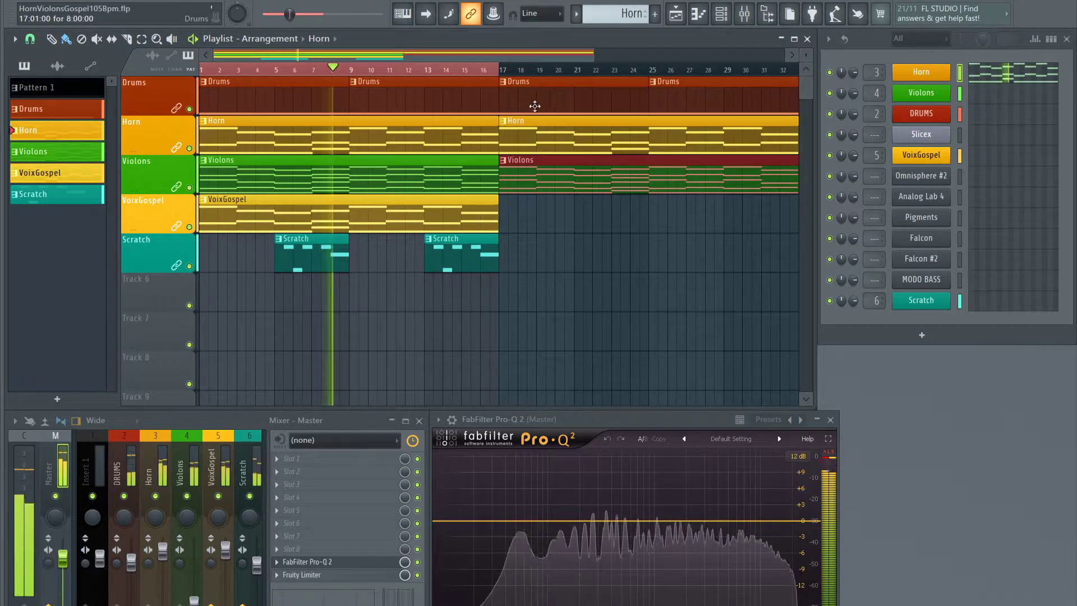
Make the Horn and Violons clips at bar 17 unique patterns
left_click(502, 121)
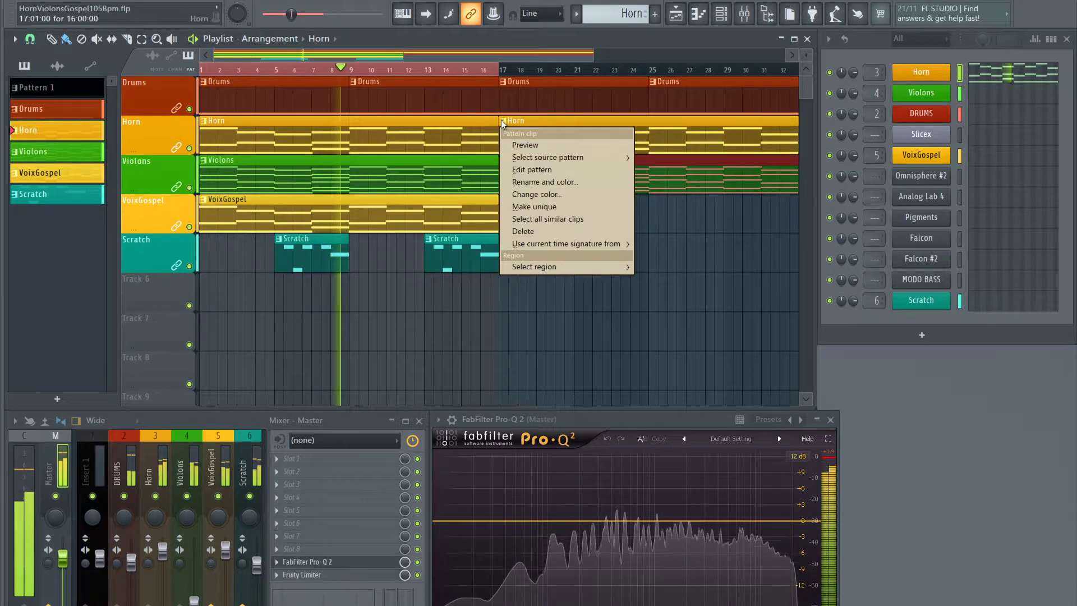
left_click(540, 207)
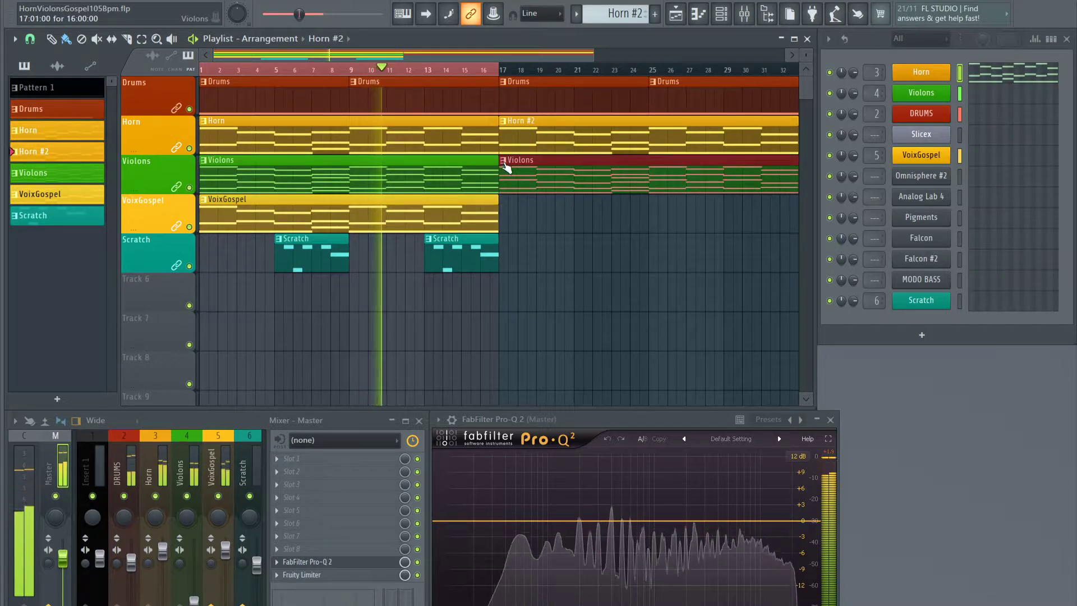
left_click(502, 160)
left_click(533, 246)
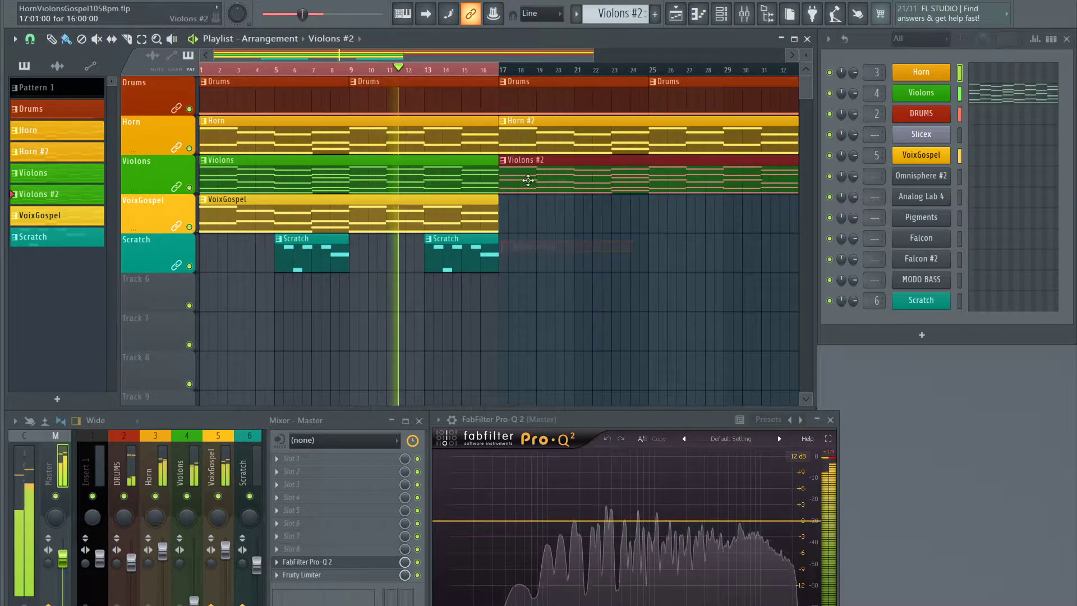
Add a VoixGospel clip at bar 17 on its own Playlist track and make it a unique pattern
left_click(471, 206)
left_click(507, 206)
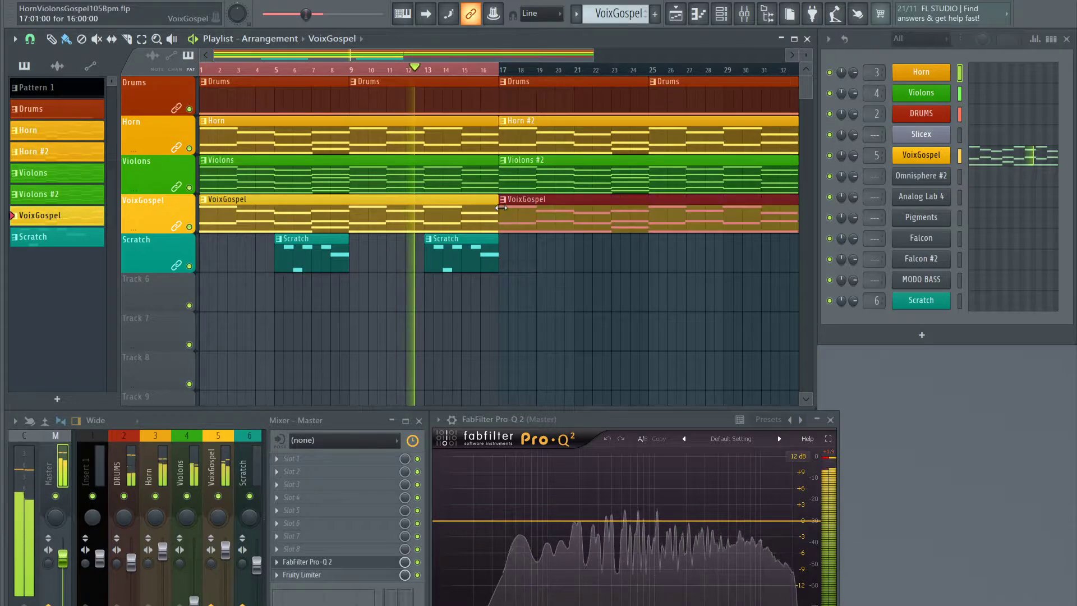
left_click(505, 200)
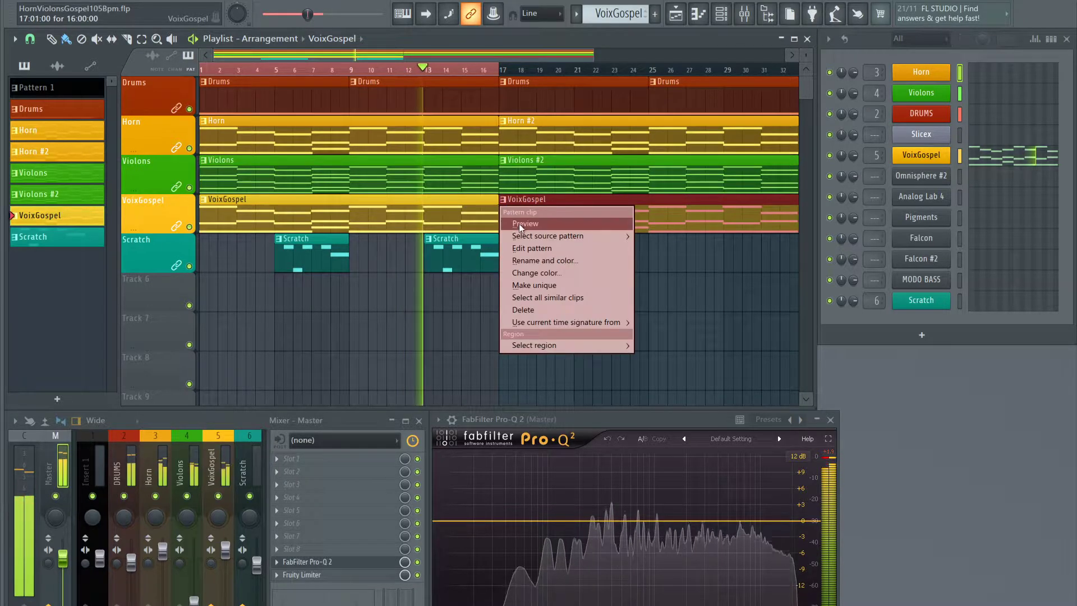
left_click(545, 285)
Toggle the EffectRack effect on the Scratch mixer track, and stop playback with the loop selection cleared
left_click(247, 462)
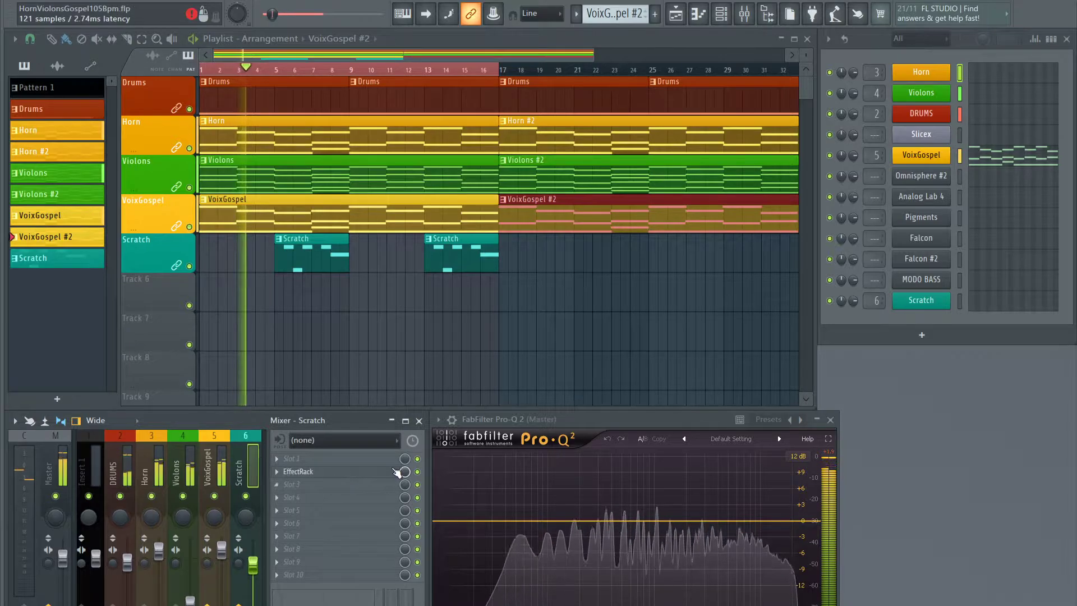
left_click(417, 472)
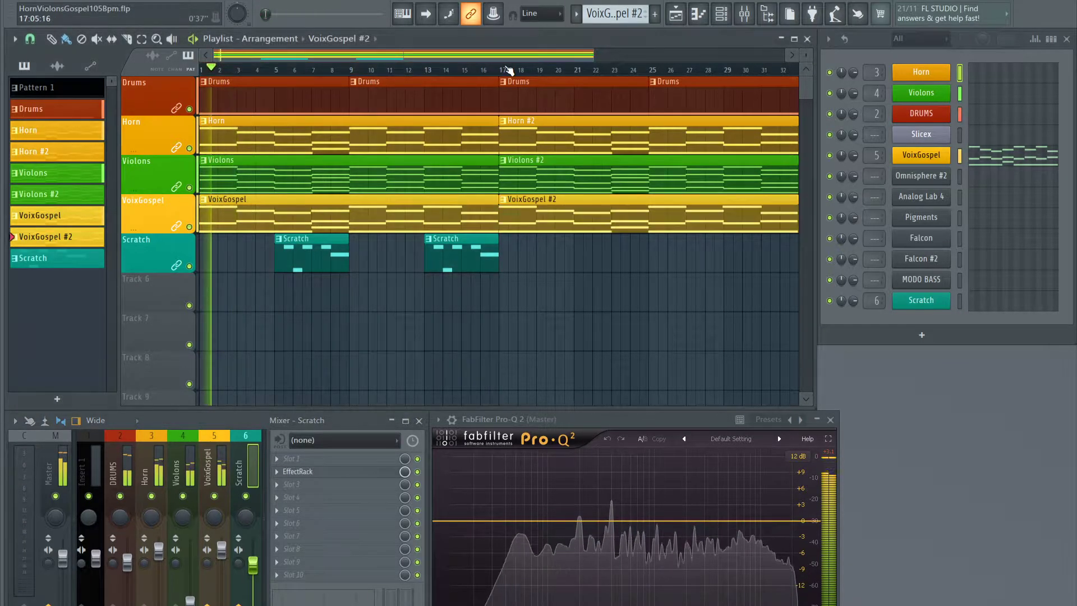
left_click(425, 70)
key("space")
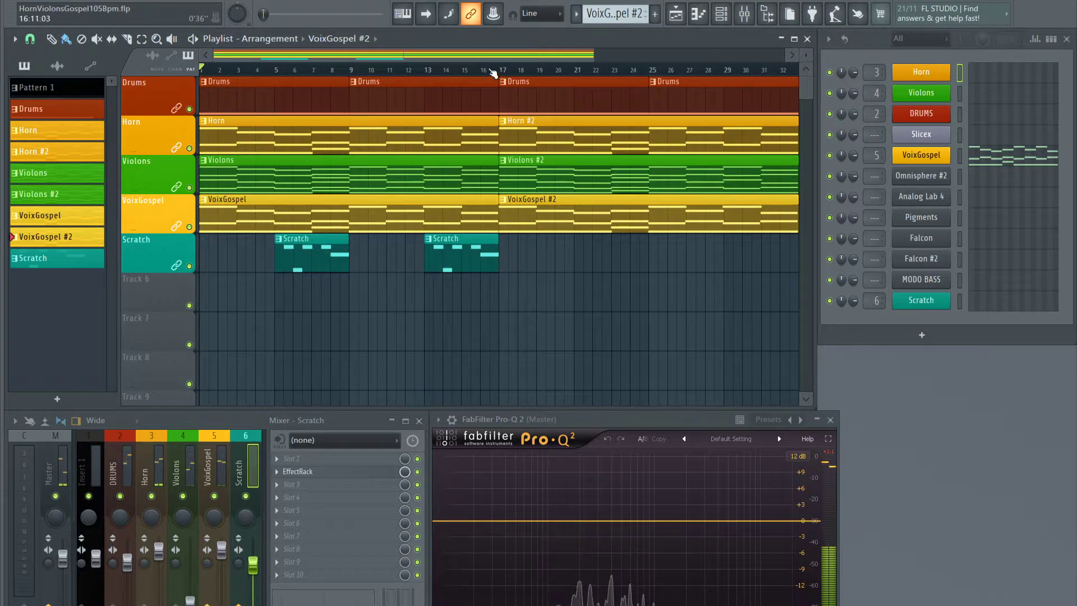
scroll(486, 72, "down", 2)
scroll(485, 72, "down", 1)
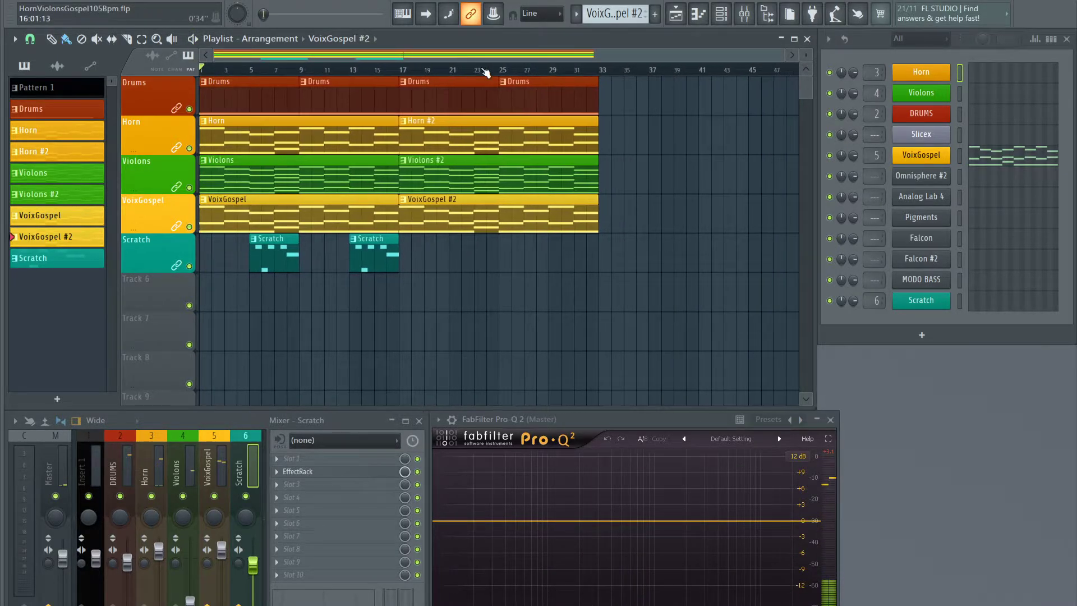
Enlarge the Playlist tracks and listen to the arrangement from bar 17 with the Horn #2 pattern selected
left_click(435, 120)
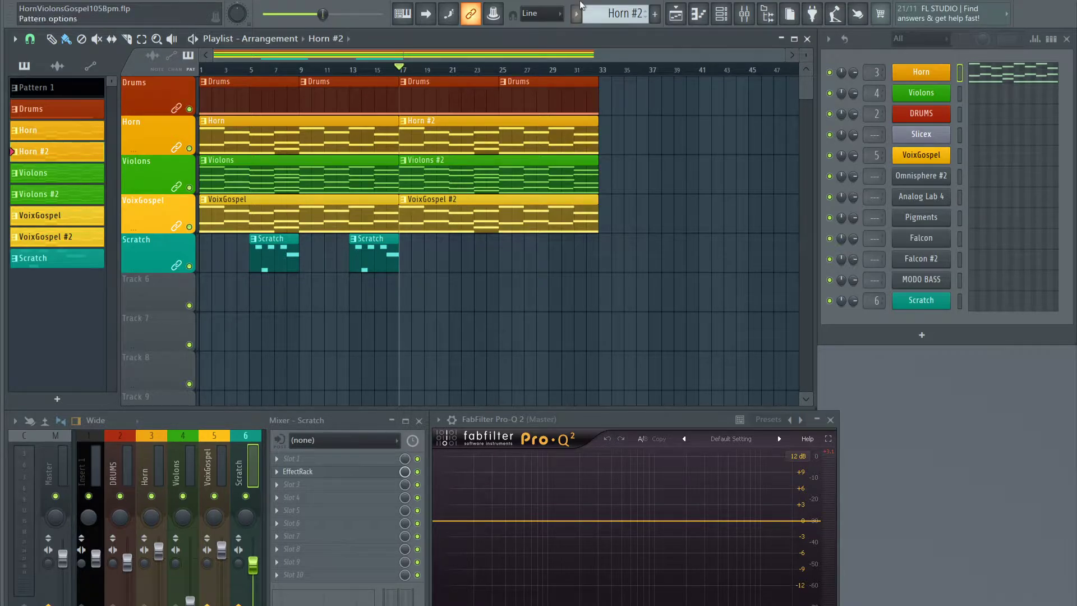
left_click_drag(807, 55, 806, 31)
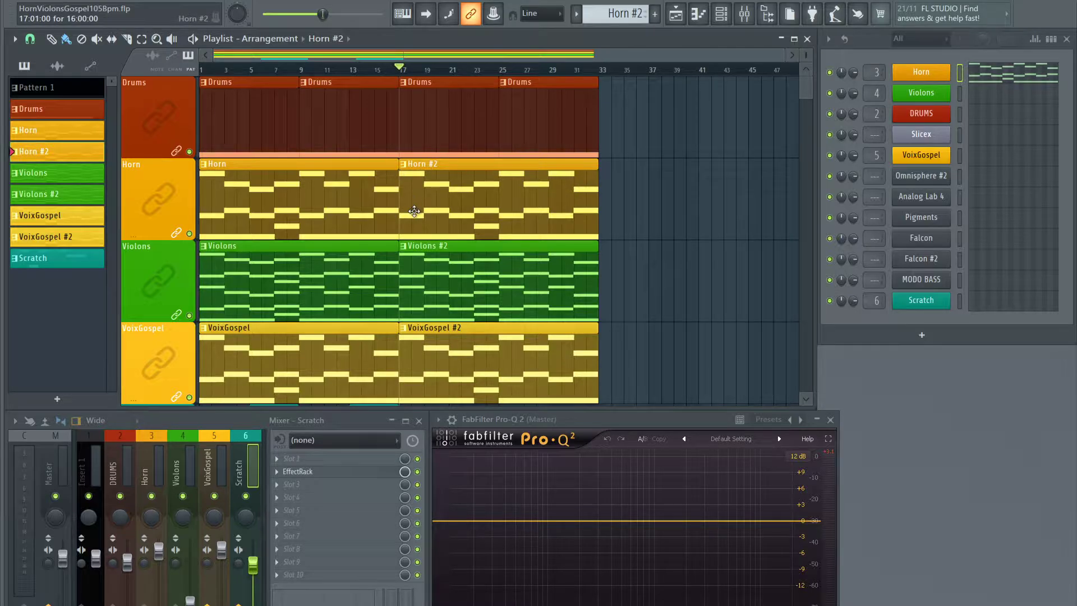
scroll(414, 211, "down", 2)
scroll(414, 209, "up", 2)
key("space")
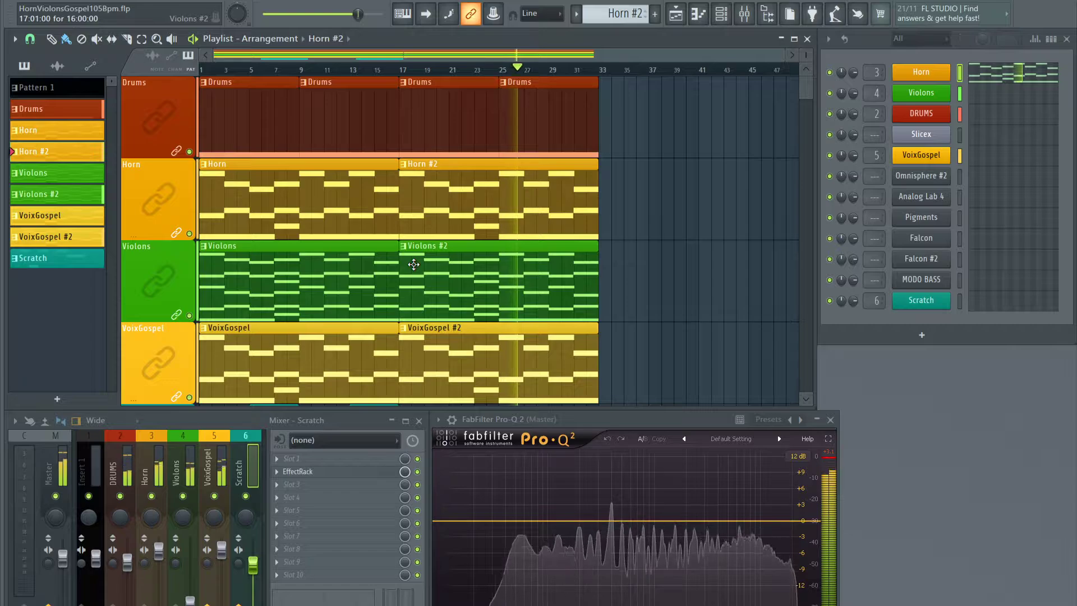
key("space")
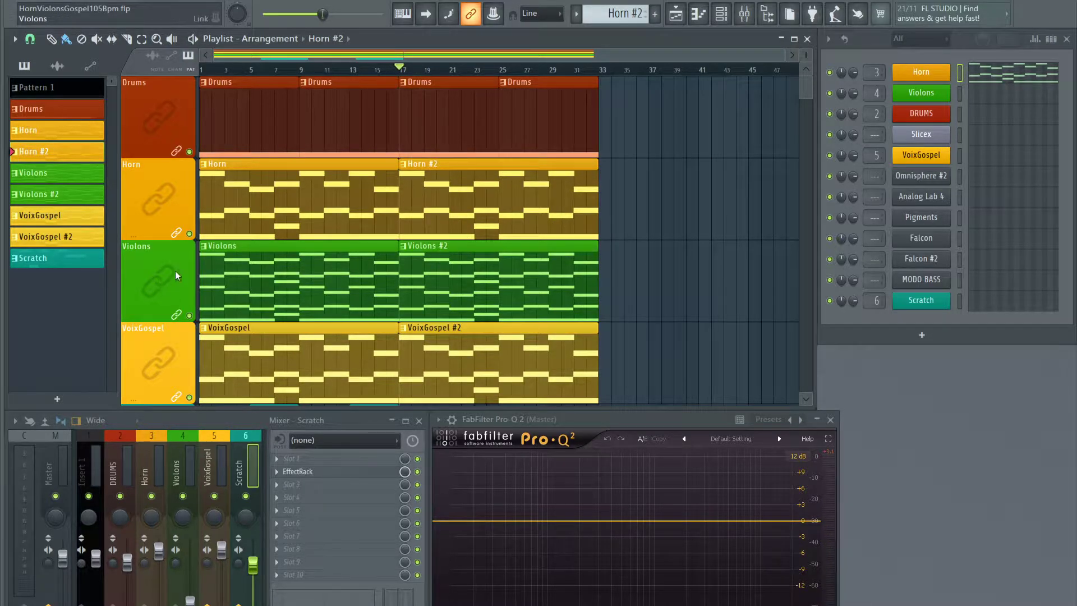
Mute the Horn and VoixGospel Playlist tracks, and loop the section starting at bar 17 during playback
left_click(189, 234)
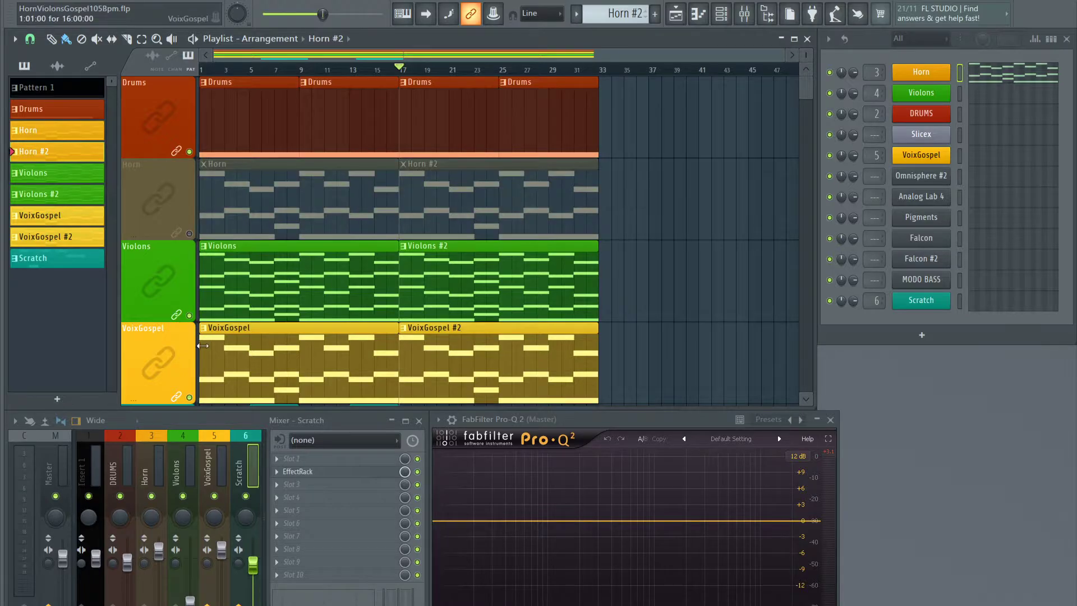
left_click(190, 399)
key("space")
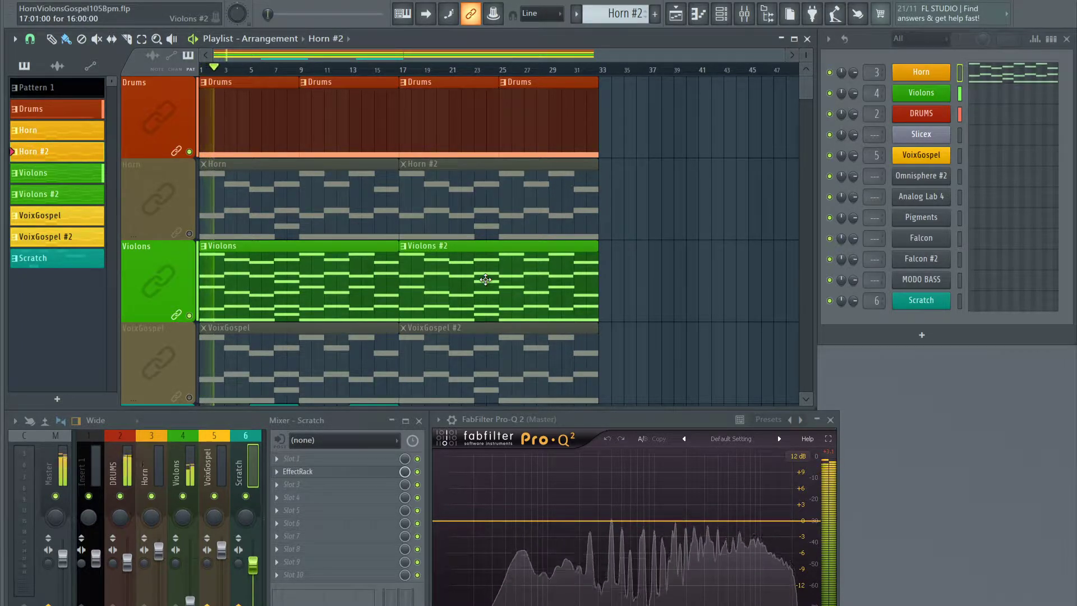
left_click_drag(411, 75, 595, 100)
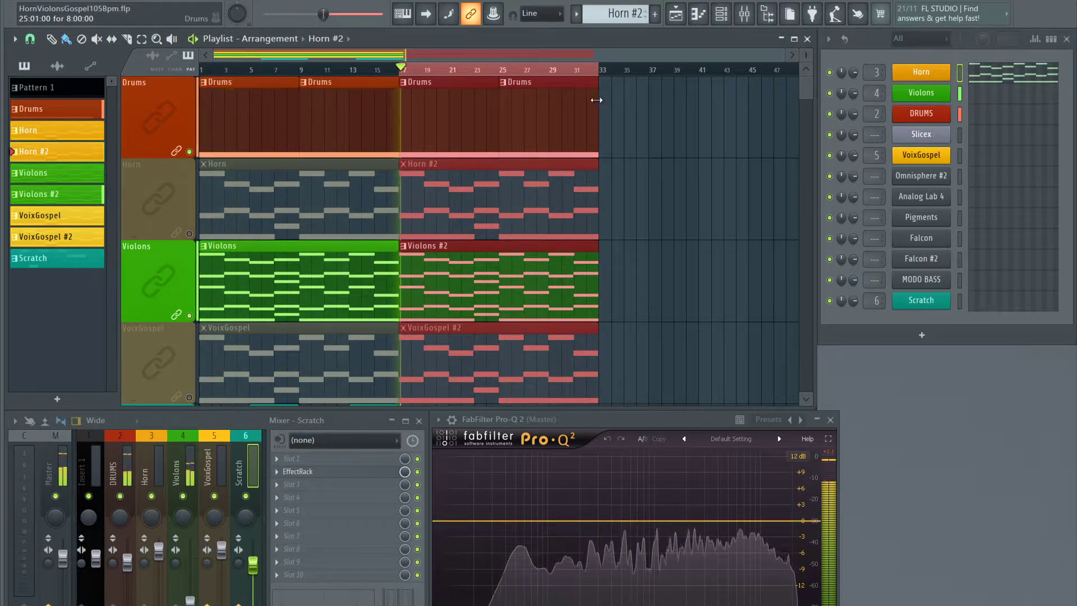
Open the Violons #2 clip in the Piano roll and place its window over the Playlist
double_click(449, 274)
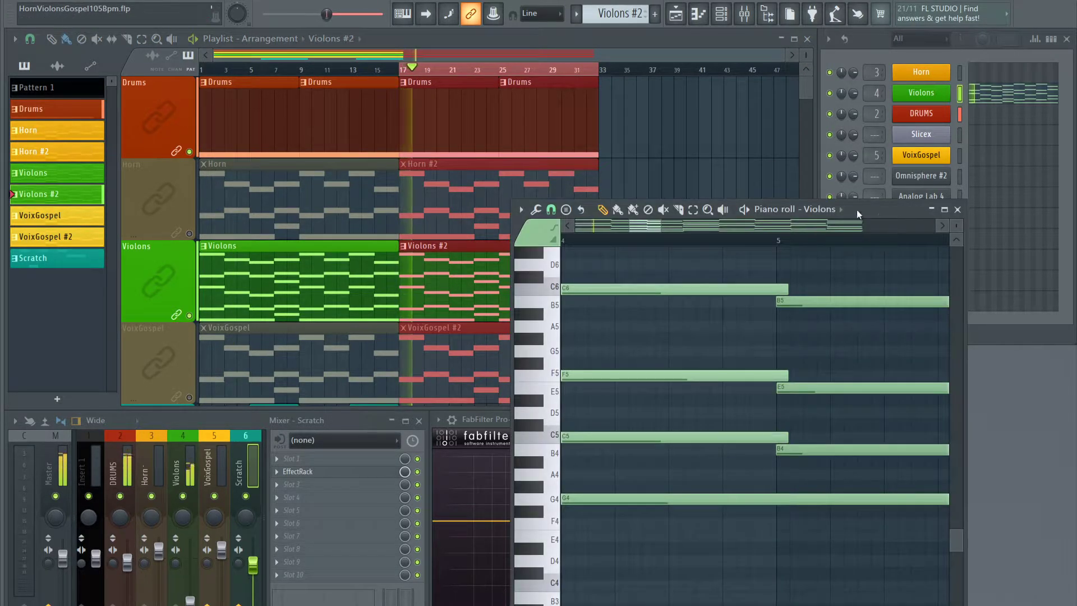
left_click_drag(856, 210, 544, 141)
scroll(464, 176, "down", 6)
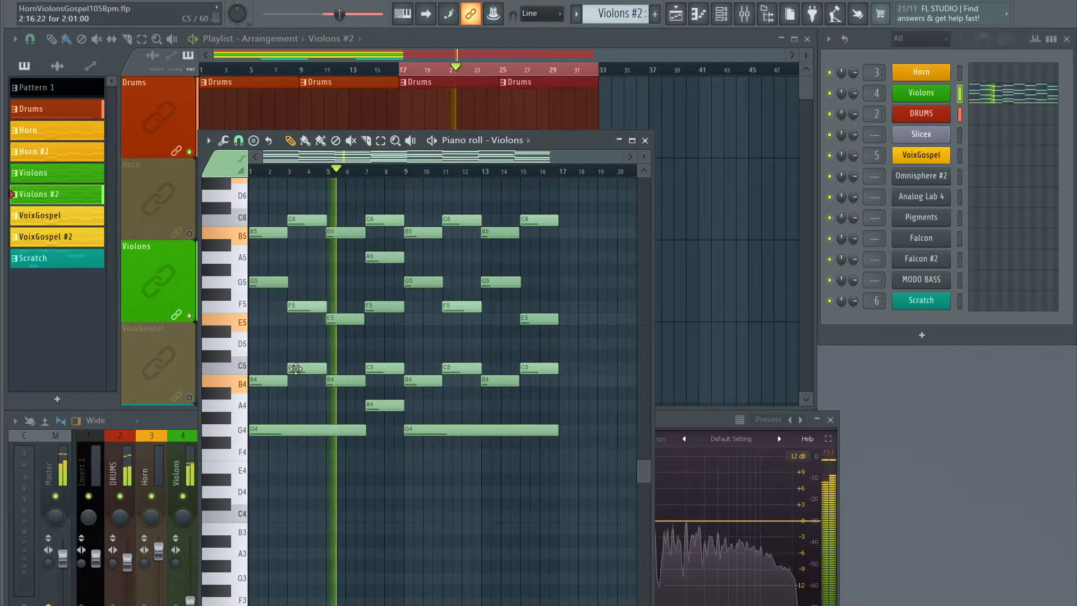
Delete all Violons #2 notes above A4, keeping only the low G4 and A4 line, and audition the loop
key("space")
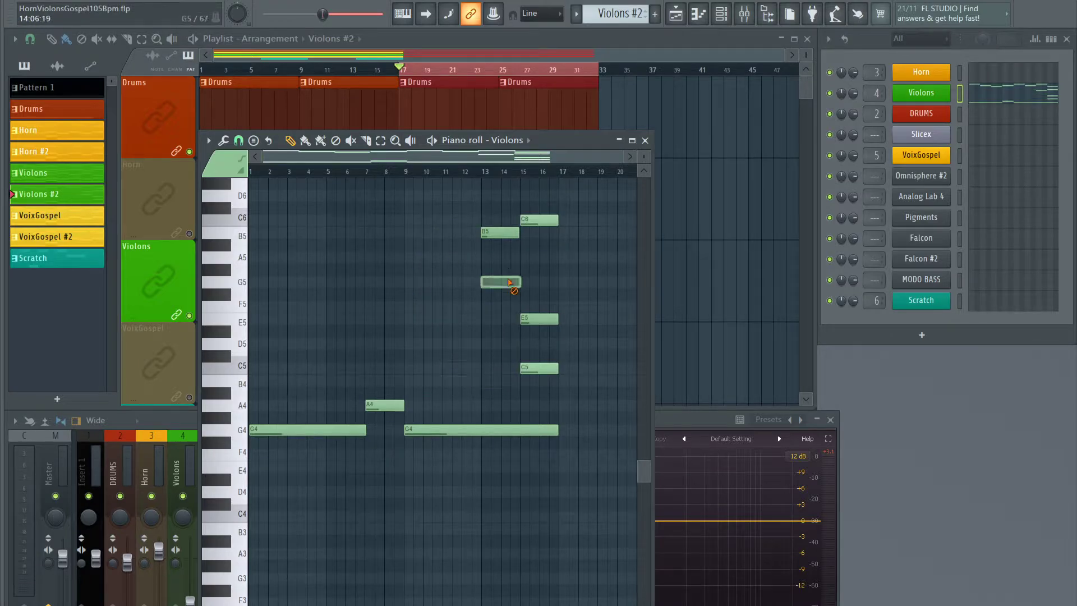
key("space")
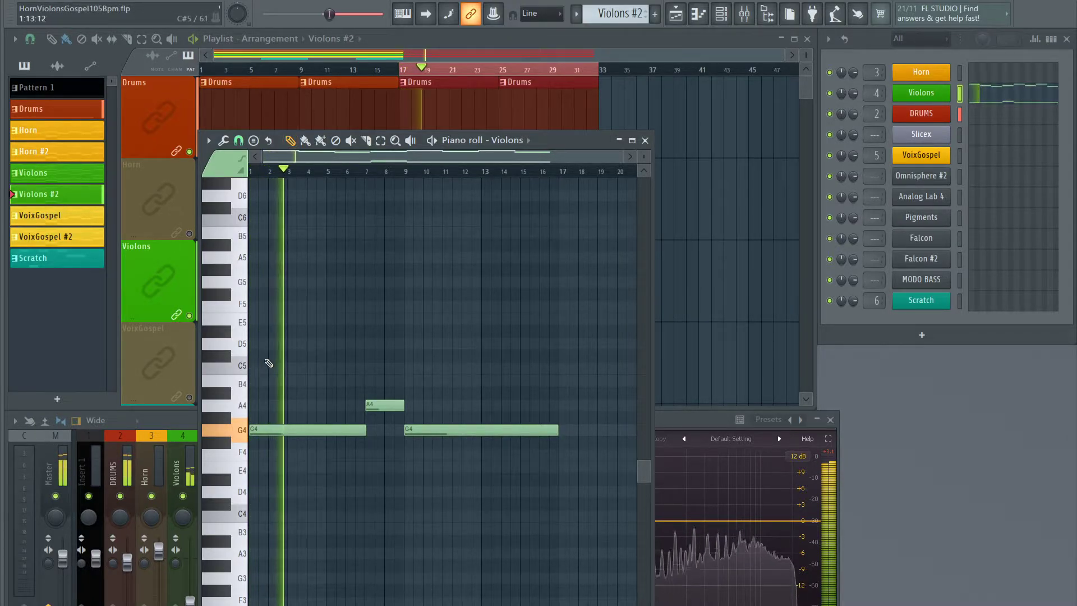
key("space")
key("space")
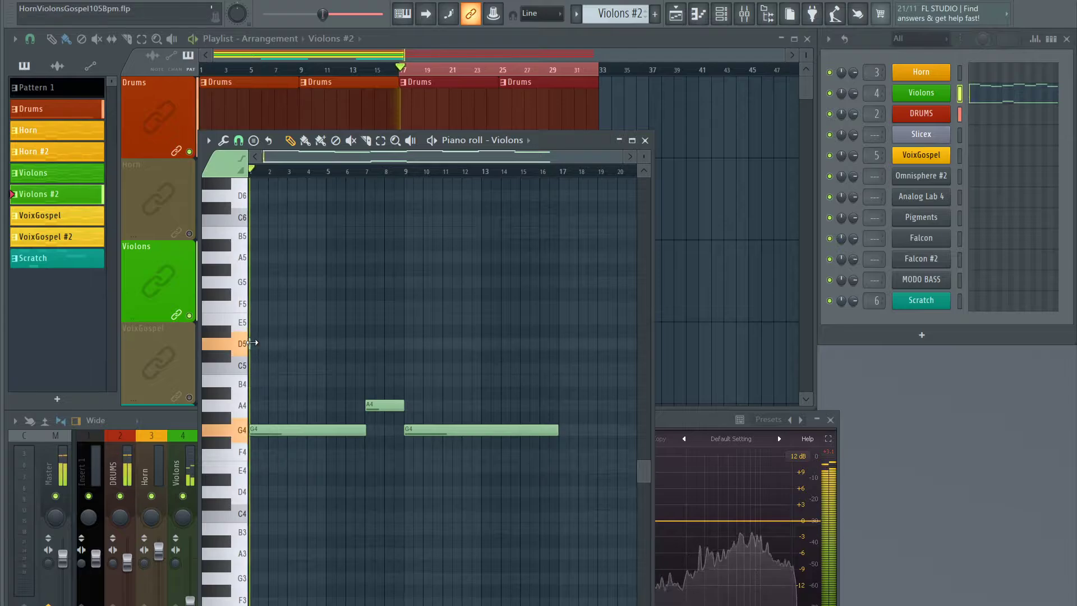
Try a D5 note at bar 1 of Violons #2 at pitches C5 and B4, with an E5 note at bar 2
scroll(279, 172, "up", 5)
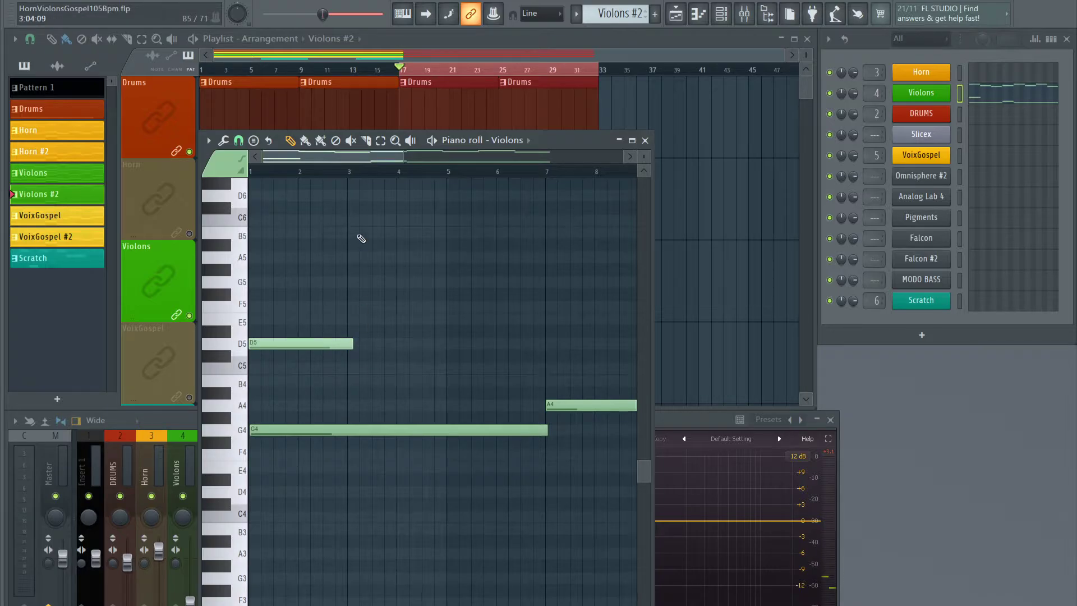
scroll(350, 175, "down", 5)
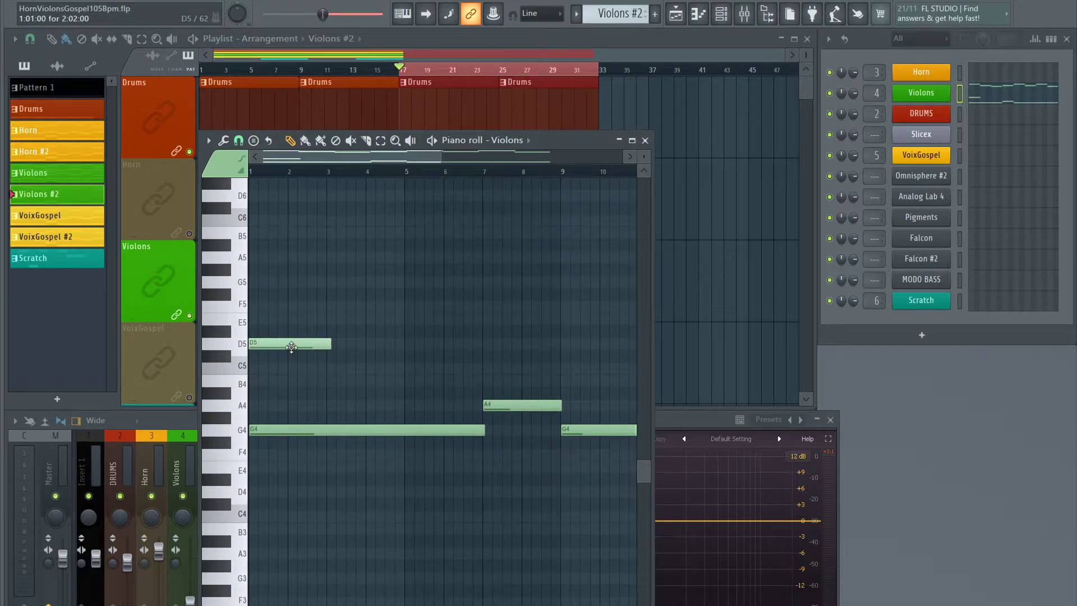
left_click_drag(280, 349, 277, 379)
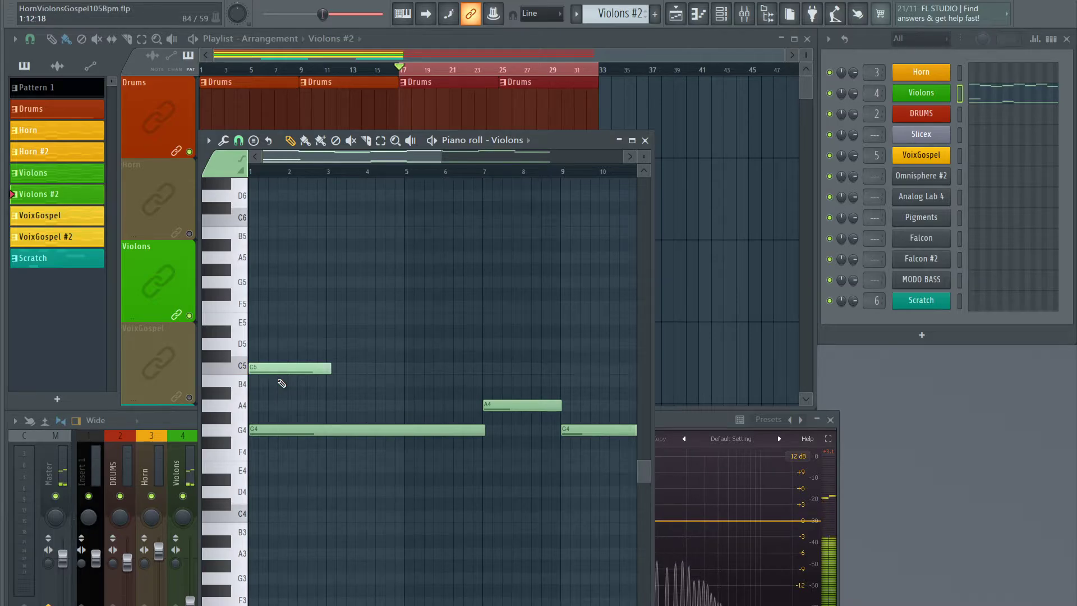
mouse_move(282, 368)
left_mouse_down()
mouse_move(280, 389)
mouse_move(281, 380)
left_mouse_up()
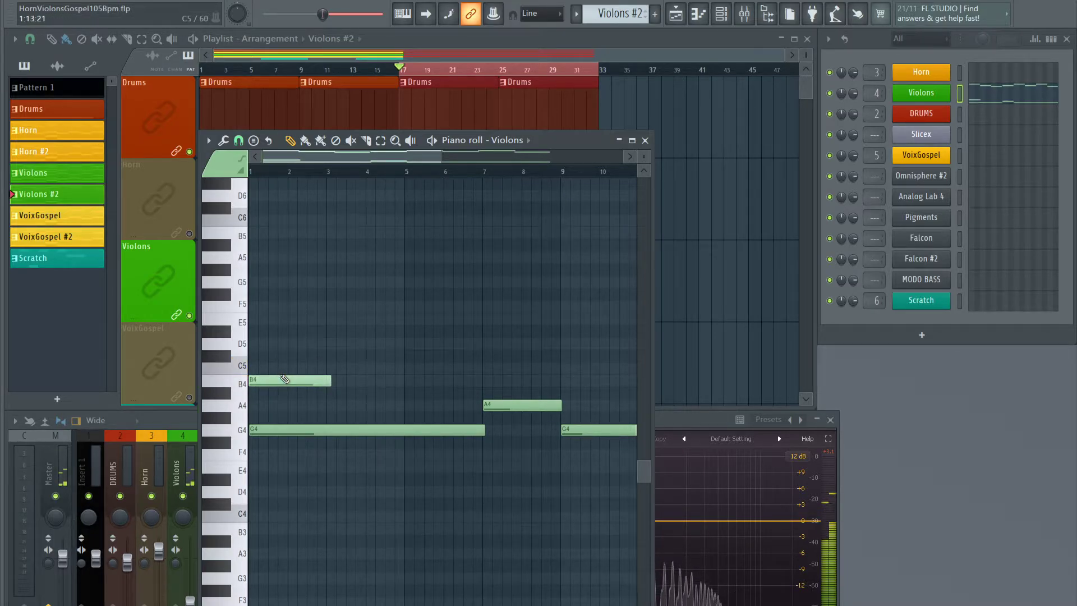
left_click(282, 377)
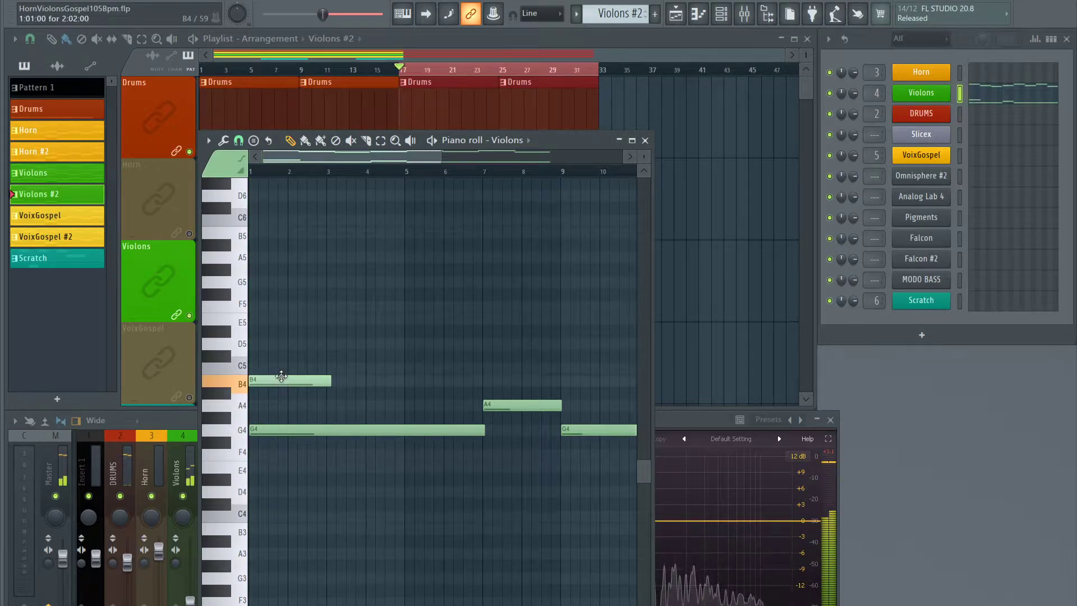
left_click_drag(282, 376, 279, 341)
key("space")
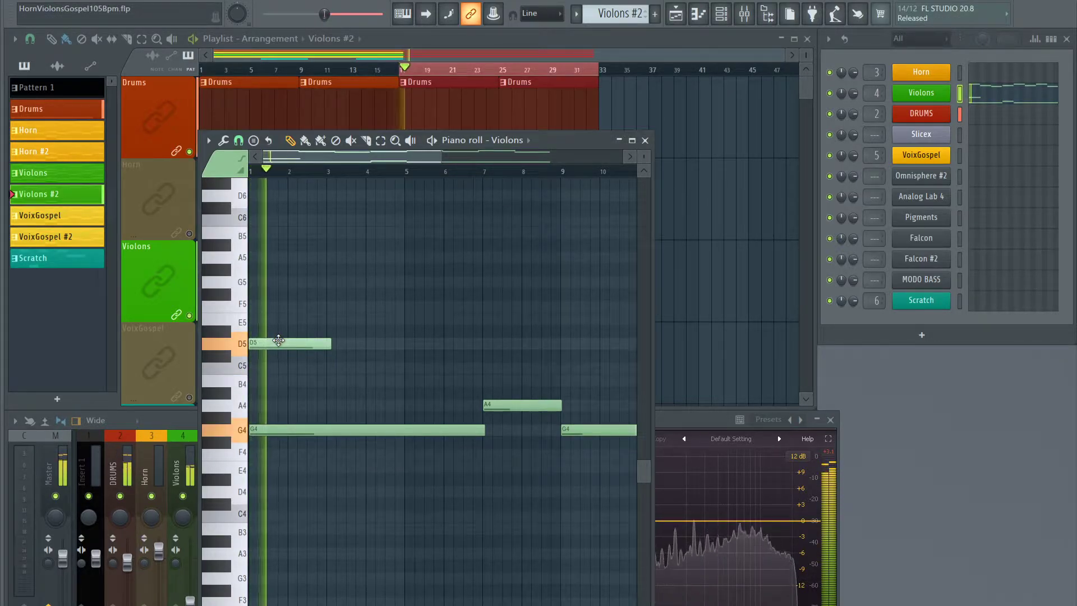
key("space")
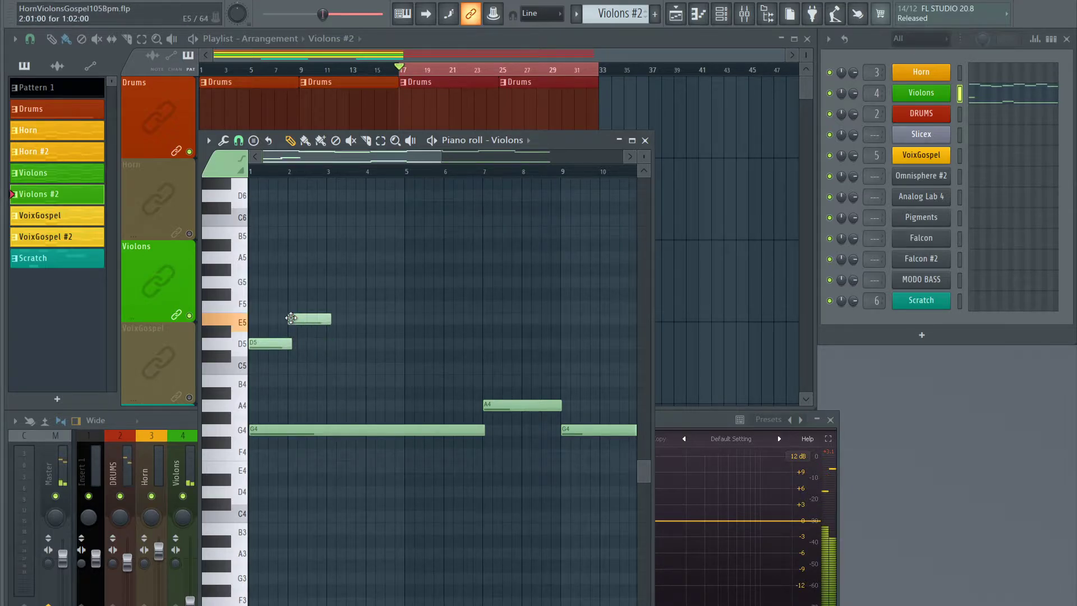
key("space")
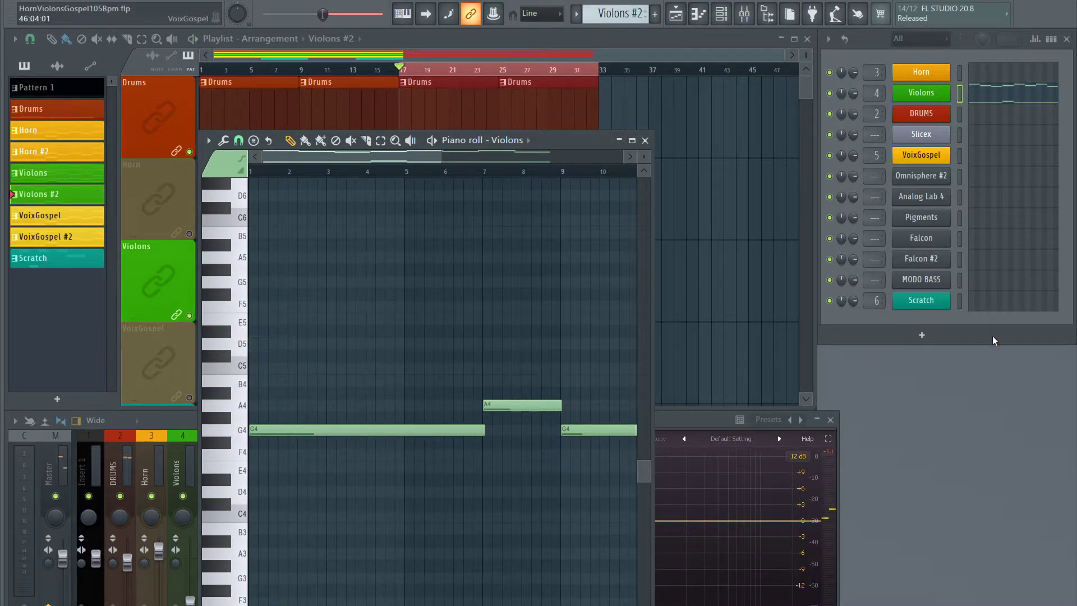
Play the section from bar 17 repeatedly and try out melody notes between B4 and G5 over the low Violons #2 line
key("space")
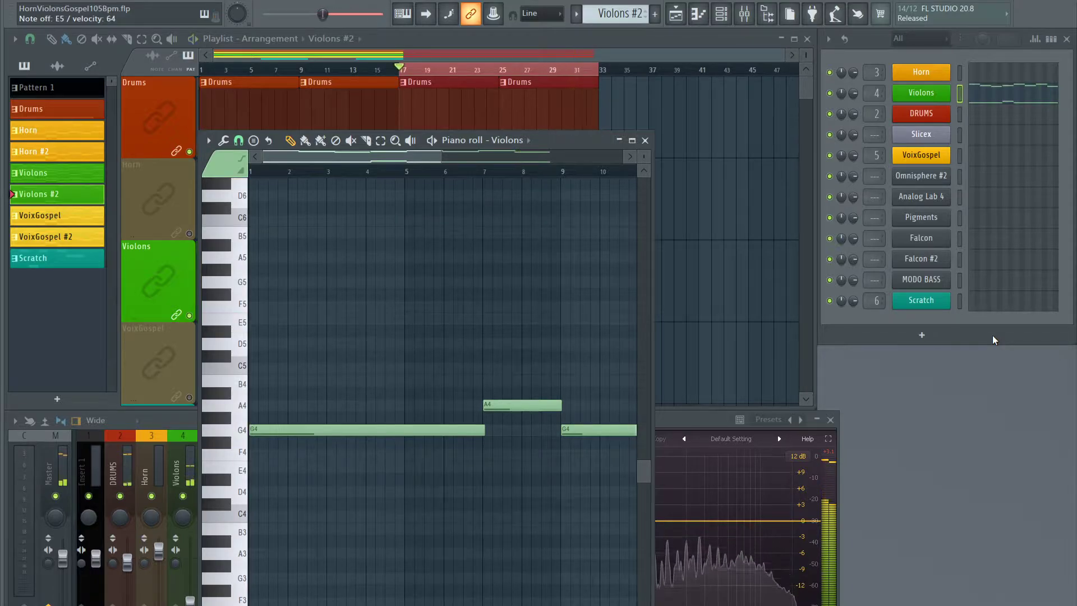
key("space")
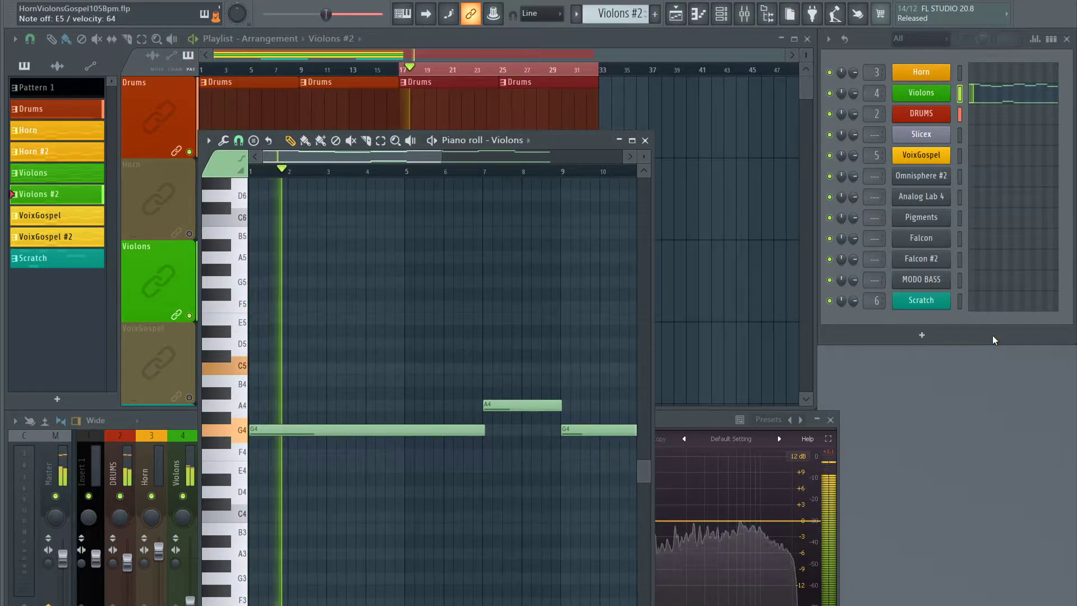
key("space")
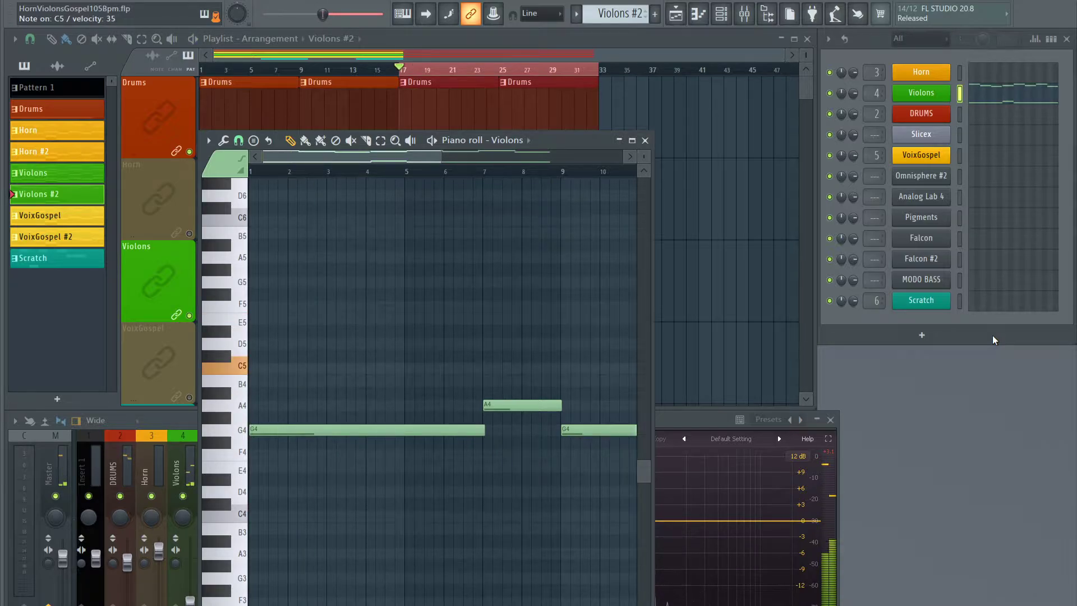
key("space")
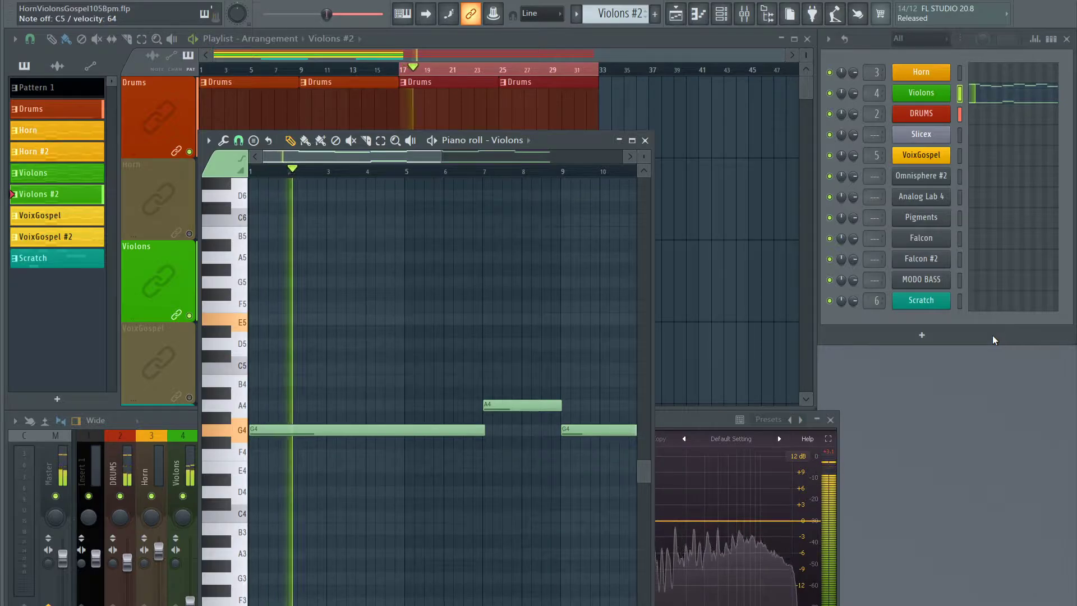
key("space")
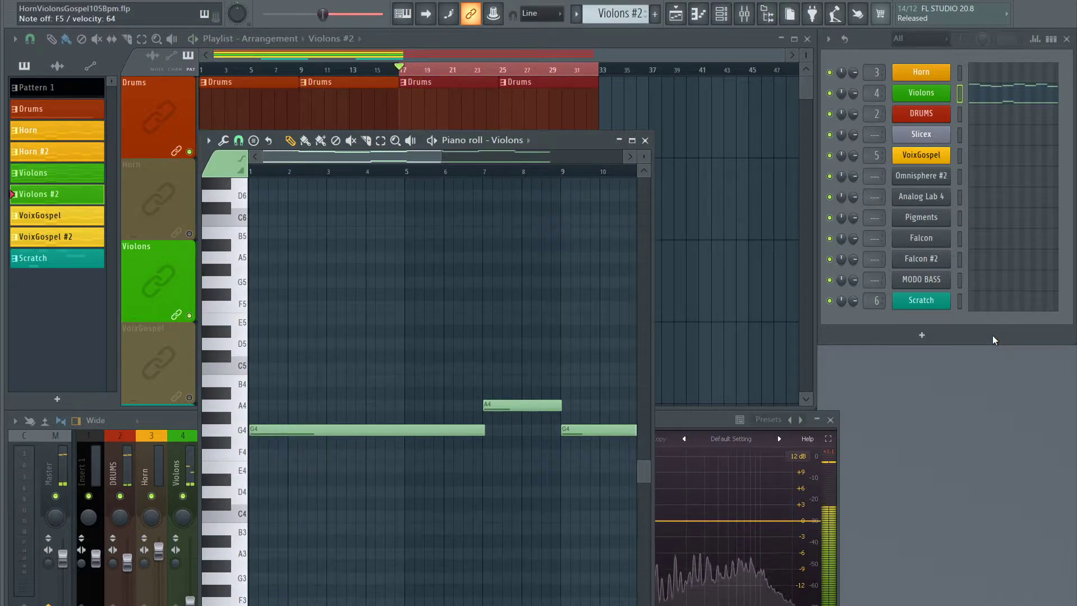
key("space")
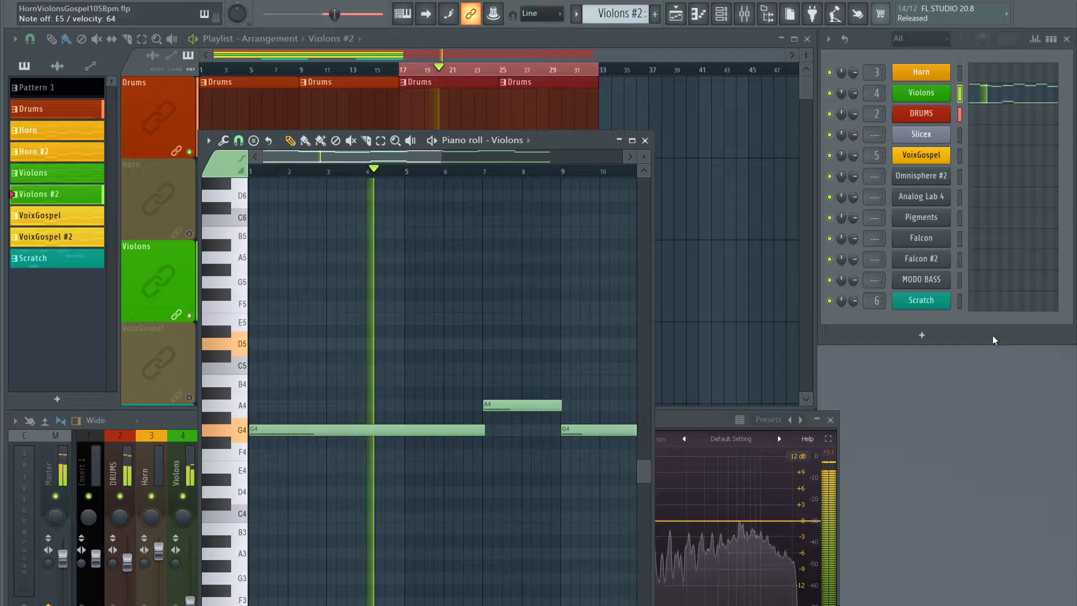
key("space")
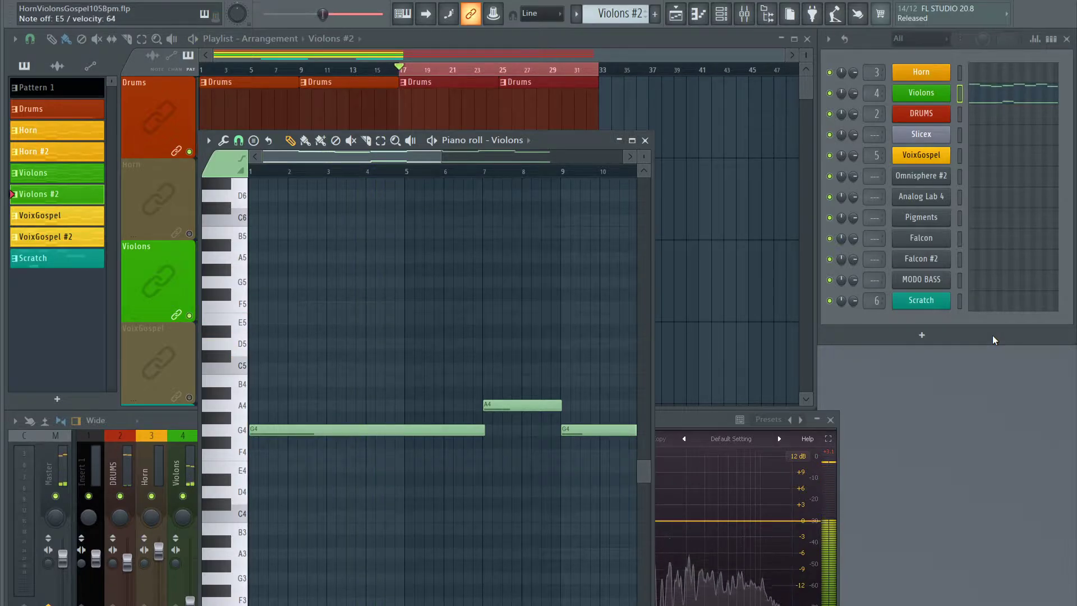
scroll(360, 278, "up", 3)
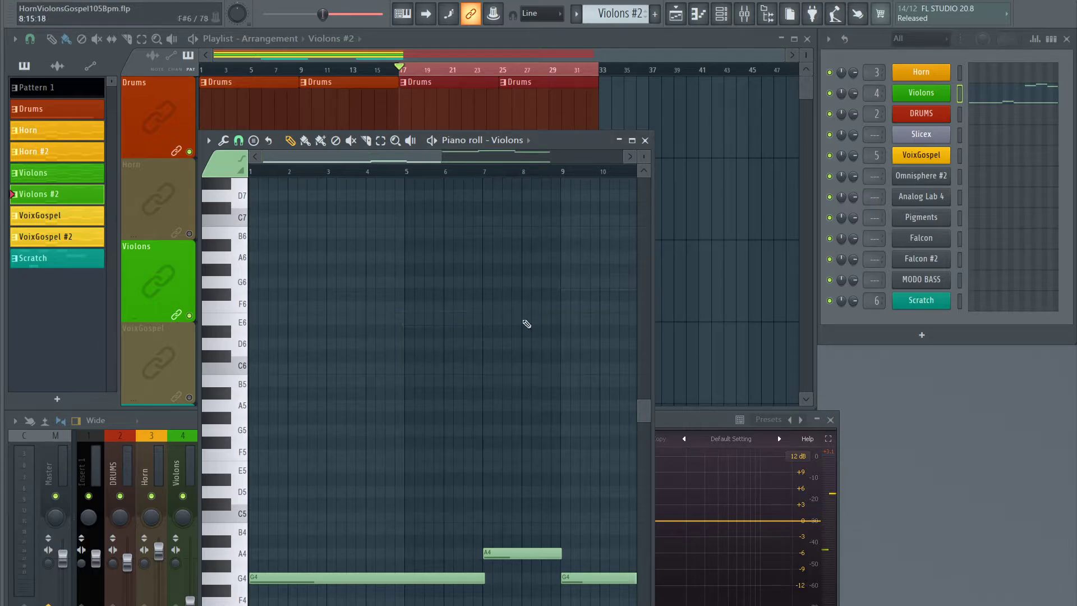
scroll(398, 423, "down", 3)
key("space")
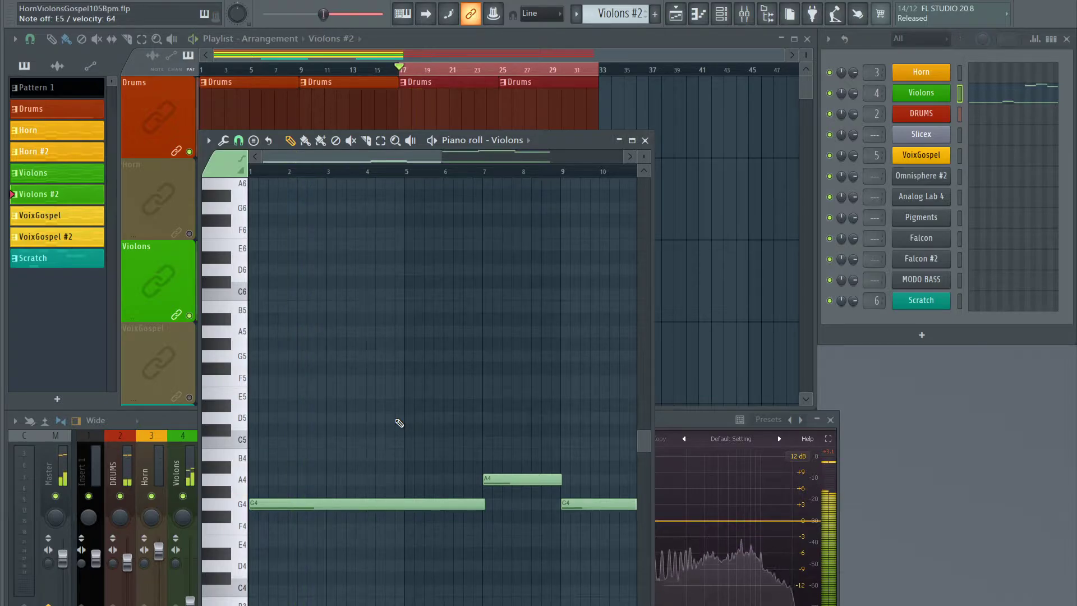
key("space")
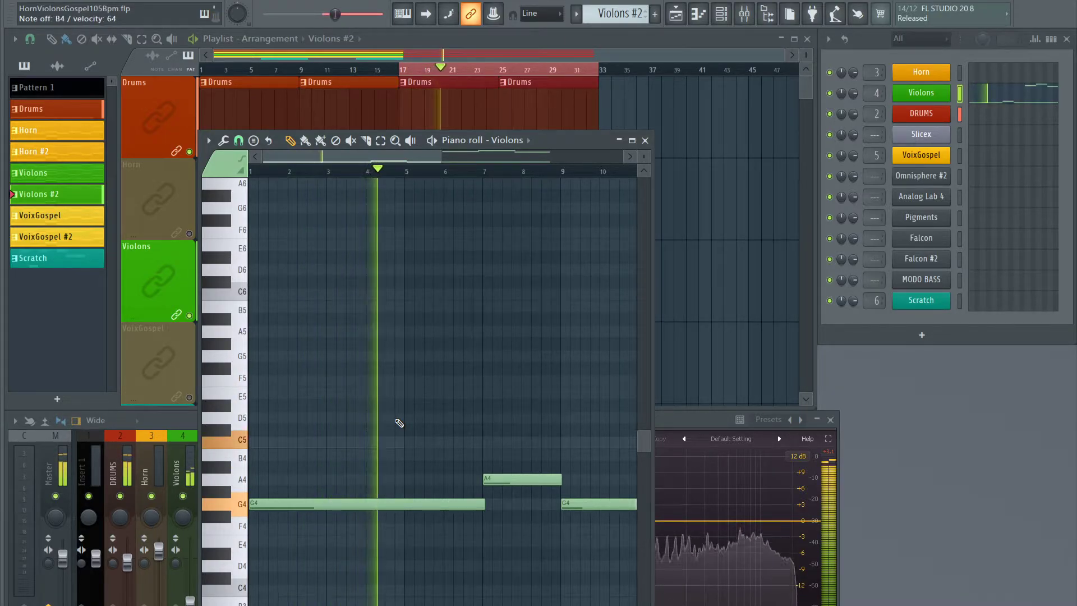
key("space")
key("space")
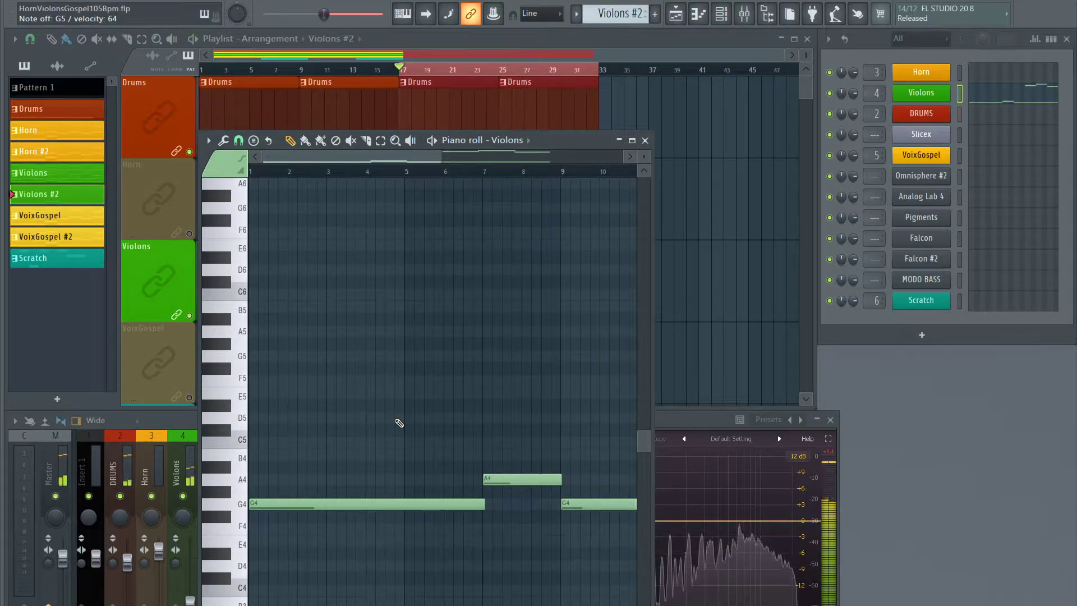
Rehearse the new melody live over the full 16-bar Violons #2 line, including the A4 passage at bar 7
scroll(465, 178, "down", 2)
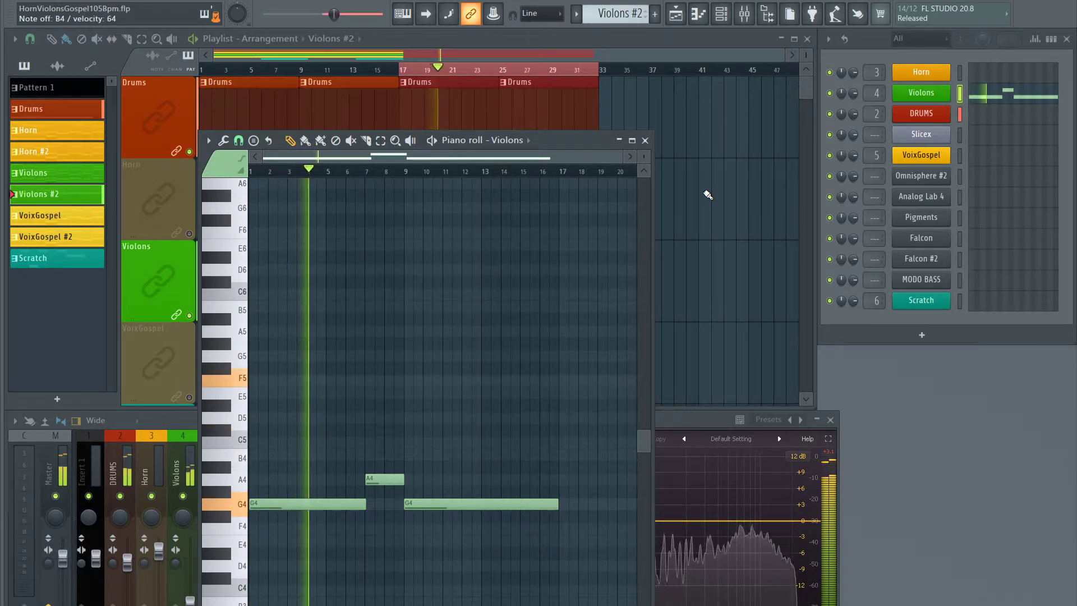
key("space")
key("space")
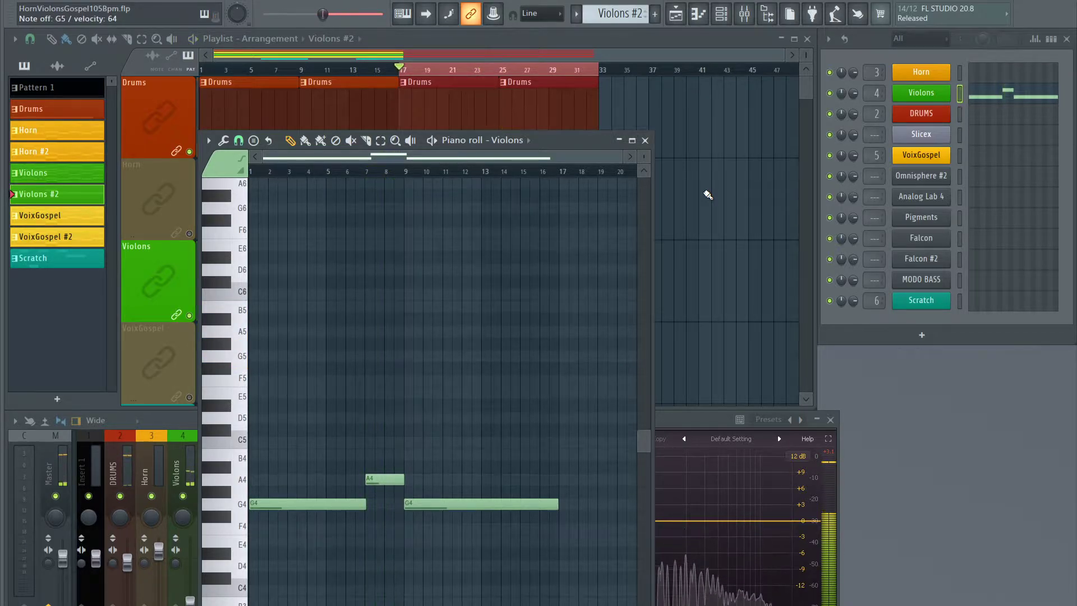
key("space")
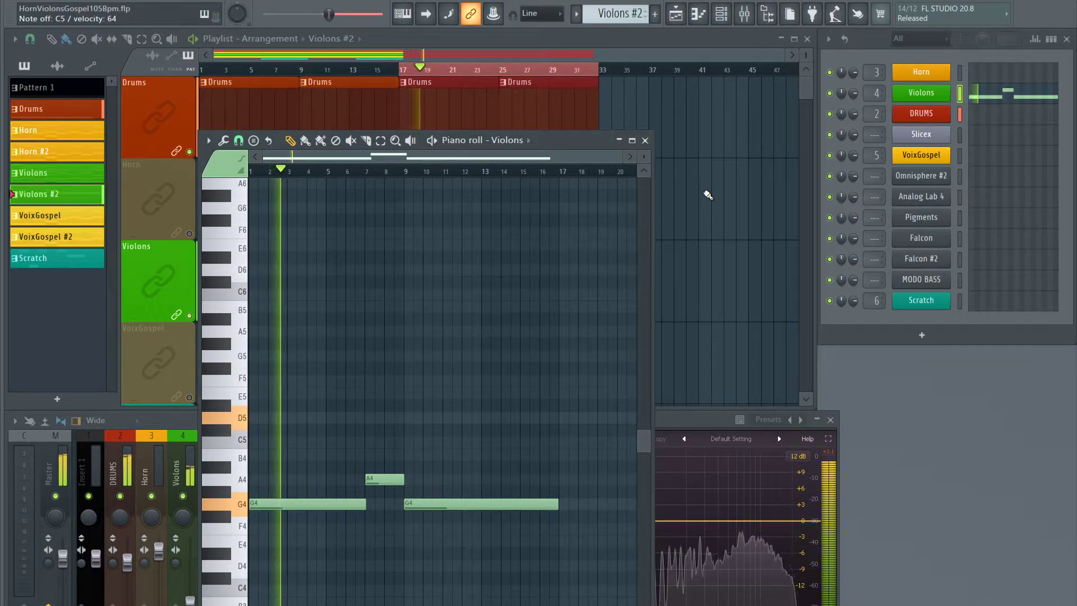
key("space")
key("space")
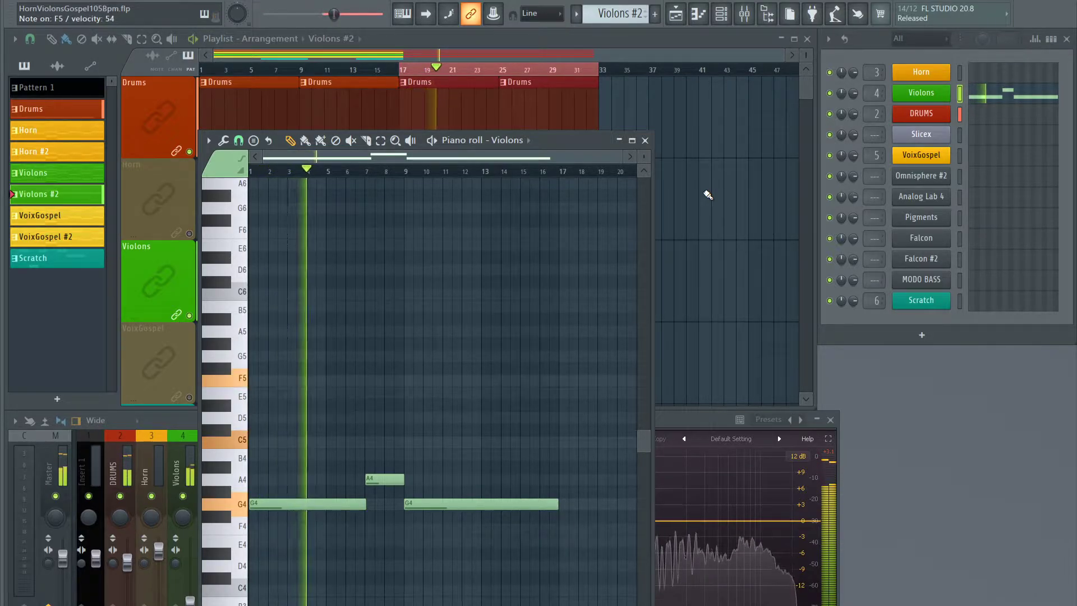
key("space")
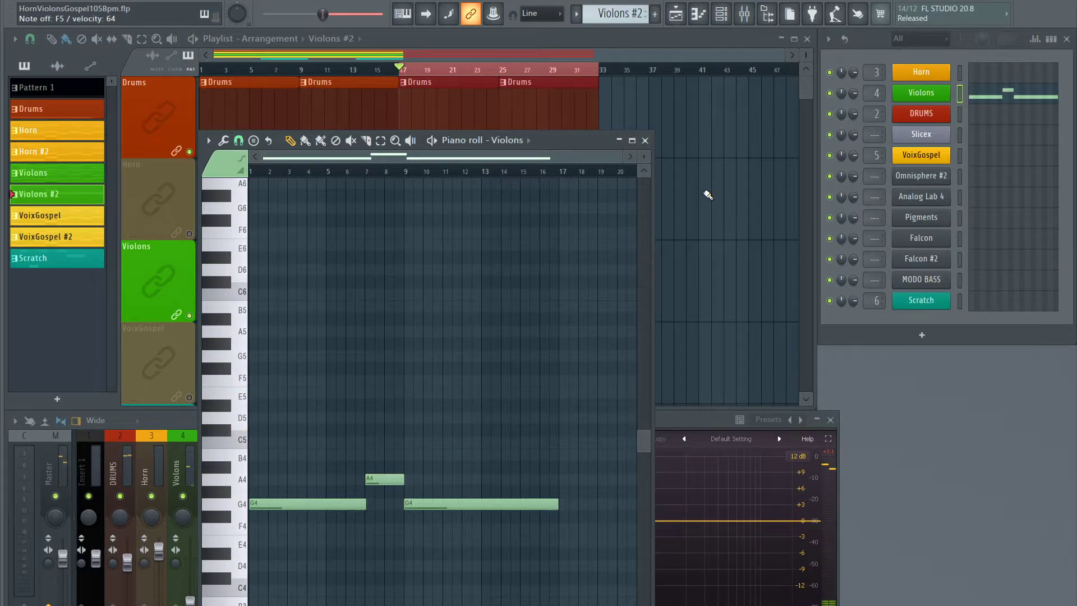
key("space")
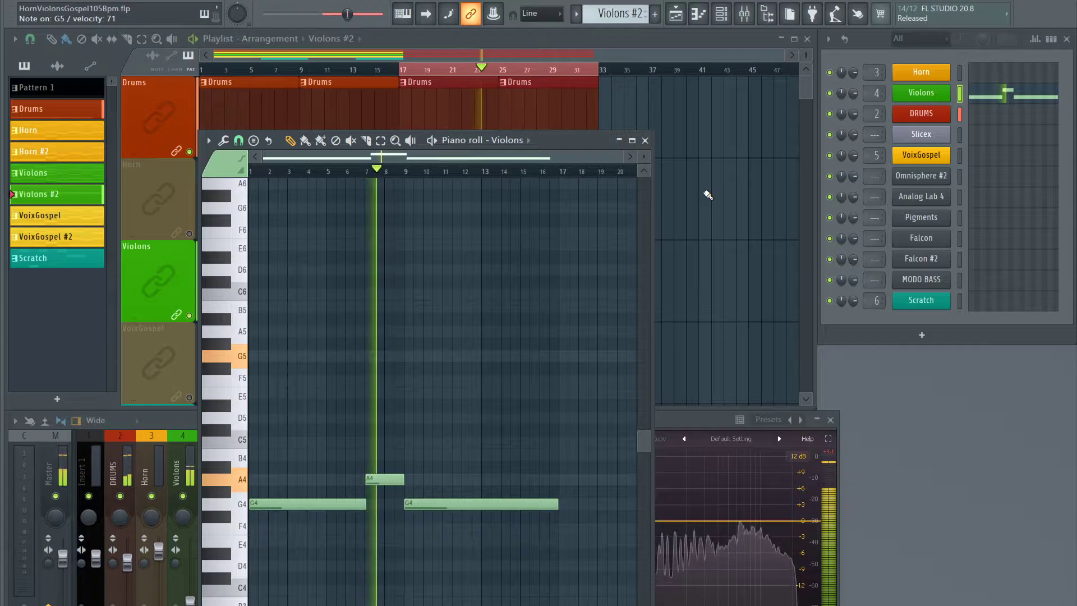
key("space")
key("space")
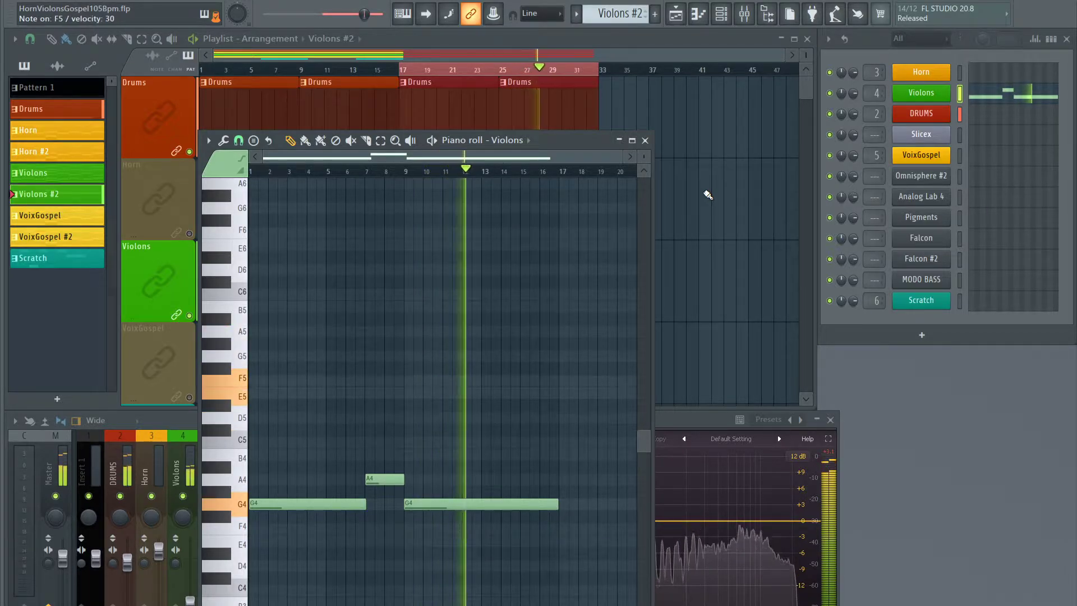
key("space")
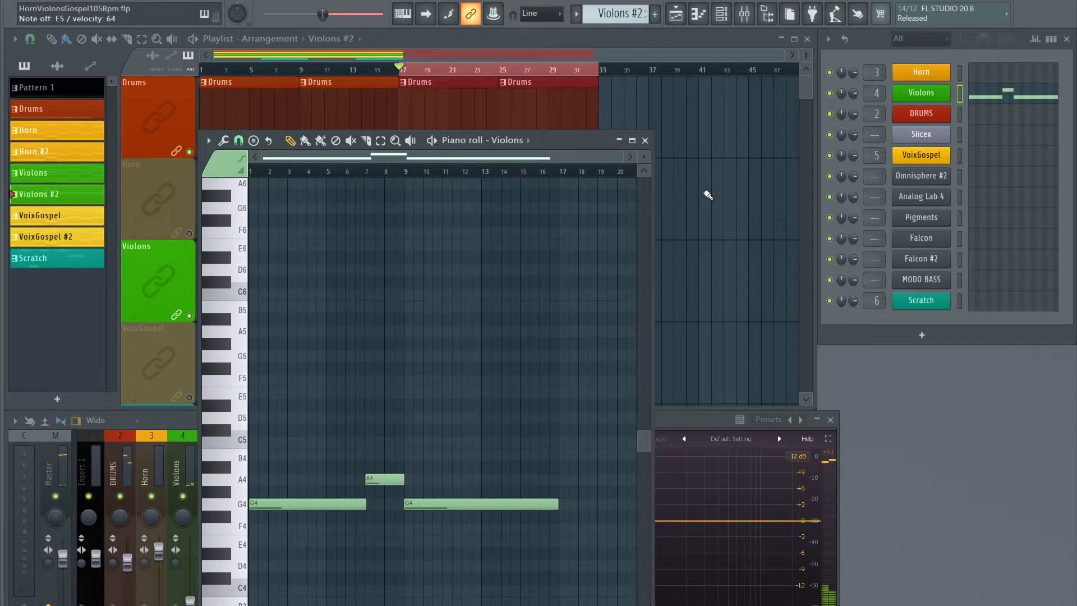
key("space")
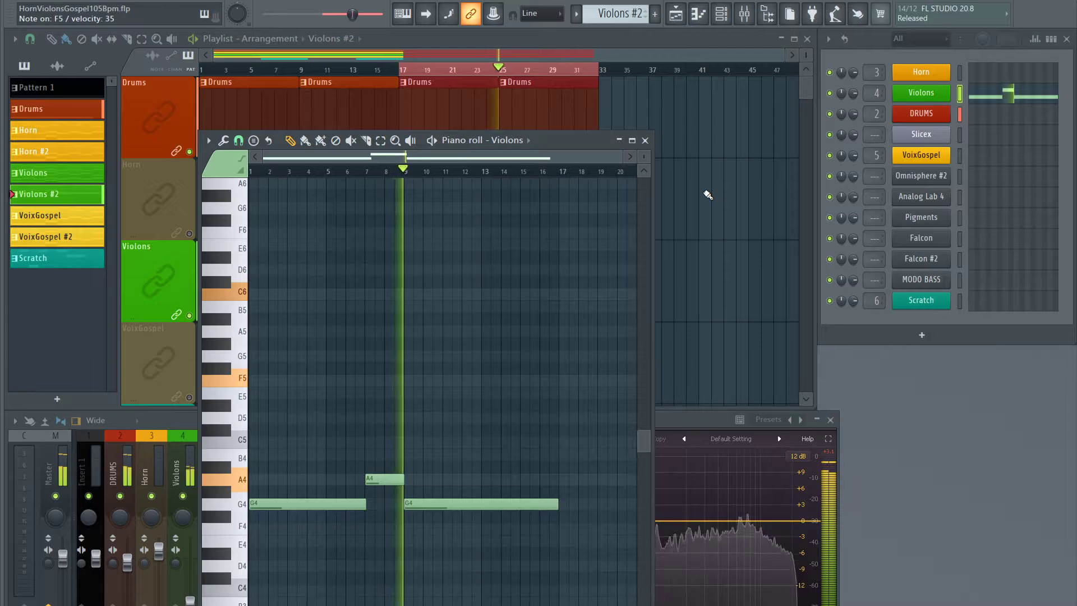
Try recording a take of the new melody at the start of Violons #2, and undo it
key("ctrl+s")
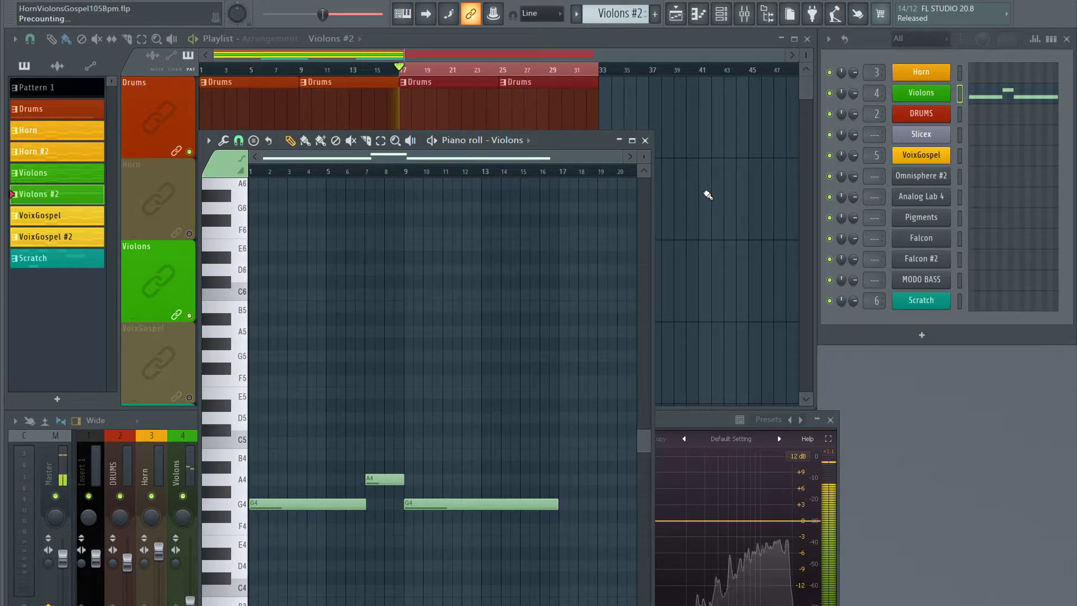
key("space")
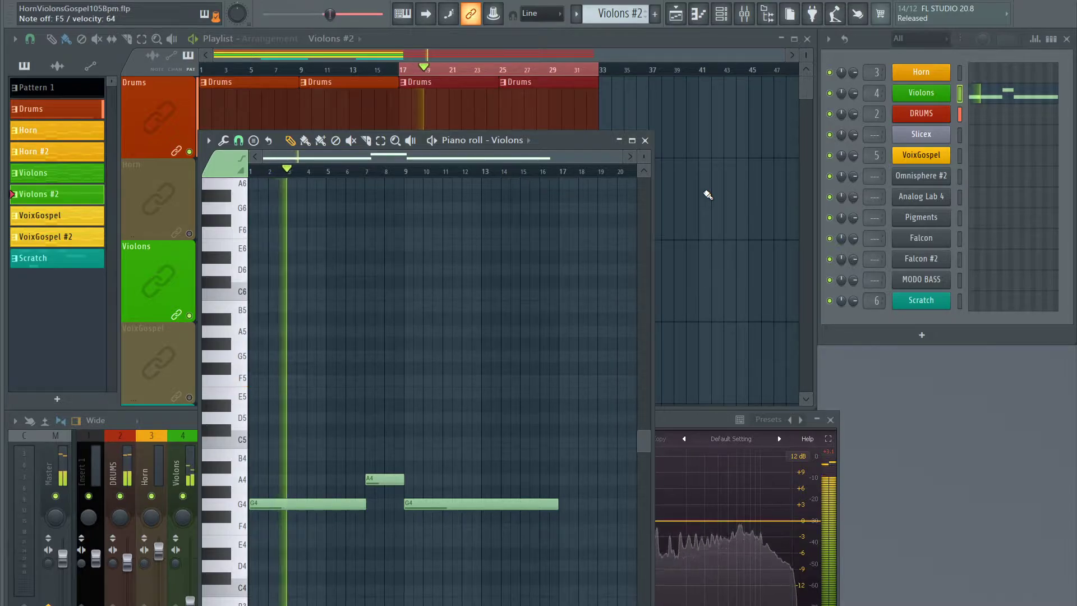
key("space")
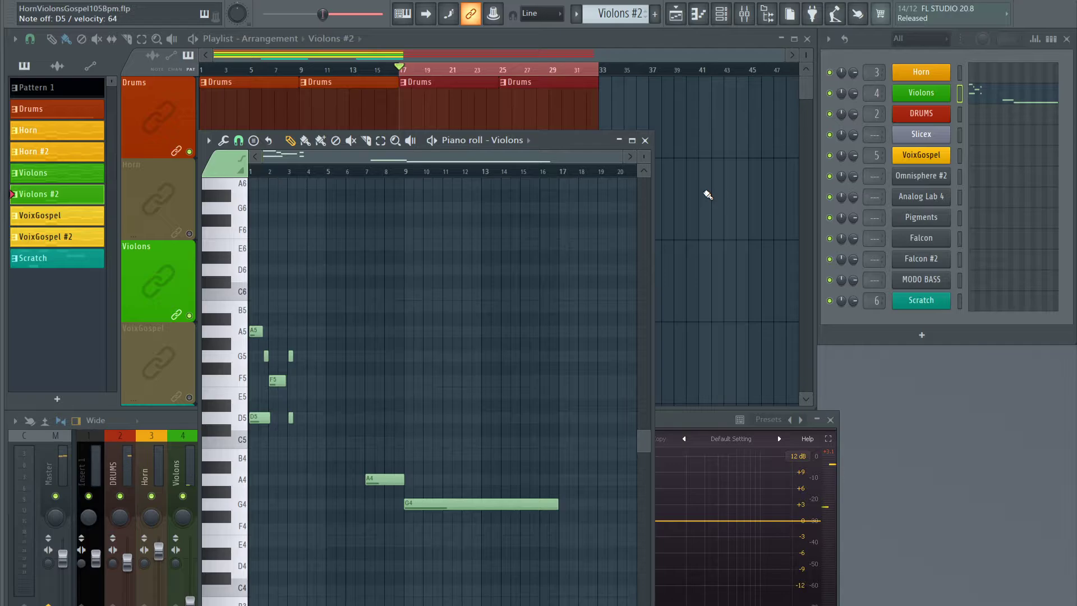
key("ctrl+z")
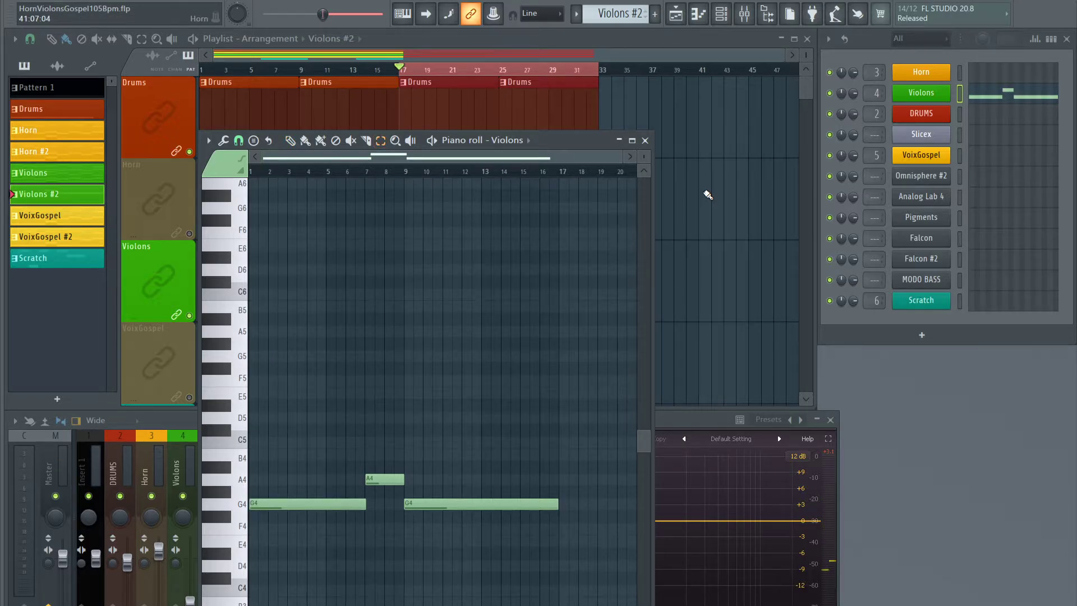
Rehearse the melody again and record it live into bars 1 to 8 of Violons #2, using notes from C5 to B5
key("space")
key("space")
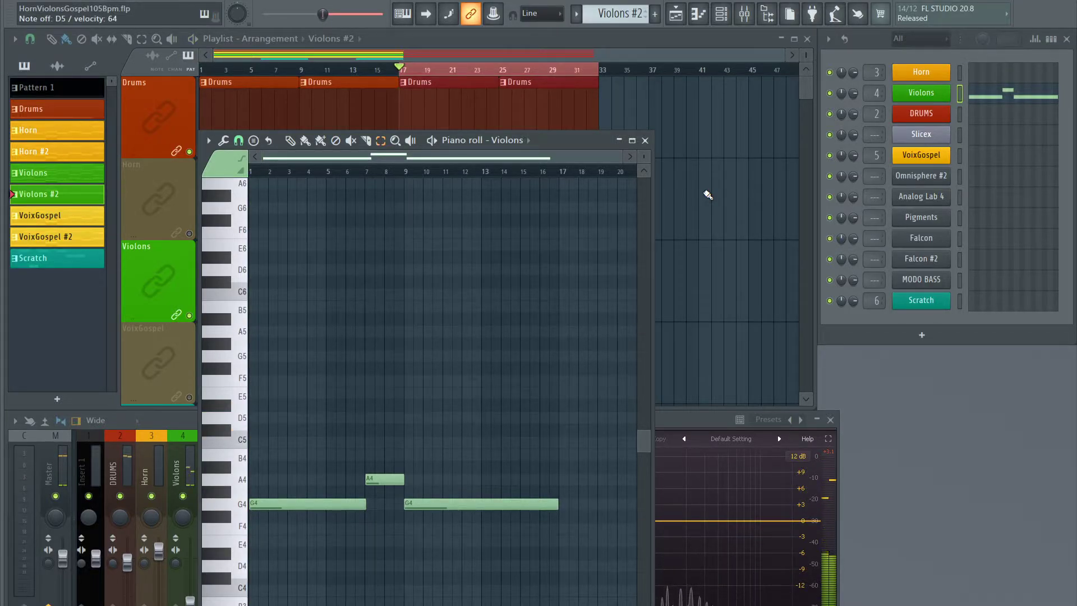
key("space")
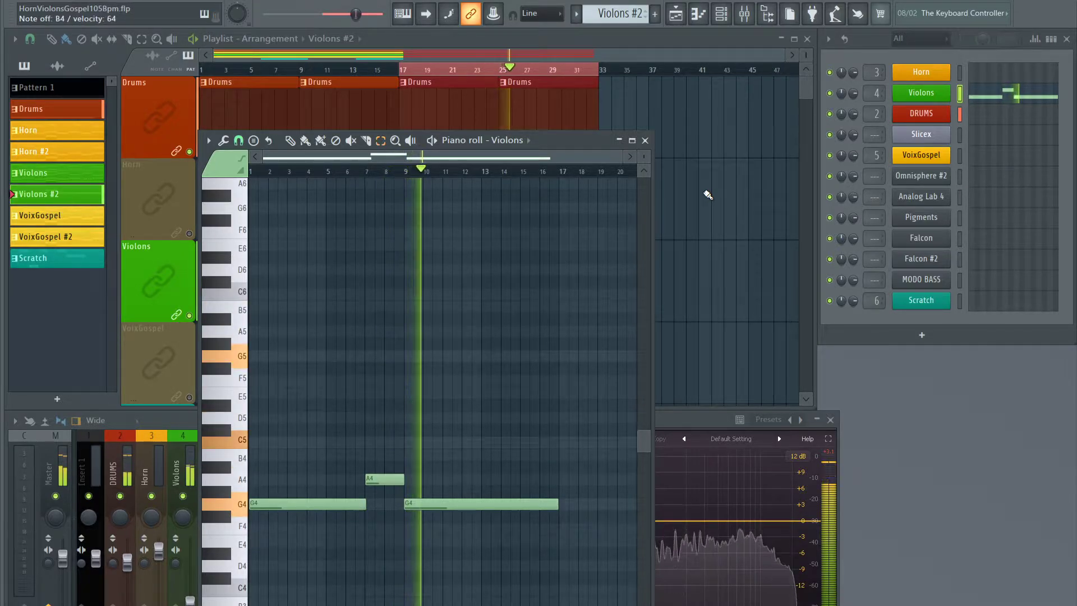
key("space")
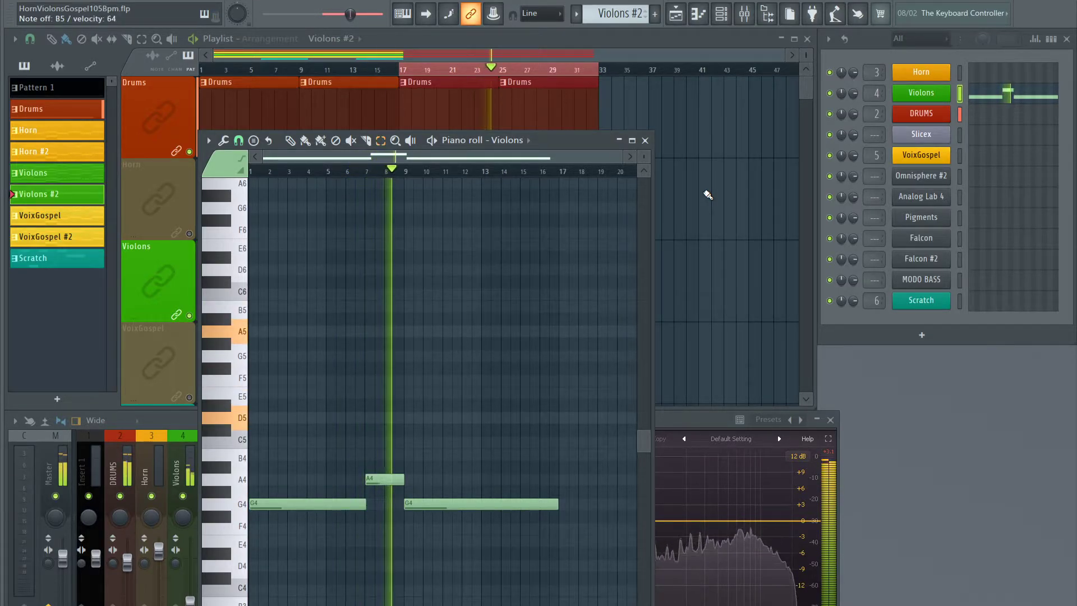
key("space")
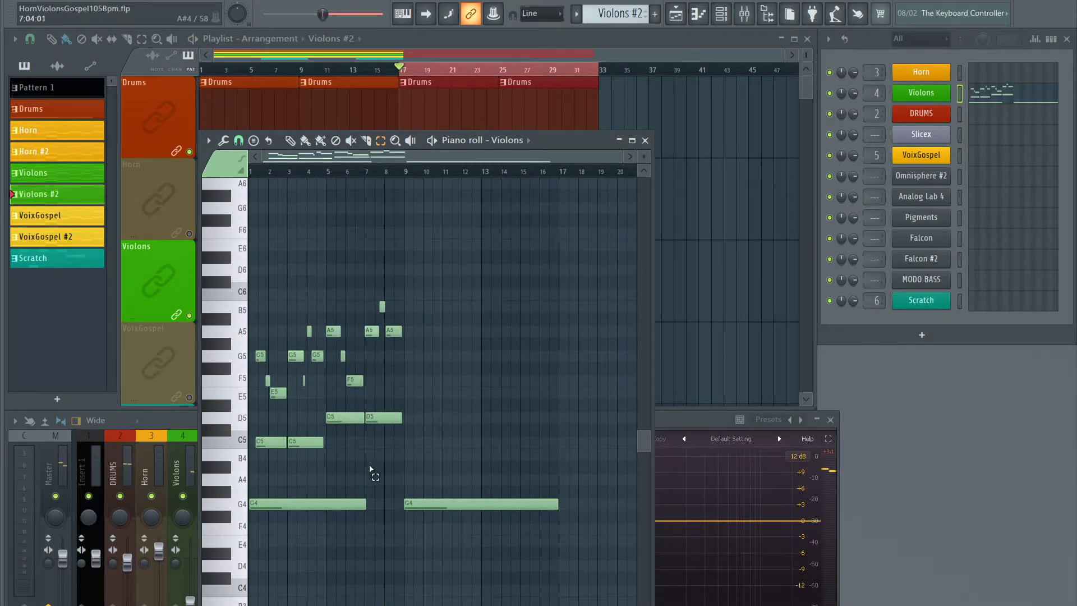
Redraw the two-bar A4 note at bar 7 of Violons #2 and audition the recorded take
left_click(372, 478)
key("space")
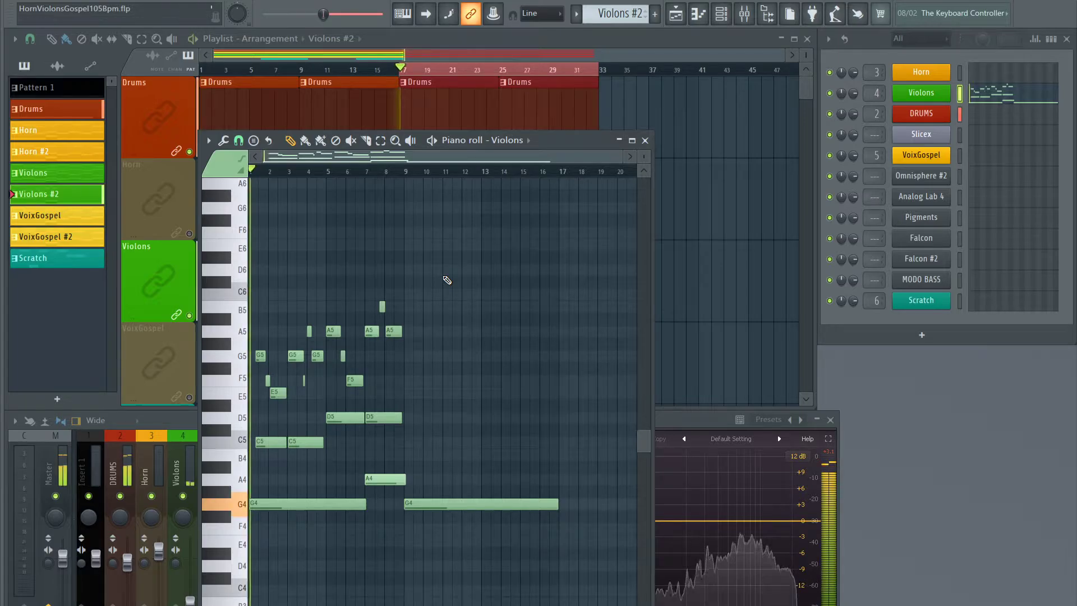
key("space")
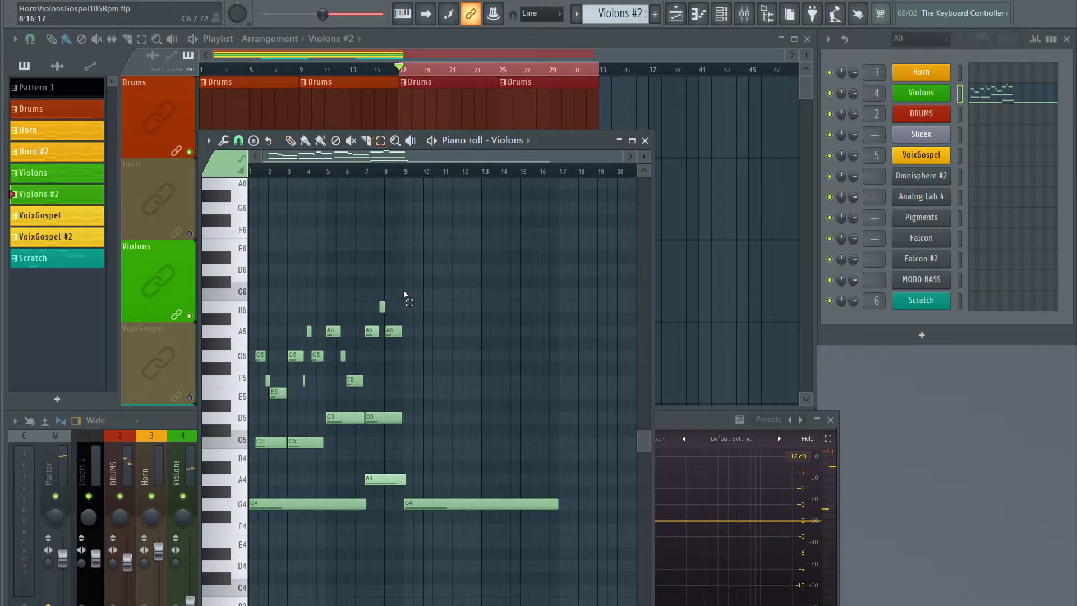
Select all recorded notes from C5 upward, shift them earlier with snapping off so they start at bar 1, and audition the alignment
left_click_drag(405, 276, 232, 453)
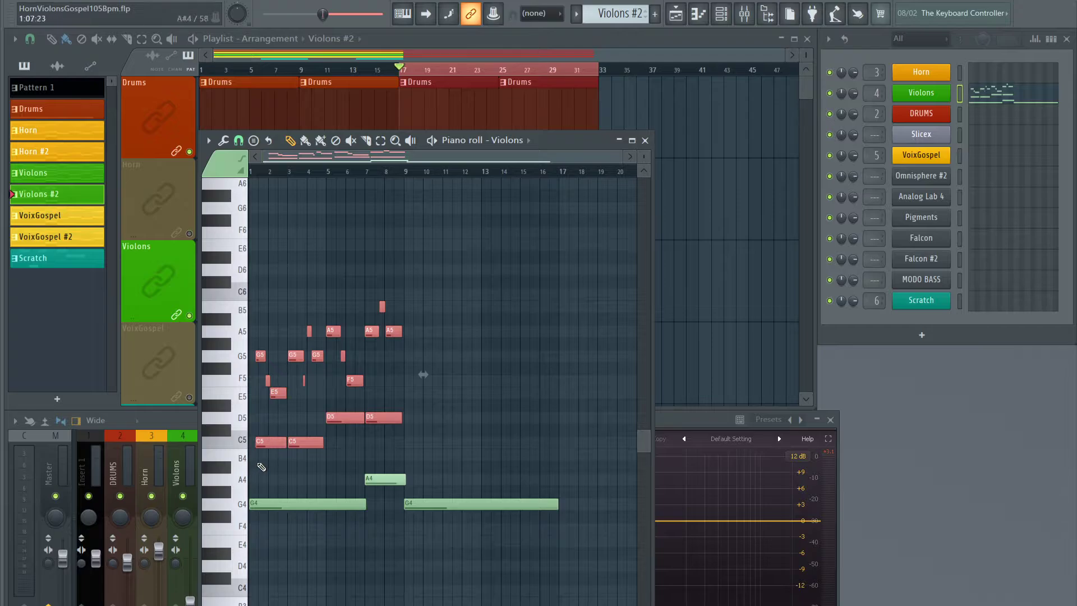
left_click_drag(260, 442, 256, 442)
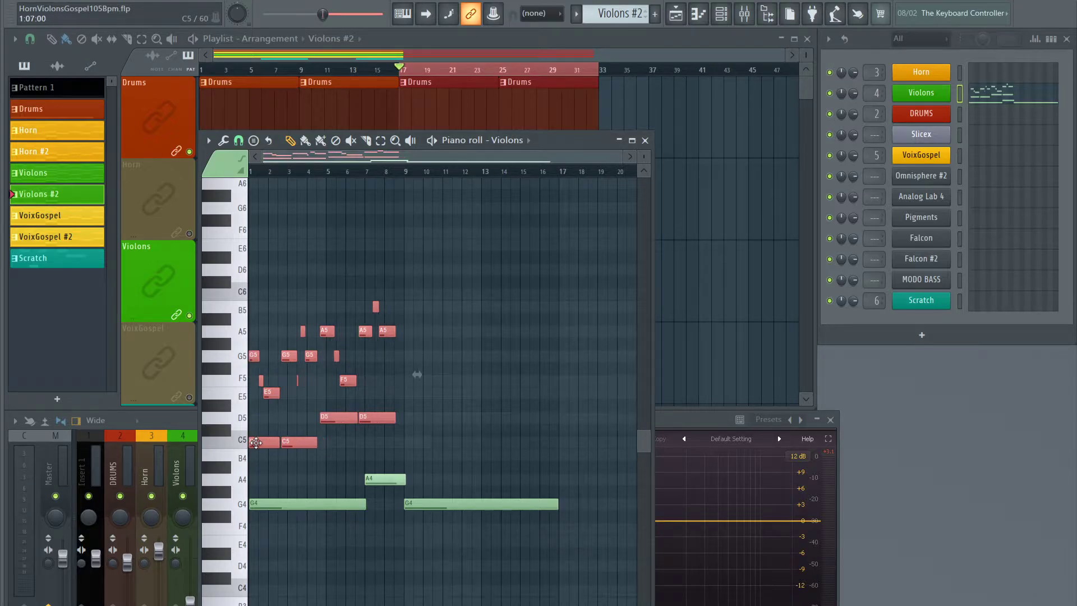
scroll(280, 177, "up", 5)
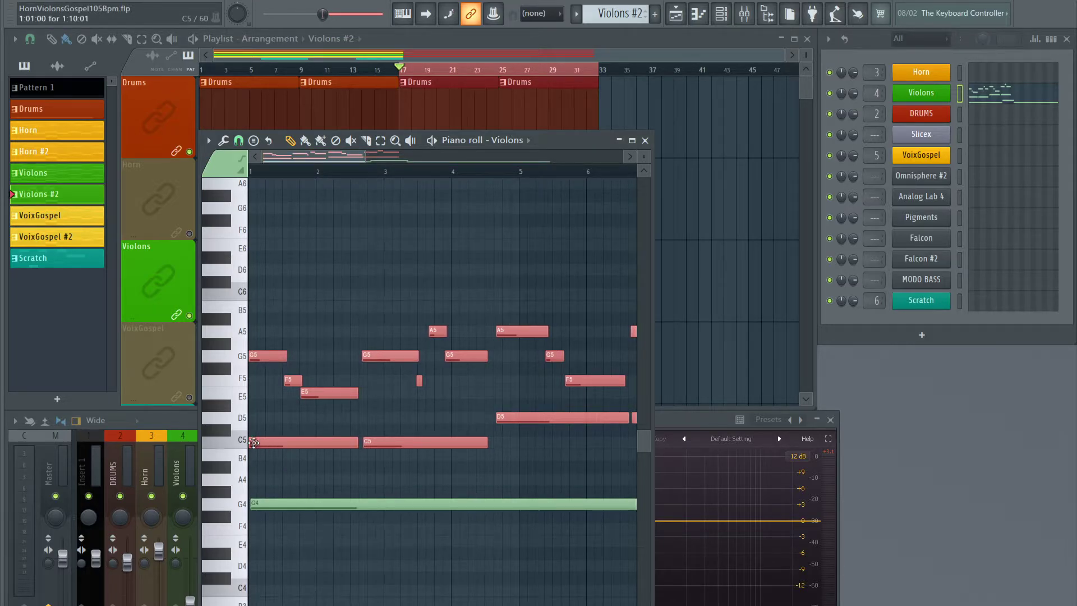
key("ctrl+d")
key("space")
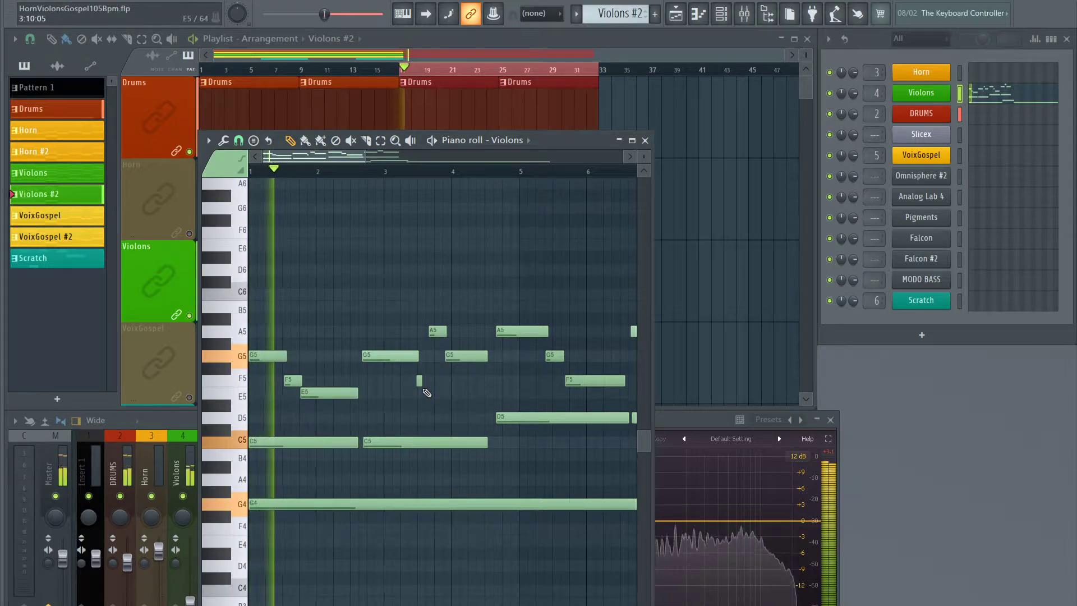
Extend the F5 note in bar 1 to the start of bar 2, move the following E5 note to begin there, and replay
key("space")
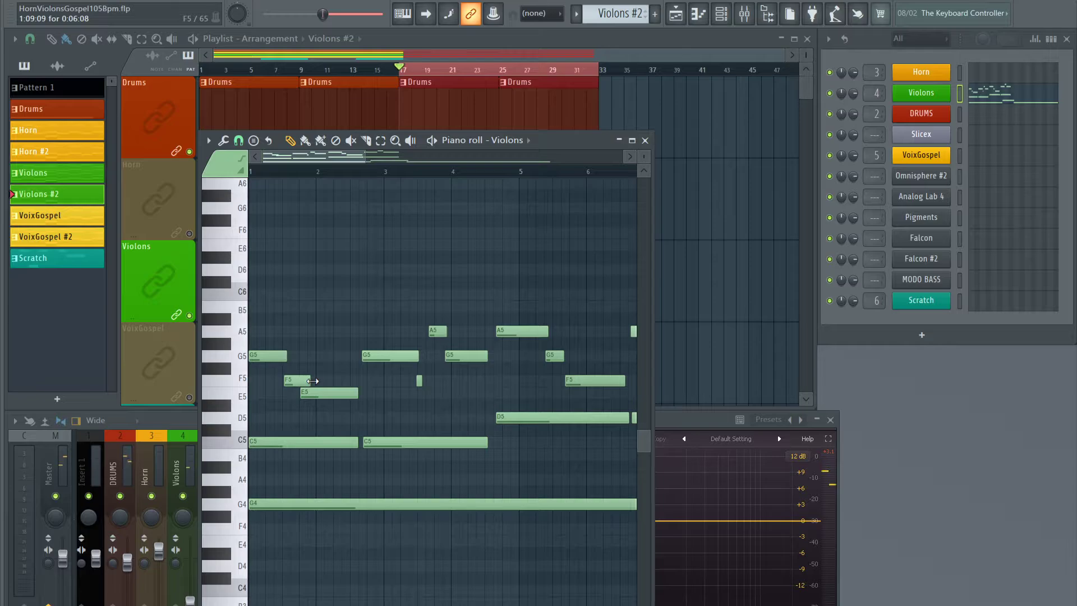
left_click_drag(324, 395, 344, 396)
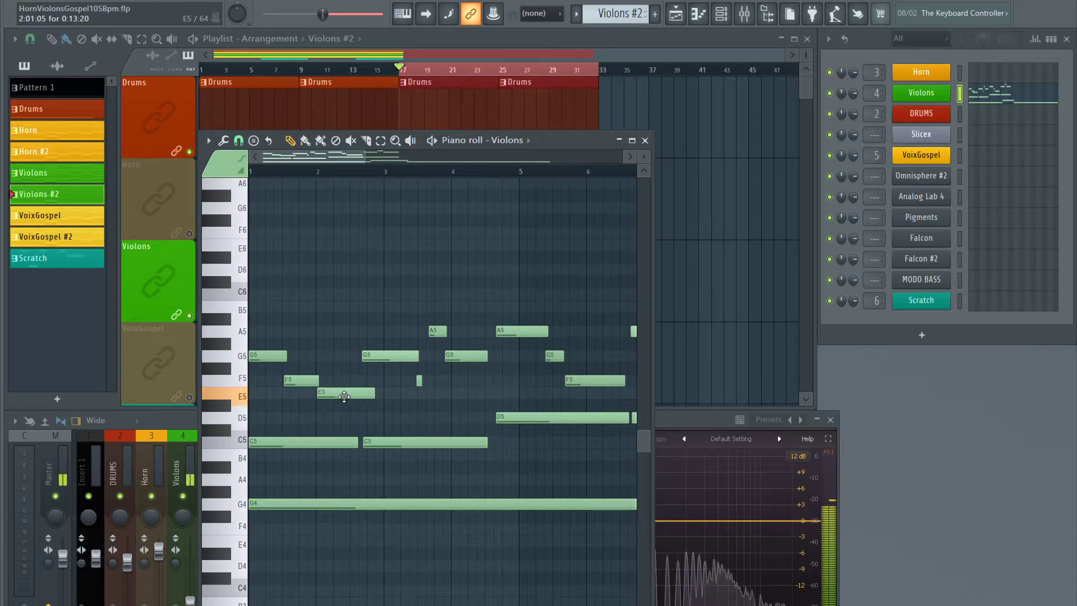
left_click(391, 356)
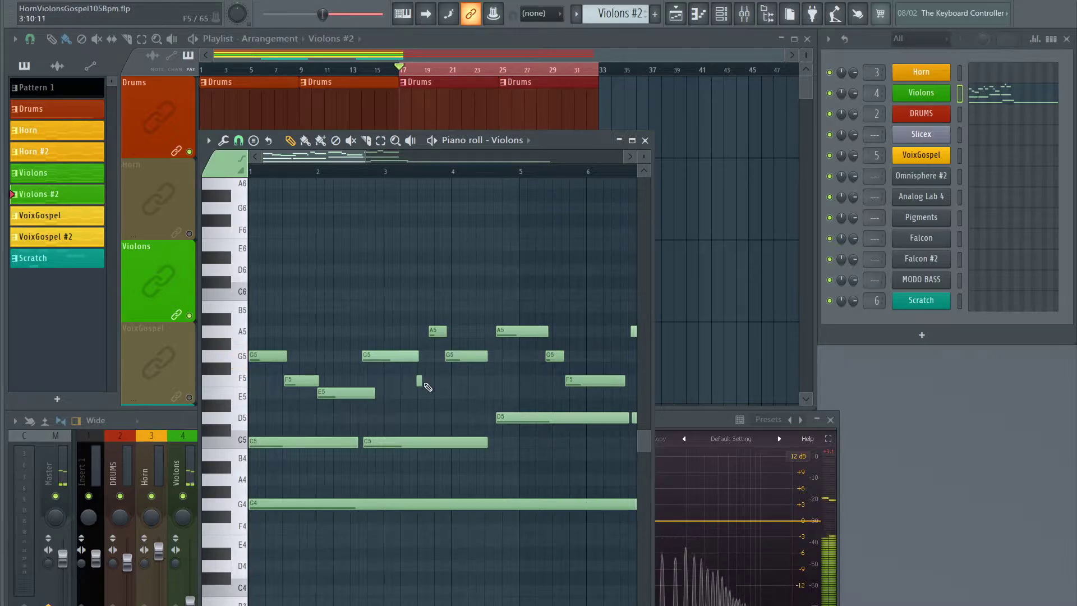
key("space")
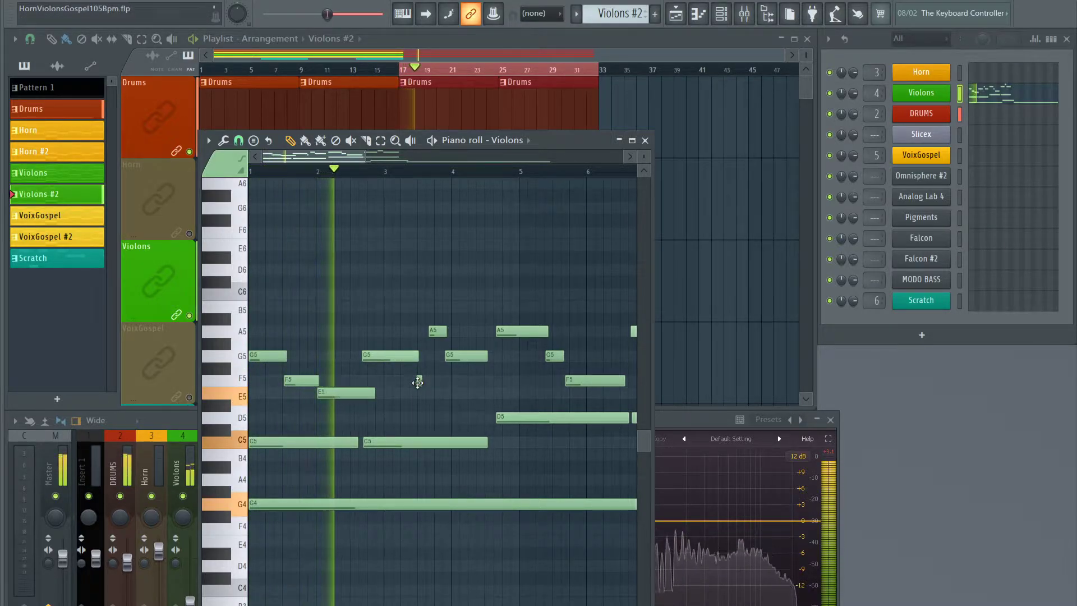
Stop playback and shift the second C5 note and the two G5 notes around bar 3 later in the Violons piano roll
key("space")
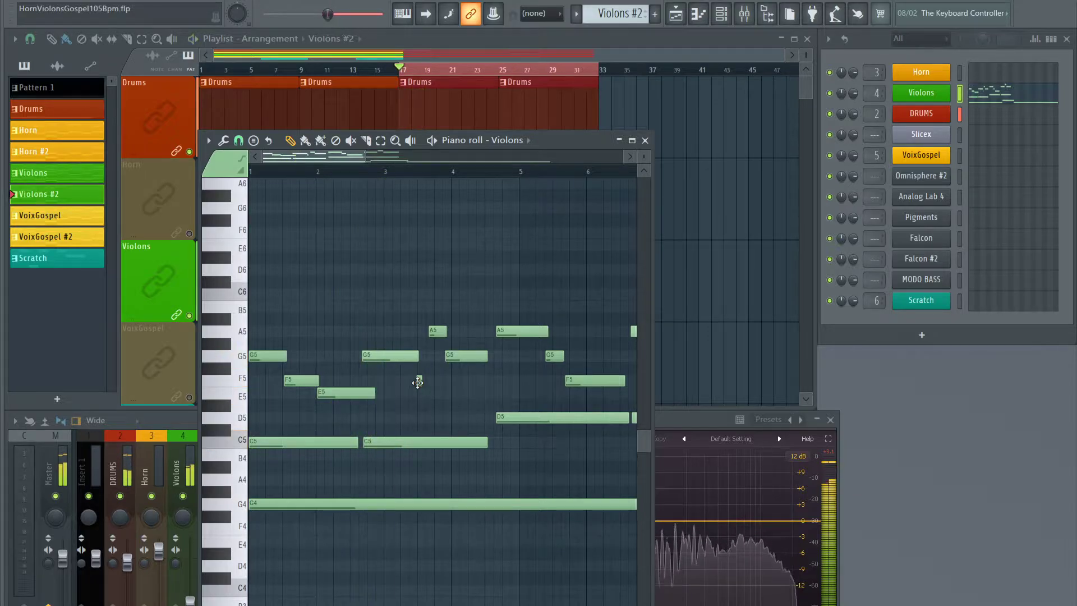
left_click_drag(405, 444, 427, 442)
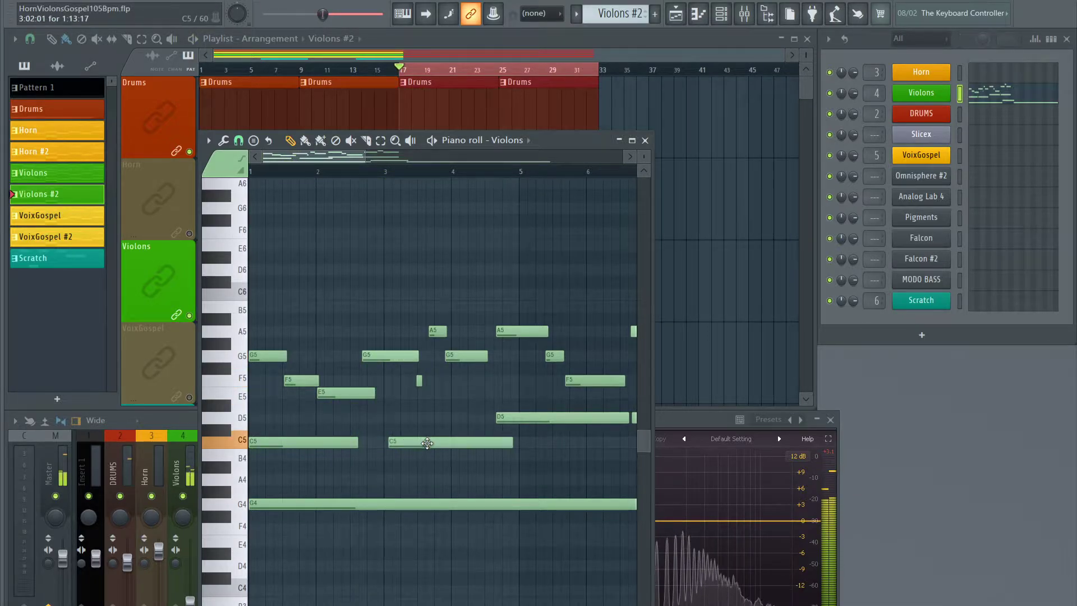
left_click_drag(391, 362, 412, 354)
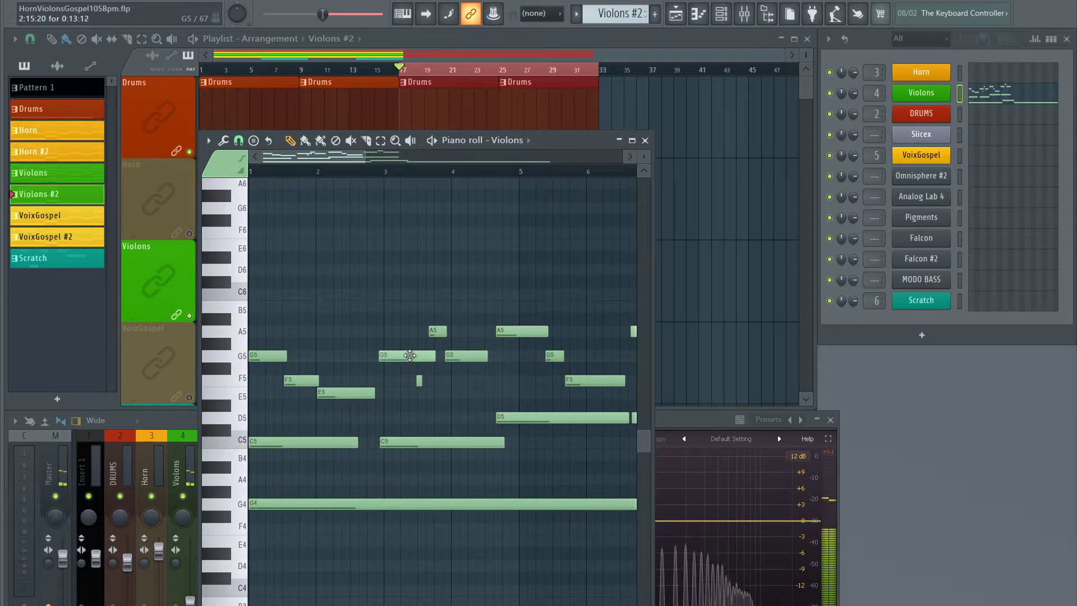
left_click_drag(409, 356, 413, 356)
left_click(461, 354)
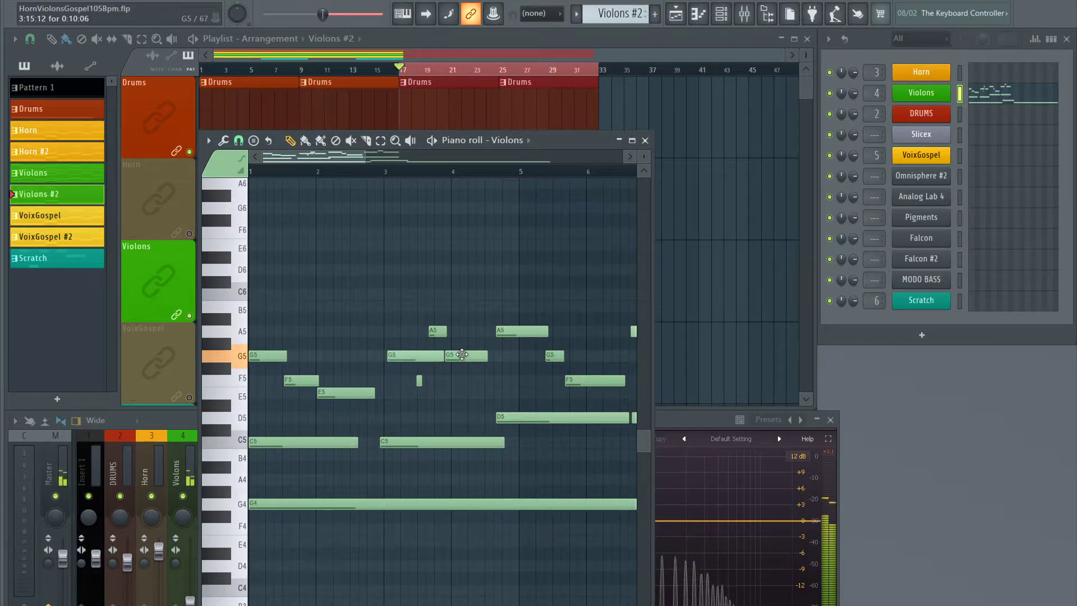
Replace the second C5 note and the G5 above it with notes starting exactly at 3:01:00, trimming the G5 to end before bar 4
left_click(395, 442)
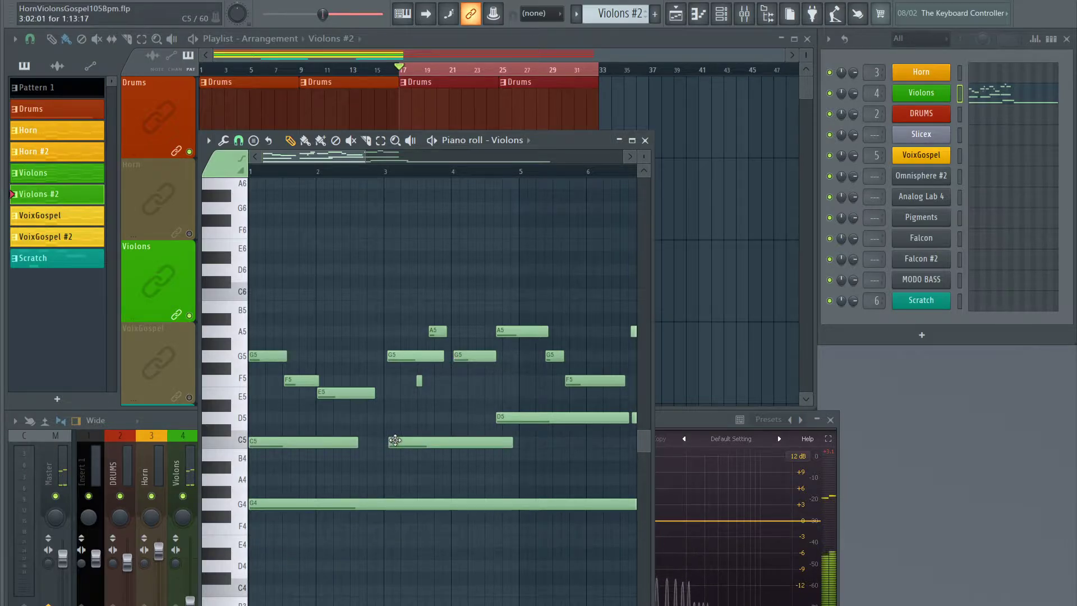
right_click(394, 443)
left_click(390, 446)
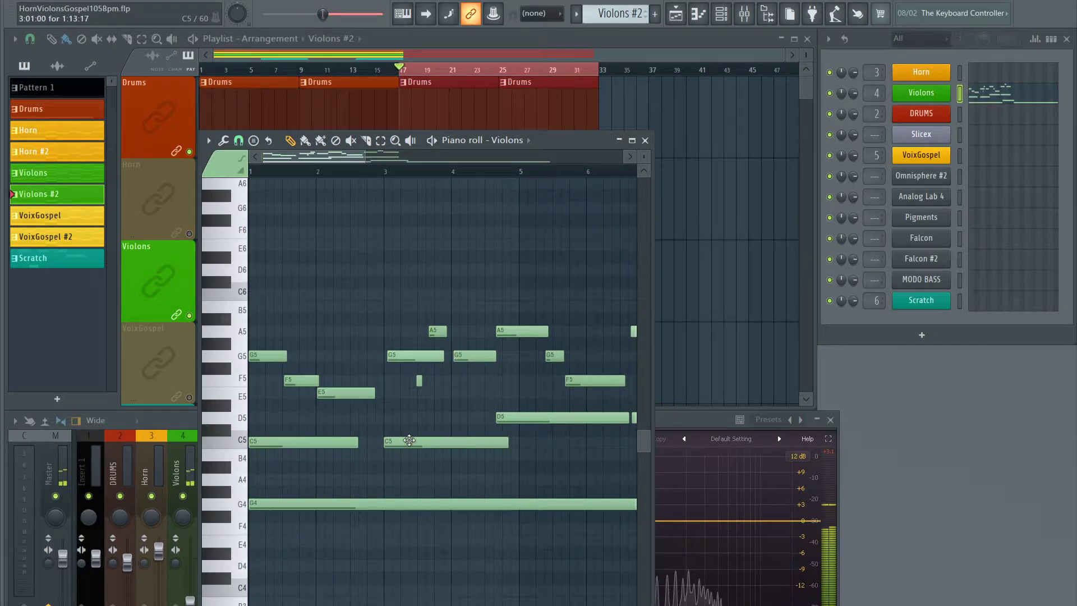
right_click(411, 356)
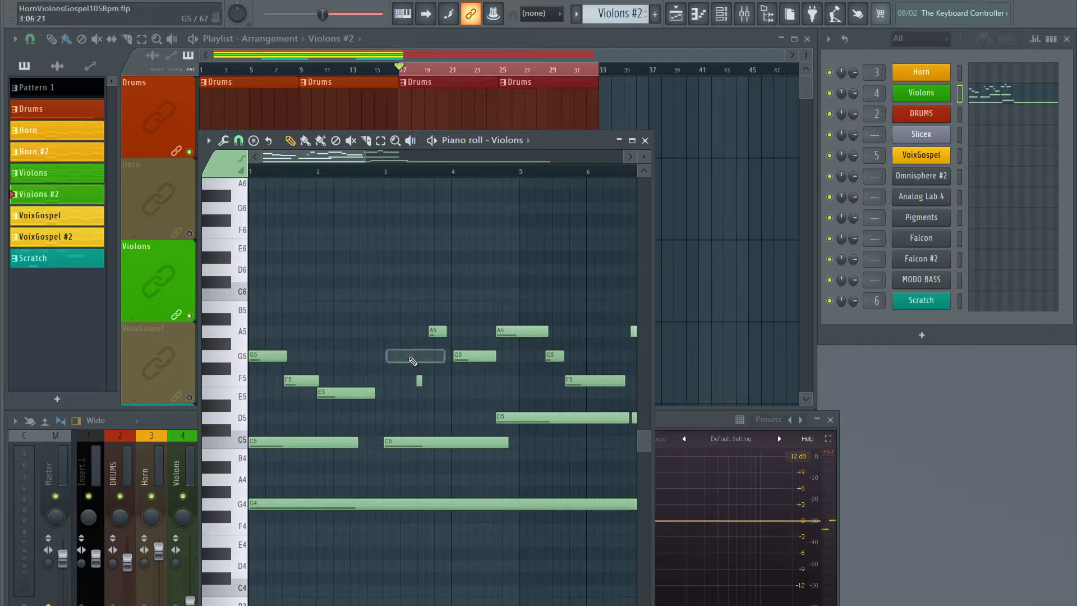
left_click(388, 357)
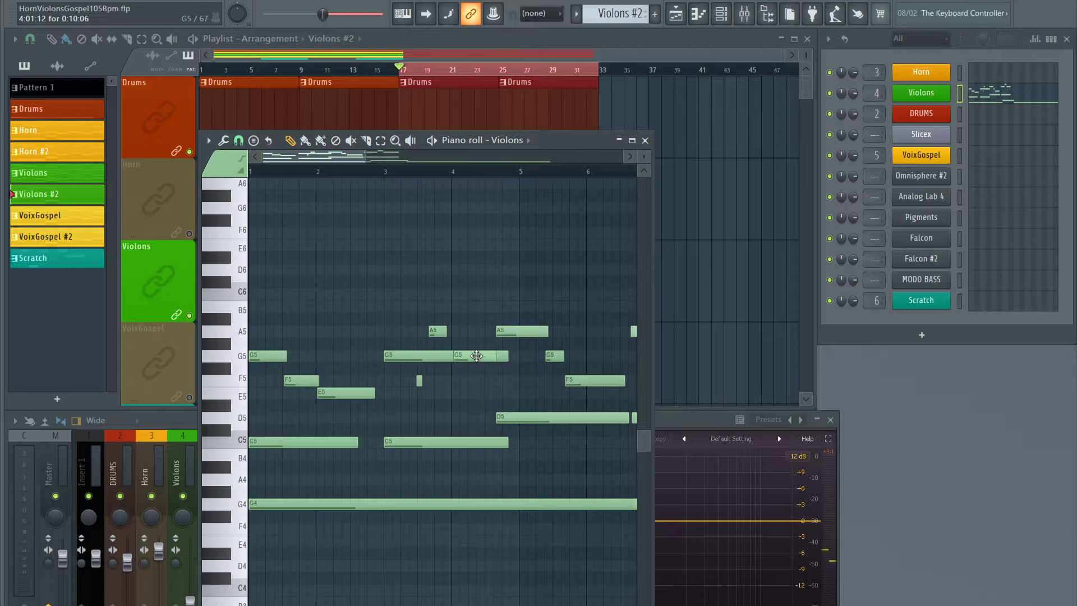
left_click(439, 333)
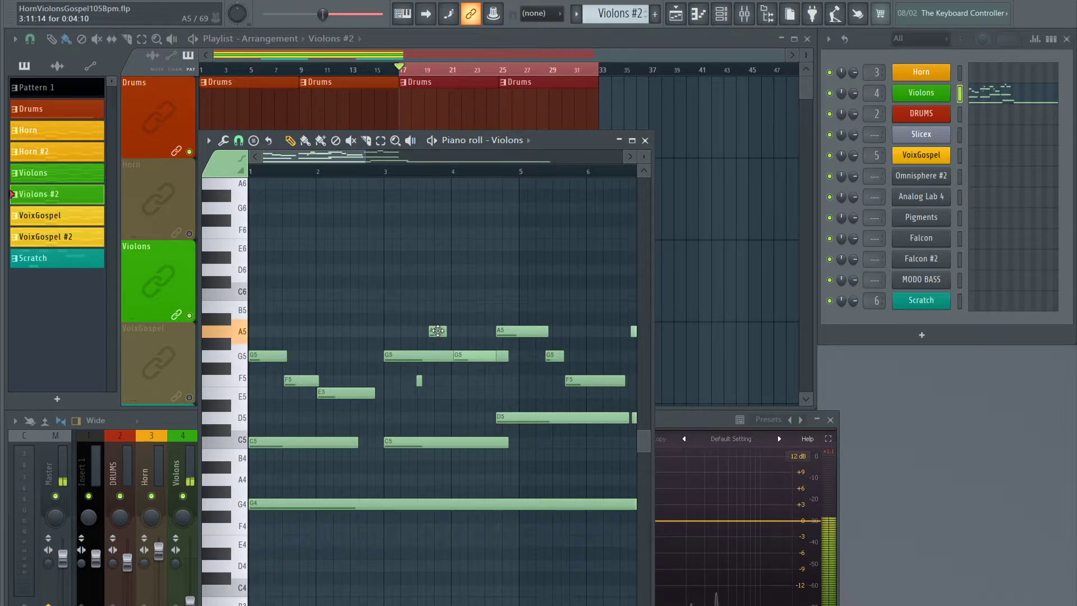
left_click(472, 355)
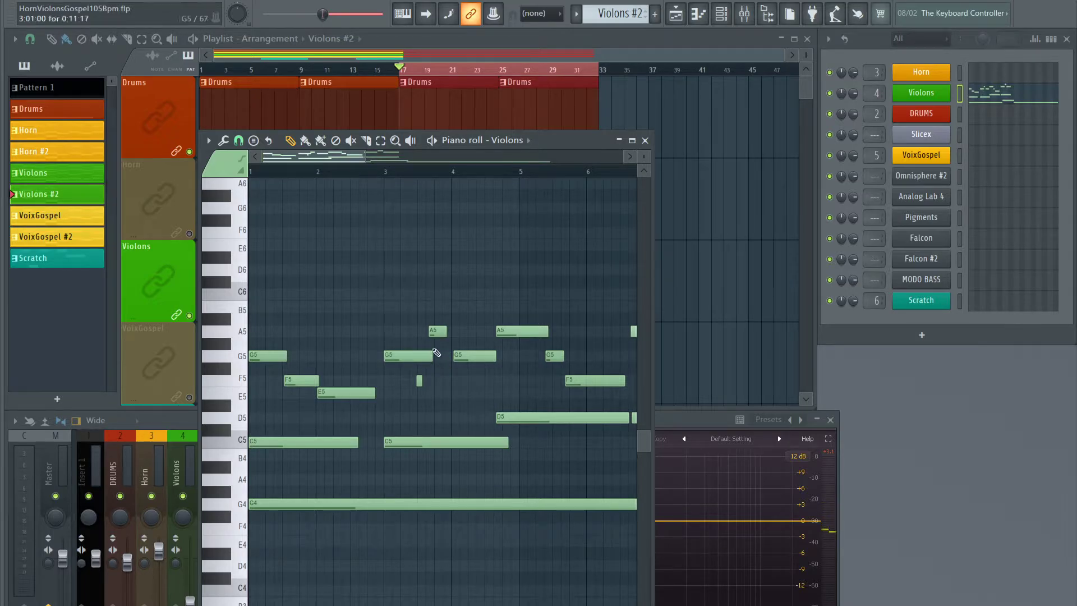
Start bar 3's short A5 note earlier and lengthen it, remove the tiny F5 below it, and audition the phrase
left_click_drag(438, 332, 429, 332)
key("space")
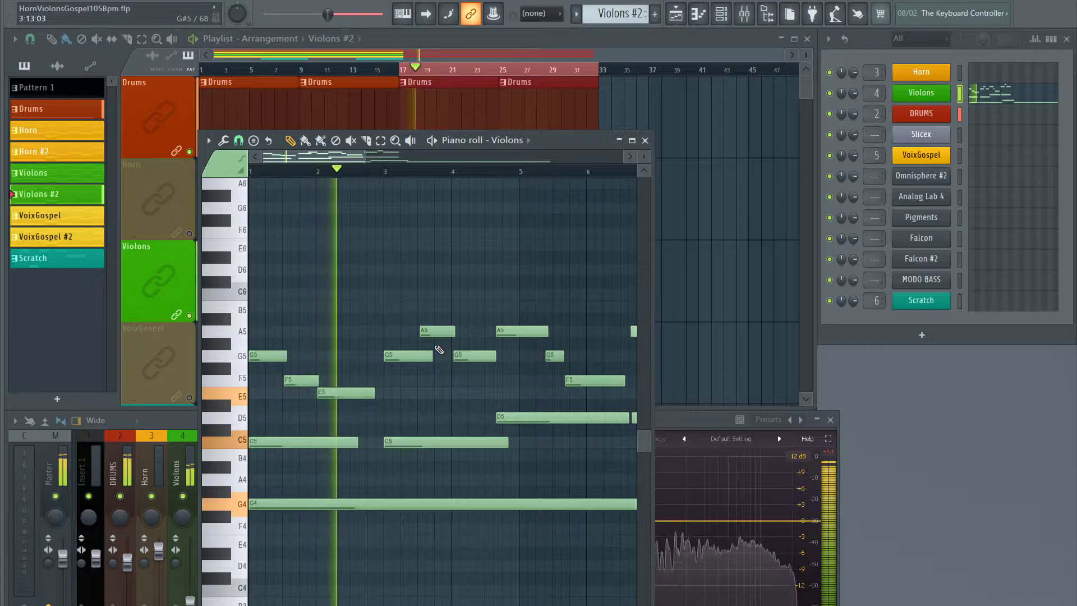
key("space")
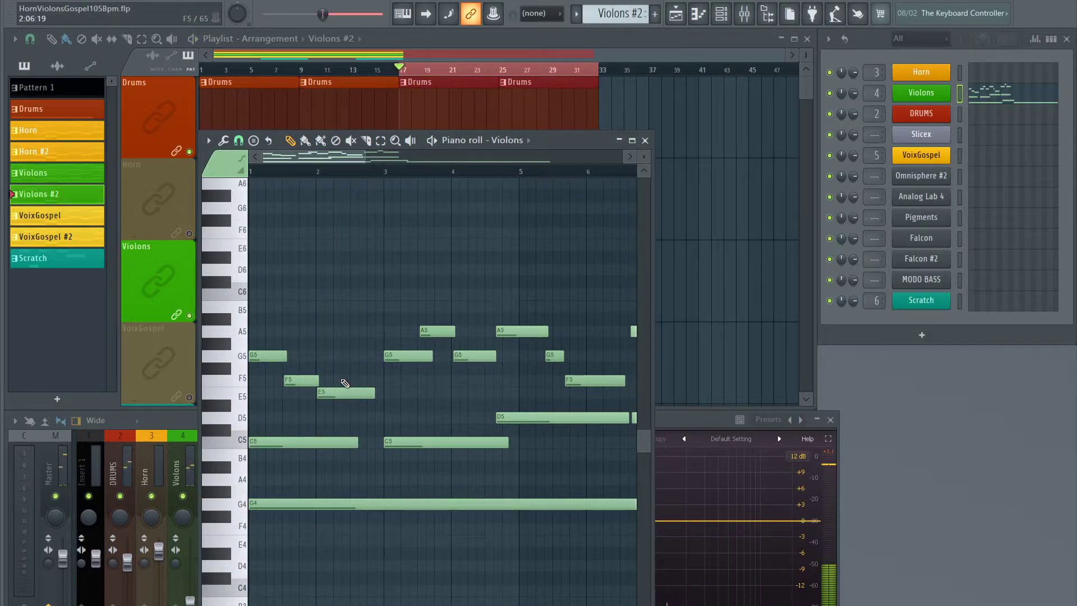
Delay the first F5 note in bar 1 and extend the first G5 and C5 notes to close the gaps after them
left_click_drag(306, 378, 323, 377)
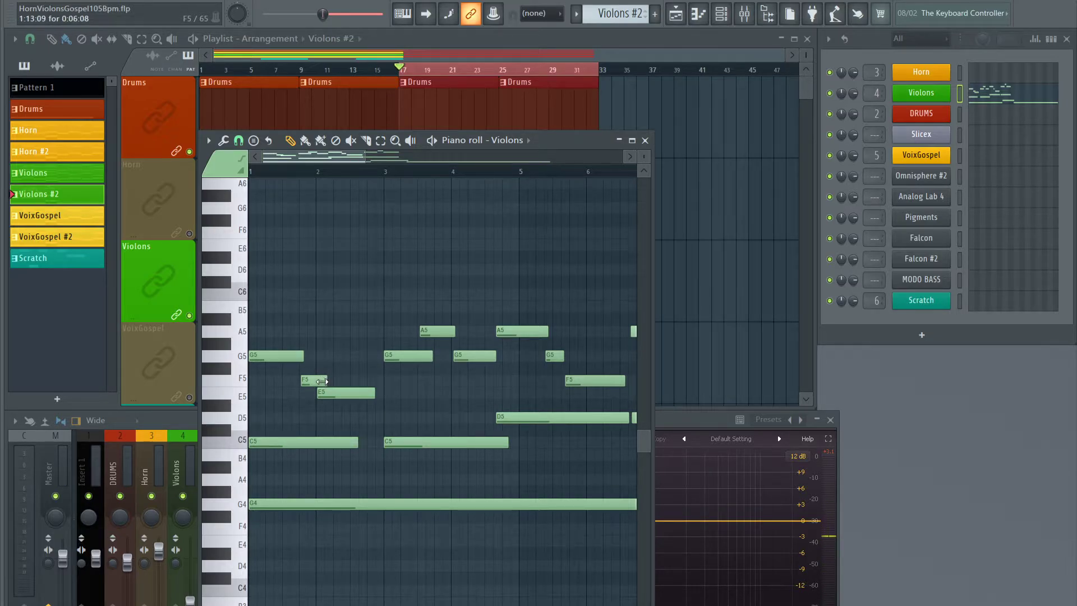
key("space")
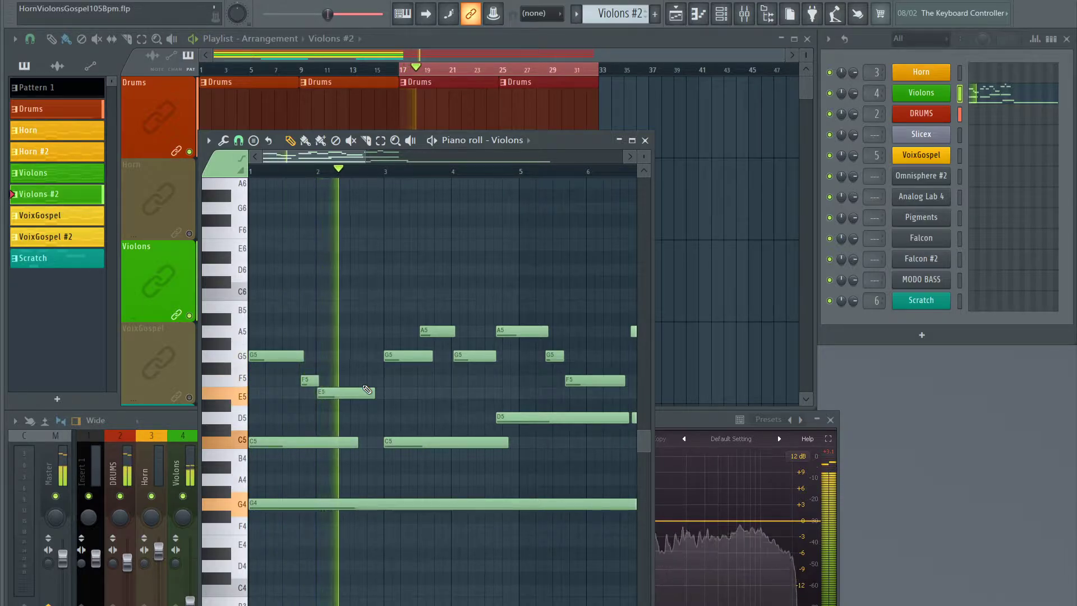
left_click_drag(357, 442, 378, 443)
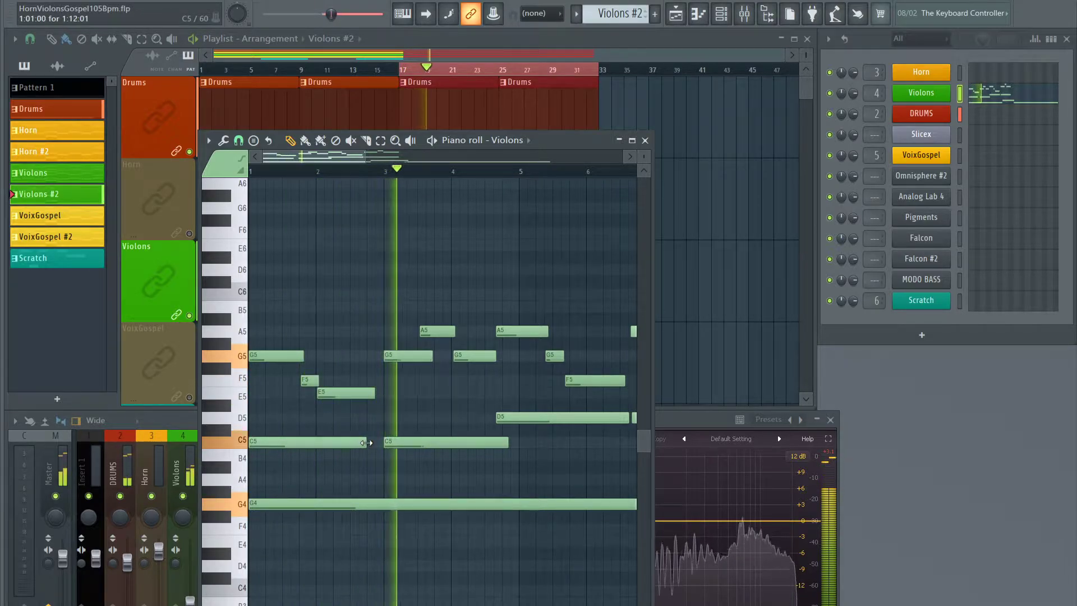
key("space")
Audition the phrase, start bar 3's A5 note later and shorten it, and lengthen the G5 notes on either side
key("space")
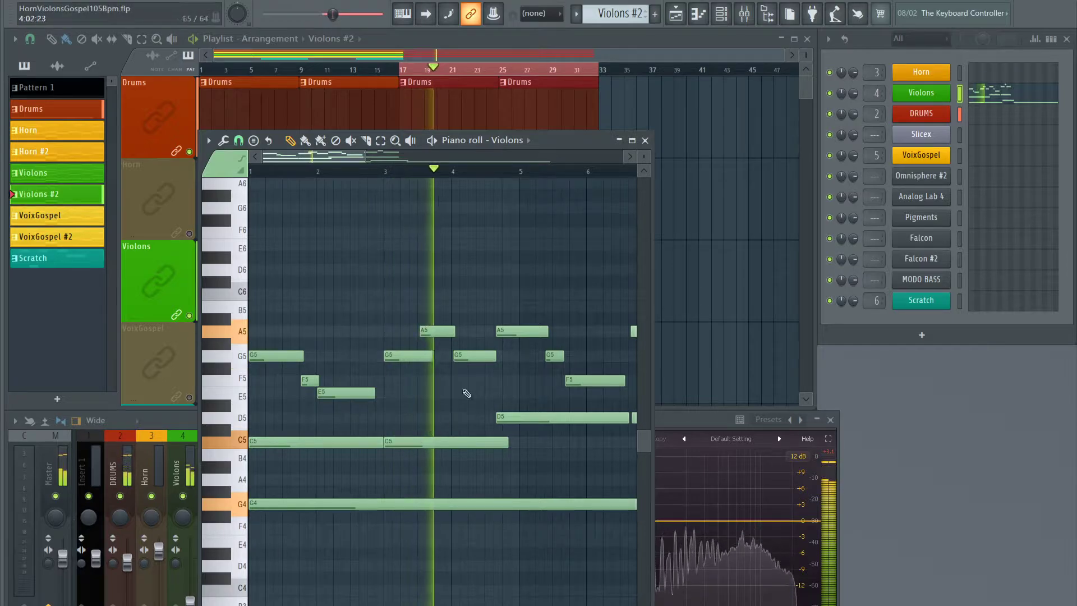
key("space")
left_click_drag(435, 331, 445, 335)
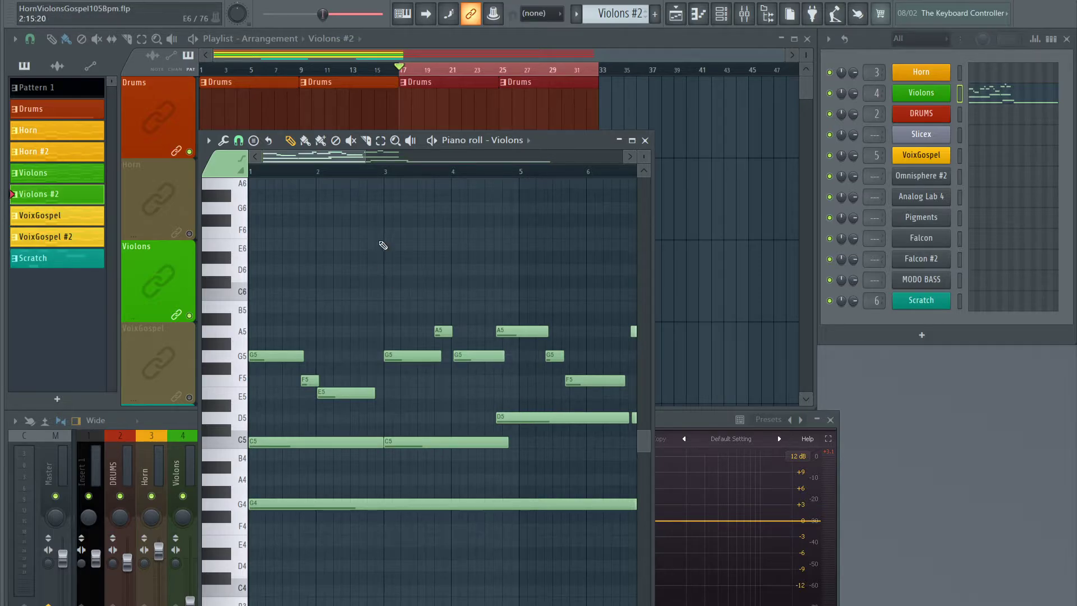
Select the upper-voice notes from the second A5 onward, including both D5 notes, and shift them together to about bar 5
left_click_drag(347, 164, 389, 177)
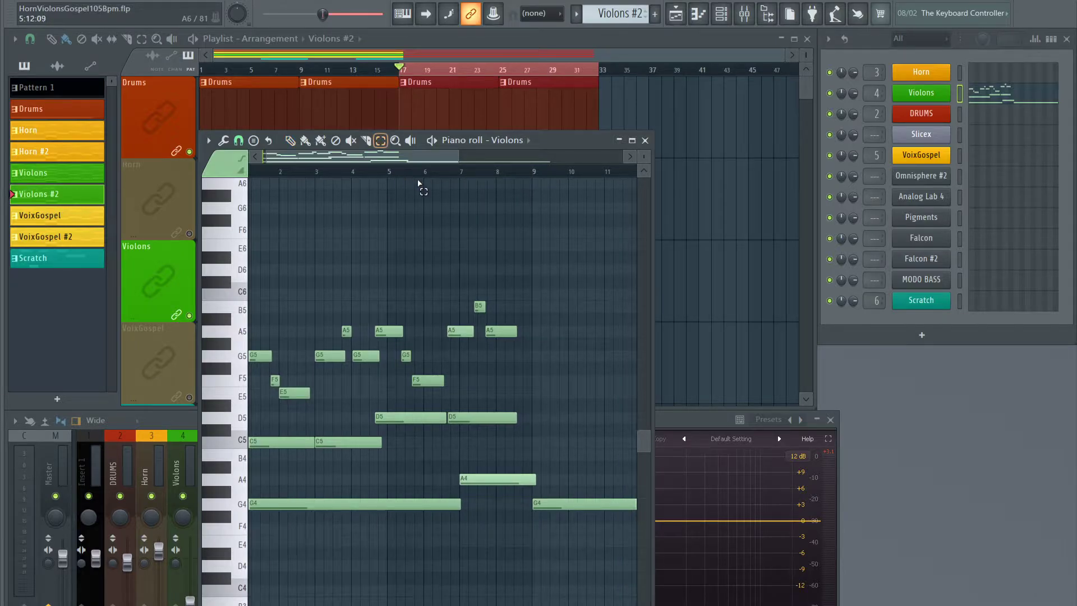
left_click_drag(513, 254, 408, 418)
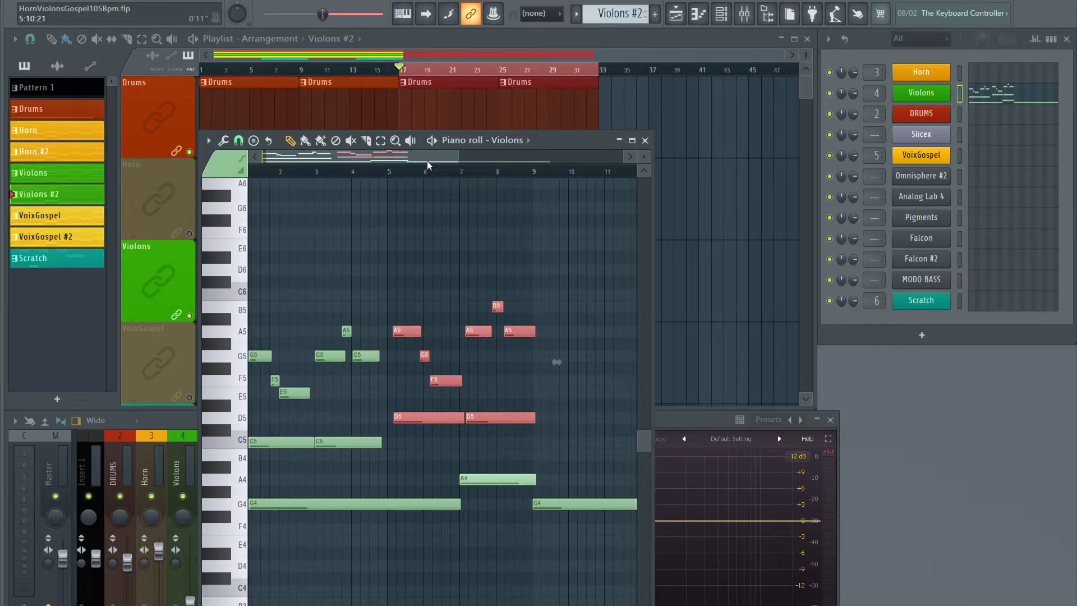
Play the pattern and lengthen the E5 note of bar 2 to bar 3 and the G5 note of bar 4 to bar 5
key("space")
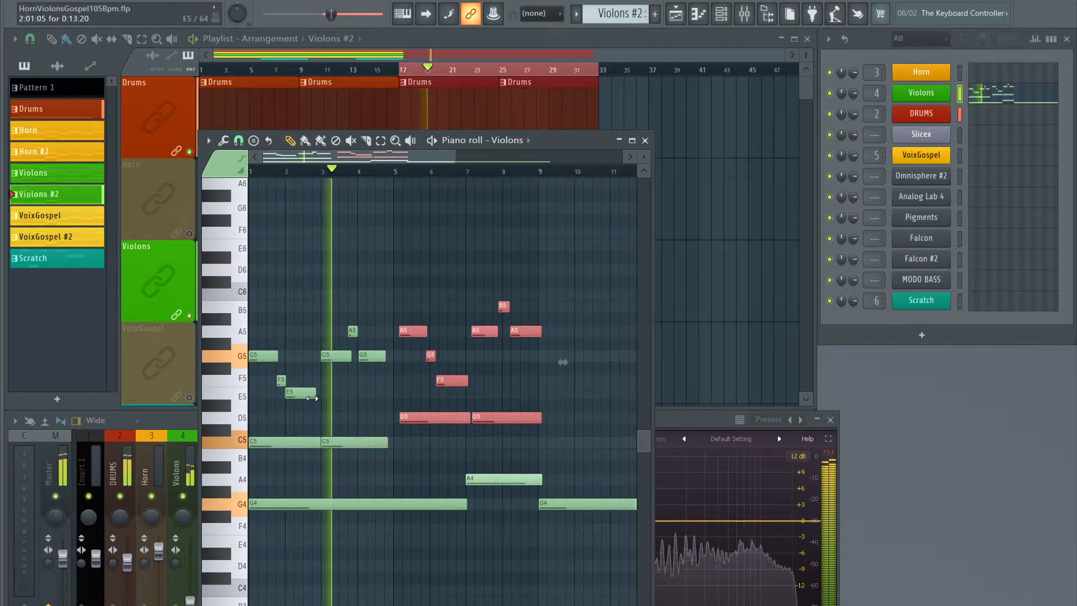
left_click_drag(312, 398, 325, 399)
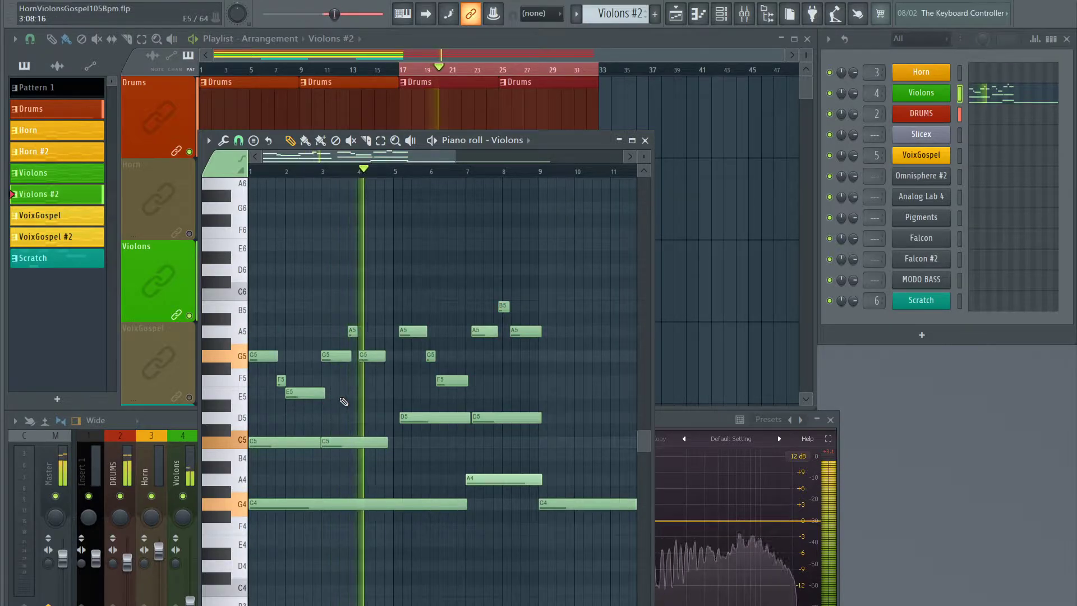
left_click_drag(386, 354, 395, 354)
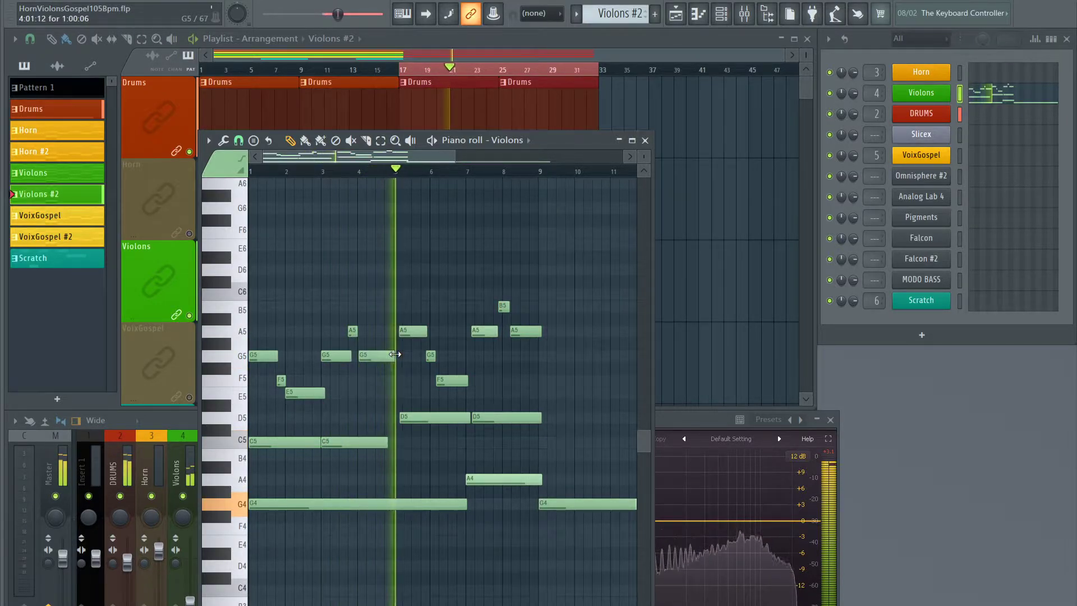
Align the A5 and D5 notes to the start of bar 5 at 5:01:00, then play the pattern back
key("space")
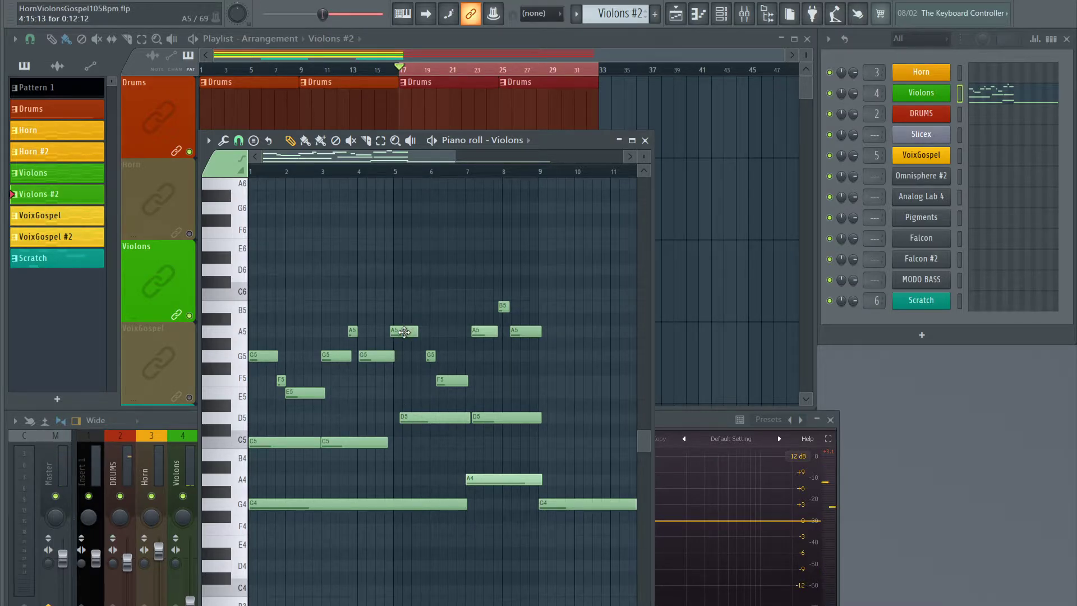
left_click(394, 332)
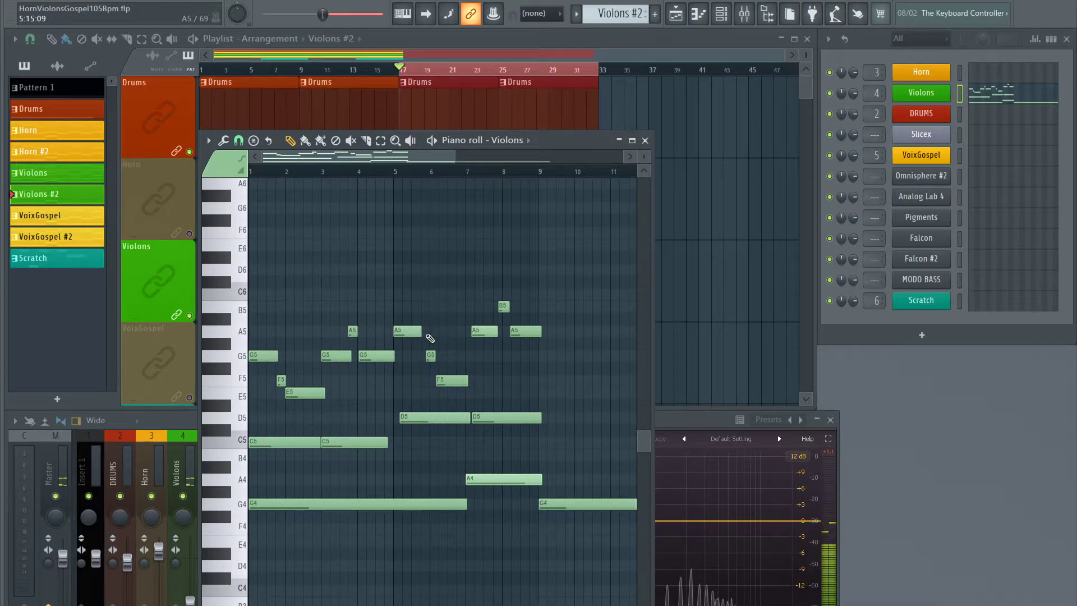
right_click(413, 421)
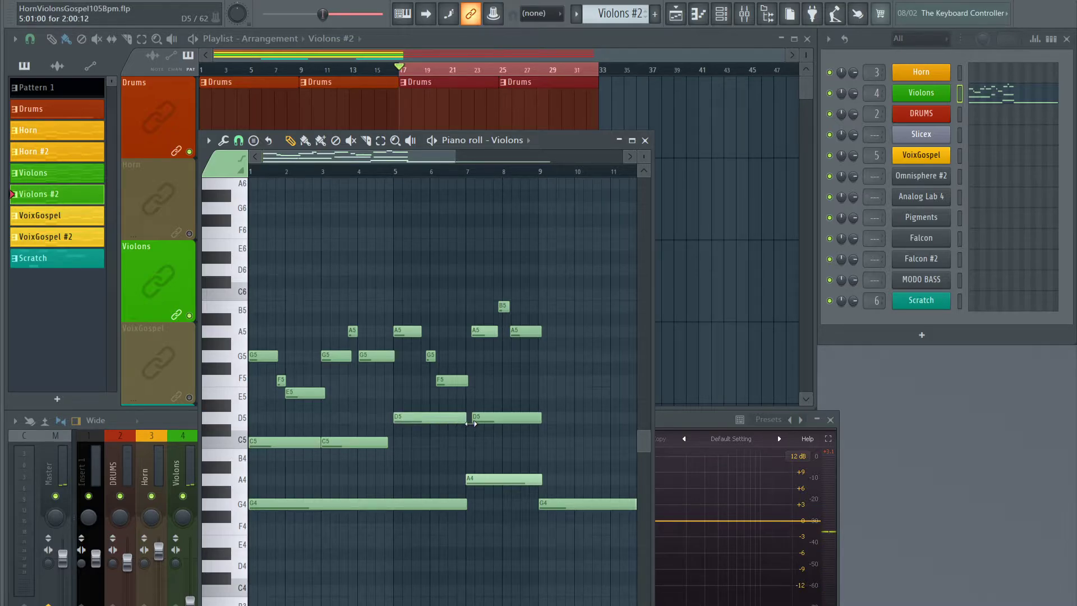
key("space")
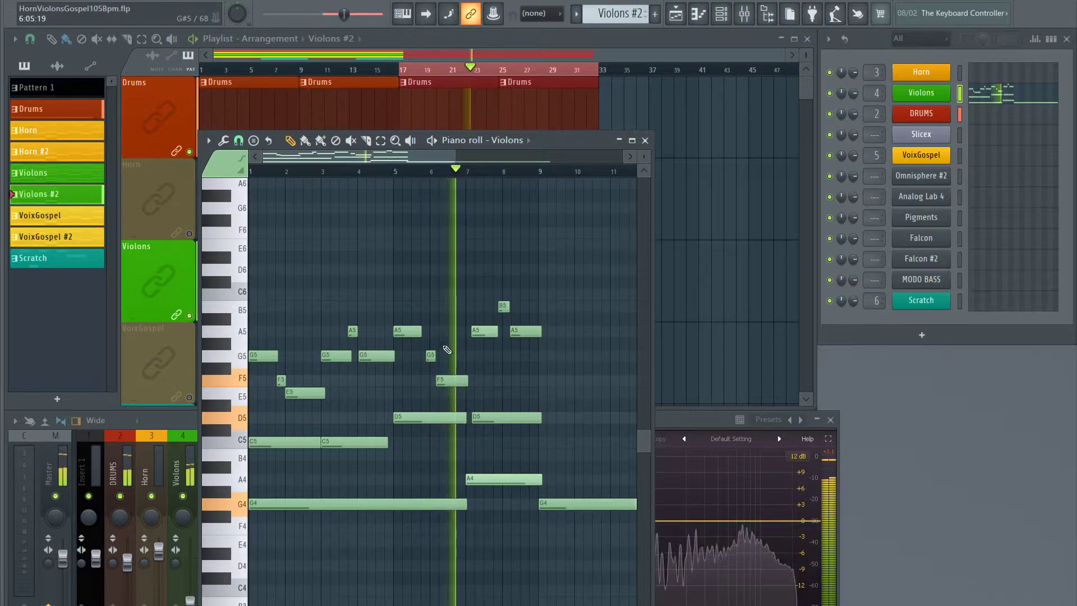
Move bar 5's short G5 note to the end of the A5, and fit the following F5 note to bar 6
left_click(431, 142)
scroll(442, 352, "up", 4, "ctrl")
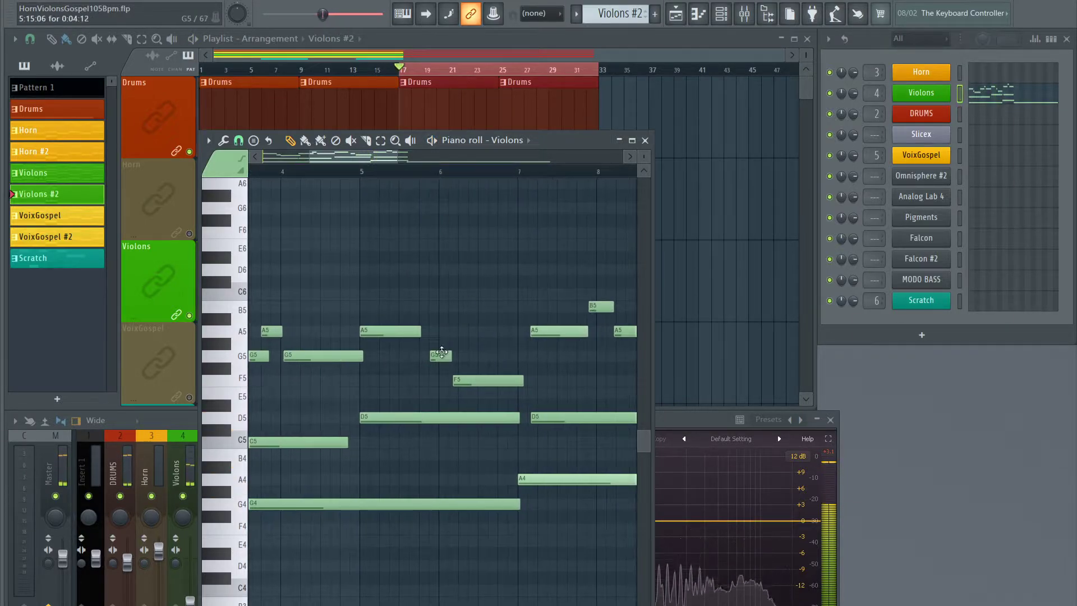
left_click_drag(439, 355, 430, 355)
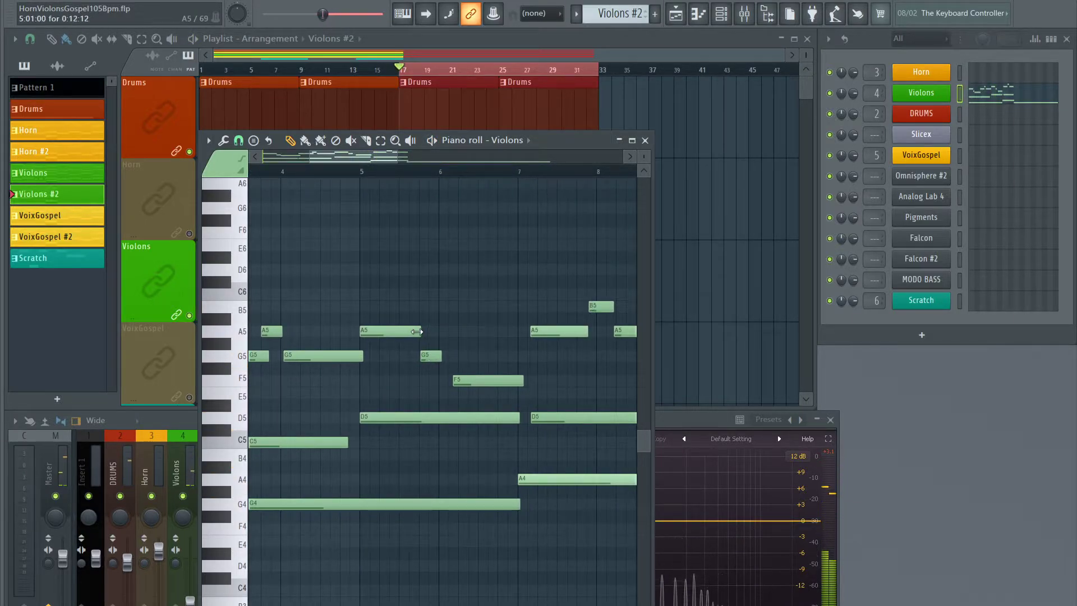
left_click(465, 381)
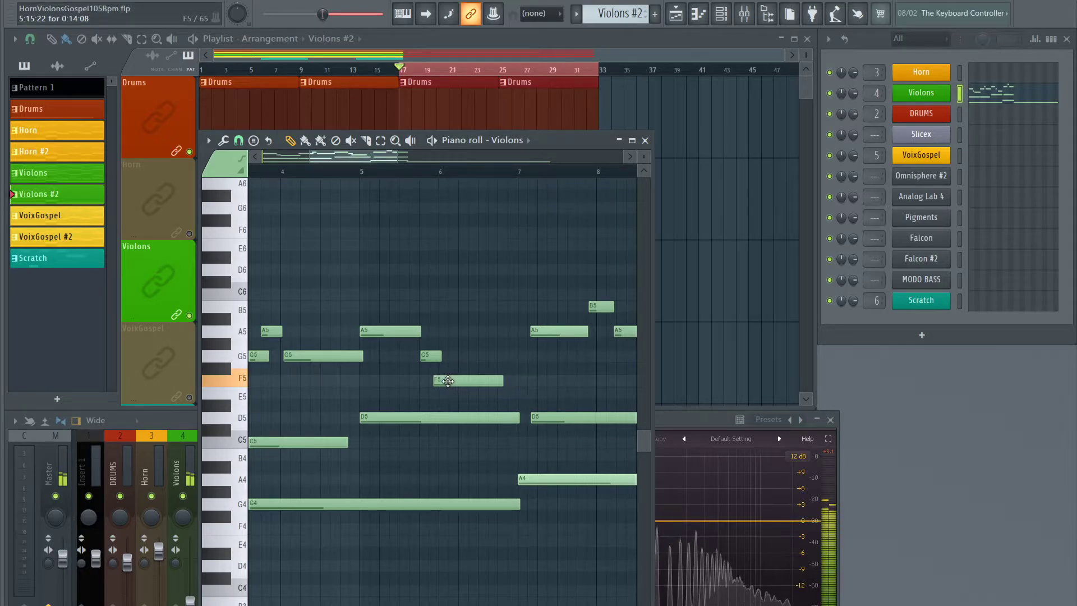
left_click_drag(453, 382, 449, 382)
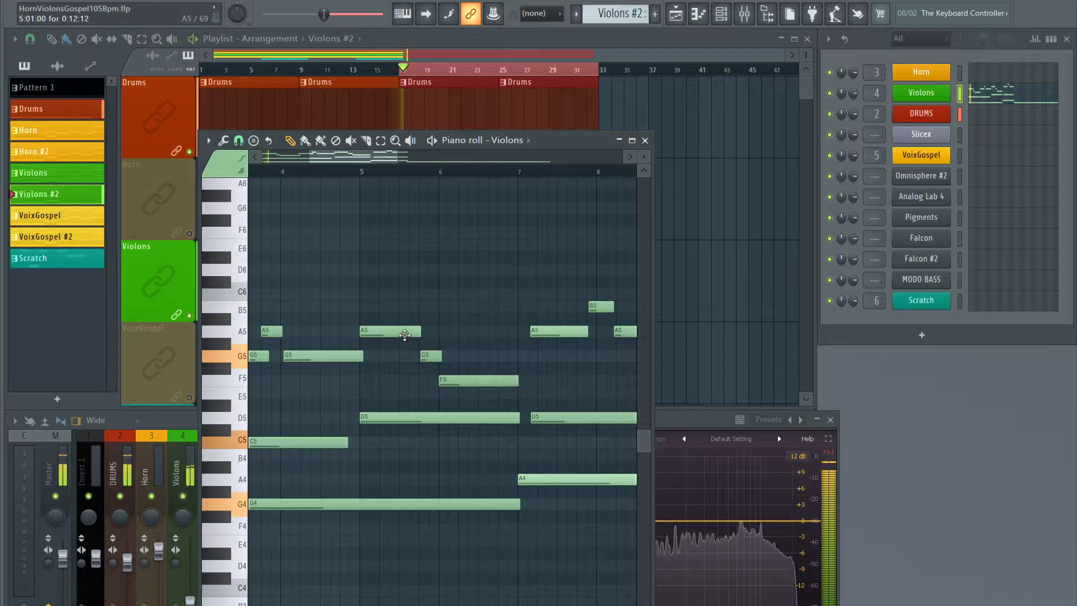
Extend the second C5 note to bar 5 and replace bar 4's G5 with a shorter one starting at 4:01:00
left_click_drag(346, 445, 363, 445)
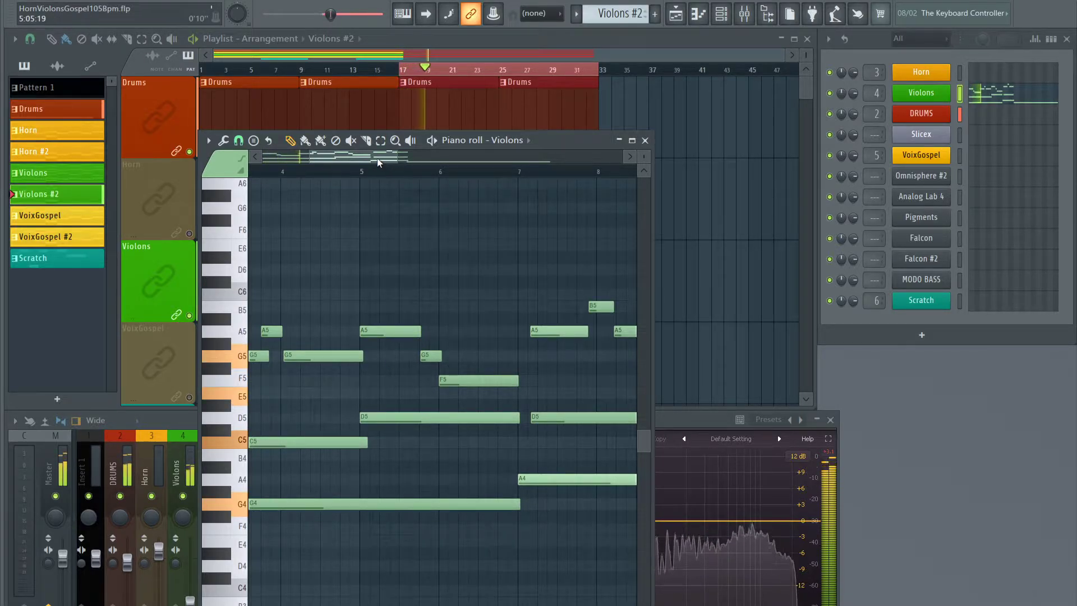
left_click_drag(361, 157, 267, 160)
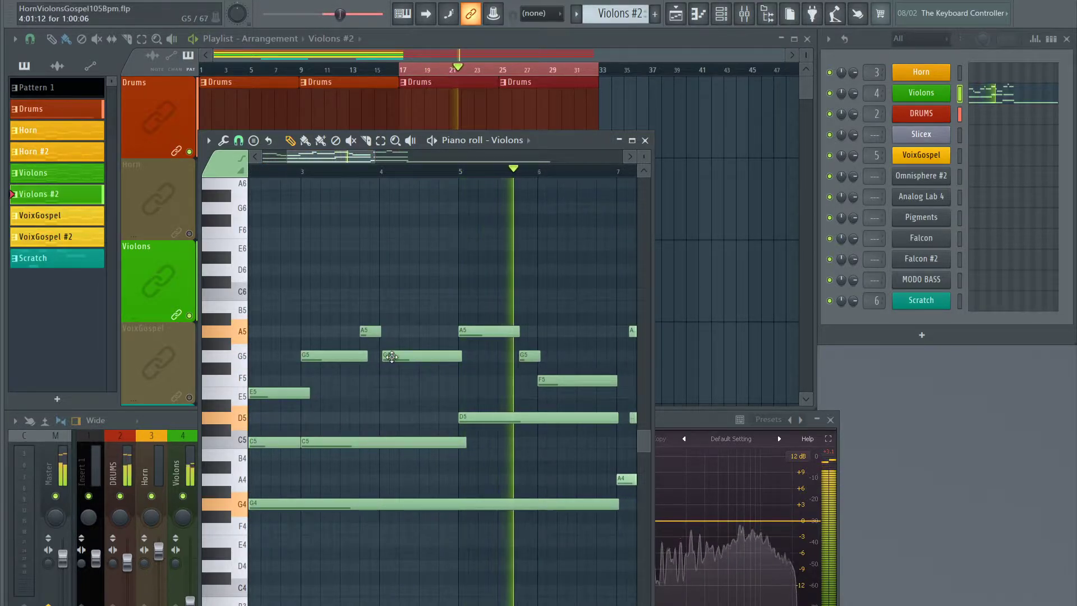
left_click(375, 356)
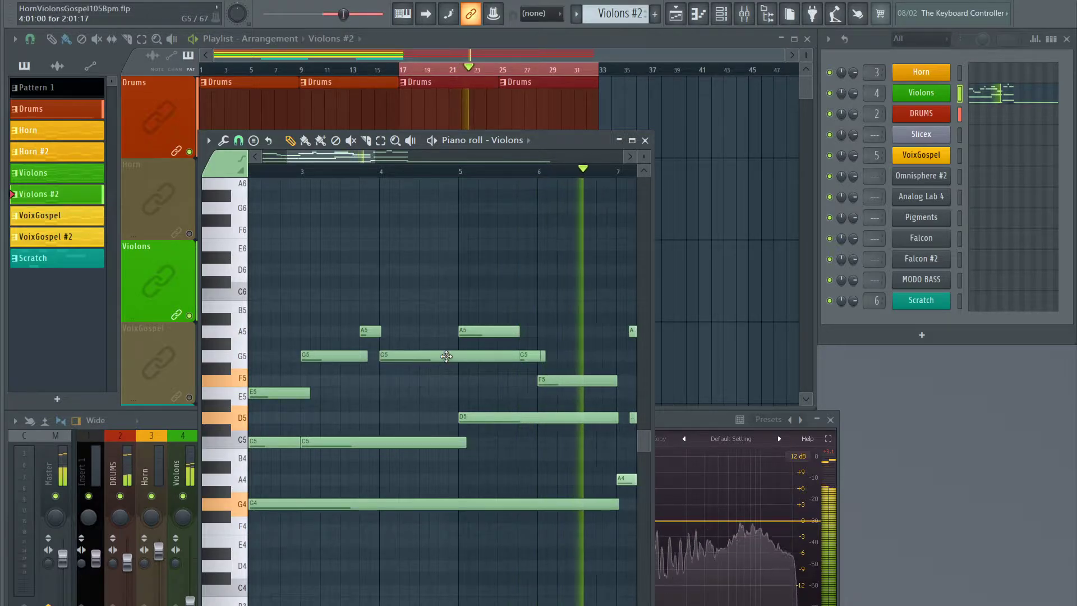
right_click(415, 356)
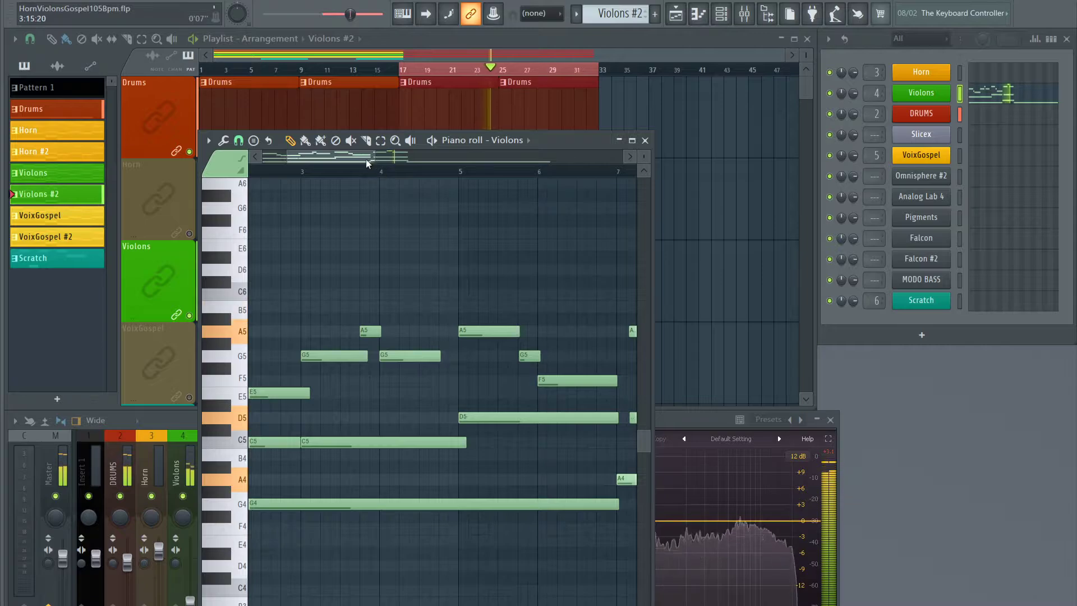
Align bar 7's A5 note to the bar line, and replace the second D5 by extending the first one to bar 9
left_click_drag(359, 161, 430, 173)
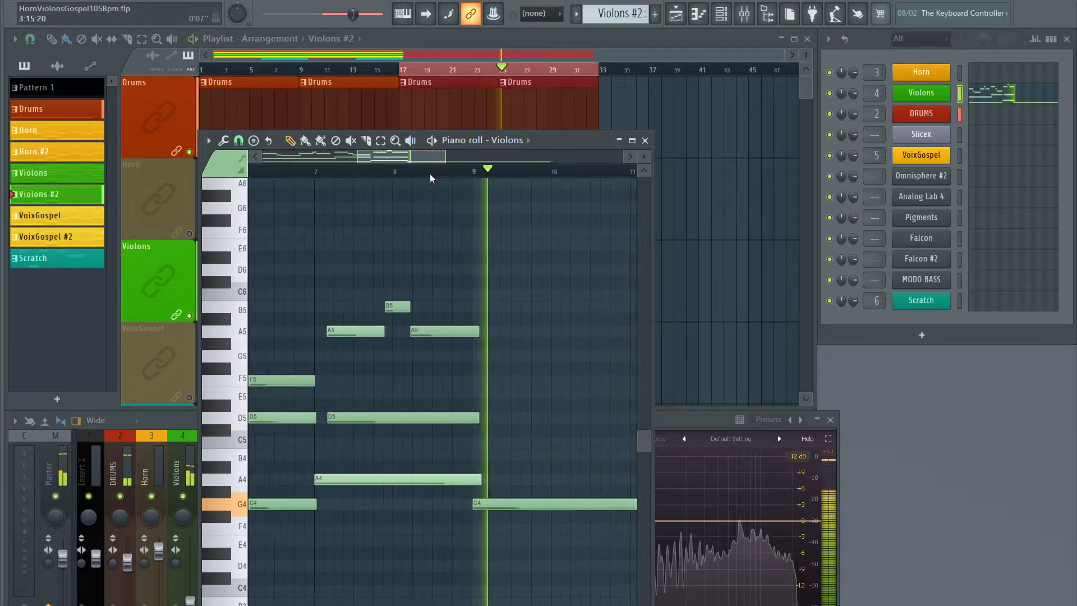
key("space")
left_click_drag(337, 332, 320, 332)
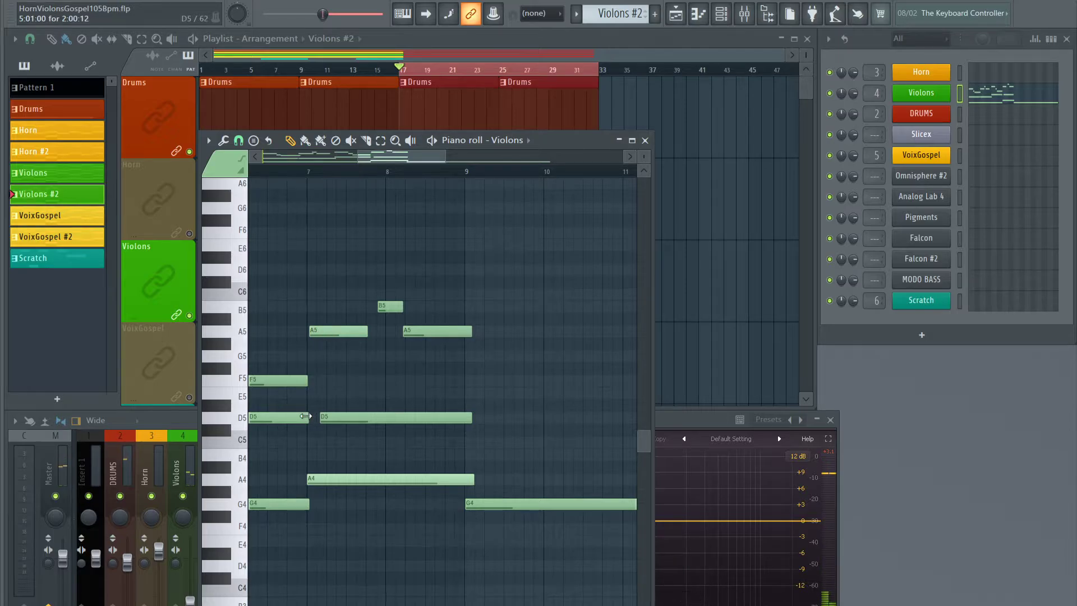
right_click(346, 418)
left_click_drag(297, 418, 437, 428)
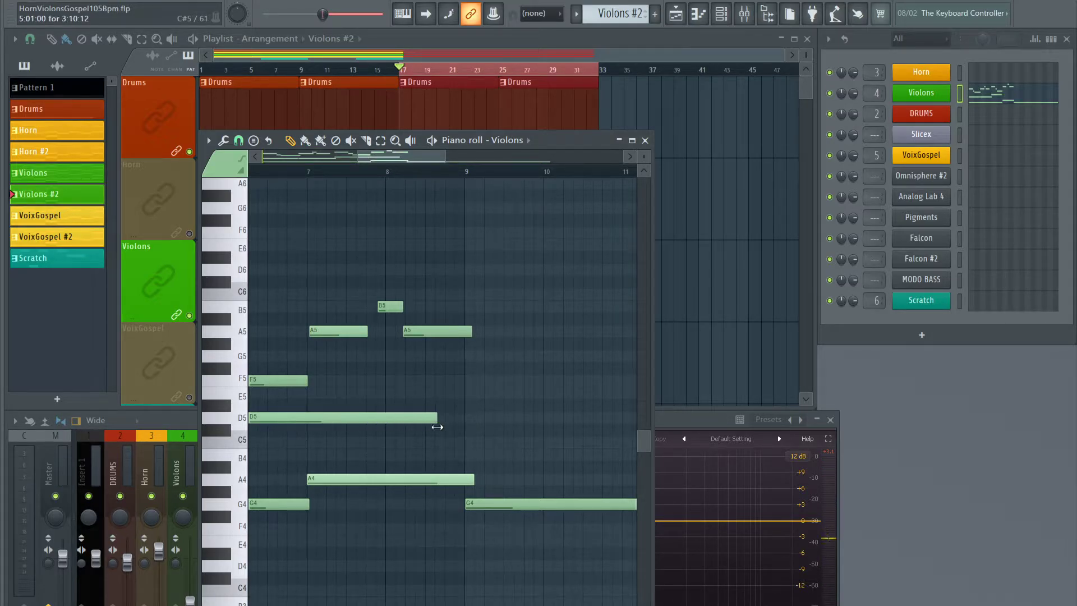
left_click(337, 328)
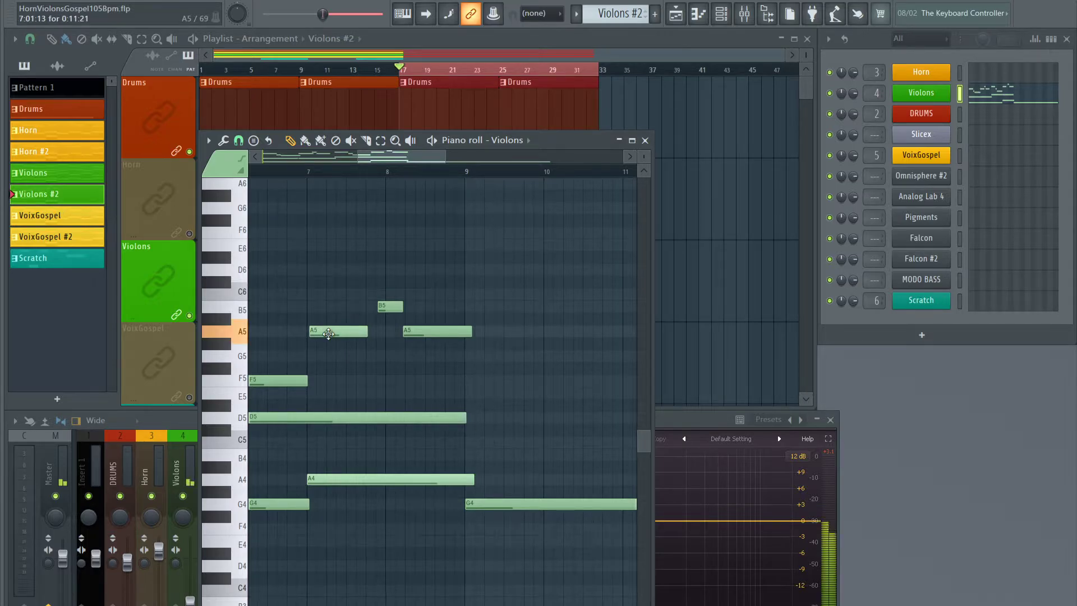
Move the short B5 to the end of bar 7's A5, and replace the following A5 with one filling bar 8 from 8:01:00
left_click_drag(386, 306, 376, 306)
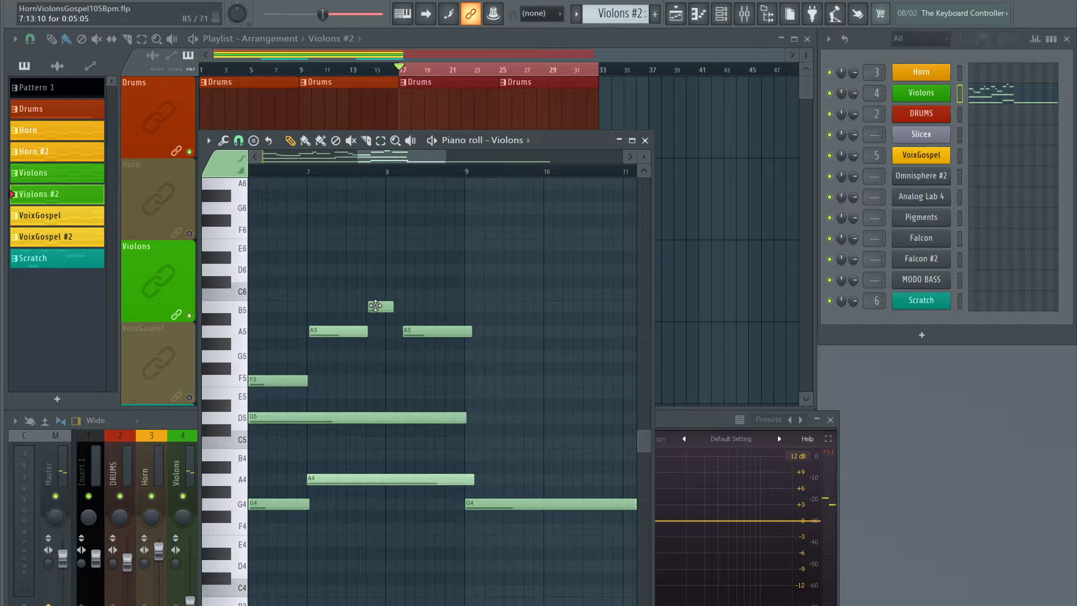
left_click_drag(415, 336, 395, 335)
right_click(411, 332)
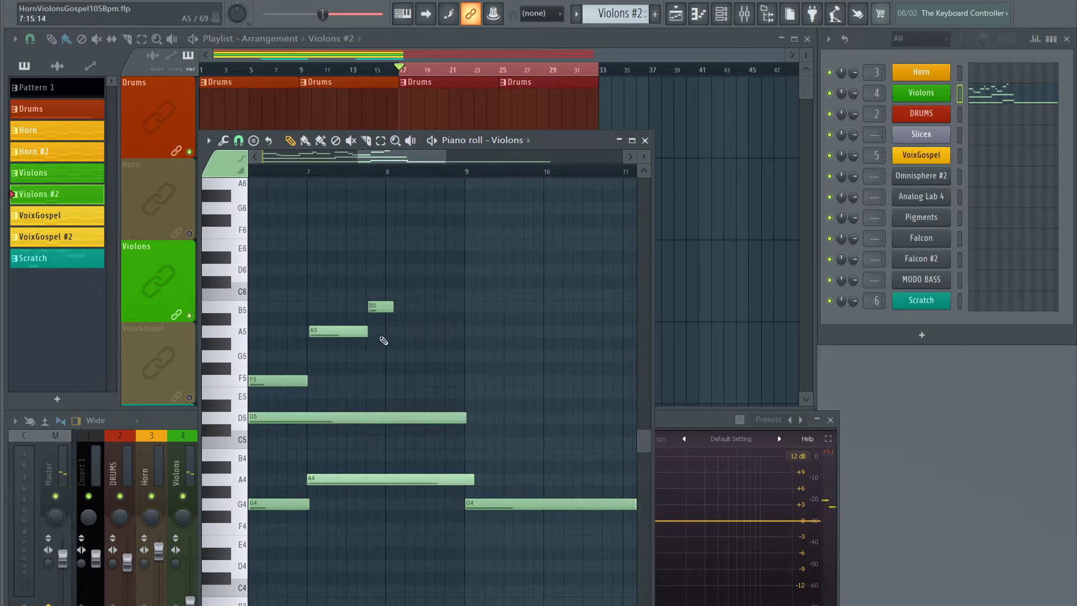
left_click(393, 332)
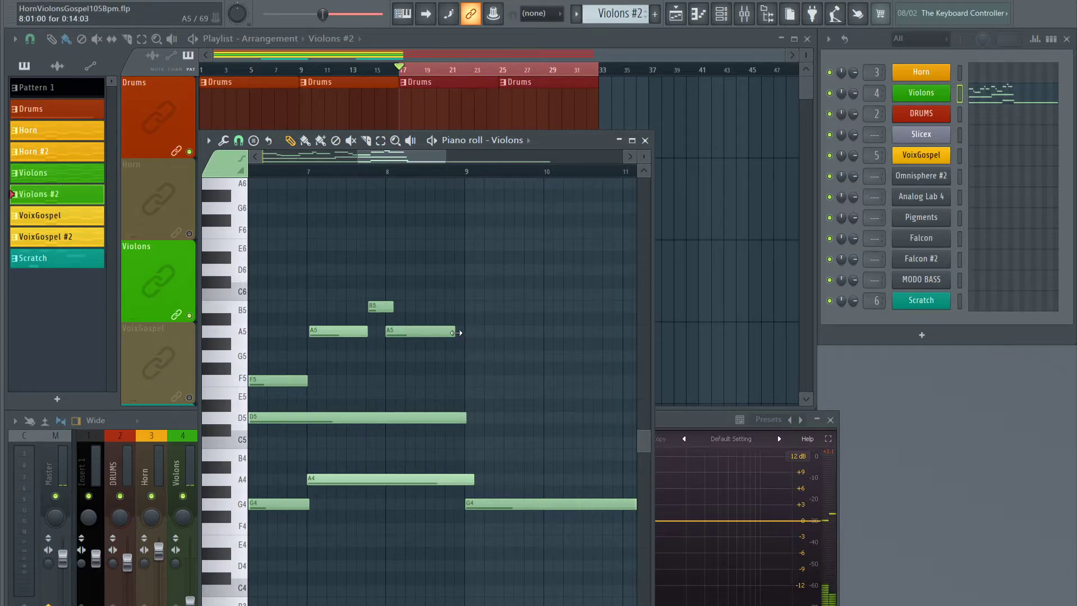
left_click(306, 333)
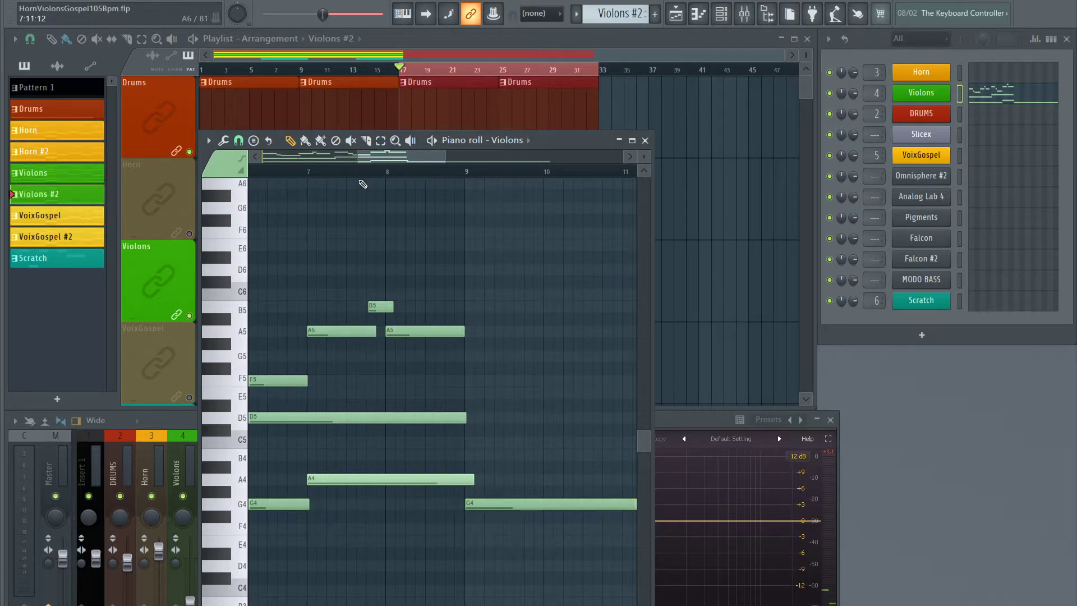
Shift the short B5 of bar 7 slightly earlier and play the pattern through to bar 8
scroll(367, 177, "up", 3)
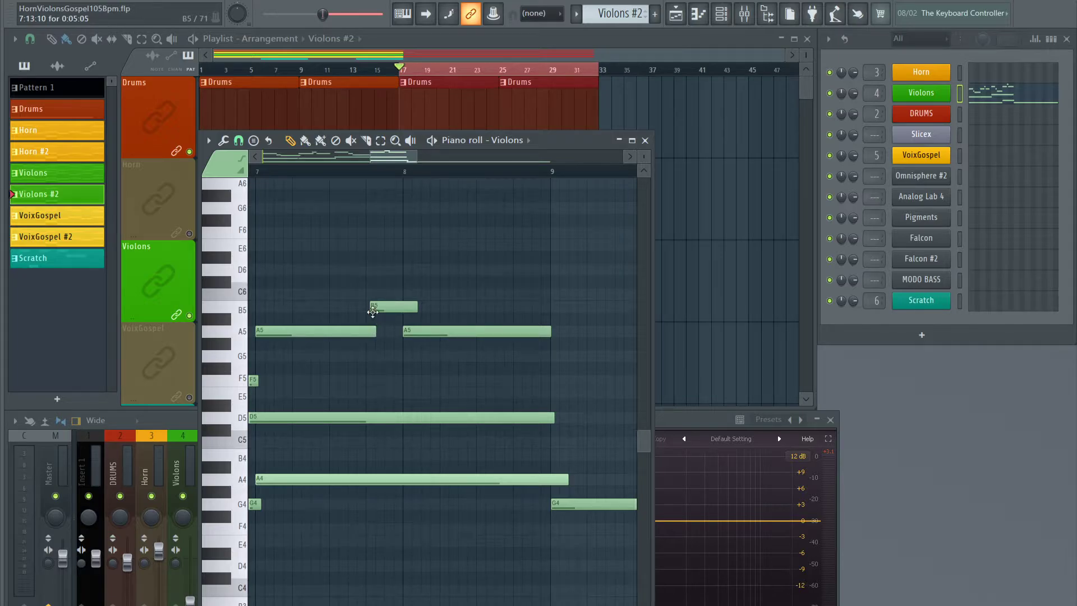
right_click(373, 310)
left_click(372, 311)
key("space")
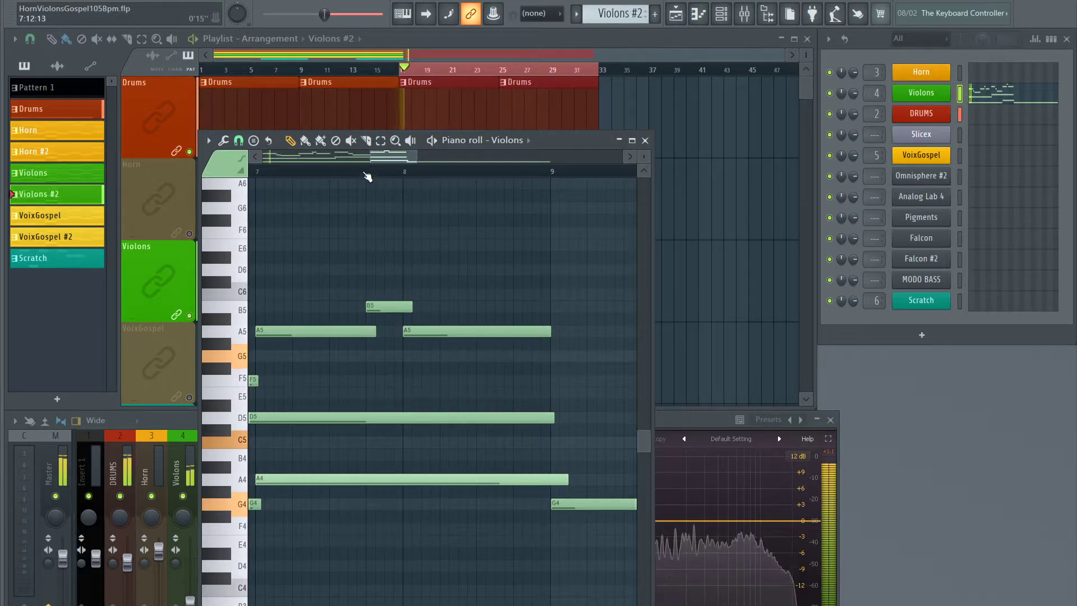
scroll(369, 159, "down", 2)
scroll(383, 154, "down", 3)
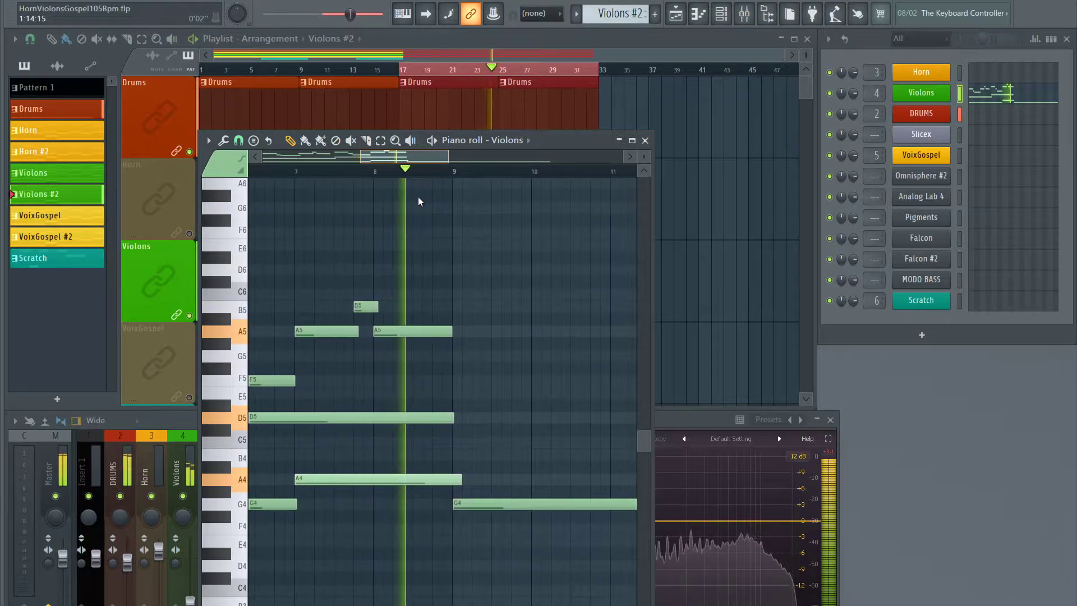
key("space")
Shorten bar 8's A5 to 0:14:03, try a short G5 near its end, and play the pattern back
left_click(428, 355)
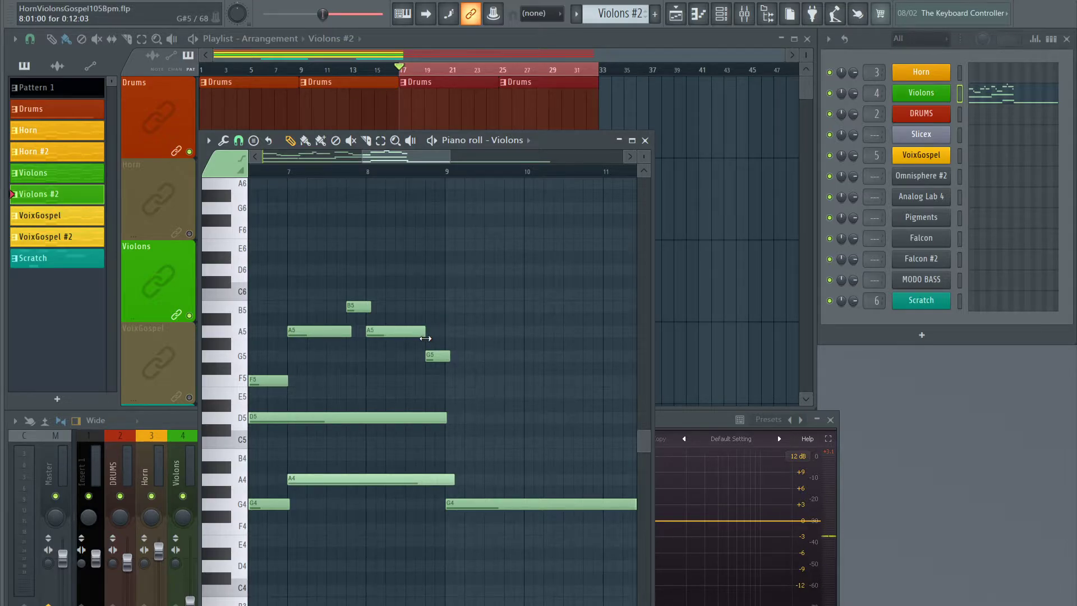
key("space")
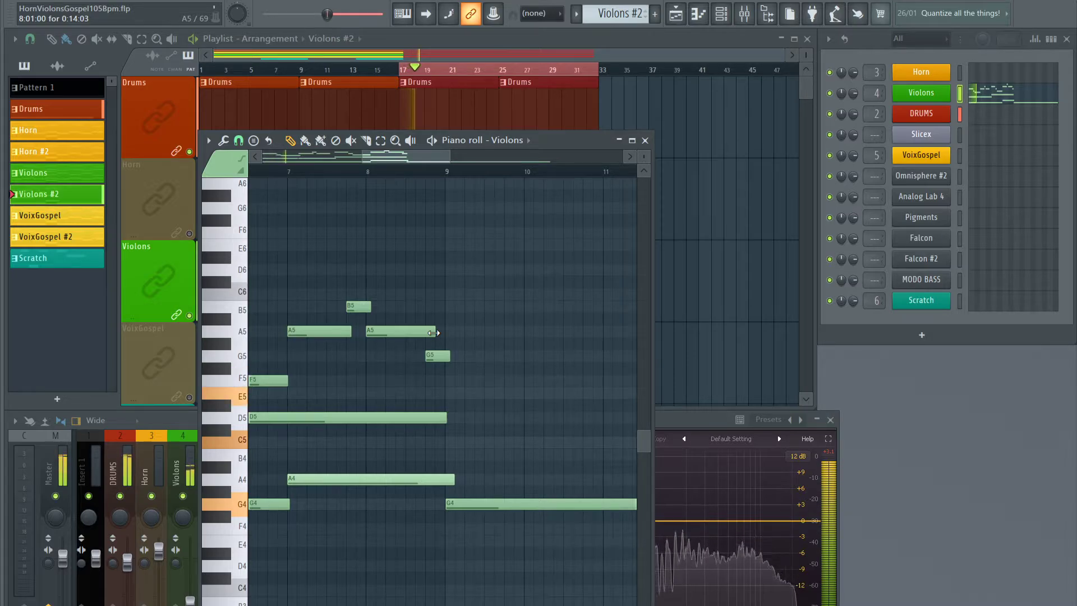
scroll(363, 174, "down", 4)
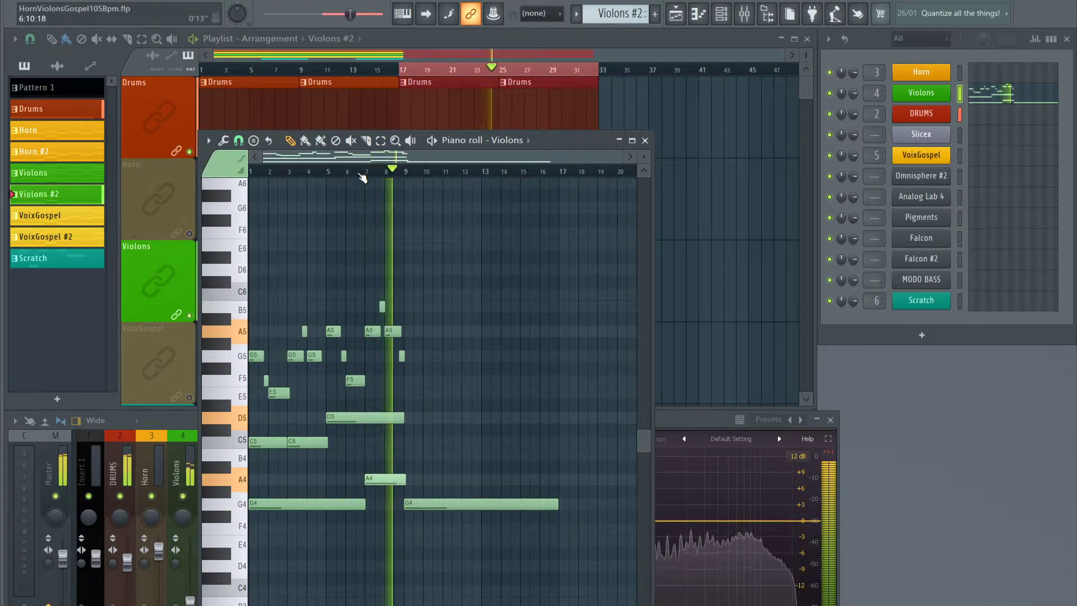
key("space")
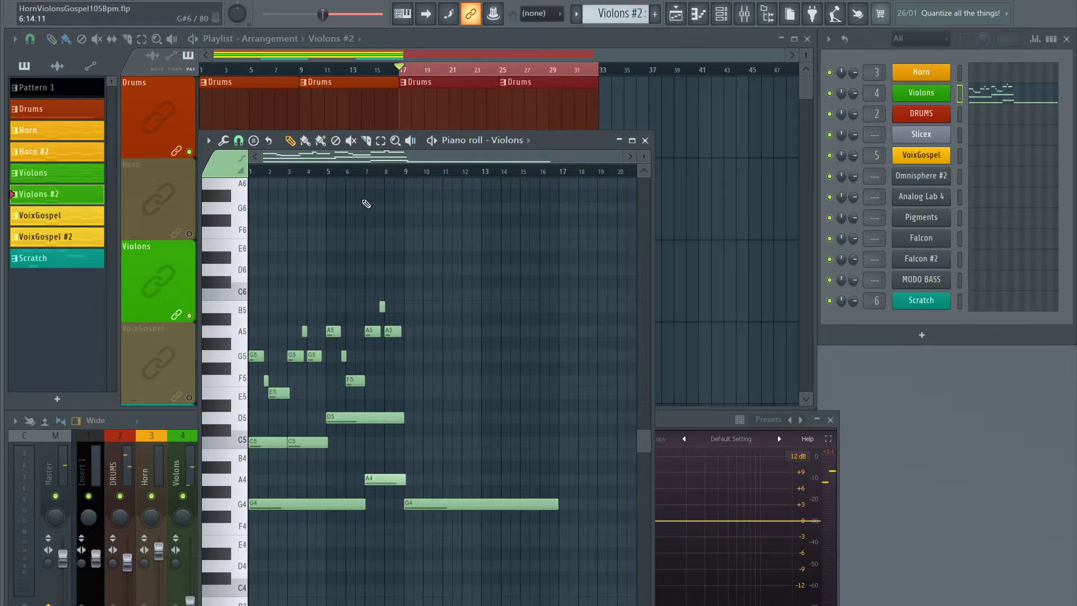
Play the pattern from bar 5 to hear the transition into bar 7
left_click(330, 173)
key("space")
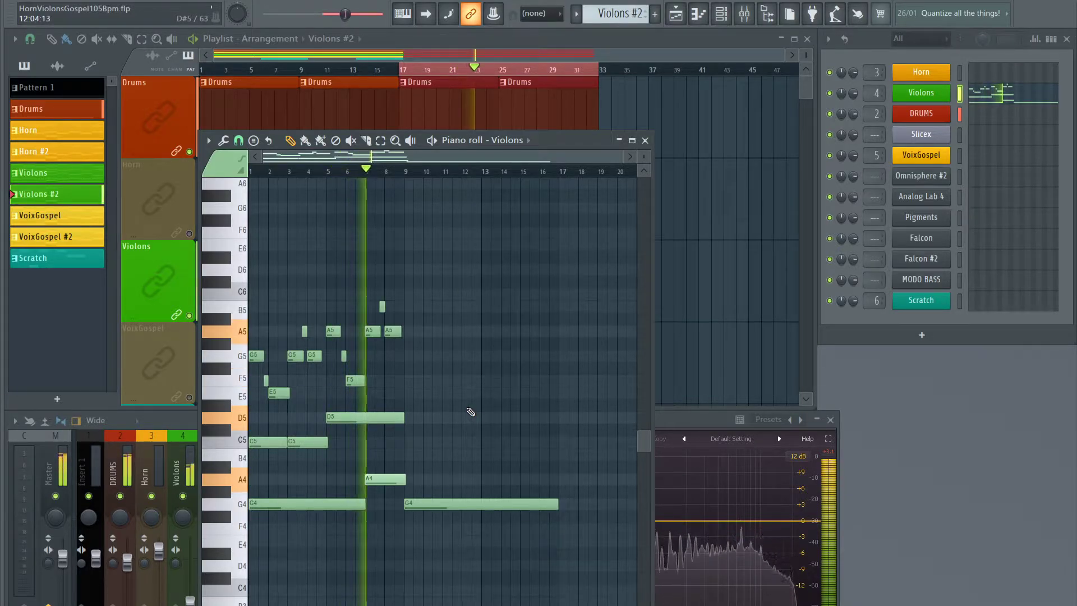
key("space")
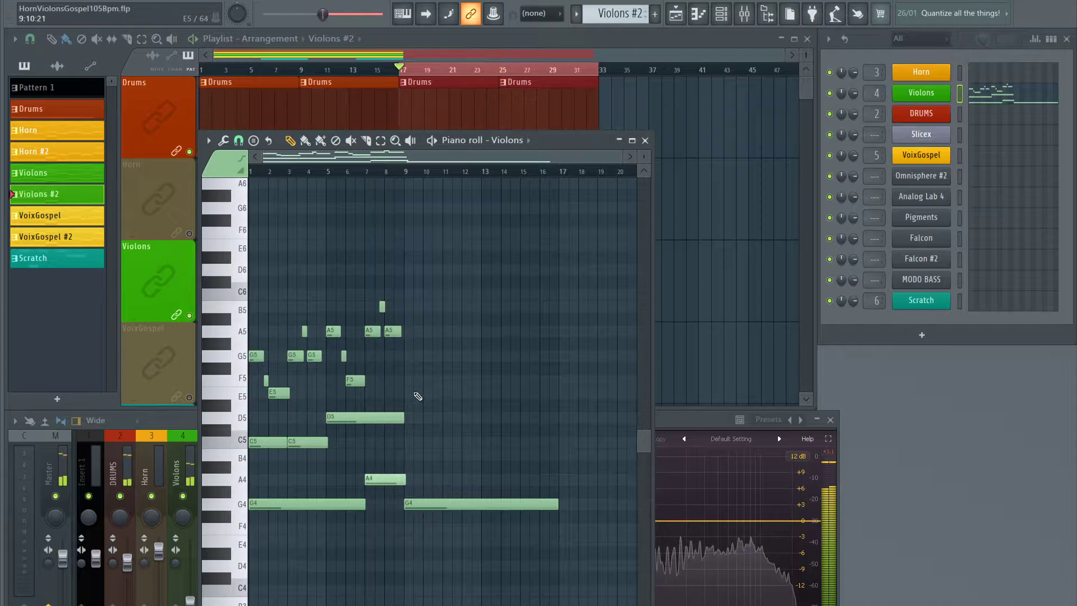
Replace bar 7's short B5 with a G5 starting at 7:13:00 and lasting 0:06:03
left_click(383, 360)
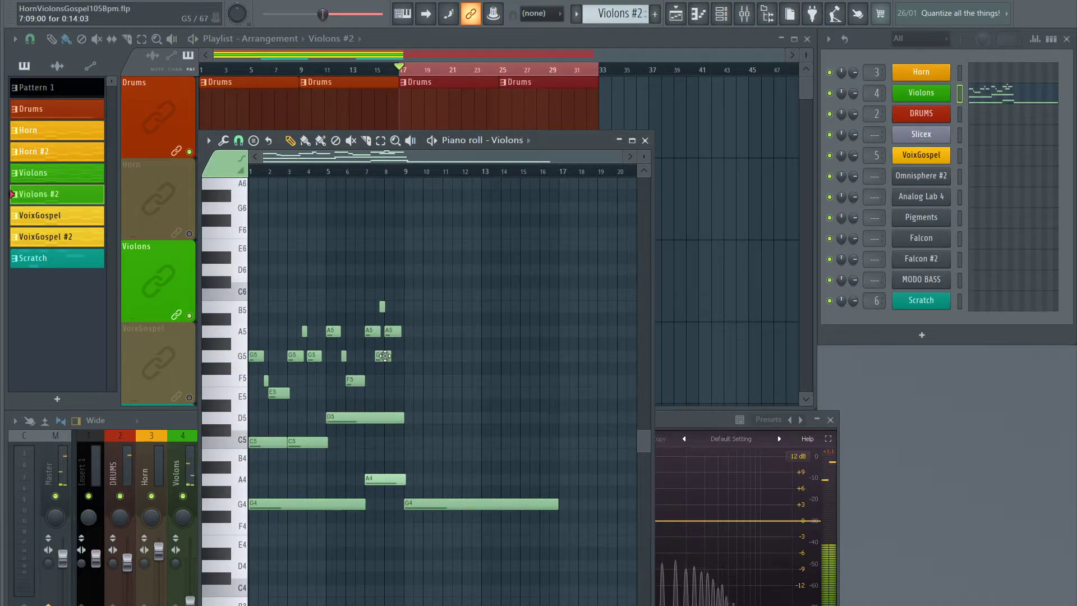
left_click(389, 360)
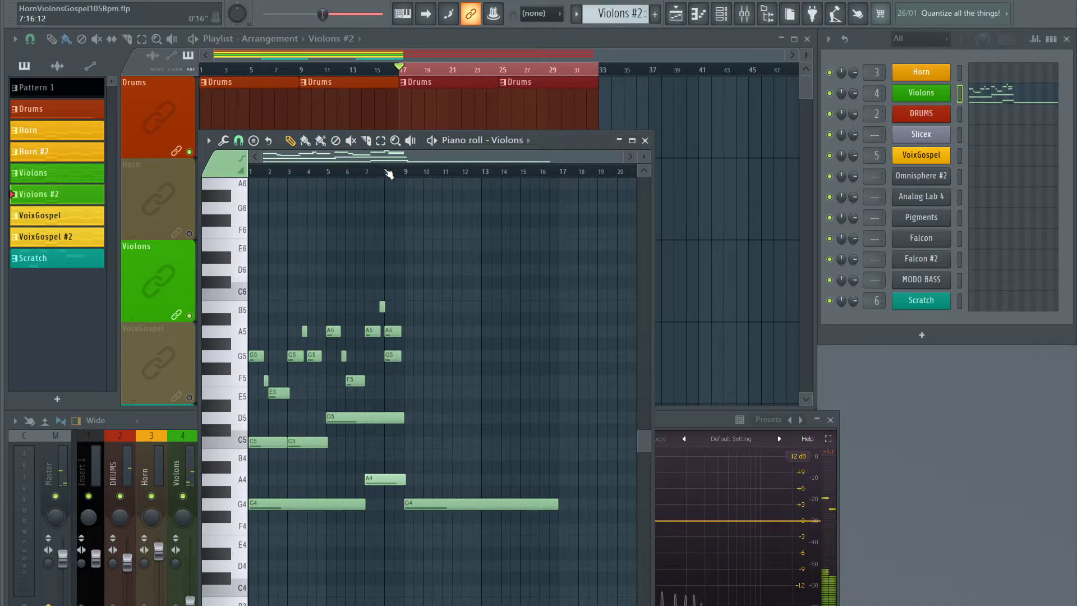
scroll(389, 173, "up", 4)
left_click_drag(405, 357, 385, 357)
right_click(375, 307)
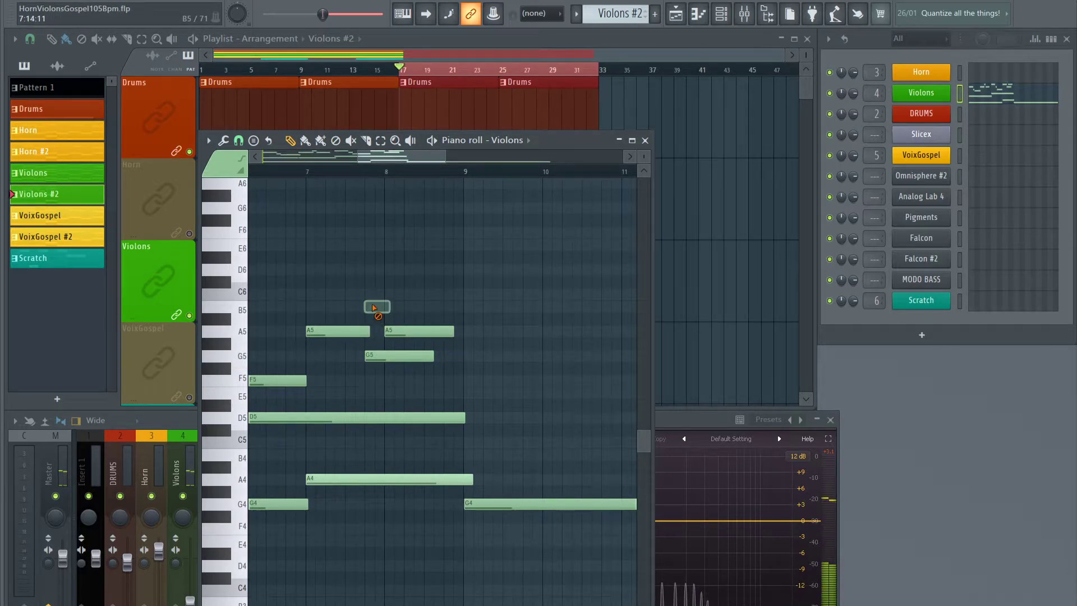
left_click(396, 333)
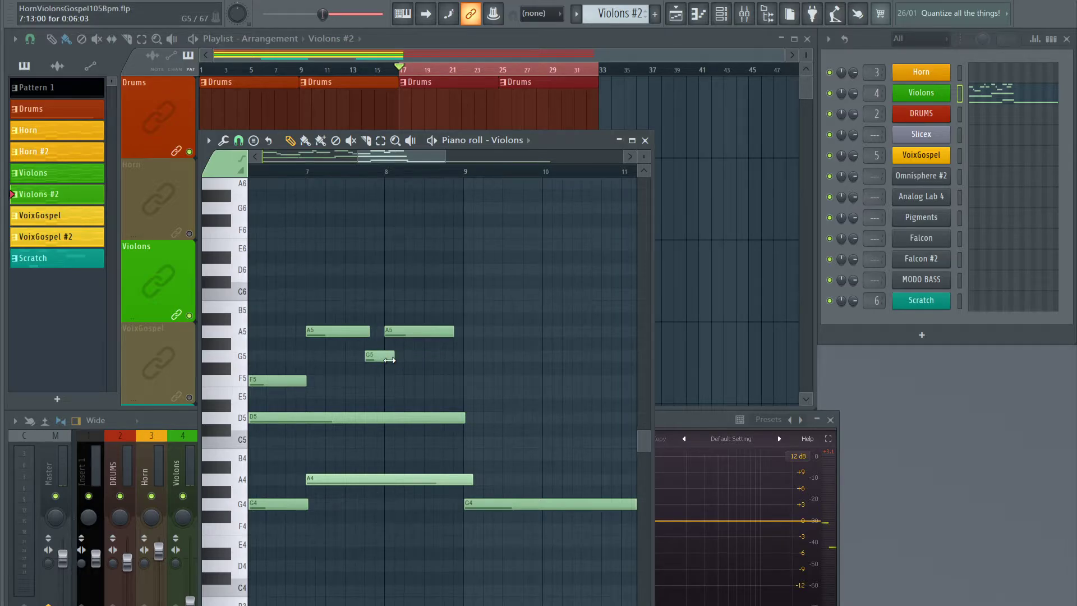
Add a C6 at 8:01:00 followed by a B5 reaching bar 9, mute bar 8's A5, and play the pattern
left_click(387, 295)
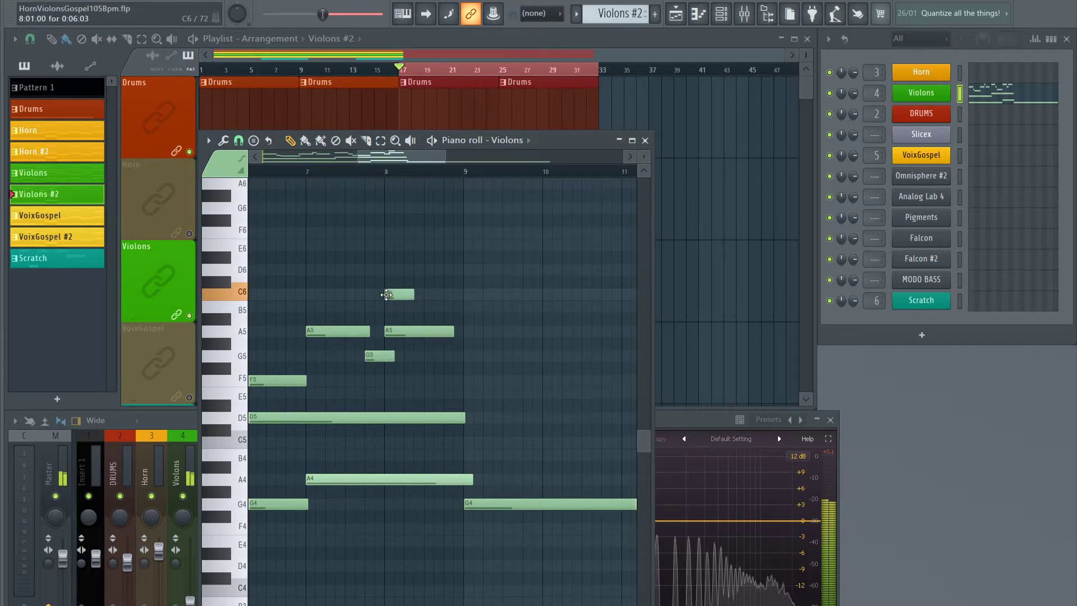
left_click(428, 307)
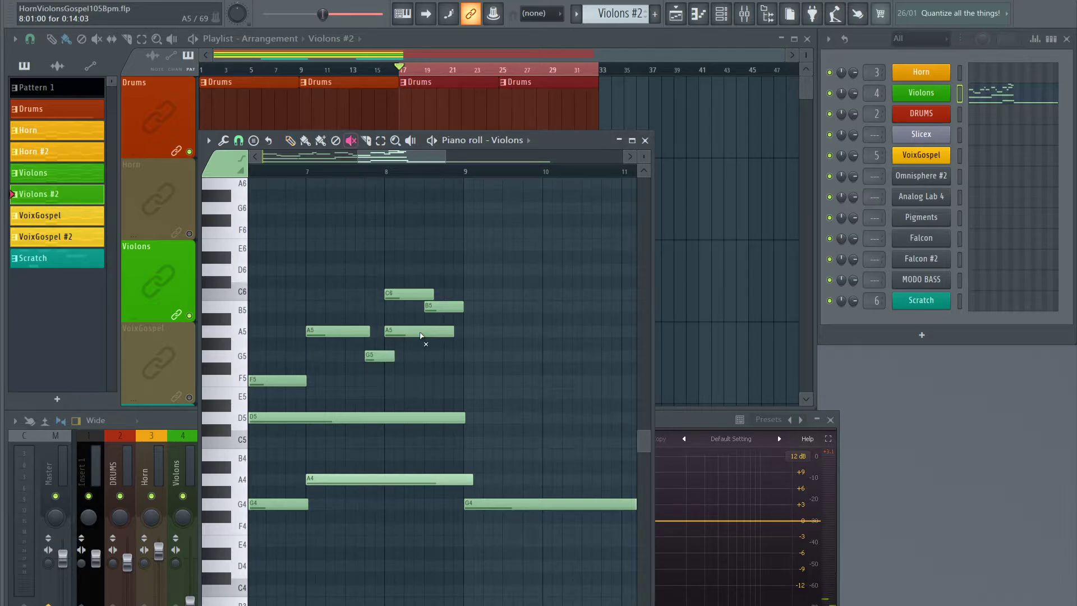
key("space")
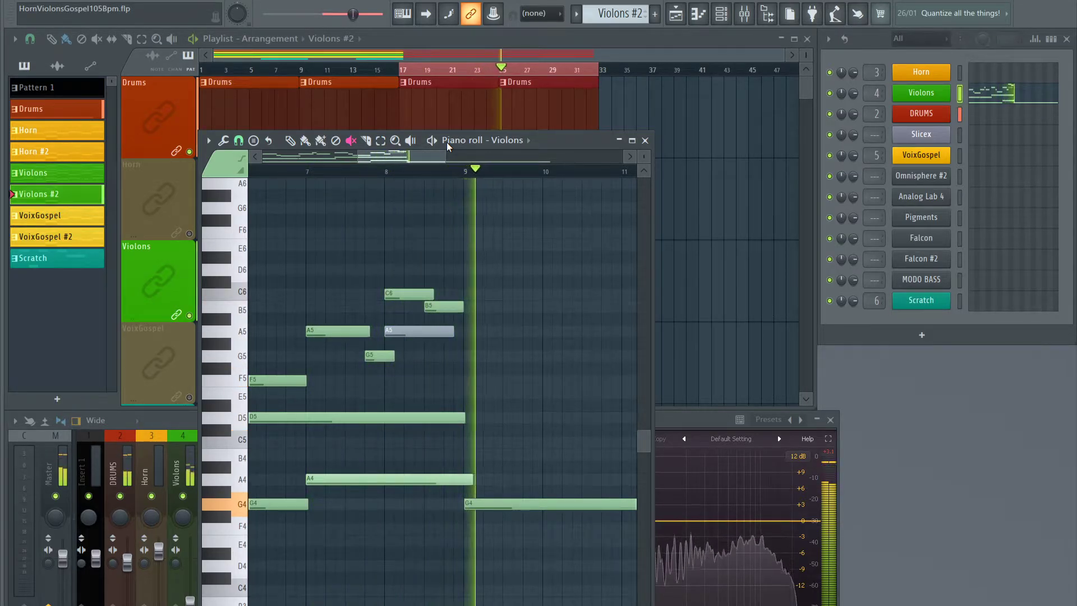
key("space")
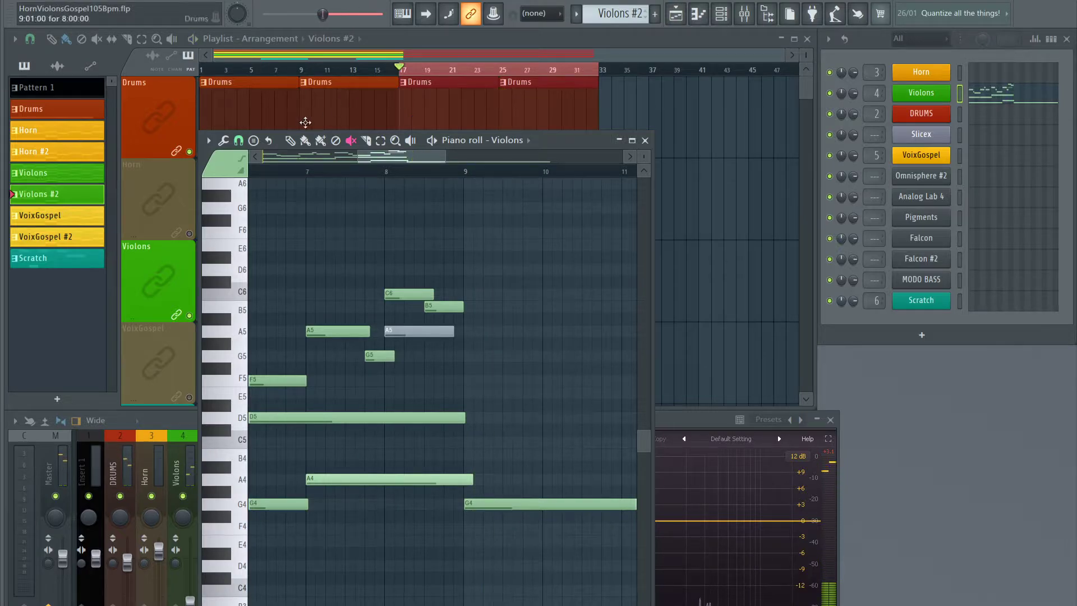
Copy all notes from C5 upward in bars 1 to 8 so that the duplicate starts at bar 9
scroll(335, 172, "down", 4)
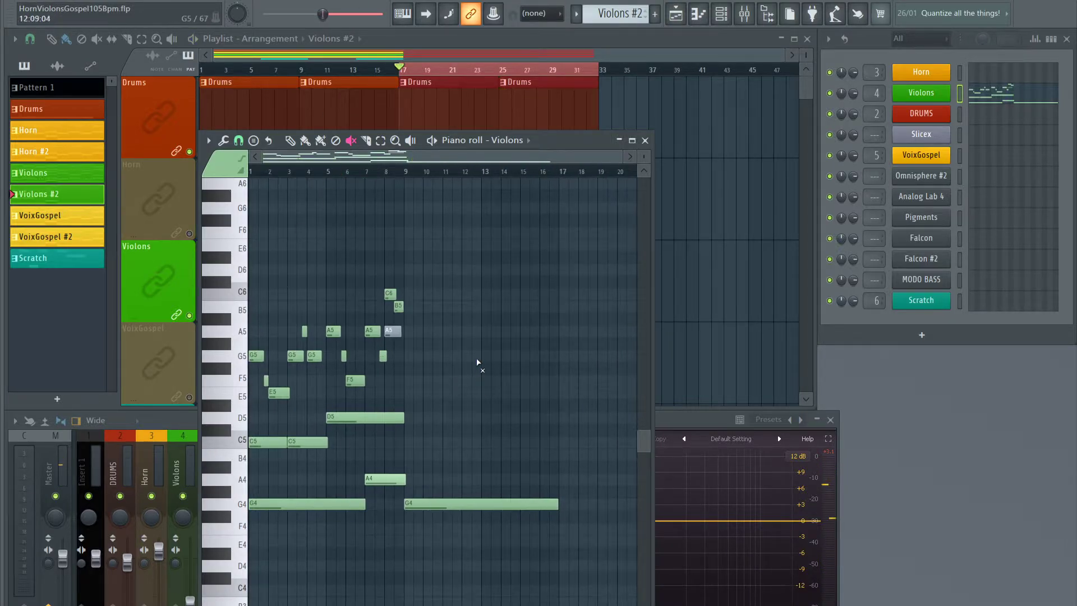
left_click_drag(431, 244, 248, 461)
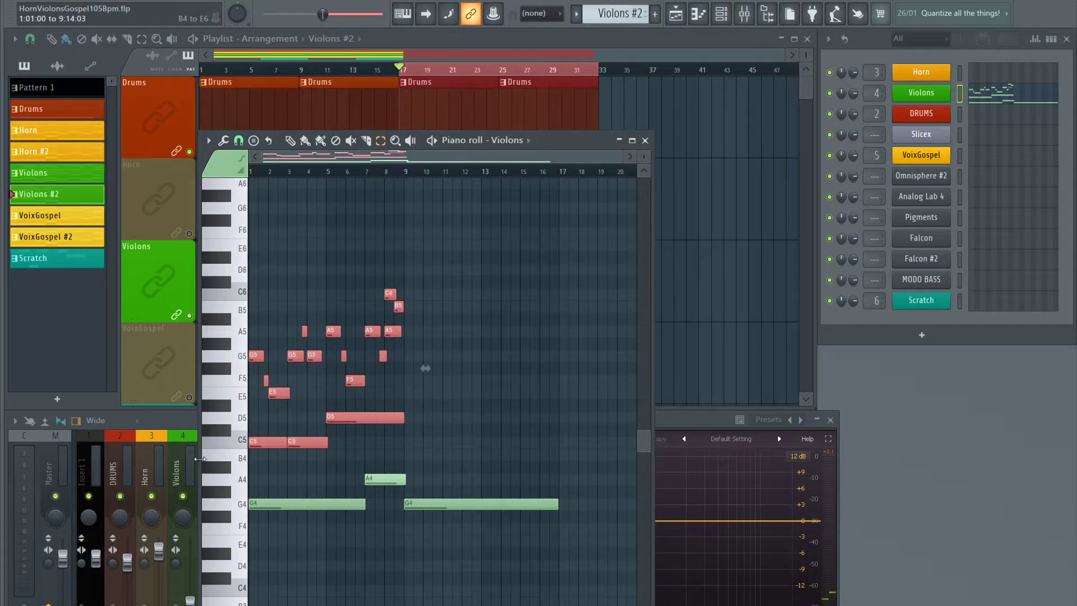
key("ctrl+v")
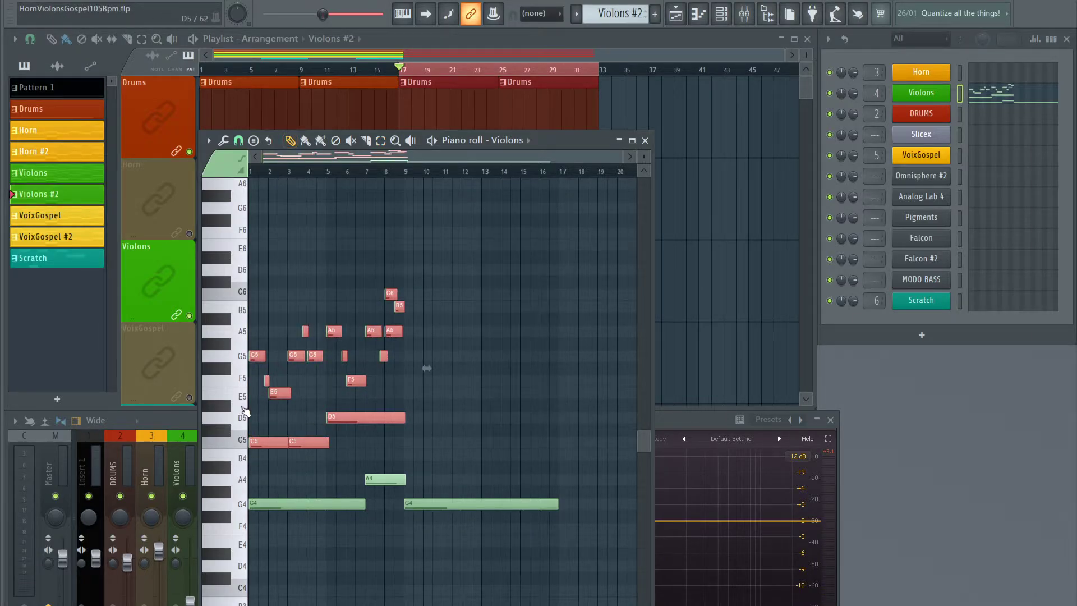
left_click_drag(260, 441, 418, 441)
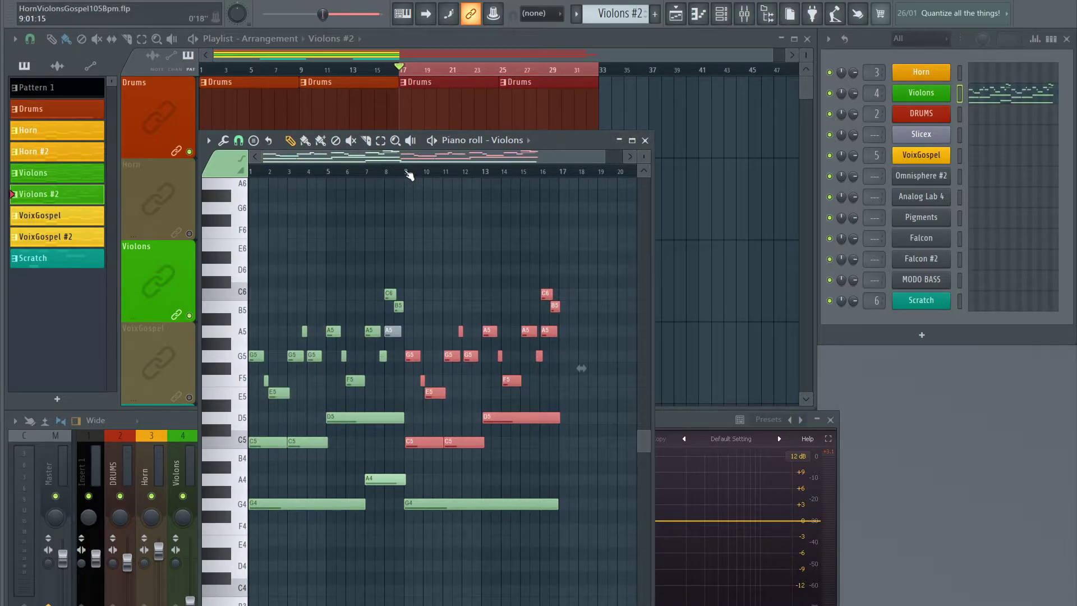
scroll(408, 174, "up", 8)
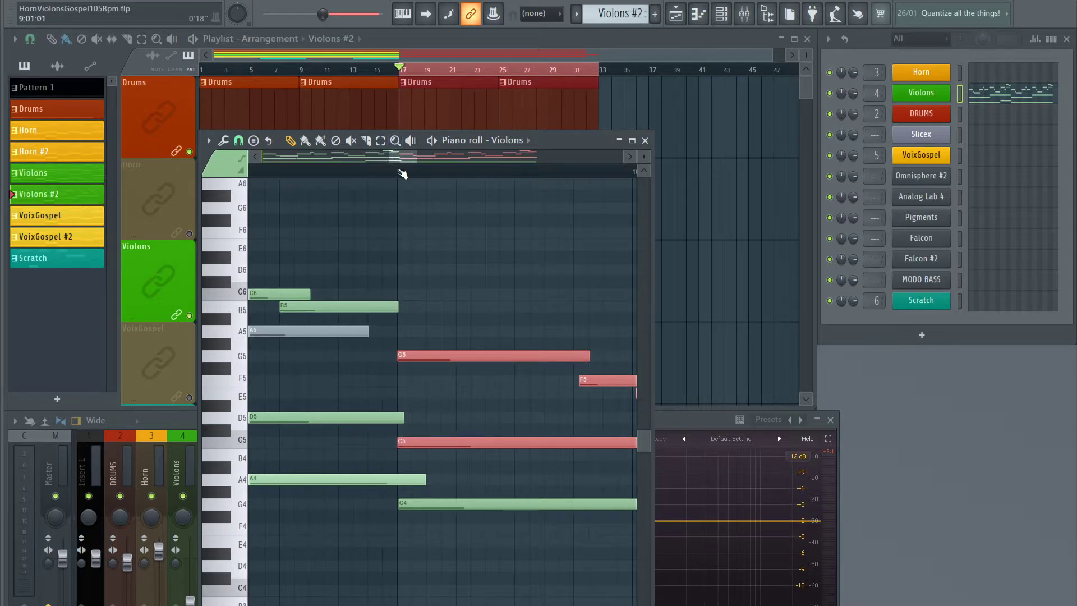
scroll(403, 174, "down", 8)
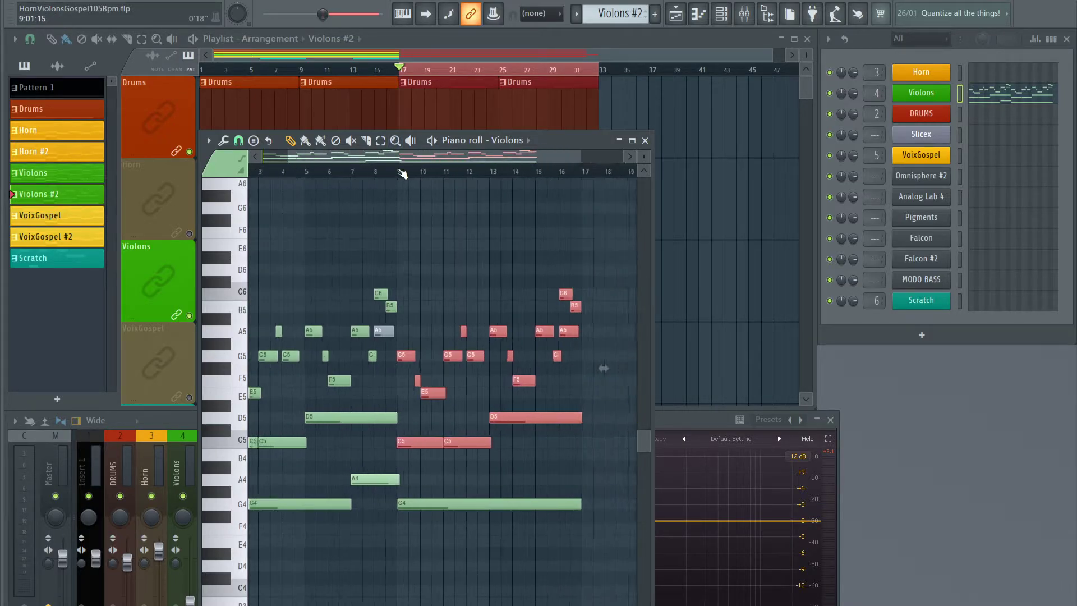
scroll(402, 174, "down", 3)
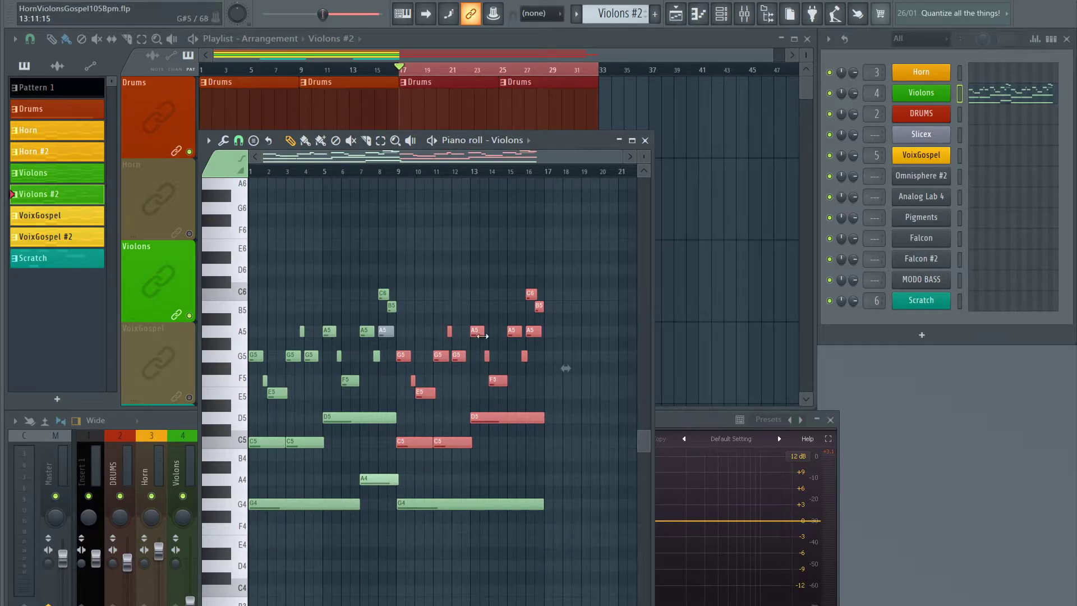
Play the extended pattern through the copied bars and clear the note selection
key("space")
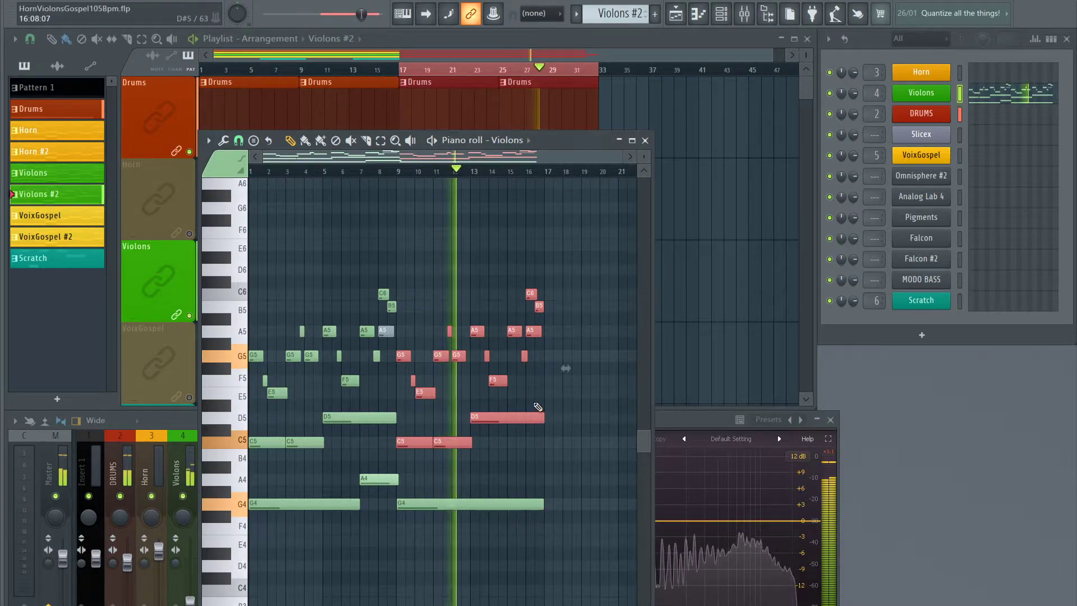
key("ctrl+d")
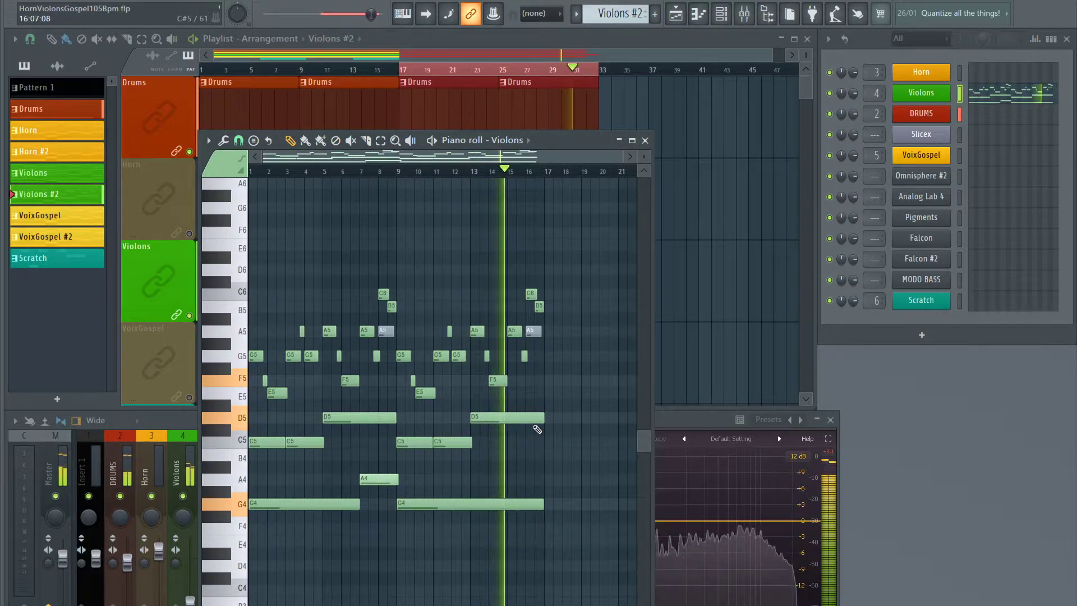
key("space")
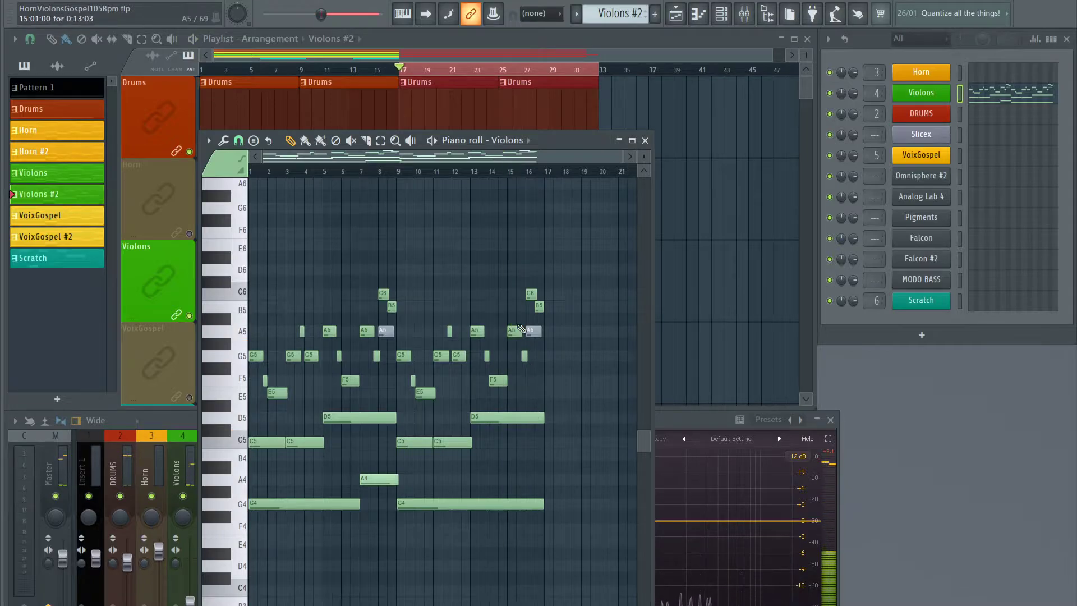
Play the pattern from bar 13 and shorten bar 13's D5 to a length of 2:00:12
left_click(475, 174)
key("space")
scroll(482, 171, "up", 2)
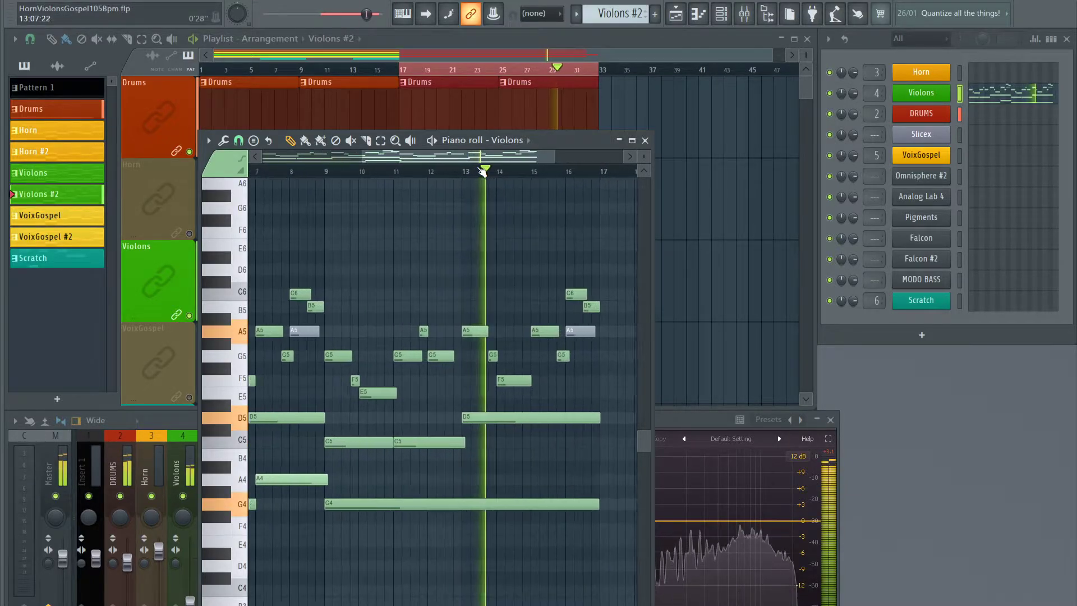
scroll(484, 171, "up", 2)
left_click_drag(496, 157, 535, 160)
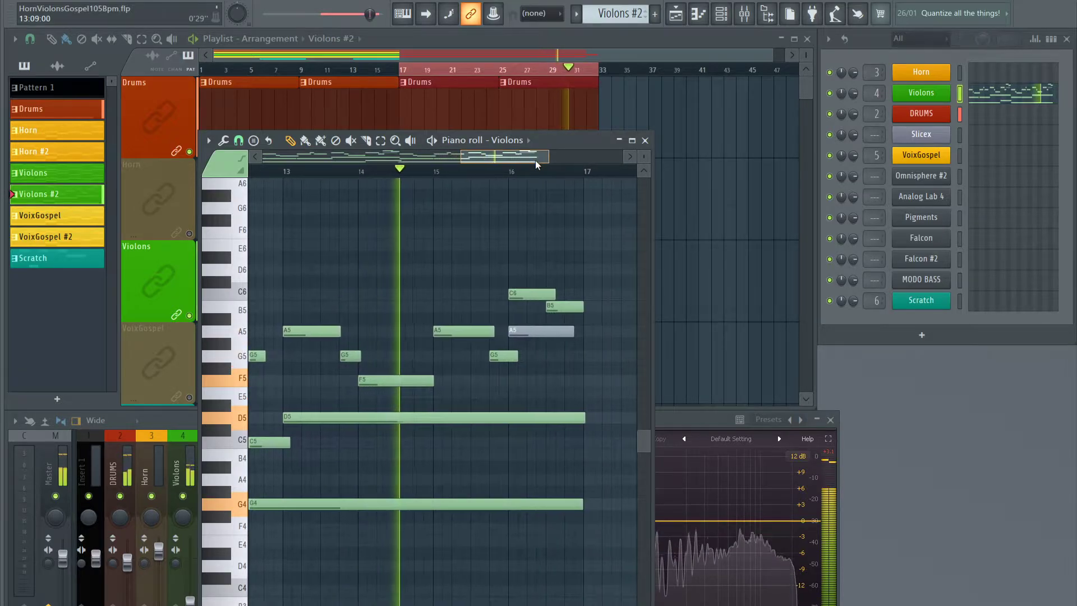
key("space")
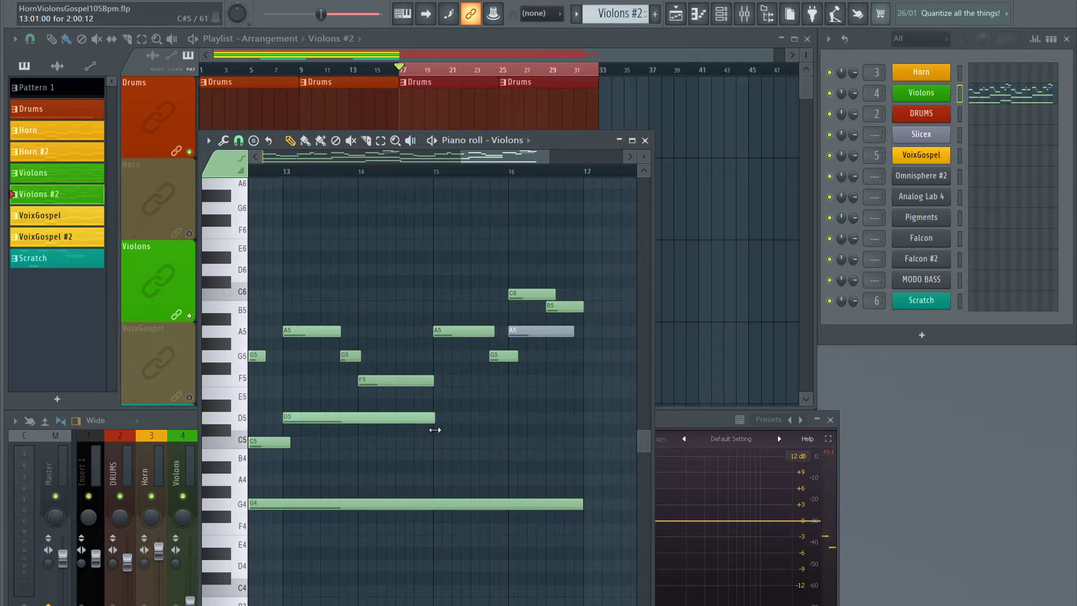
Add a C5 at 15:01:00 lasting 0:14:12 and lower bar 15's A5 to G5, replacing the short G5 after it
left_click(435, 442)
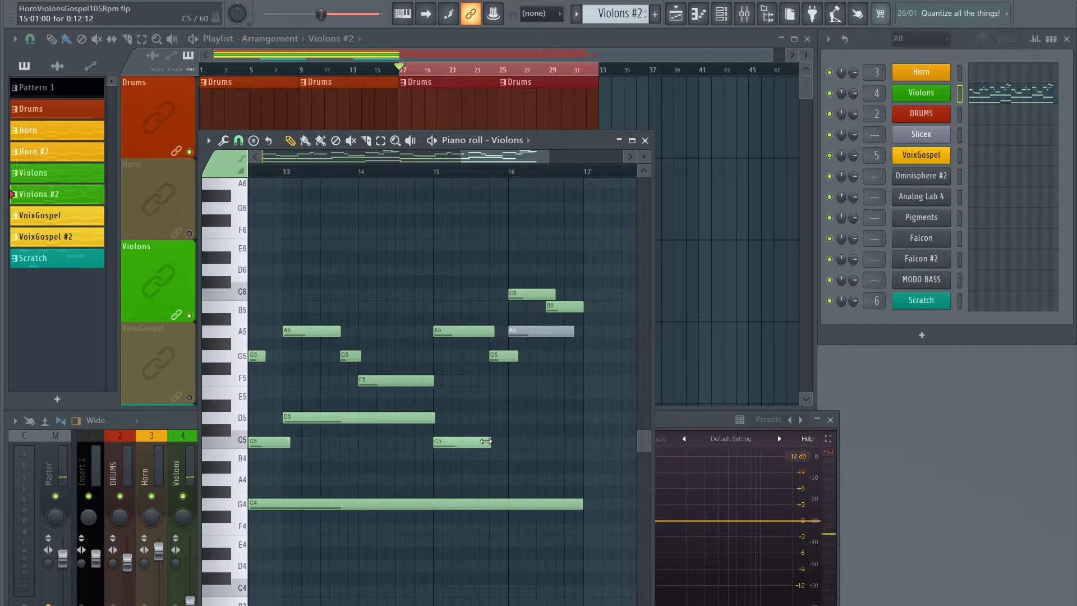
left_click_drag(463, 331, 463, 356)
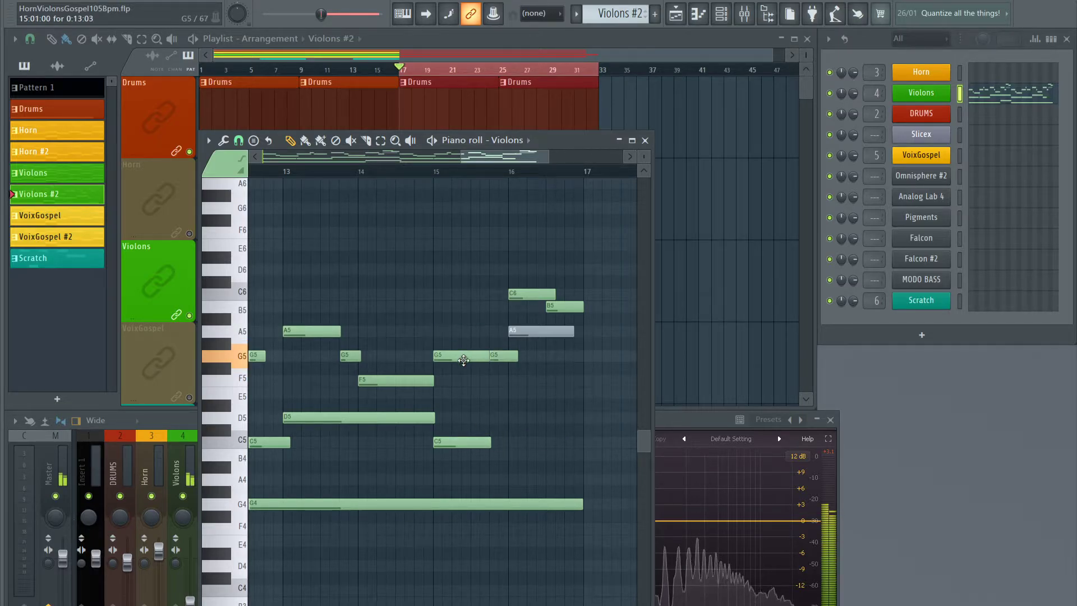
left_click(288, 174)
key("space")
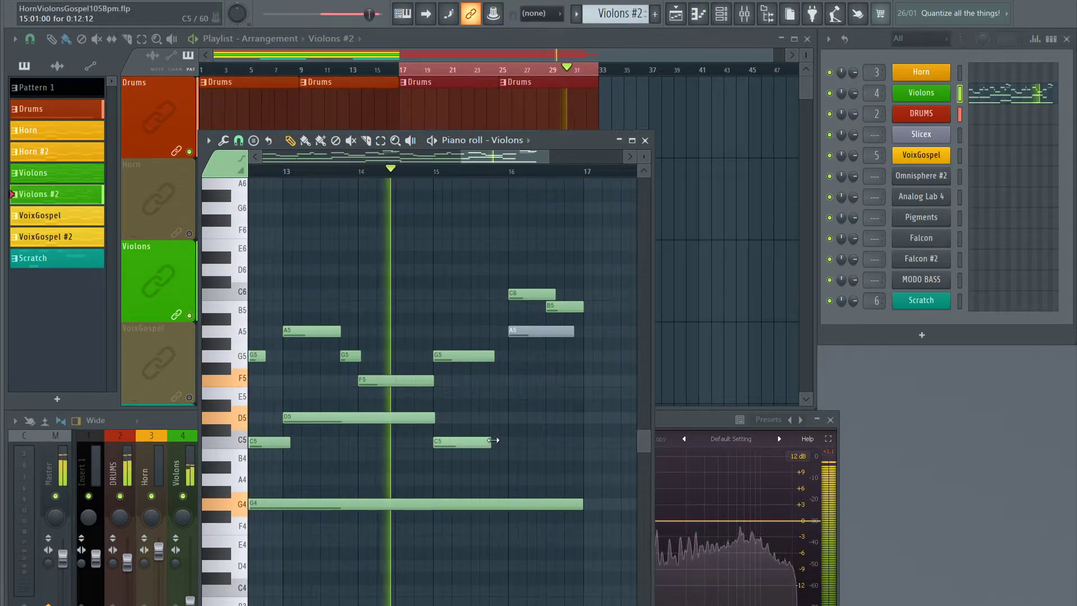
left_click_drag(491, 442, 501, 438)
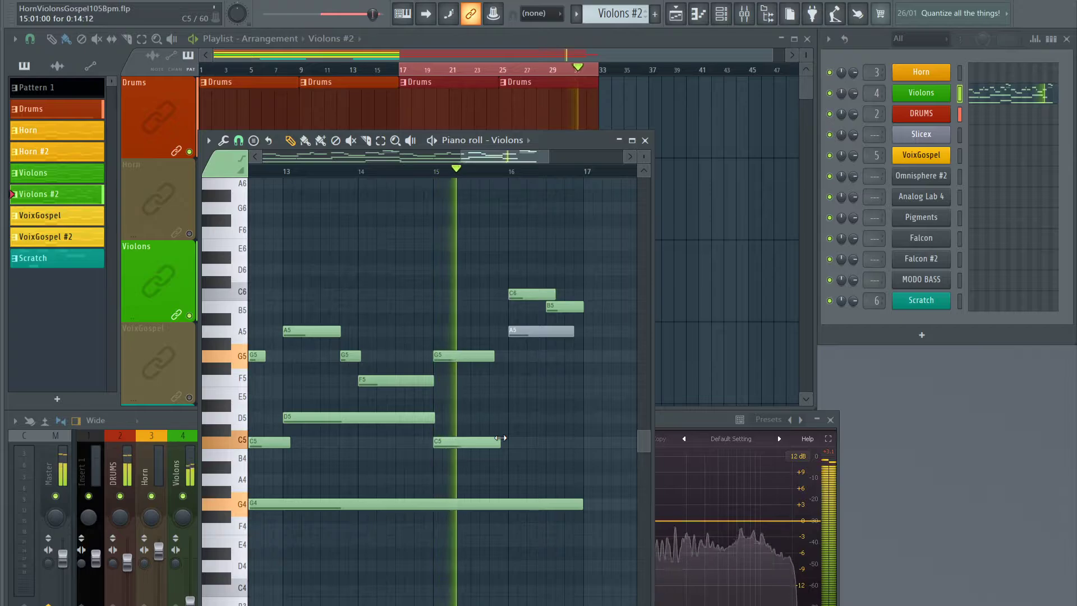
key("space")
Try raising bar 15's C5 to E5, play it from bar 13, and return the note to C5
left_click_drag(466, 442, 466, 390)
left_click(287, 171)
key("space")
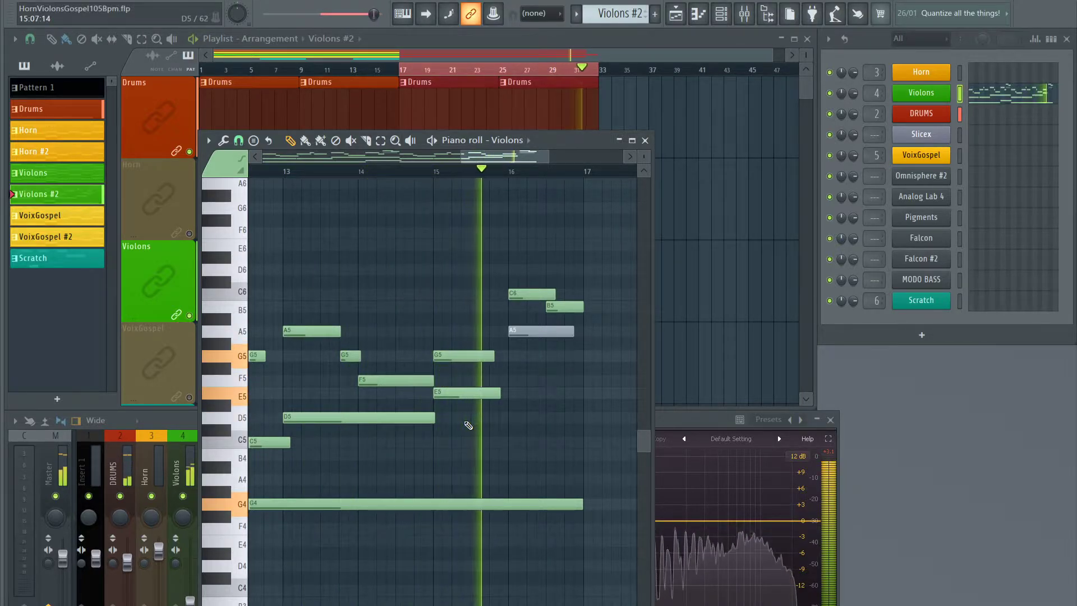
key("space")
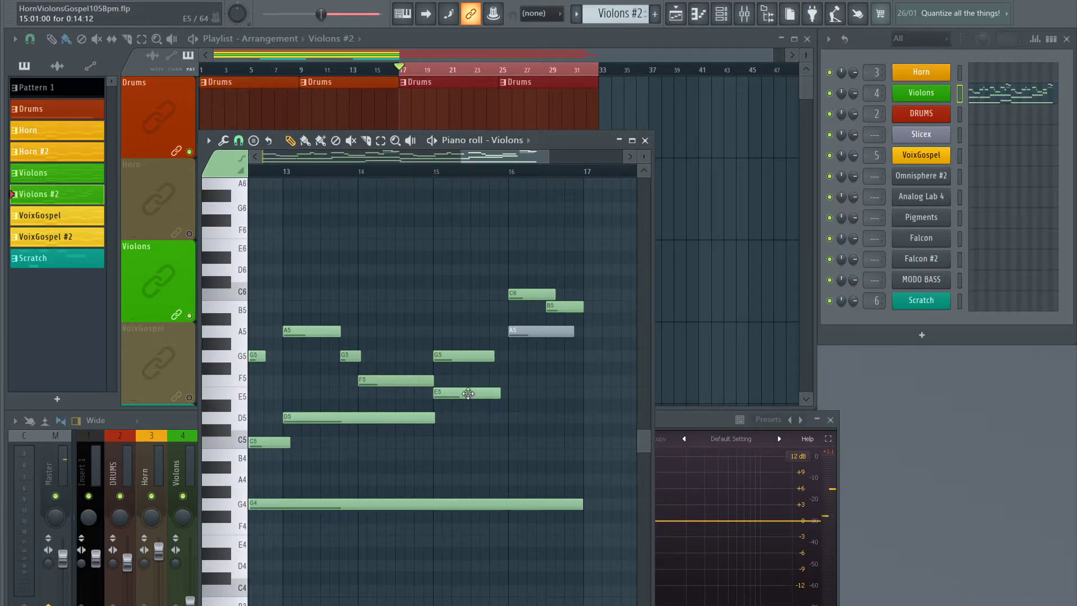
left_click_drag(469, 393, 470, 447)
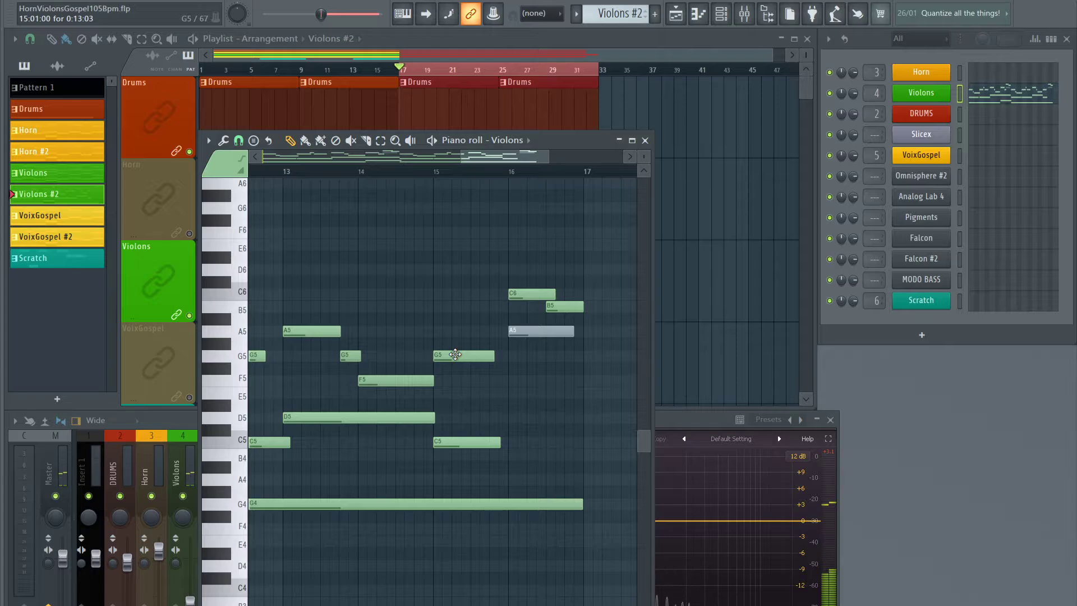
Lower bar 15's G5 to E5 and scrub through the notes of bars 13 to 15
left_click_drag(455, 354, 456, 402)
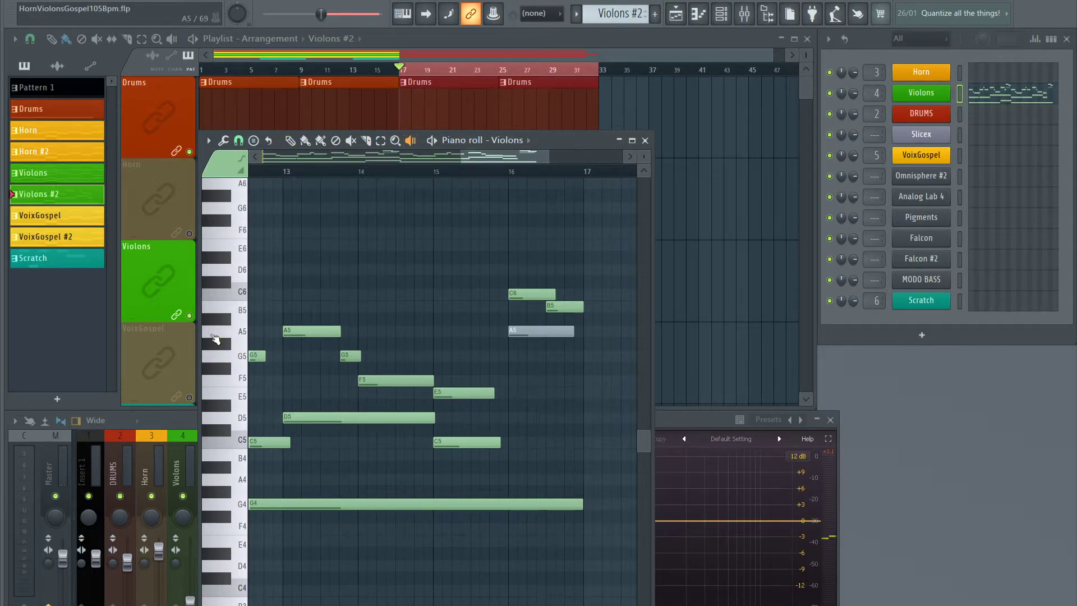
left_click(311, 297)
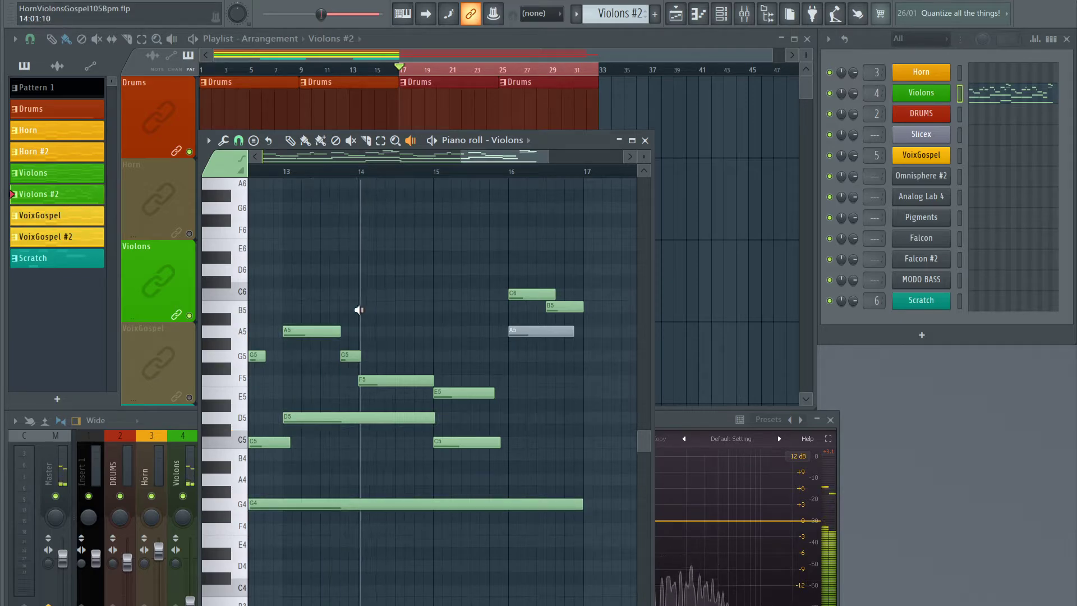
left_click_drag(359, 309, 379, 312)
left_click_drag(465, 314, 465, 314)
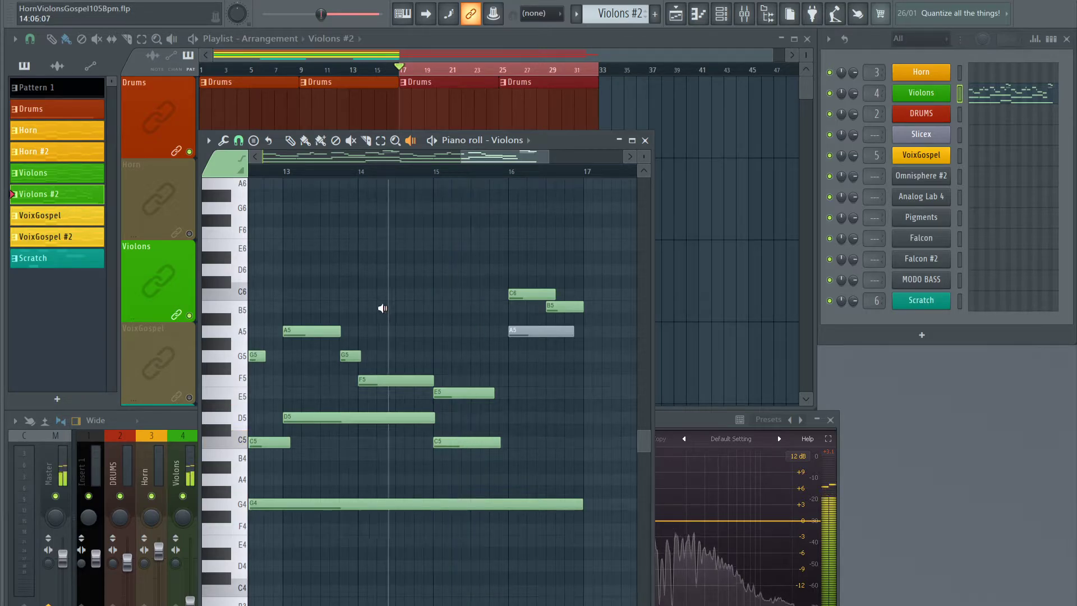
left_click_drag(315, 308, 466, 321)
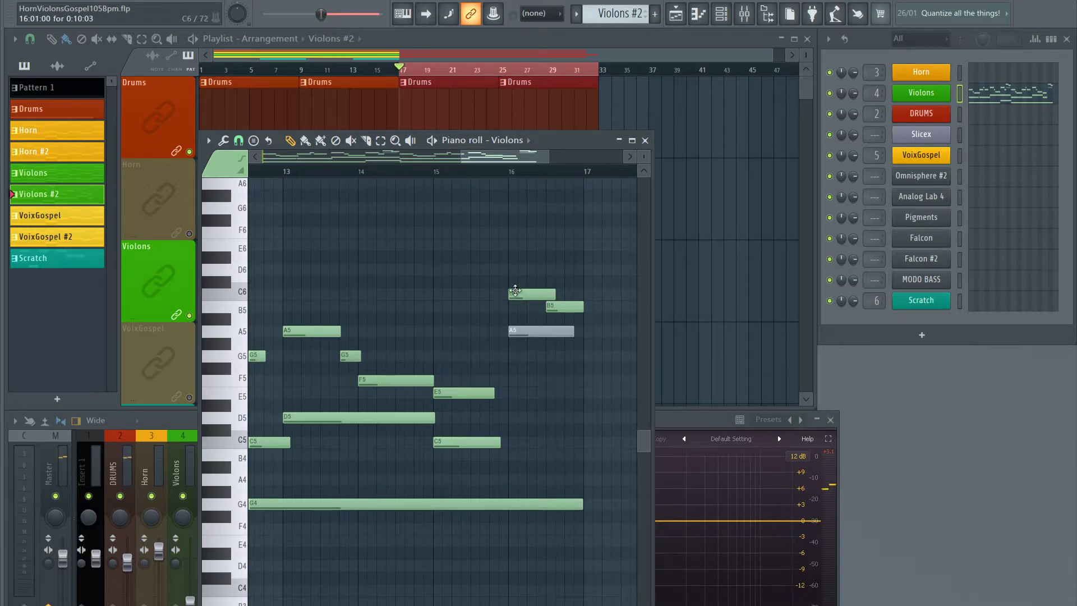
Delete bar 16's C6, B5 and muted A5, and move bar 15's E5 and C5 to 16:09:00
right_click(564, 307)
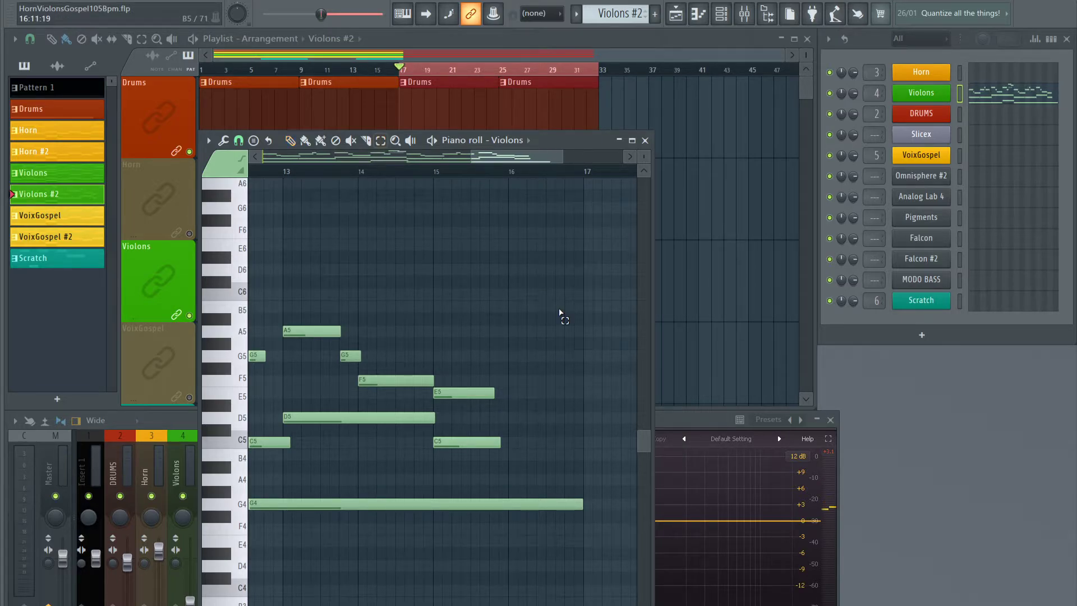
left_click_drag(496, 357, 458, 462)
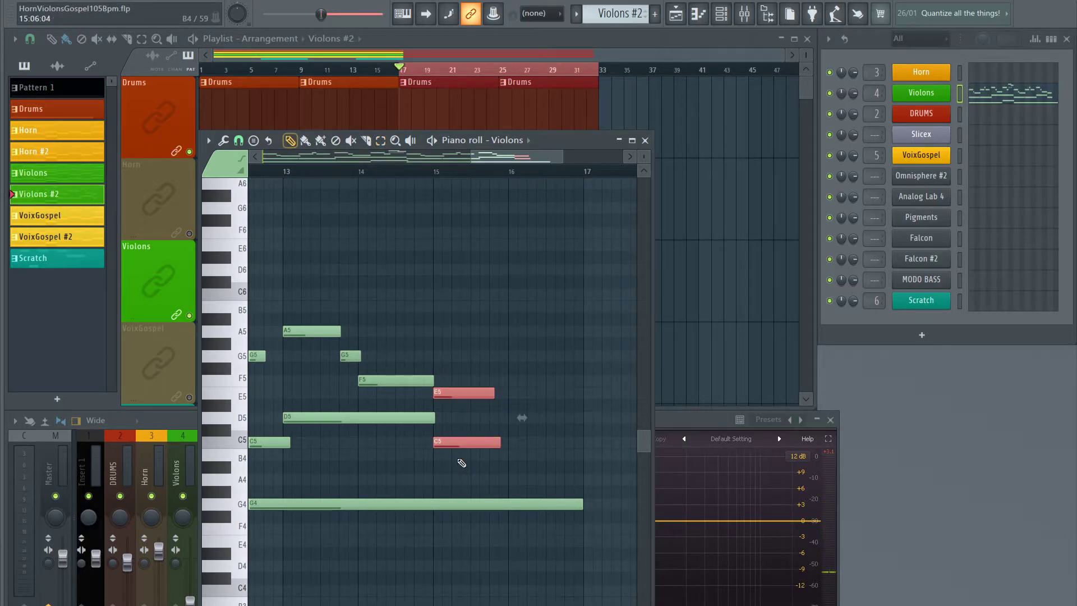
left_click_drag(455, 396, 521, 393)
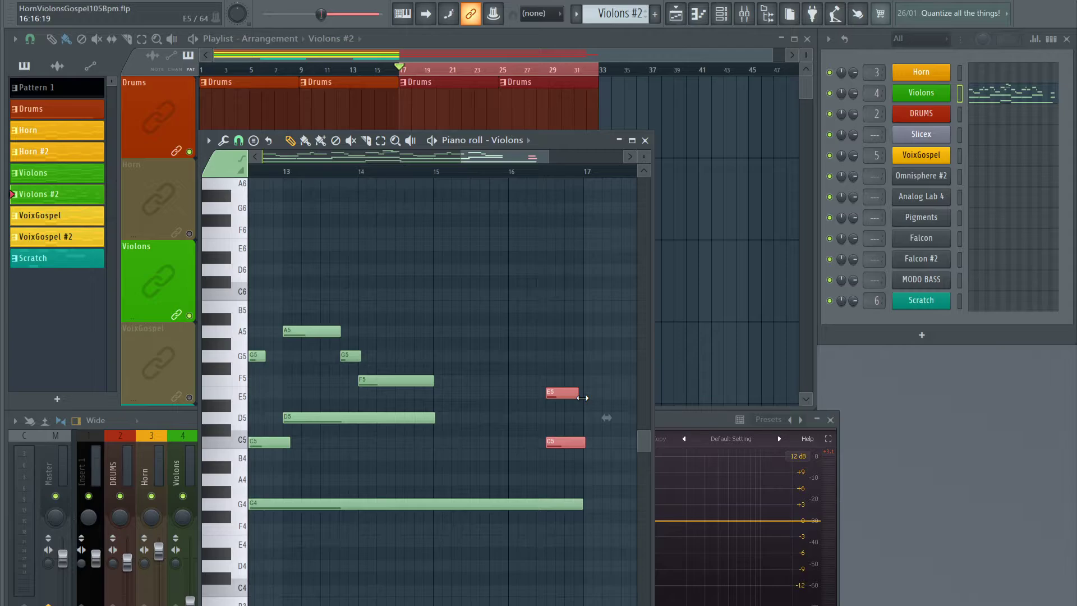
Add a G5 and an E5 at 15:01:00 plus an A5 at 15:09:00, and play from bar 13
mouse_move(442, 353)
left_mouse_down()
mouse_move(444, 312)
mouse_move(448, 358)
left_mouse_up()
left_click(441, 395)
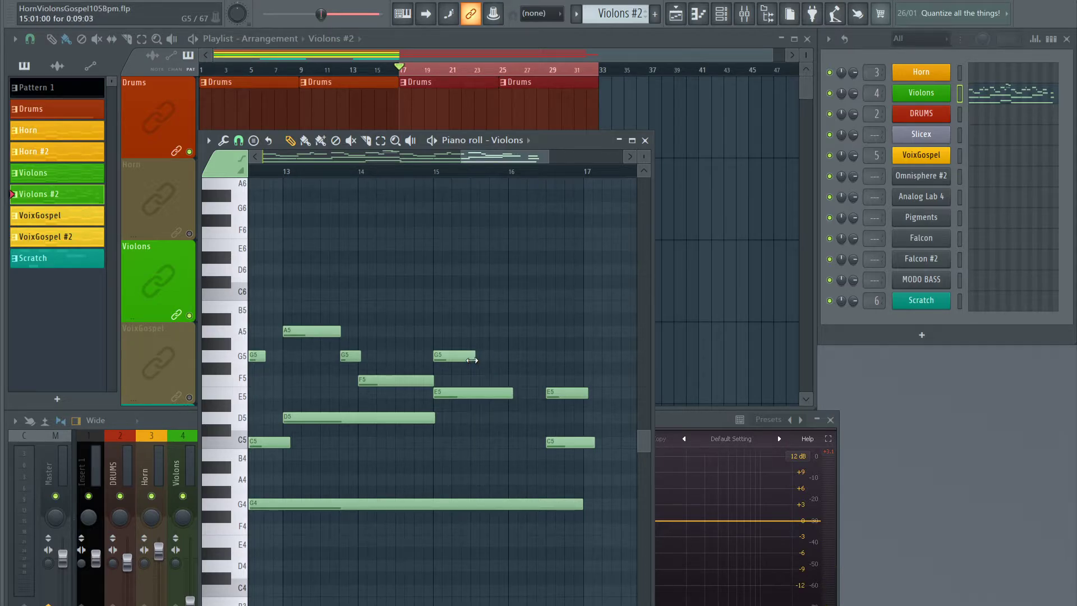
left_click(474, 331)
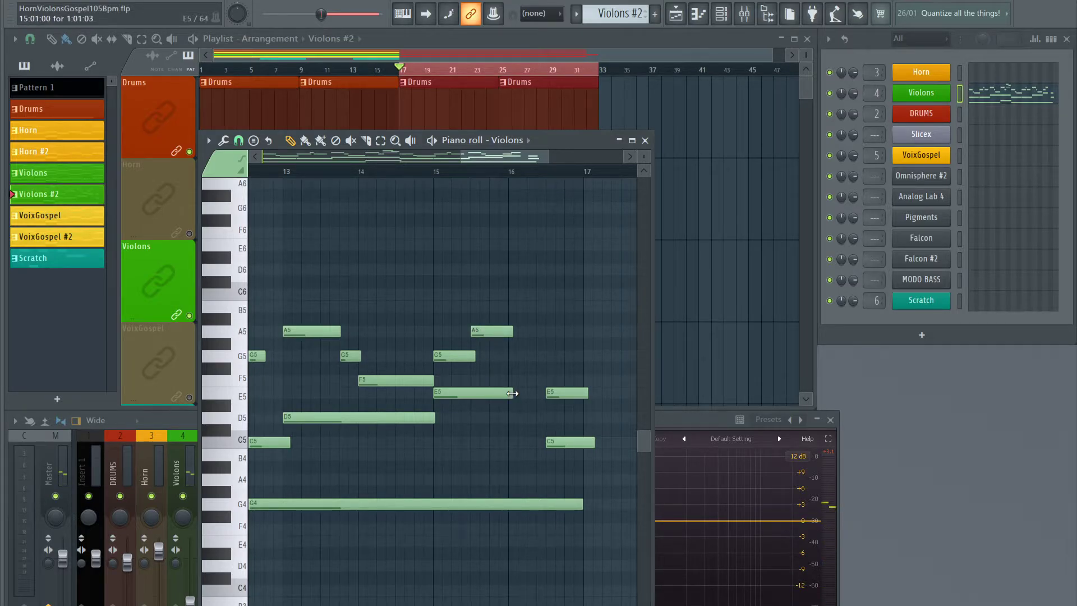
left_click(294, 175)
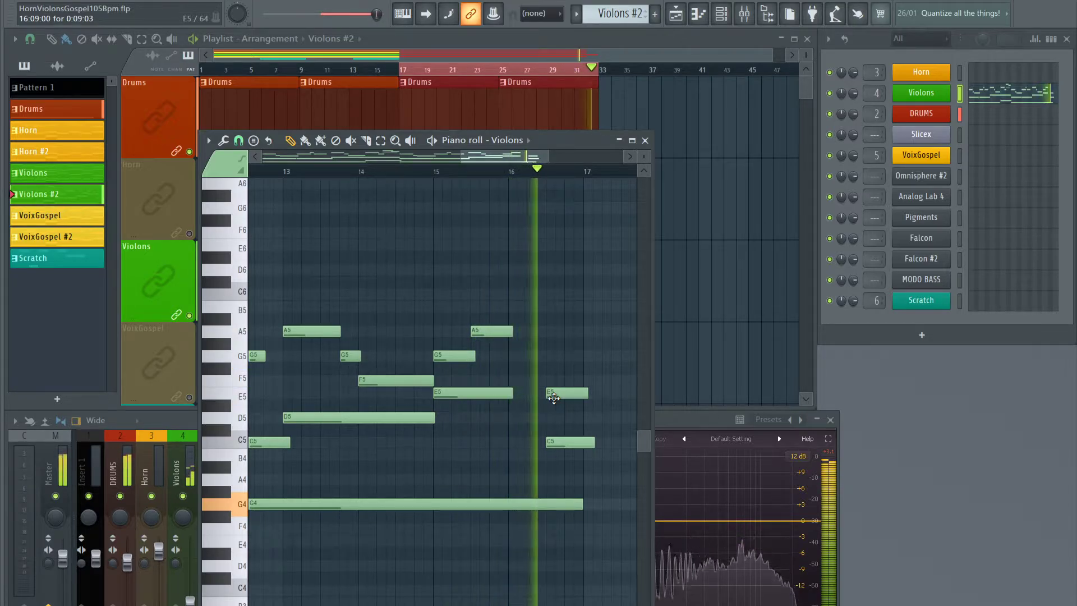
key("space")
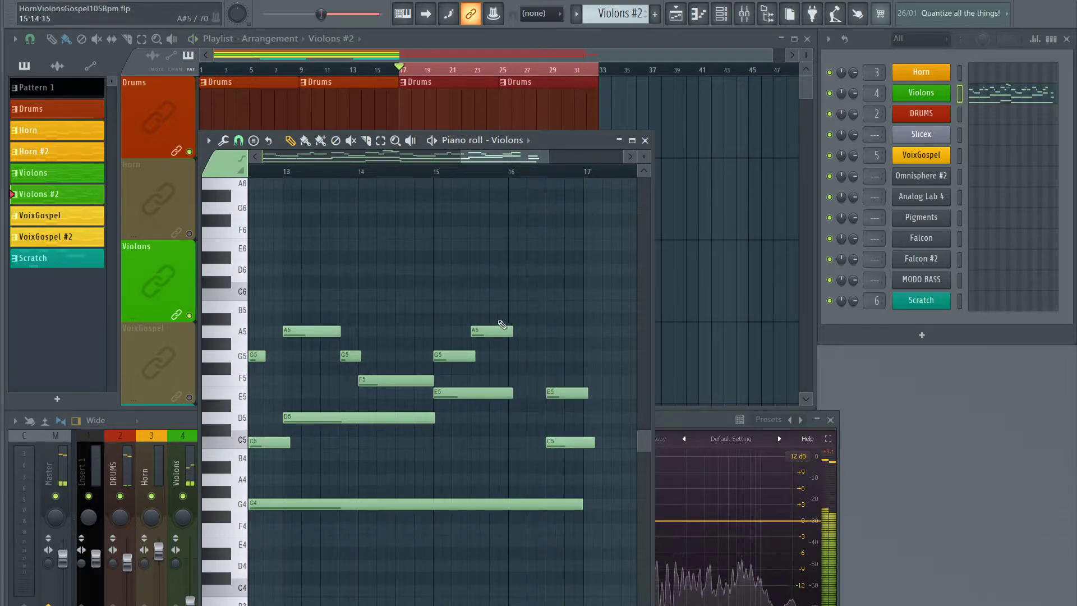
Add an F5 at 16:01:00 leading into bar 16's E5 and play the ending
left_click(509, 419)
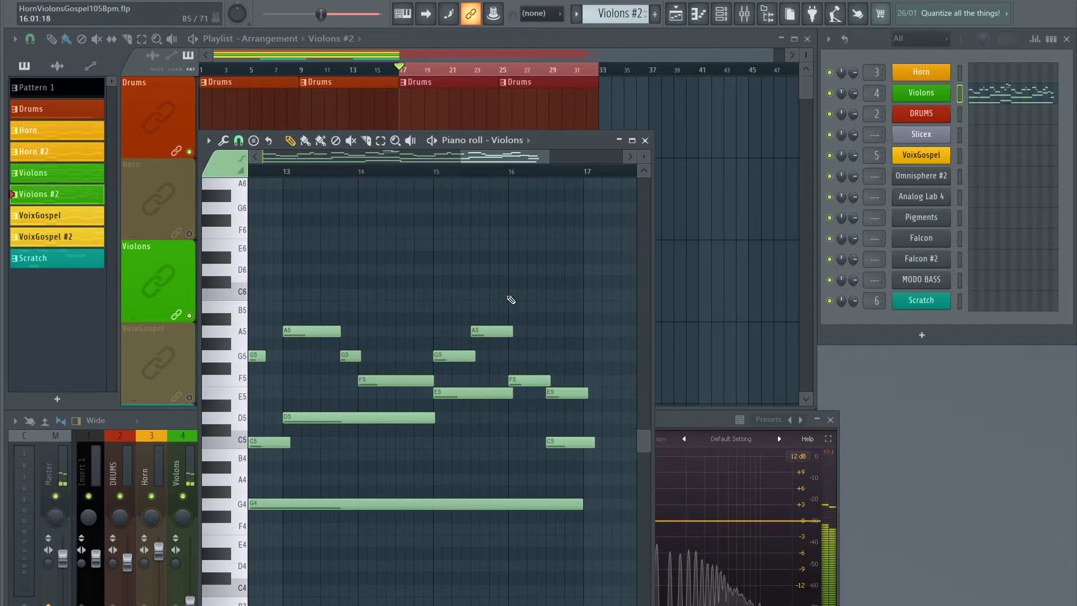
key("space")
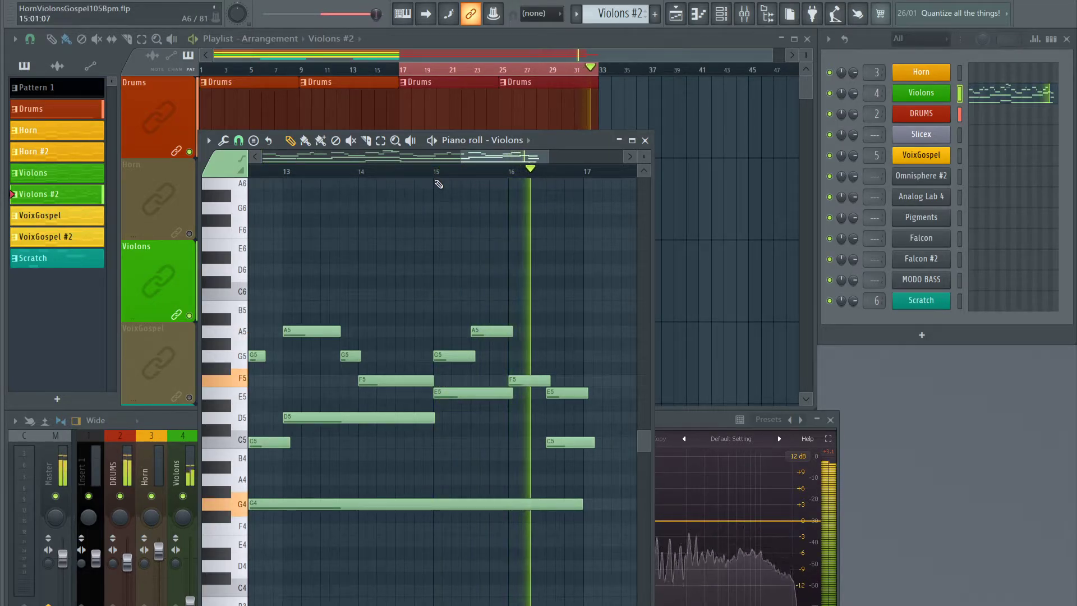
key("space")
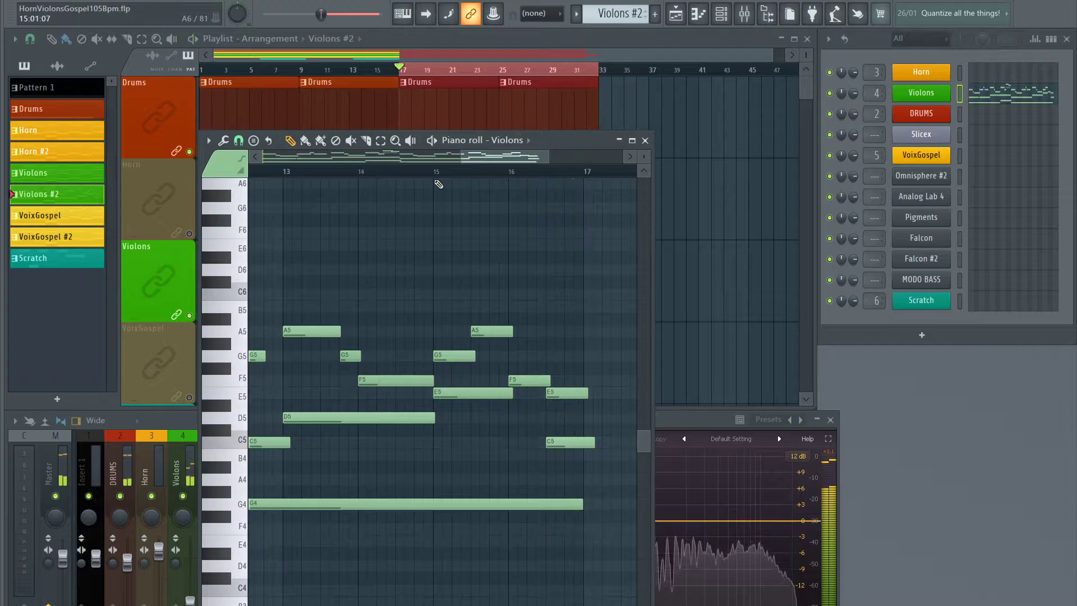
key("space")
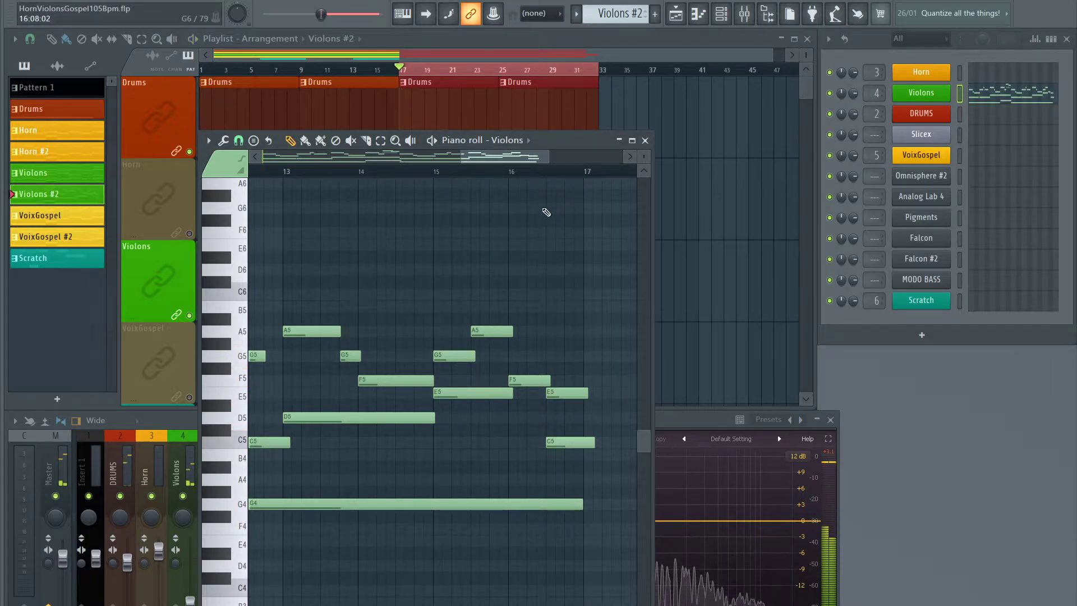
Scrub through bars 13 to 16 and shorten bar 15's A5 and E5 and bar 16's E5 and C5
mouse_move(471, 157)
left_mouse_down()
mouse_move(442, 166)
mouse_move(453, 166)
left_mouse_up()
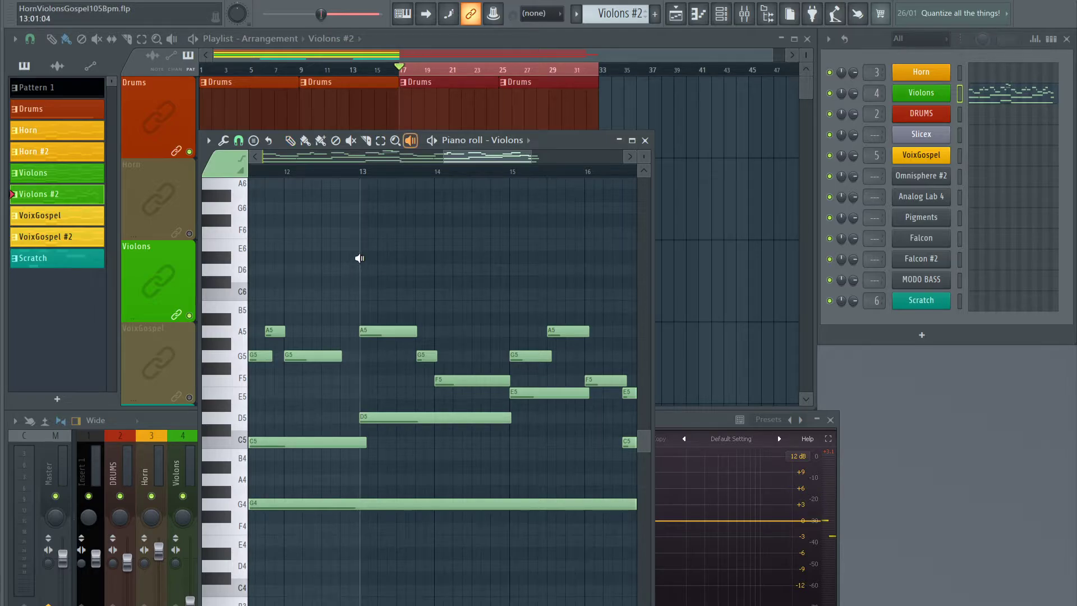
left_click(383, 271)
left_click_drag(383, 270, 496, 289)
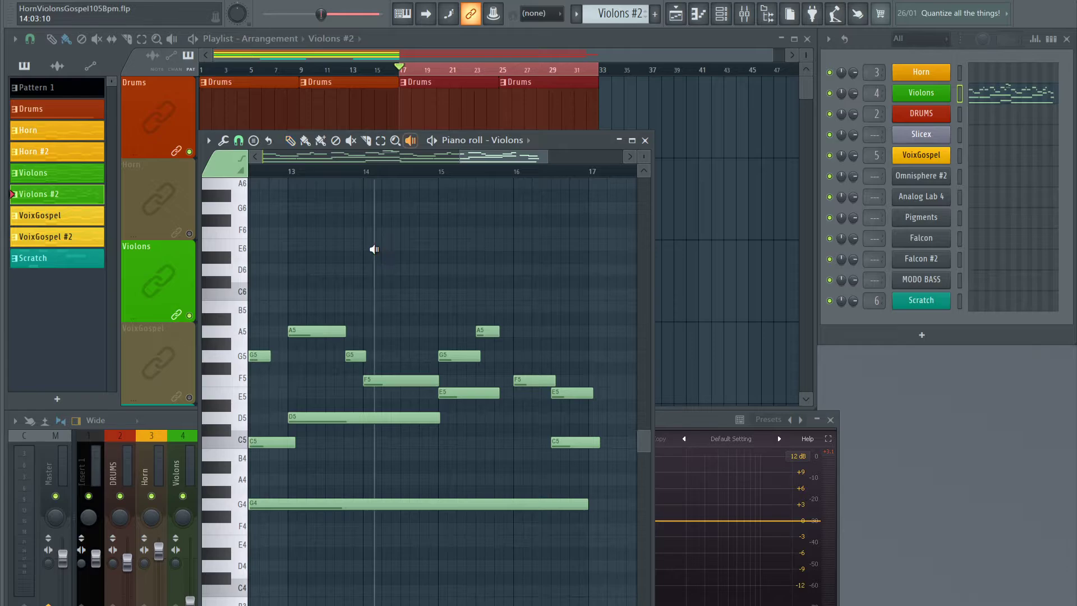
mouse_move(338, 256)
left_mouse_down()
mouse_move(325, 259)
mouse_move(582, 296)
left_mouse_up()
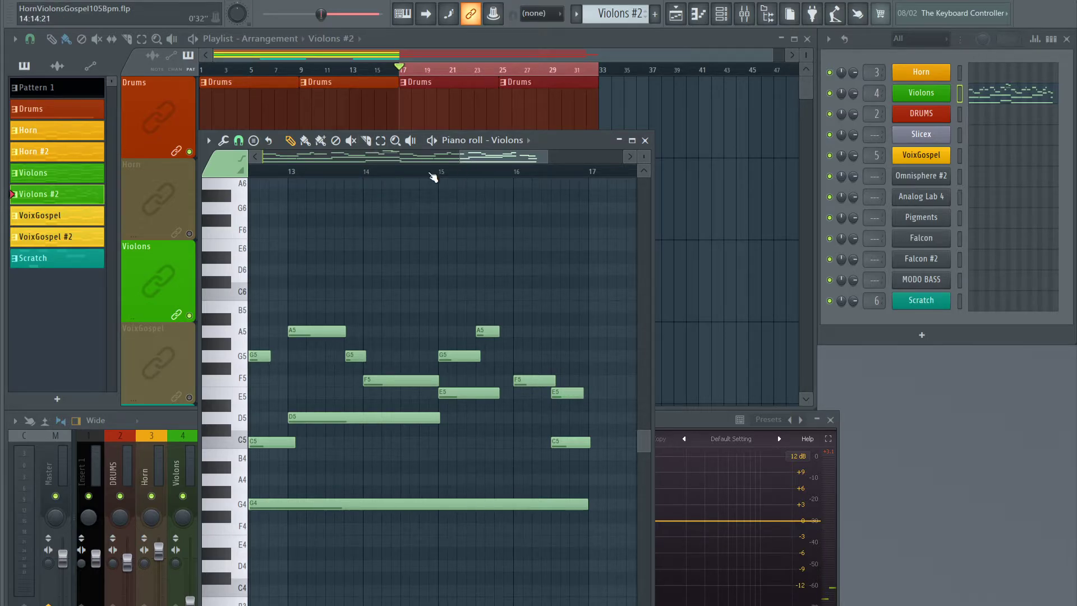
Play the whole pattern and replace the two opening C5 notes with one C5 from 1:01:00 lasting 4:04:01
scroll(432, 177, "down", 4)
key("space")
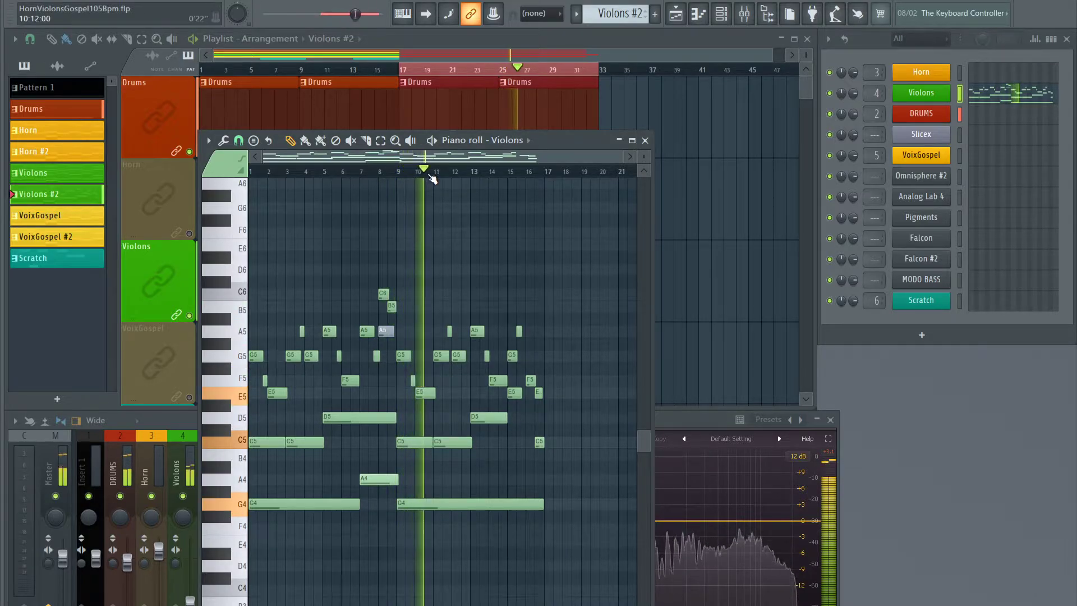
scroll(396, 182, "up", 2)
scroll(396, 182, "up", 1)
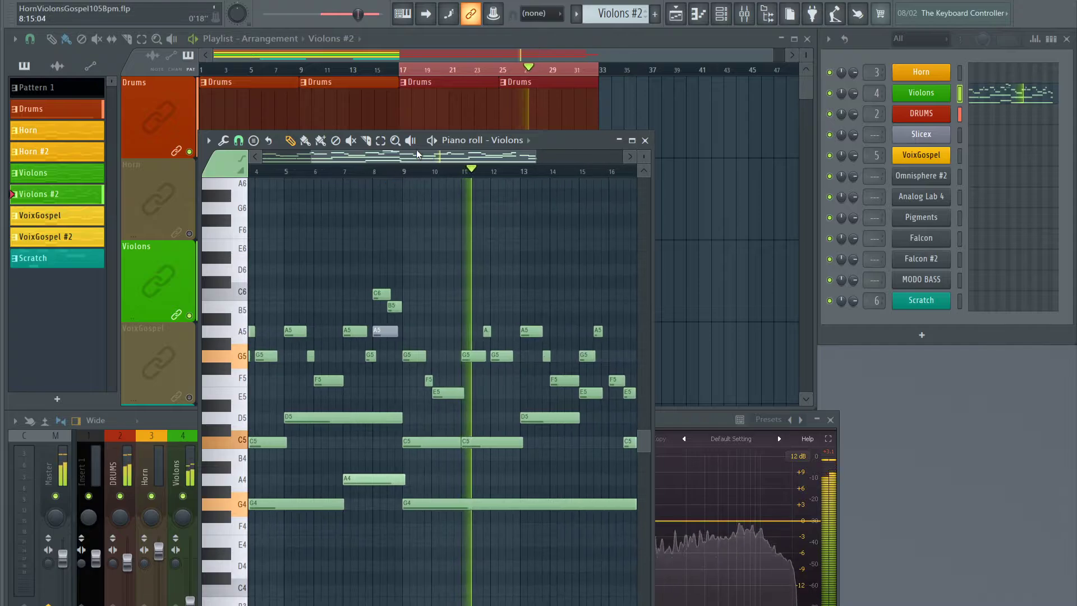
left_click_drag(387, 158, 259, 172)
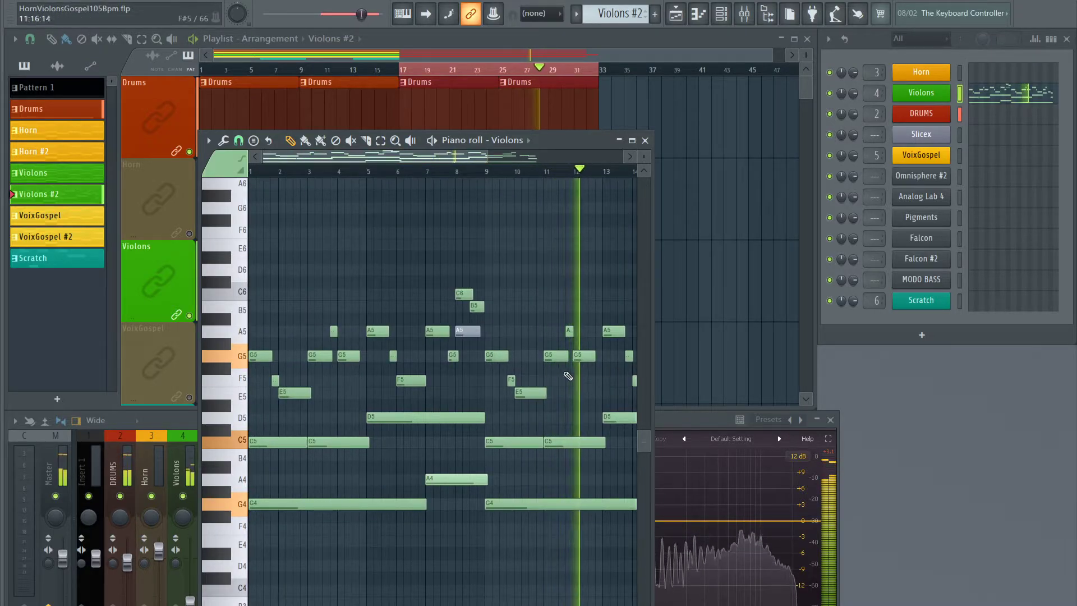
key("space")
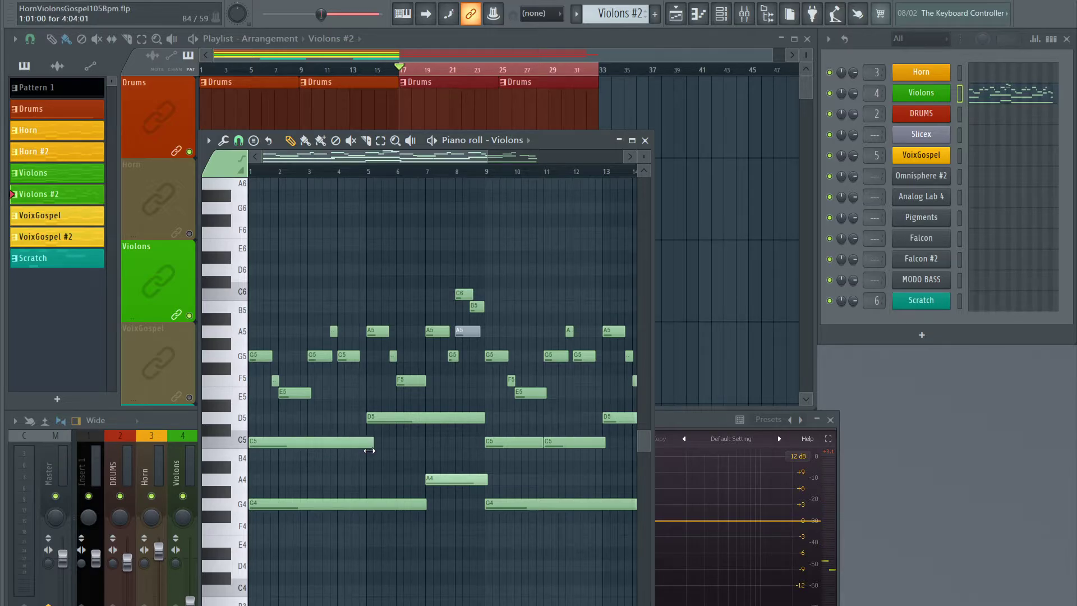
Play the edited pattern and check the notes around bars 5 to 6 and 13 to 16
key("space")
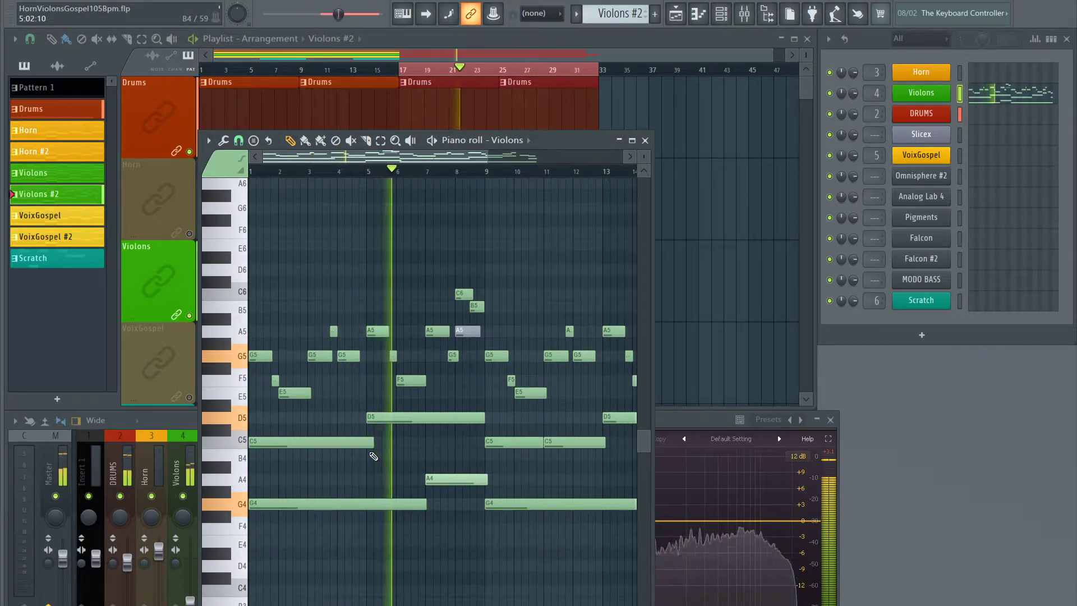
scroll(421, 336, "up", 6, "ctrl")
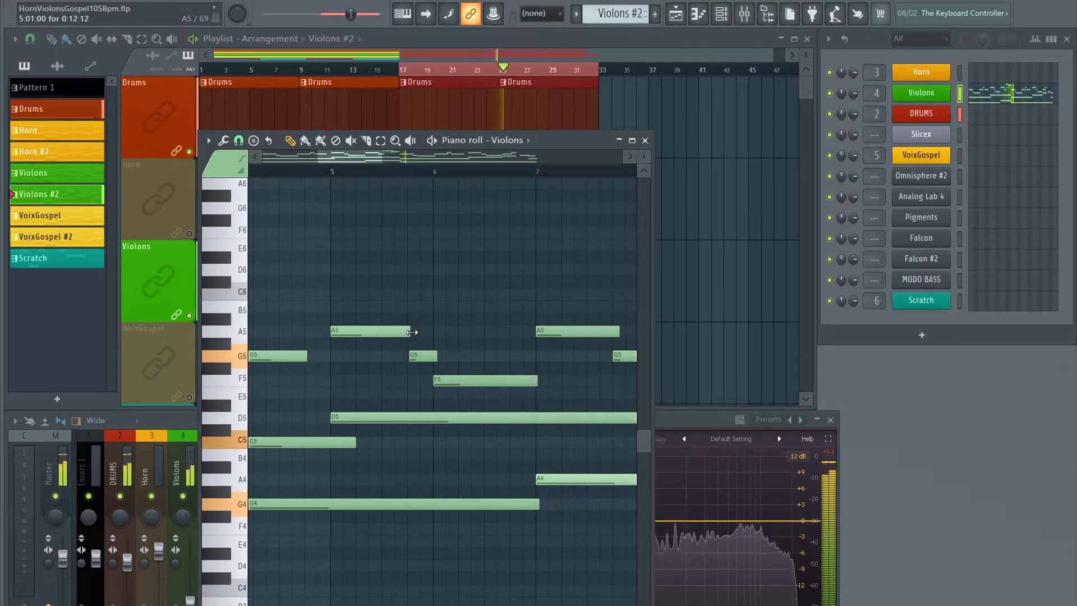
left_click_drag(352, 156, 500, 210)
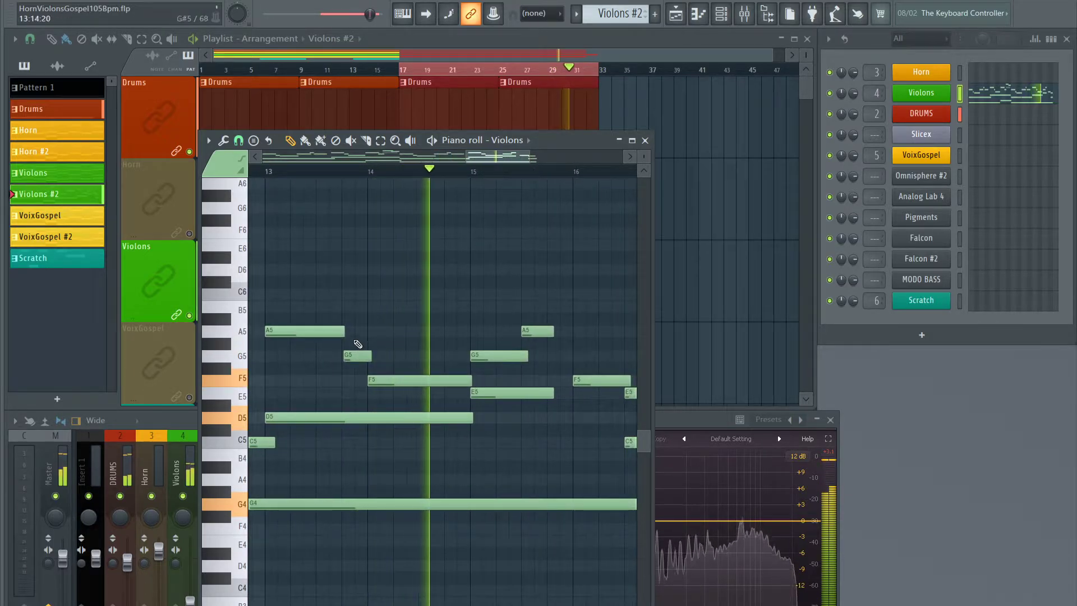
Lengthen bar 13's A5, set the note snap to 1/4 beat, and extend bar 15's A5 and E5 to the start of bar 16
left_click_drag(344, 331, 349, 330)
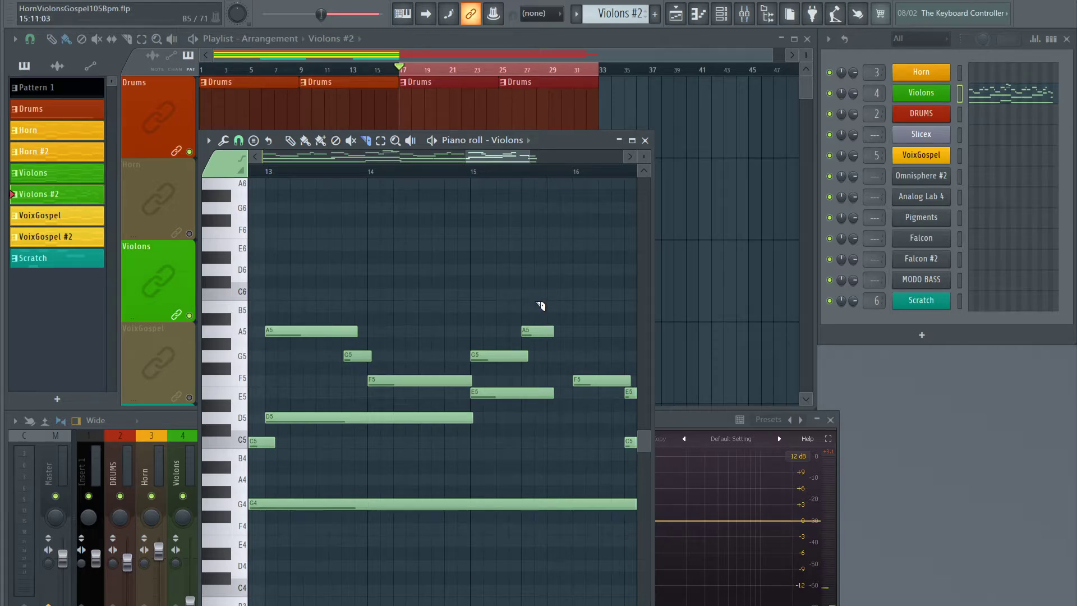
key("space")
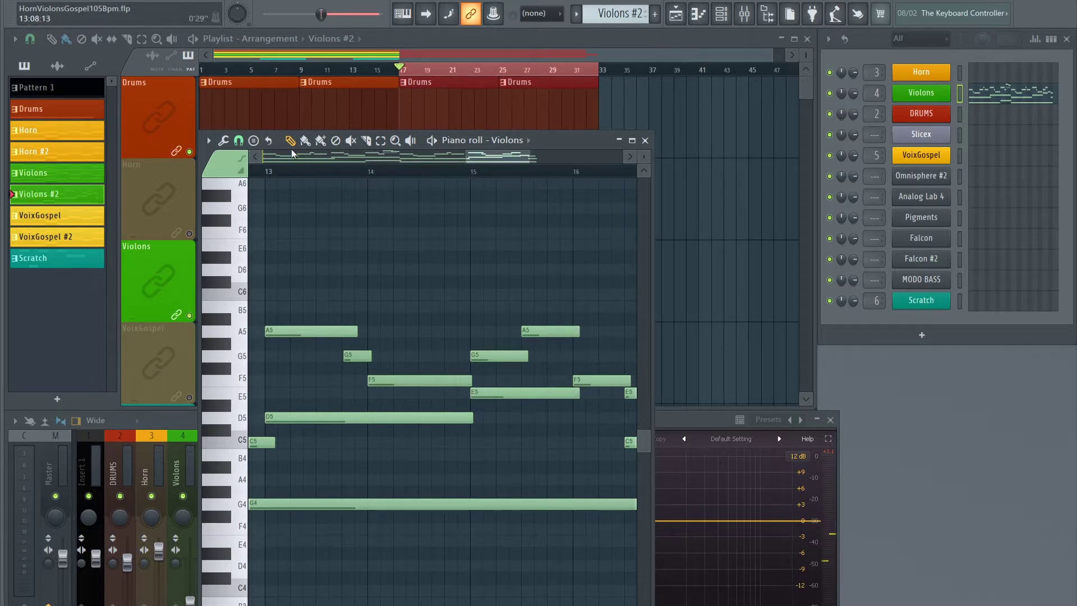
left_click(239, 141)
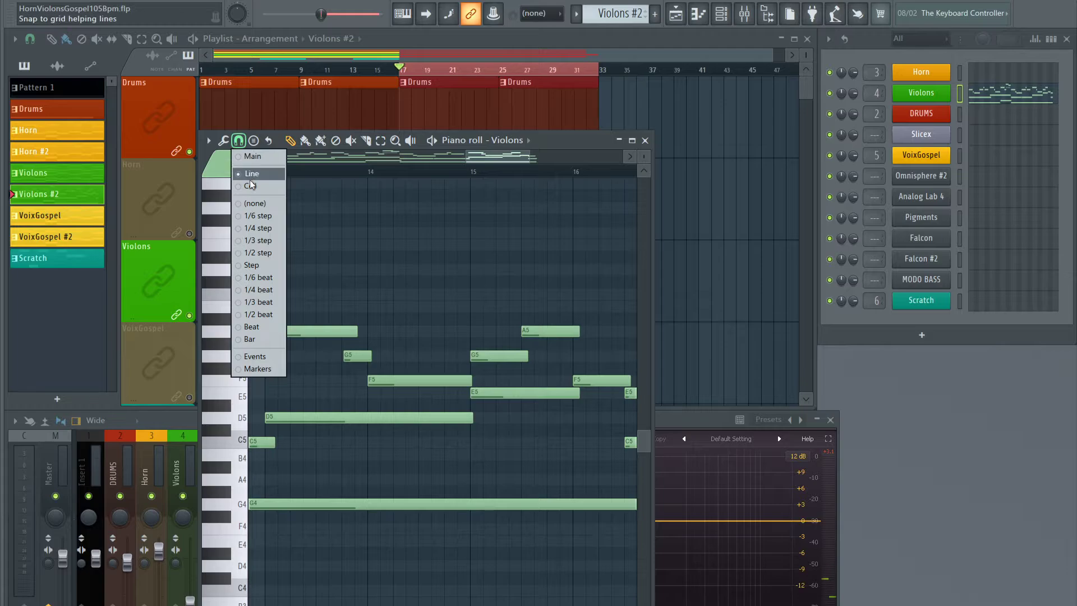
left_click(261, 290)
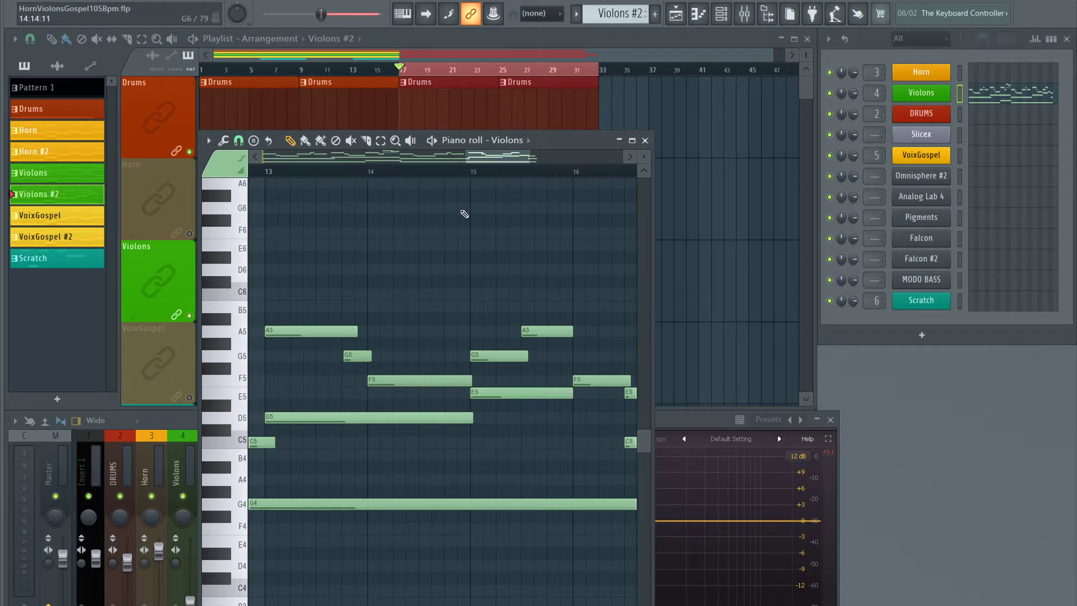
Play the violin part briefly to check the lengthened notes
left_click(472, 177)
key("space")
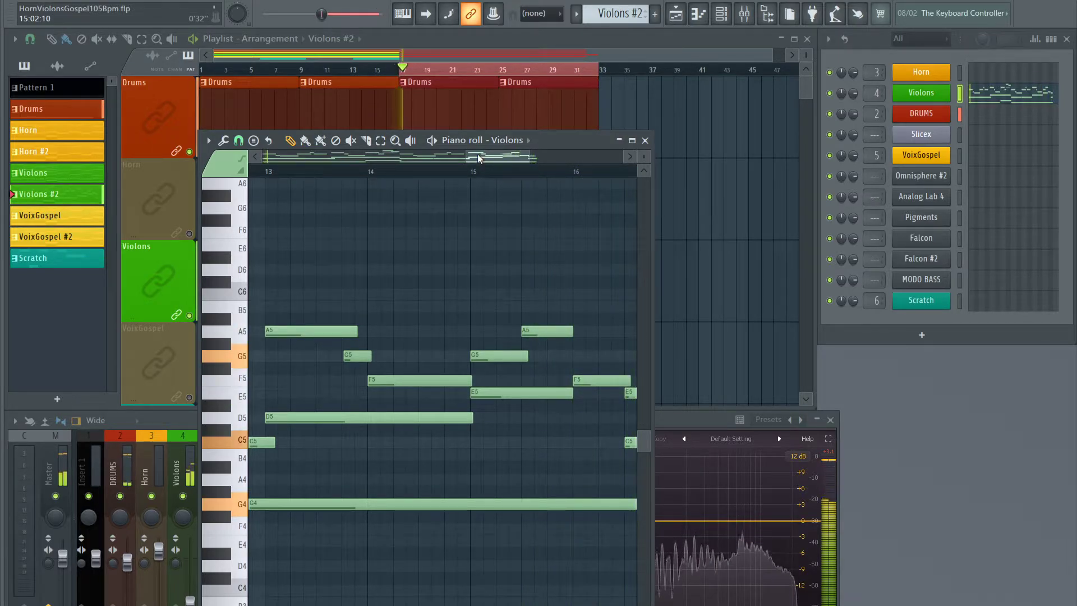
key("space")
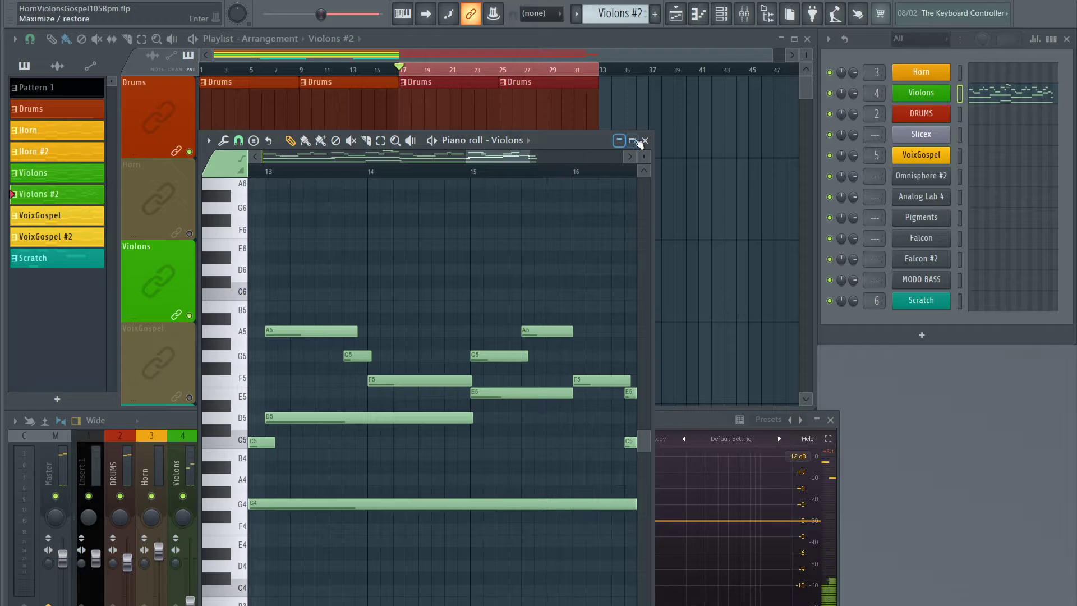
Close the piano roll and trim the Violons #2 clip in the playlist to 16 bars, ending at bar 33
left_click(645, 140)
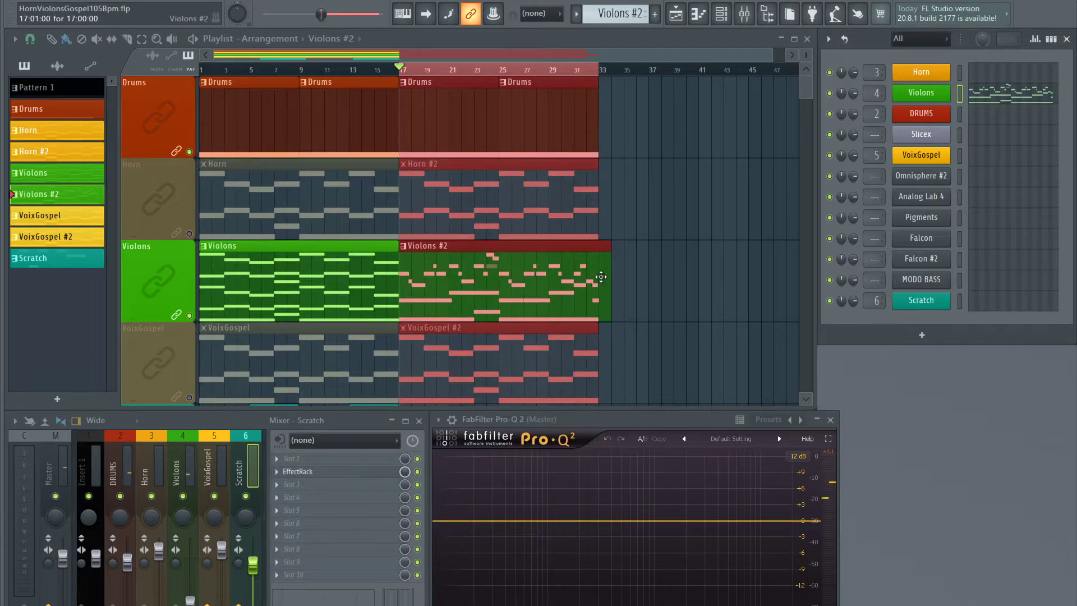
mouse_move(611, 269)
left_mouse_down()
mouse_move(599, 269)
mouse_move(611, 270)
left_mouse_up()
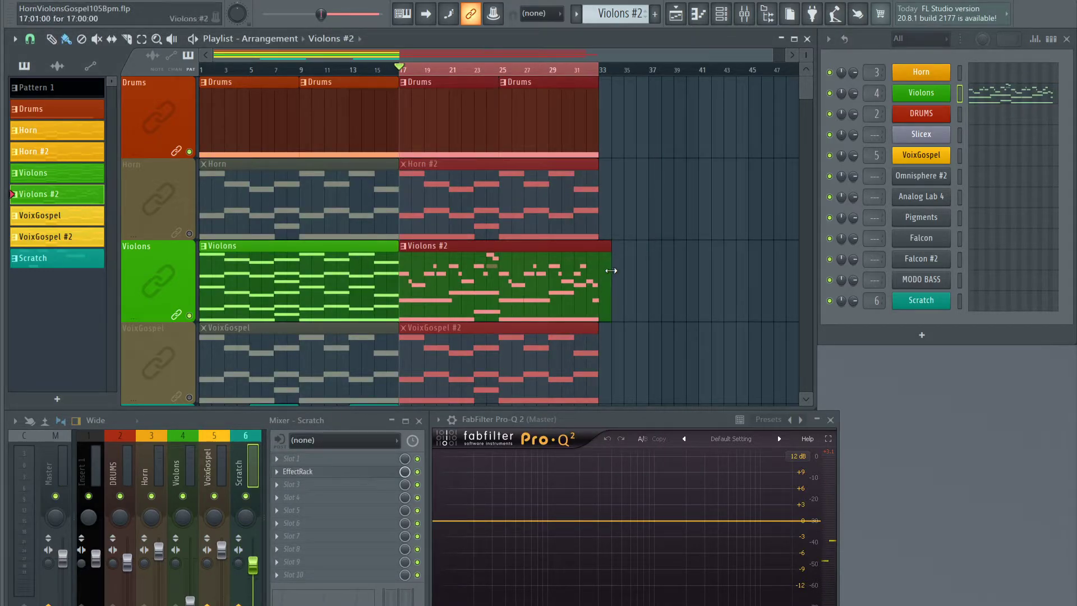
left_click(638, 274)
right_click(639, 275)
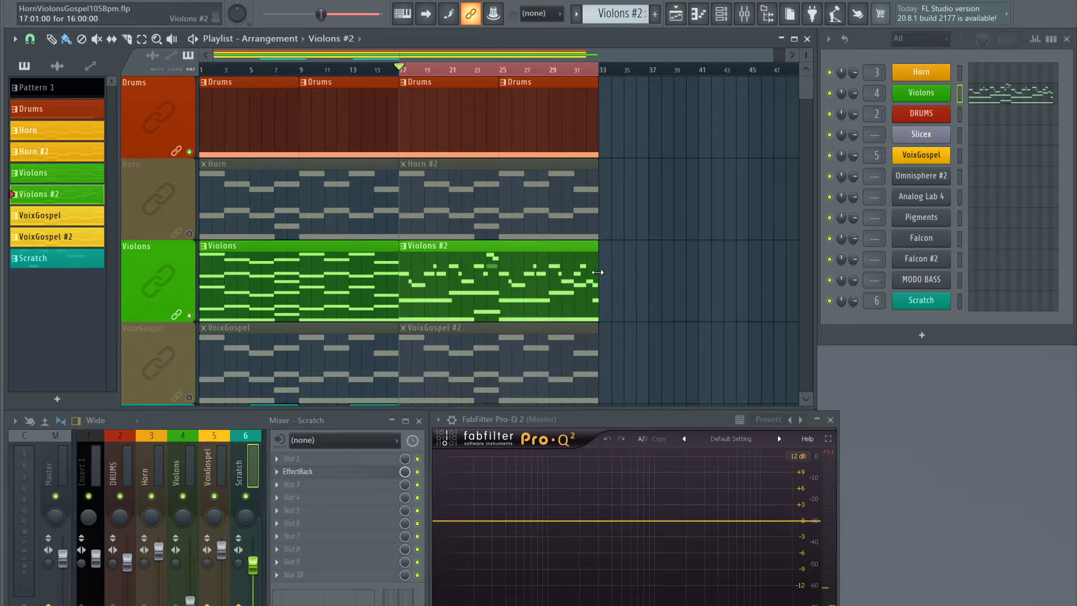
Reopen the Violons #2 notes and place bar 5's G5 at 5:13:00 with a length of 0:05:03, slightly overlapping the neighbouring notes
double_click(460, 269)
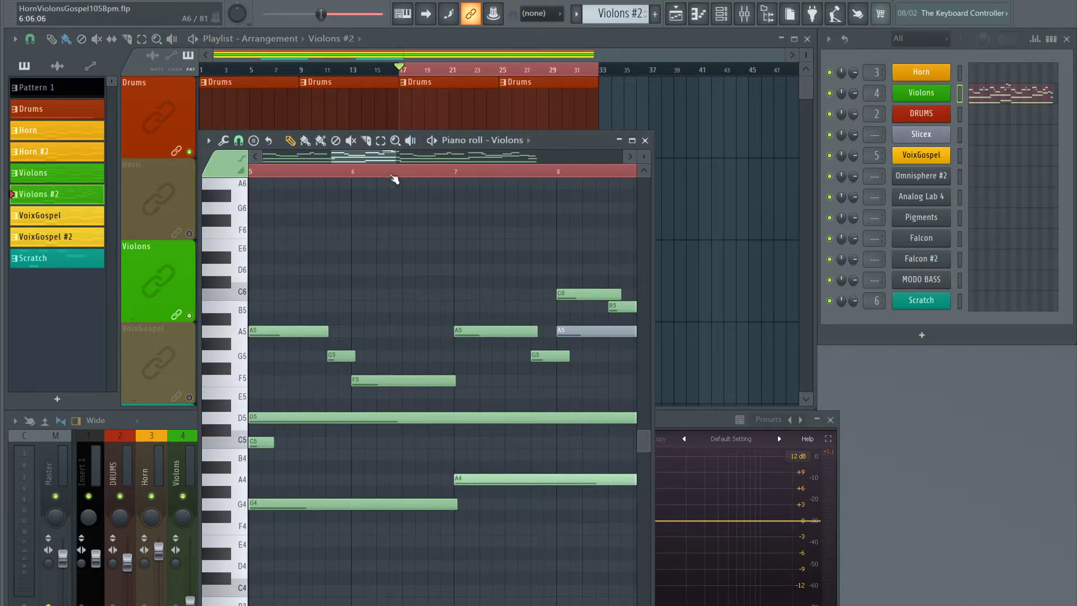
scroll(400, 177, "down", 4)
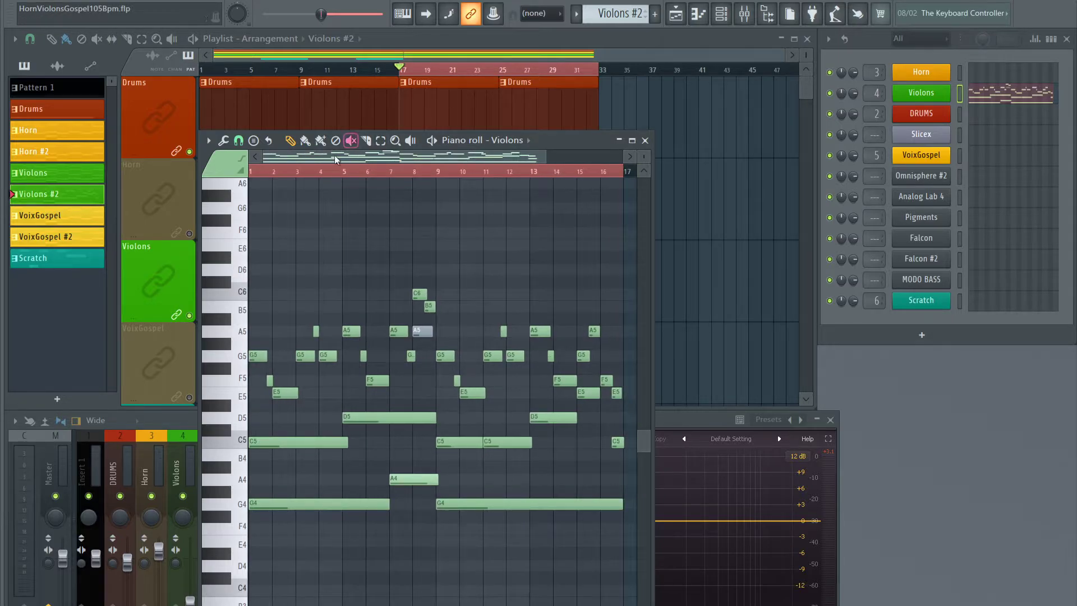
scroll(361, 173, "up", 8)
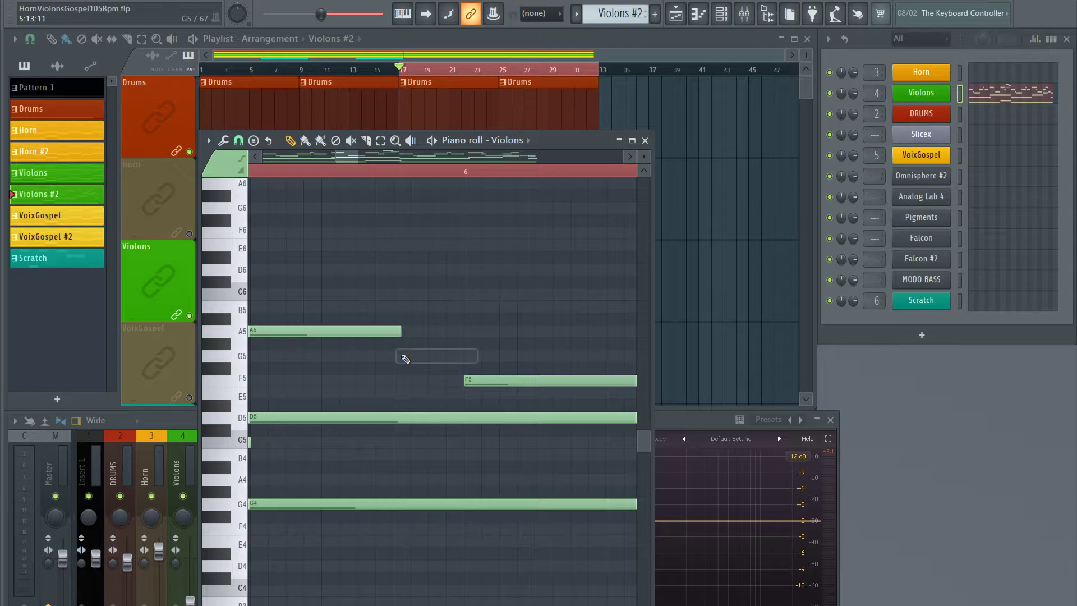
left_click(400, 361)
right_click(407, 353)
left_click(396, 361)
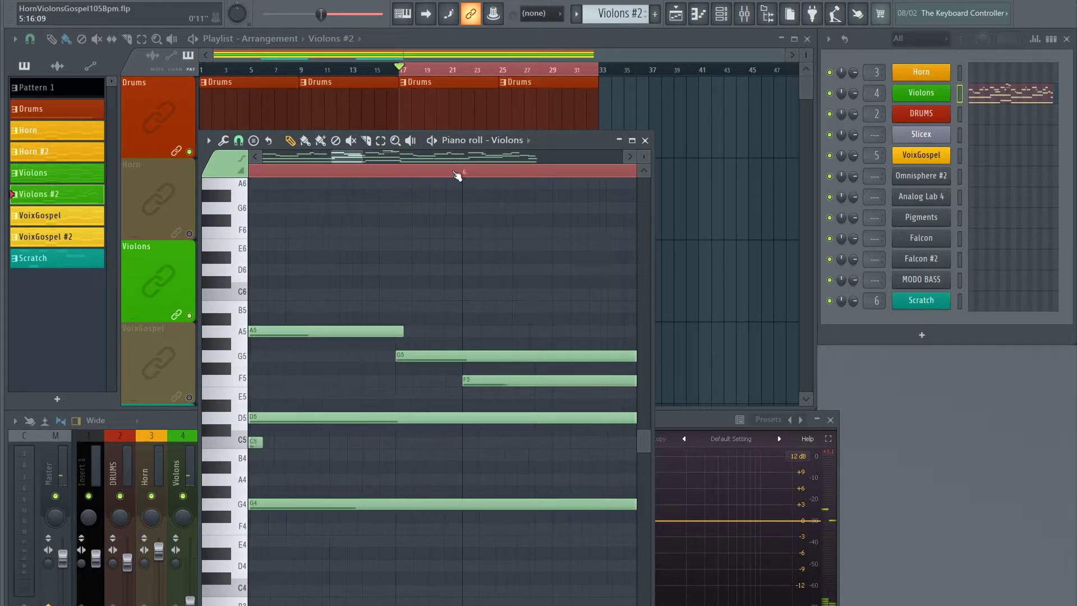
scroll(457, 175, "down", 3)
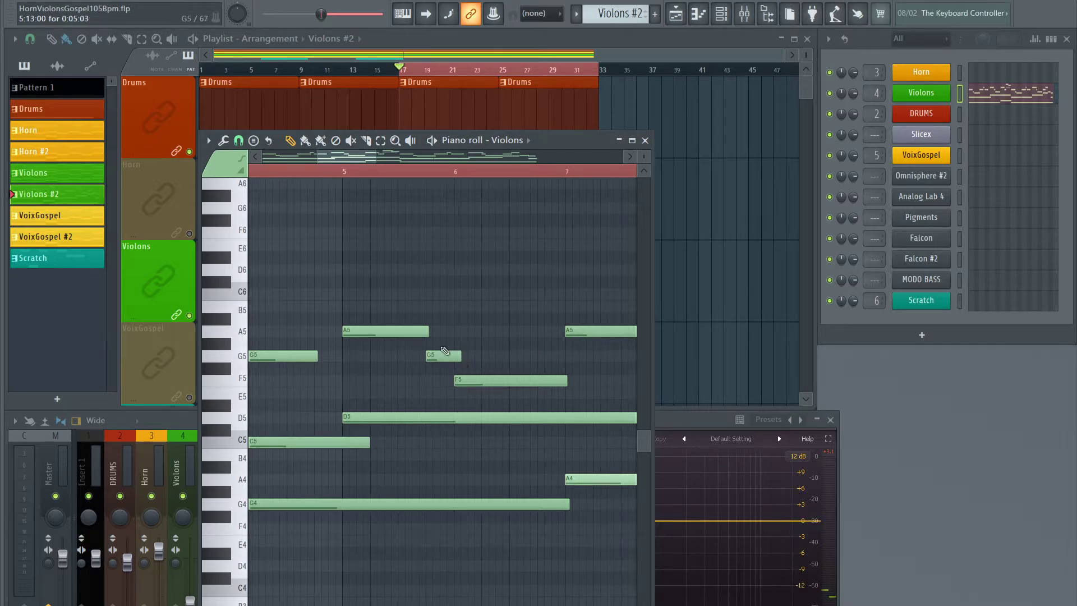
Extend bar 4's G5 to the start of bar 5 and set bar 7's G5 from 7:13:00 to a length of 0:05:03
left_click_drag(359, 160, 270, 161)
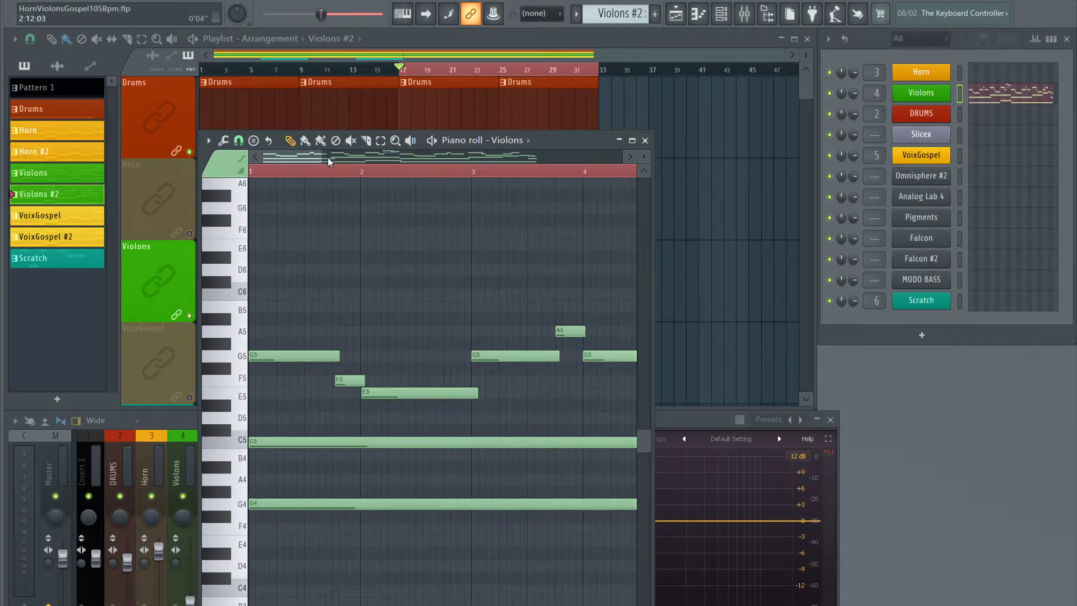
left_click_drag(288, 158, 329, 173)
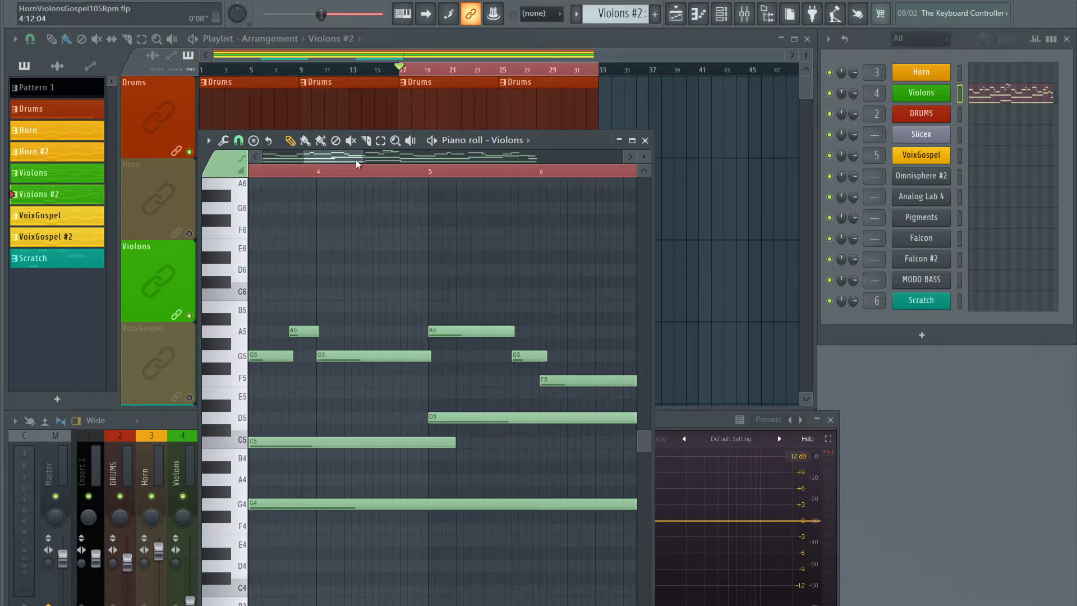
left_click_drag(356, 159, 377, 159)
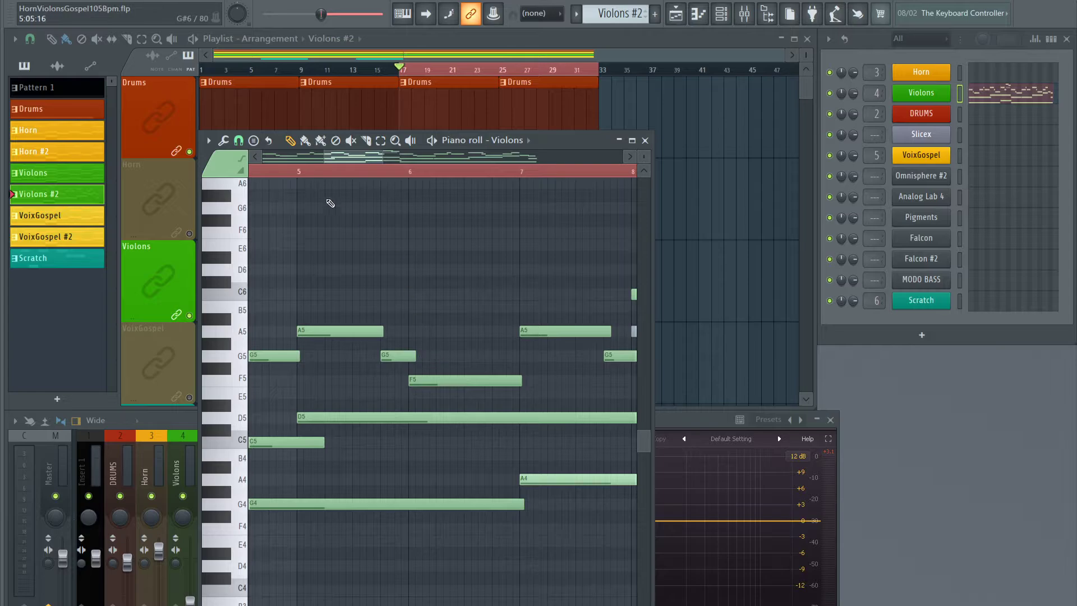
left_click_drag(354, 156, 376, 156)
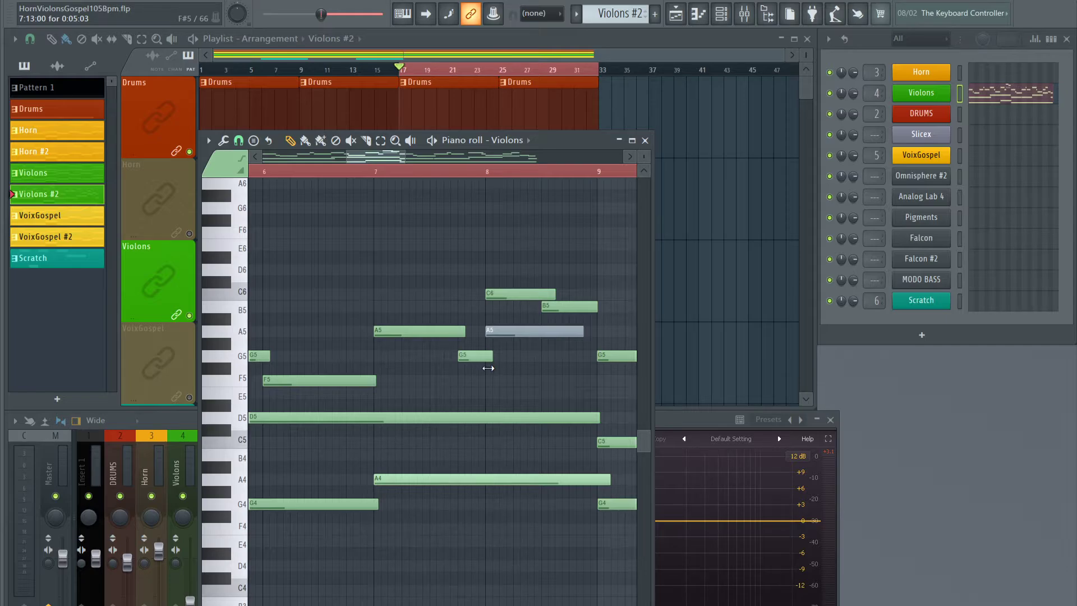
Open the Violons channel's String Ensemble instrument to look at its settings and close it
left_click(909, 99)
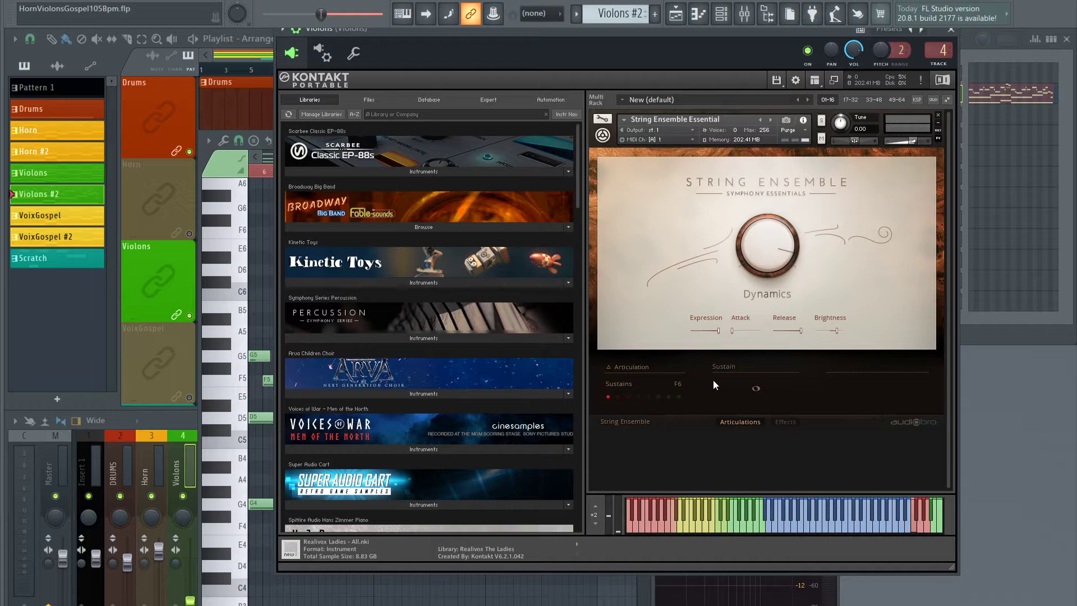
left_click(951, 29)
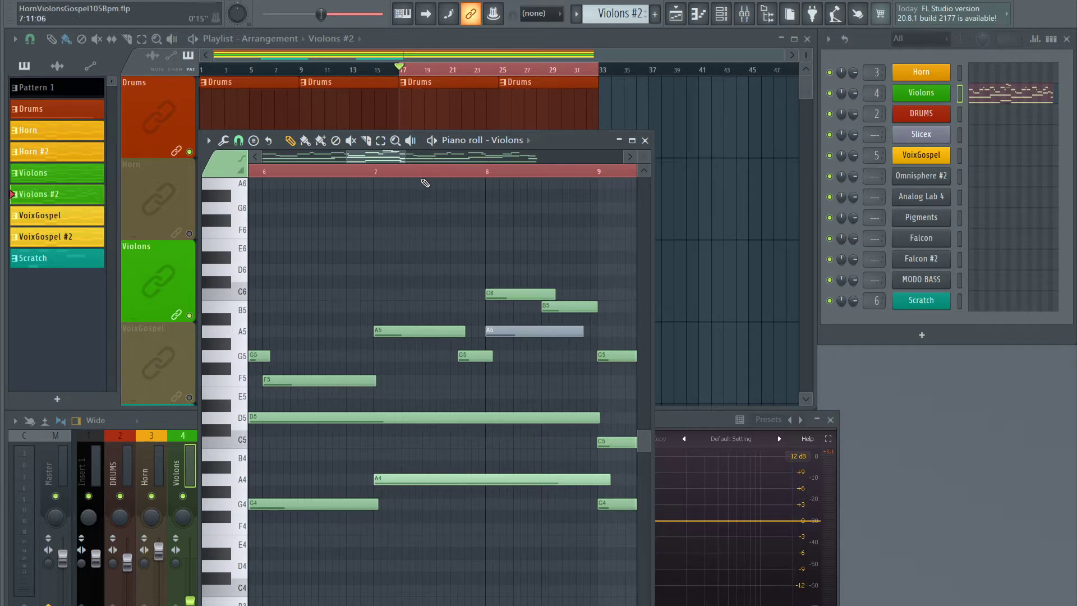
Trim bar 8's C6, extend its B5 slightly into bar 9, and make bar 9's F5 start slightly earlier and last longer
left_click_drag(384, 156, 394, 163)
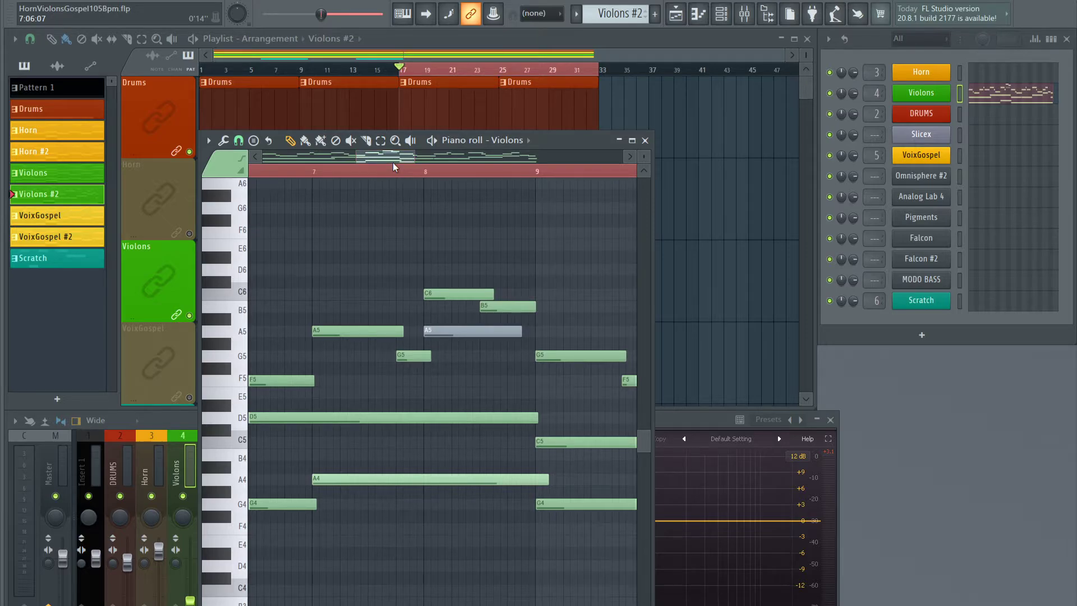
left_click_drag(389, 158, 395, 160)
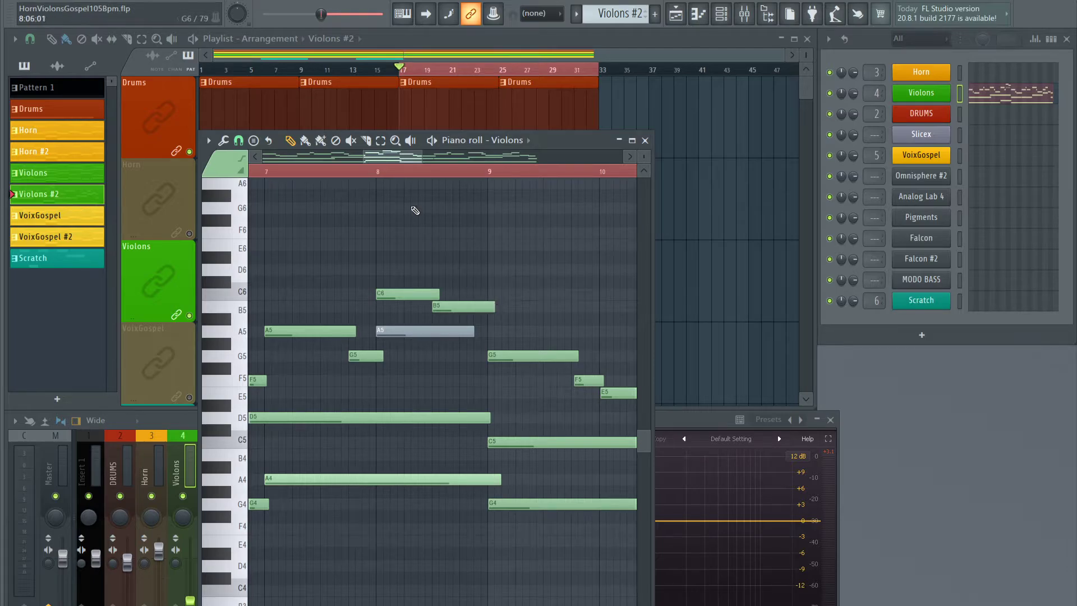
left_click_drag(396, 153, 408, 160)
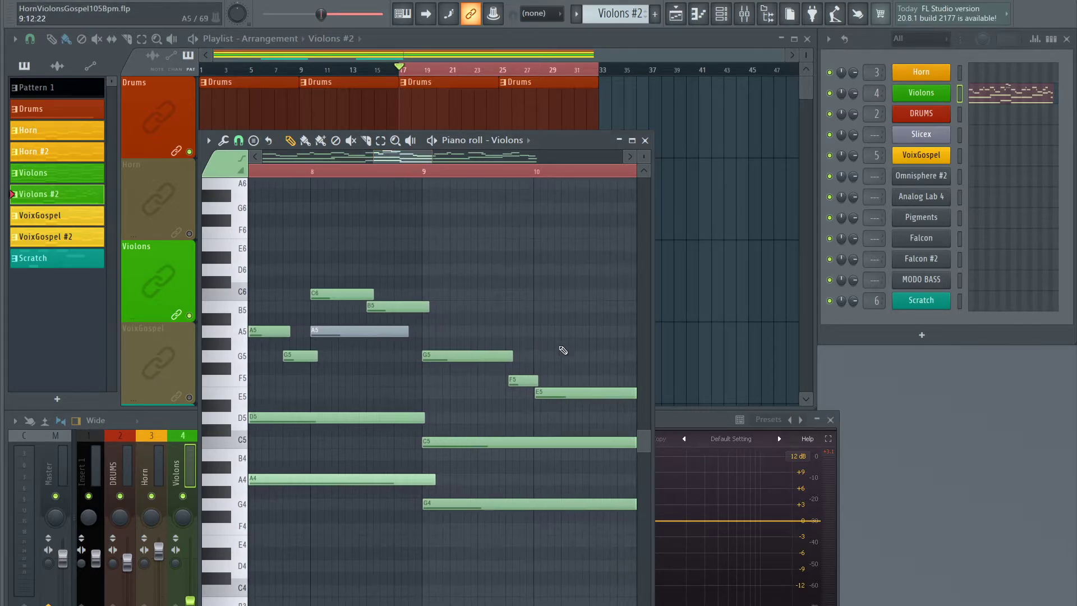
left_click(516, 382)
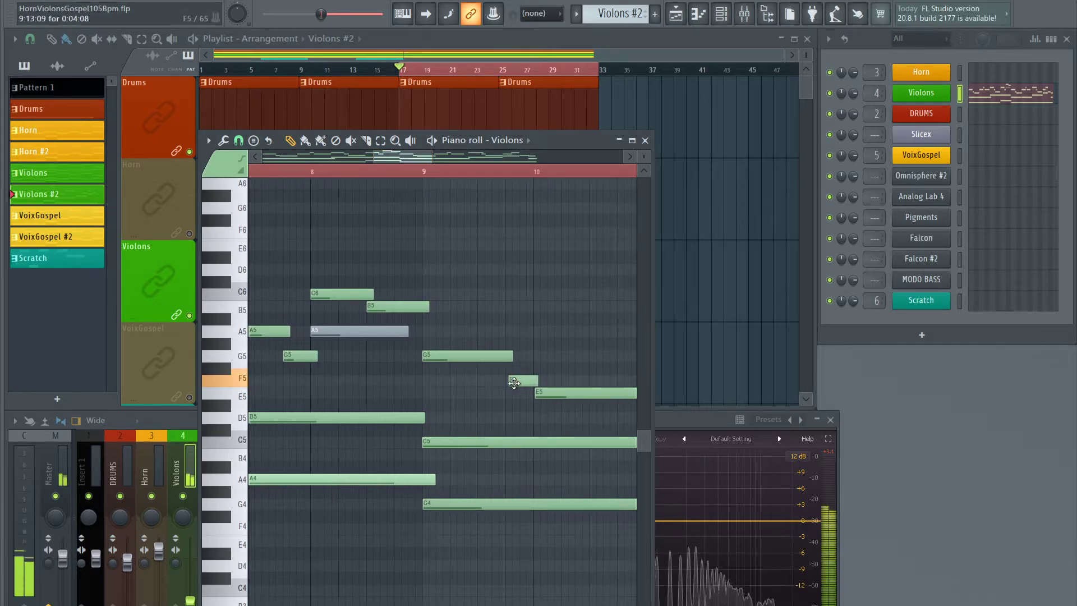
left_click_drag(515, 381, 512, 380)
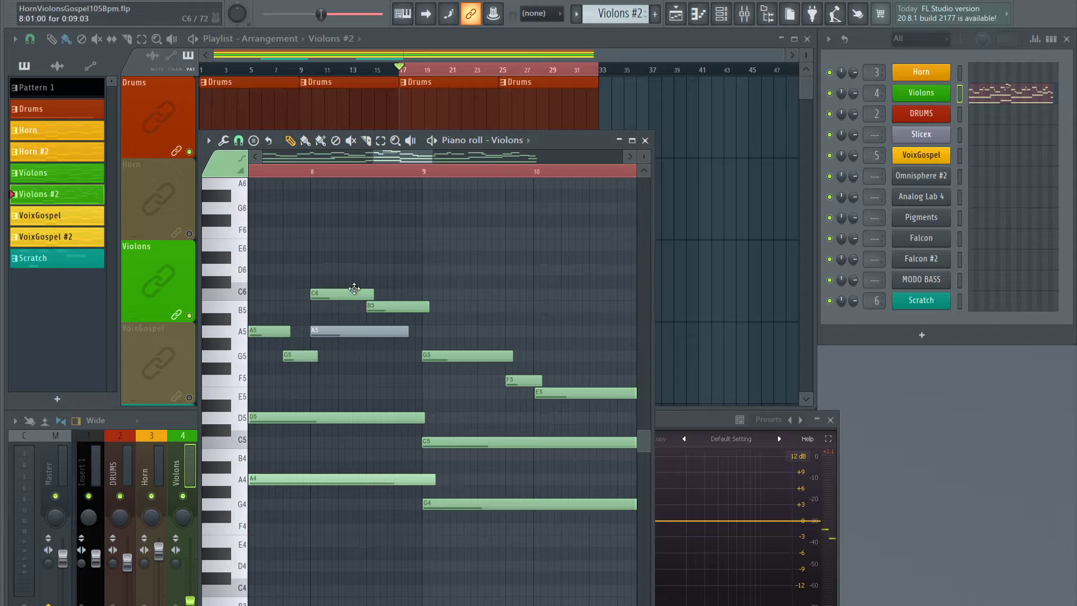
Shorten bar 10's E5 and bar 11's G5, and extend bar 12's G5 to the start of bar 13
left_click_drag(415, 157, 449, 176)
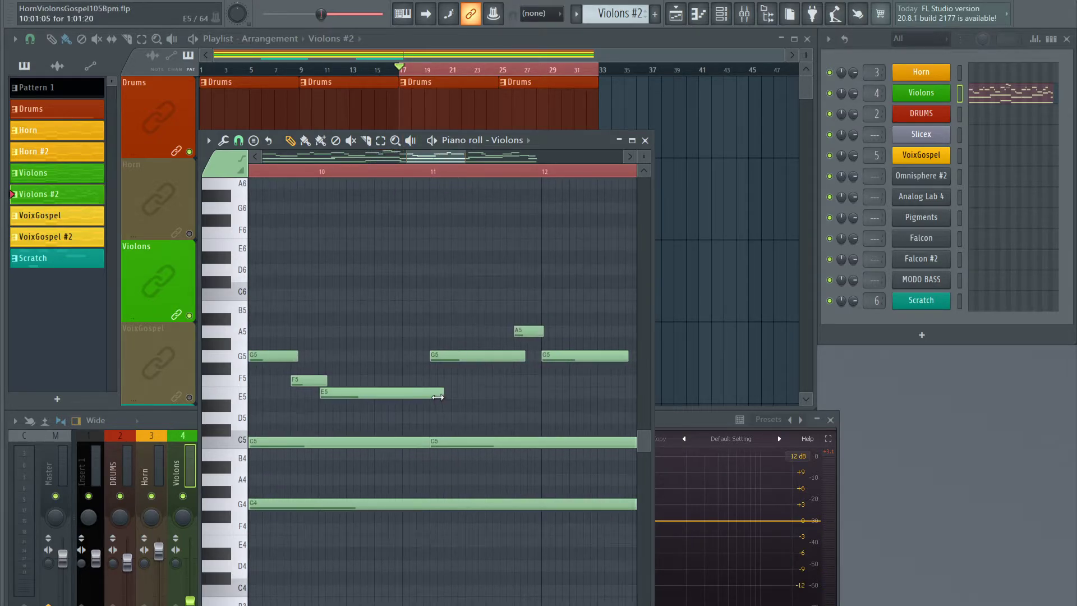
left_click(529, 359)
right_click(528, 356)
left_click_drag(444, 152, 480, 169)
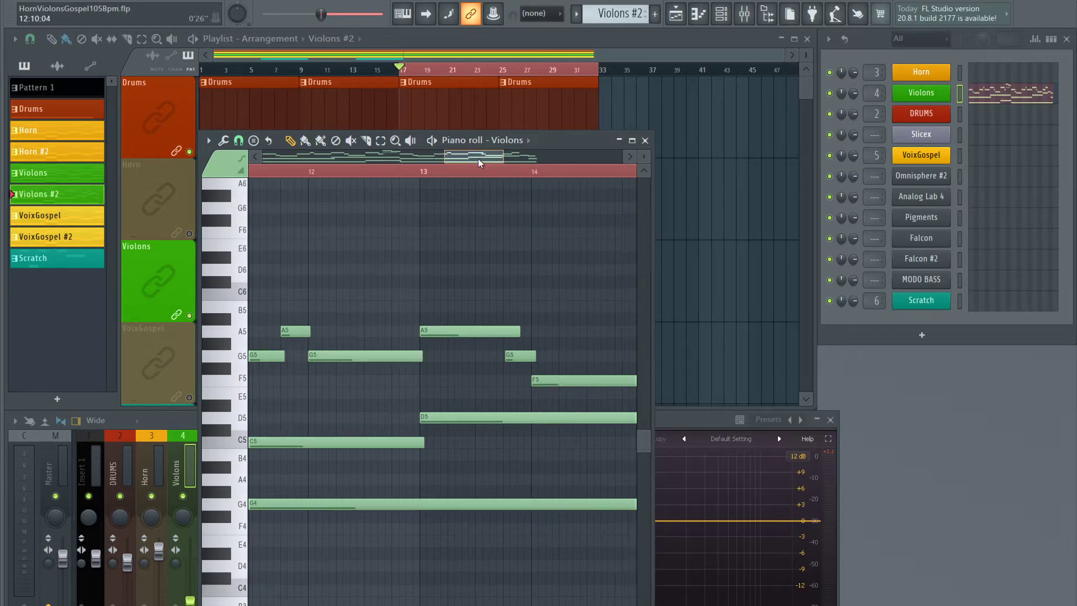
Shorten bar 13's A5 to 0:13:12 and extend bar 15's A5 slightly past the start of bar 16
left_click_drag(478, 159, 493, 167)
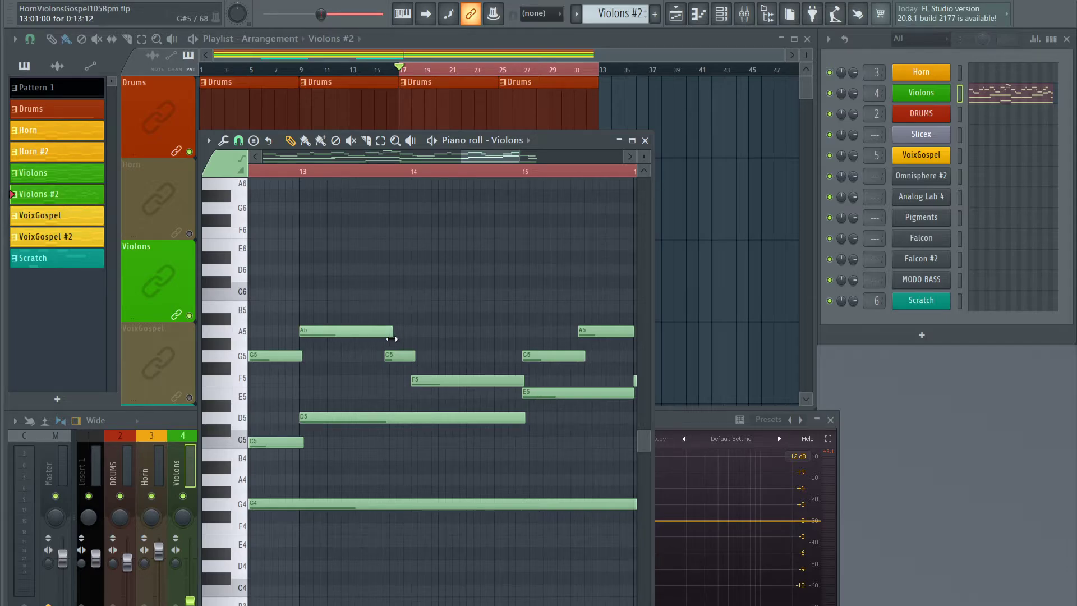
left_click_drag(473, 159, 510, 167)
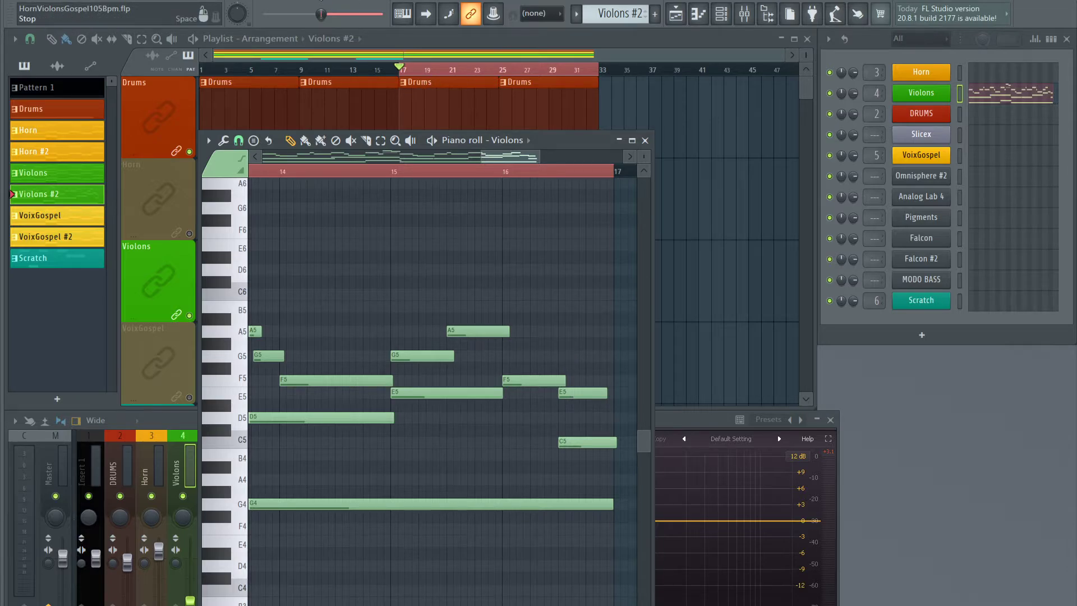
Play the whole pattern, reveal the velocity lane below the notes, and lower the velocity of bar 7's A4
key("space")
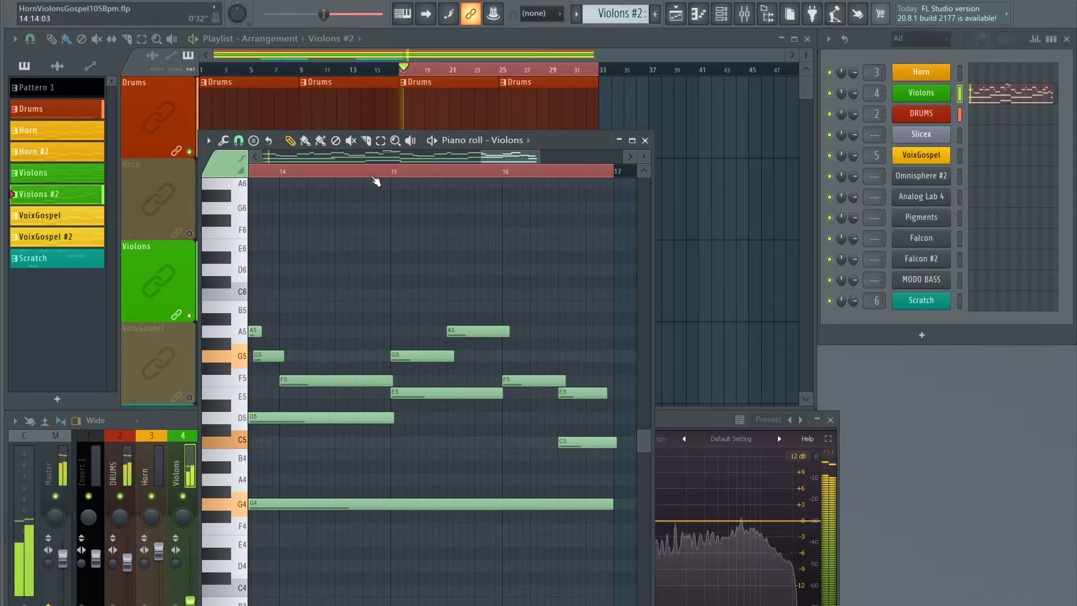
scroll(372, 171, "down", 4)
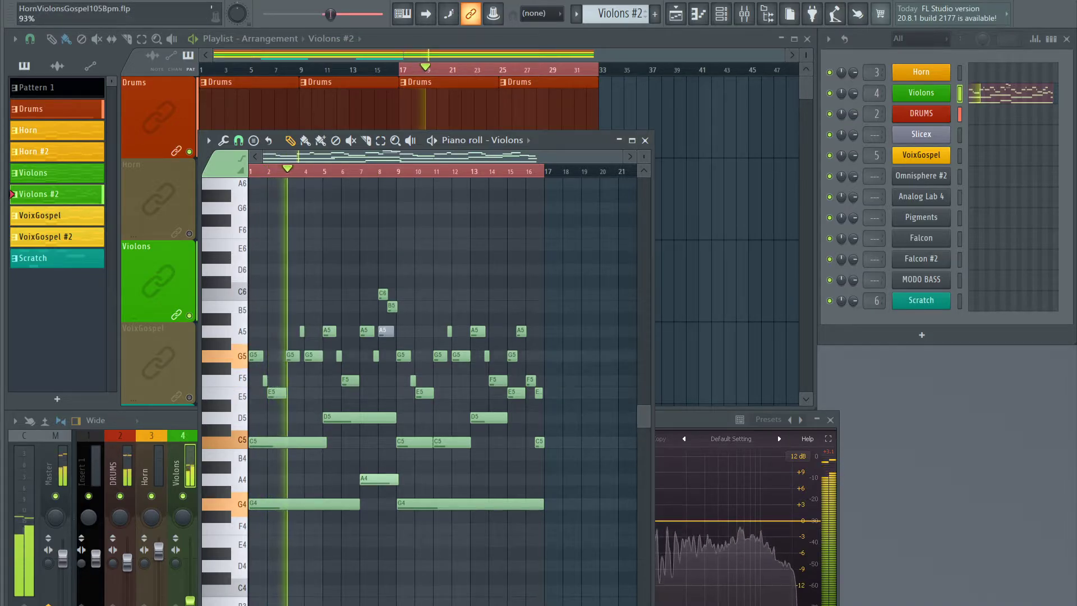
left_click_drag(432, 603, 432, 563)
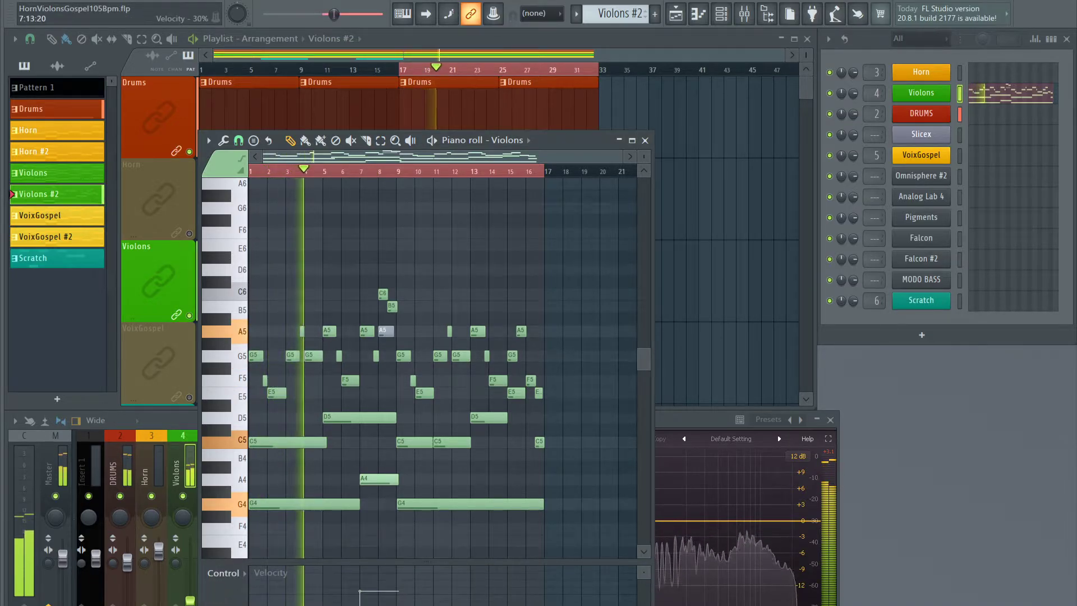
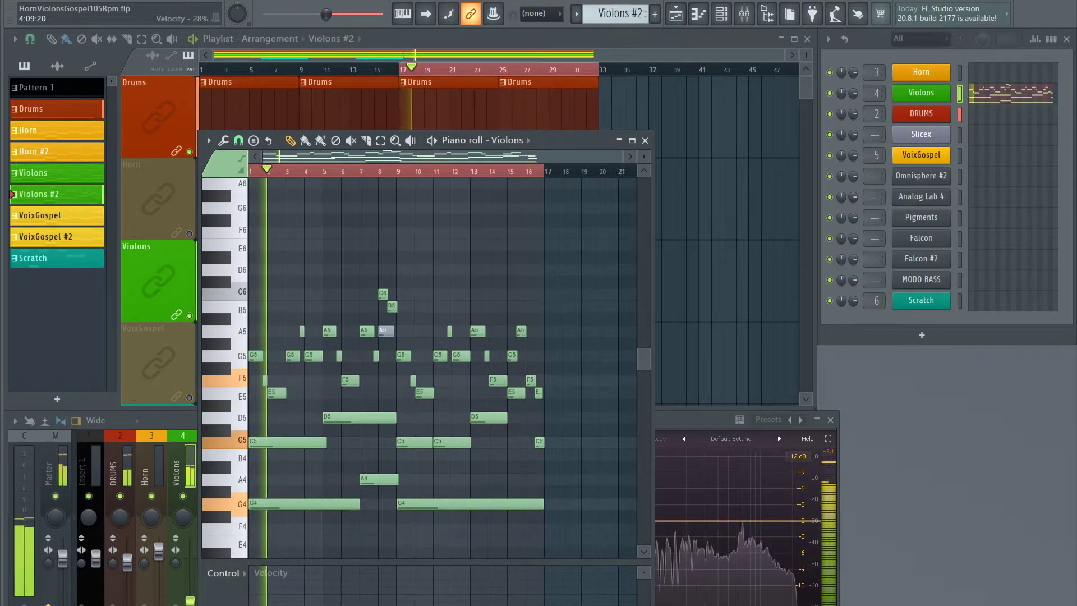
key("space")
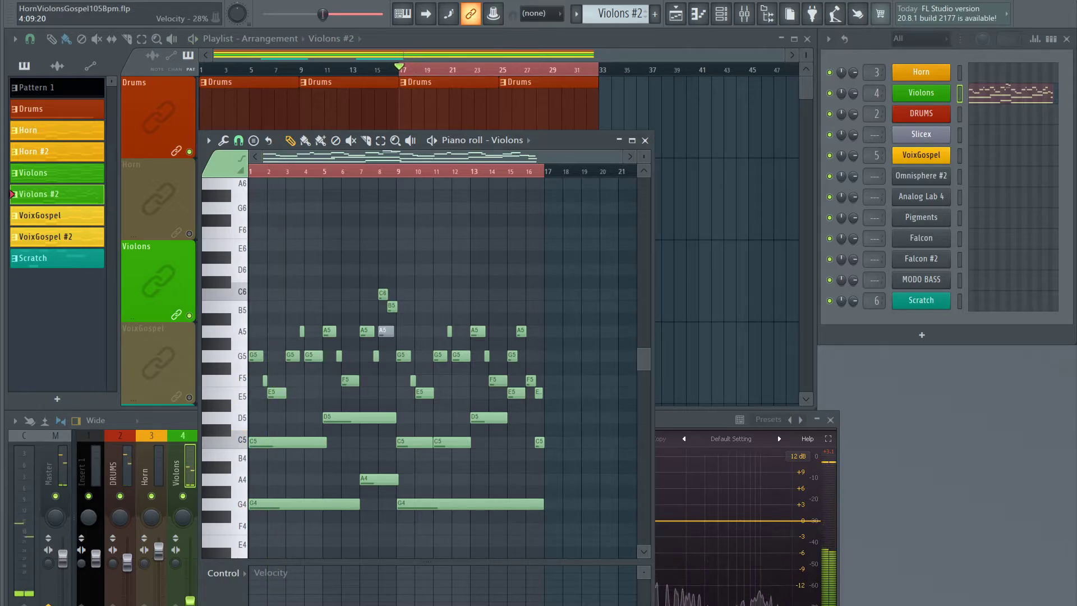
Delete bar 11's C5 and extend bar 9's C5 to the start of bar 13
key("ctrl+a")
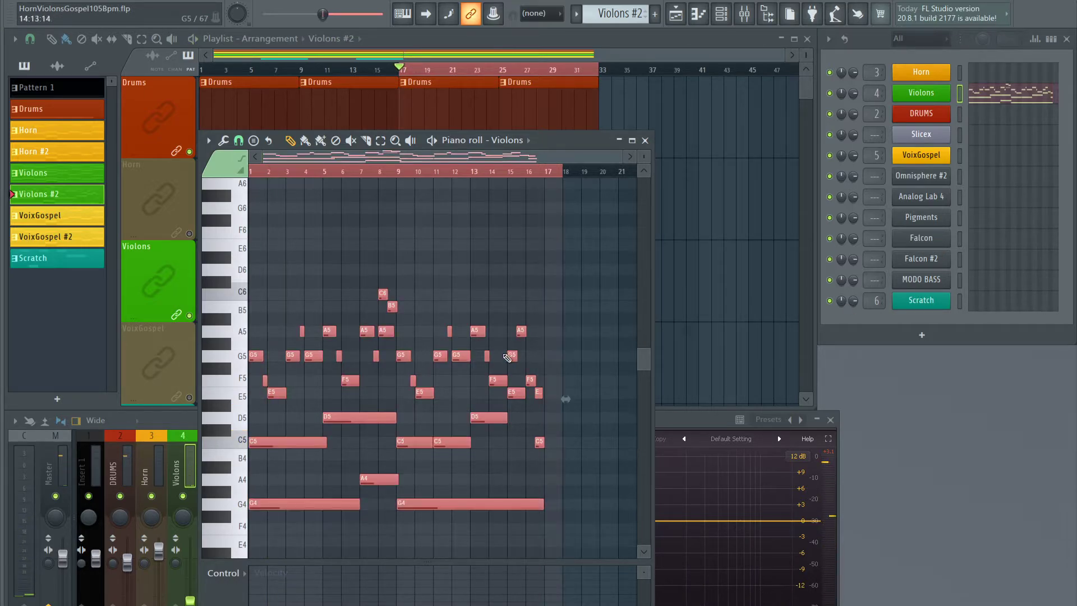
right_click(460, 443)
left_click(466, 443)
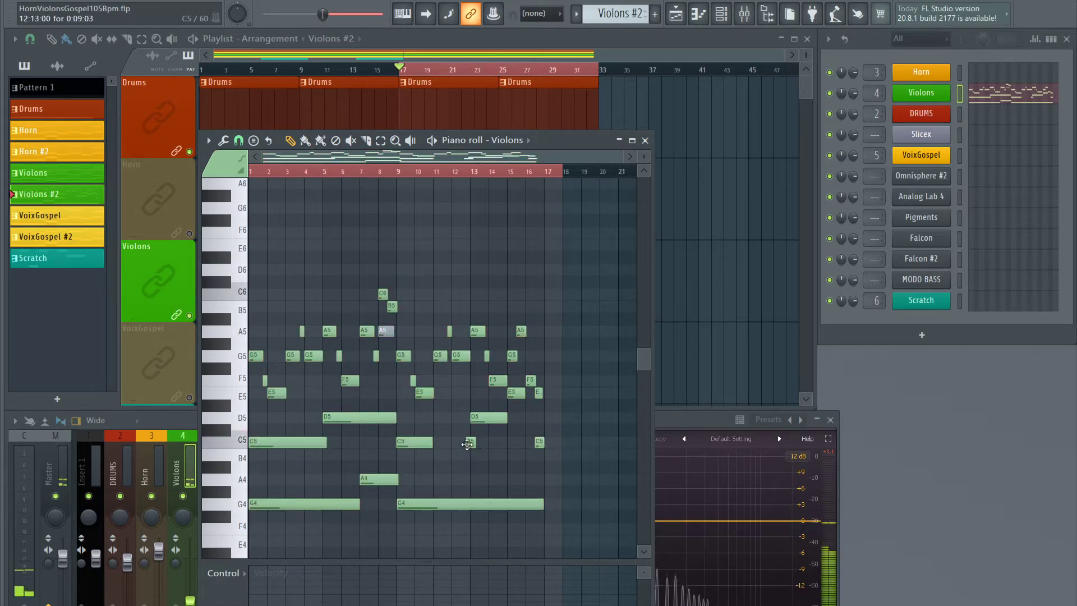
right_click(468, 444)
left_click_drag(433, 443, 473, 446)
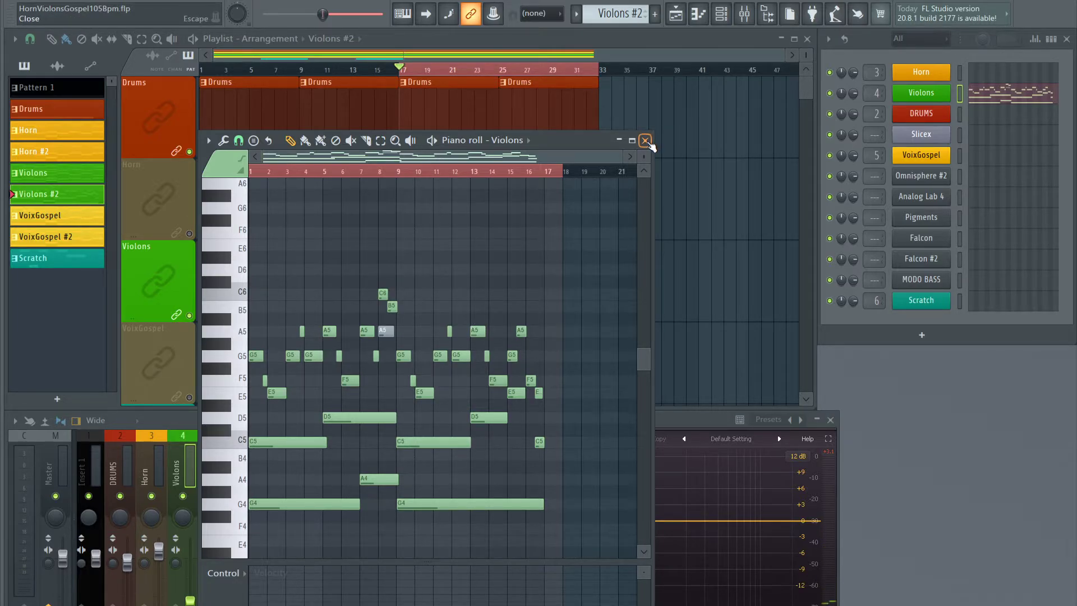
Copy all the Violons #2 notes and clear every note from the Horn #2 pattern
key("ctrl+a")
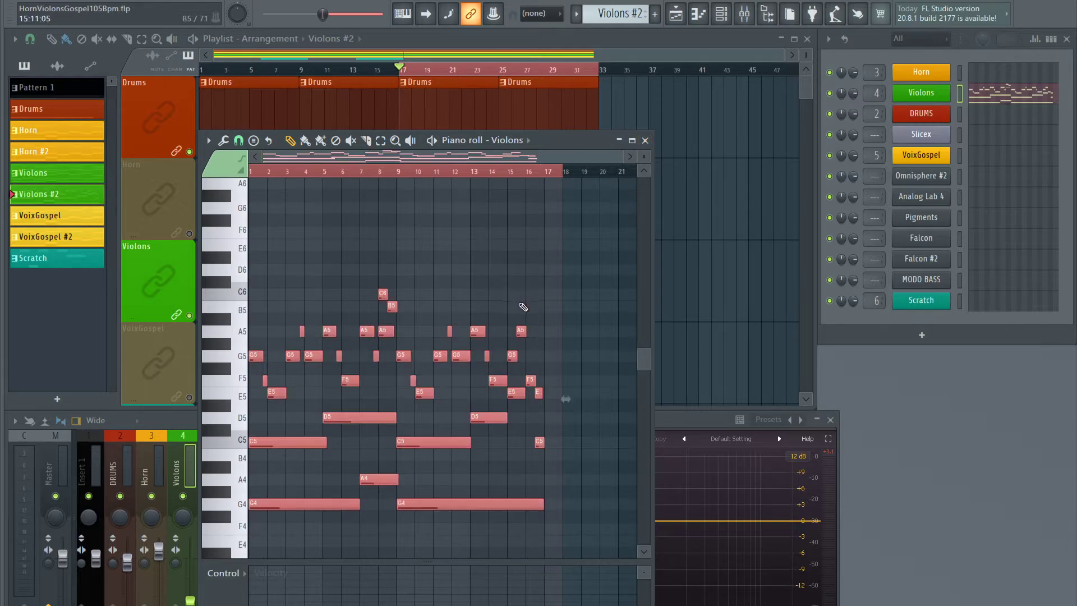
left_click(646, 142)
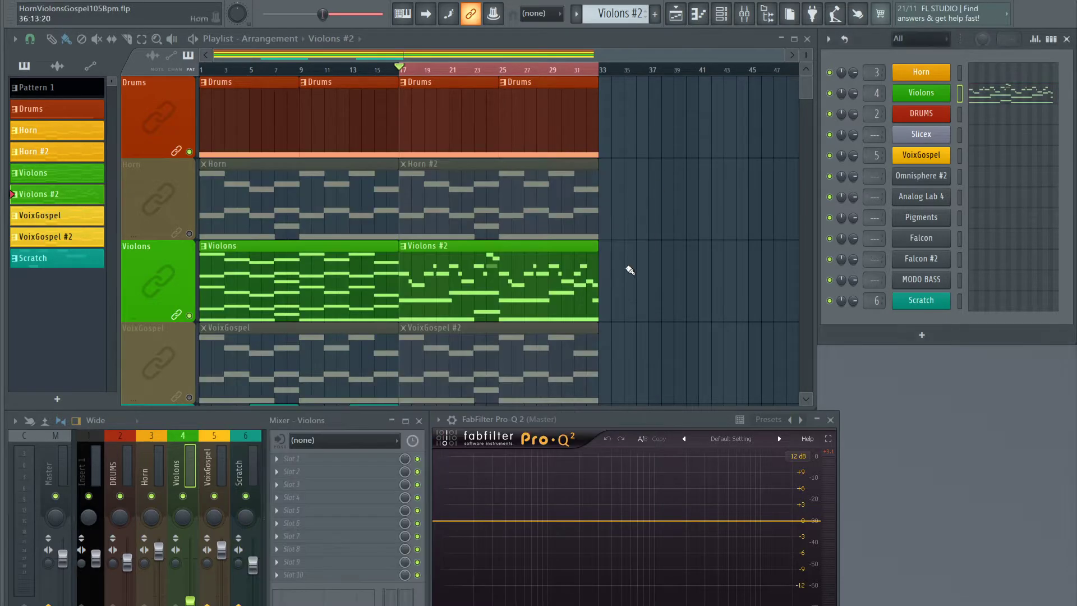
double_click(486, 187)
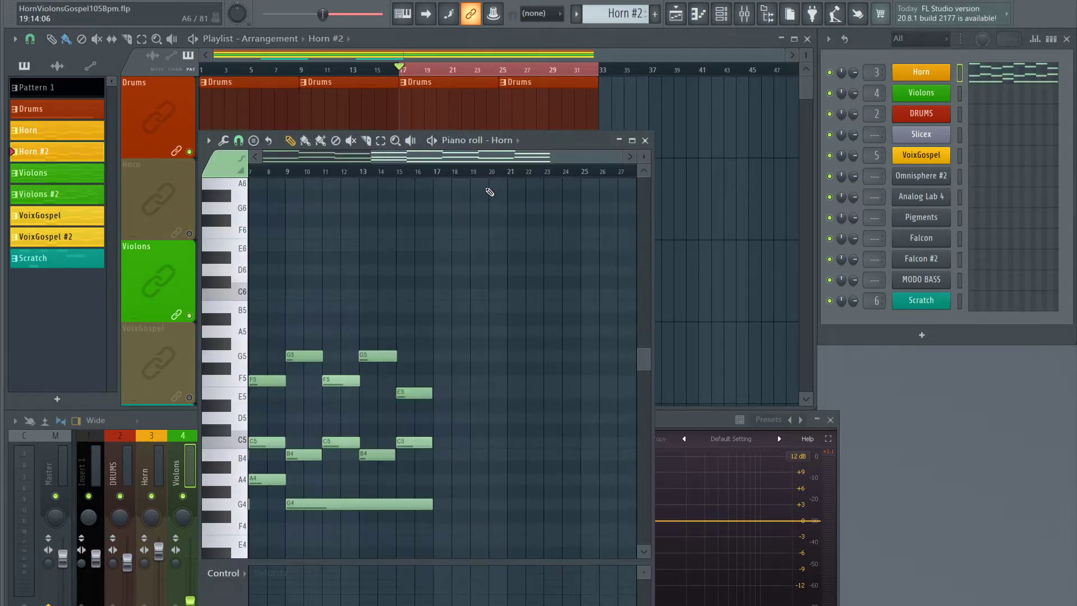
key("ctrl+a")
key("Delete")
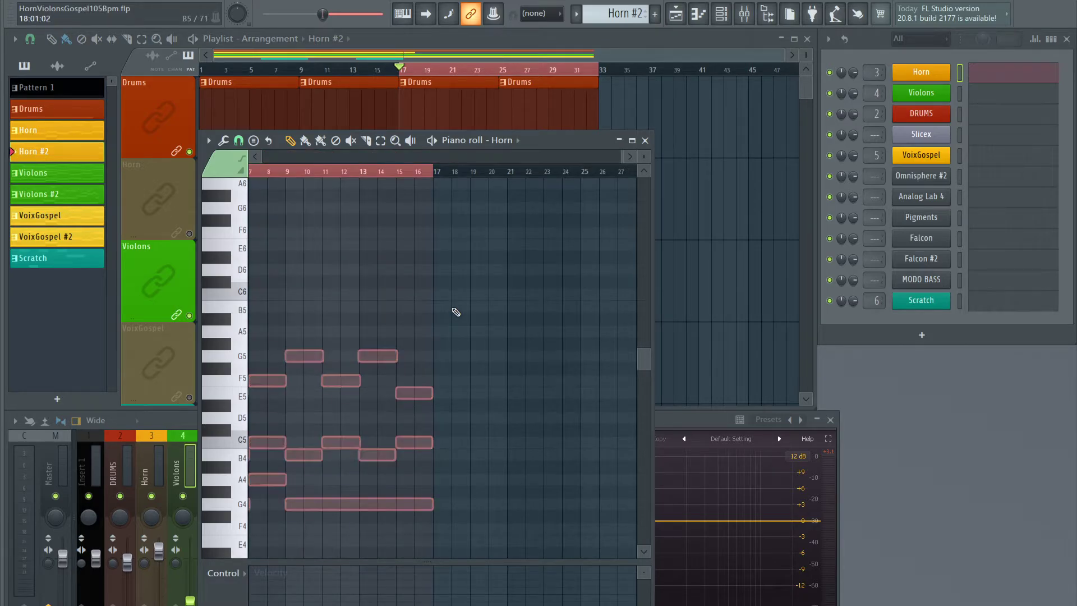
Start playback, paste the copied notes into Horn #2 and align them with the start of bar 1
key("space")
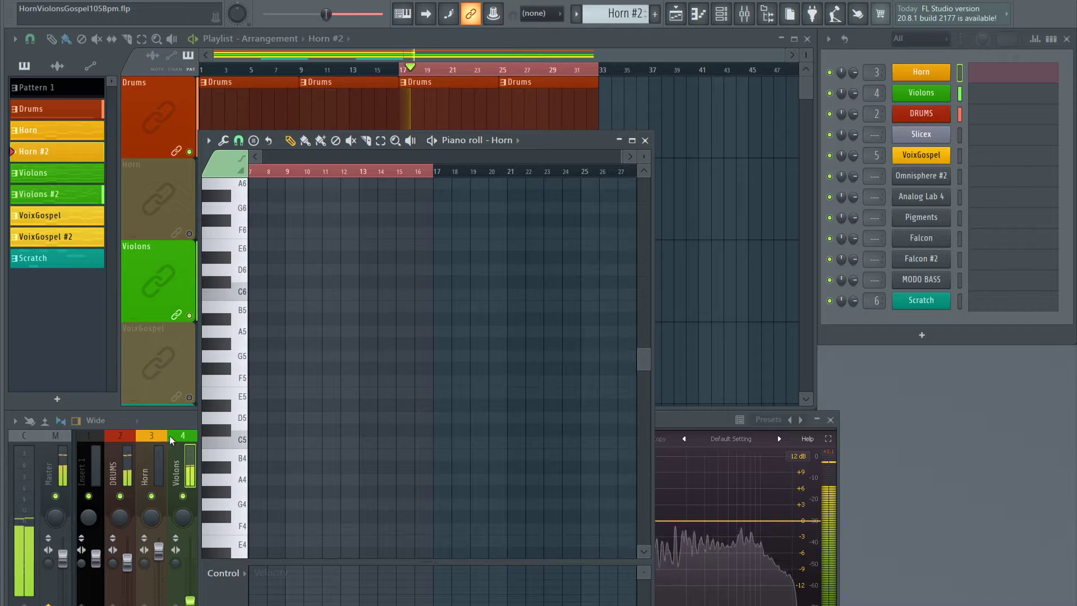
key("ctrl+z")
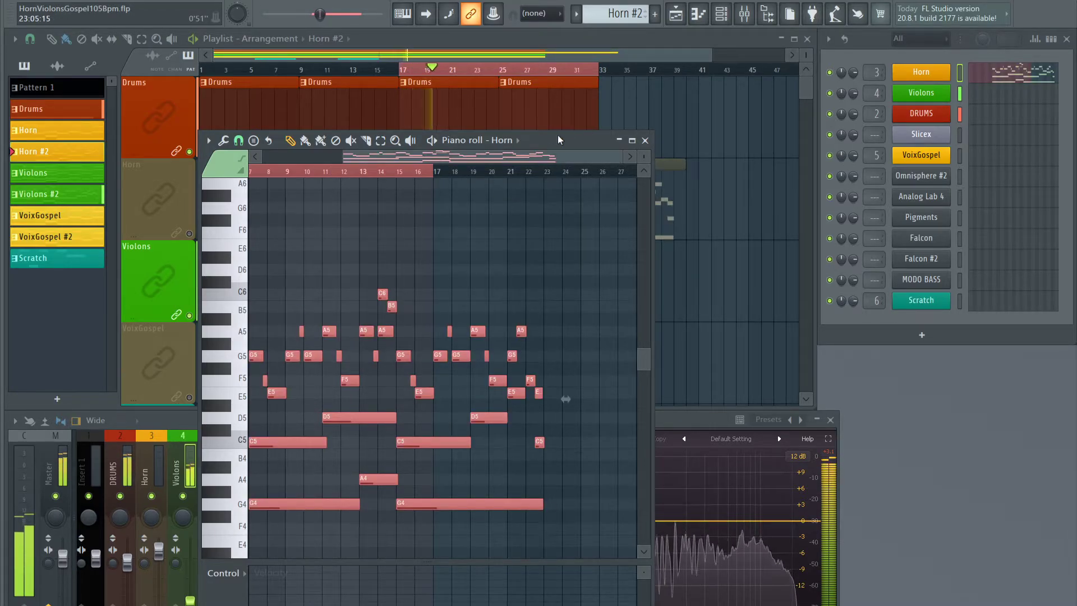
left_click_drag(558, 140, 582, 238)
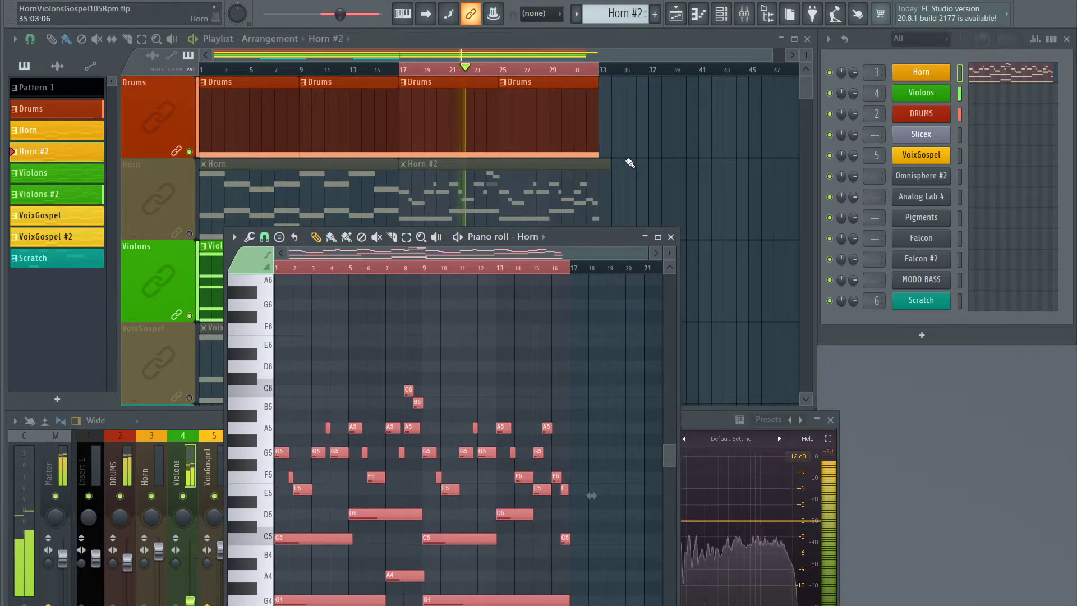
scroll(639, 185, "down", 2)
left_click(671, 236)
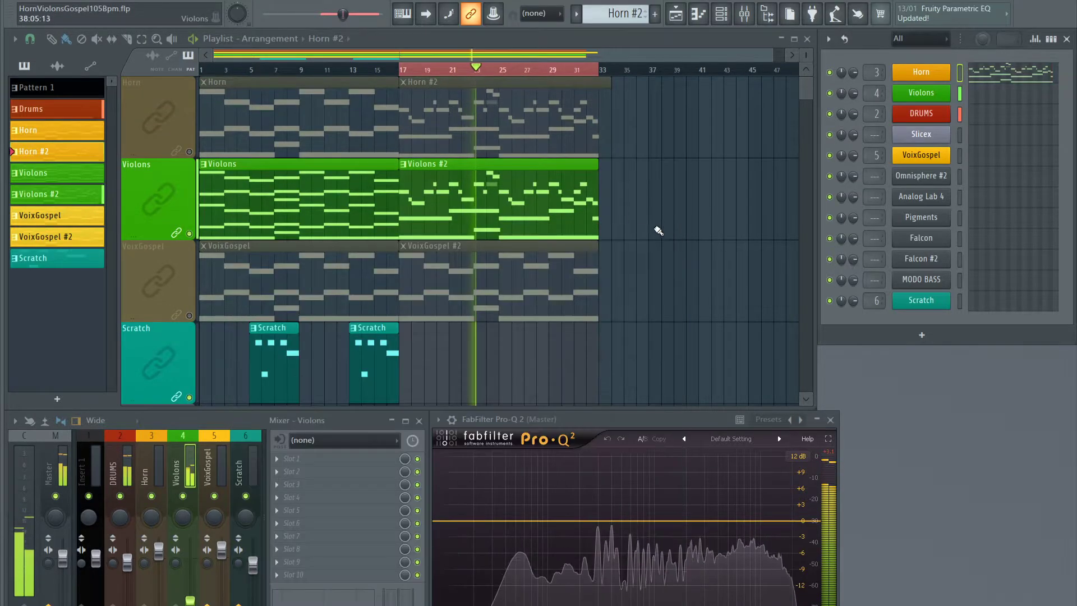
Replace all VoixGospel #2 notes with the copied notes starting at bar 1, and trim the Horn #2 clip to 16 bars
double_click(456, 272)
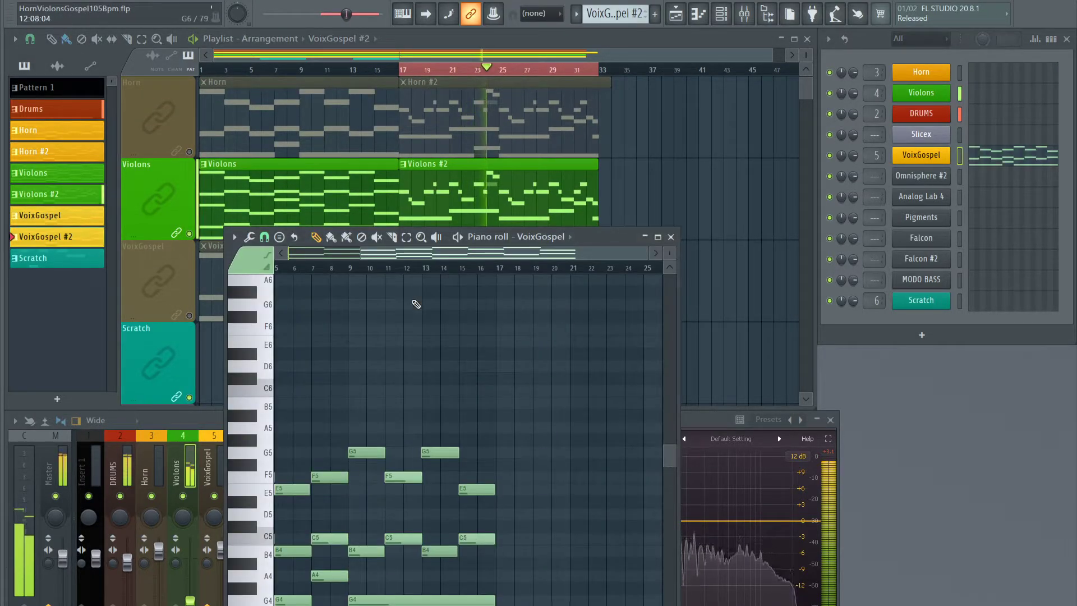
key("ctrl+a")
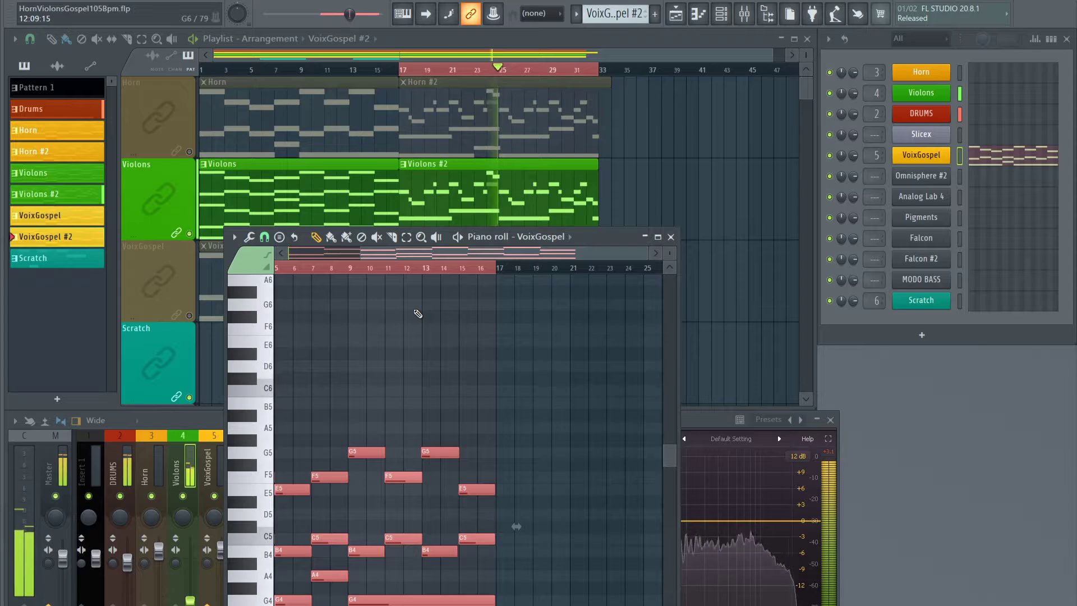
key("Delete")
key("ctrl+v")
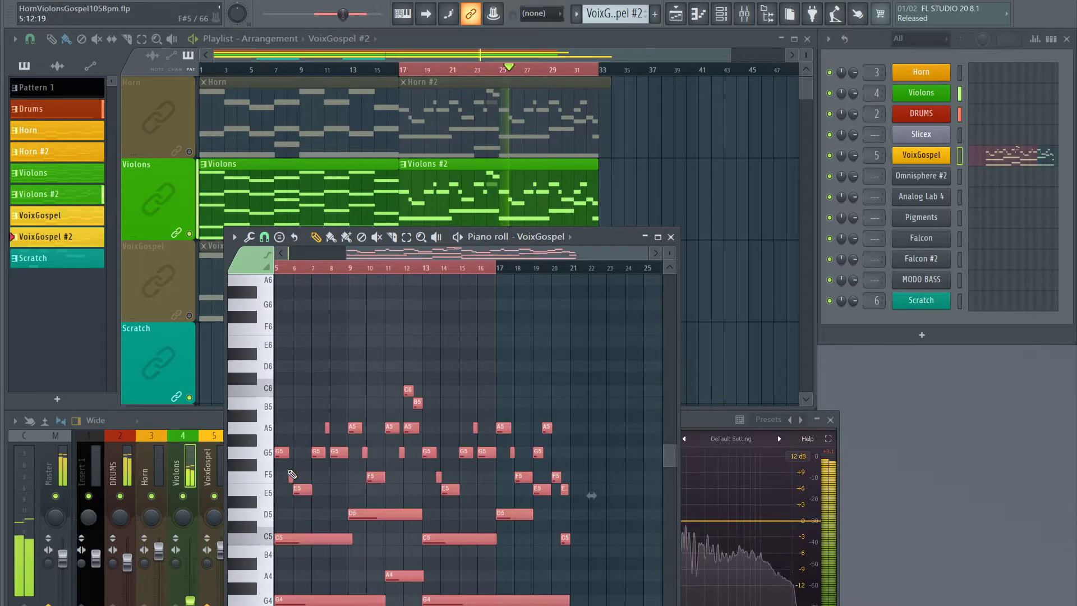
left_click_drag(275, 454, 258, 453)
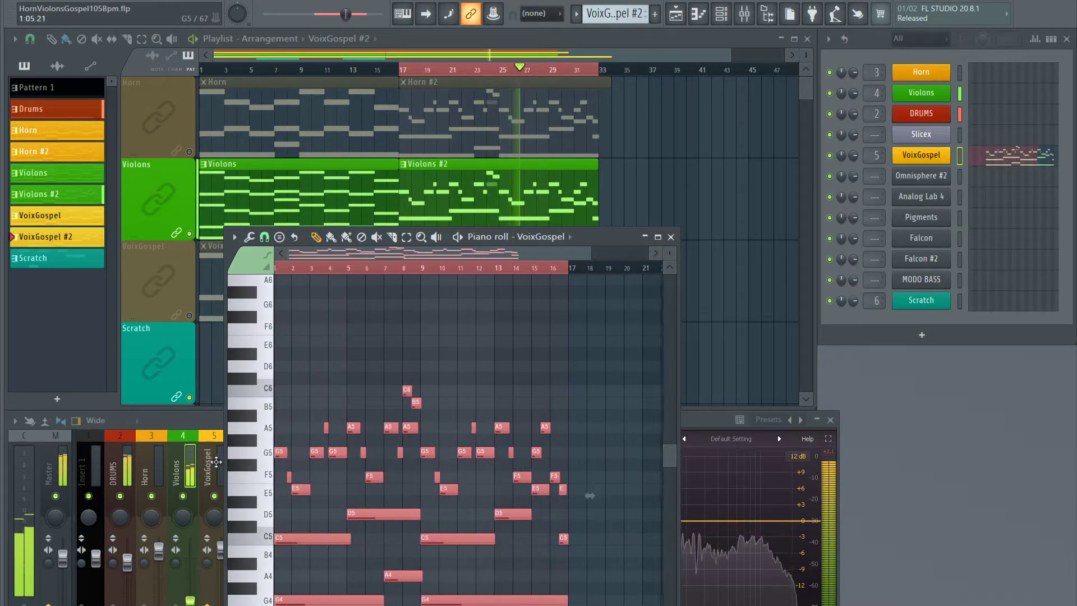
left_click(671, 238)
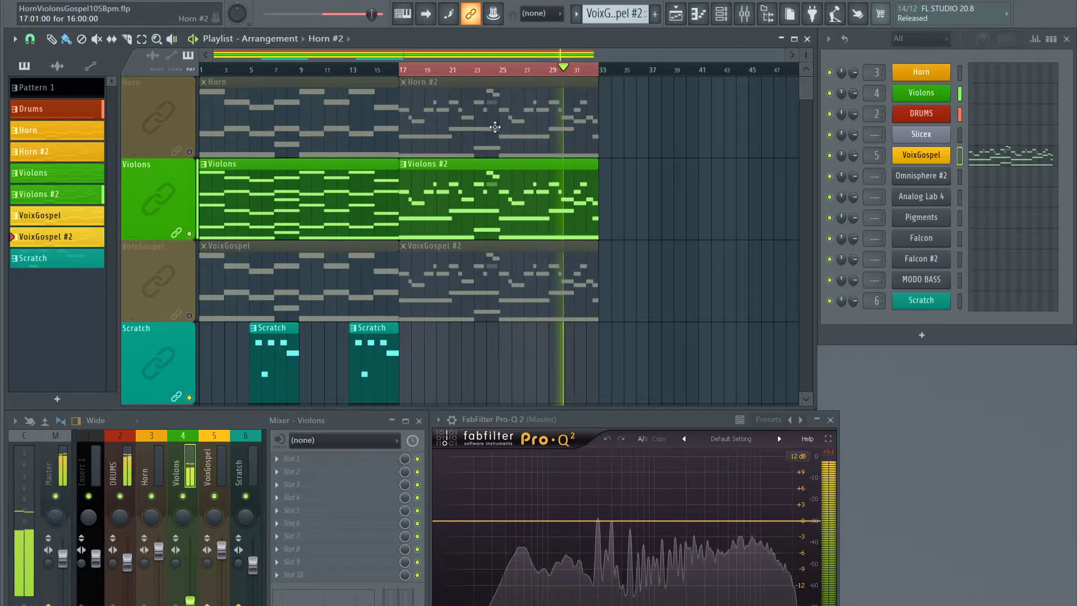
Unmute the Horn and VoixGospel playlist tracks during playback, briefly toggling VoixGospel off and on to compare
scroll(505, 124, "up", 1)
scroll(495, 127, "down", 2)
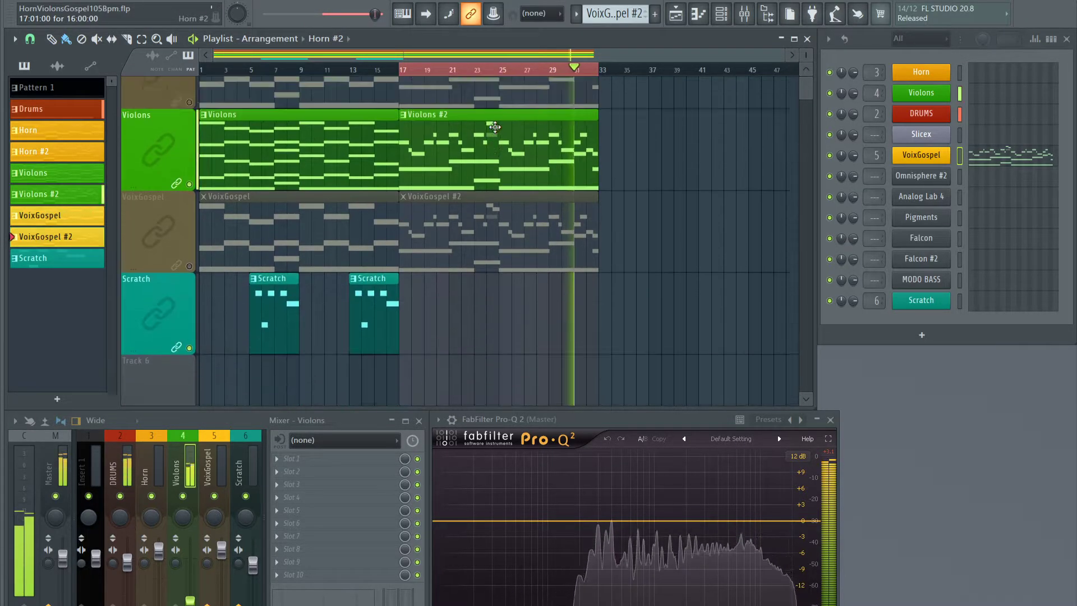
scroll(492, 129, "up", 2)
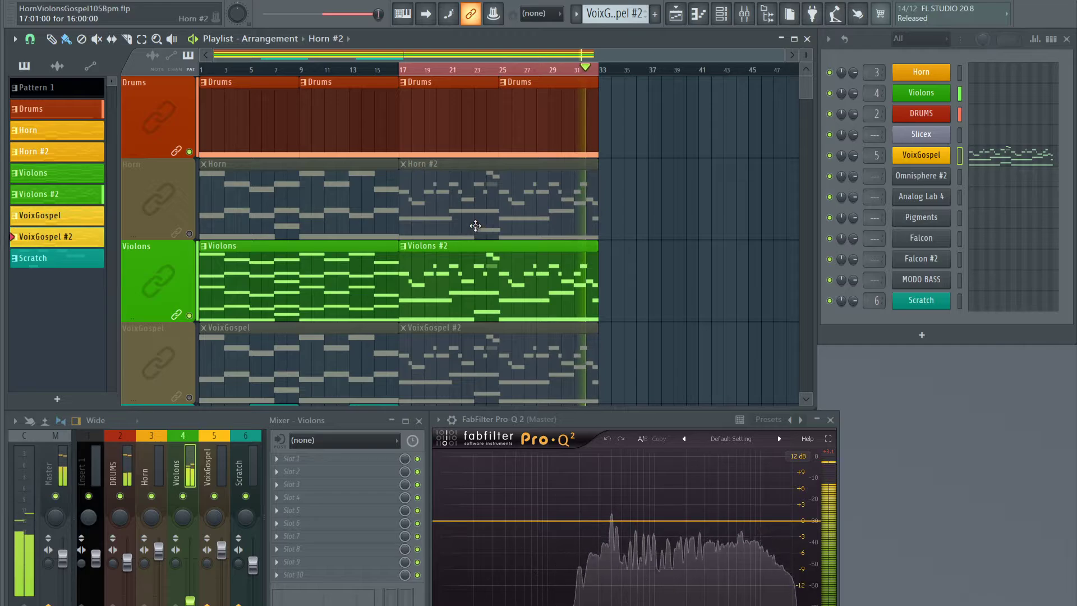
left_click(190, 234)
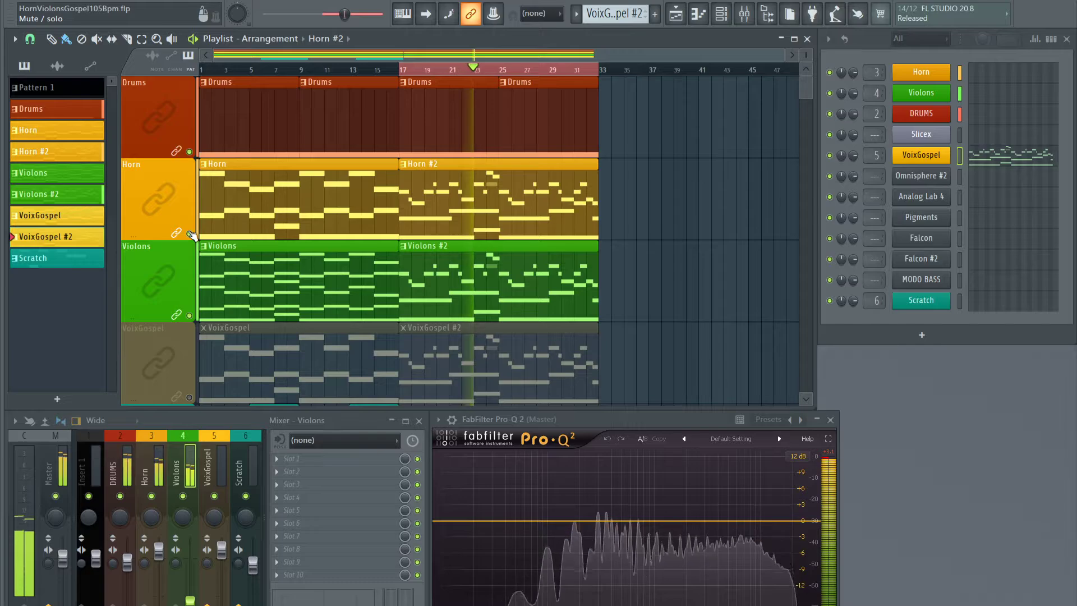
scroll(191, 234, "down", 1)
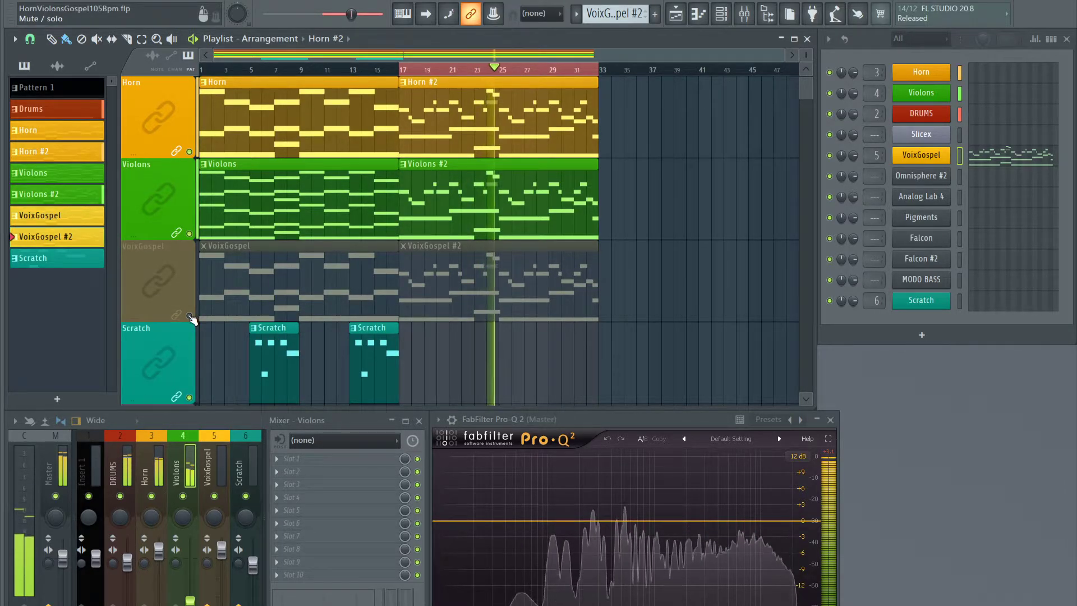
left_click(190, 317)
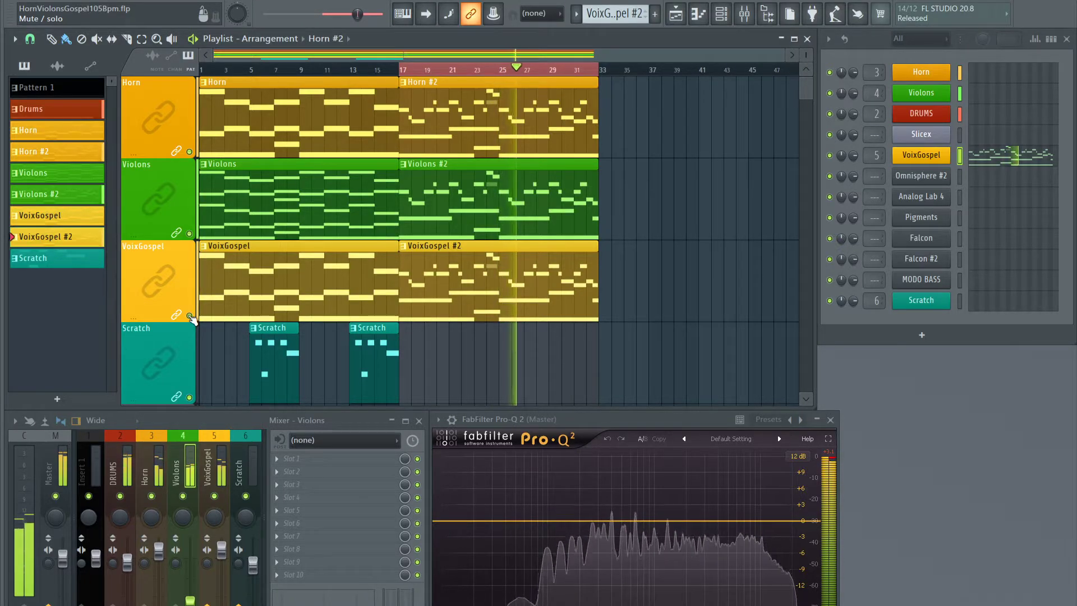
left_click(190, 316)
left_click(190, 317)
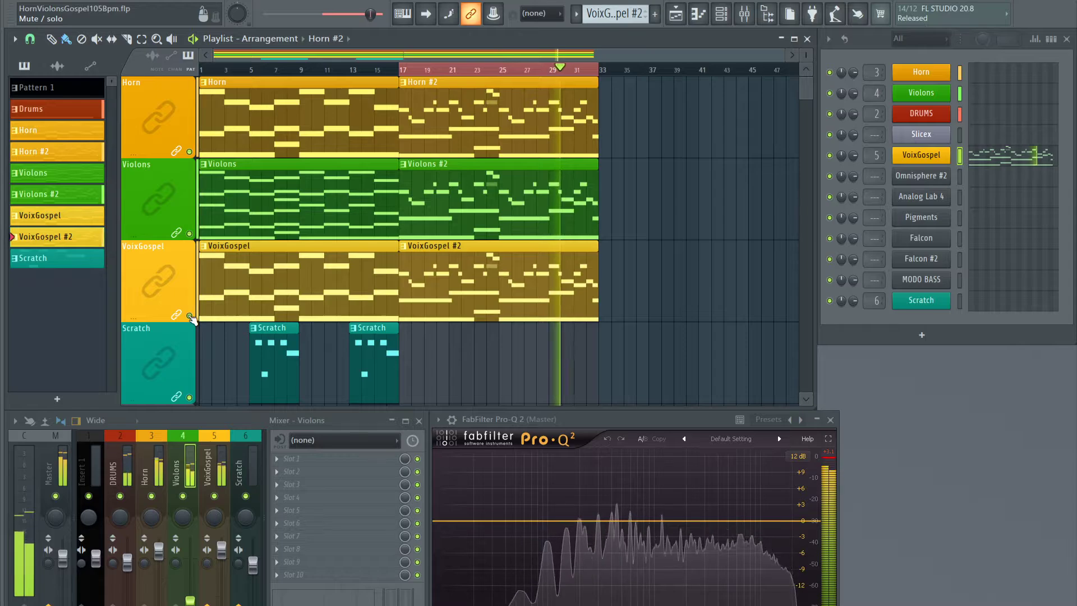
scroll(514, 164, "up", 2)
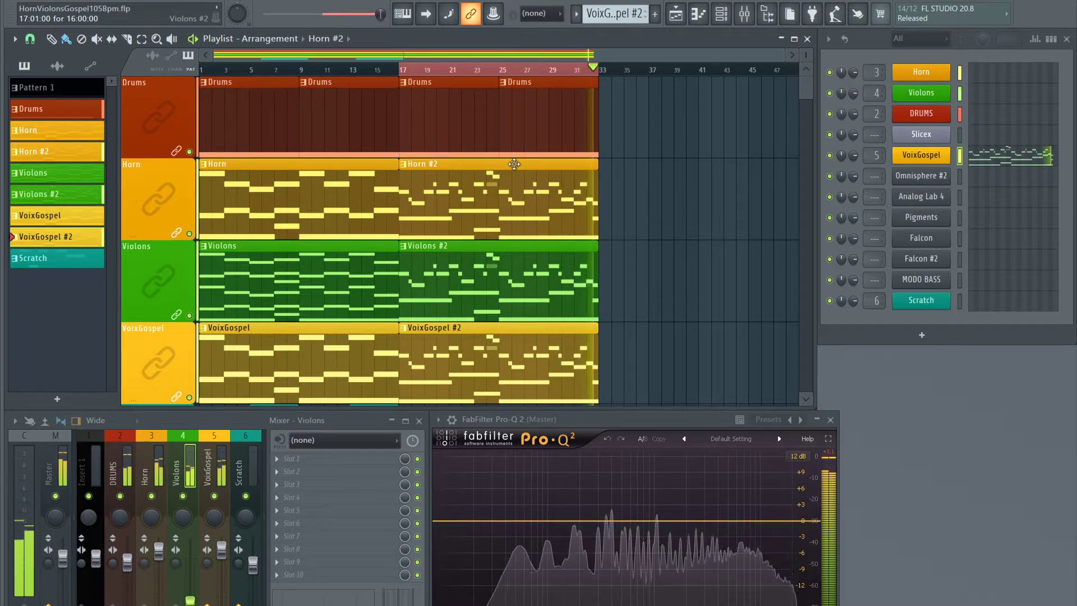
Open the Horn #2 notes, enlarge the velocity lane and inspect it from bar 1
double_click(514, 164)
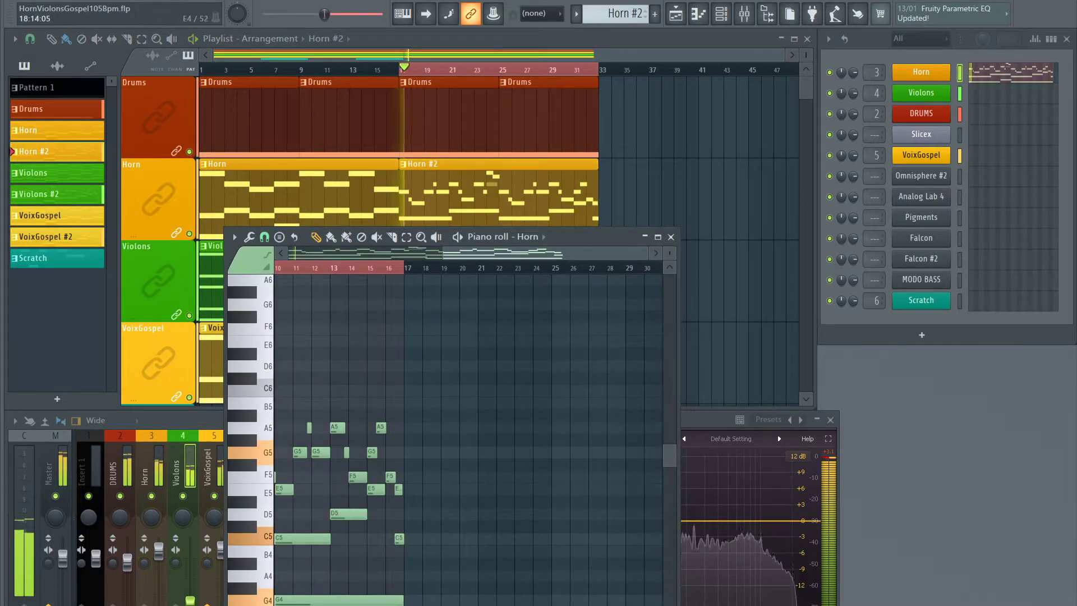
left_click_drag(460, 603, 460, 366)
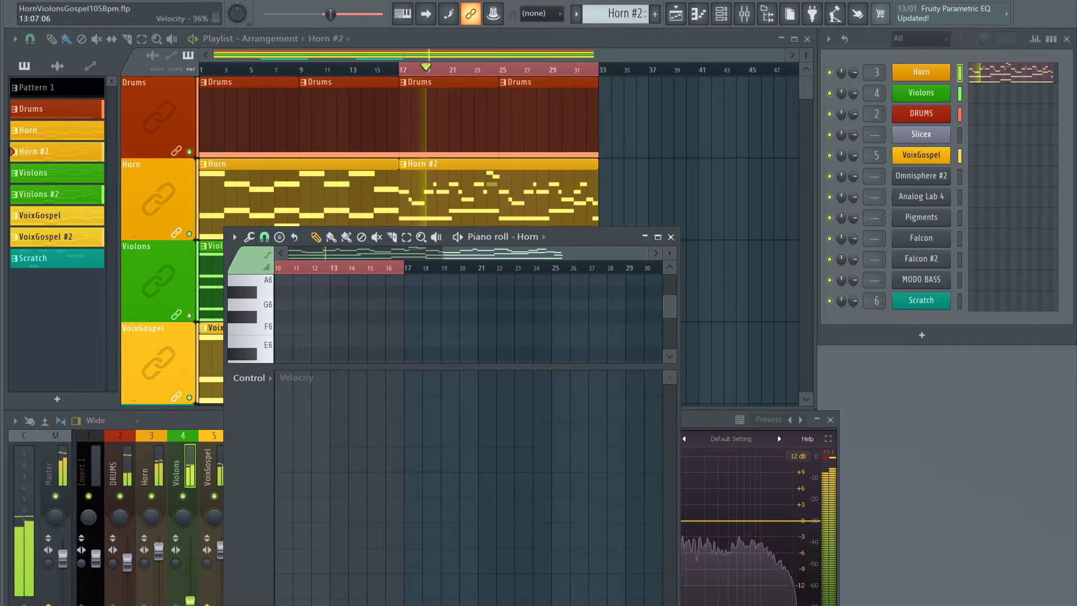
left_click_drag(476, 251, 244, 261)
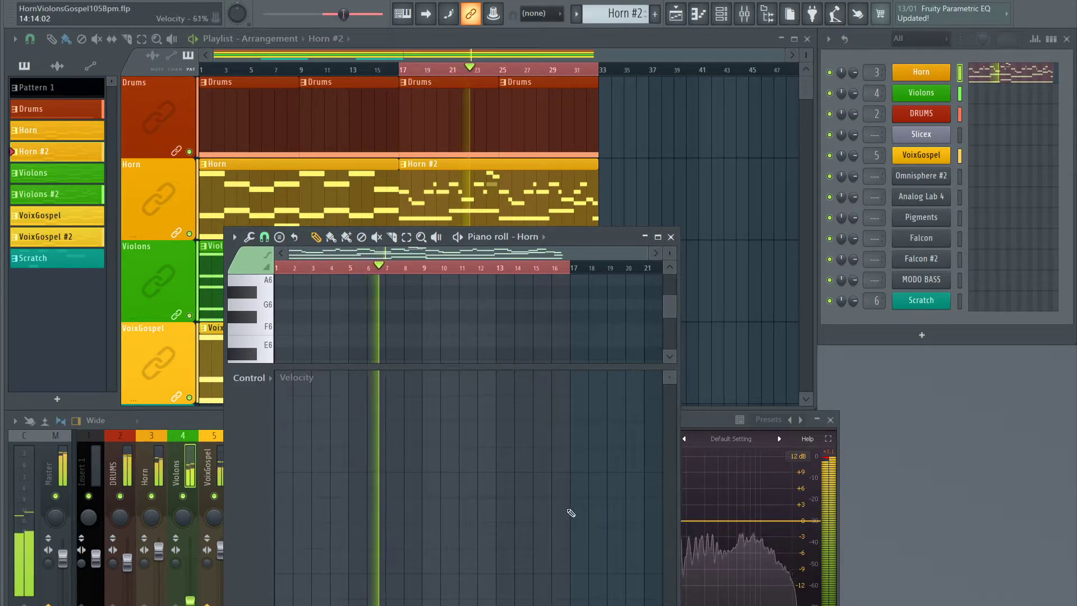
left_click(672, 237)
Draw a nearly even velocity level across all 16 bars of VoixGospel #2 and restore the note area's height
double_click(493, 364)
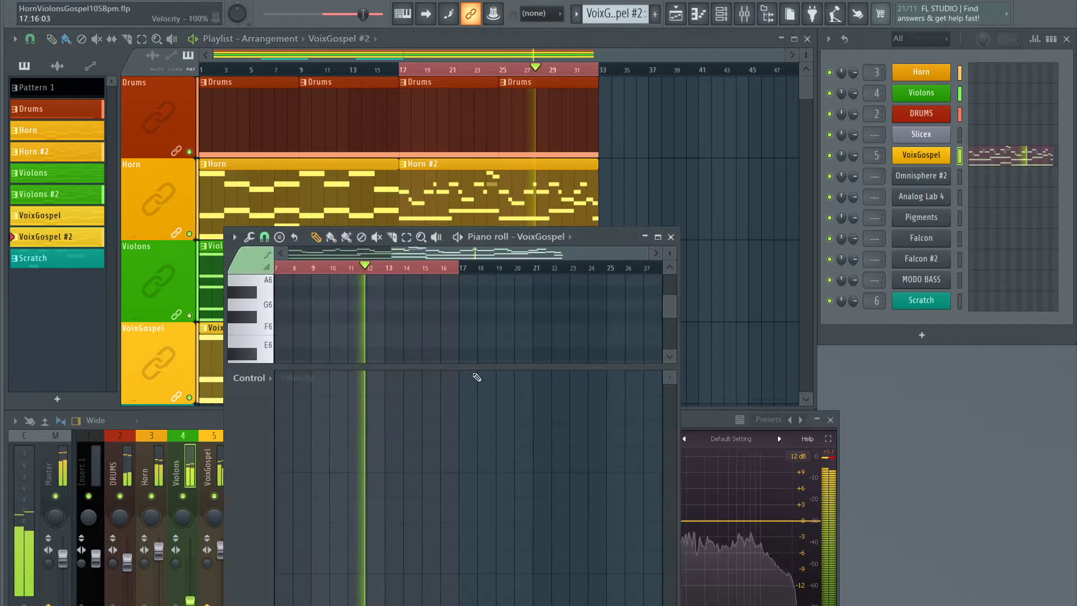
scroll(359, 426, "left", 3)
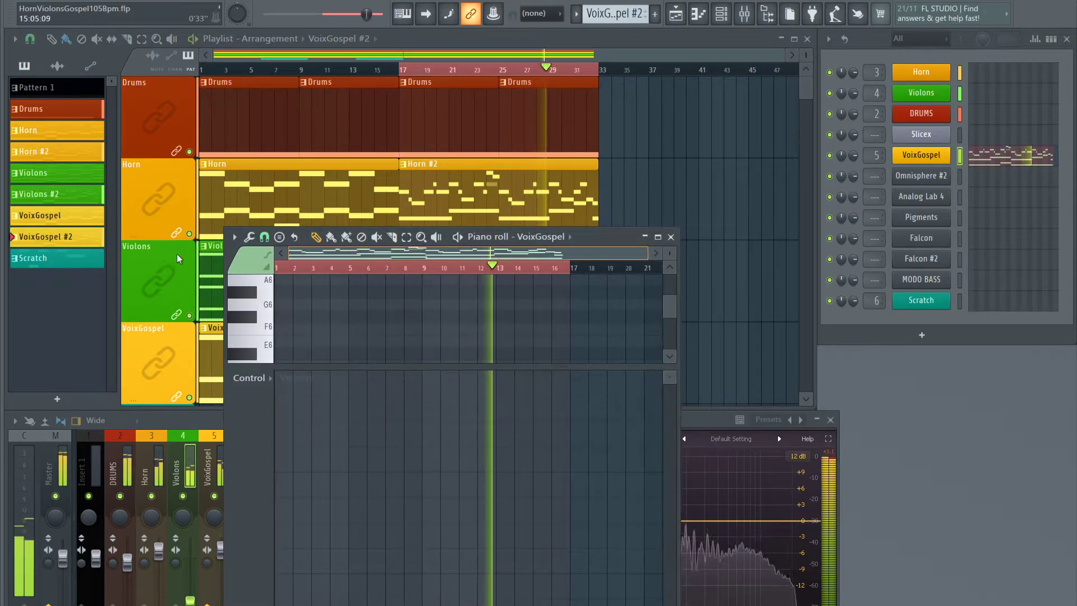
left_click_drag(277, 552, 594, 560)
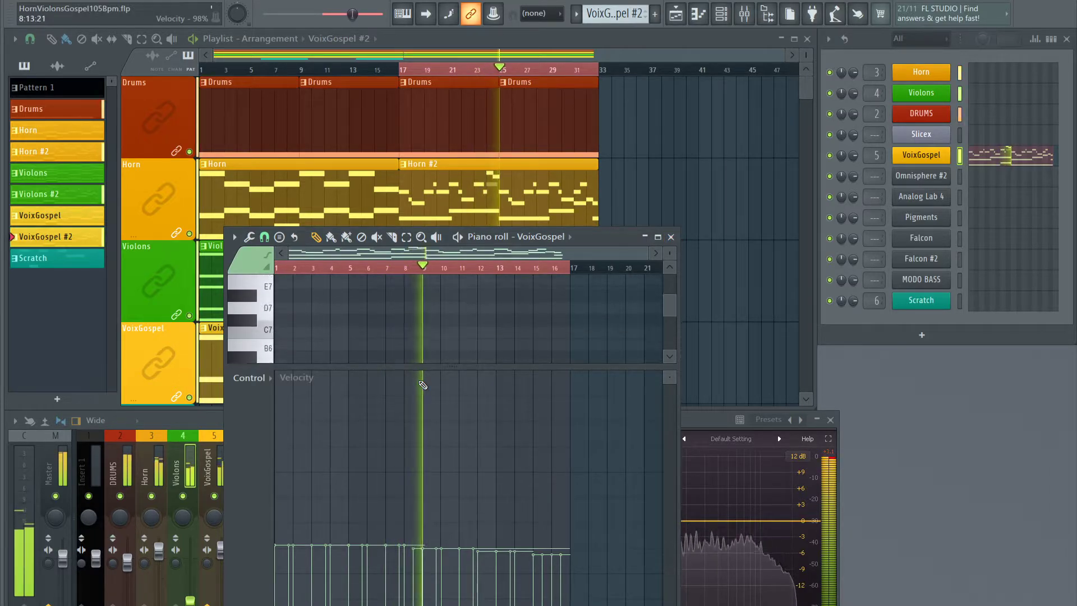
left_click_drag(418, 365, 418, 541)
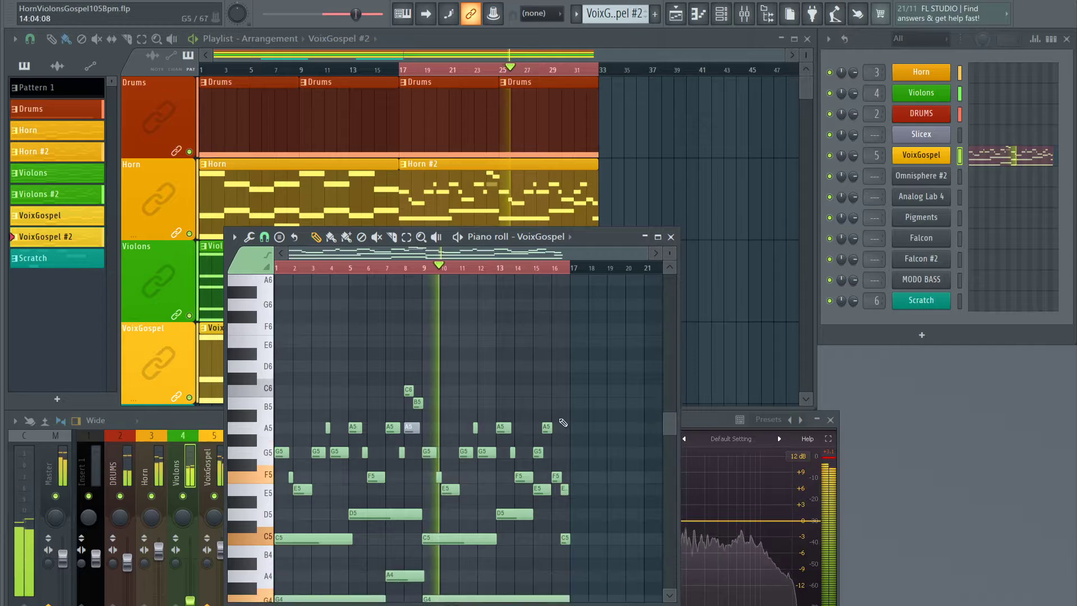
left_click(671, 236)
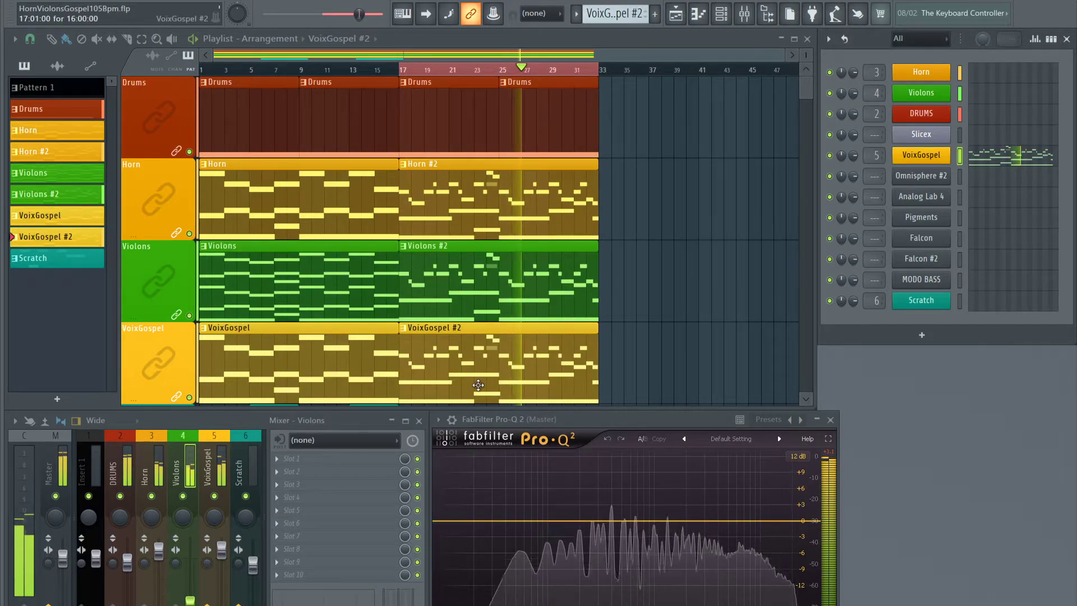
Mute the VoixGospel #2 clip in the playlist and replay the section from bar 17
key("space")
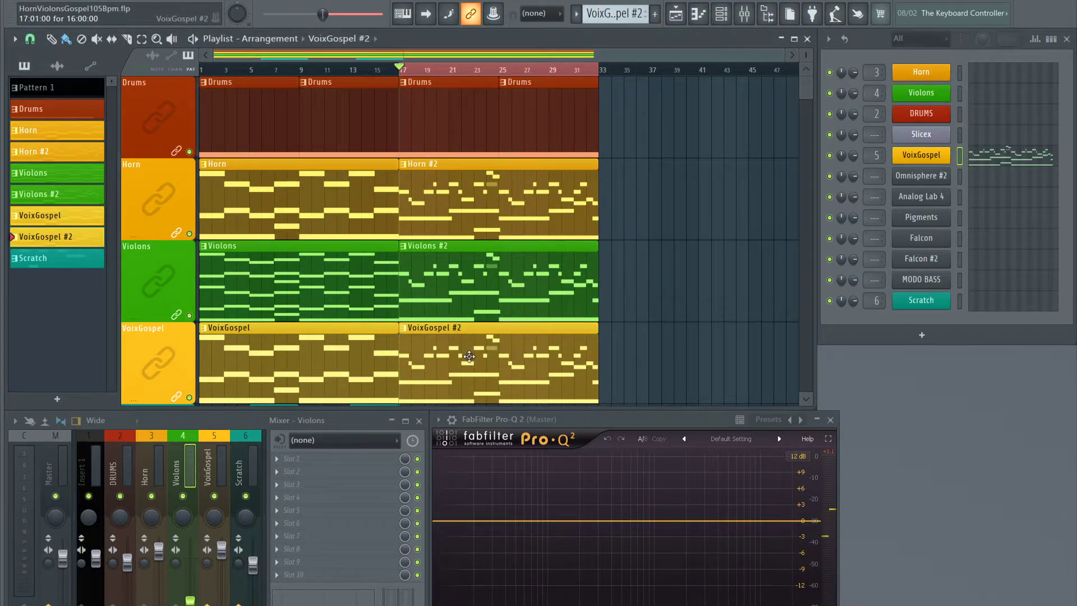
left_click(491, 379)
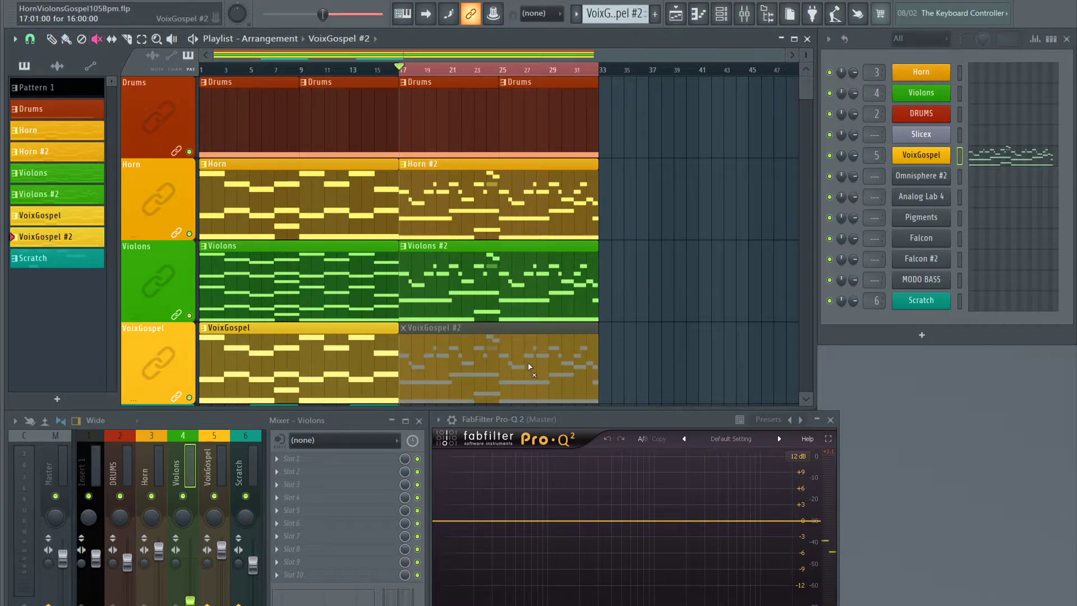
key("space")
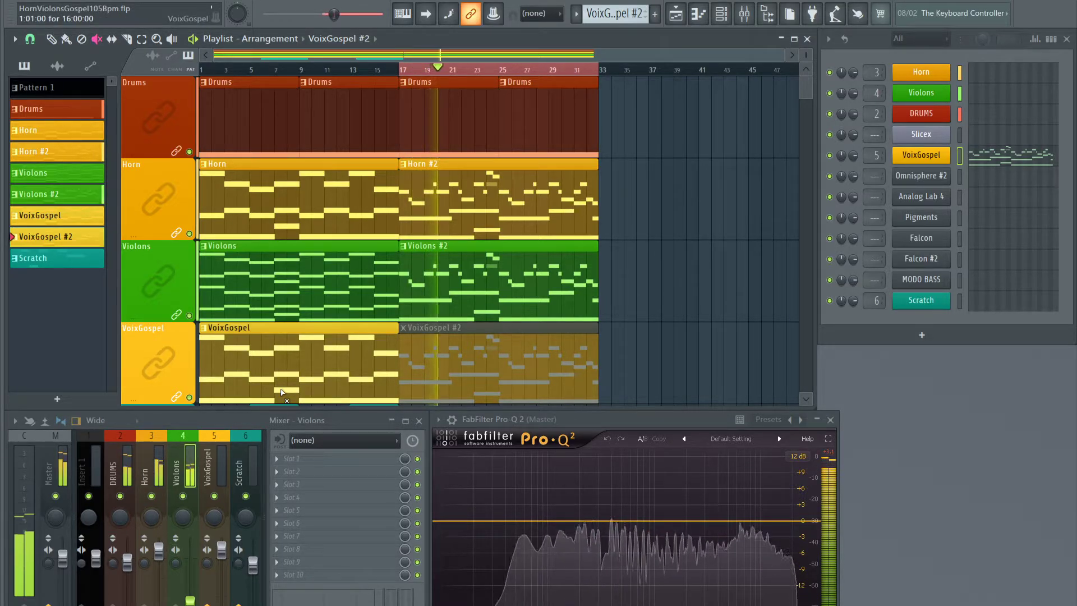
scroll(256, 224, "down", 2)
scroll(256, 225, "up", 2)
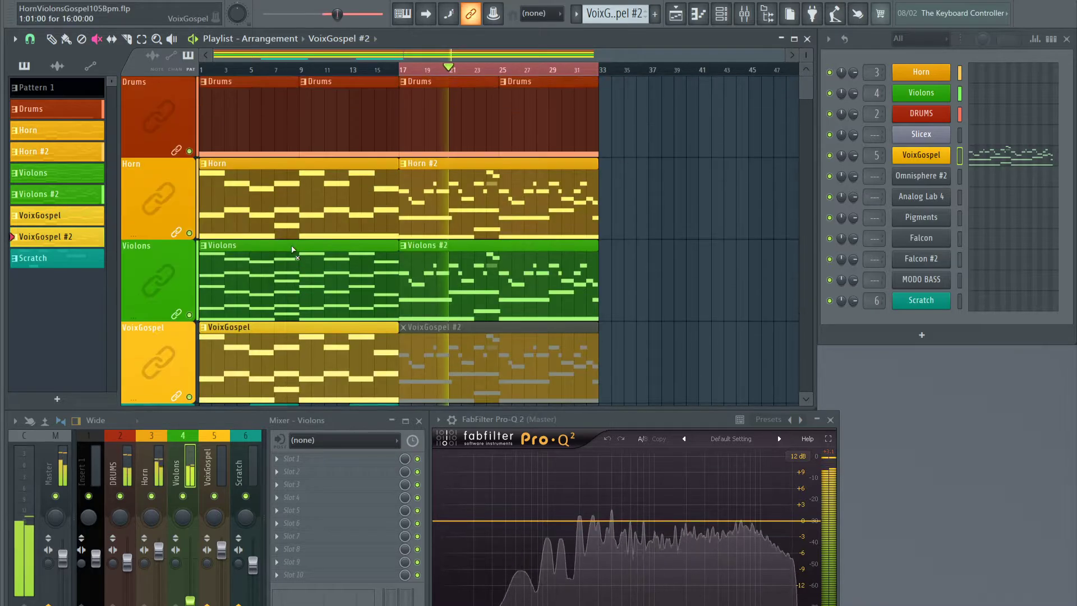
Play the arrangement from the first section and again from bar 17 to compare the loudness of the two sections
left_click(217, 70)
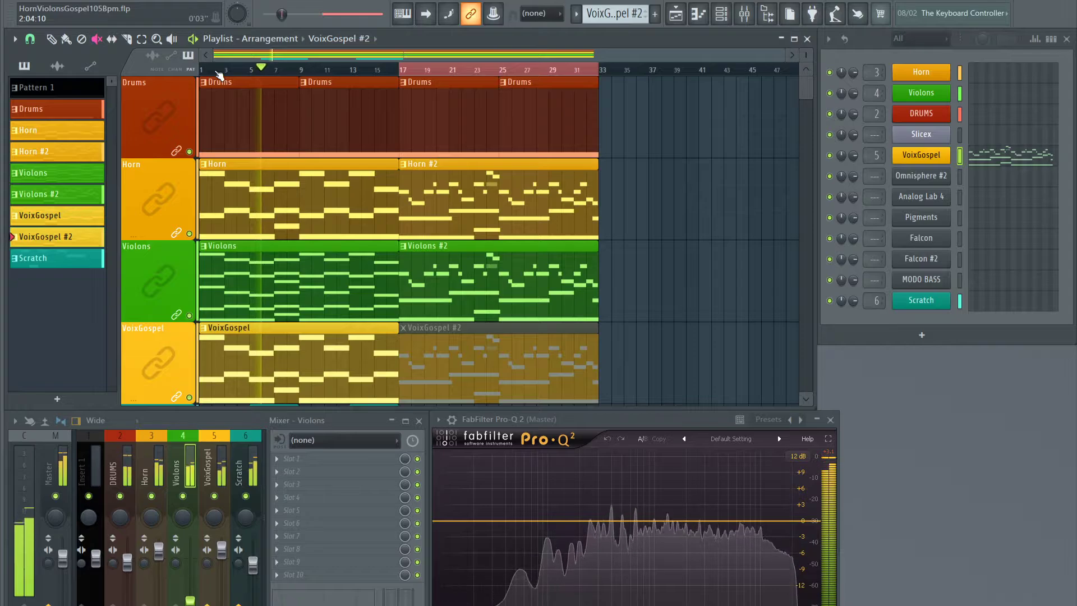
key("space")
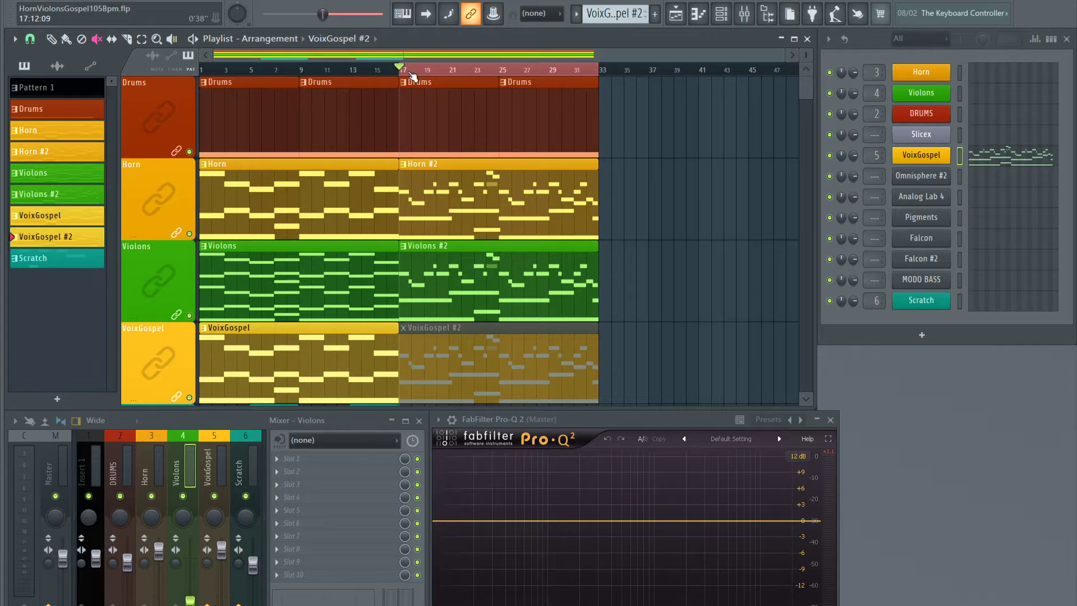
key("space")
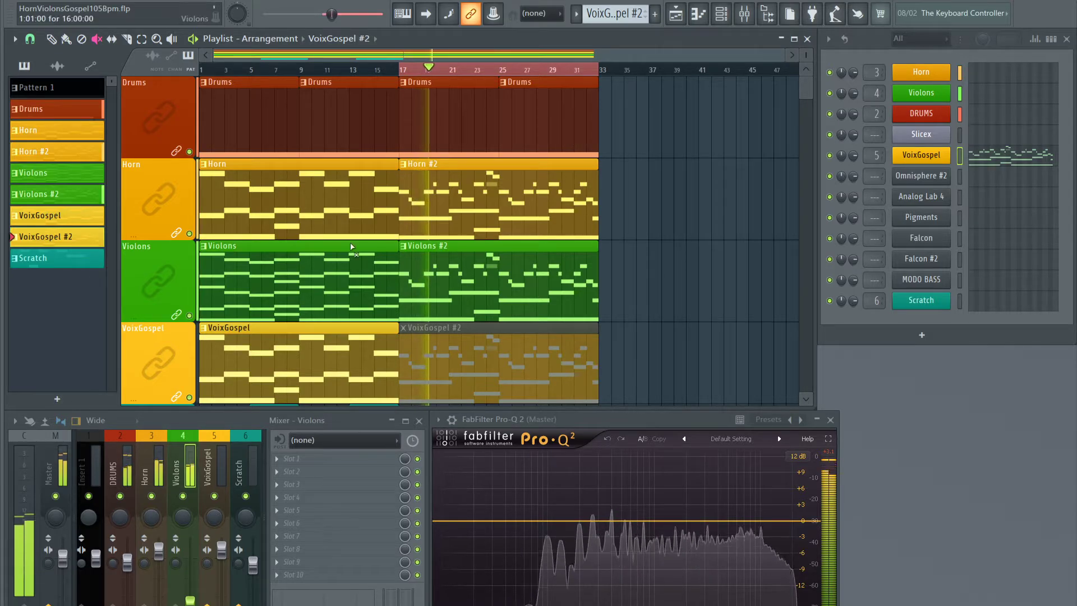
key("space")
key("space")
scroll(352, 236, "down", 2)
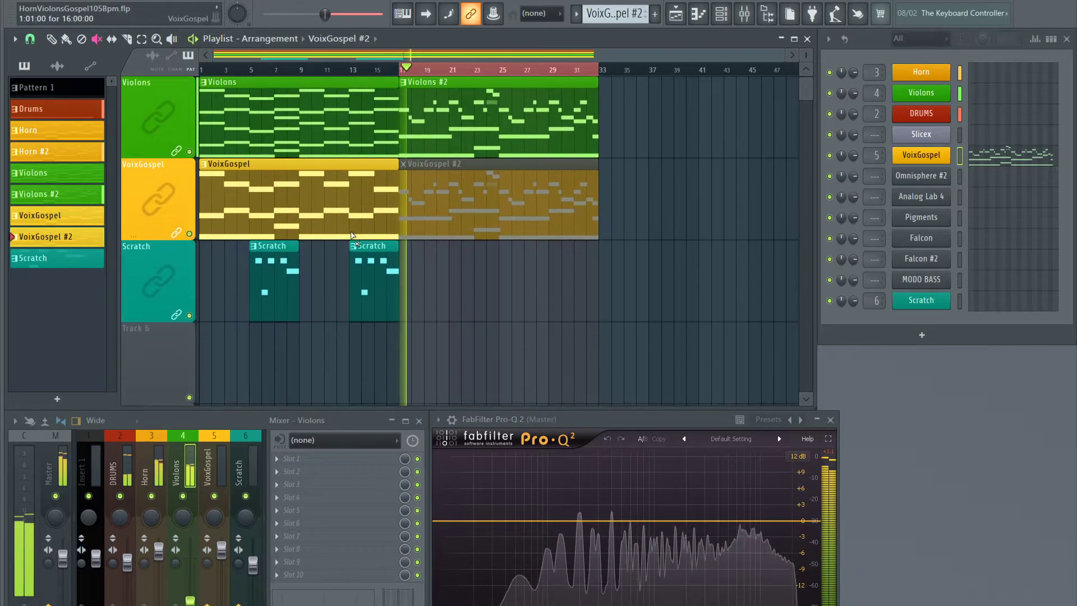
scroll(352, 235, "up", 2)
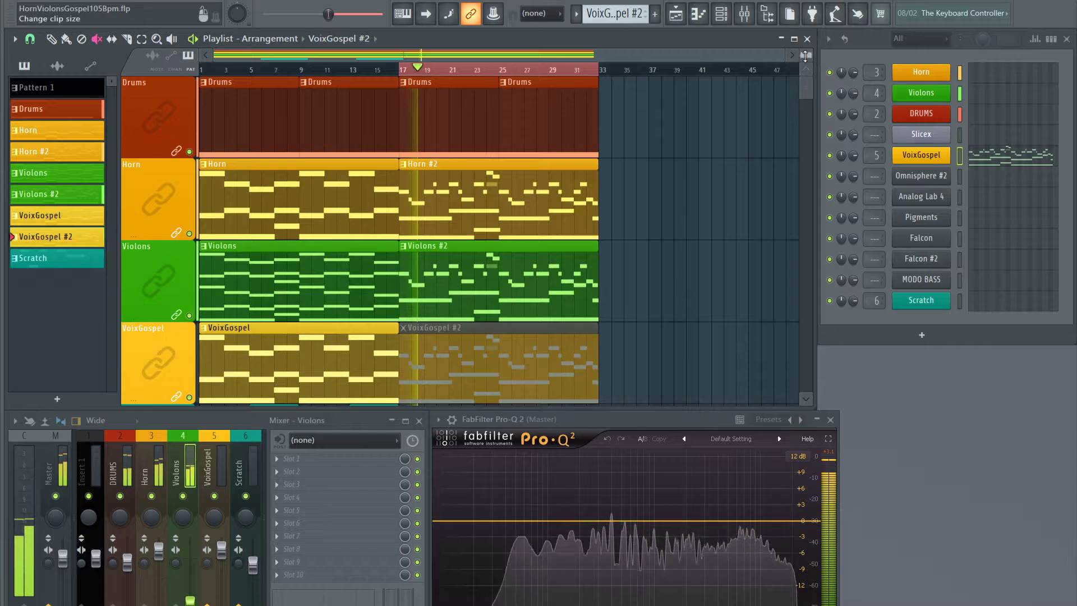
Shorten the playlist tracks, clear the bar 17–33 time selection, and create an automation clip for the Horn mixer track's volume
left_click_drag(806, 56, 805, 69)
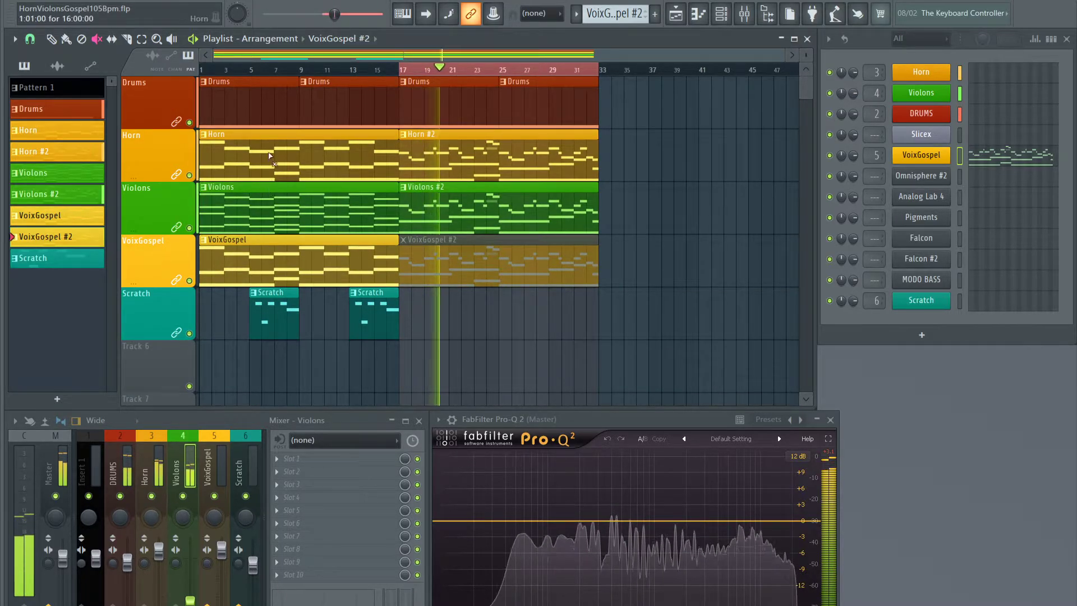
right_click(159, 552)
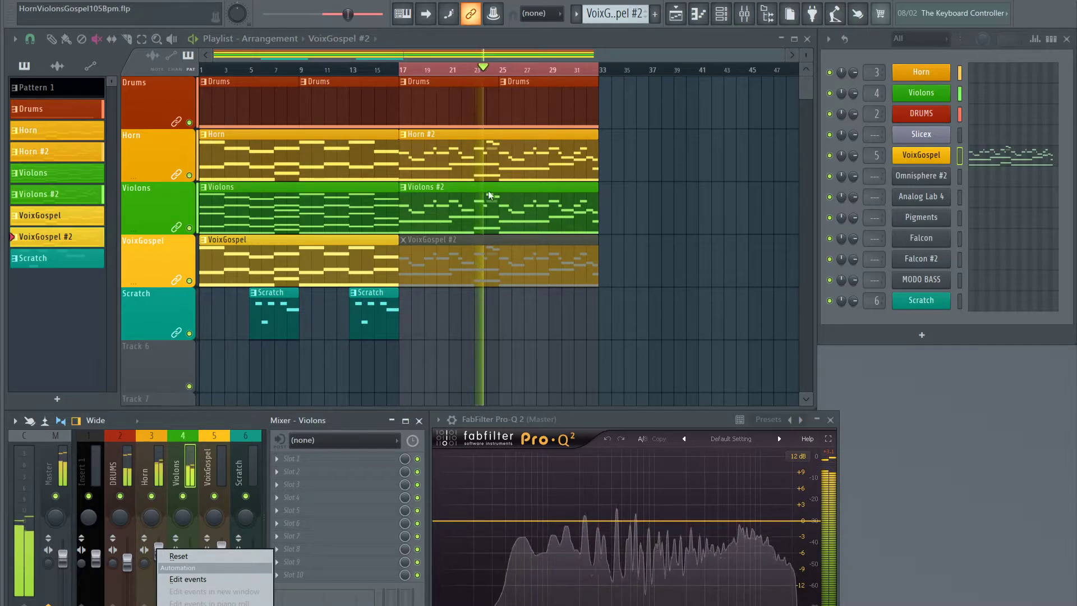
key("space")
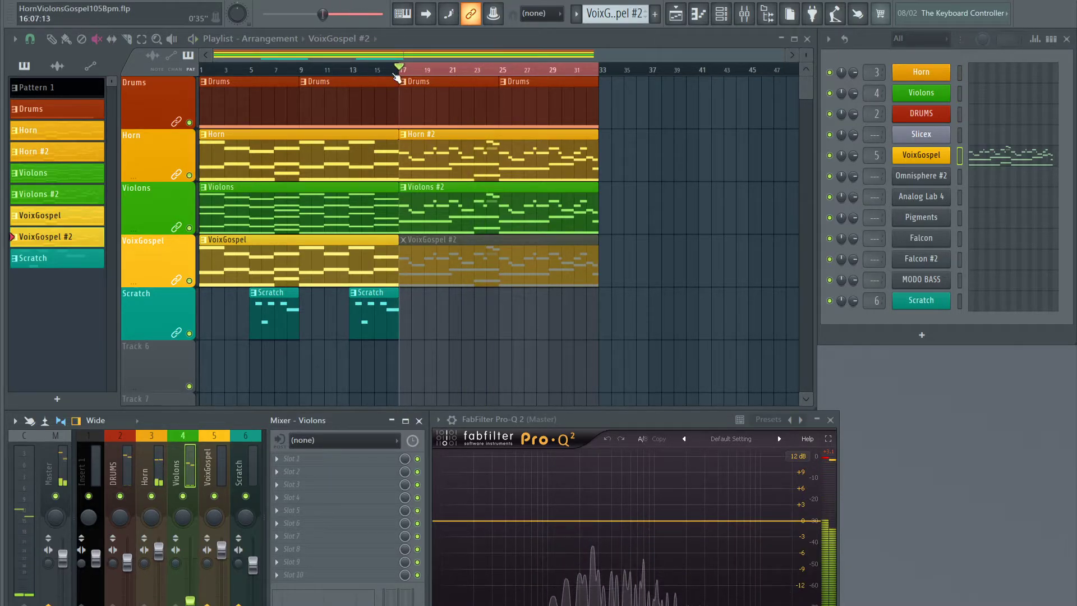
left_click(203, 72)
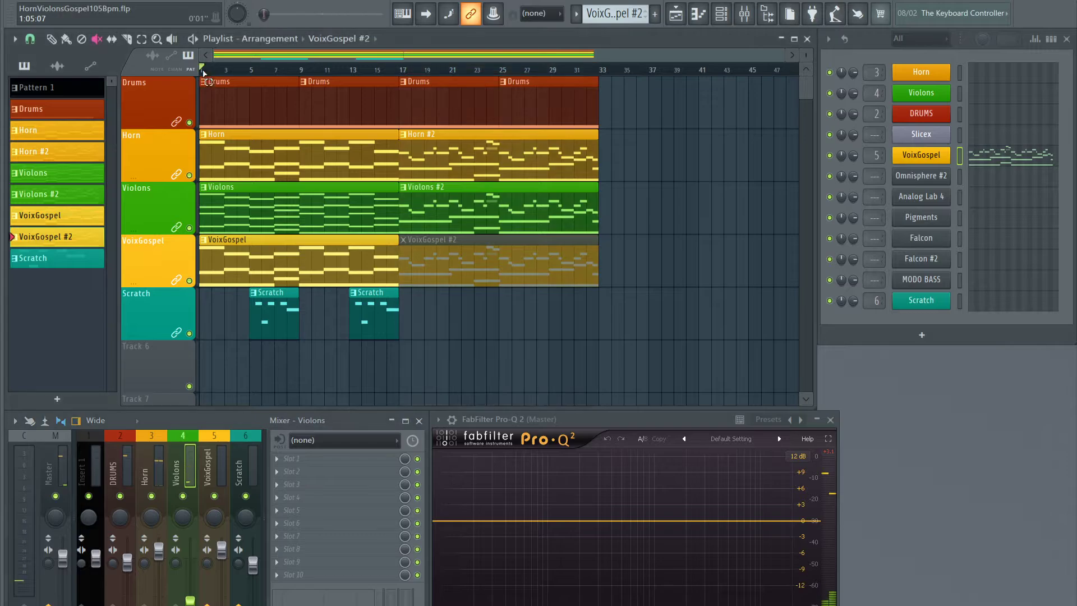
right_click(158, 548)
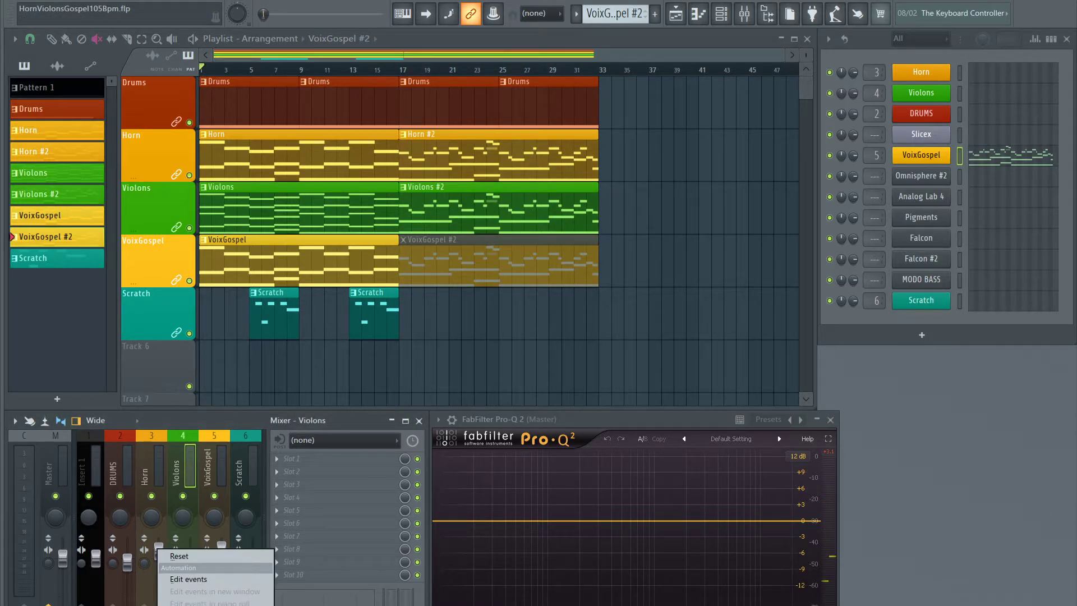
left_click(191, 603)
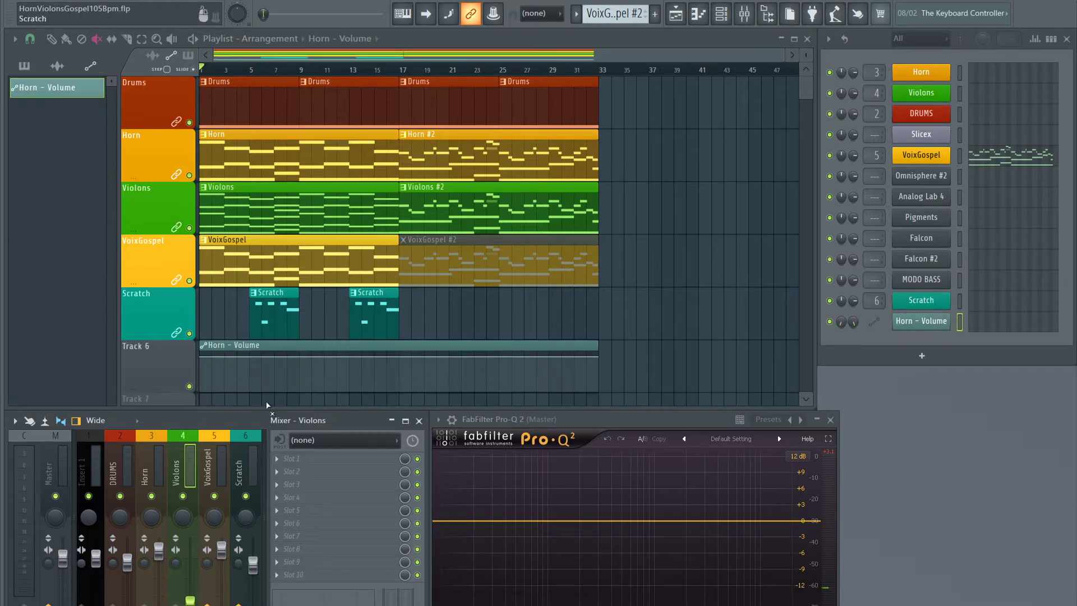
Add control points near bar 17 in the Horn volume clip and drop the level to about 60% from there to bar 33
left_click(396, 360)
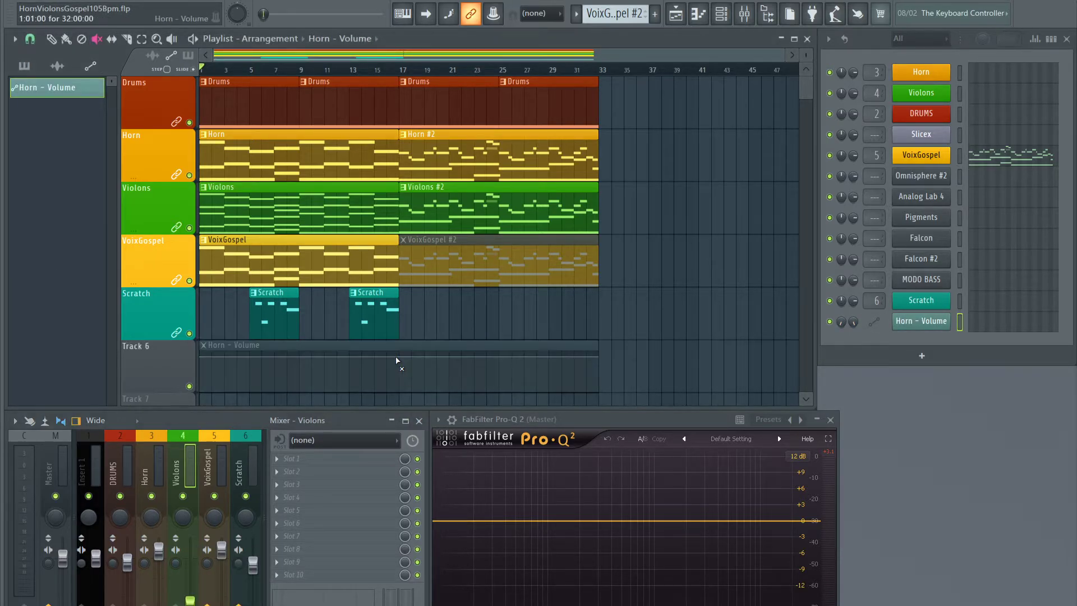
left_click(397, 360)
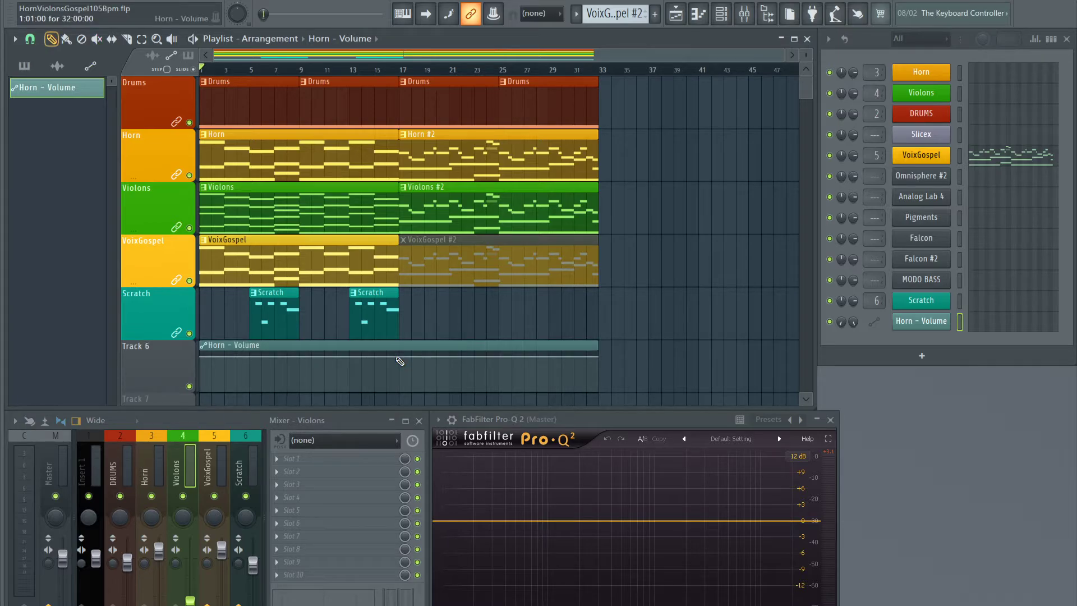
right_click(395, 358)
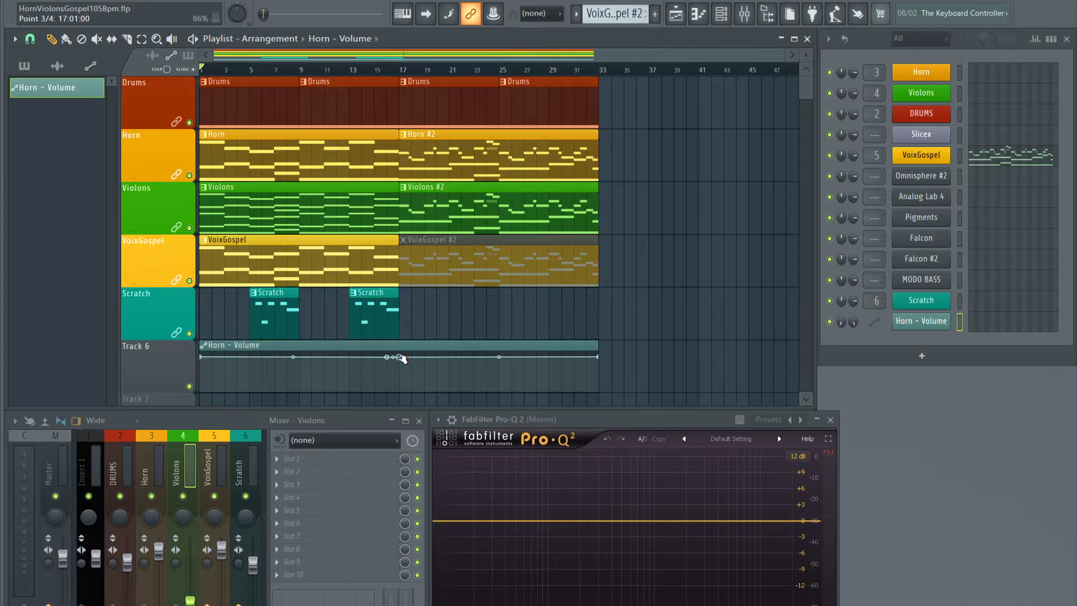
left_click_drag(400, 357, 403, 369)
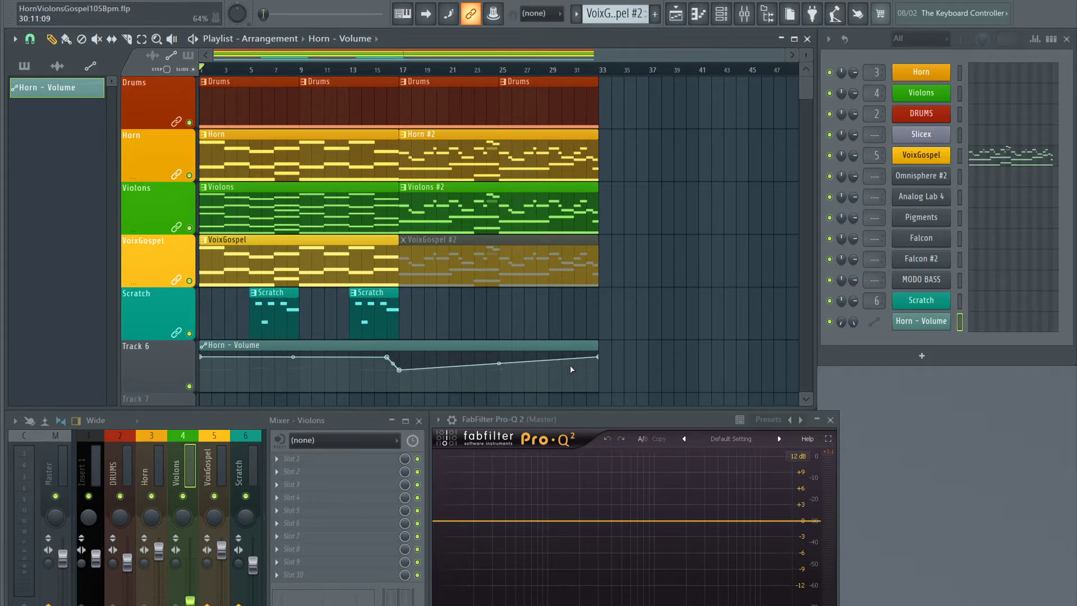
left_click_drag(600, 358, 600, 375)
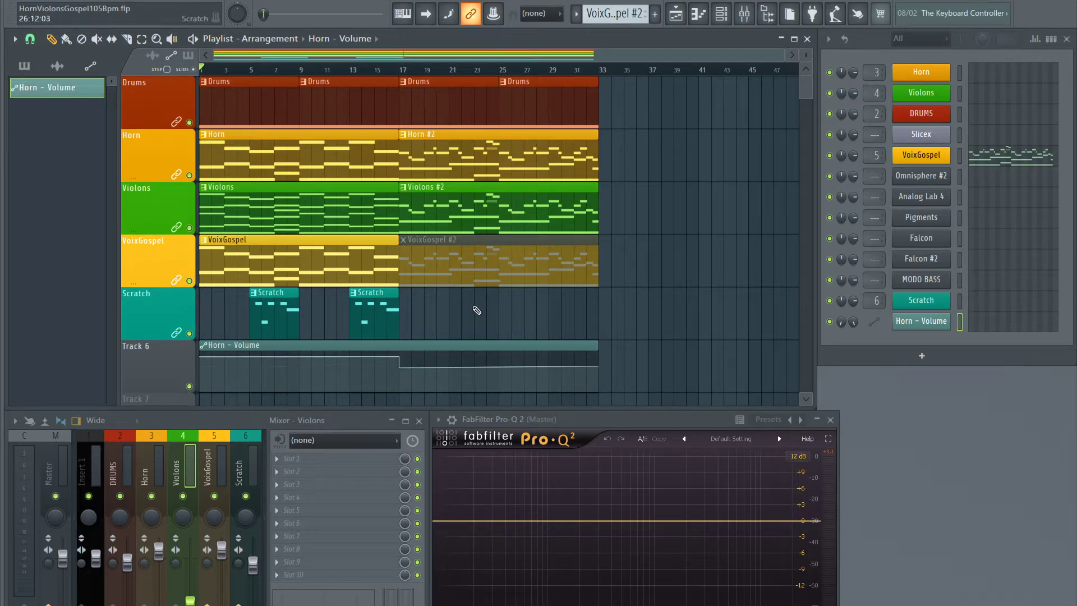
Play the second section while slightly raising and levelling the Horn volume envelope between bar 17 and bar 33
key("space")
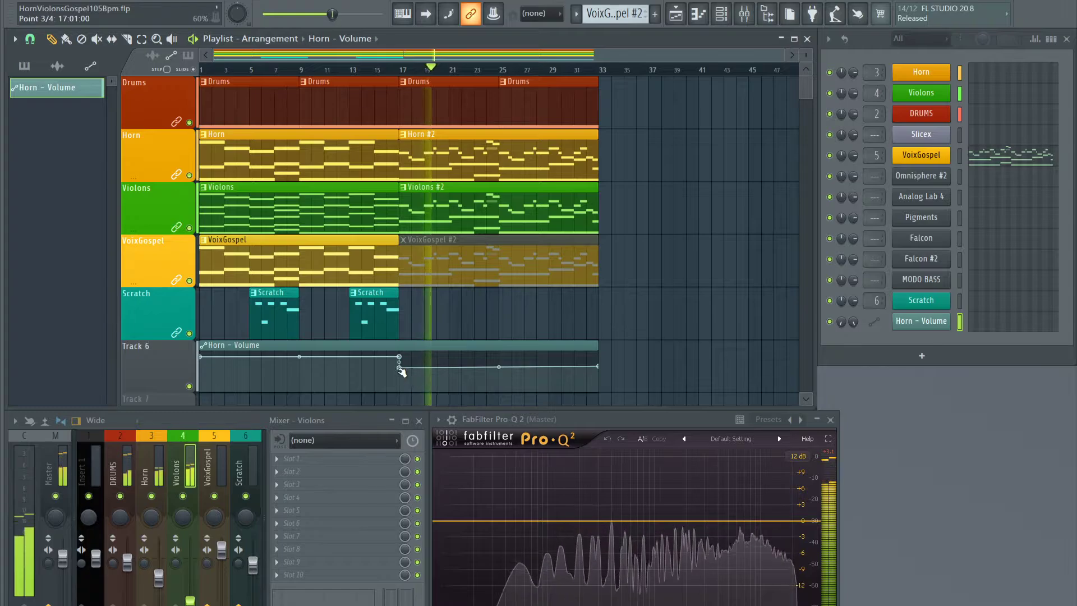
left_click_drag(400, 367, 402, 365)
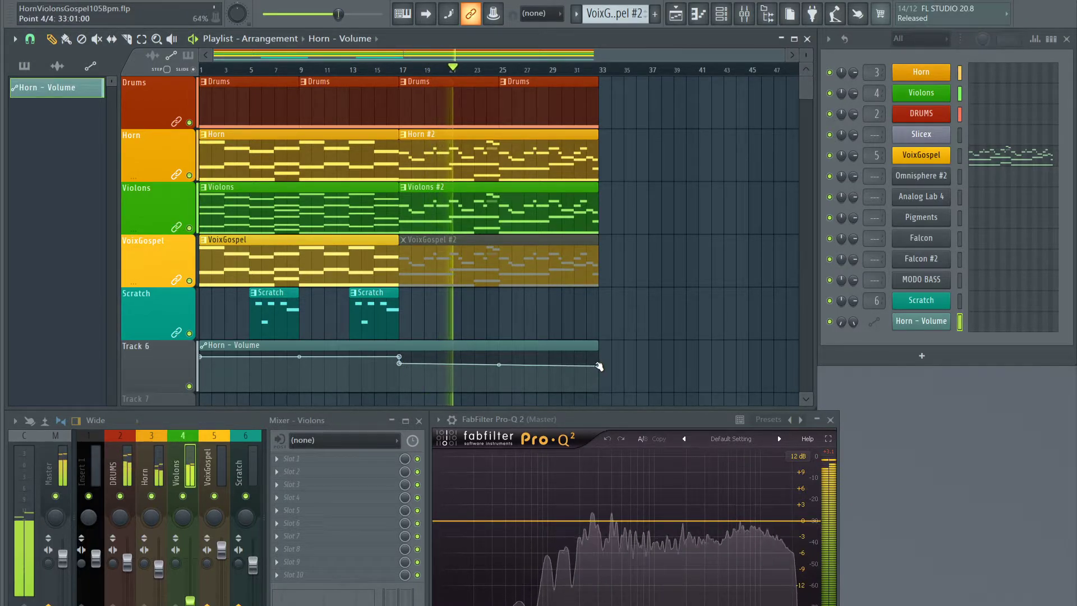
left_click_drag(597, 367, 601, 365)
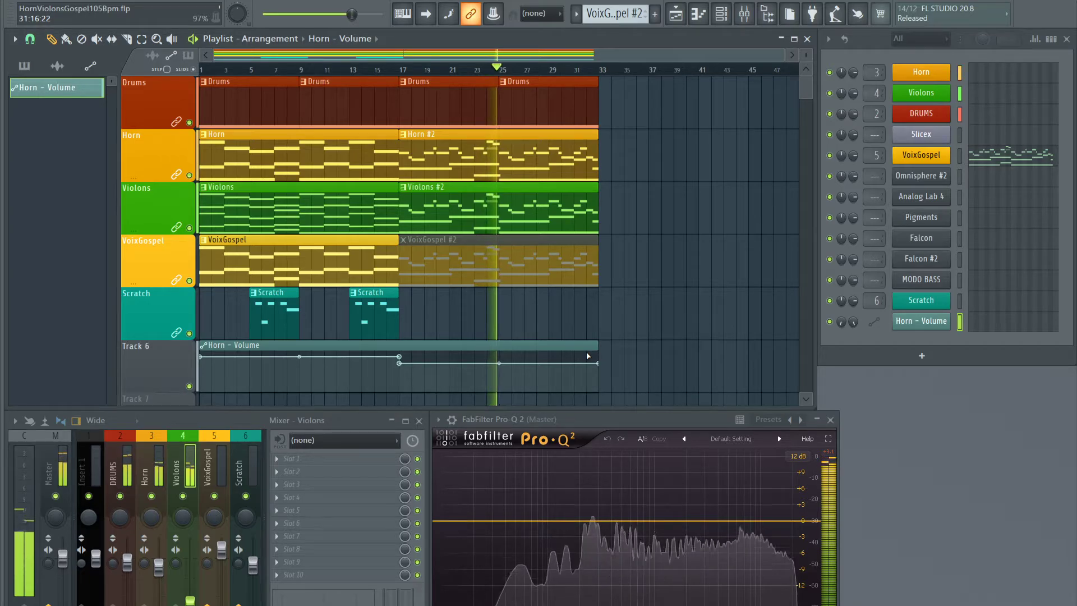
key("space")
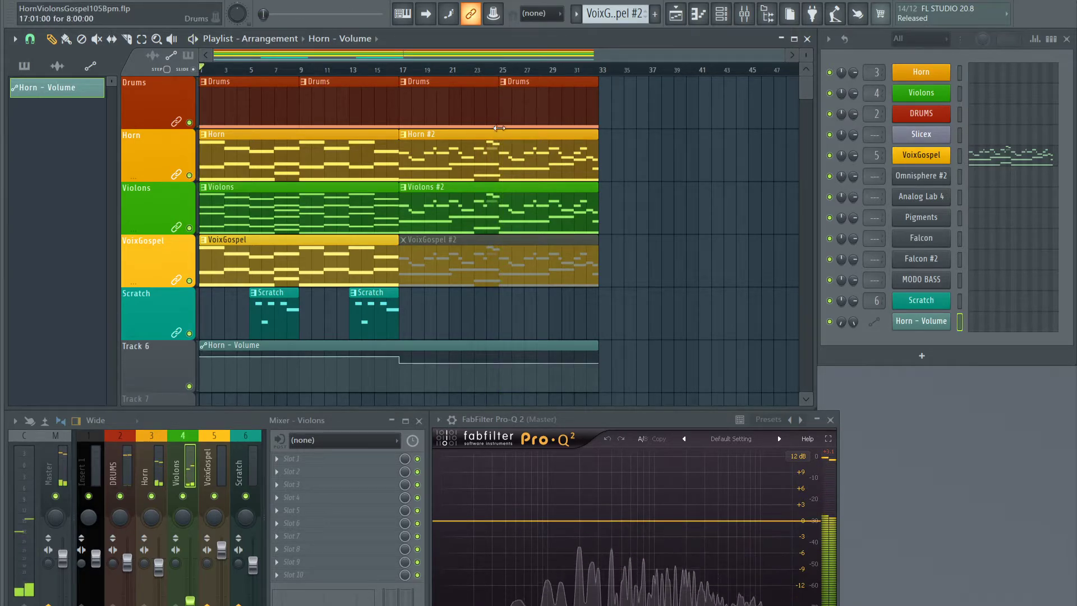
Open the Horn #2 notes, select the upper melody from E5 to C6 across all 16 bars, and enlarge the velocity lane
double_click(499, 157)
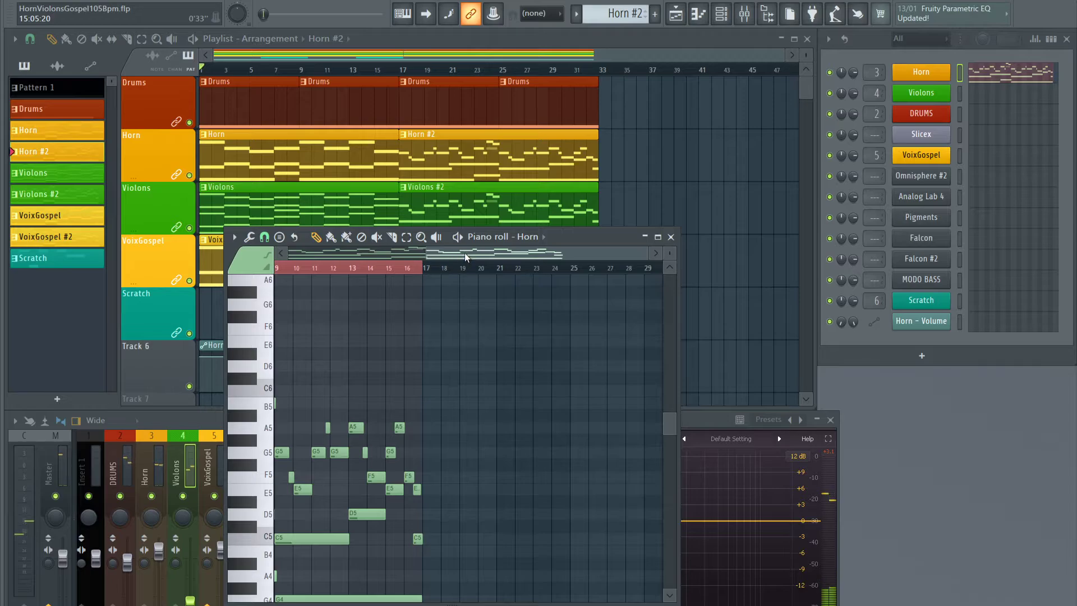
left_click_drag(465, 254, 243, 270)
scroll(618, 320, "down", 3)
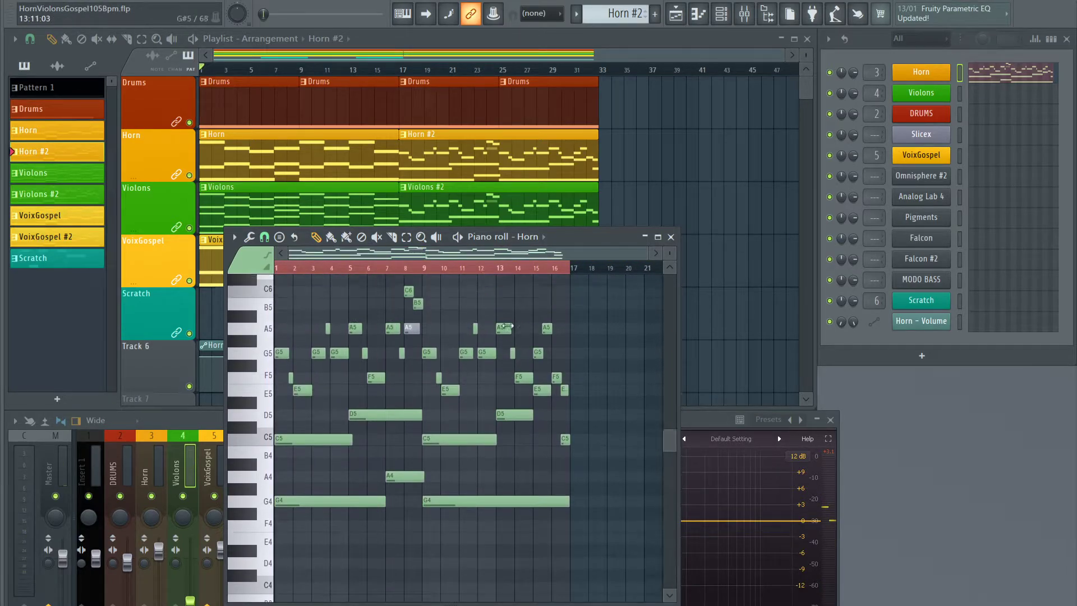
scroll(500, 342, "up", 1)
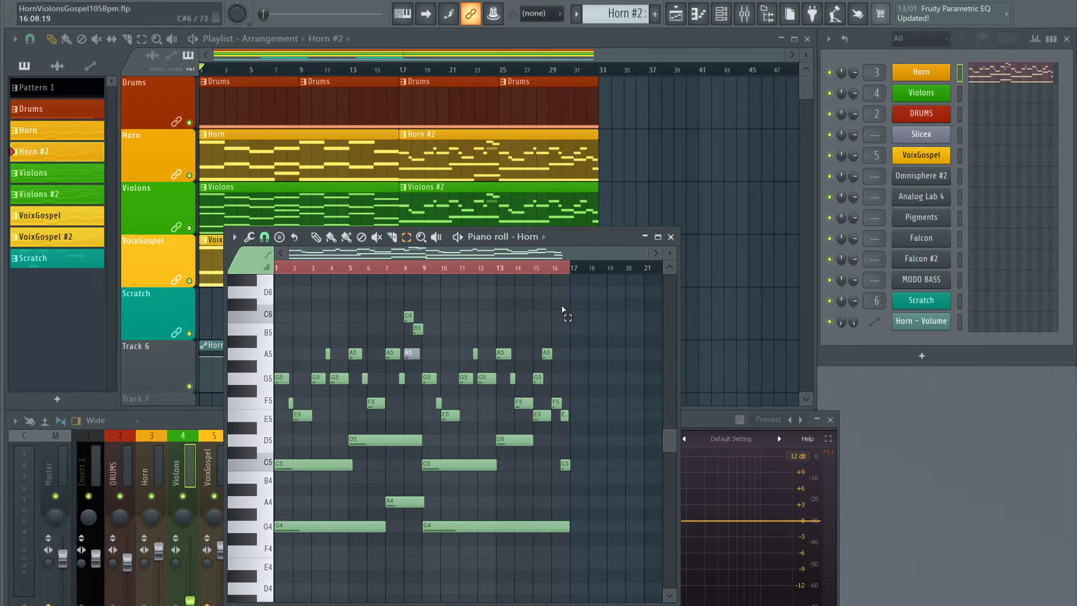
left_click_drag(559, 317, 272, 422)
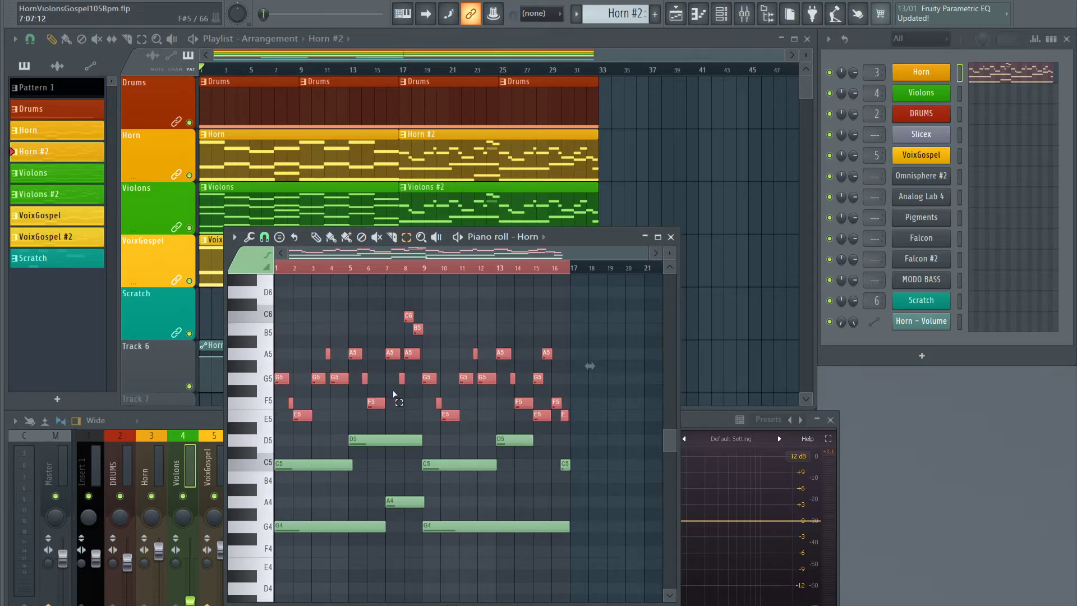
scroll(373, 397, "down", 4)
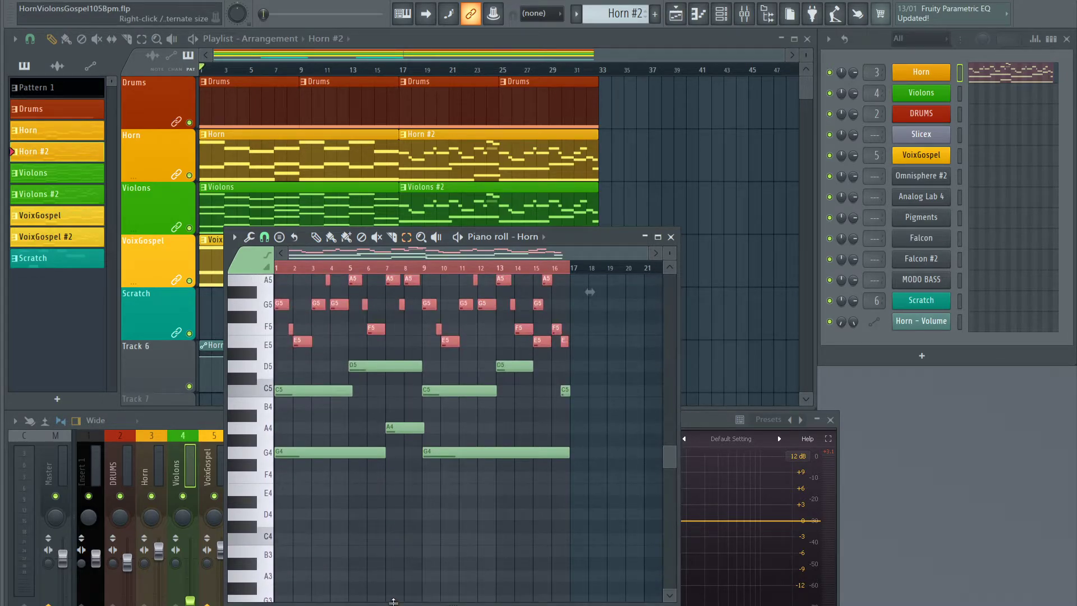
left_click_drag(393, 601, 398, 486)
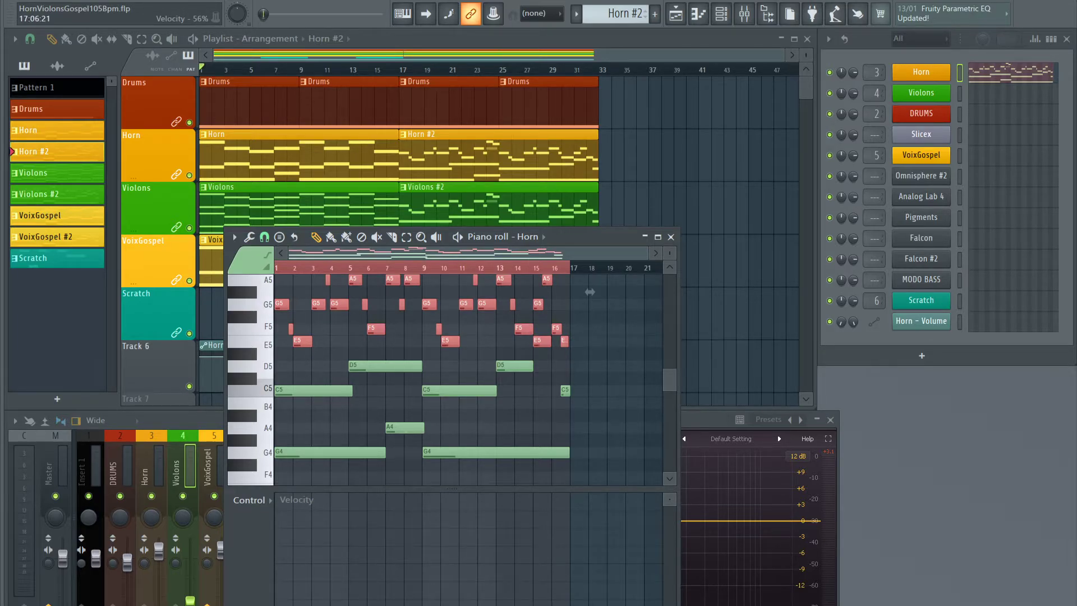
Play the second section from bar 17 to its end to check the Horn against the other parts
key("space")
key("space")
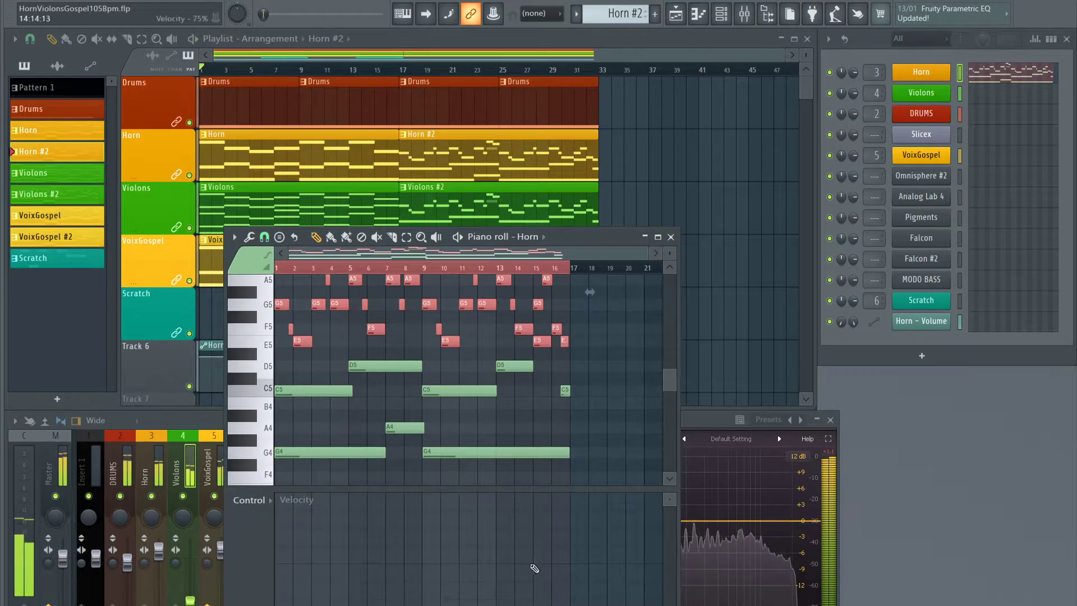
left_click(408, 75)
key("space")
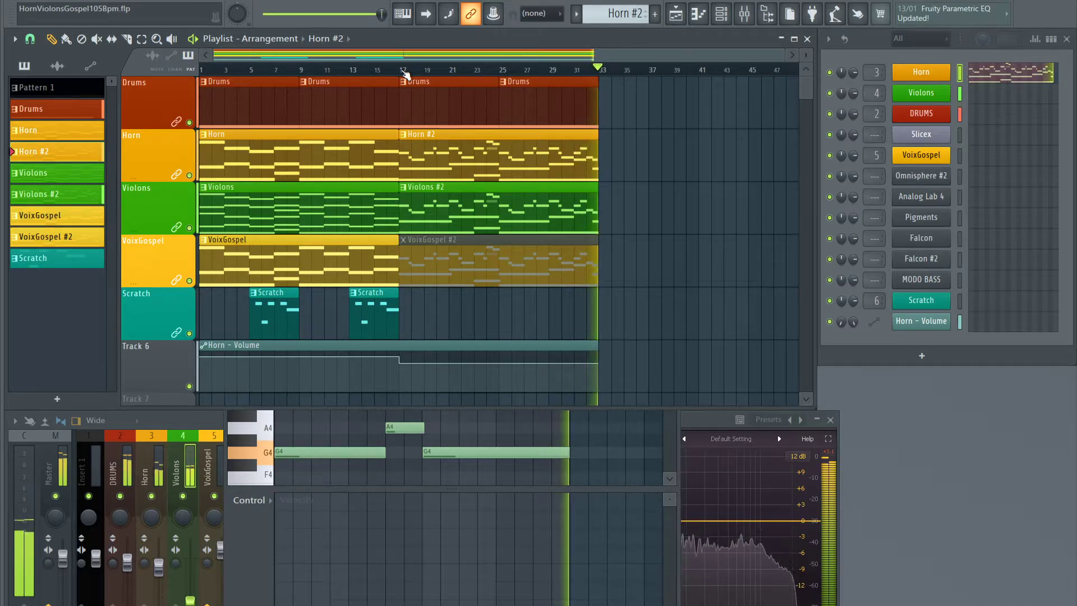
key("space")
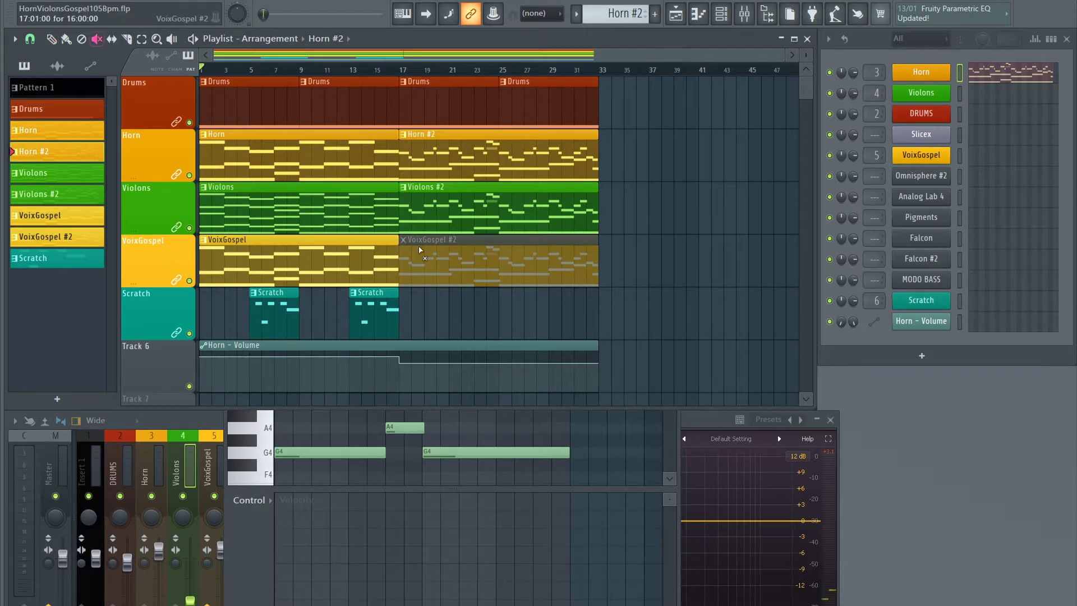
Unmute the VoixGospel #2 clip, raise its E5 to C6 melody notes to about 74% velocity, and start playback
left_click(472, 253)
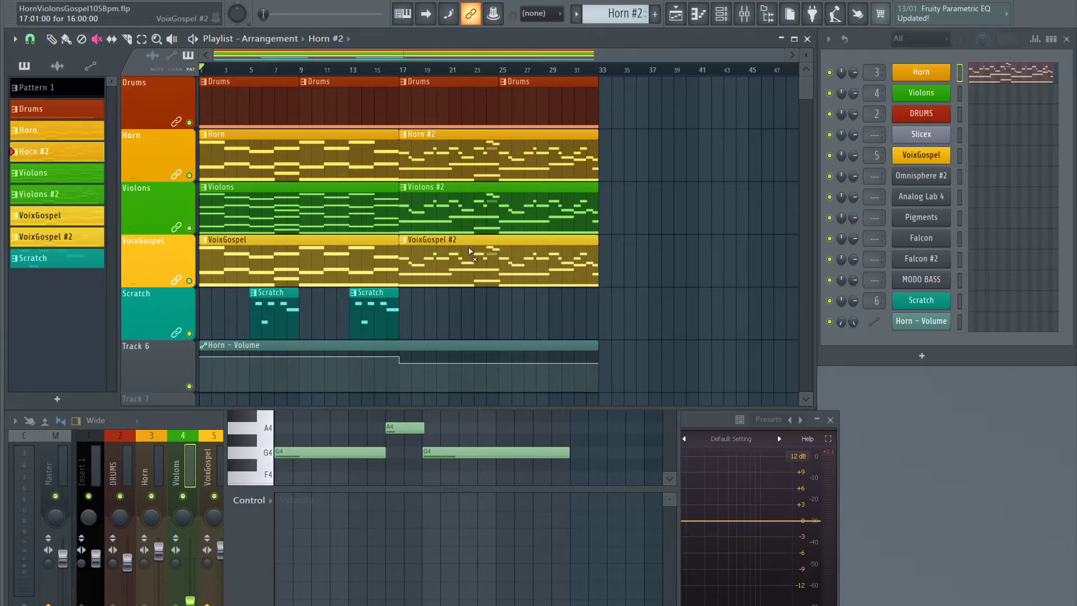
double_click(472, 252)
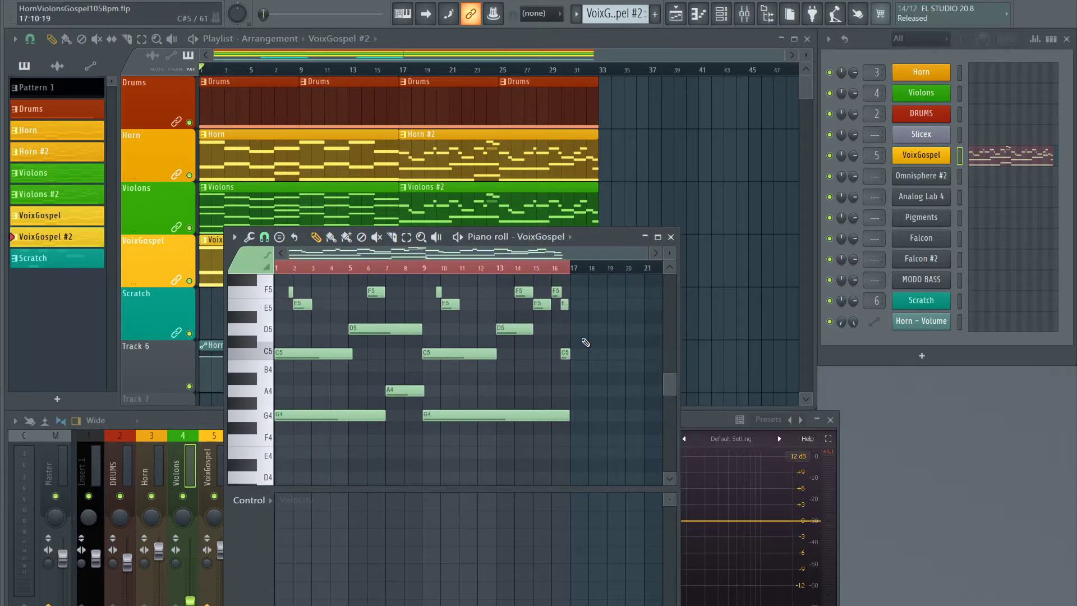
scroll(595, 337, "up", 4)
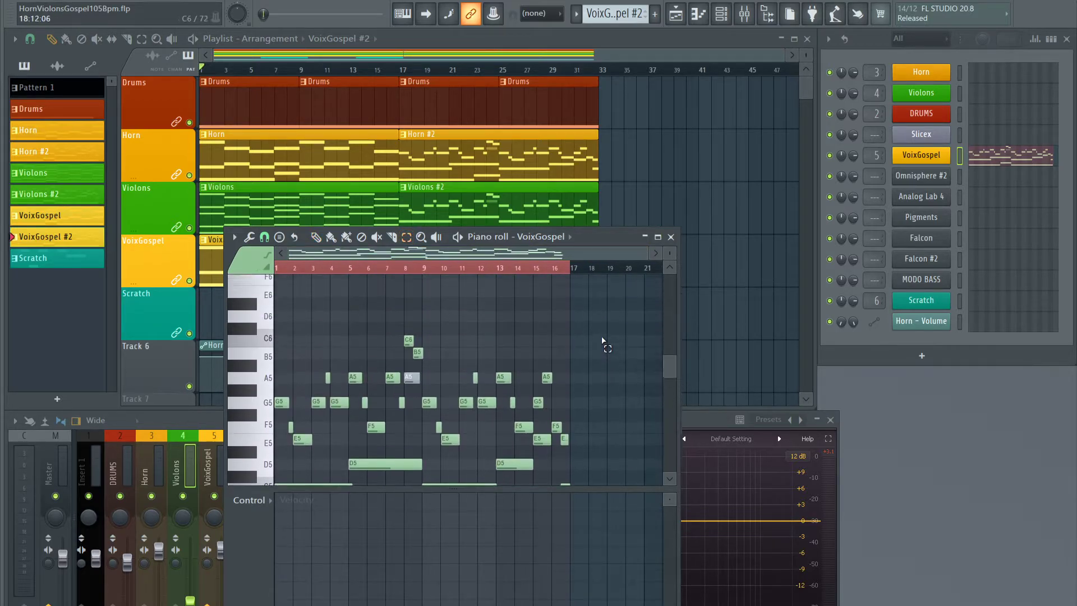
left_click_drag(576, 324, 256, 469)
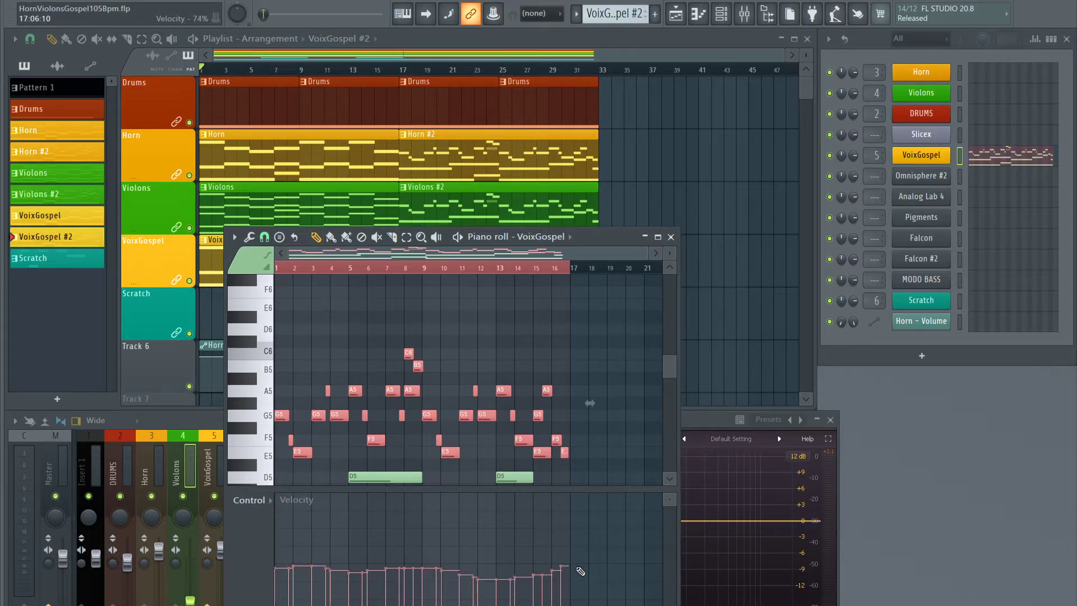
scroll(537, 565, "down", 2)
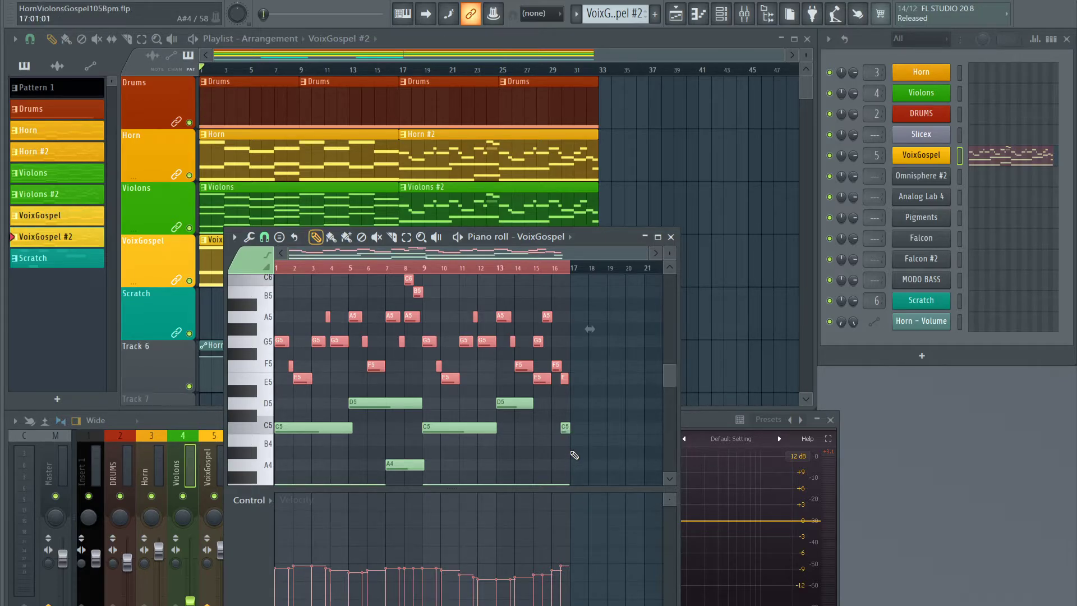
key("space")
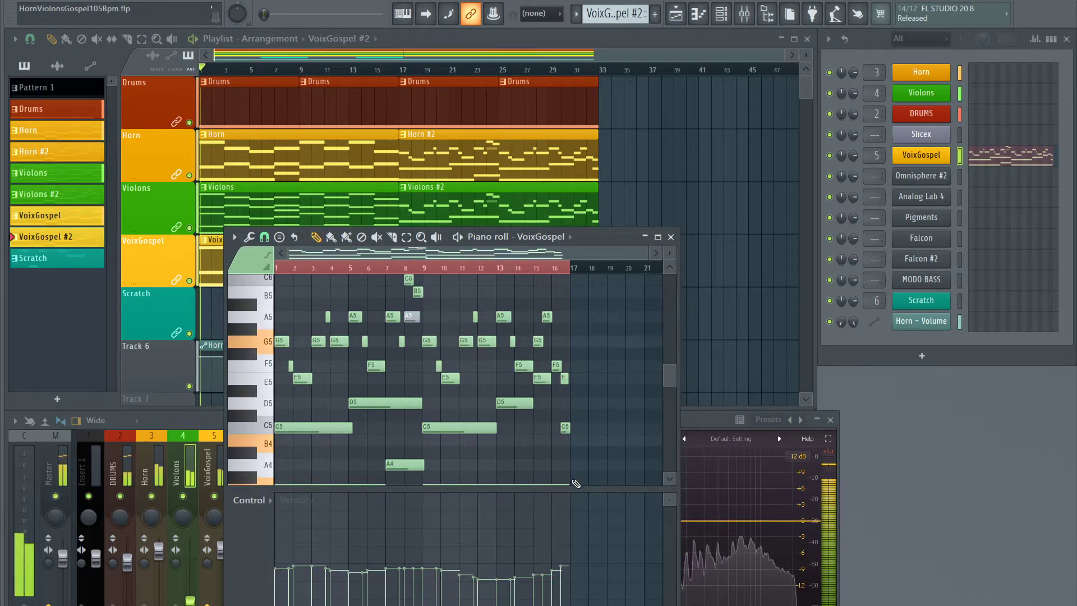
While auditioning from bar 17, open the VoixGospel #2 notes and shorten bar 8's B5 to end together with the grey A5
left_click(405, 69)
key("space")
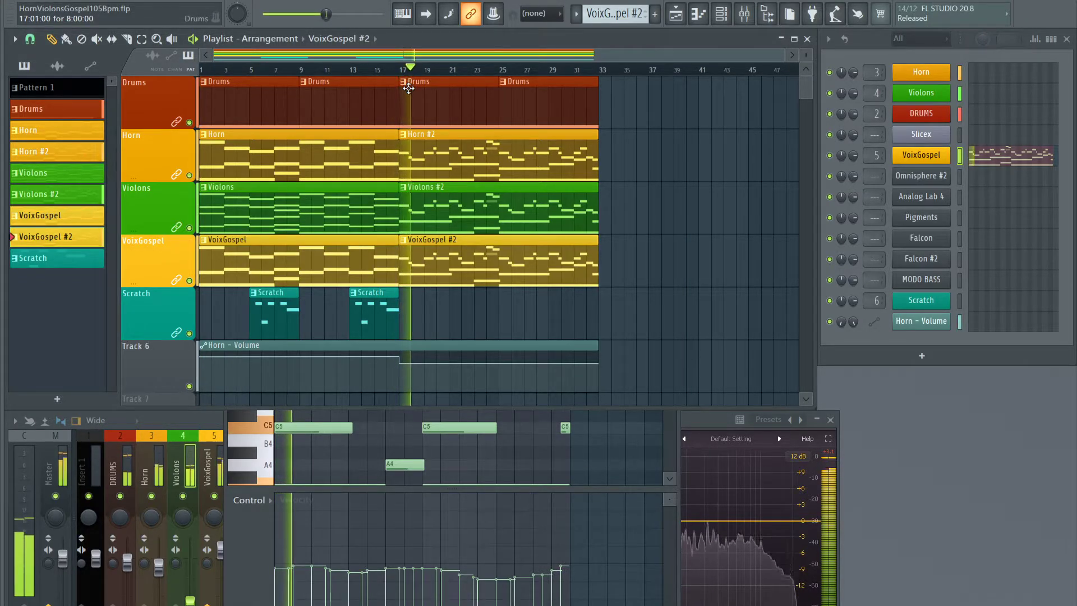
double_click(433, 245)
left_click_drag(411, 255, 416, 342)
scroll(416, 342, "left", 2)
key("space")
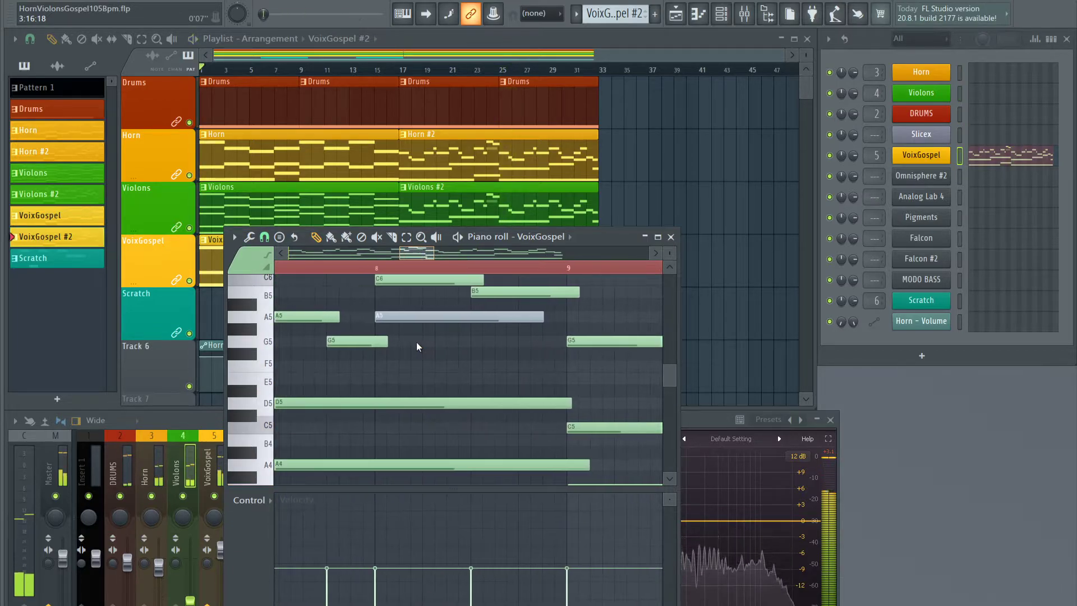
scroll(570, 367, "up", 4)
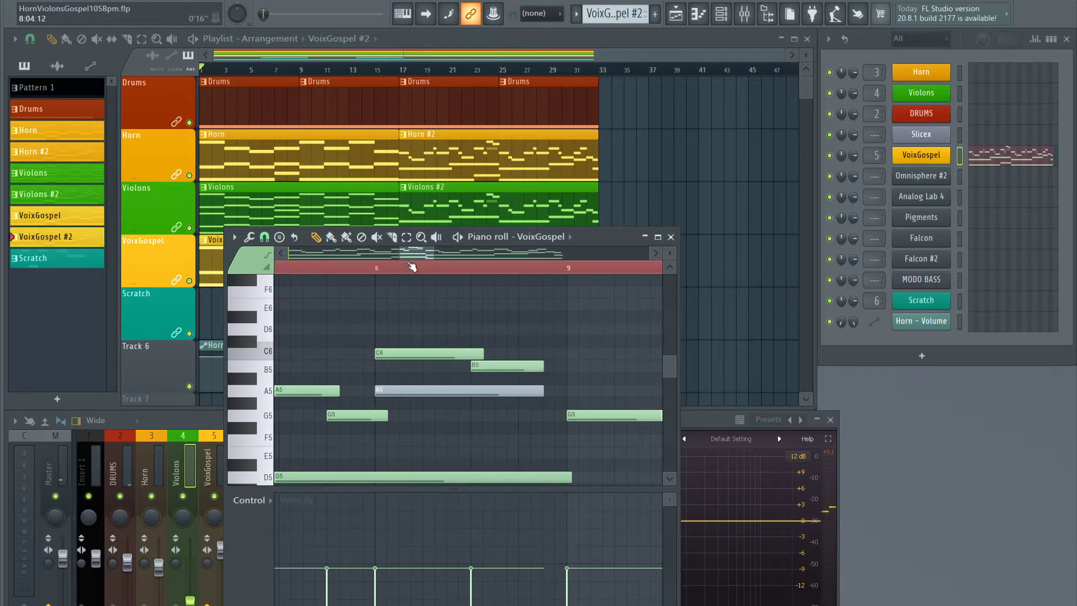
Play the VoixGospel #2 melody from bar 8 and follow it to bar 10, examining the overlapping notes
left_click(370, 272)
key("space")
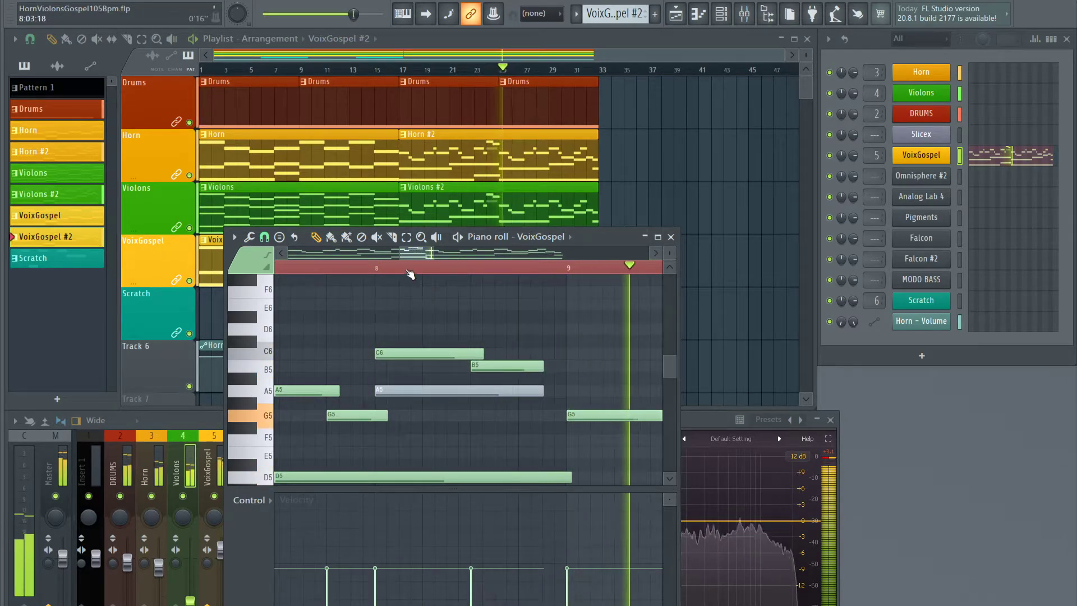
left_click_drag(406, 254, 437, 260)
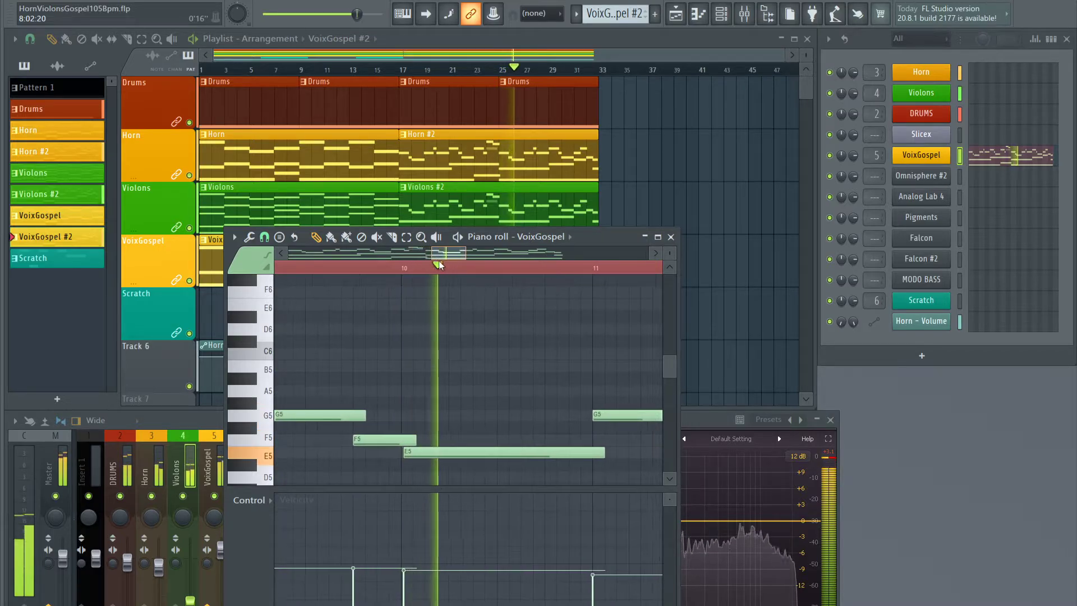
key("space")
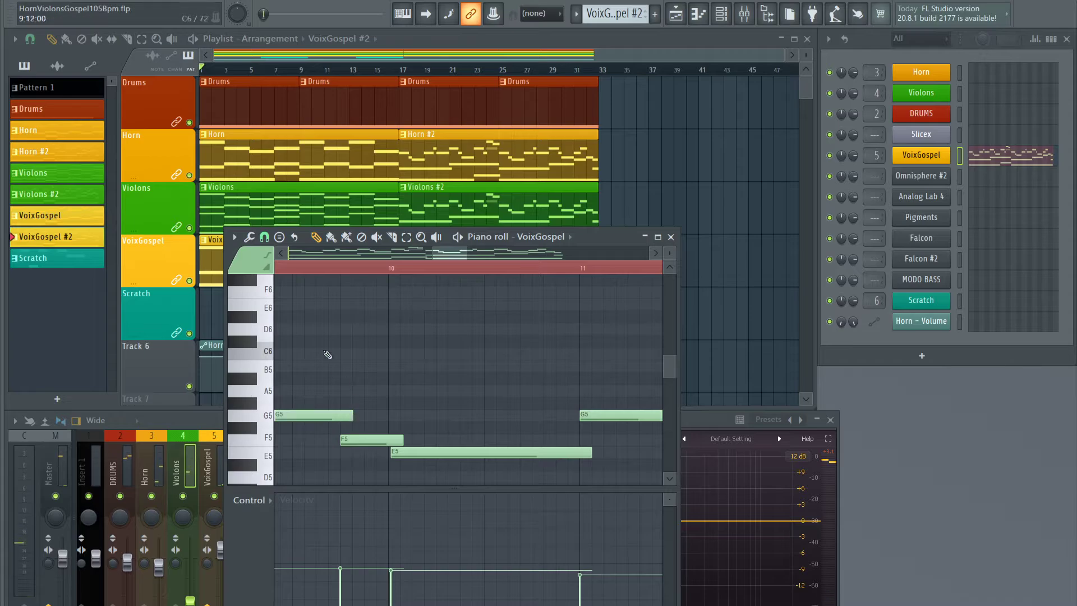
Set the piano roll's grid snapping to (none) after trying 1/2 beat
left_click(264, 237)
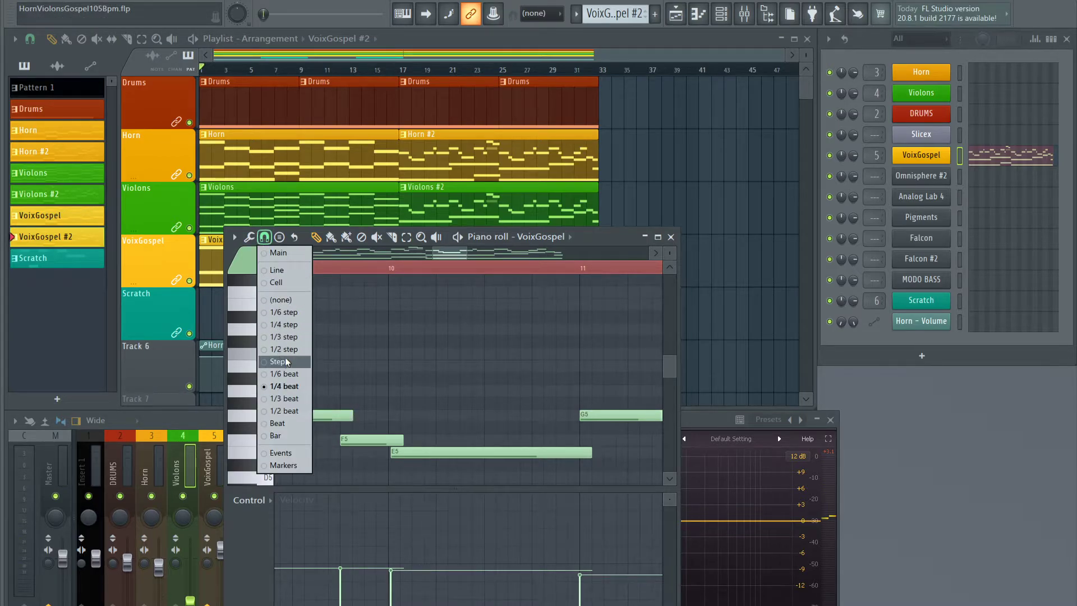
left_click(285, 411)
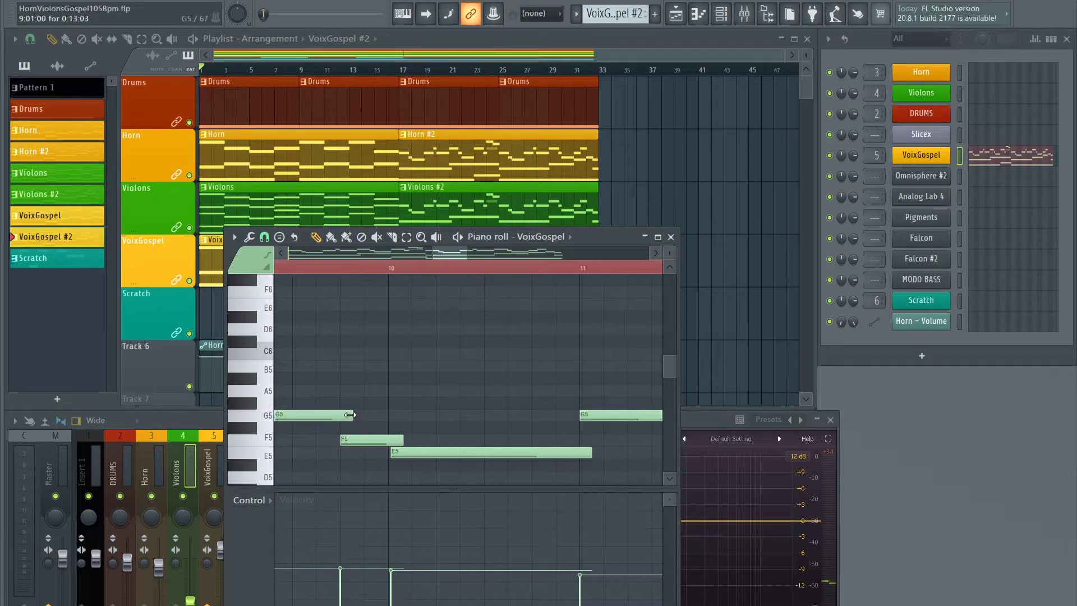
left_click(264, 237)
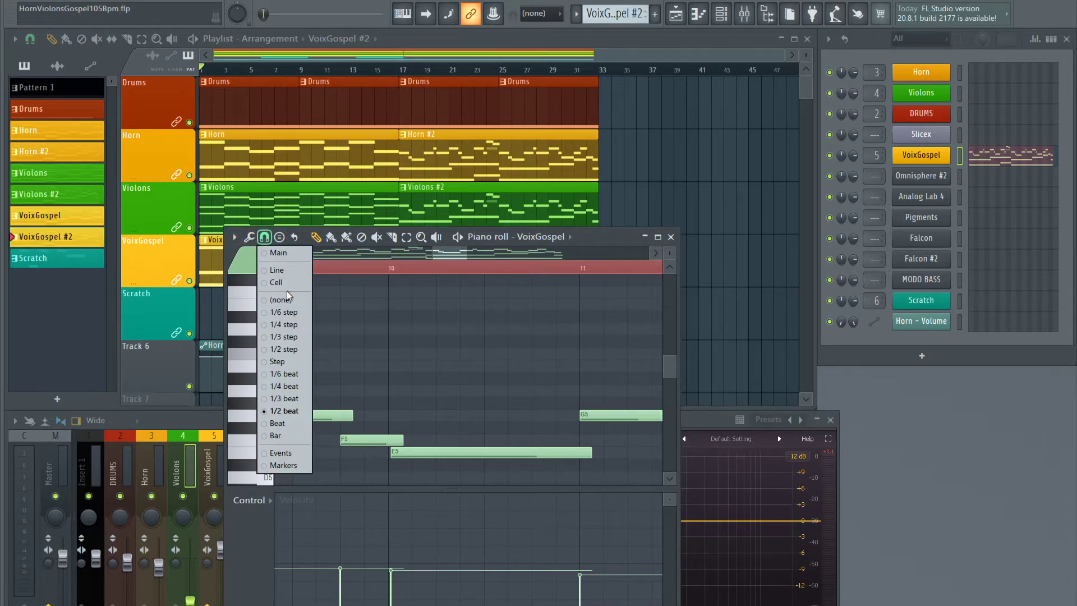
left_click(287, 301)
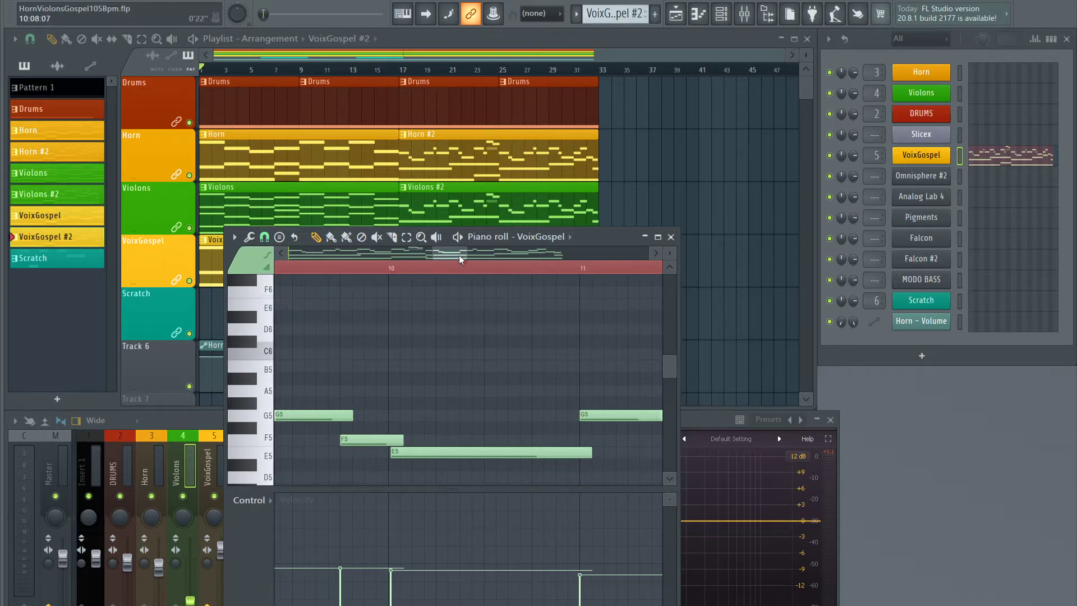
Trim the overlapping upper melody notes in bars 1 to 3 so each ends about where the next one starts
left_click_drag(458, 255, 288, 257)
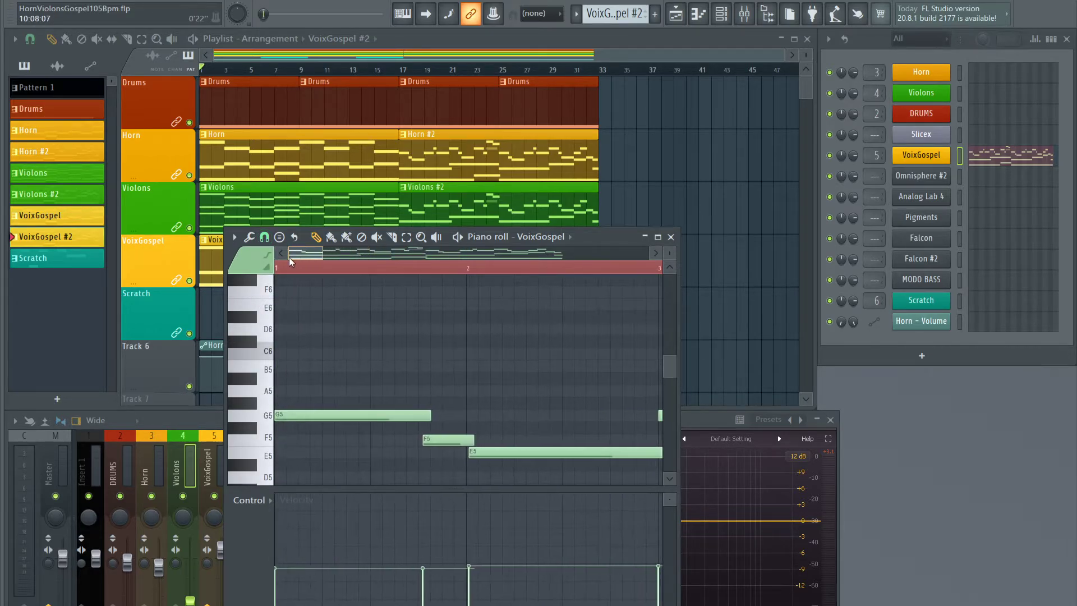
left_click_drag(430, 441, 418, 415)
left_click_drag(467, 444, 466, 443)
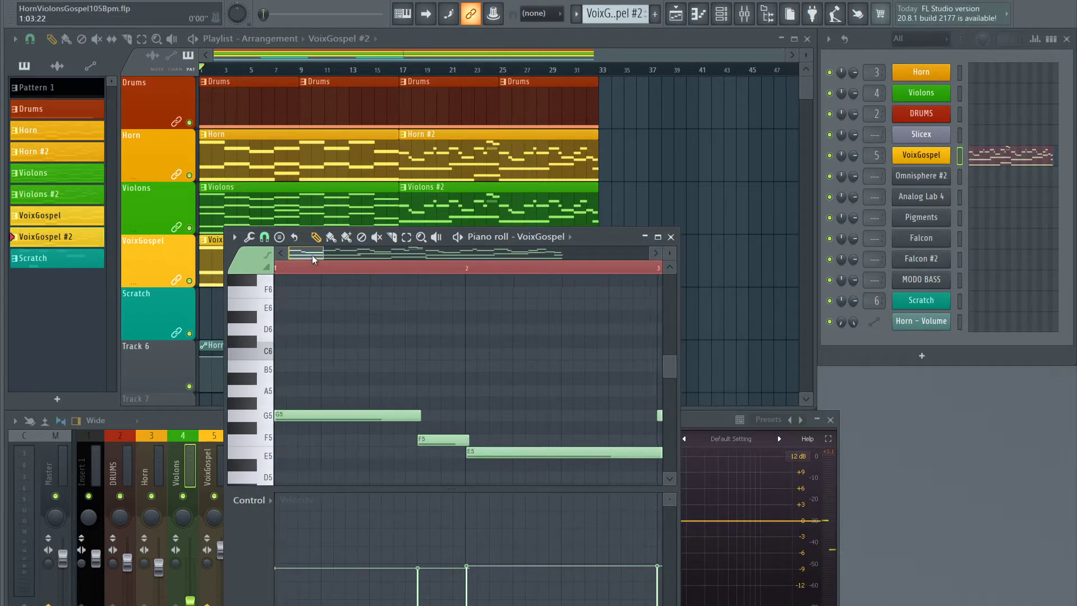
left_click_drag(312, 255, 328, 261)
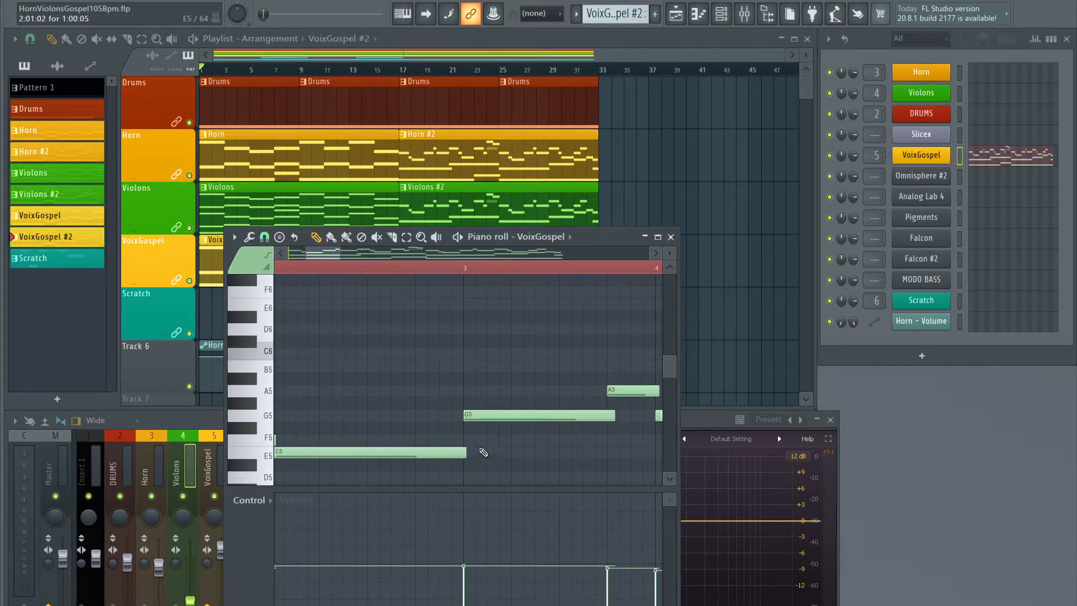
left_click_drag(328, 250, 341, 253)
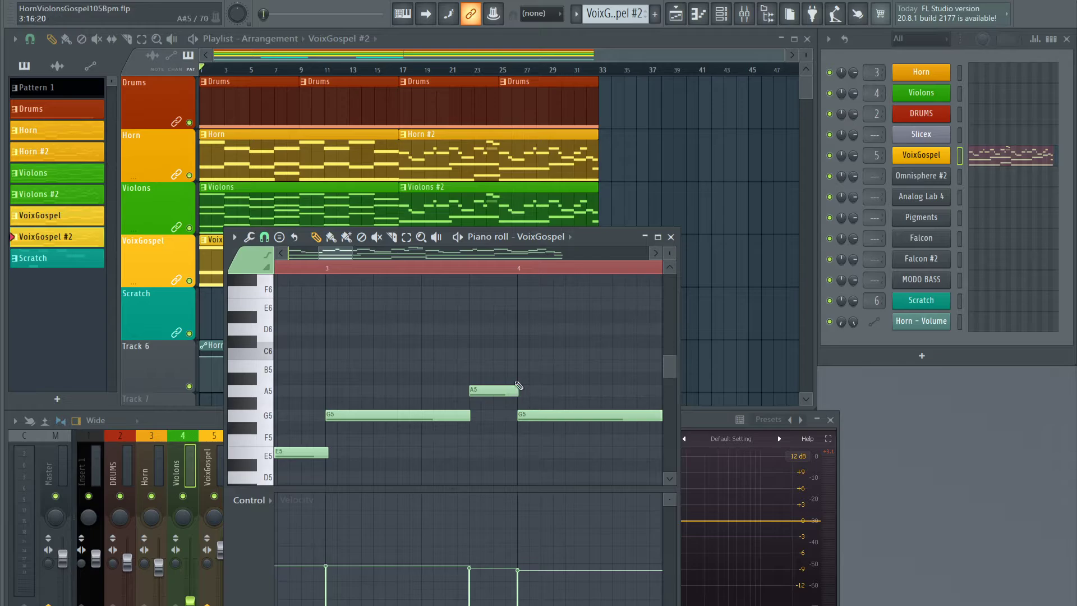
Trim the overlapping upper melody notes from the A5 before bar 4 through bar 8 to end about where the next begins
left_click_drag(345, 255, 349, 255)
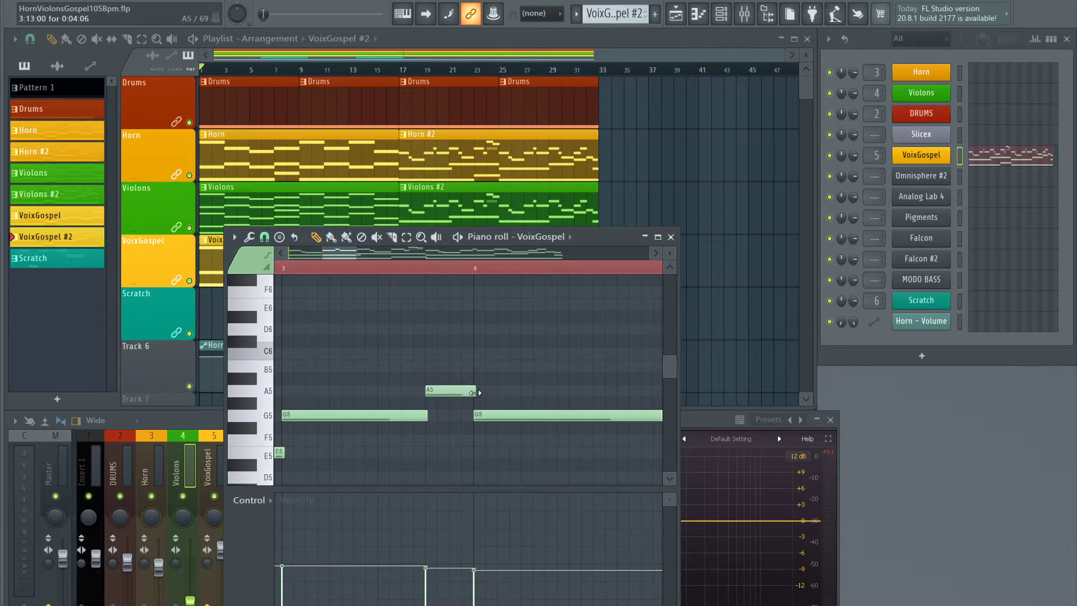
left_click_drag(335, 254, 348, 260)
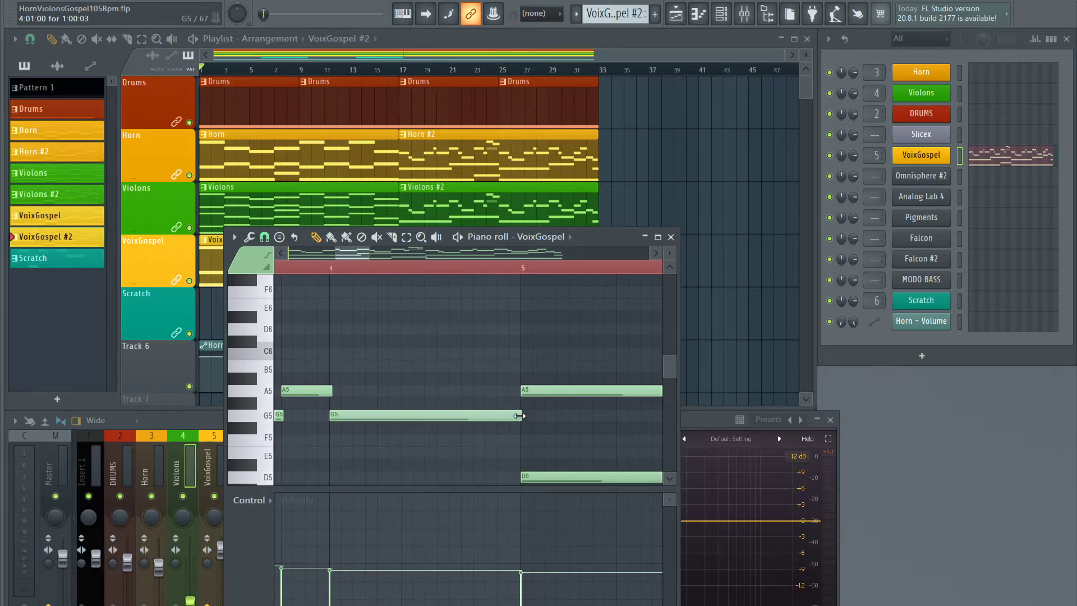
left_click_drag(344, 254, 358, 254)
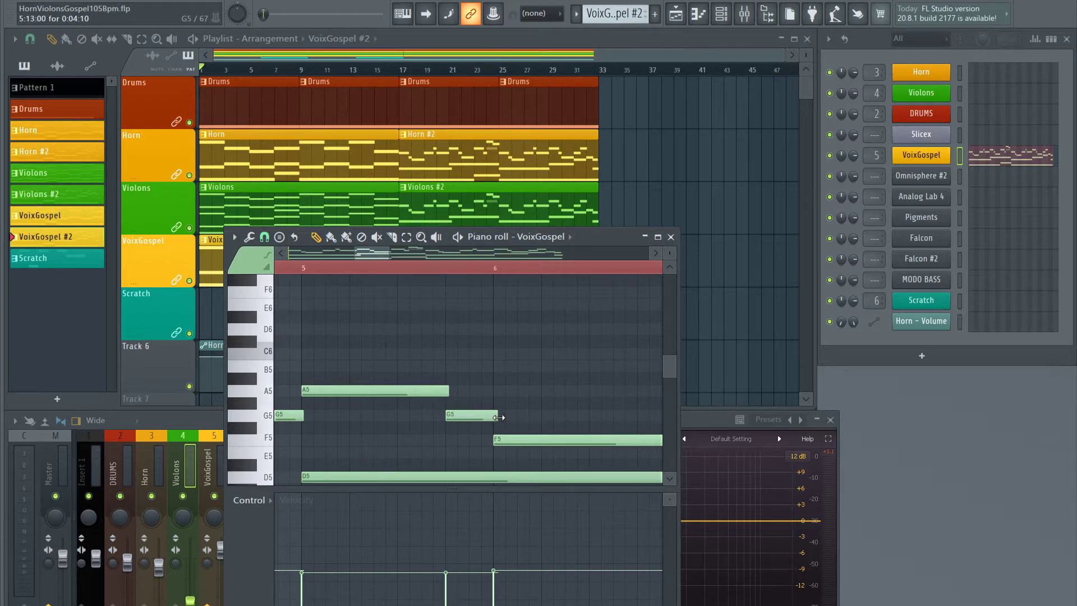
left_click_drag(370, 254, 398, 256)
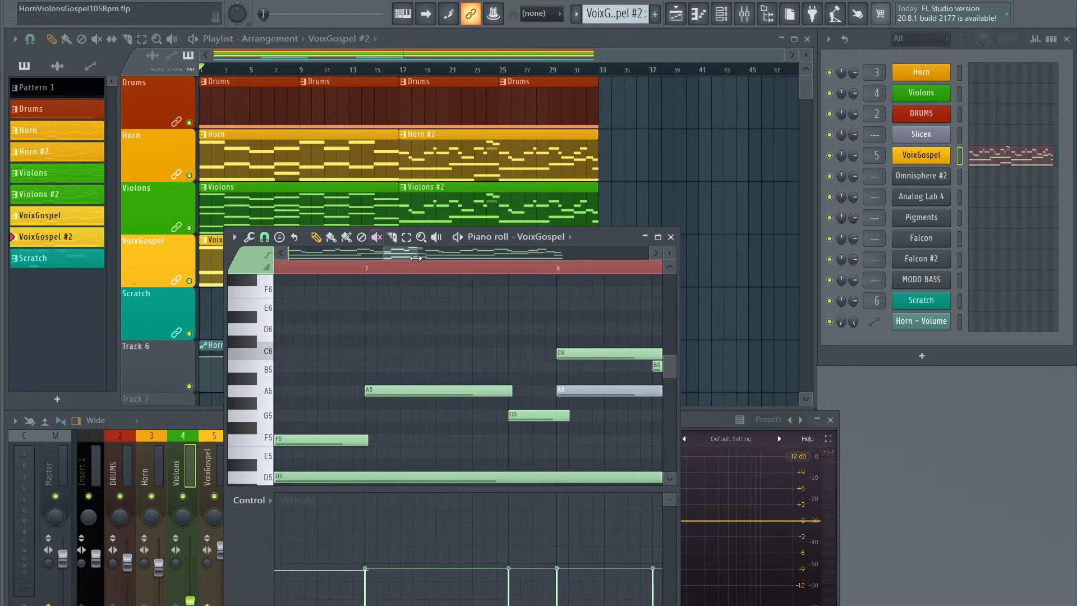
left_click_drag(402, 251, 420, 261)
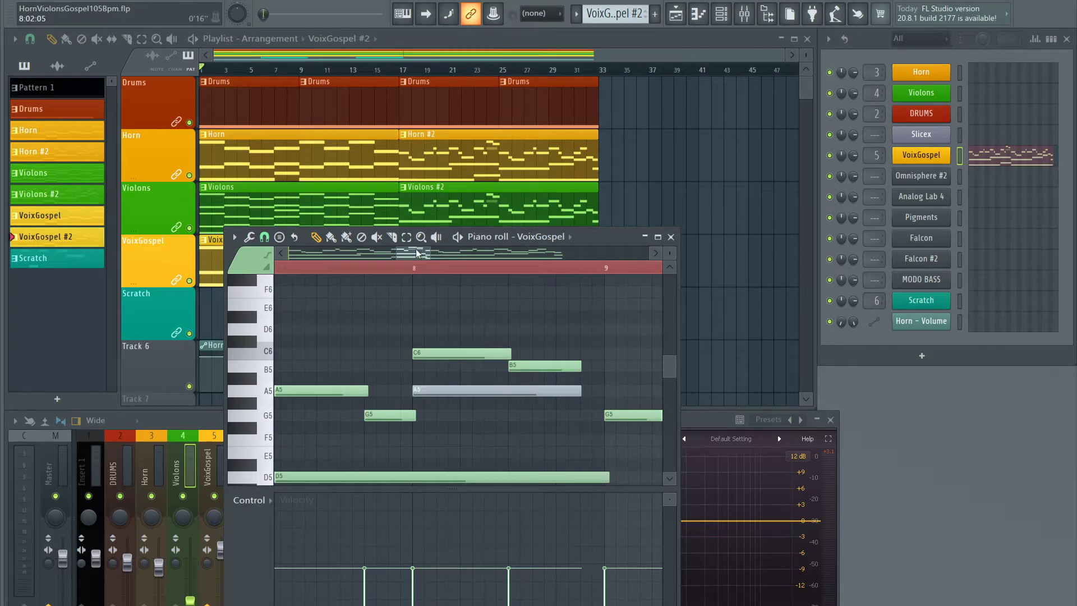
Trim the overlapping upper melody notes in bars 9 to 12 so that they barely run into the following notes
left_click_drag(418, 253, 447, 257)
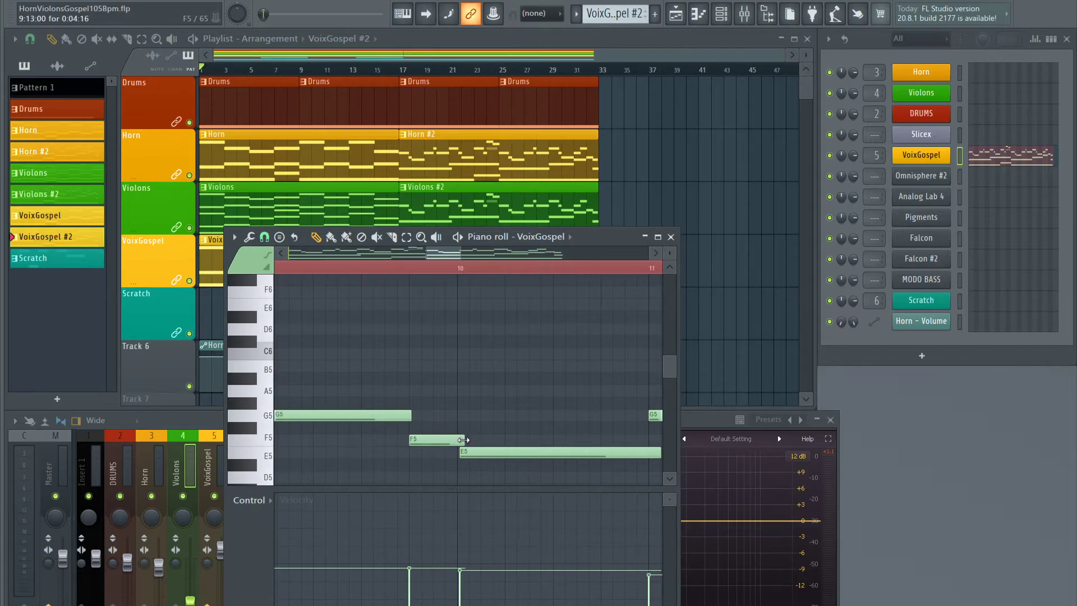
left_click_drag(447, 254, 464, 257)
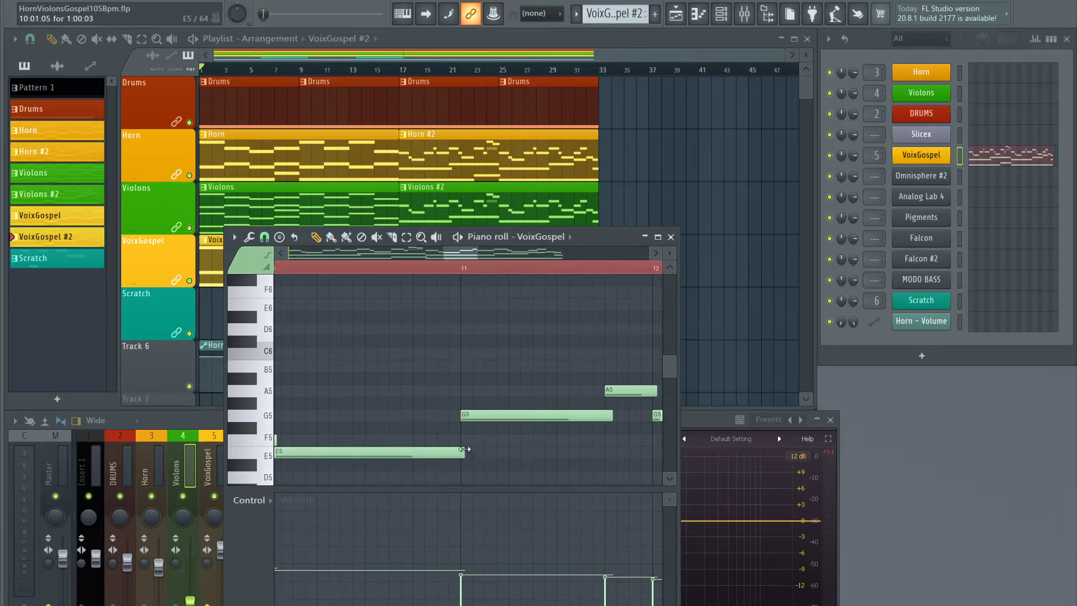
left_click_drag(459, 251, 470, 253)
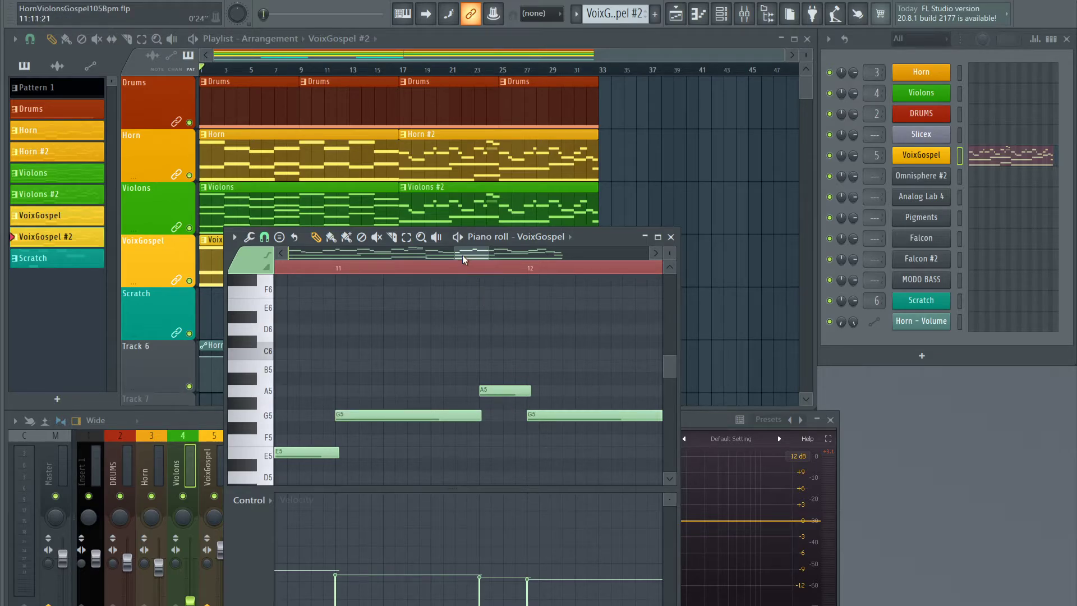
left_click_drag(462, 255, 501, 253)
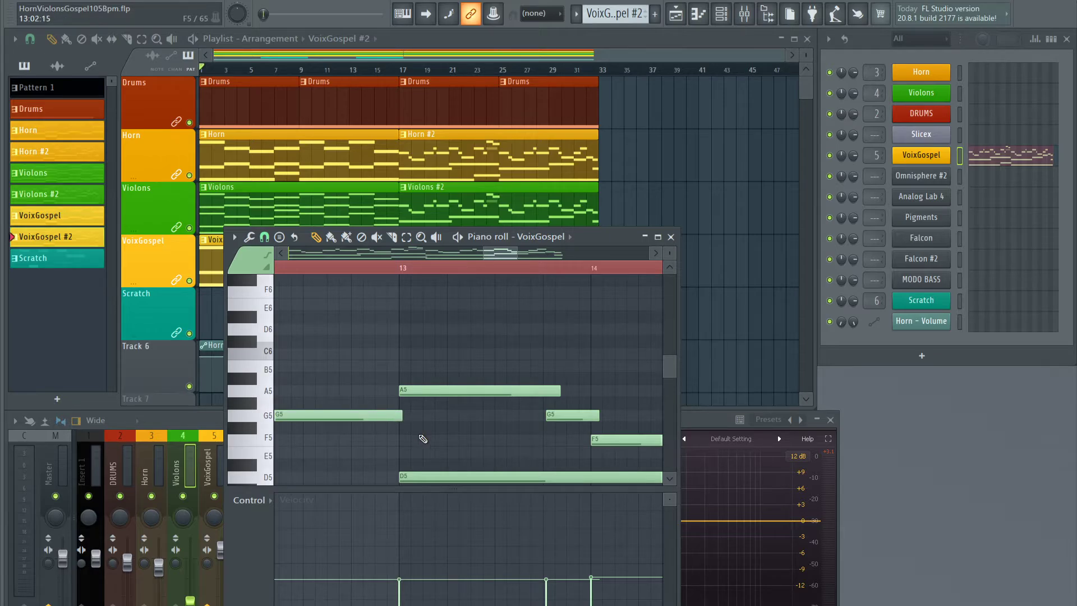
Shorten the overlapping A5 and G5 in bar 13, nudge that G5 slightly earlier, and trim the A5 before bar 16
scroll(421, 437, "down", 3)
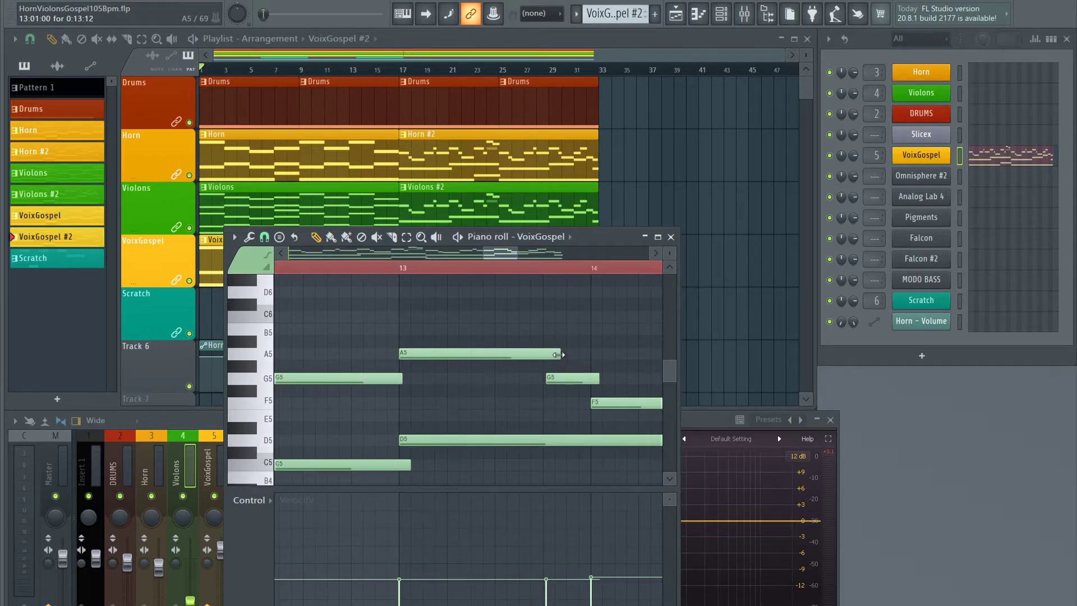
left_click_drag(554, 379, 552, 379)
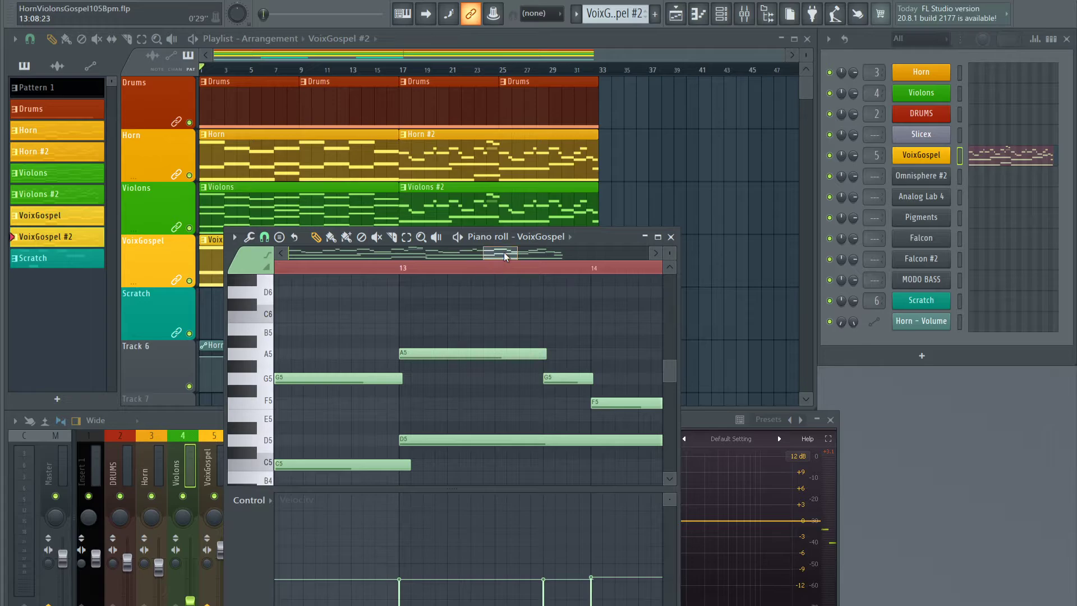
left_click_drag(503, 252, 544, 259)
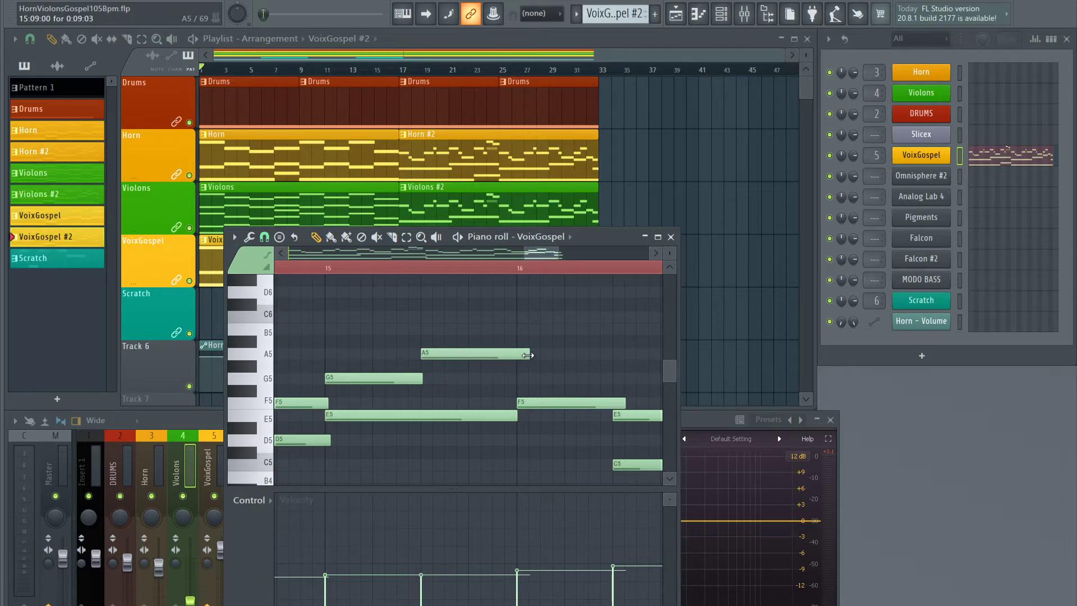
left_click_drag(538, 252, 543, 254)
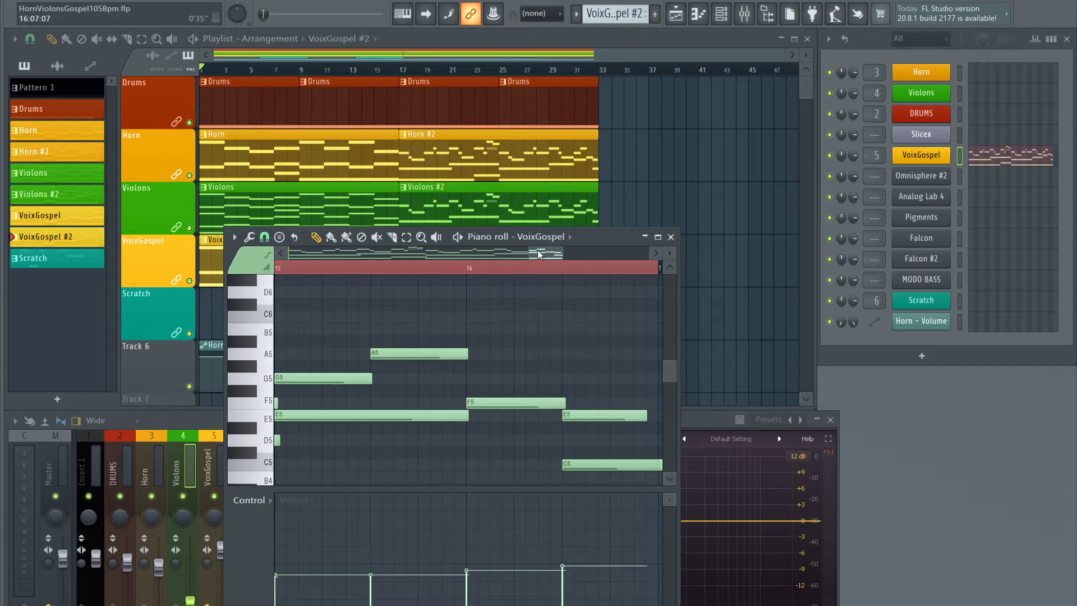
Shorten the final C5 note of bar 16 so it ends exactly at bar 17
left_click_drag(539, 254, 549, 253)
scroll(558, 397, "down", 2)
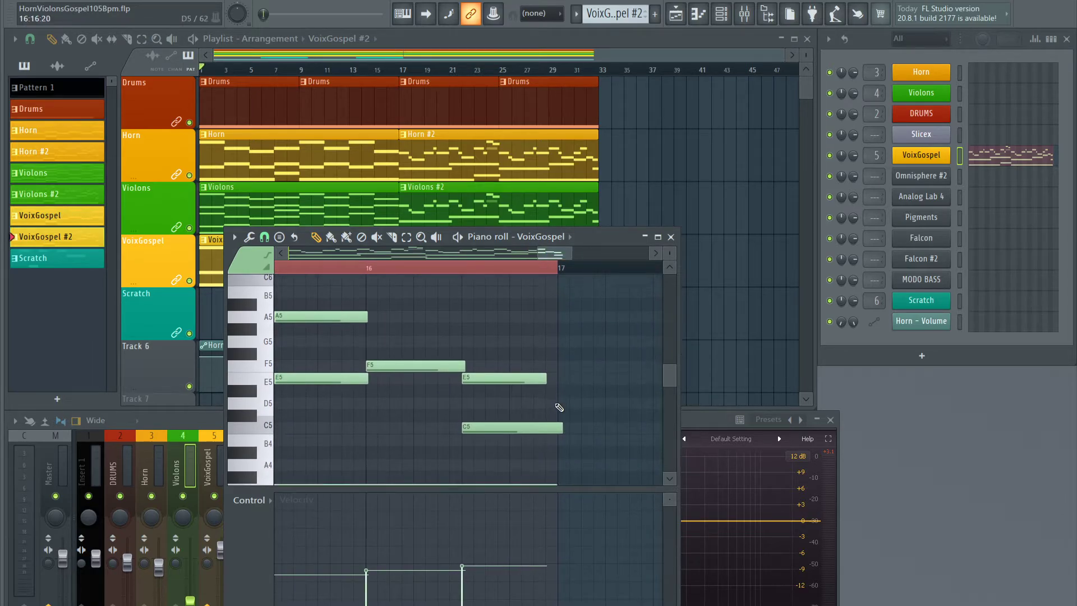
left_click_drag(562, 428, 555, 428)
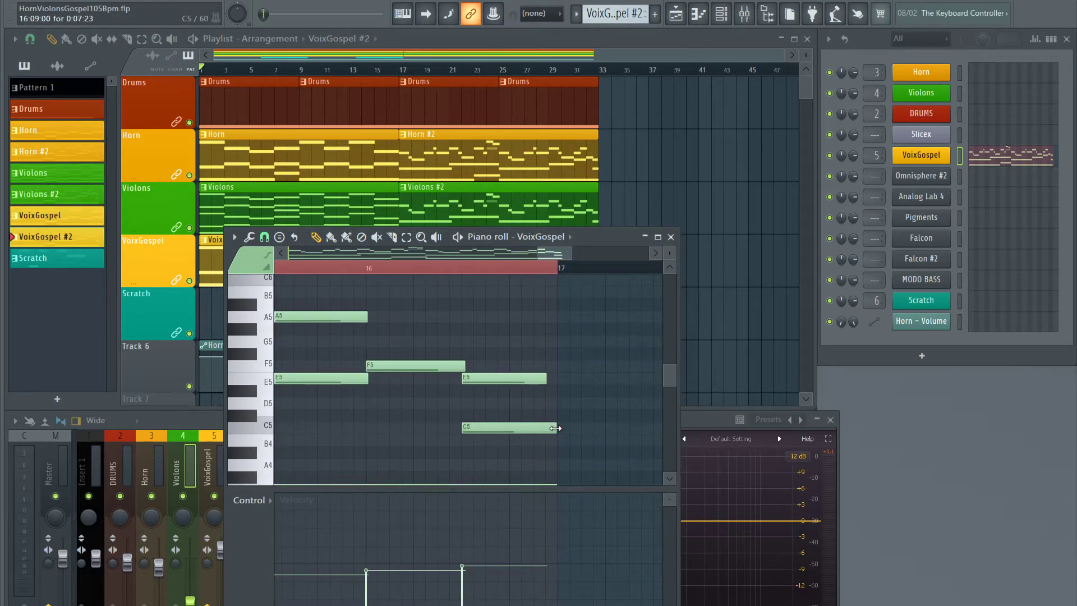
left_click(513, 428)
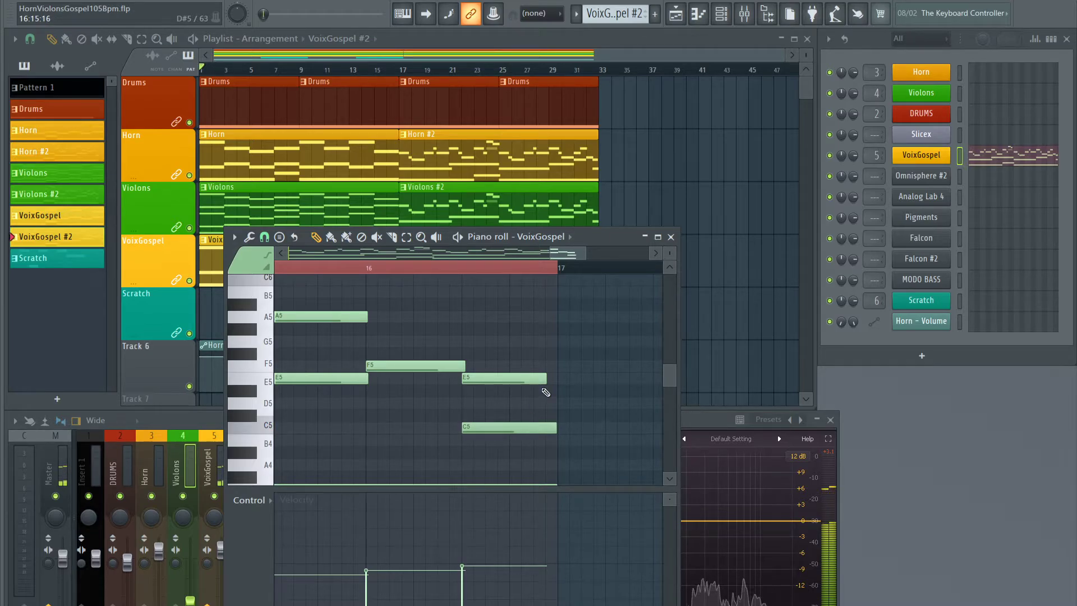
Move the final C5 note slightly past bar 17 and return it to its original position
scroll(545, 392, "down", 8)
scroll(547, 382, "up", 5)
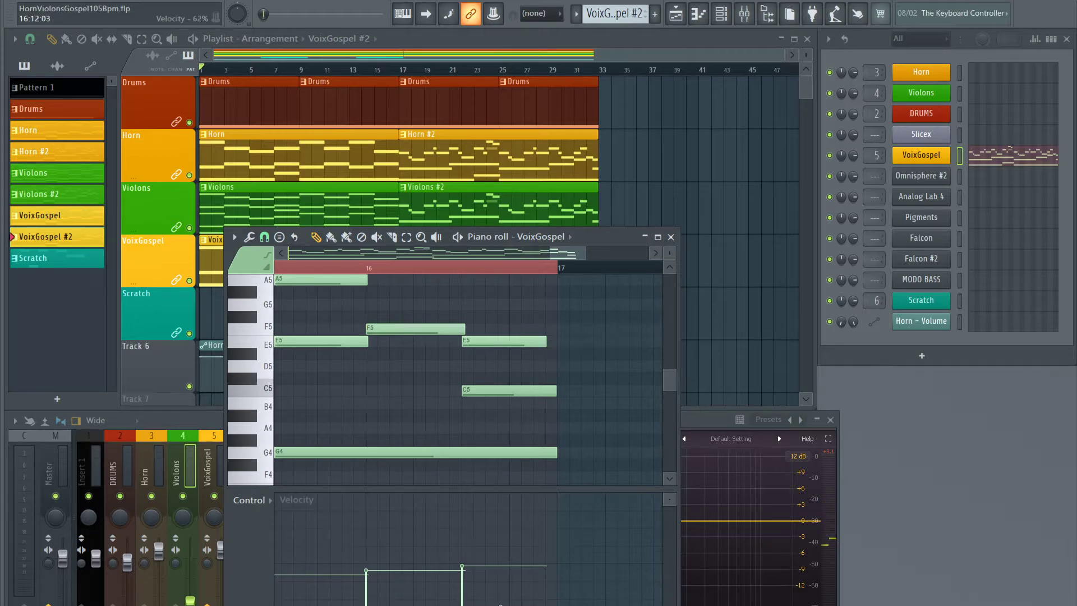
left_click_drag(497, 391, 509, 392)
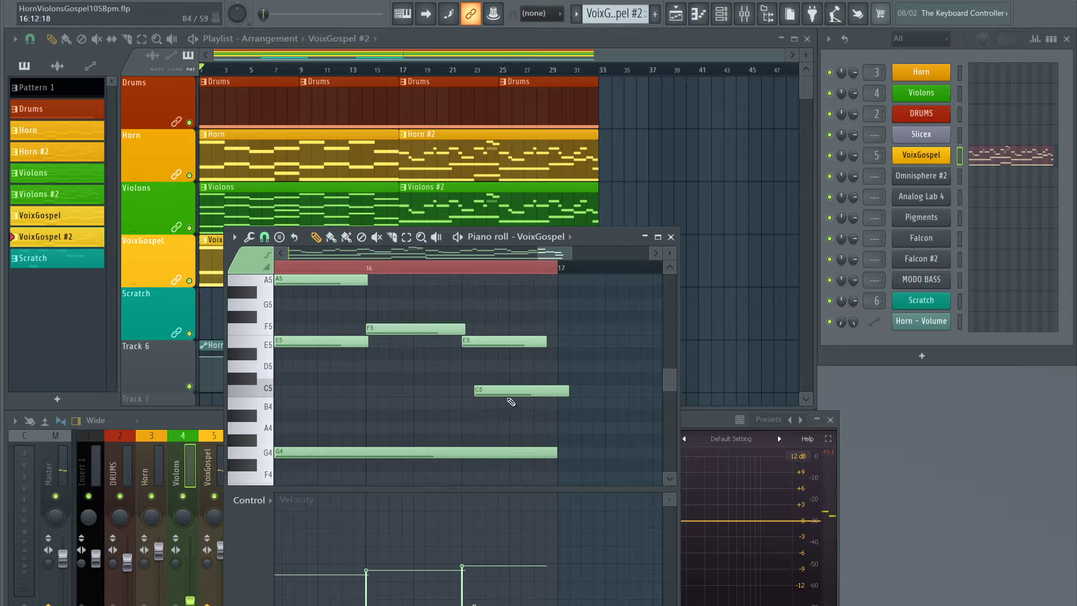
left_click_drag(511, 392, 499, 392)
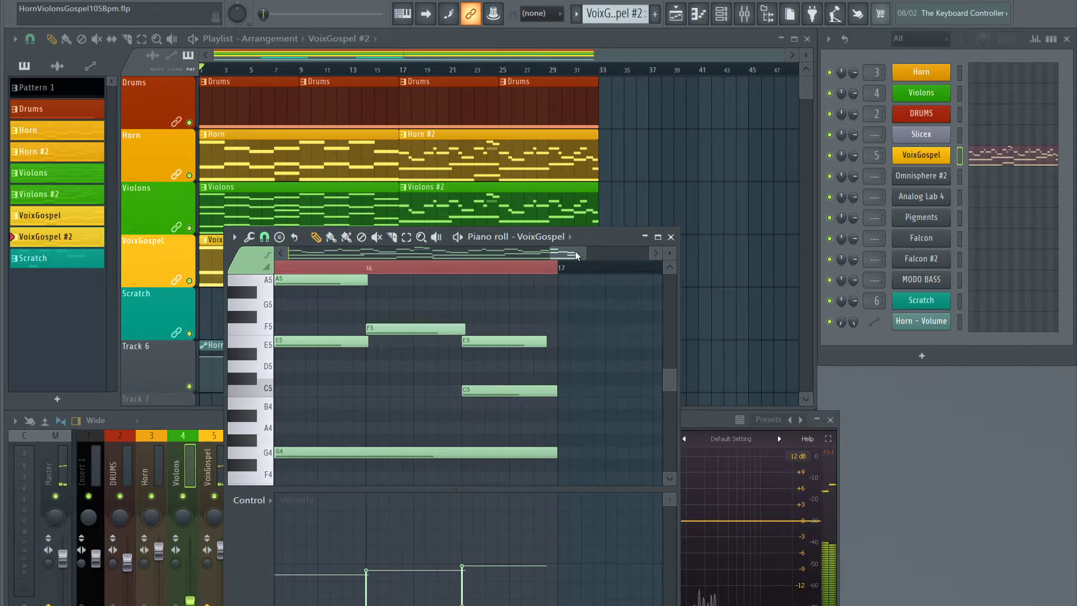
Check the lower VoixGospel #2 notes from bar 1 and close the piano roll
left_click_drag(577, 255, 299, 254)
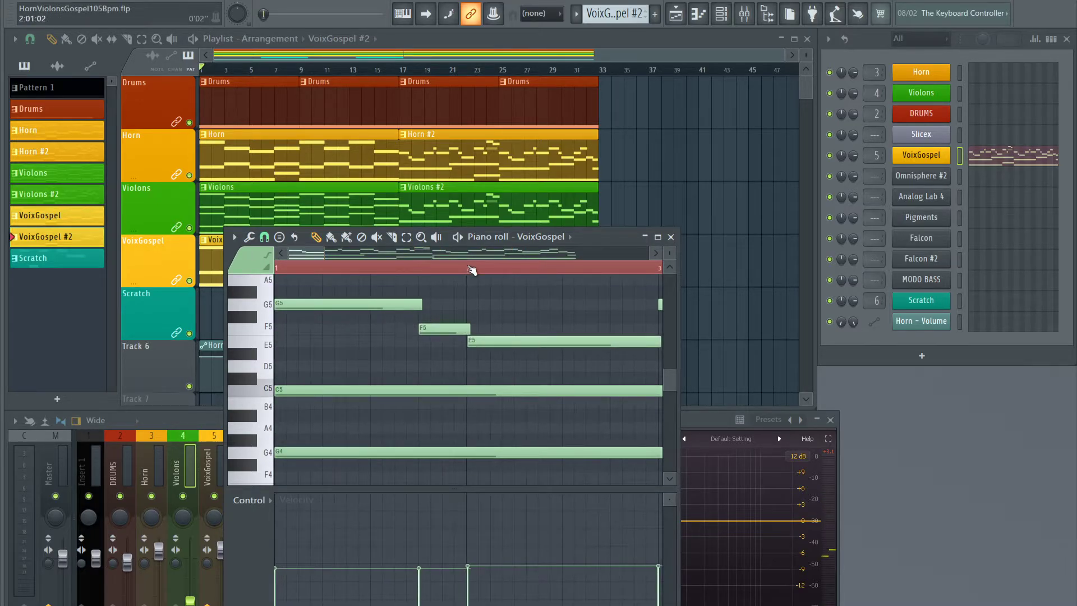
scroll(472, 270, "down", 2)
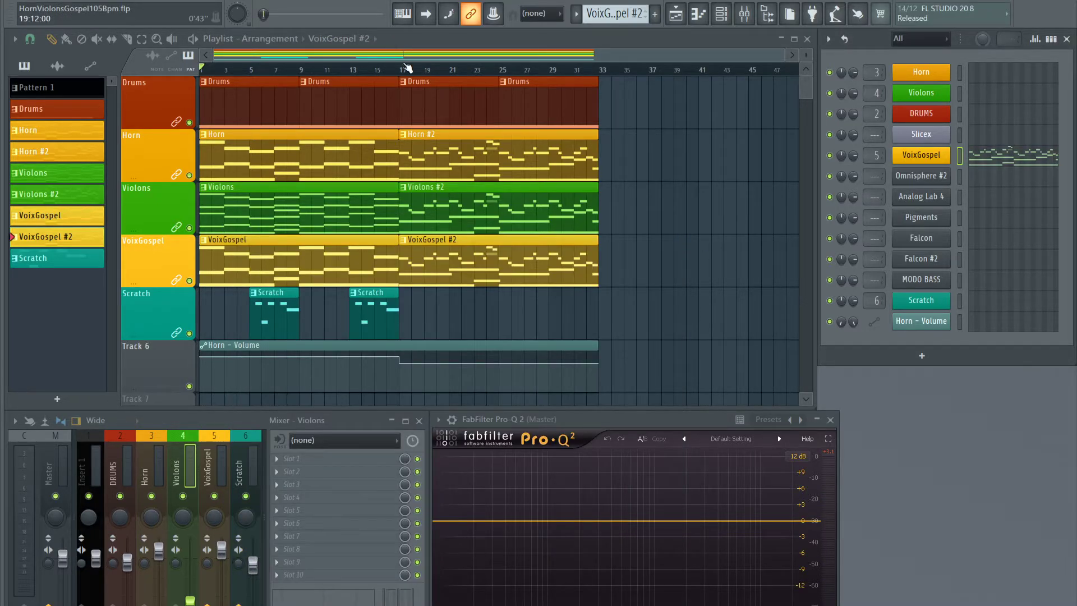
Play the second section from bar 17 and open the VoixGospel #2 clip's notes with all 16 bars in view
left_click(403, 69)
key("space")
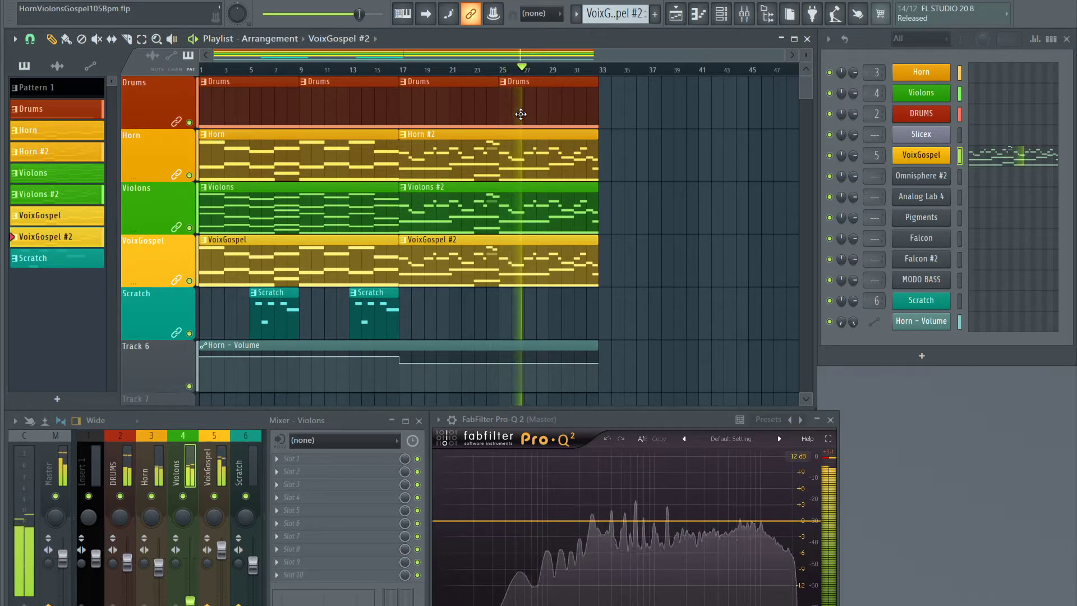
double_click(515, 255)
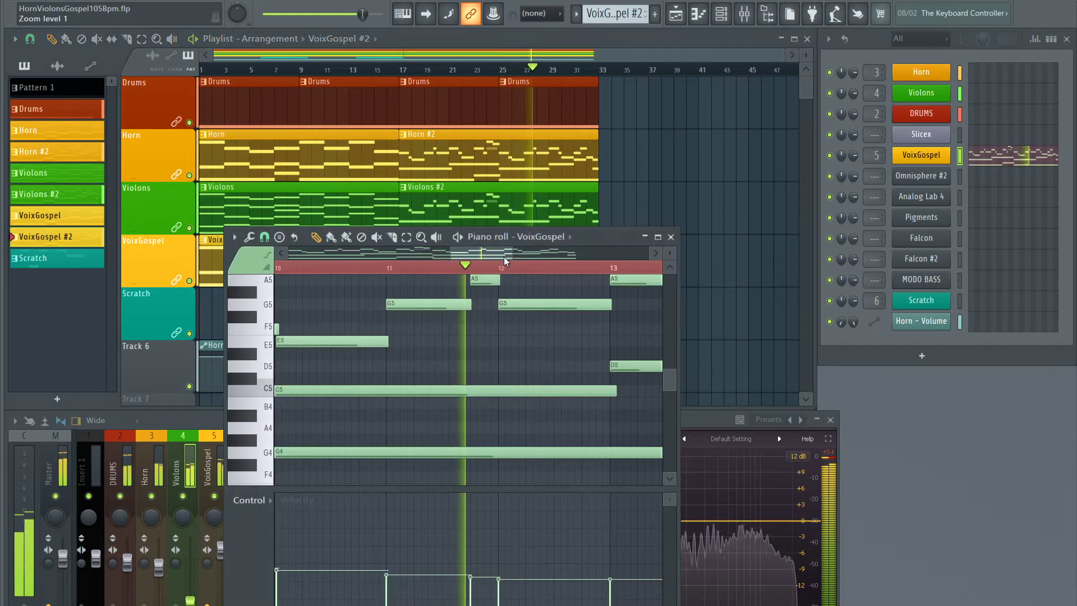
left_click_drag(474, 253, 484, 279)
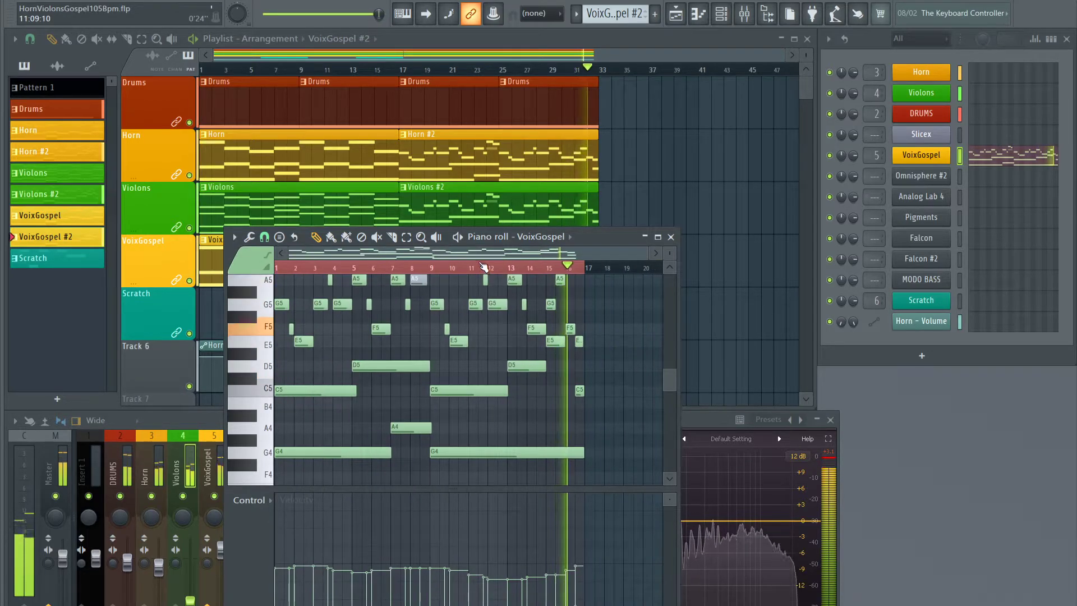
scroll(578, 343, "up", 3)
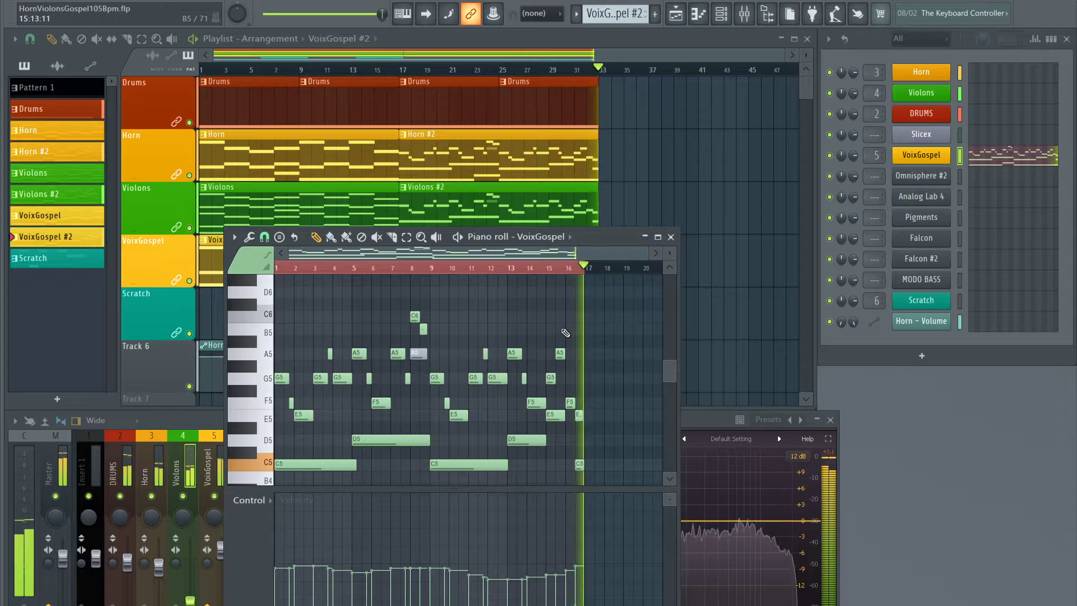
Lengthen all VoixGospel #2 melody notes above D5 slightly so they overlap, and replay the section from bar 17
left_click_drag(600, 299, 276, 425)
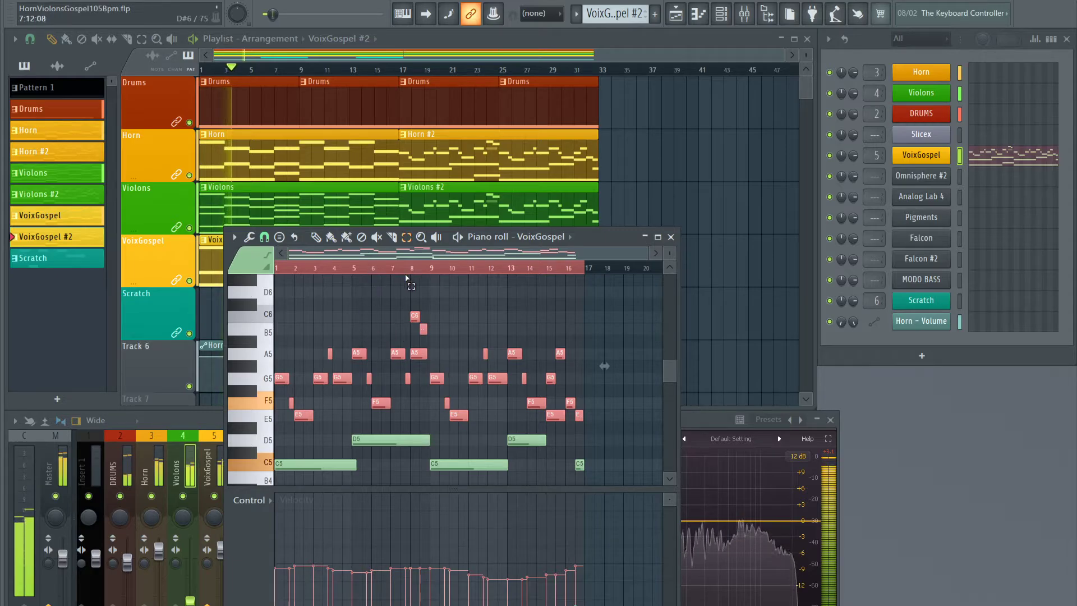
scroll(412, 271, "up", 1)
scroll(412, 271, "up", 5)
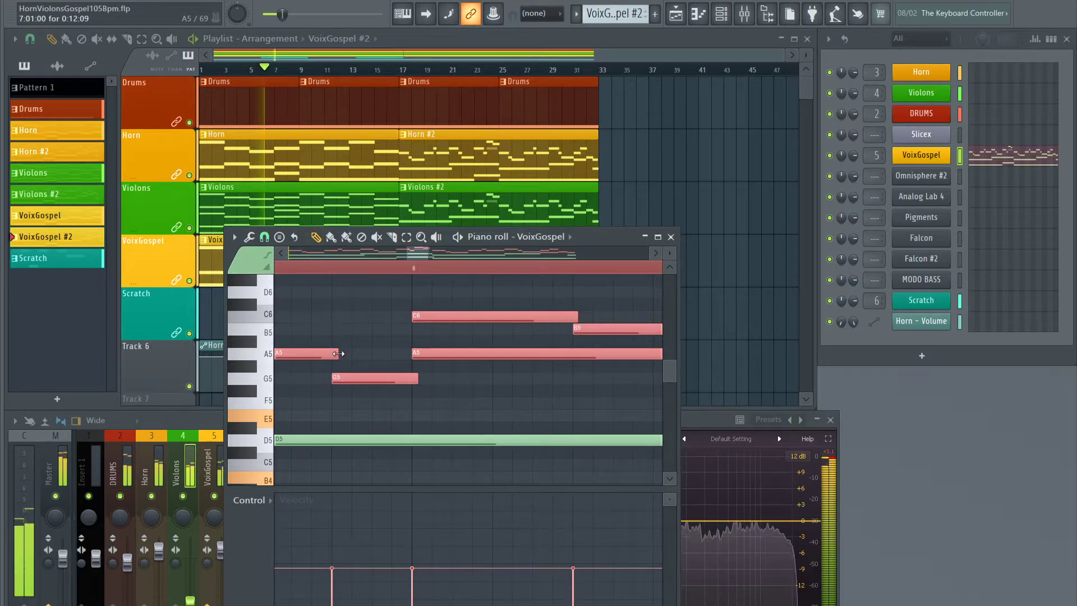
left_click_drag(338, 353, 343, 353)
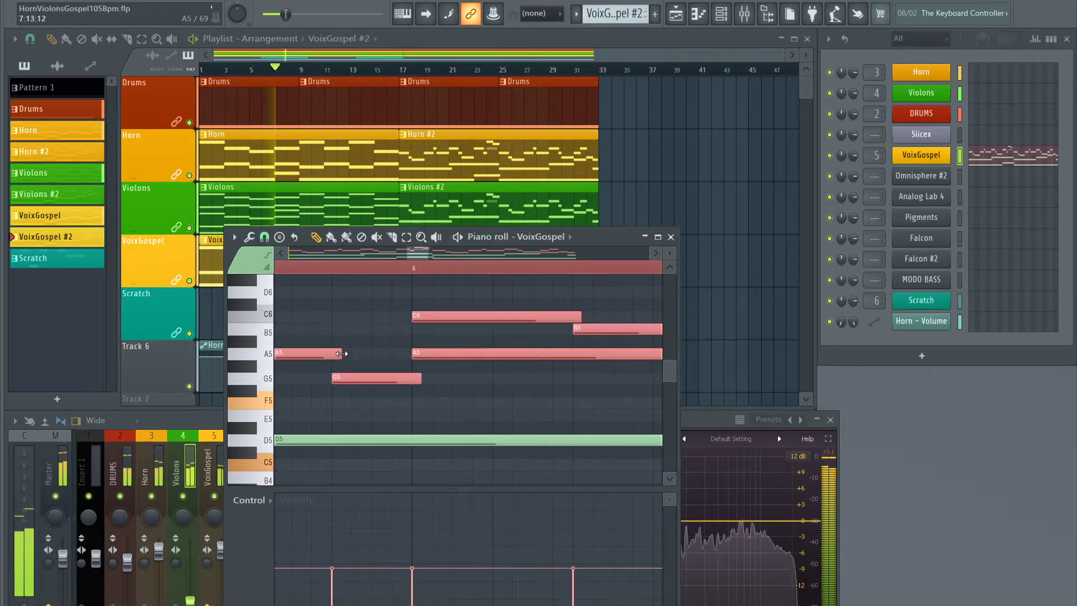
left_click(404, 73)
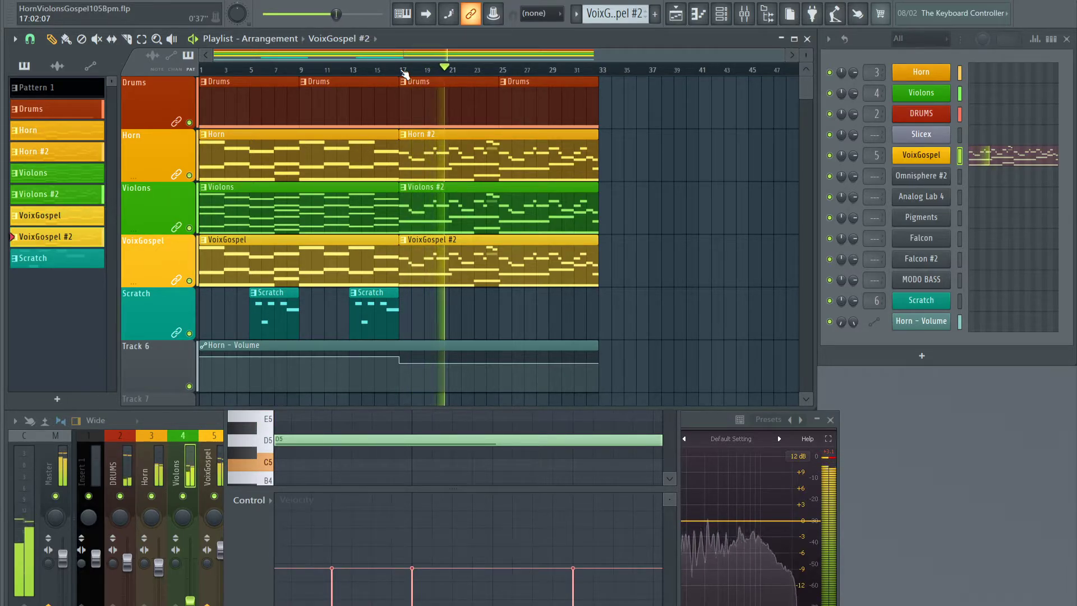
key("space")
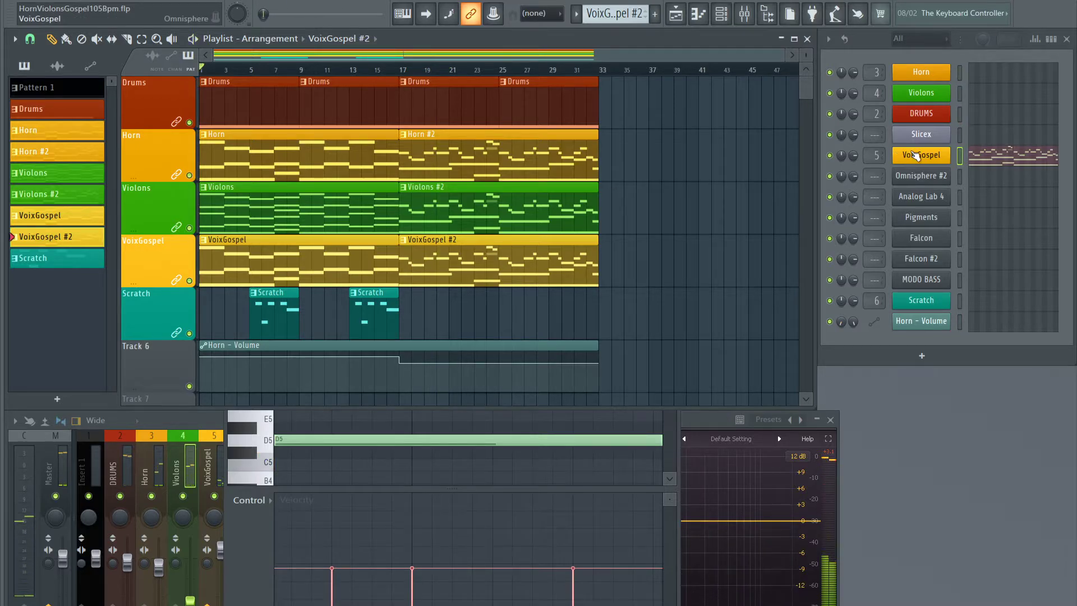
Clone the VoixGospel channel and reveal the Gospel Choir 1 patch settings in the clone's Omnisphere window
right_click(915, 156)
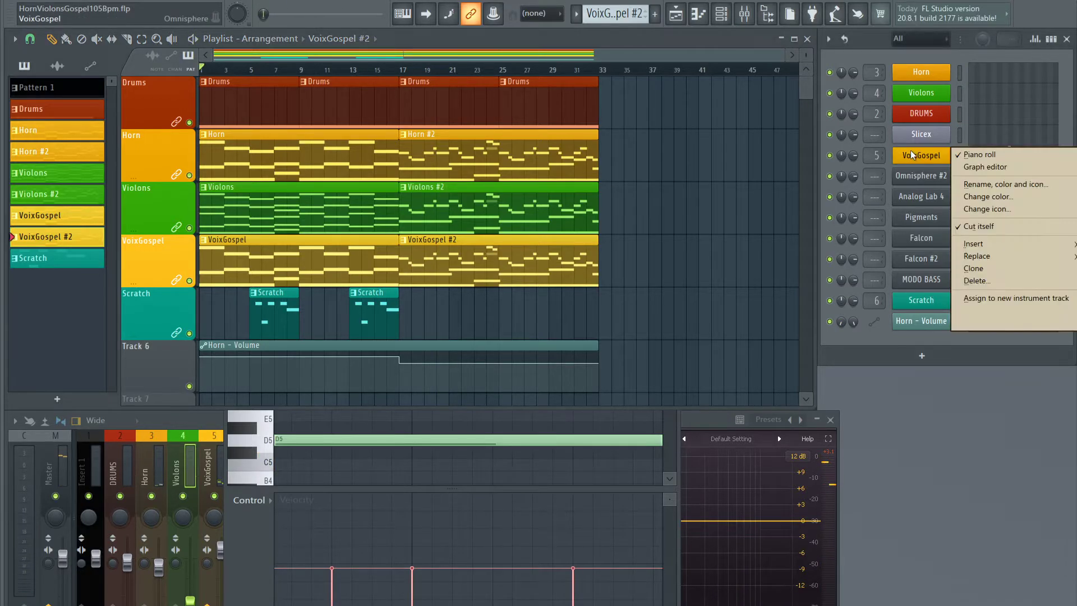
left_click(992, 267)
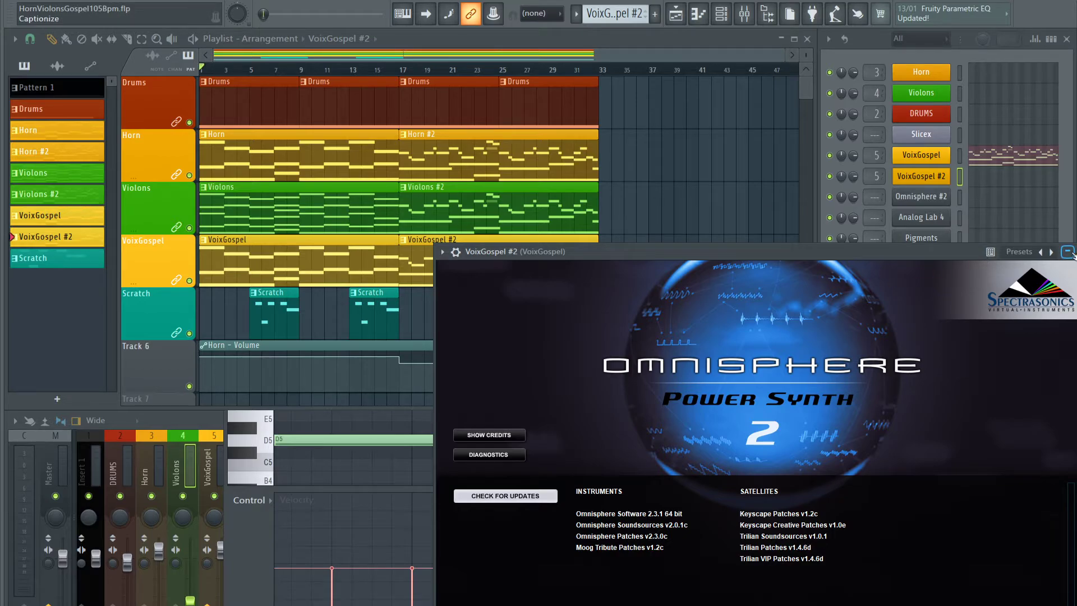
left_click_drag(945, 250, 911, 254)
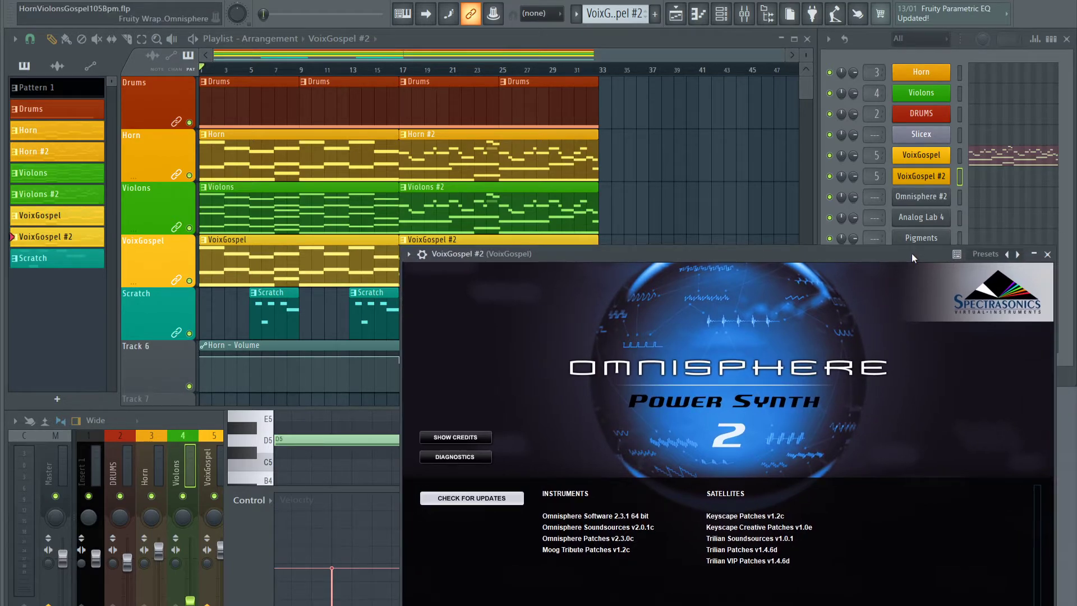
left_click(782, 406)
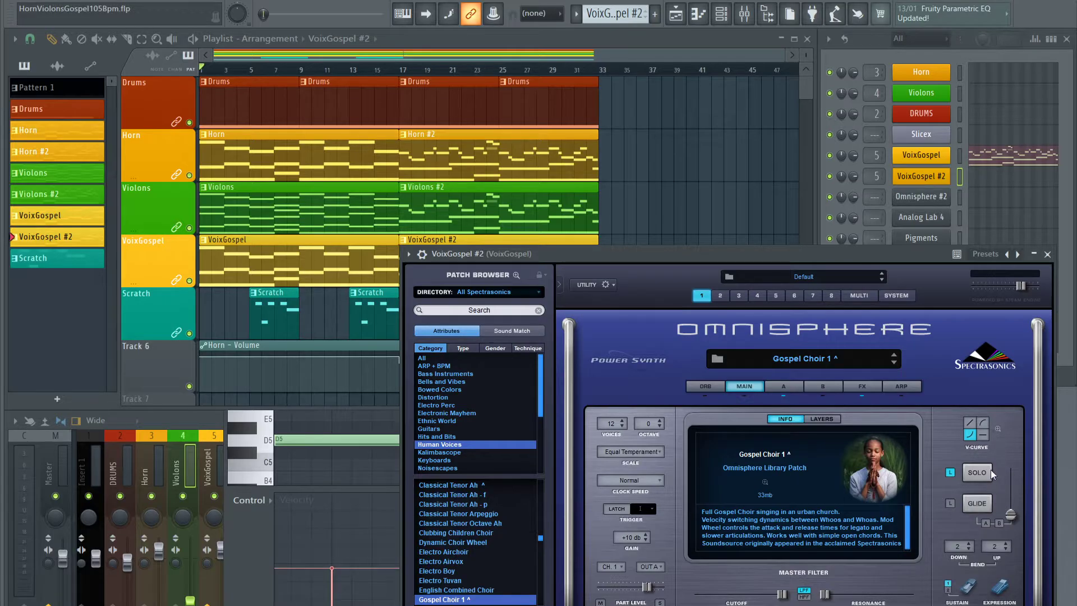
Move all notes of the VoixGospel #2 pattern from the VoixGospel channel to the cloned VoixGospel #2 channel
left_click(1004, 166)
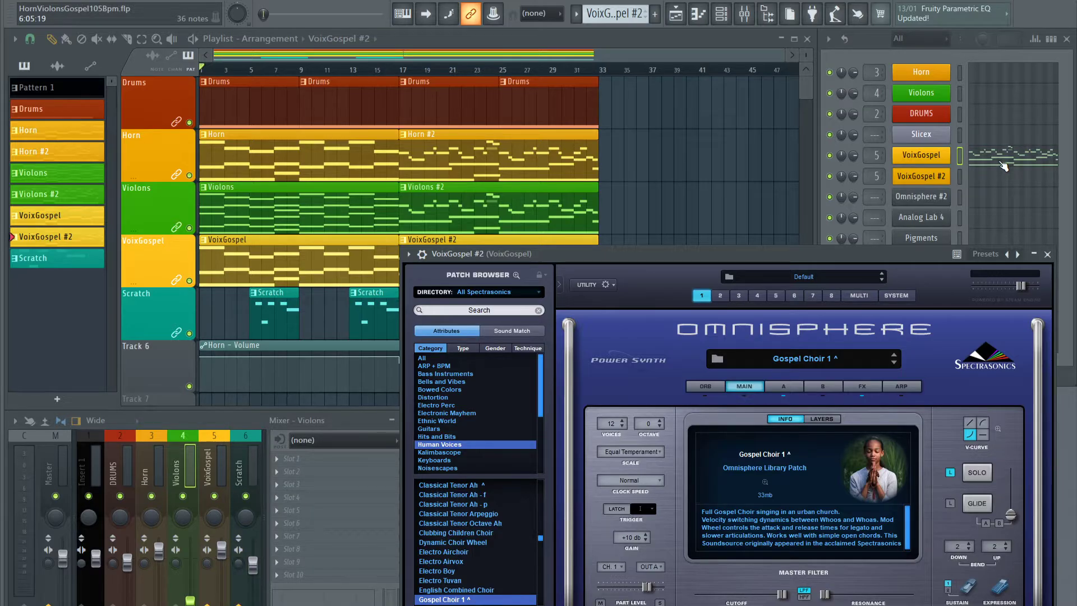
left_click(1004, 166)
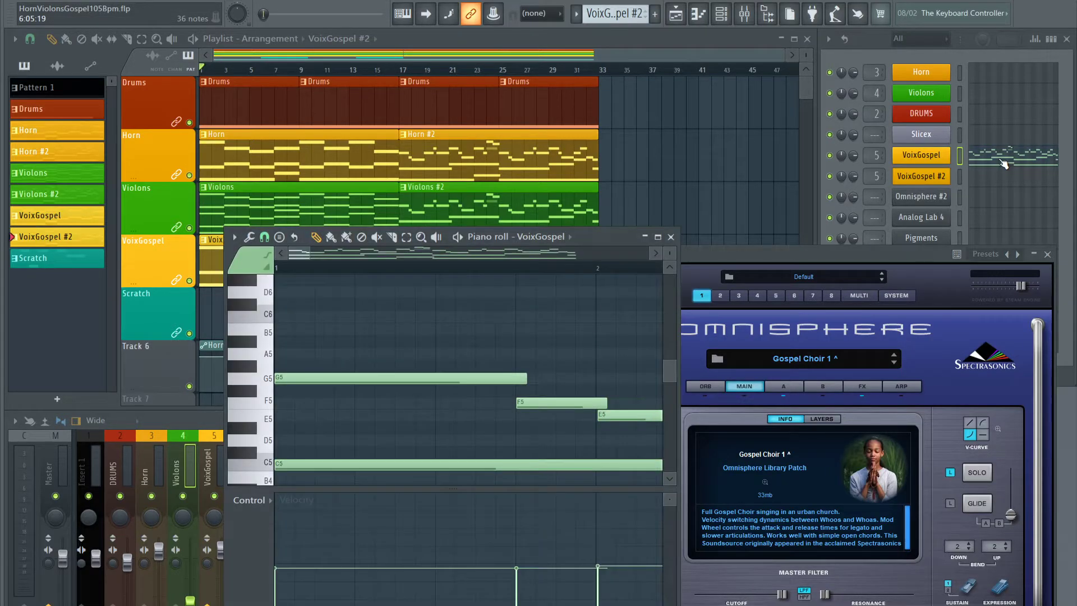
key("ctrl+a")
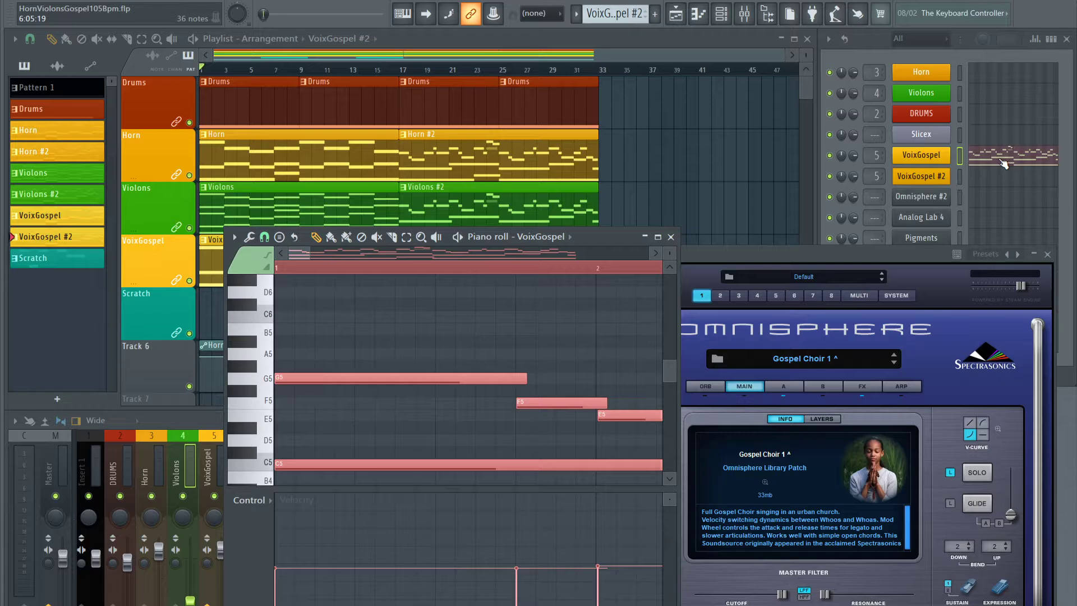
key("Delete")
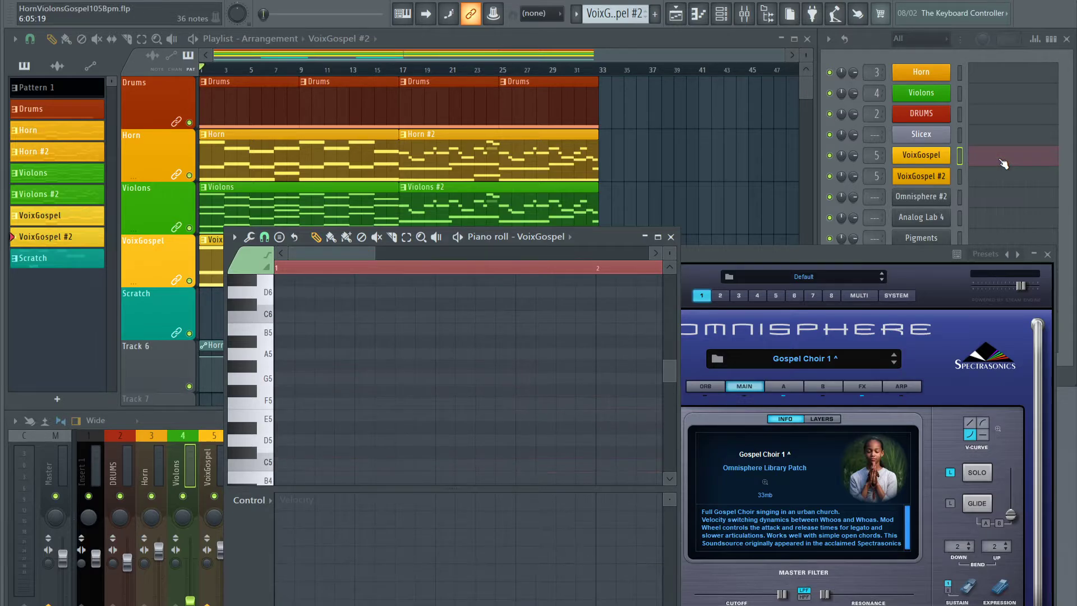
scroll(620, 16, "down", 1)
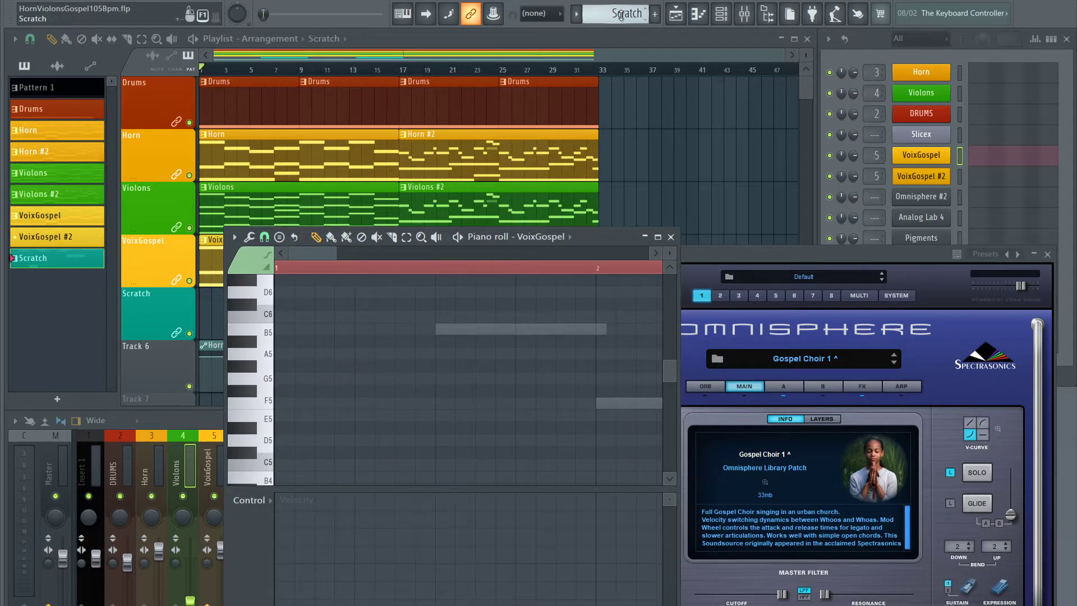
scroll(621, 15, "down", 1)
scroll(621, 15, "up", 1)
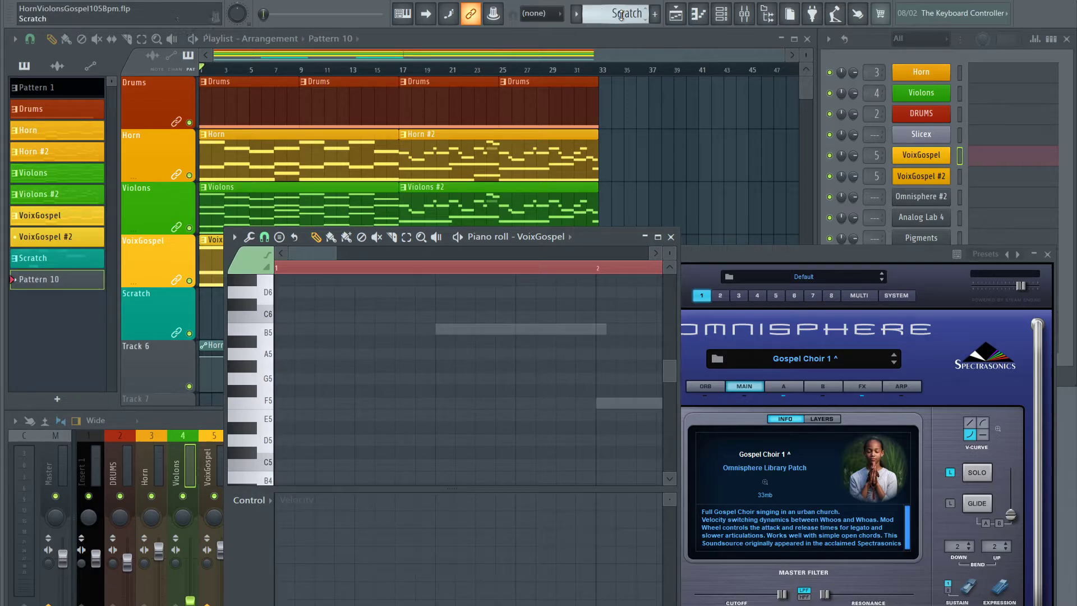
scroll(623, 17, "up", 1)
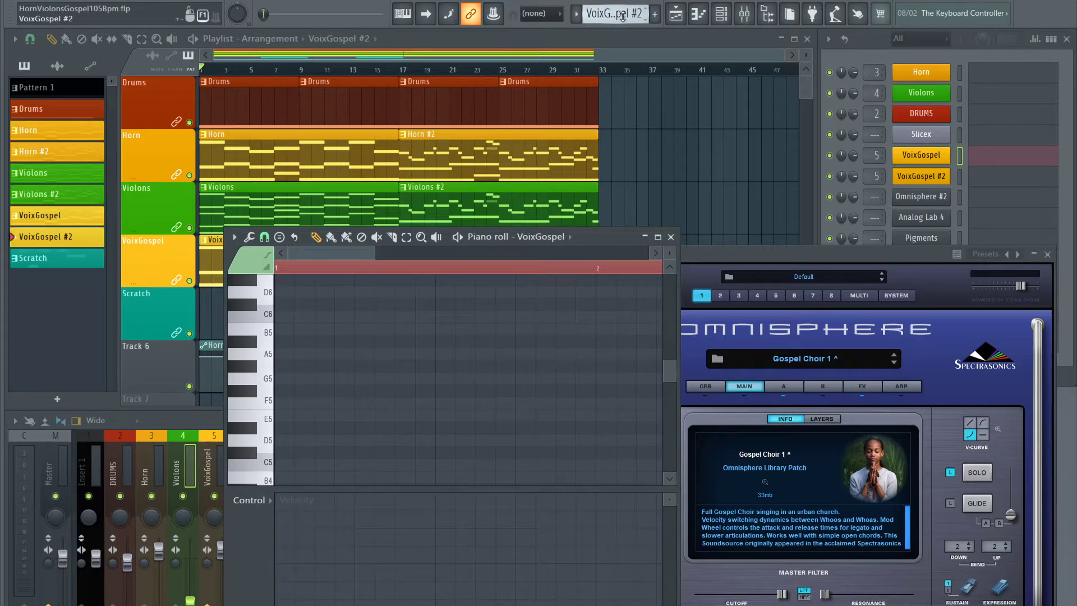
left_click(985, 180)
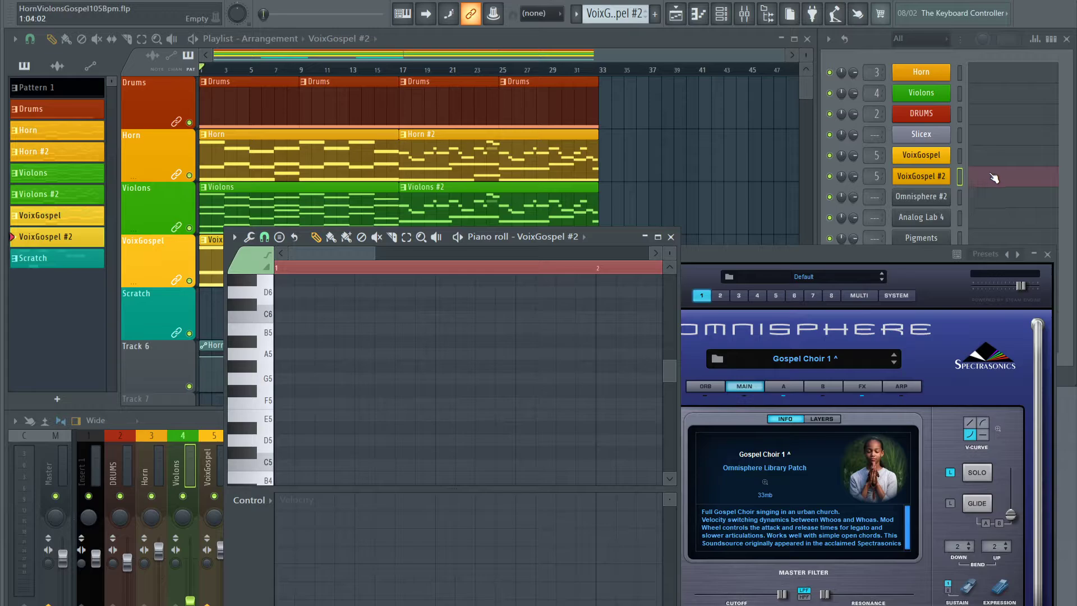
key("ctrl+v")
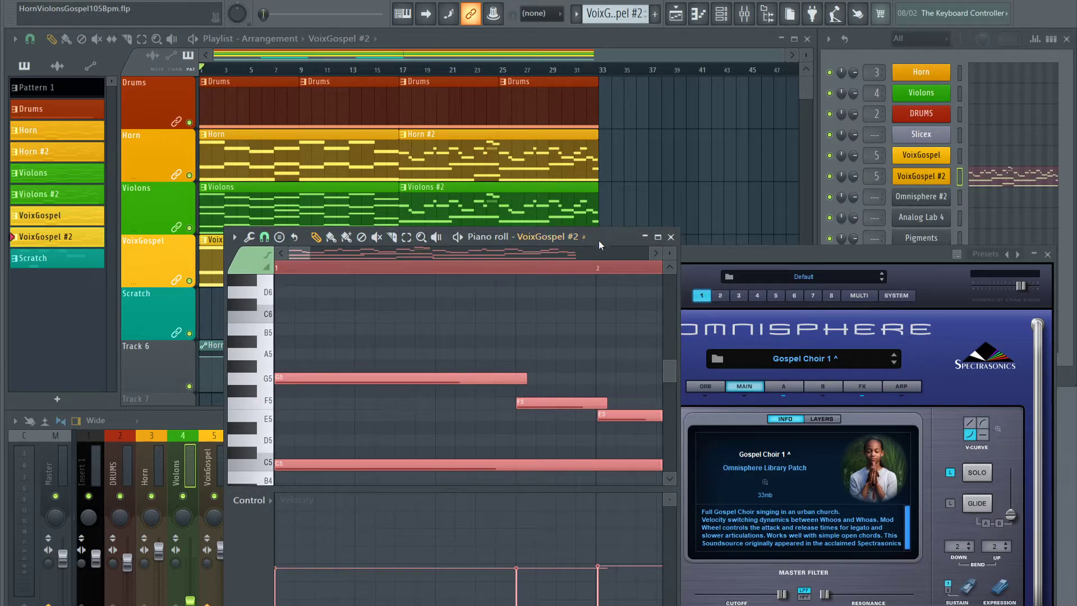
Move the piano roll lower and loop playback of the arrangement from bar 17 to bar 33
left_click_drag(598, 240, 599, 357)
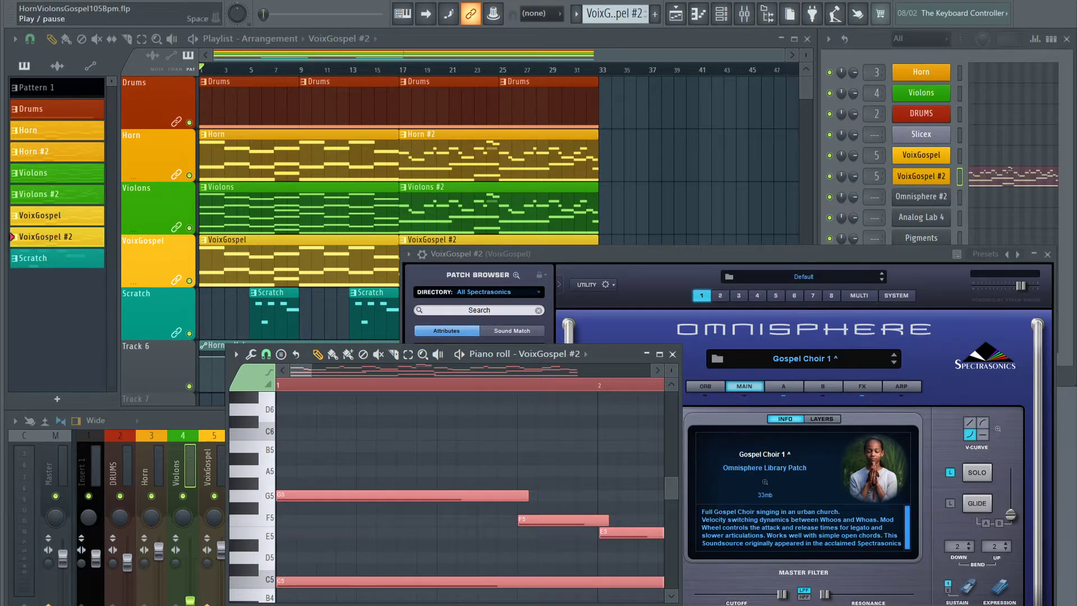
key("space")
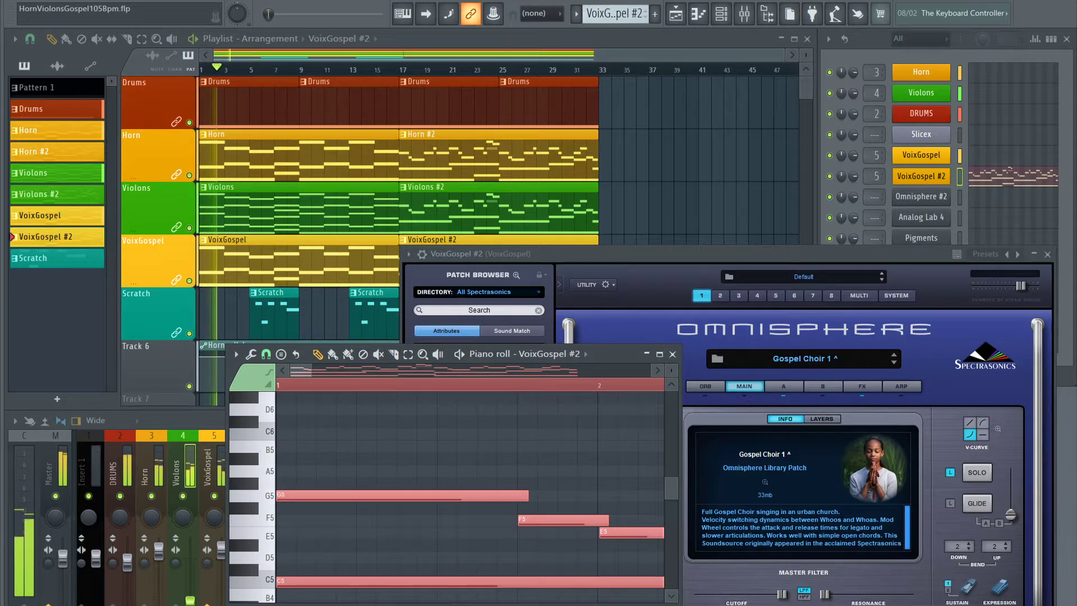
left_click(404, 71)
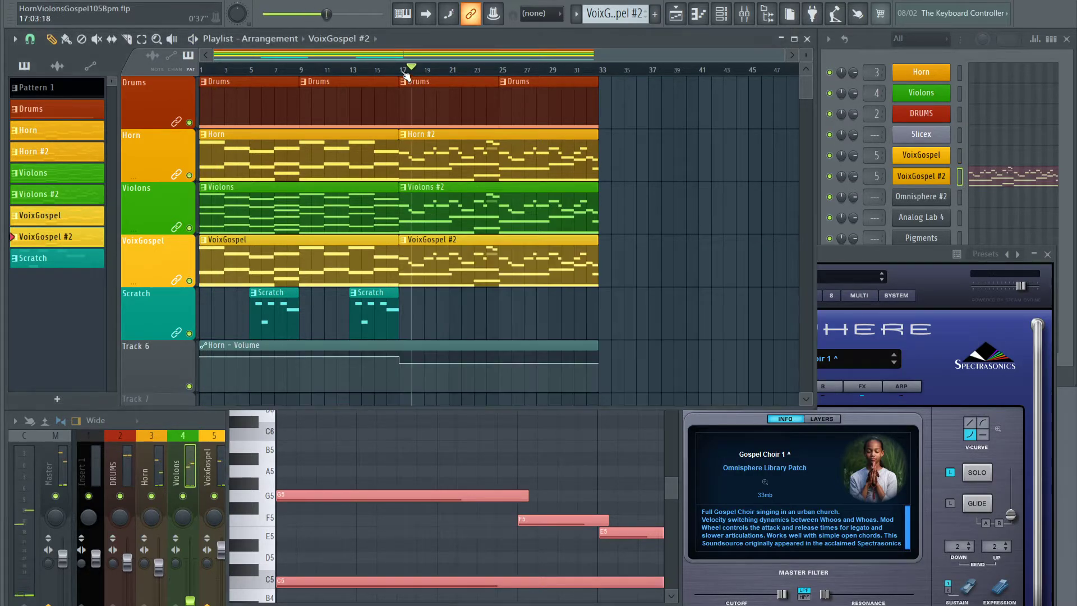
key("space")
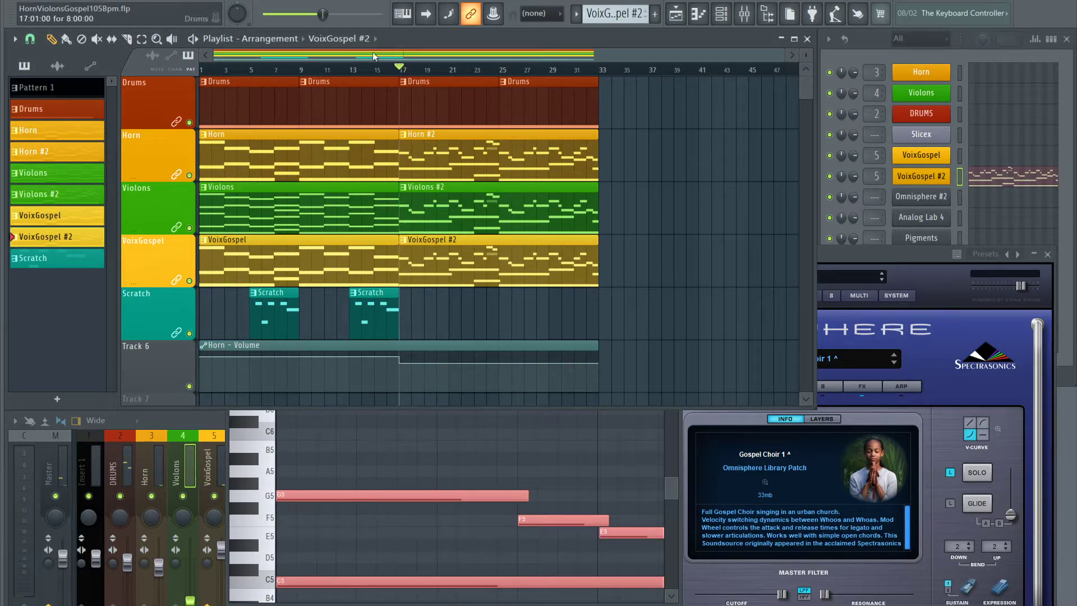
left_click_drag(403, 75, 601, 71)
key("space")
Enable Glide on the cloned channel's Gospel Choir 1 patch and adjust the glide time to around the middle of its range
left_click(900, 250)
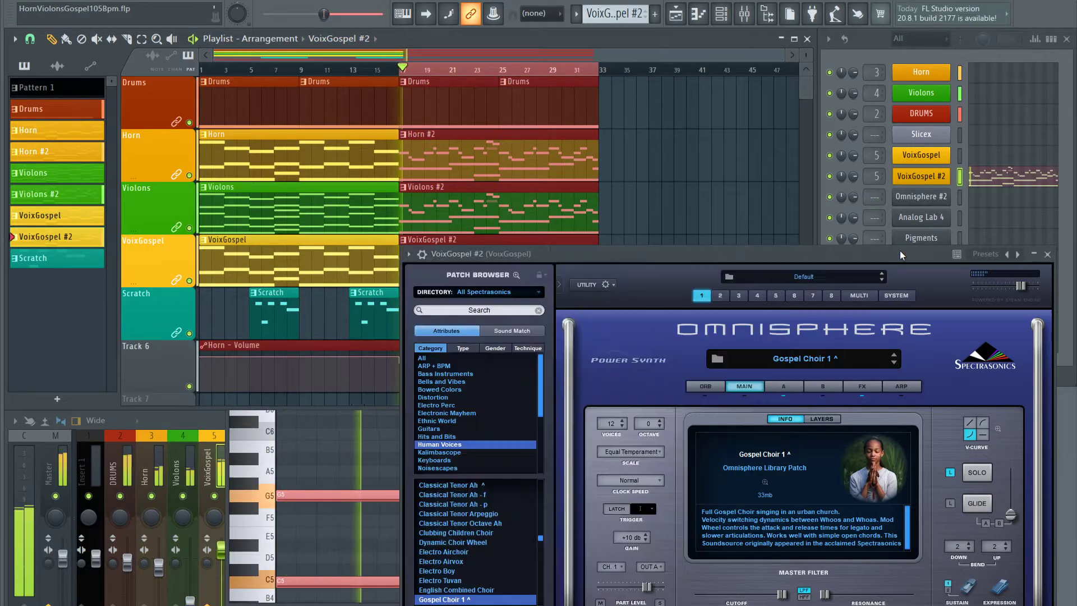
left_click_drag(1012, 519, 1015, 483)
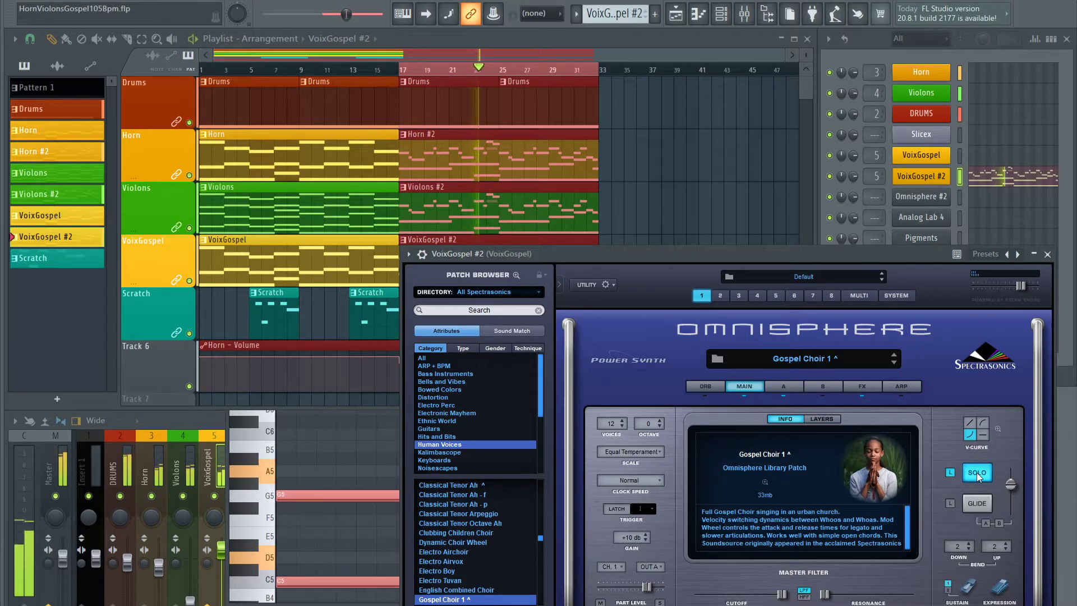
left_click(973, 504)
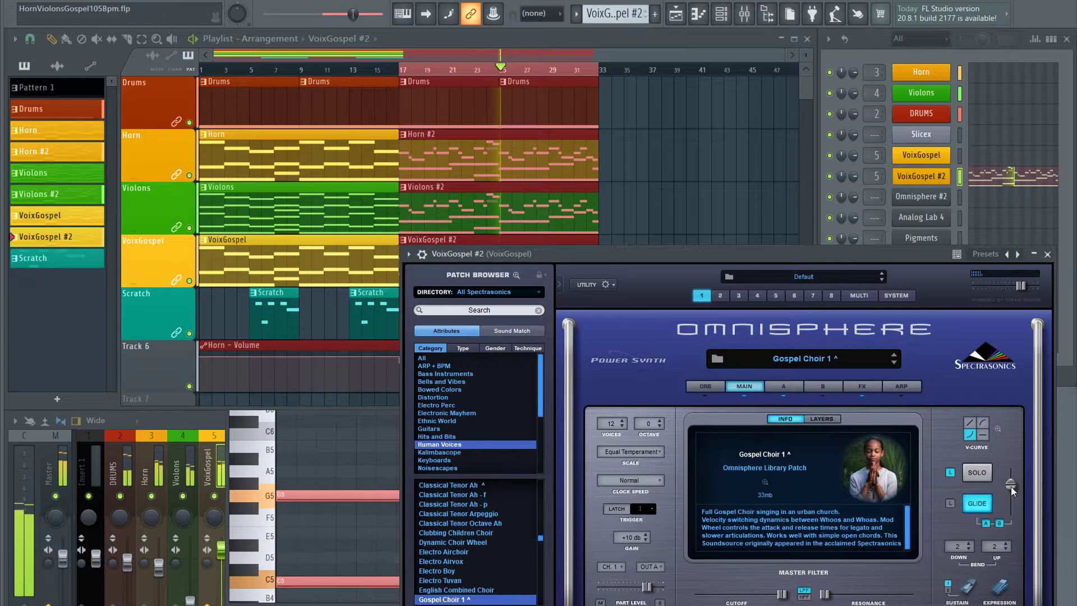
mouse_move(1011, 486)
left_click_drag(1012, 509, 1012, 507)
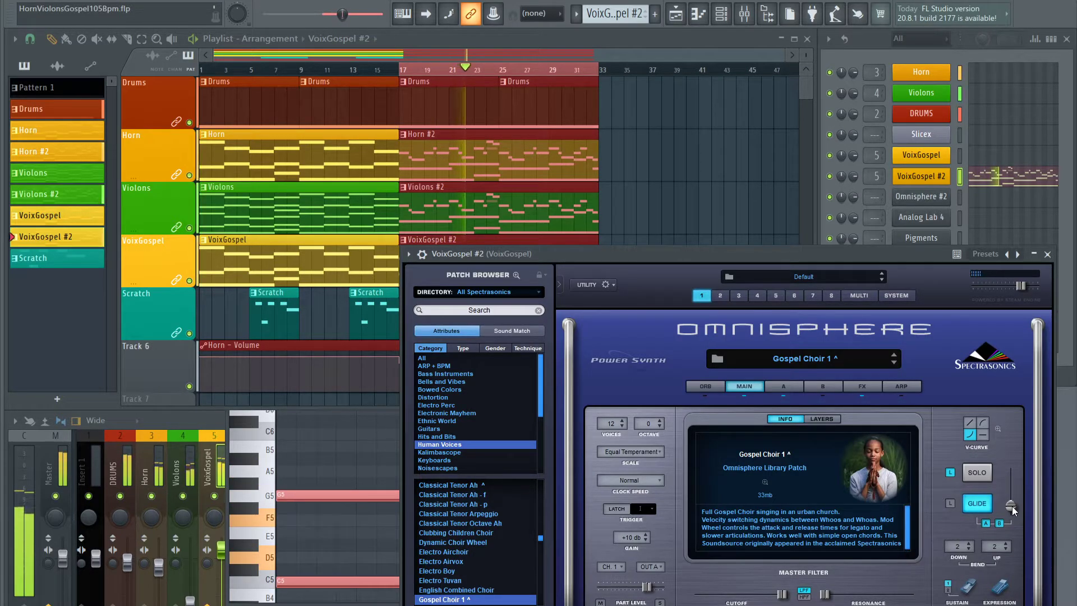
left_click_drag(1012, 506, 1012, 499)
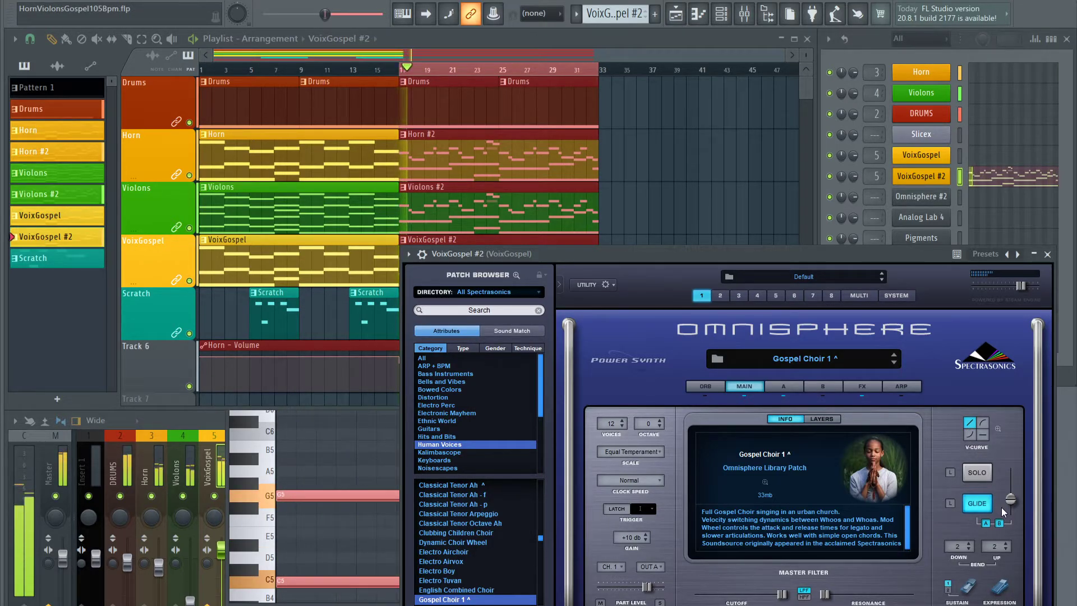
Switch the VoixGospel #2 choir patch to the convex velocity curve and check its layer A settings
left_click(981, 422)
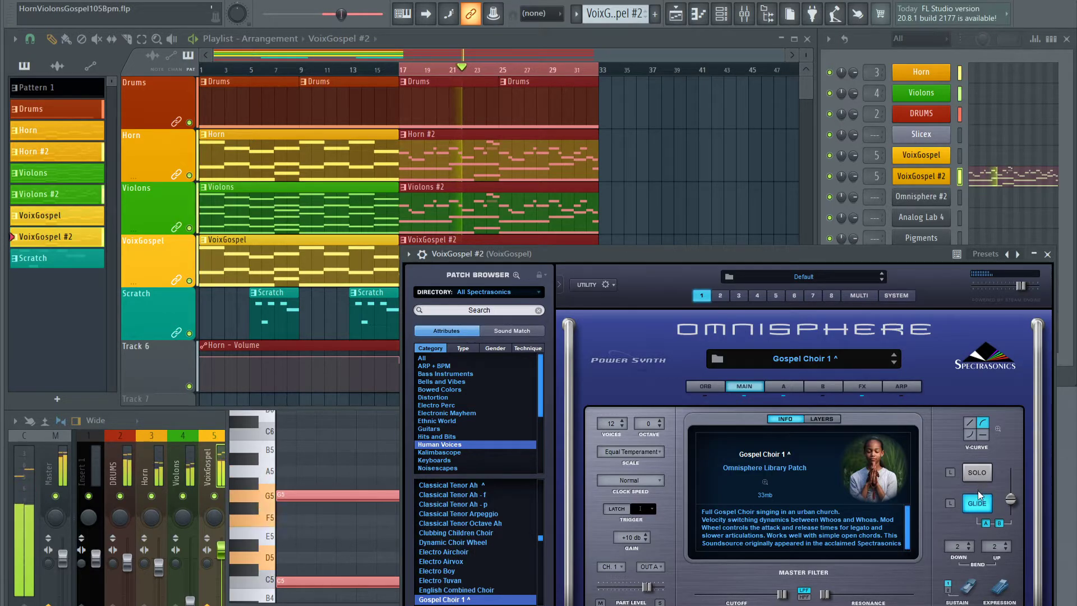
mouse_move(1011, 503)
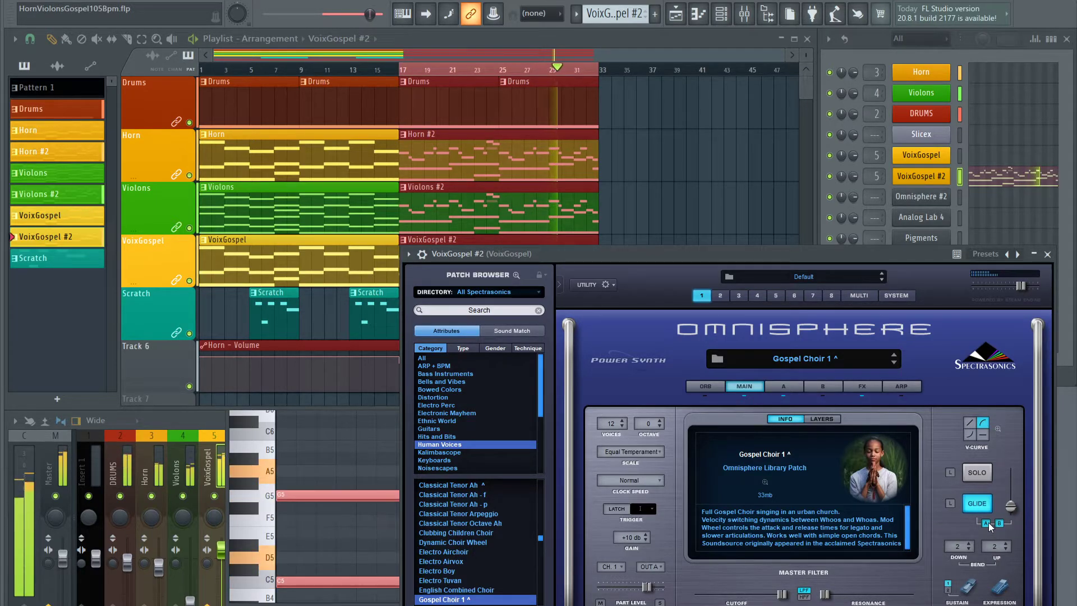
left_click(783, 386)
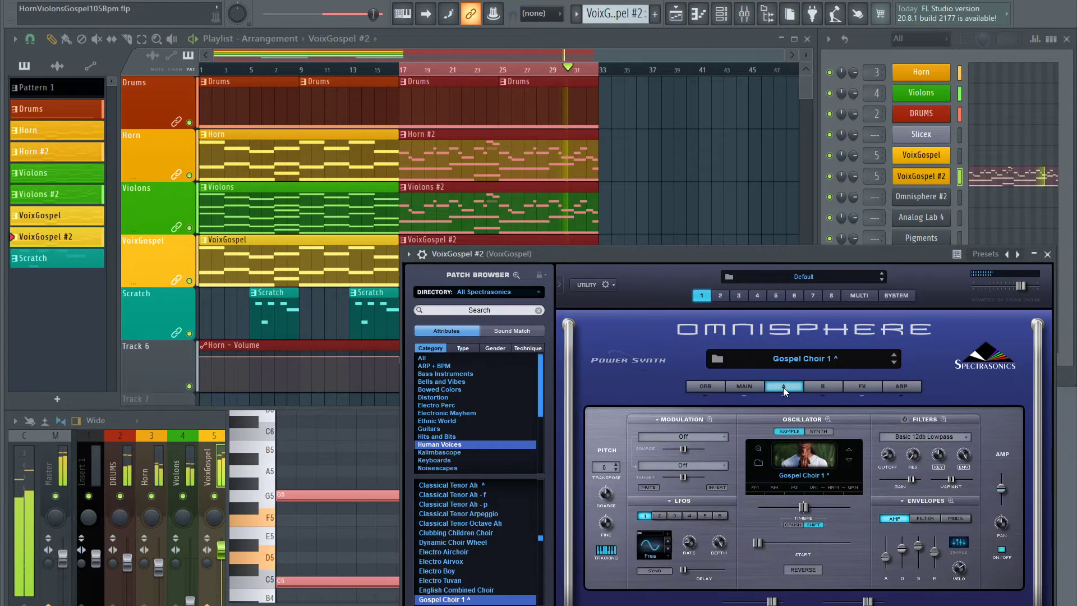
left_click(749, 385)
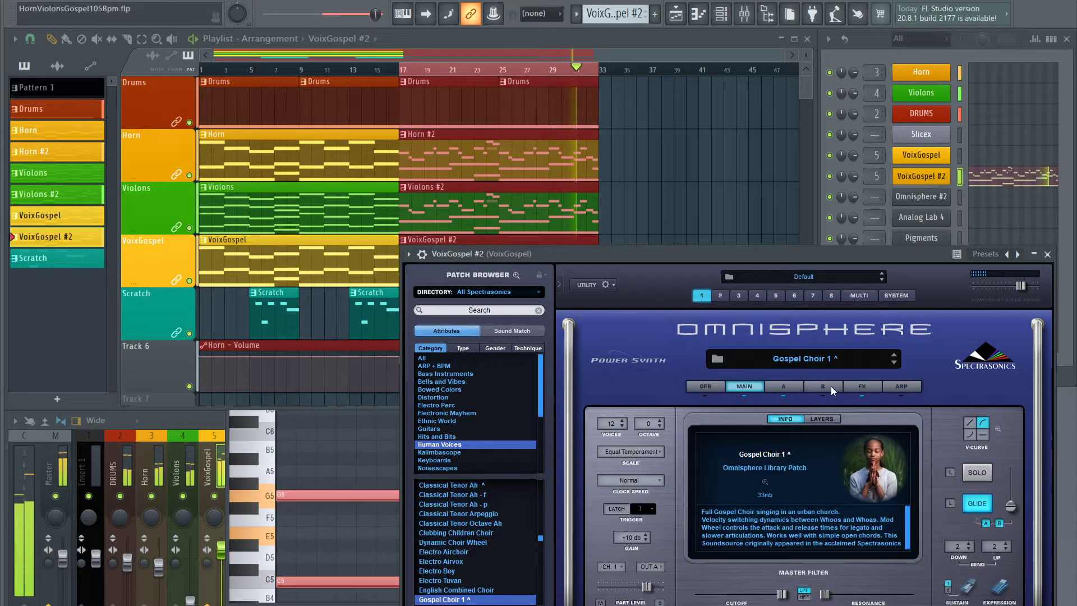
Raise the Pro-Verb mix slightly in the Gospel Choir 1 patch's common effects rack and close the instrument
left_click(862, 386)
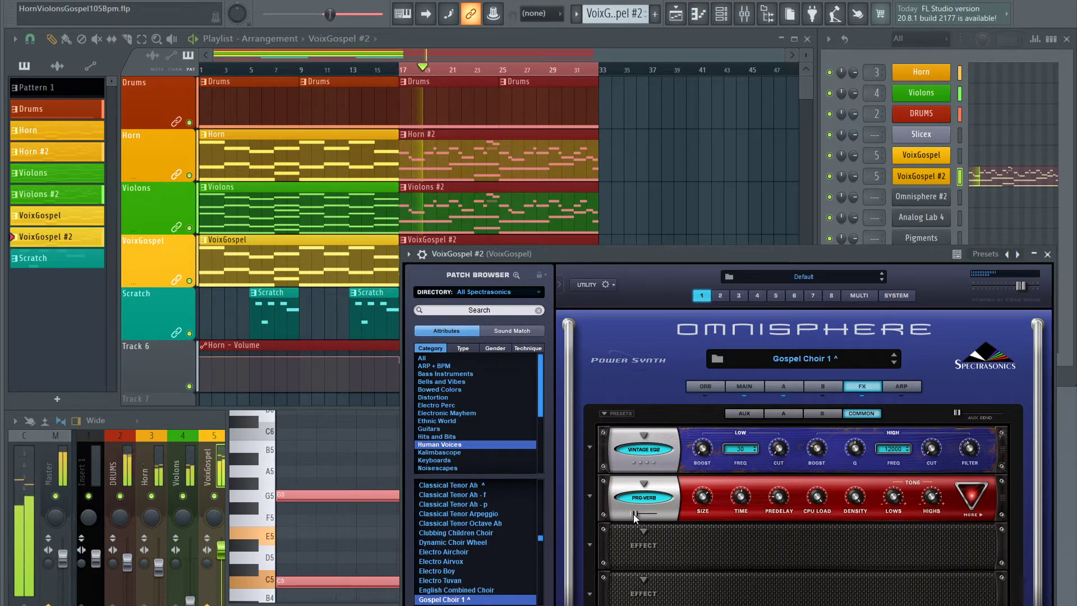
left_click_drag(634, 514, 638, 514)
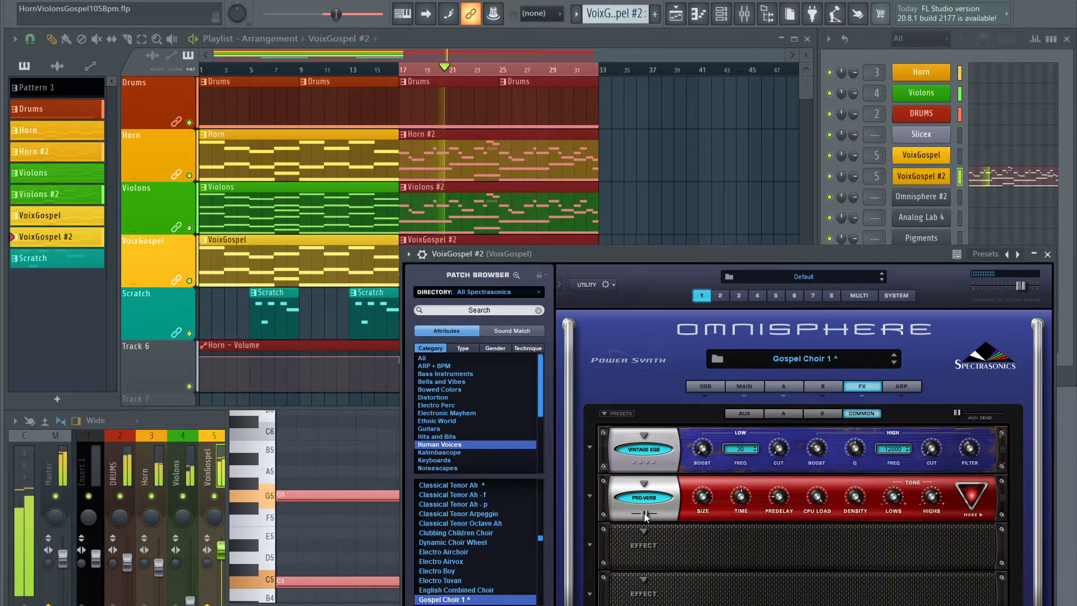
left_click(644, 513)
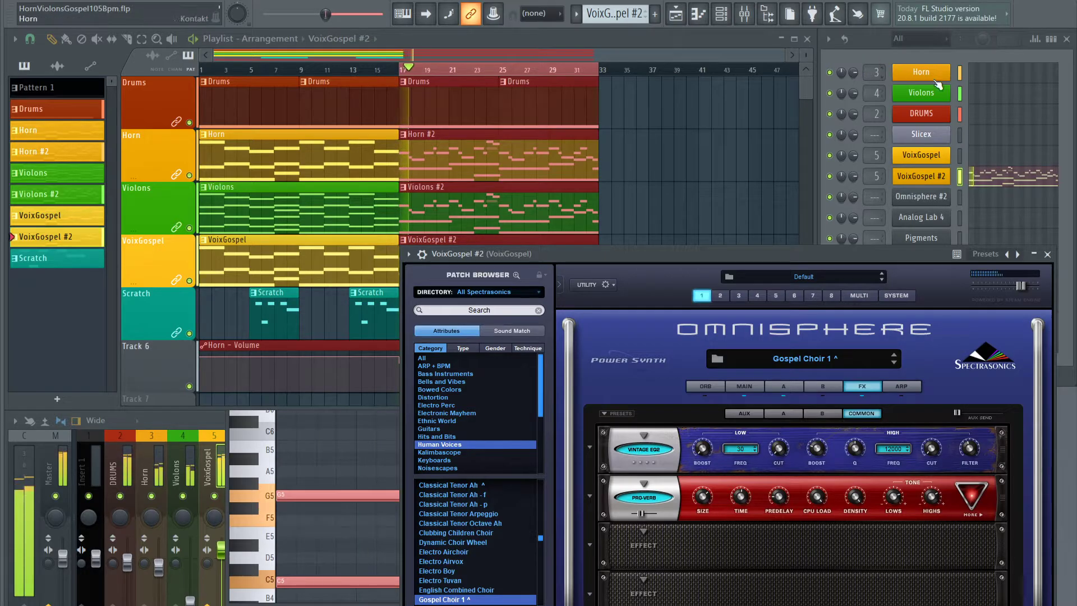
left_click(1048, 254)
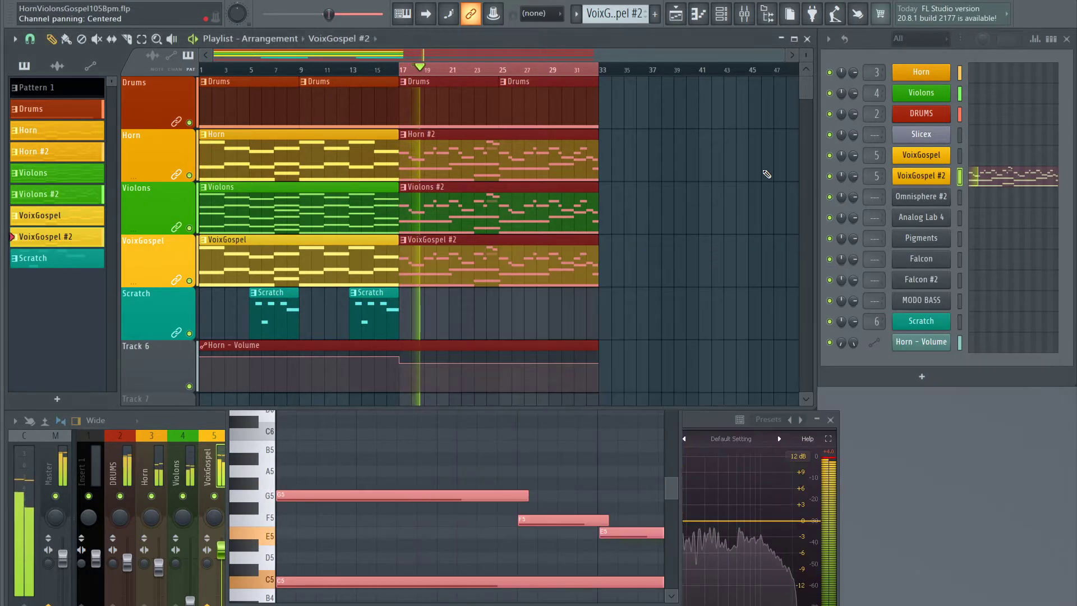
Play back the arrangement from bar 17, then review the main settings of the VoixGospel #2 instrument
left_click(409, 70)
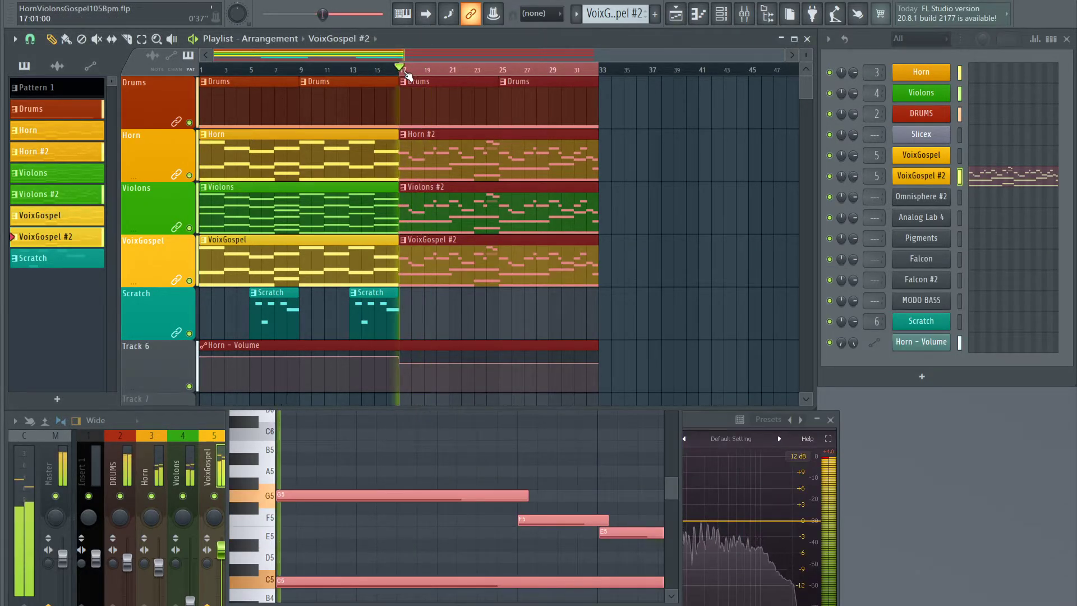
left_click(322, 1)
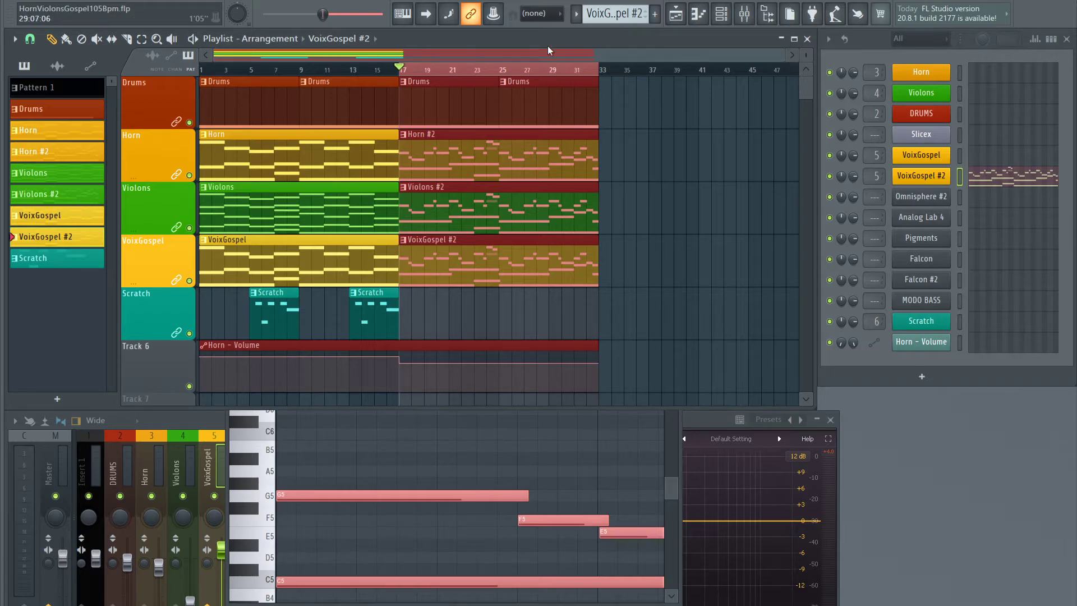
left_click(926, 179)
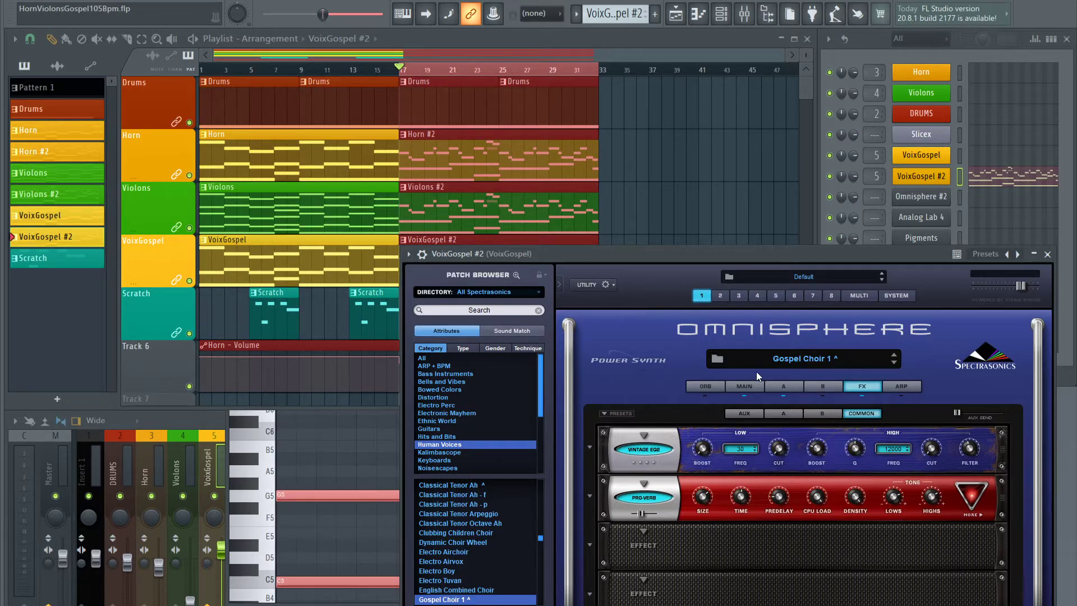
left_click(744, 387)
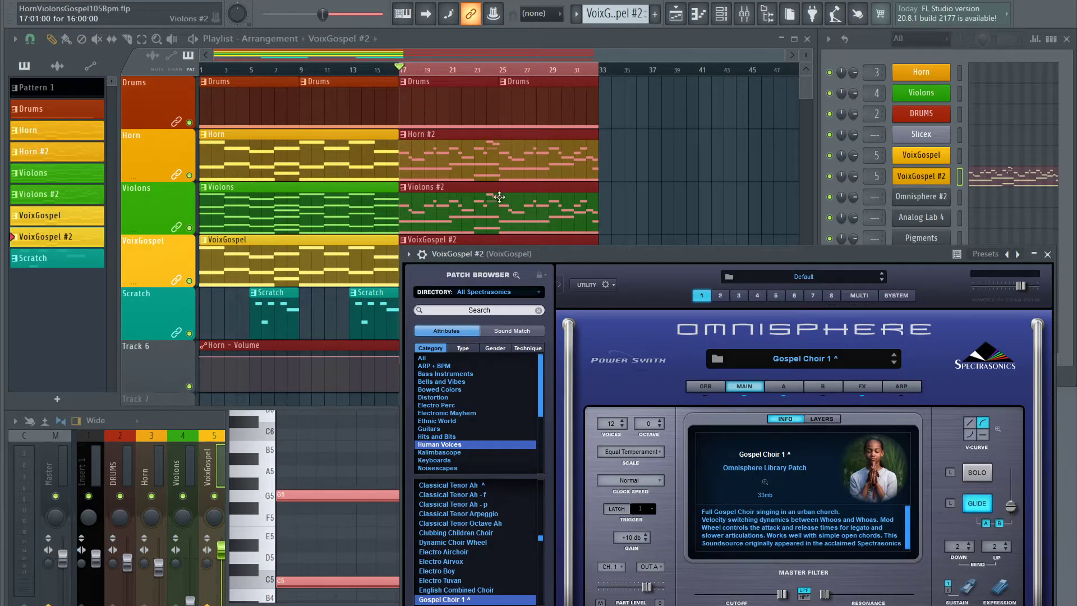
left_click(1047, 254)
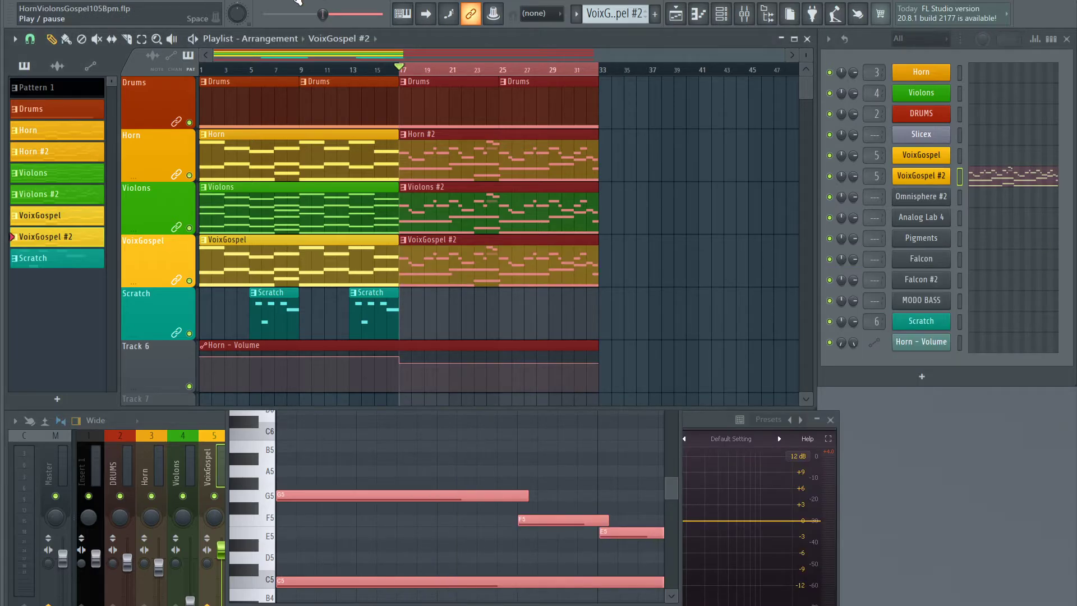
Inspect the note velocities of the VoixGospel #2 pattern in the piano roll and close it
left_click(354, 601)
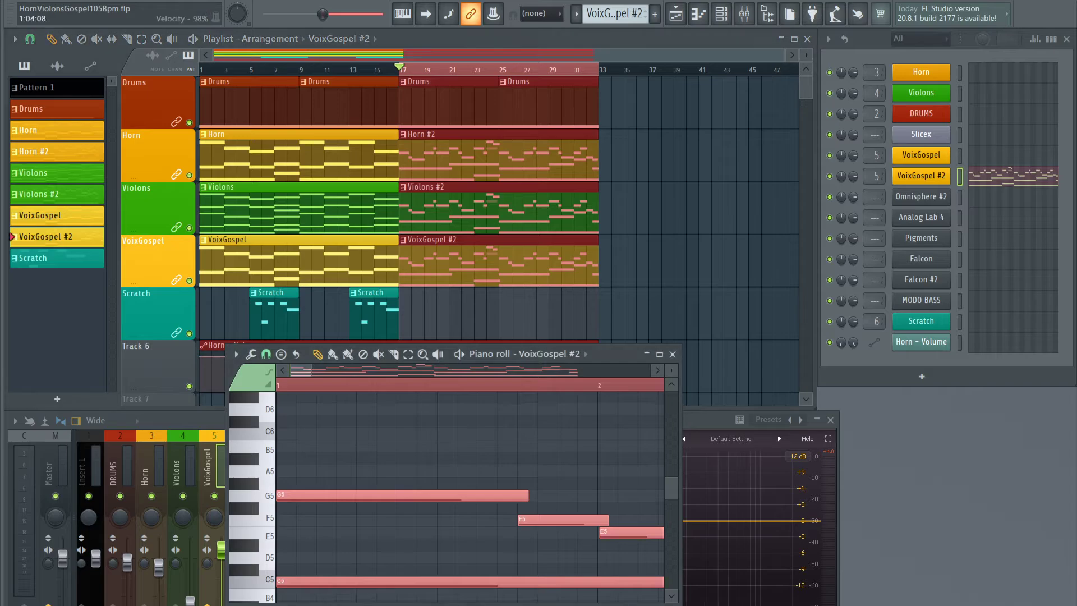
left_click_drag(355, 601, 355, 605)
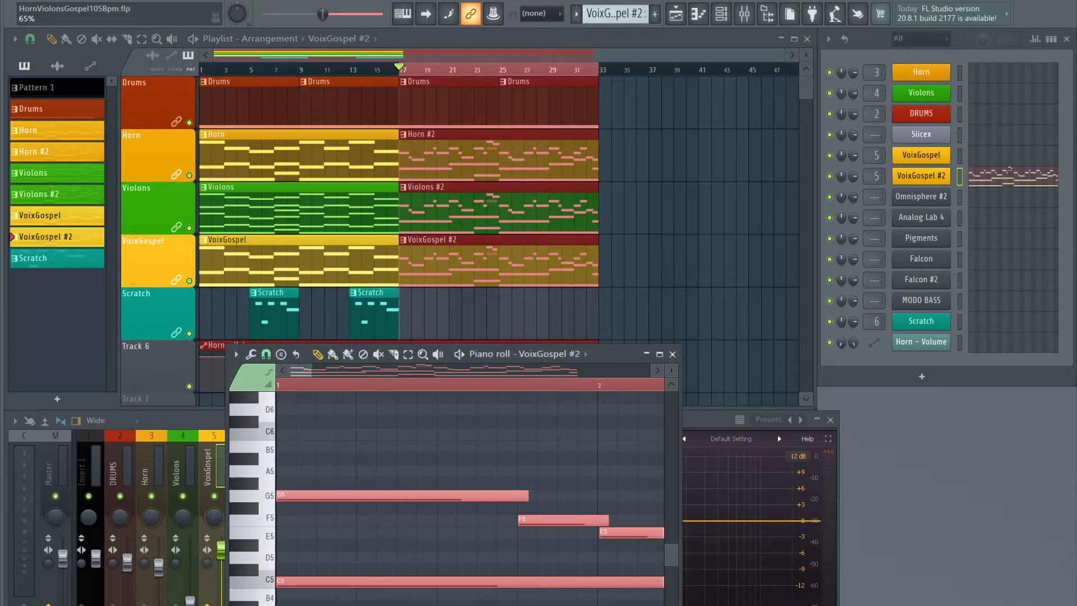
left_click(673, 355)
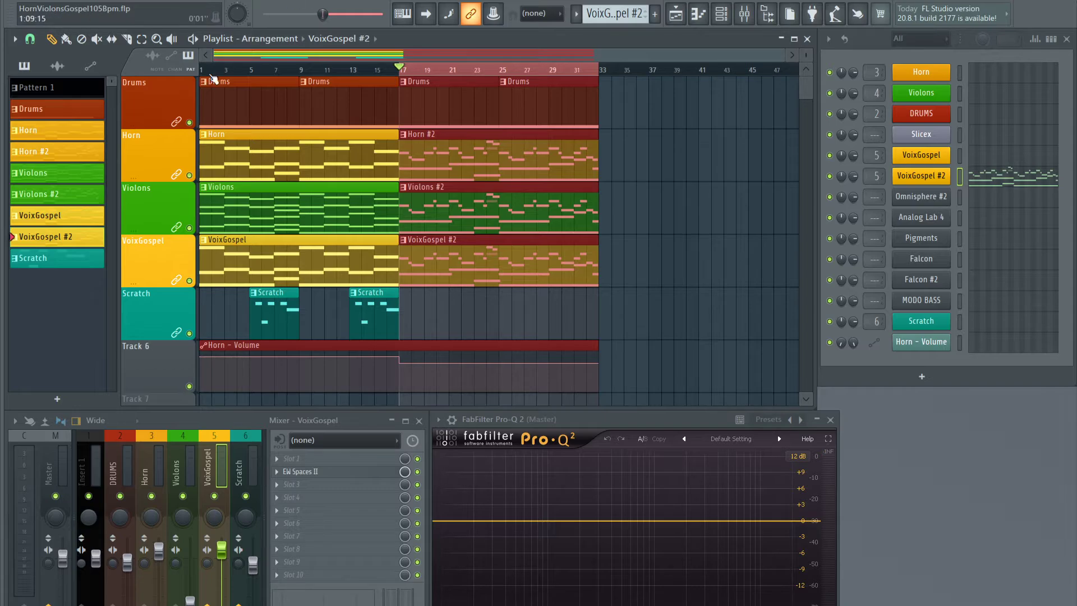
Play the whole arrangement from bar 1 without the time selection and mute the Scratch track
left_click(206, 71)
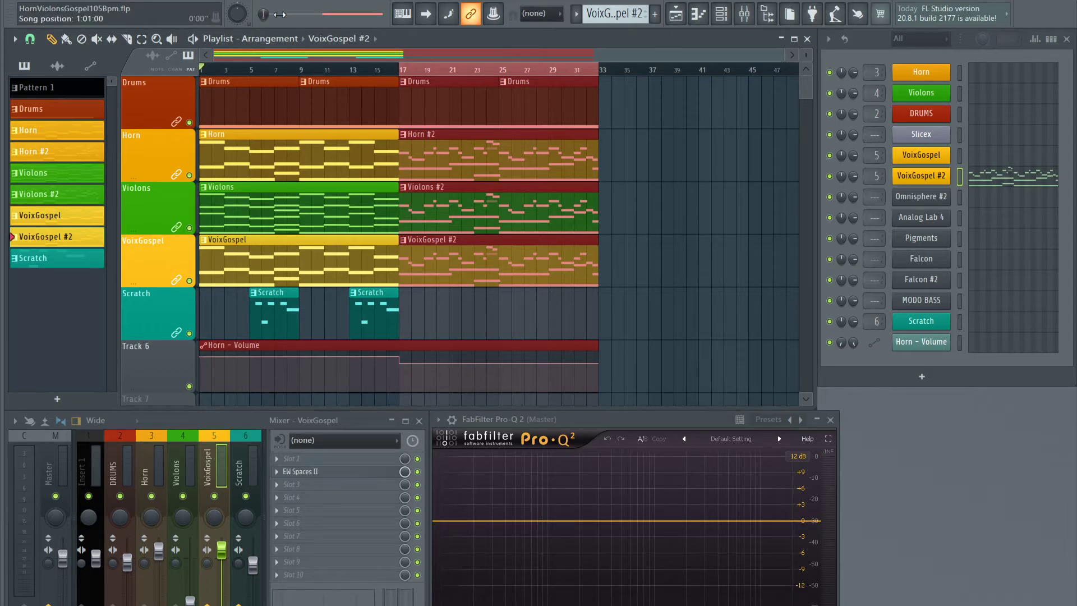
left_click(204, 68)
key("space")
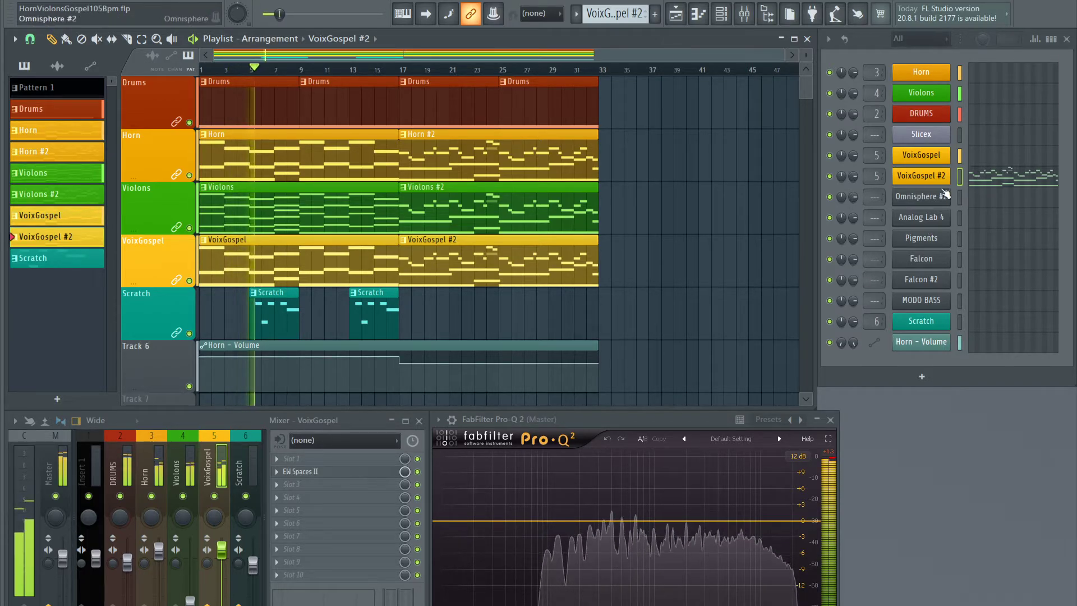
left_click(931, 176)
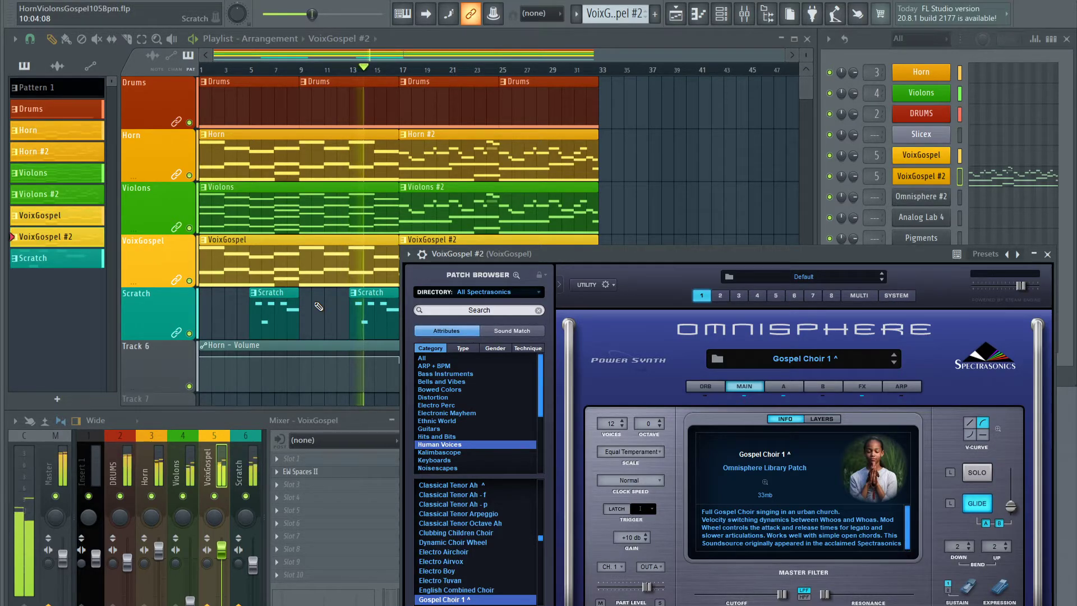
left_click(189, 333)
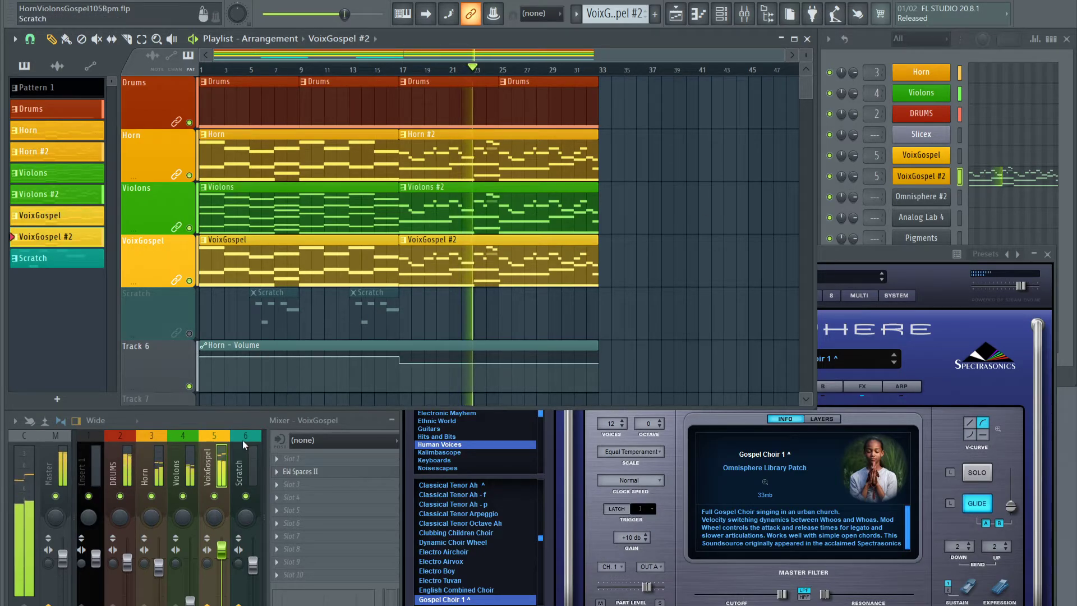
Route the VoixGospel #2 channel to mixer insert 7 and raise that track's volume slightly
left_click(238, 425)
scroll(238, 446, "down", 2)
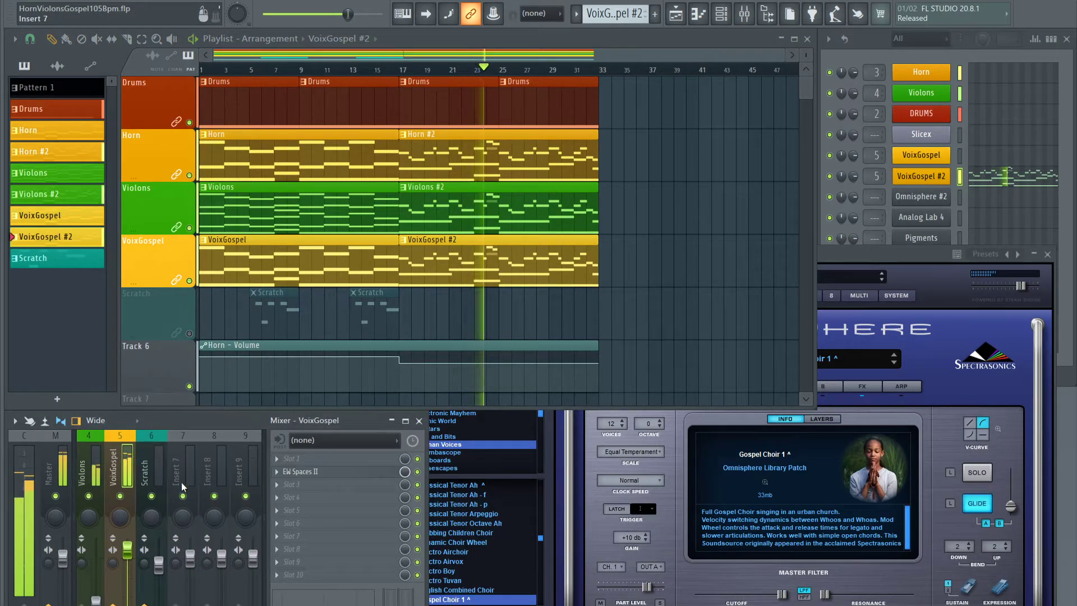
right_click(174, 473)
mouse_move(237, 515)
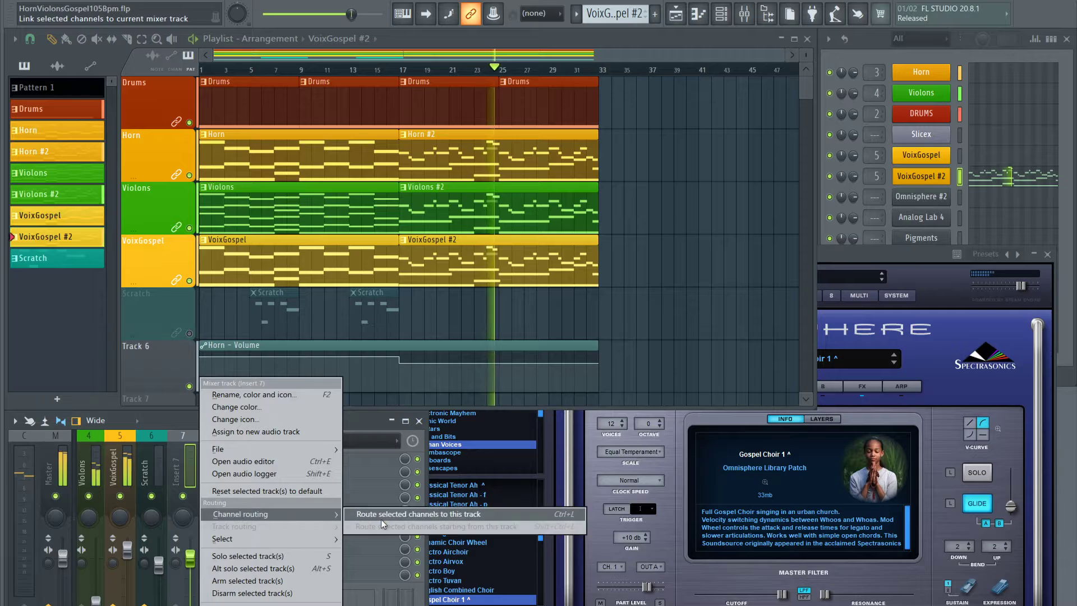
left_click(393, 513)
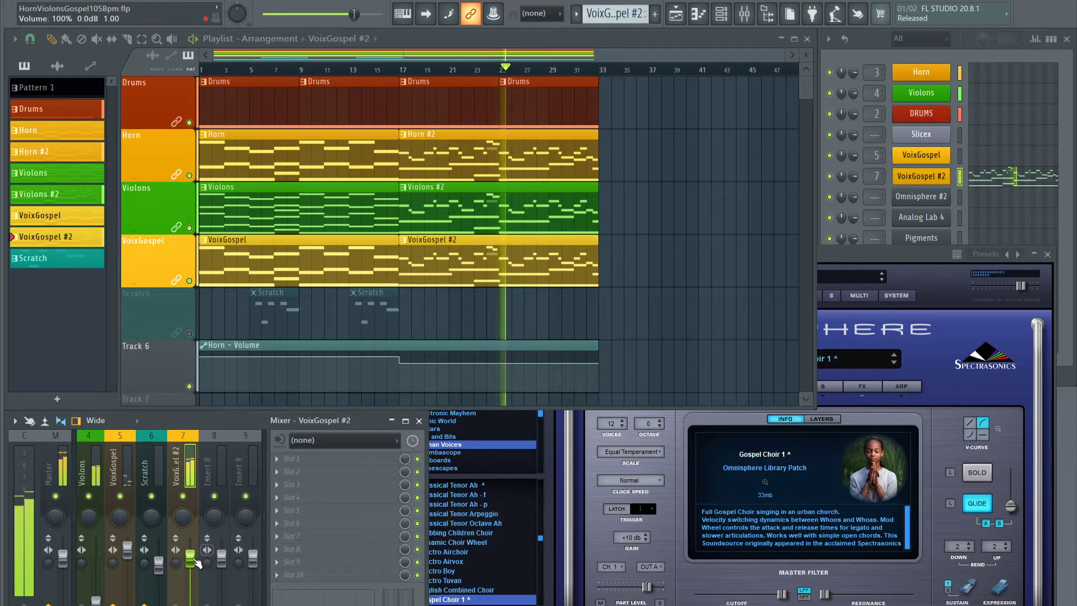
left_click_drag(192, 562, 192, 555)
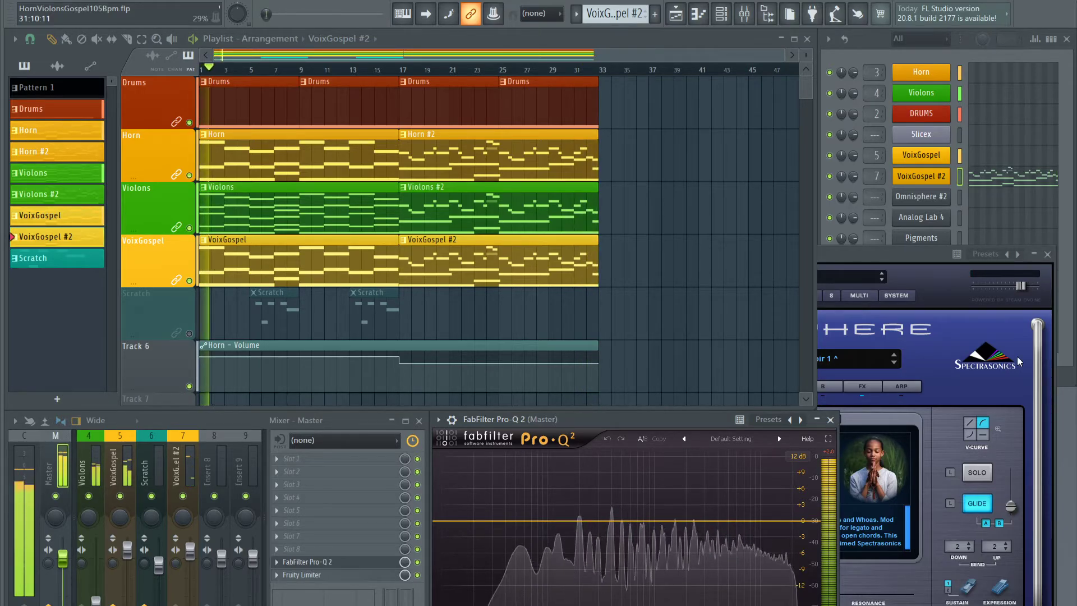
Open the VoixGospel #2 notes in the piano roll and play back the closing bars from bar 14
left_click(1013, 177)
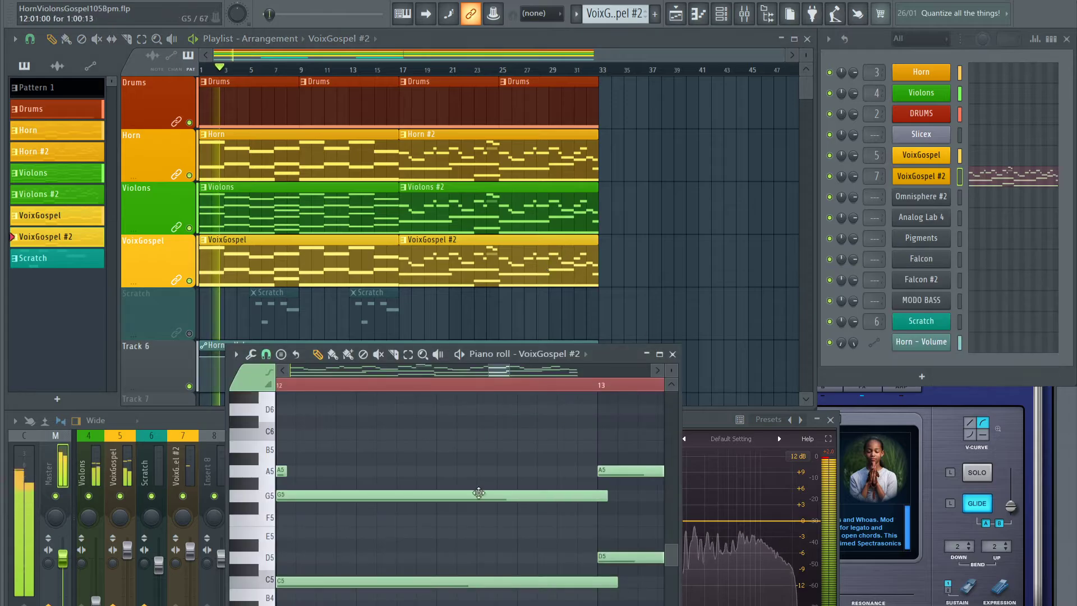
scroll(556, 386, "down", 5)
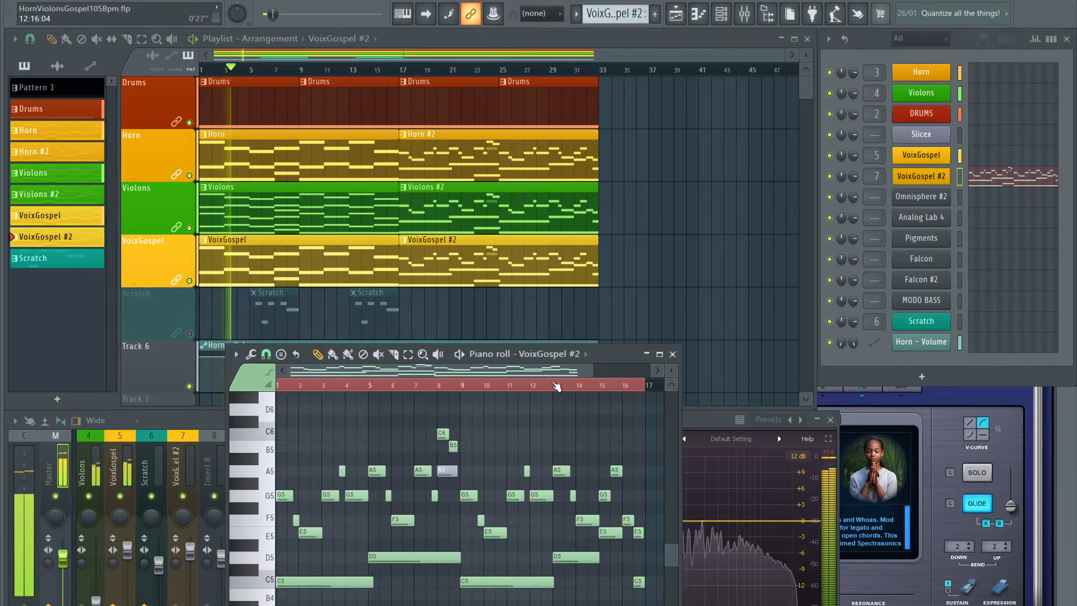
left_click_drag(483, 370, 597, 372)
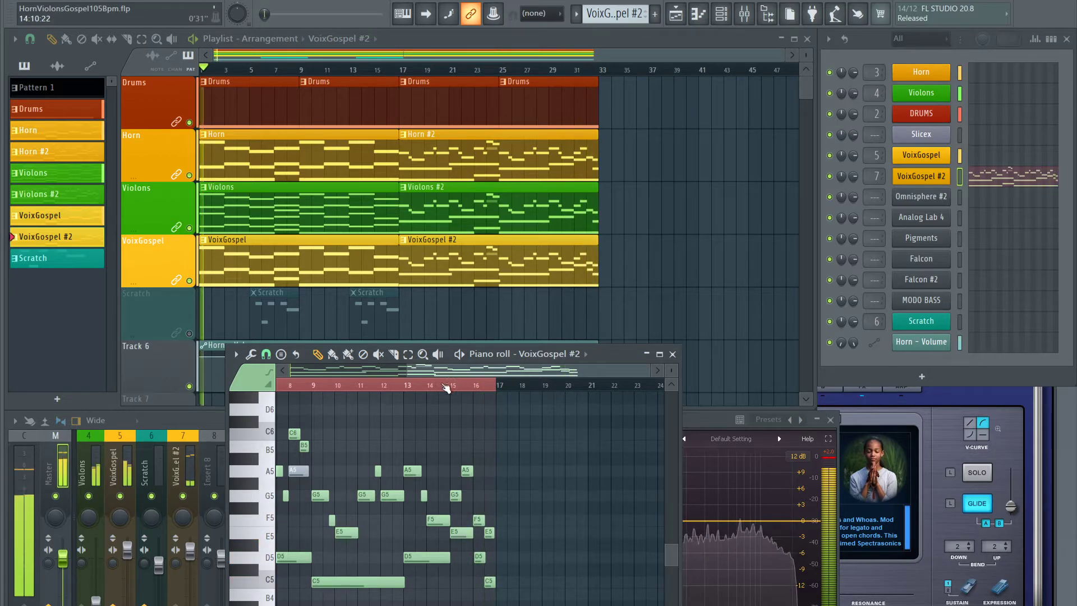
left_click(446, 386)
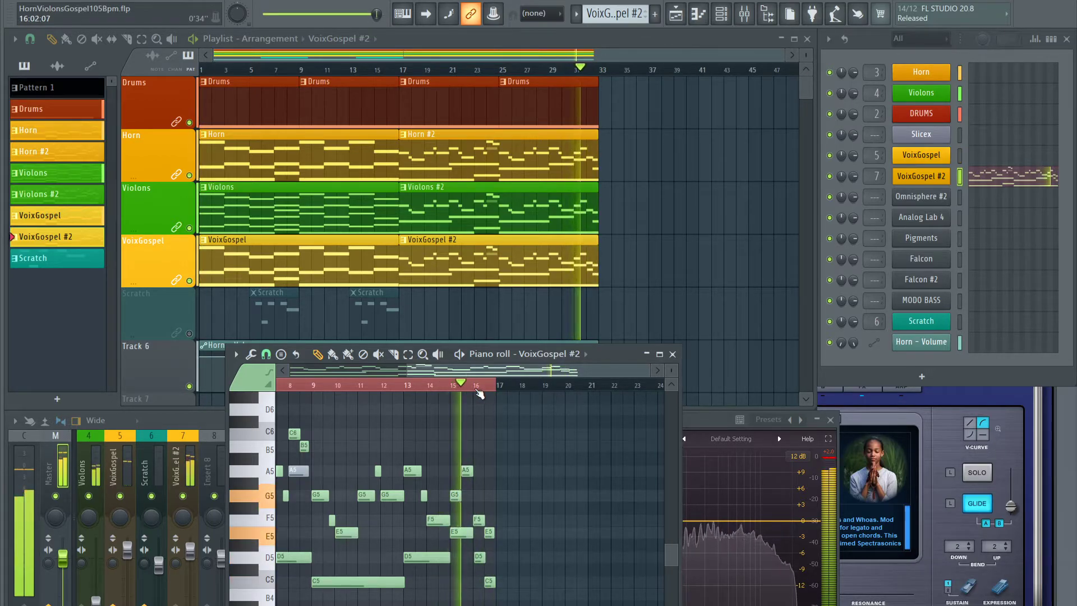
scroll(480, 393, "up", 3)
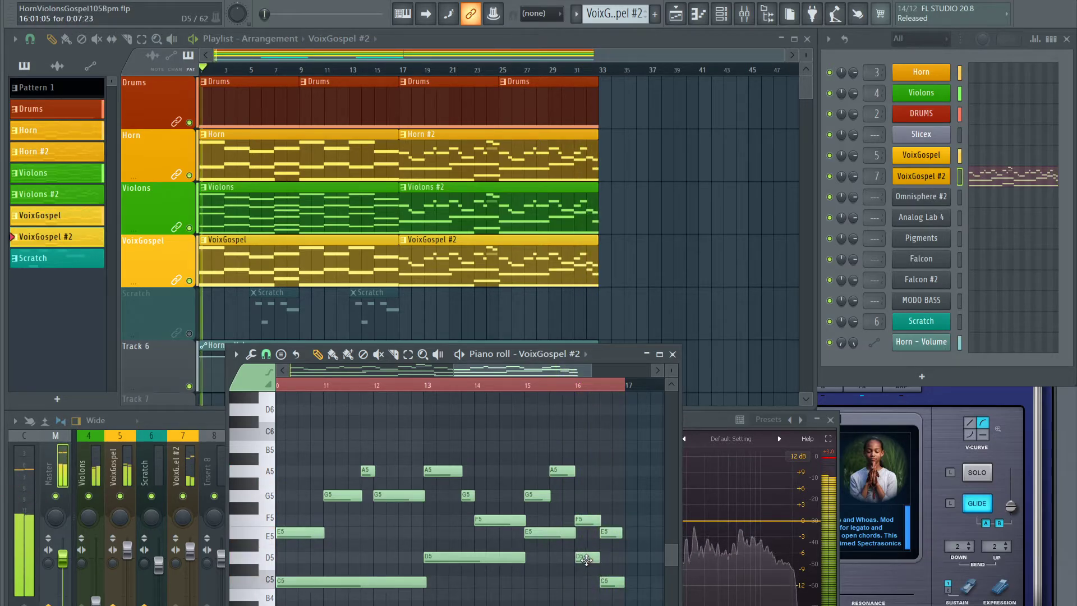
Try lowering the short D5 note at bar 16 to B4 and then to C5, playing back each version
left_click_drag(586, 560, 585, 603)
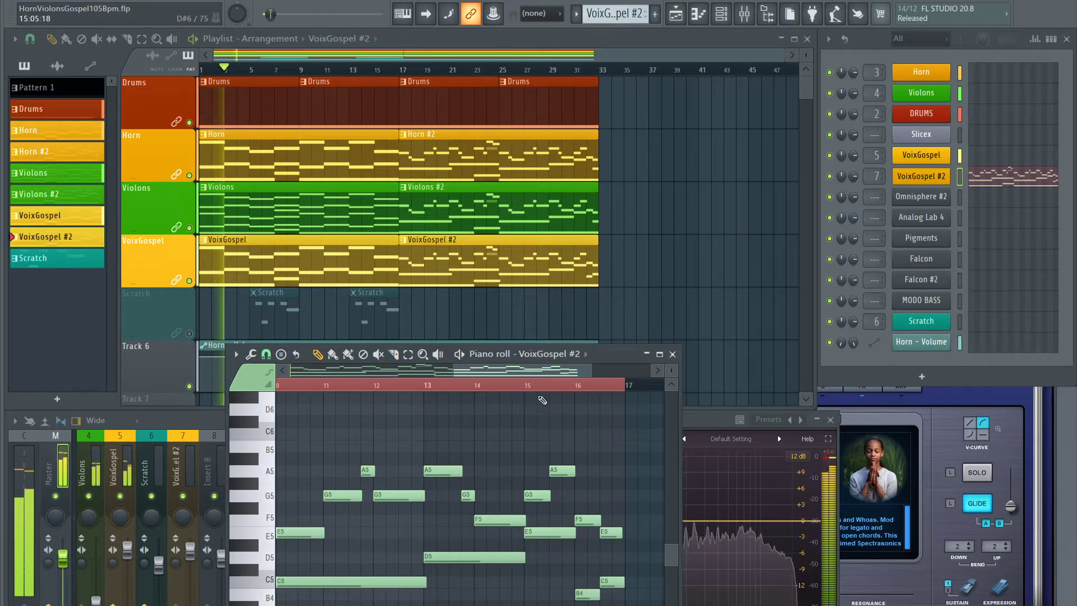
left_click(525, 385)
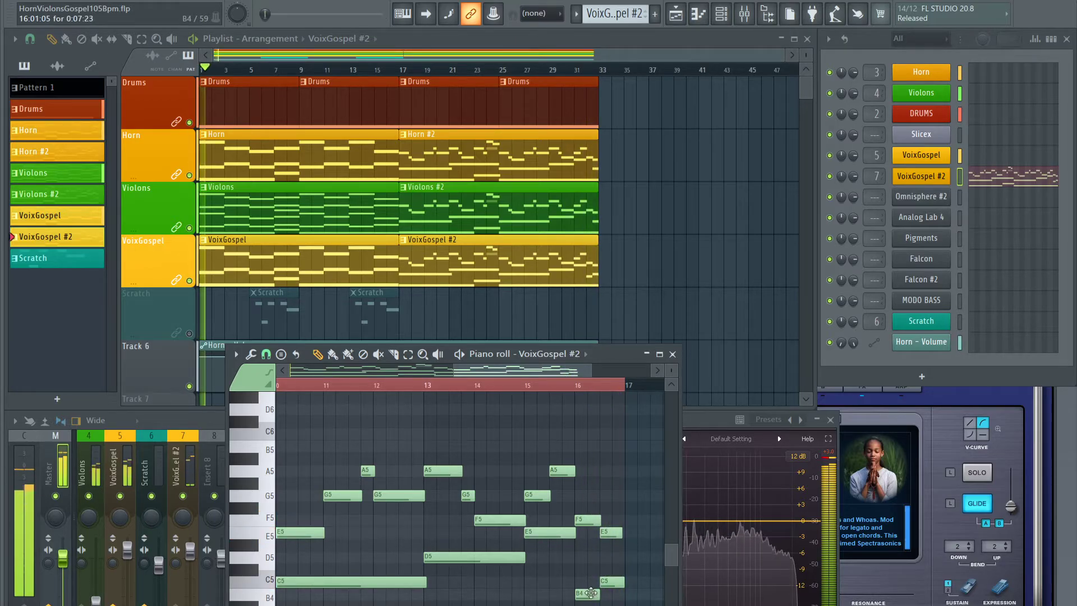
mouse_move(588, 593)
left_mouse_down()
mouse_move(590, 486)
mouse_move(592, 603)
mouse_move(590, 581)
left_mouse_up()
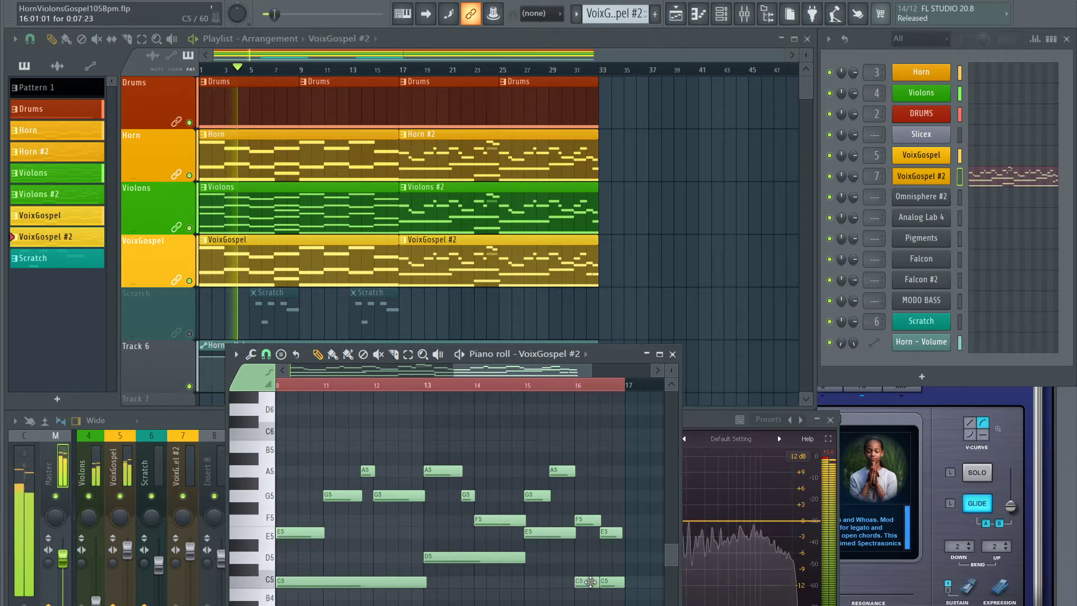
left_click(537, 387)
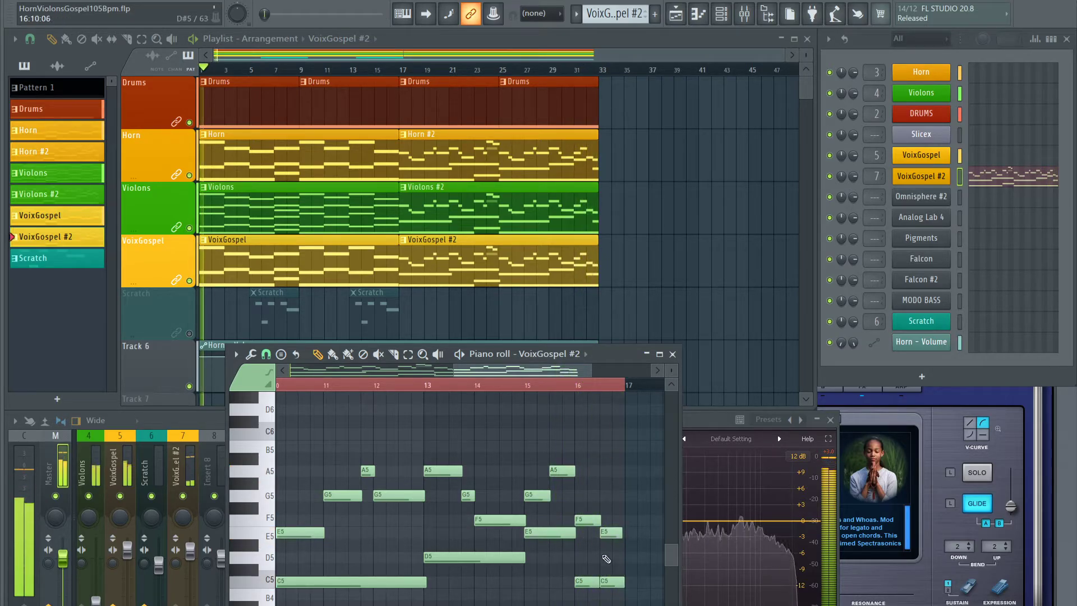
Replace the short C5 note at the start of bar 16 with a C6 note and play back from bar 15
right_click(586, 581)
left_click(580, 436)
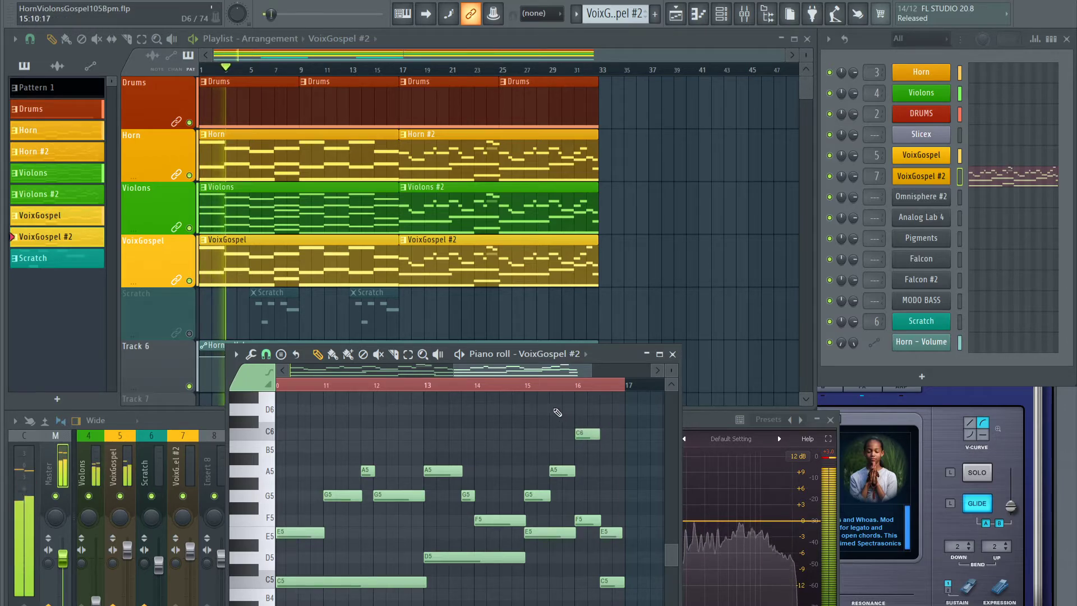
left_click(533, 386)
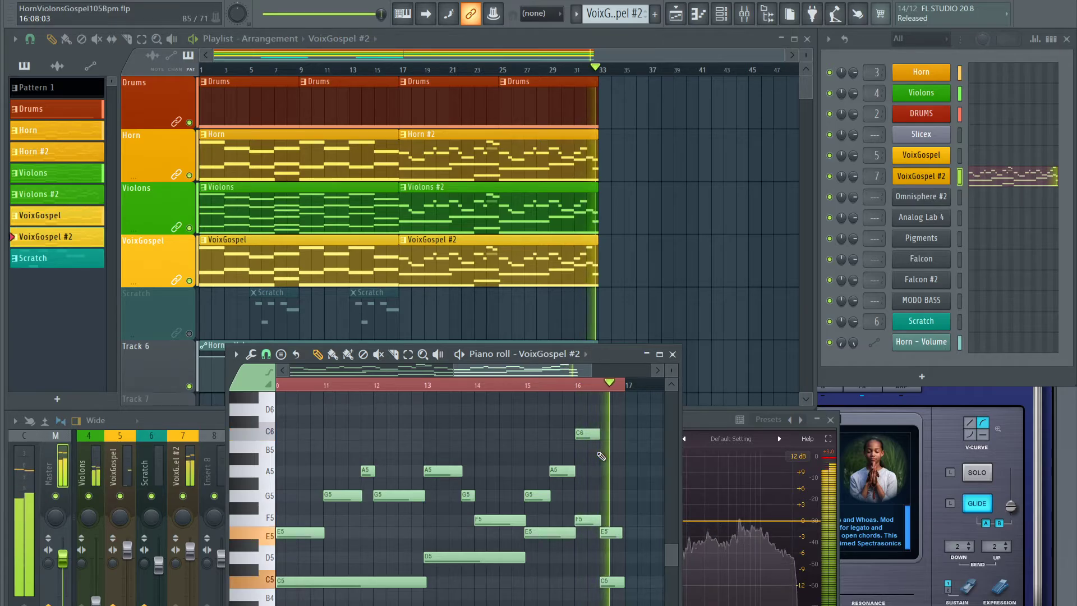
Lower the C6 note at the start of bar 16 to B5, then remove it and play back the ending
left_click_drag(592, 436, 594, 455)
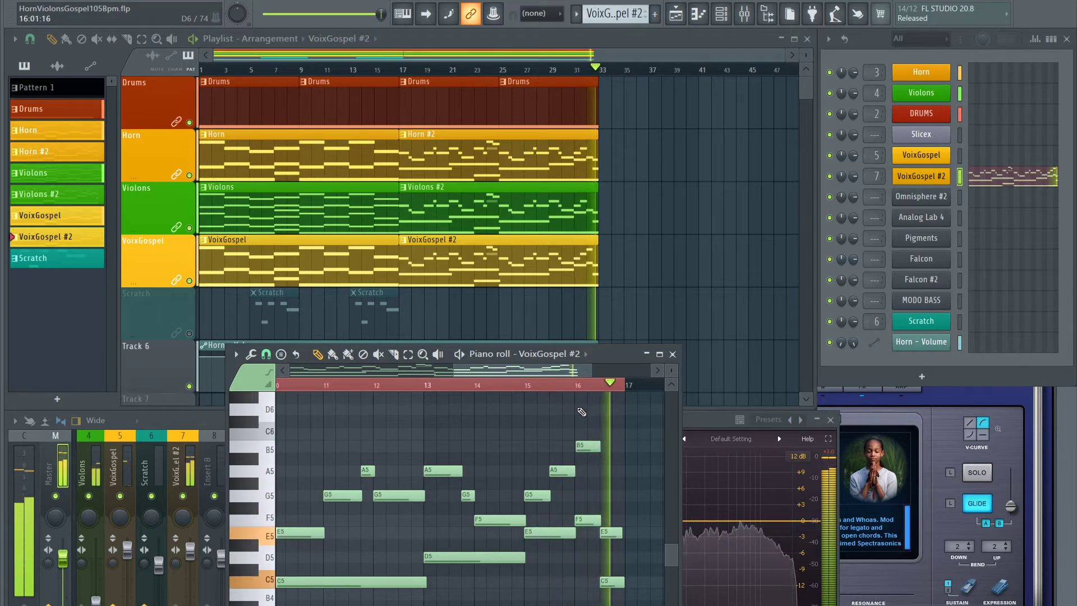
left_click_drag(586, 446, 584, 523)
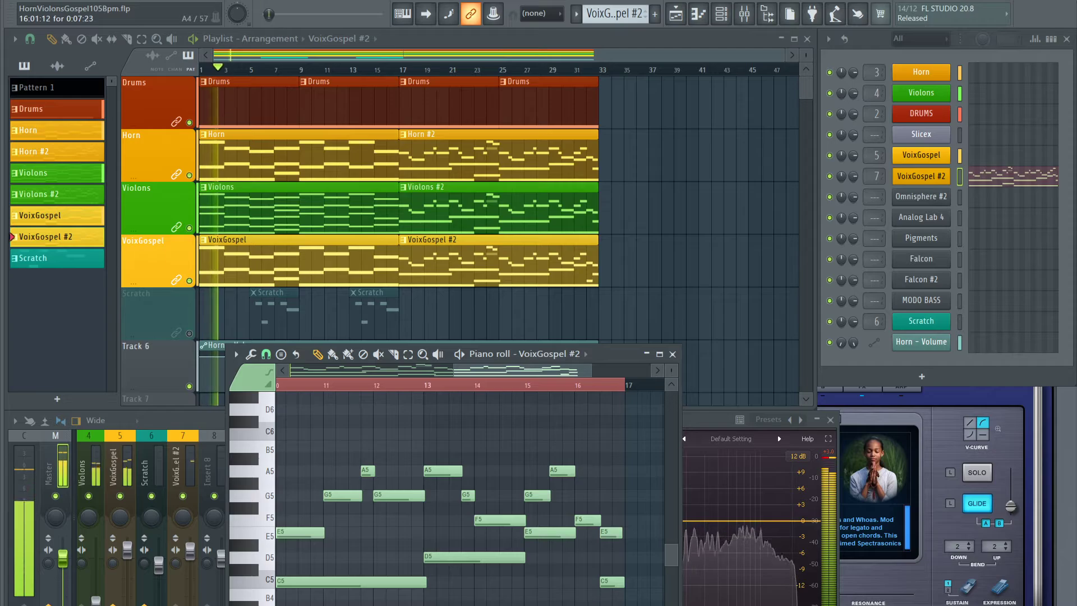
left_click(572, 385)
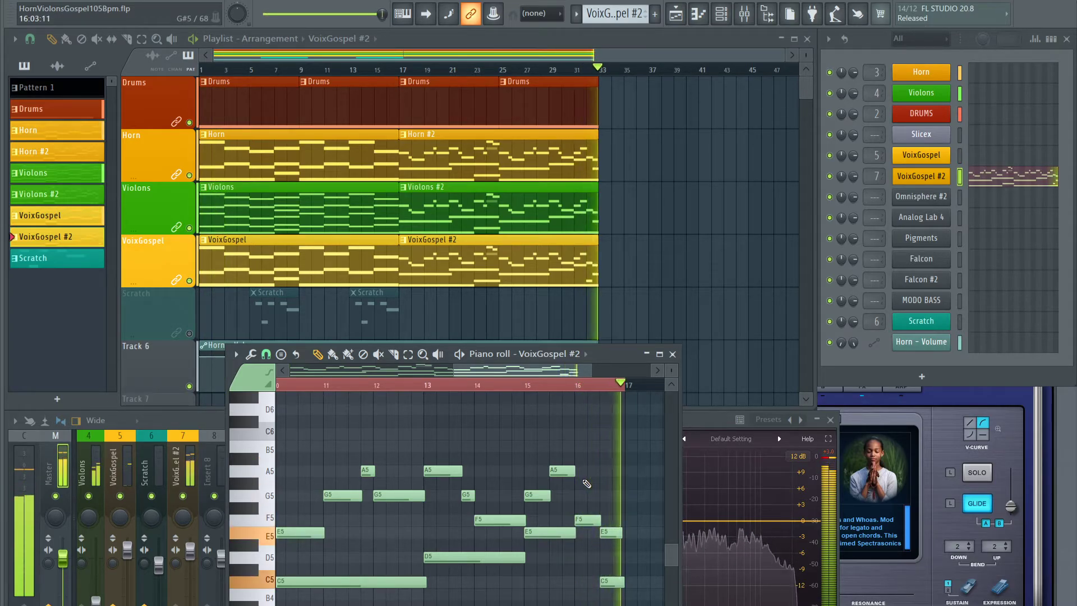
left_click(507, 391)
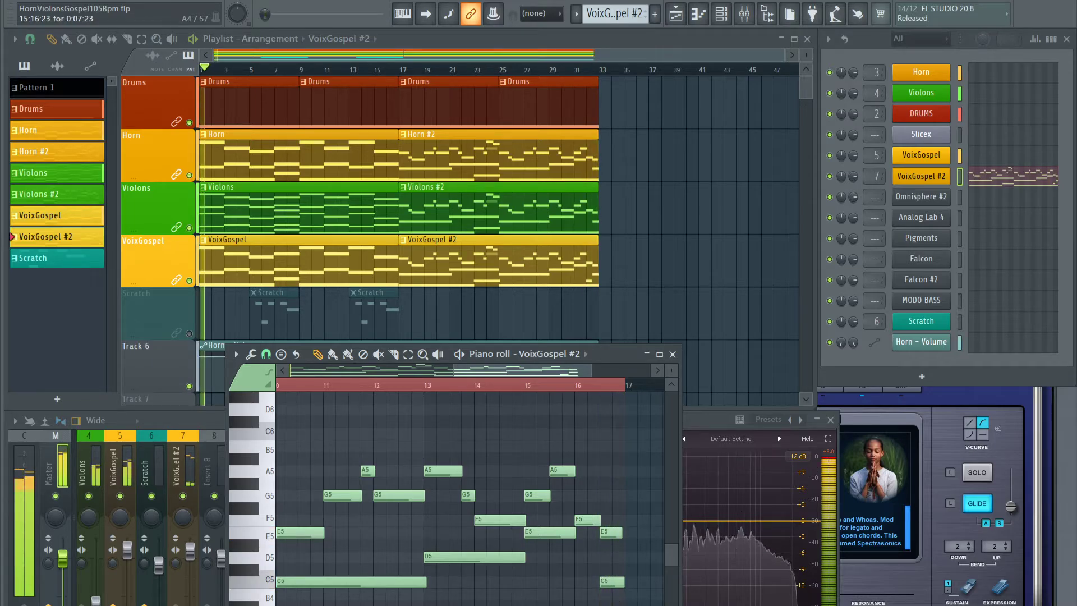
Try a short D5 note at the start of bar 16 and then D#5, playing back the ending before removing it
left_click_drag(582, 581, 582, 557)
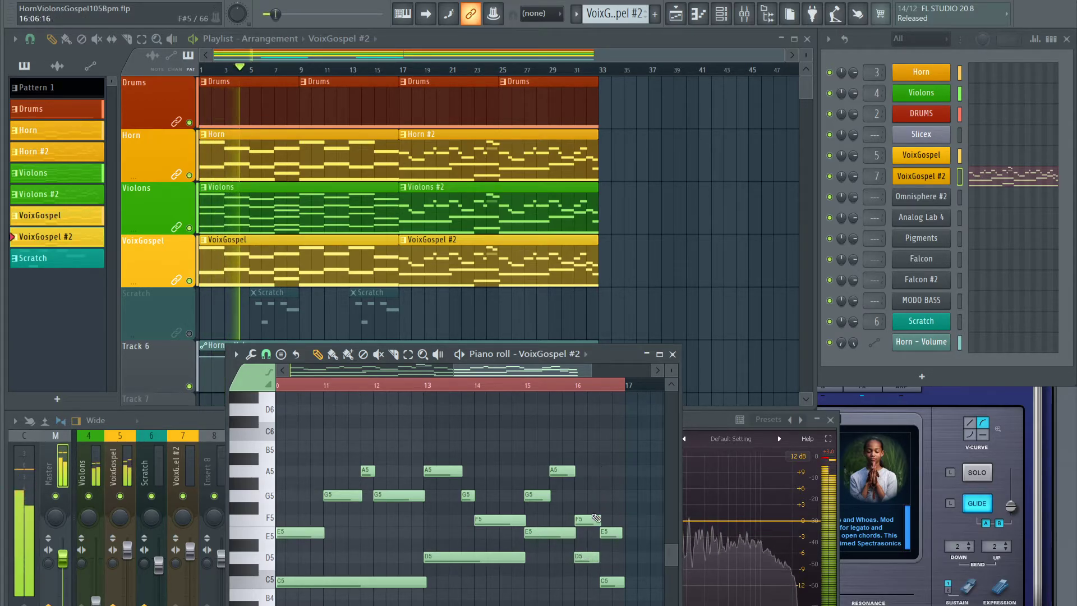
scroll(571, 465, "up", 2)
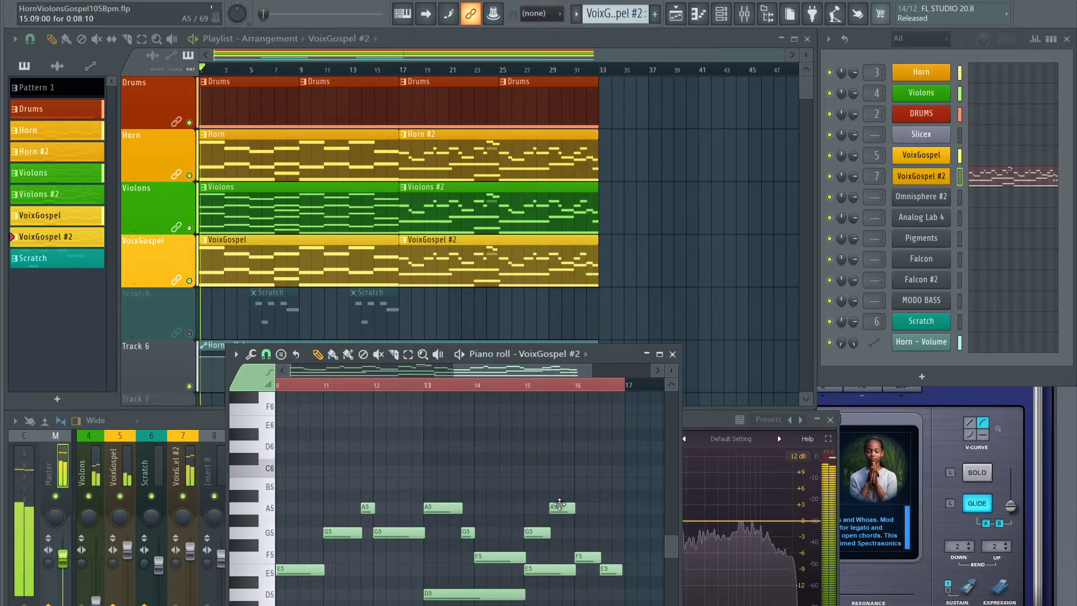
left_click_drag(588, 598, 588, 593)
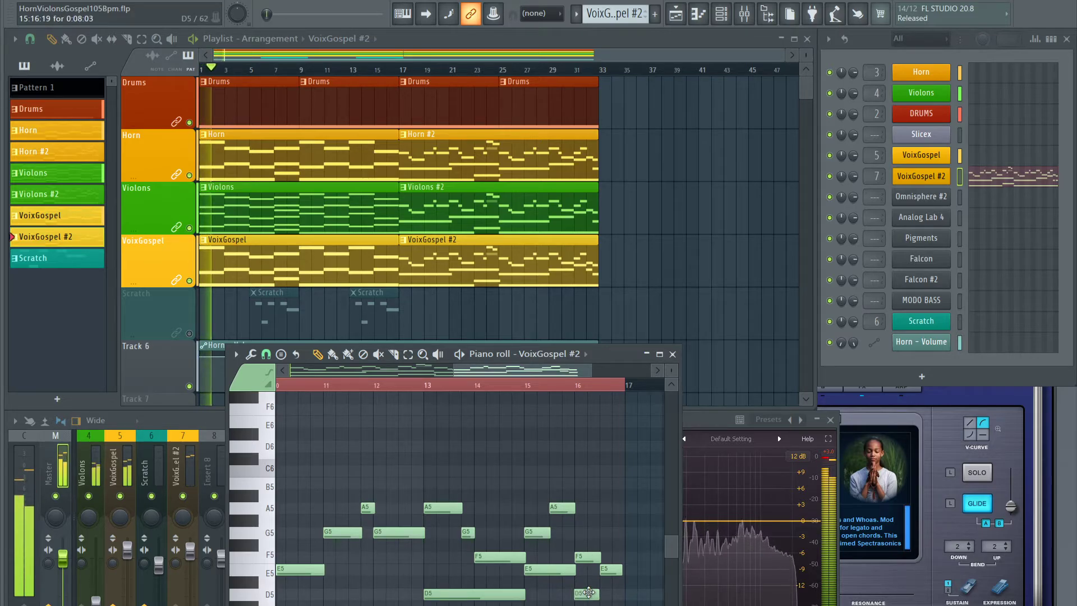
left_click(529, 391)
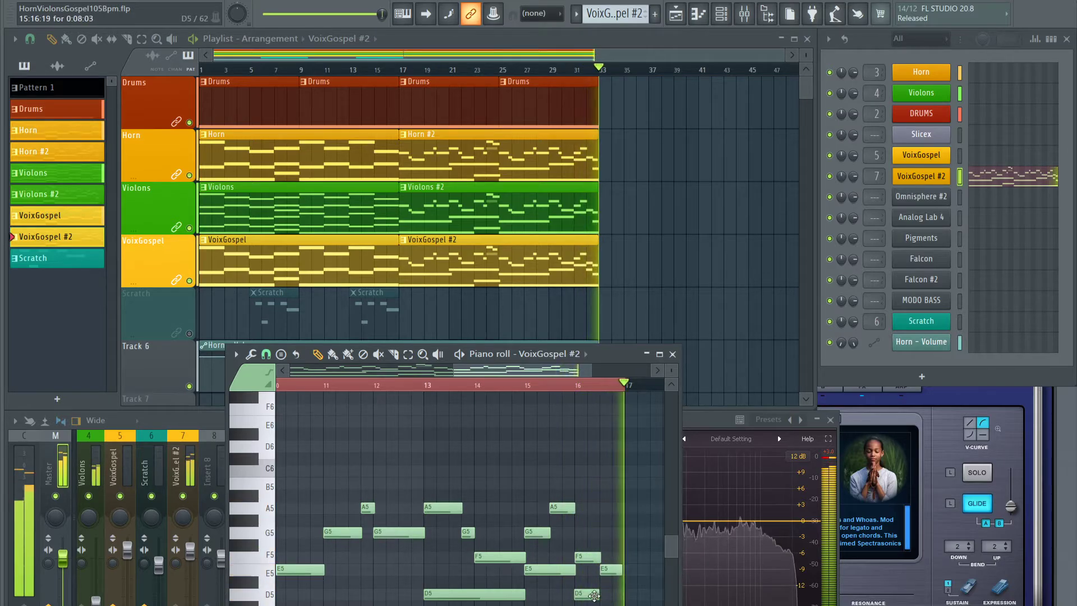
left_click_drag(588, 593, 588, 579)
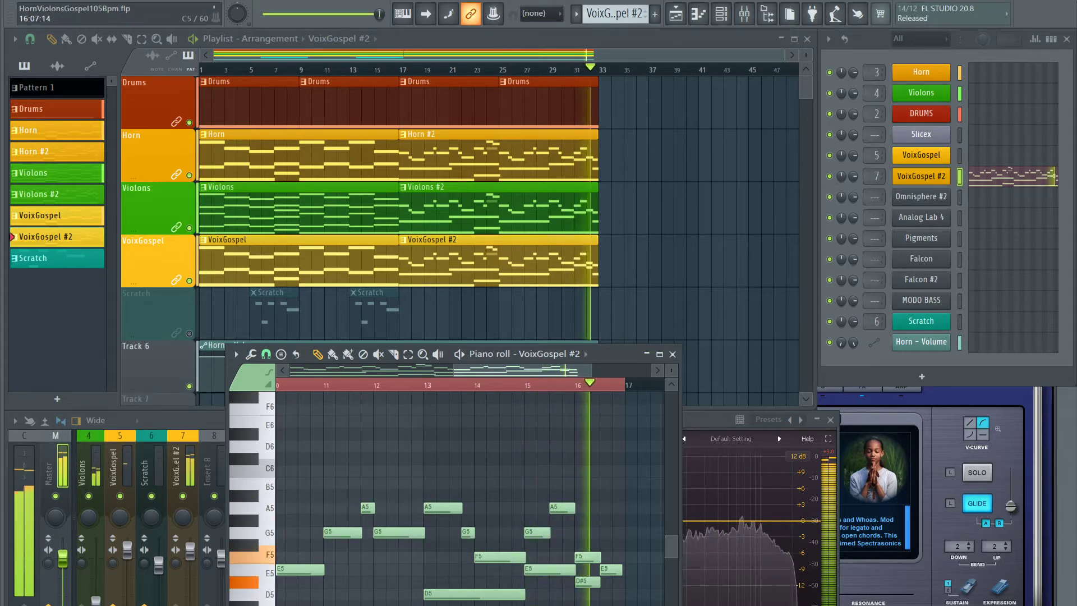
left_click_drag(588, 580, 588, 602)
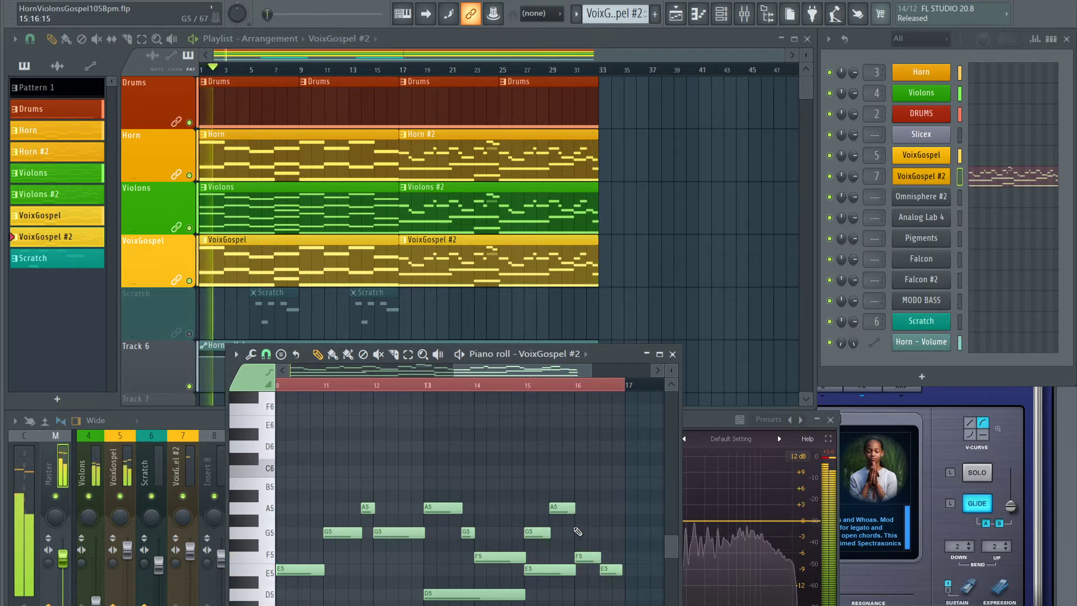
Try a short E6 note at bar 16, raise it to F6, then delete it and play back the ending
left_click(583, 422)
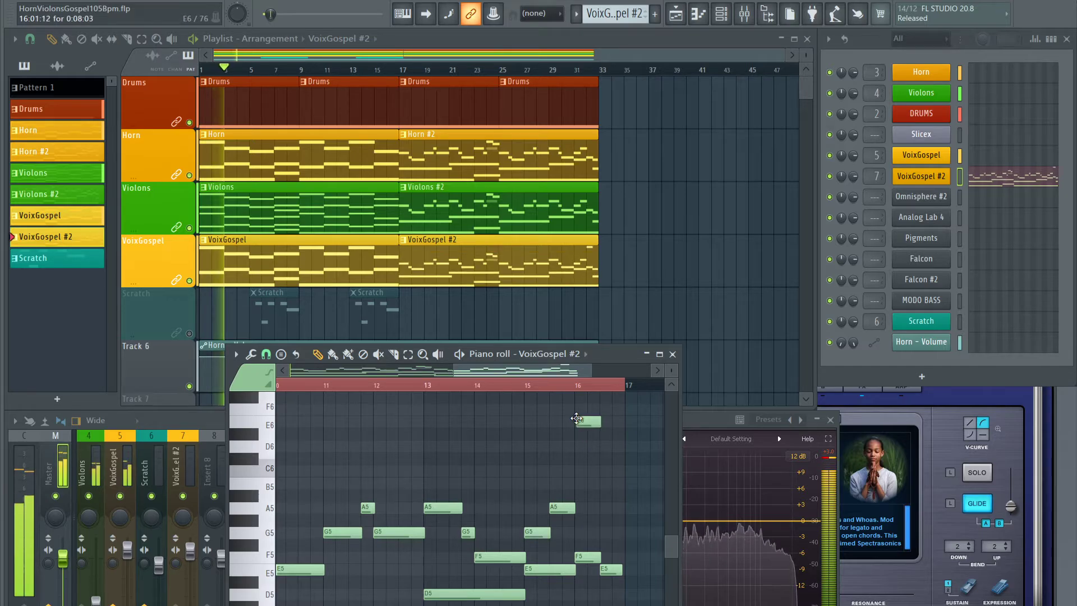
left_click_drag(584, 418, 584, 405)
left_click(530, 386)
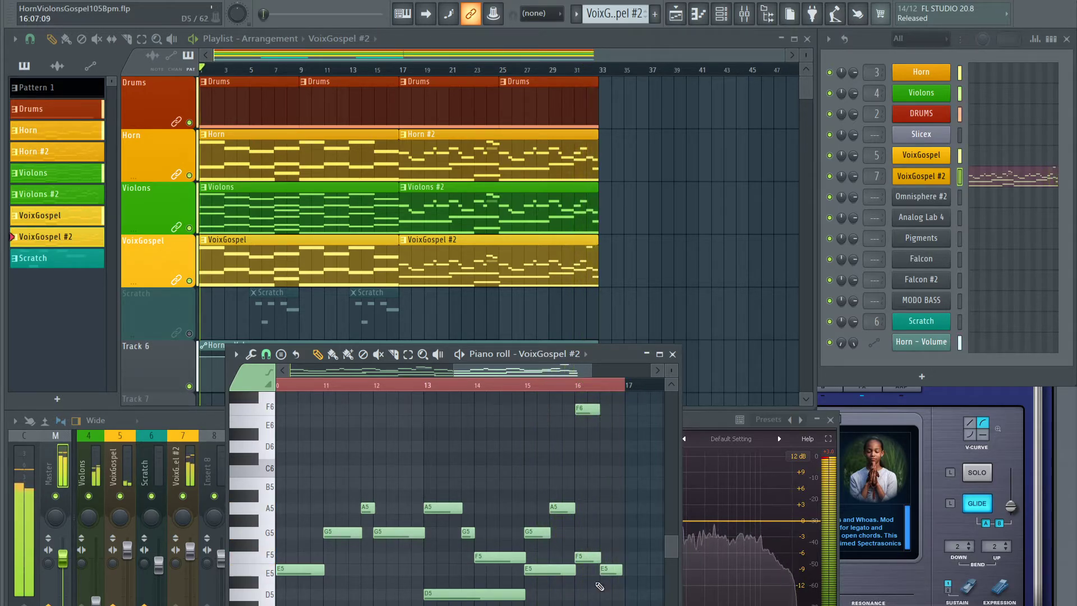
right_click(584, 408)
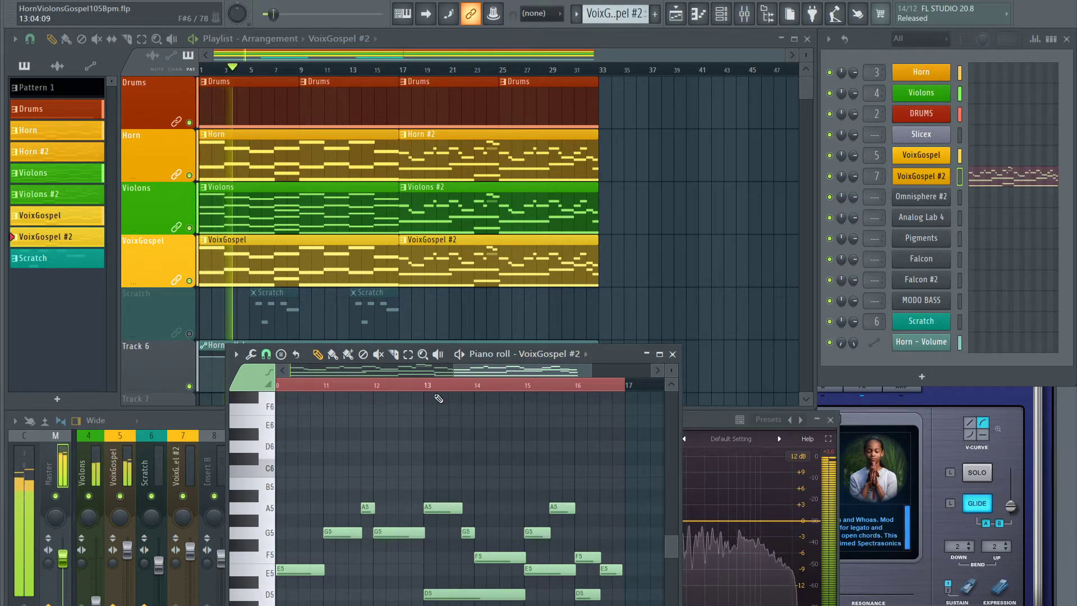
left_click(530, 391)
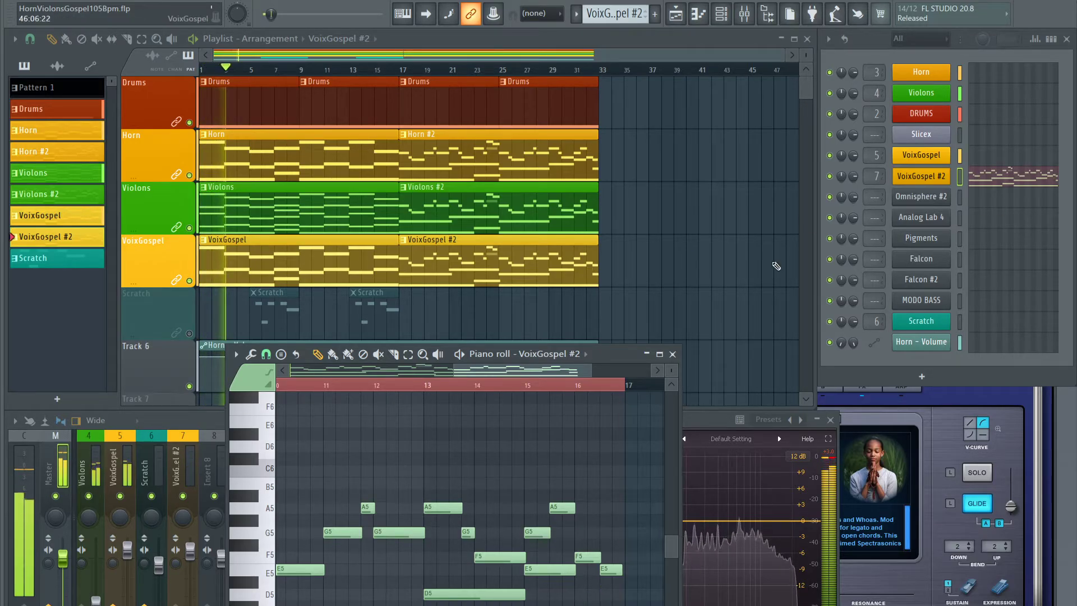
Close the piano roll, reduce the playlist's window and track heights, and move the mixer and FabFilter Pro-Q 2 windows up beneath it
left_click(673, 354)
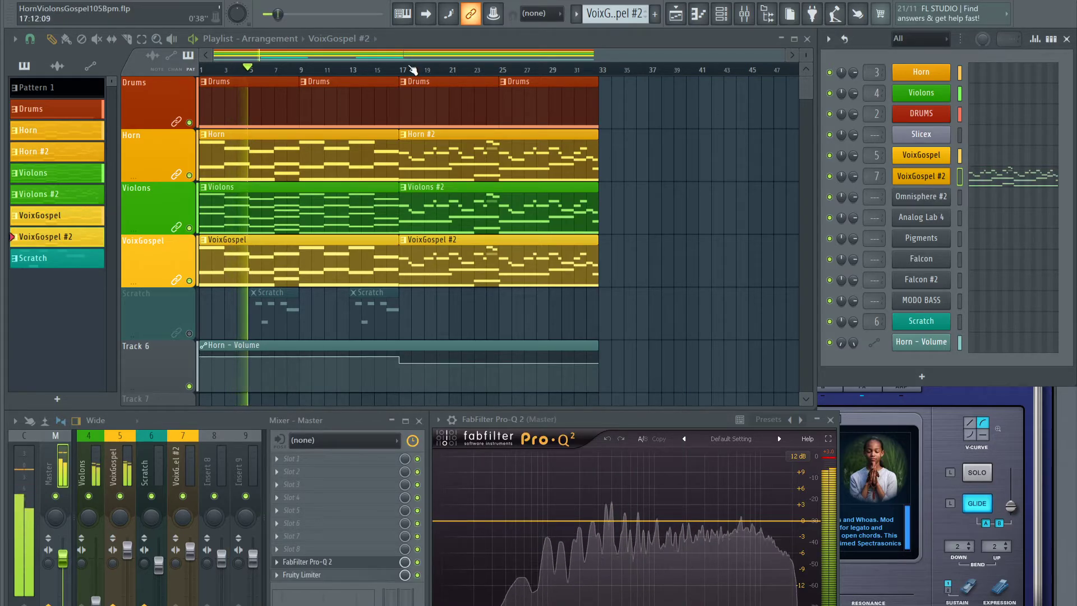
key("space")
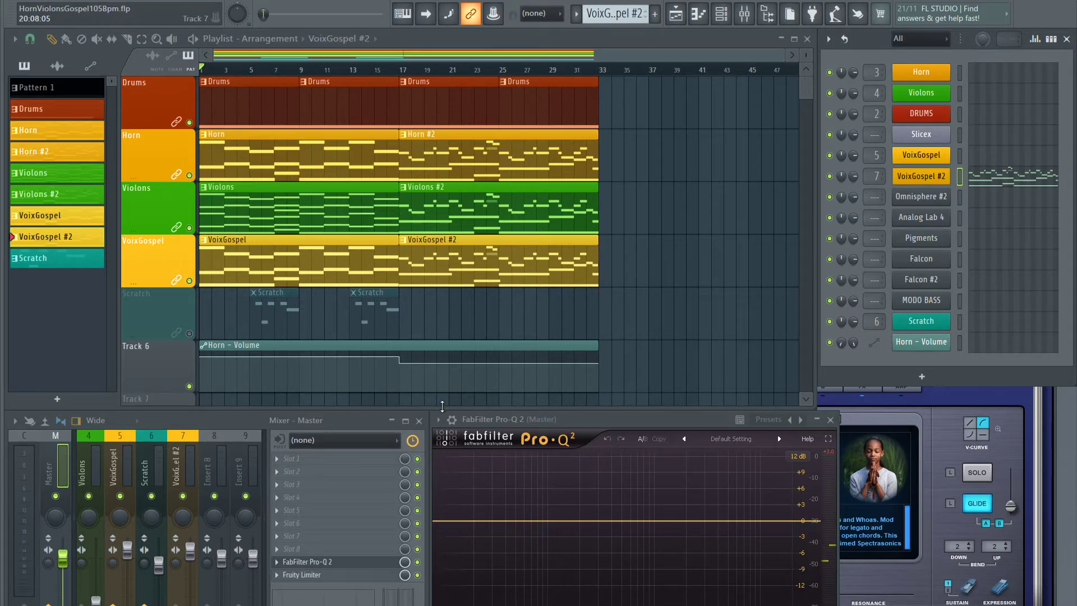
left_click_drag(442, 407, 443, 373)
left_click_drag(555, 419, 557, 386)
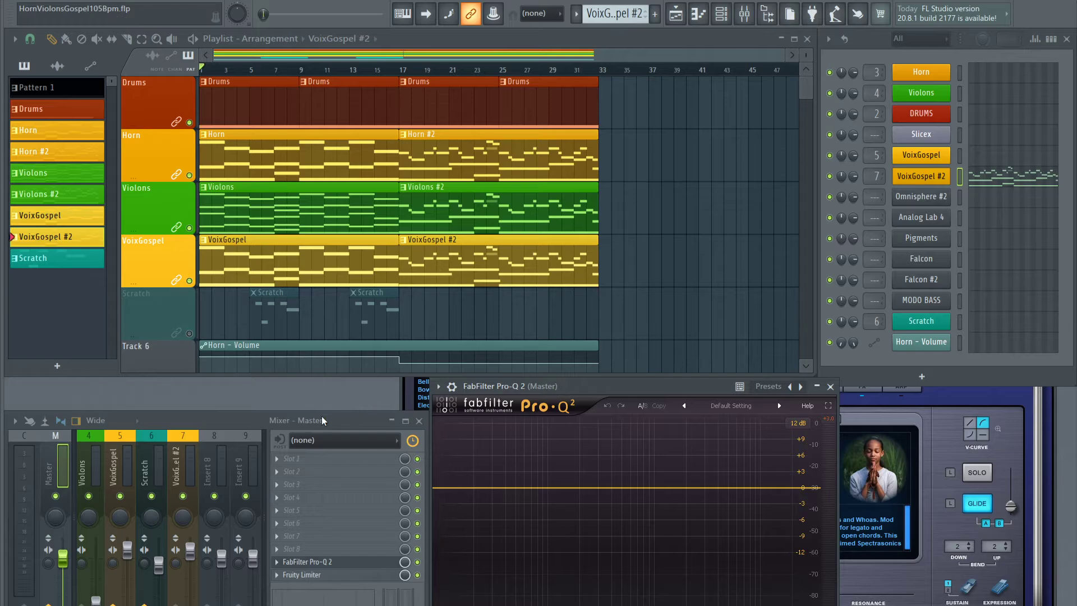
left_click_drag(317, 413, 322, 382)
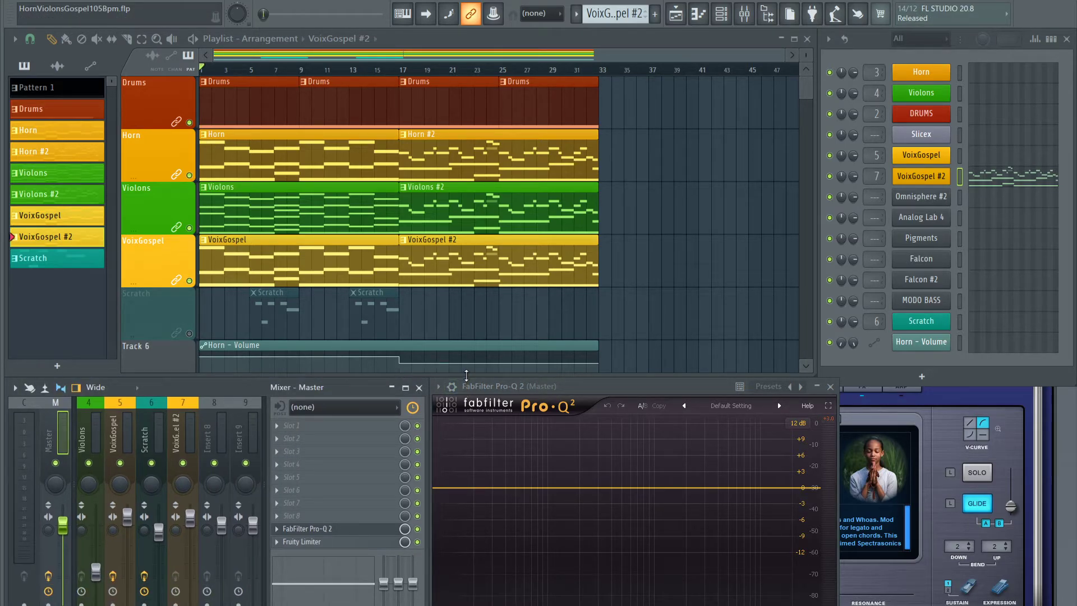
left_click_drag(466, 376, 459, 368)
left_click_drag(360, 388, 360, 375)
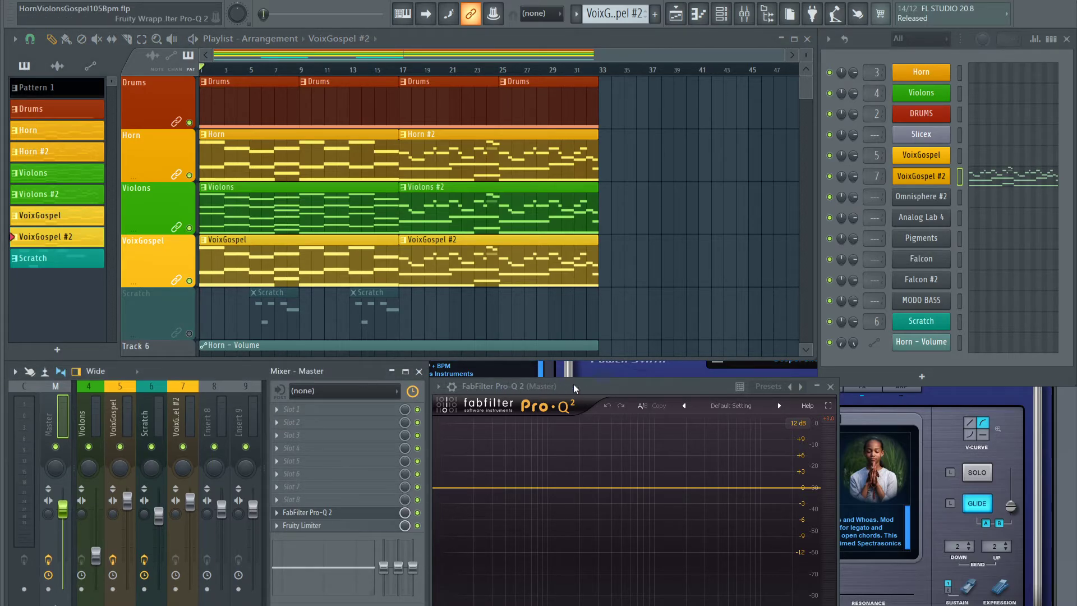
left_click_drag(573, 385, 596, 366)
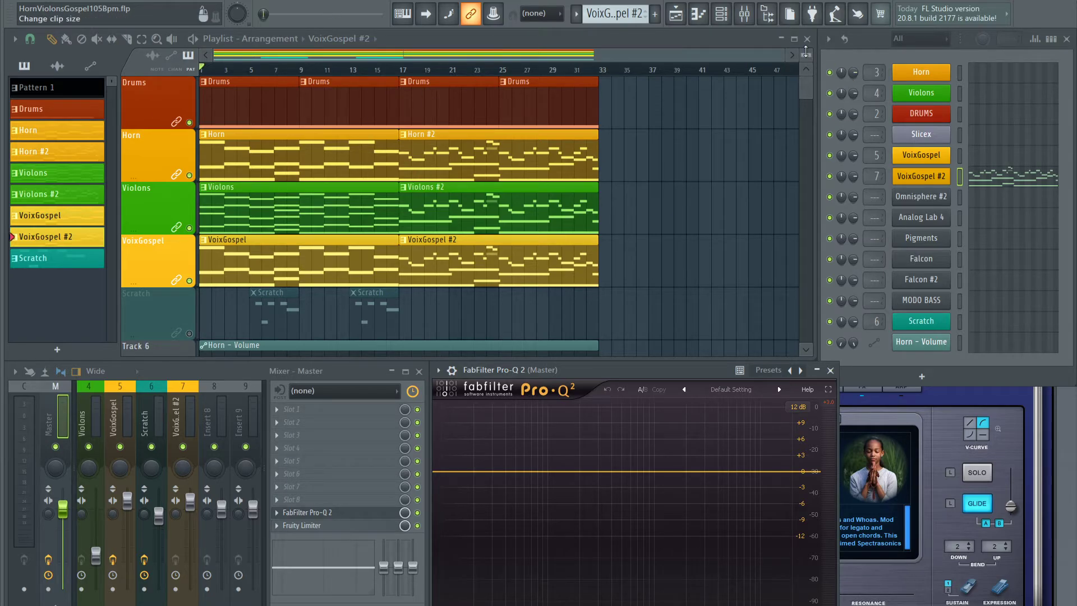
left_click_drag(805, 51, 805, 35)
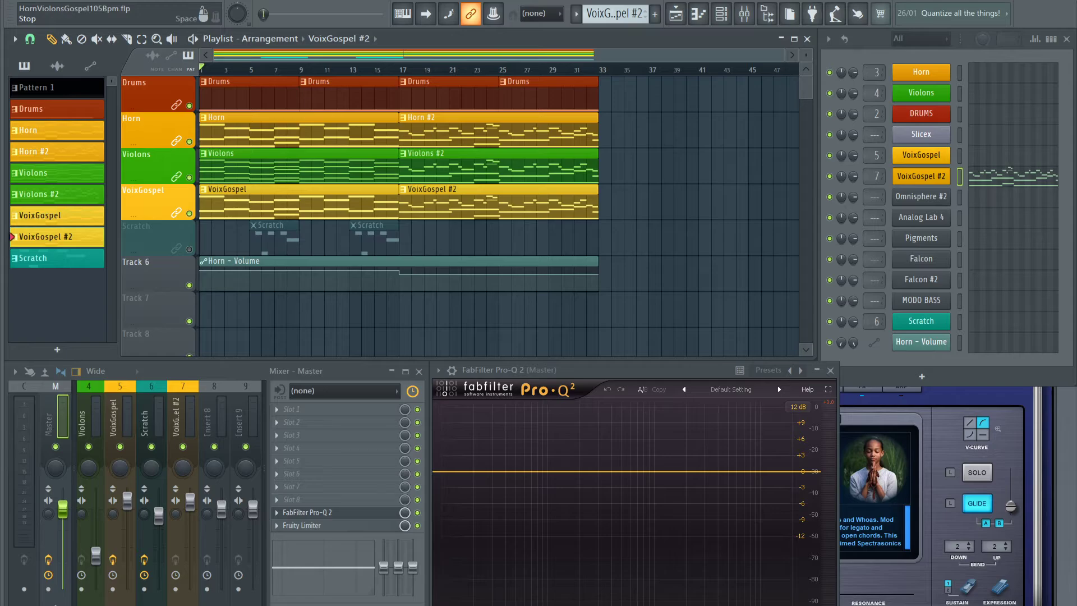
Open the Scratch channel's Falcon instrument during song playback and load Funky Brass One 105 from the Funky Brass 1-A# folder
left_click(302, 1)
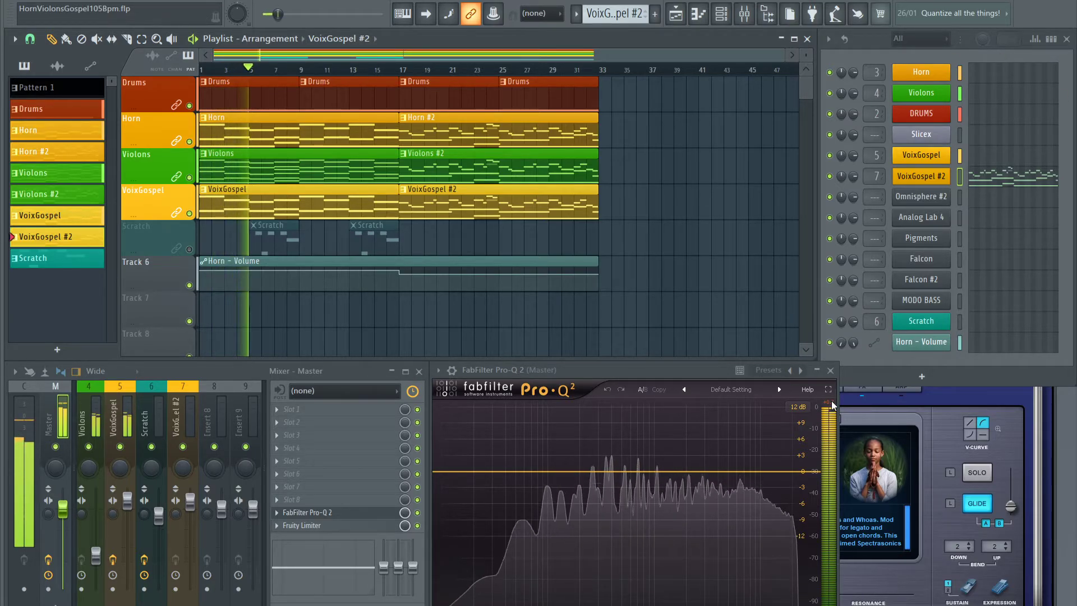
left_click(934, 324)
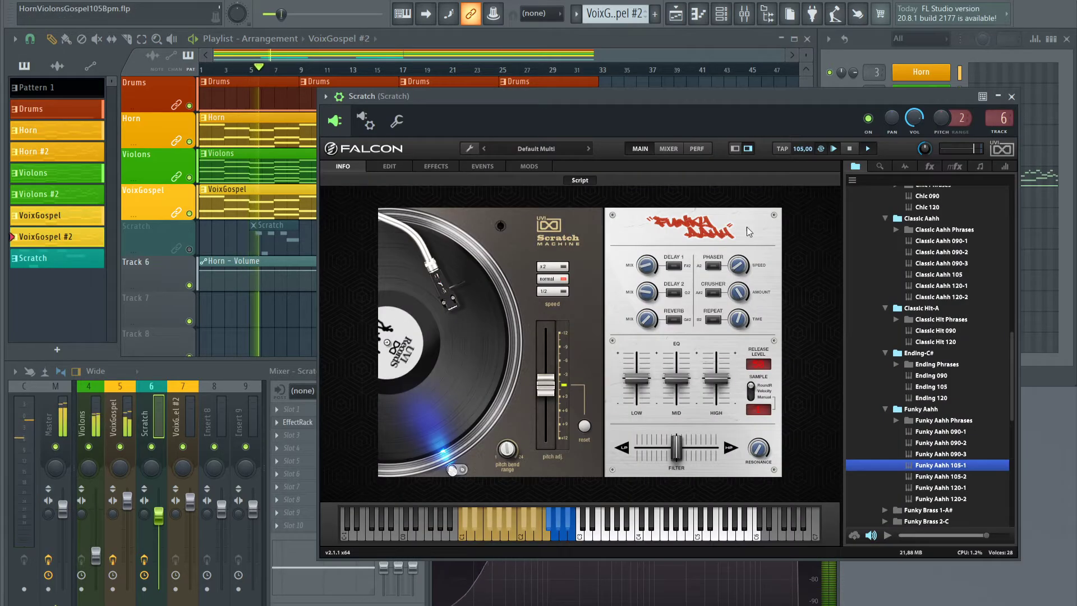
left_click_drag(692, 96, 695, 207)
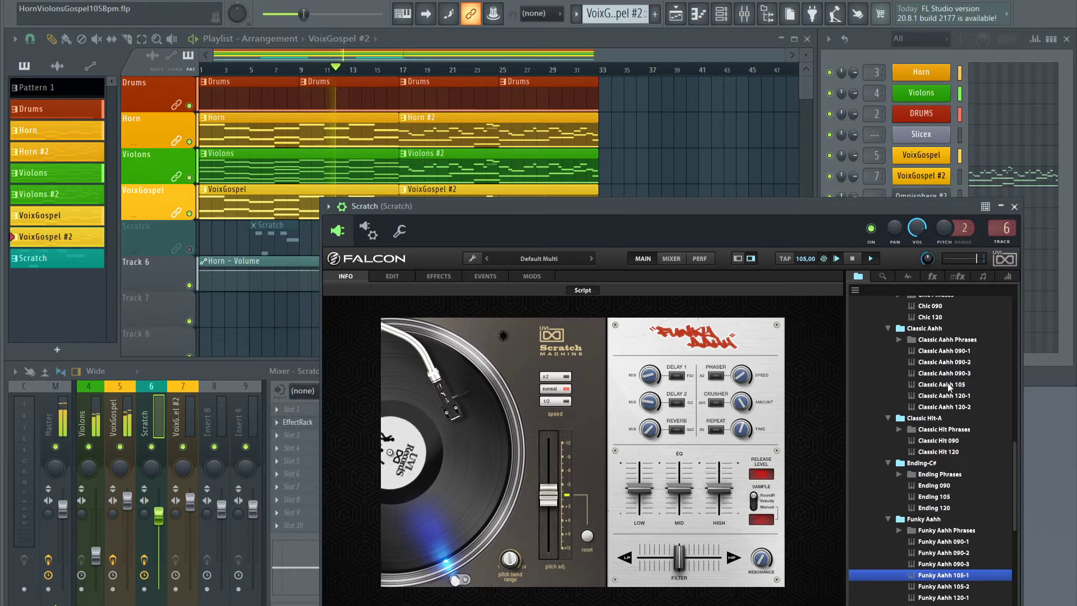
scroll(947, 382, "up", 3)
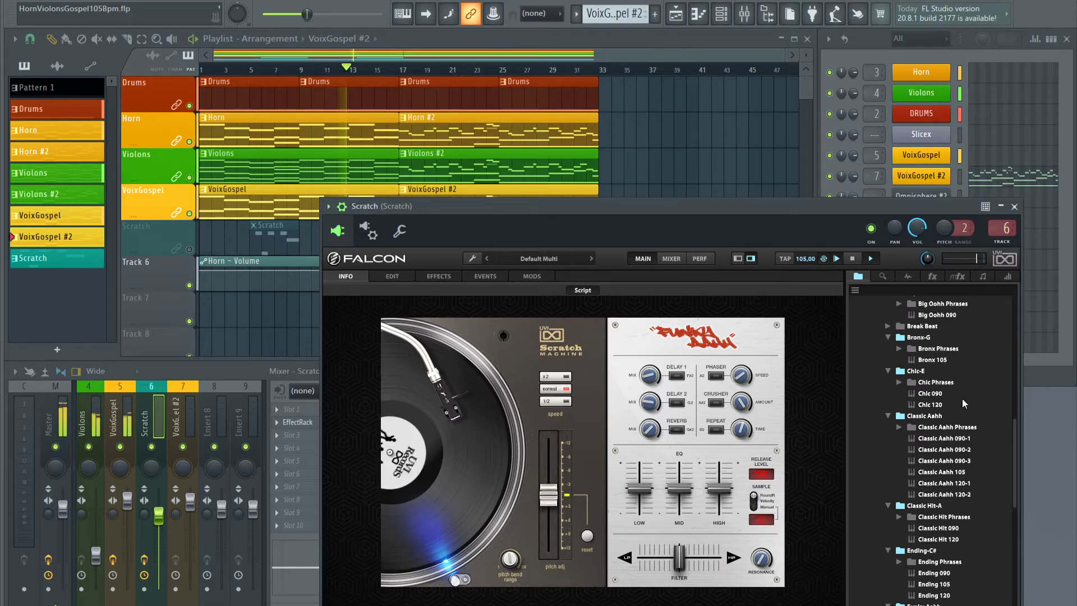
scroll(959, 398, "up", 2)
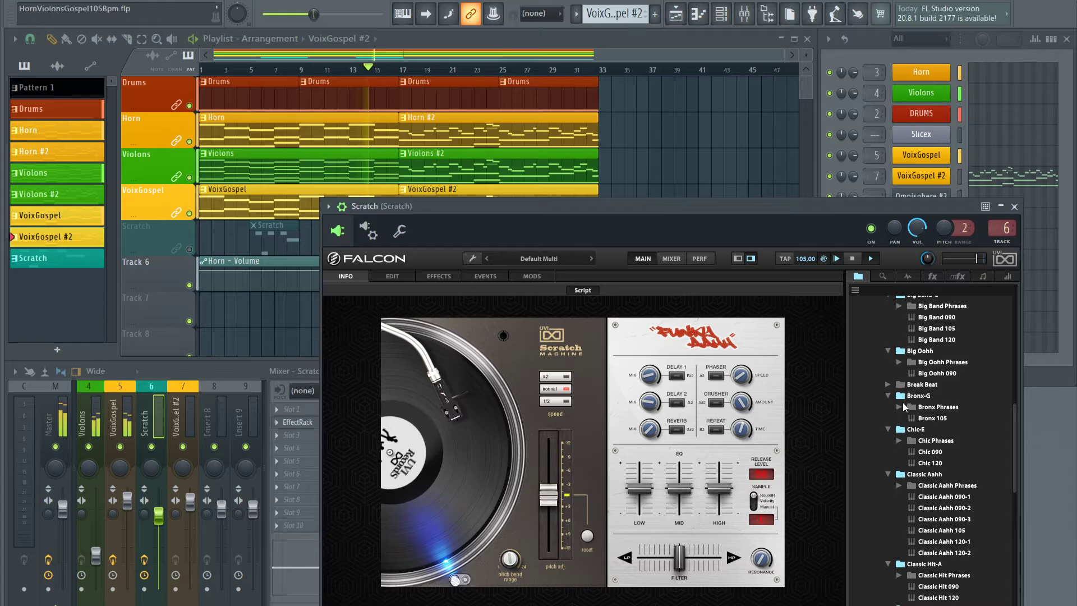
scroll(906, 405, "down", 10)
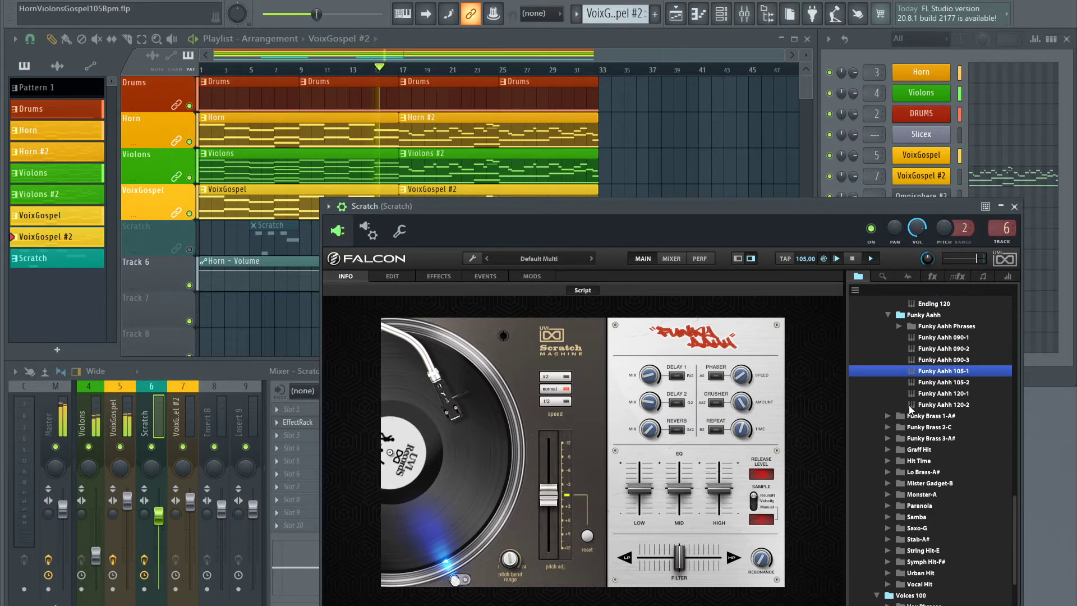
scroll(903, 421, "up", 1)
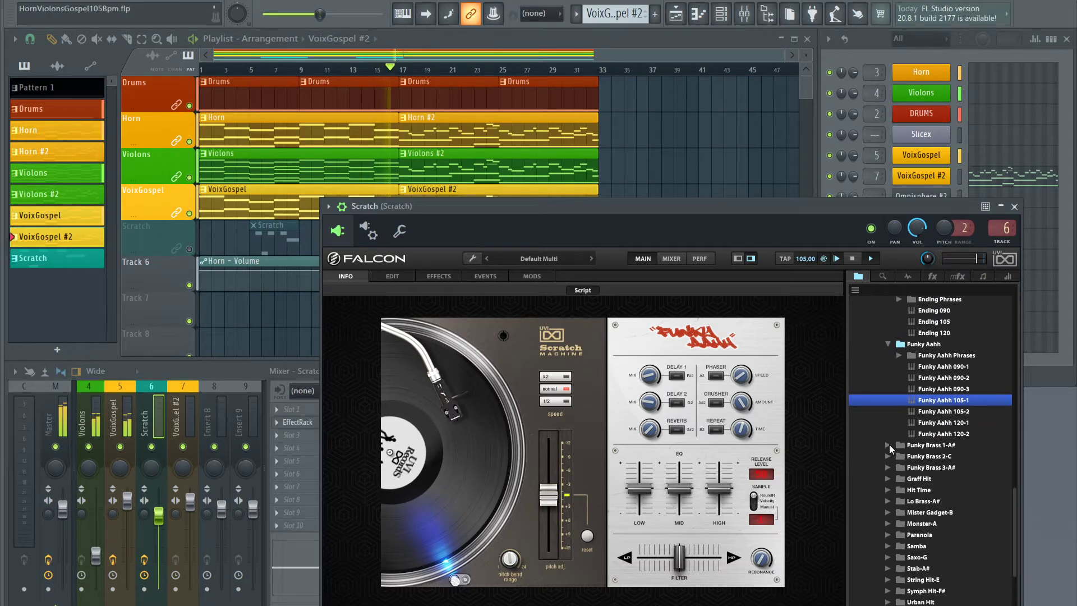
left_click(888, 445)
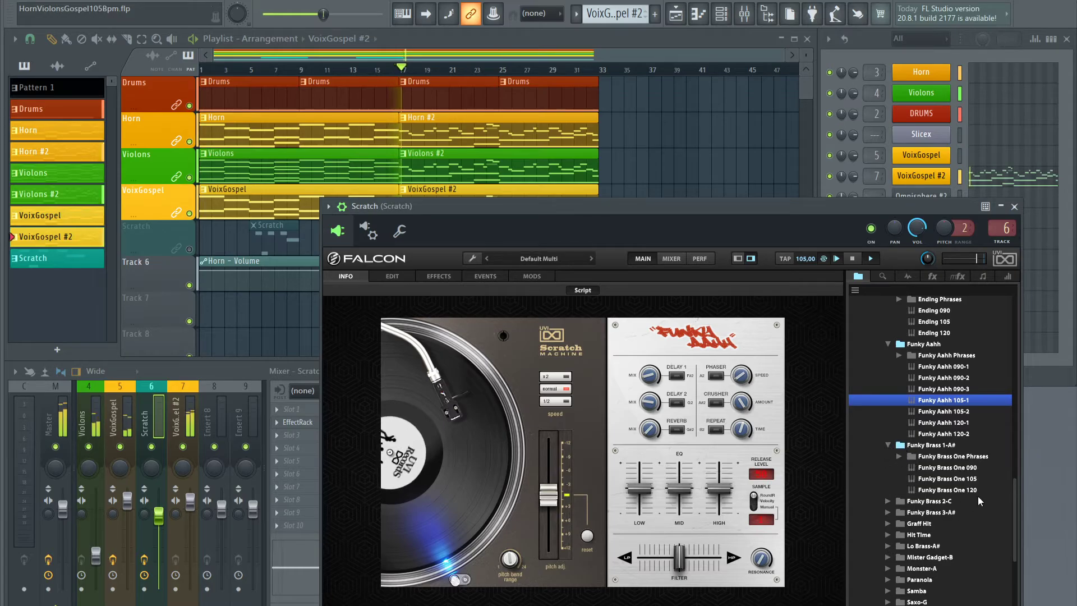
double_click(944, 479)
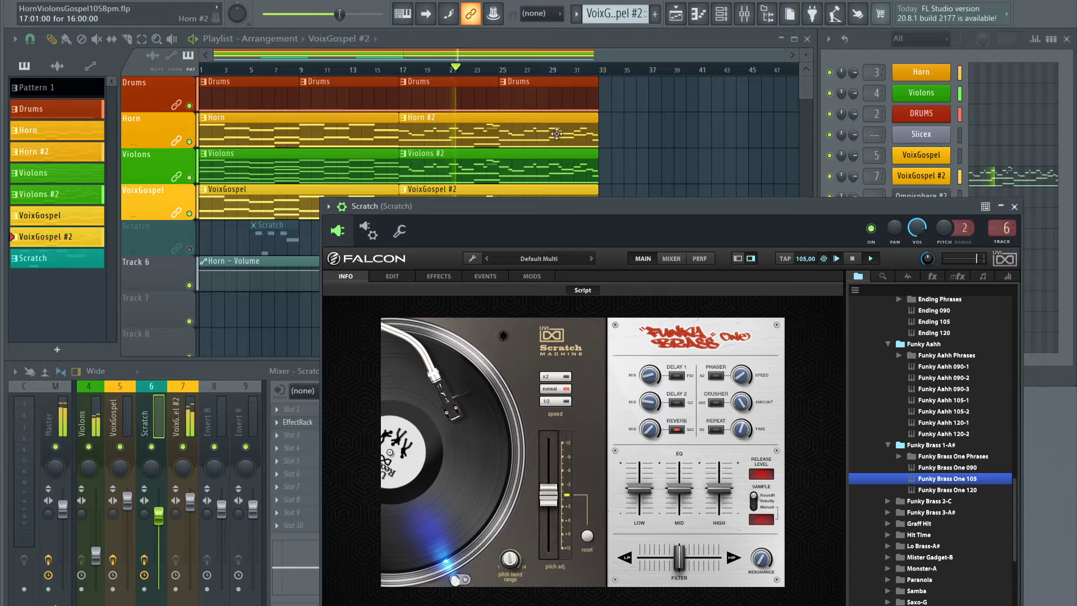
left_click_drag(752, 208, 656, 23)
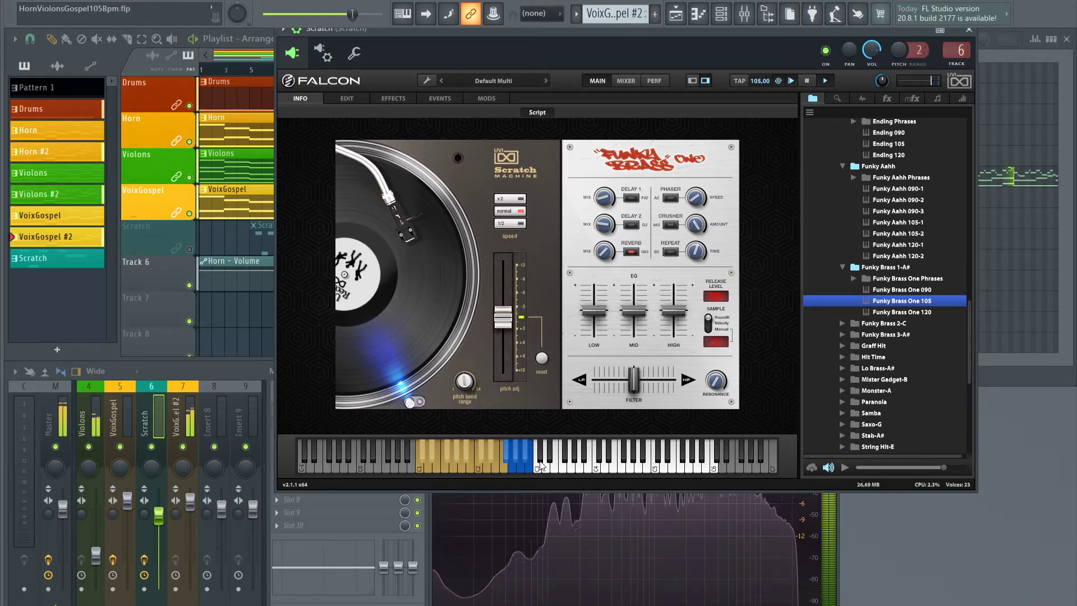
left_click_drag(614, 33, 654, 184)
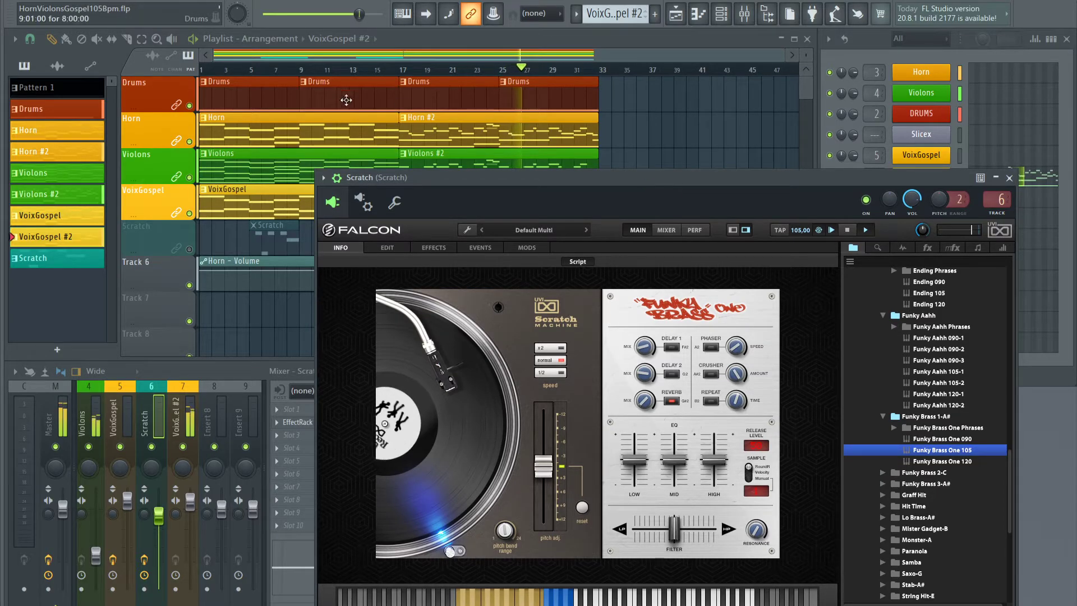
Select bars 1 to 16 as the playback loop, then unmute the Scratch track and open its pattern in the piano roll
left_click_drag(406, 70, 203, 70)
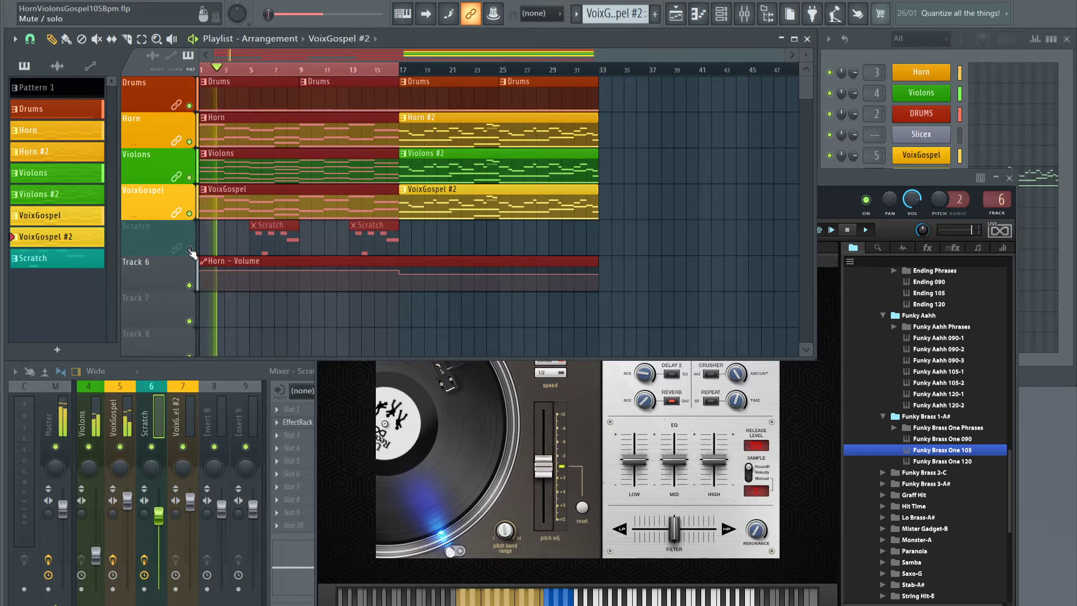
left_click(189, 249)
double_click(280, 241)
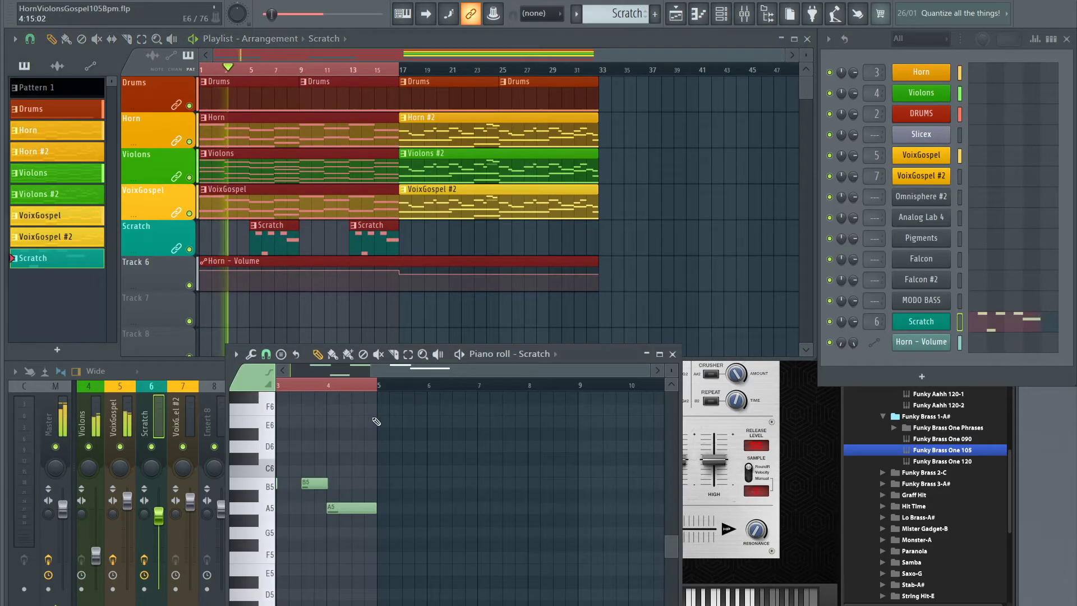
left_click_drag(408, 368, 327, 367)
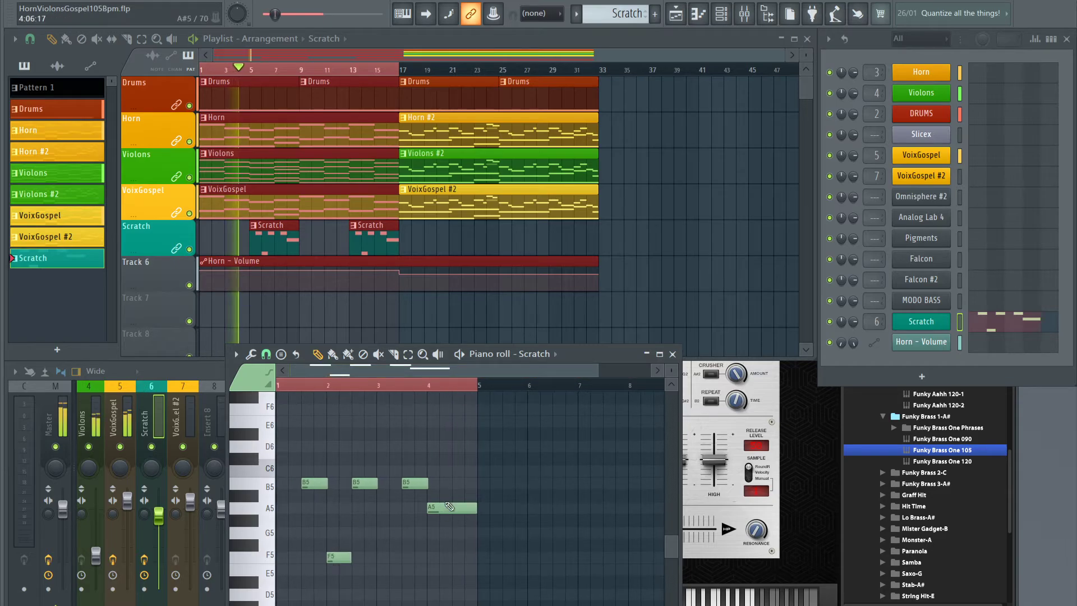
Delete all the notes from the Scratch pattern, stop playback, and audition the F5 key
right_click(449, 507)
right_click(415, 483)
right_click(364, 483)
right_click(315, 483)
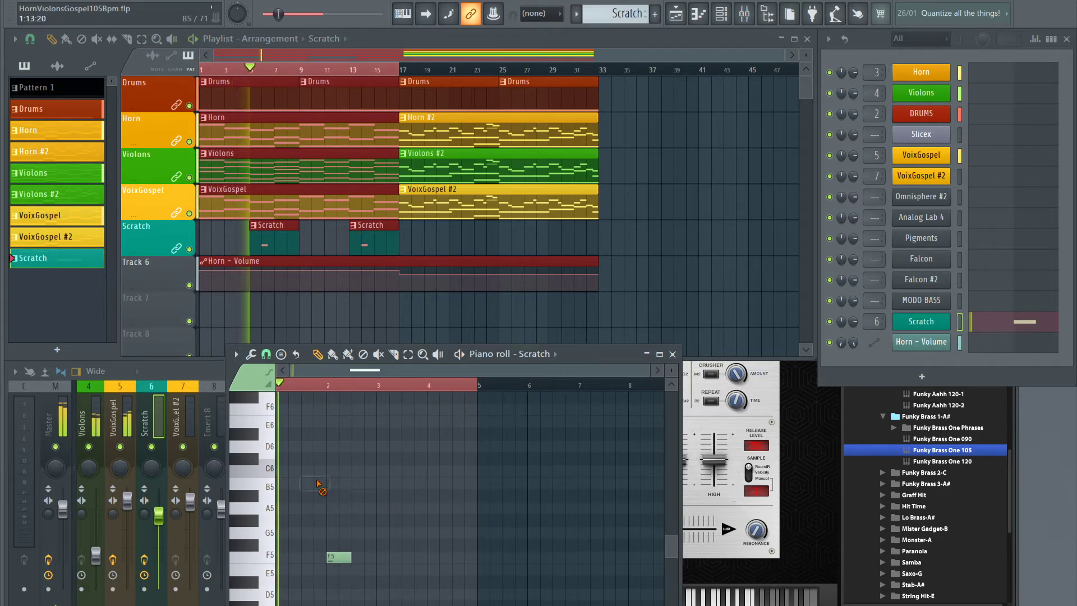
right_click(339, 556)
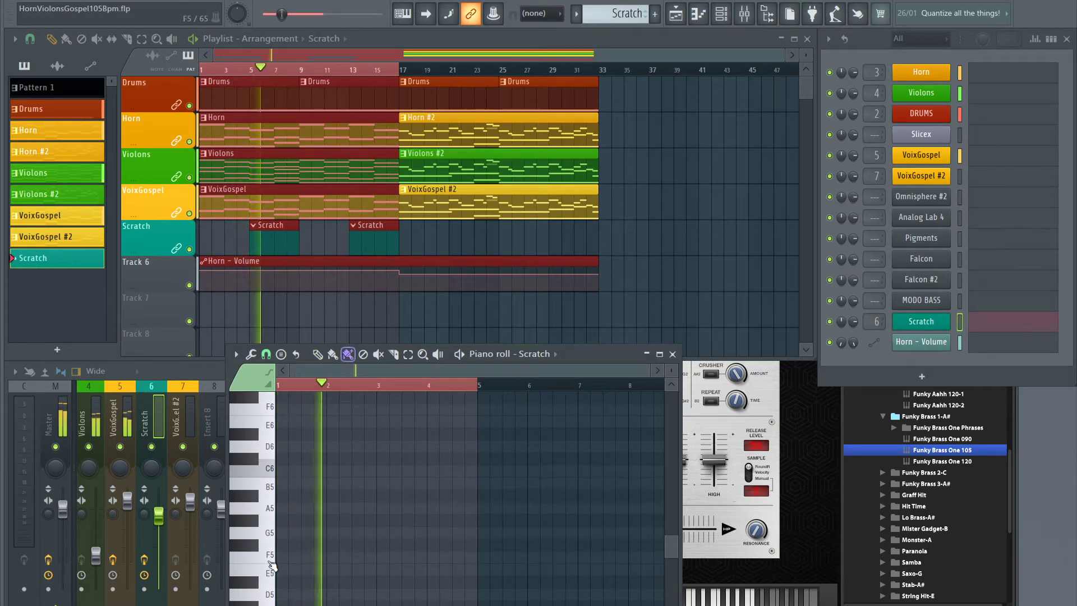
key("space")
left_click(272, 559)
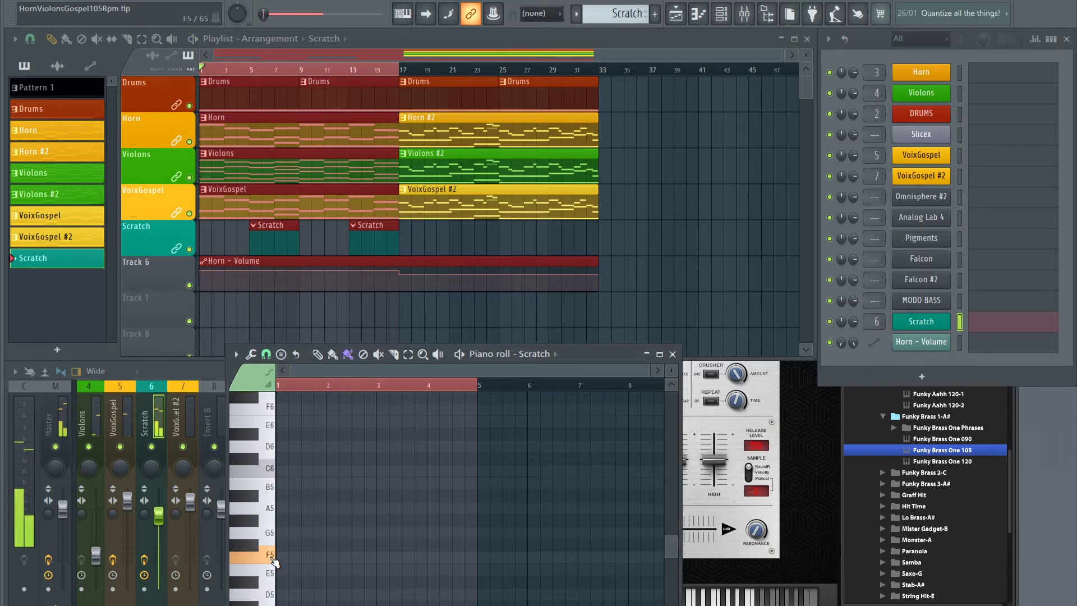
View the Scratch channel's level, arpeggiator and root note settings, and close the instrument window
left_click(921, 321)
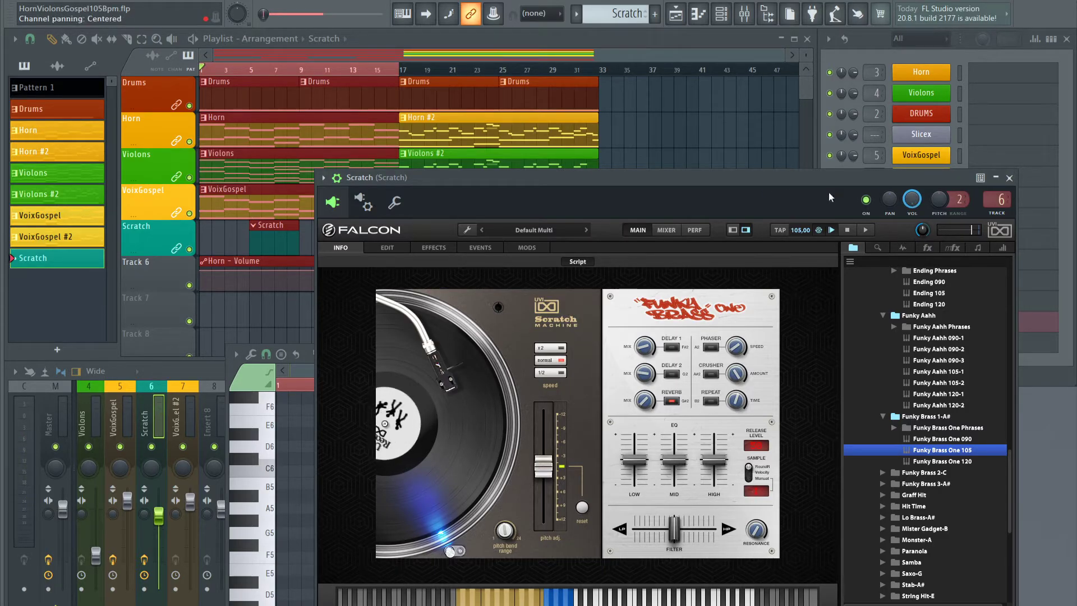
left_click(396, 204)
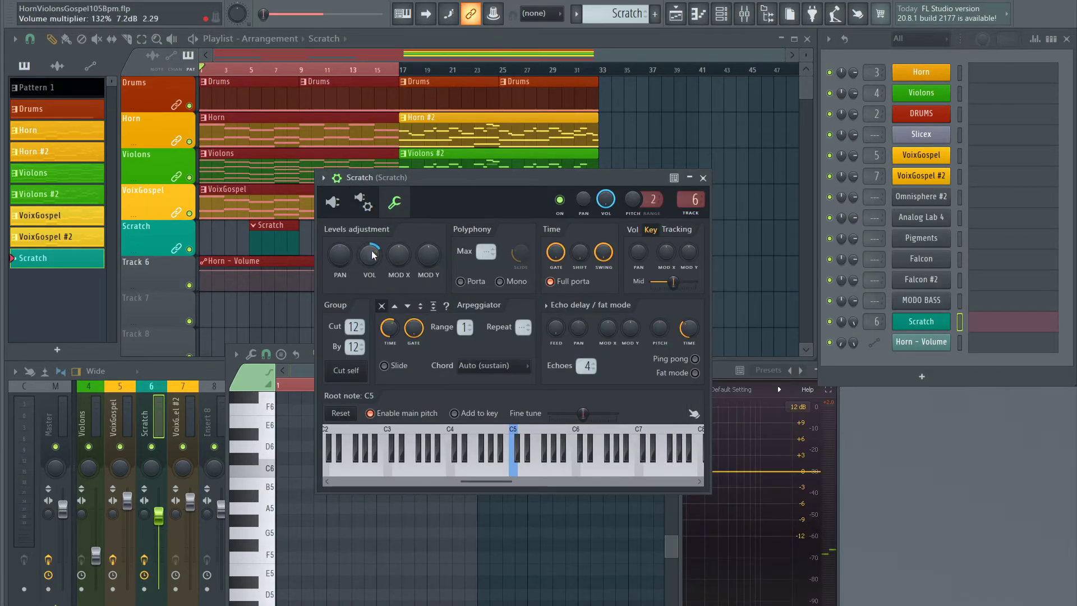
left_click(702, 179)
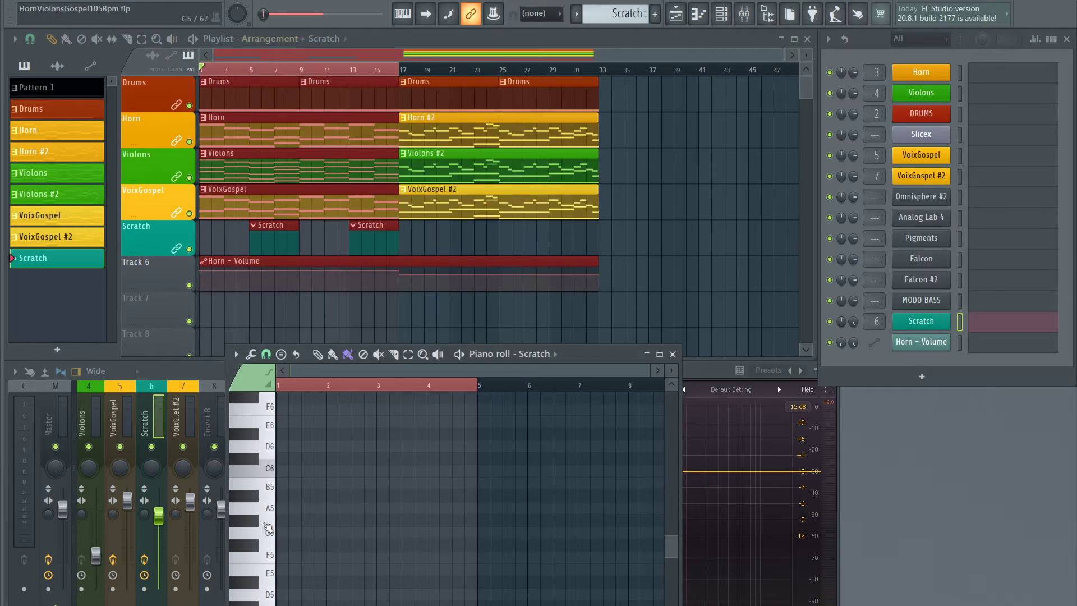
Move the Scratch piano roll up over the playlist and collapse its velocity lane to show more note rows
double_click(596, 356)
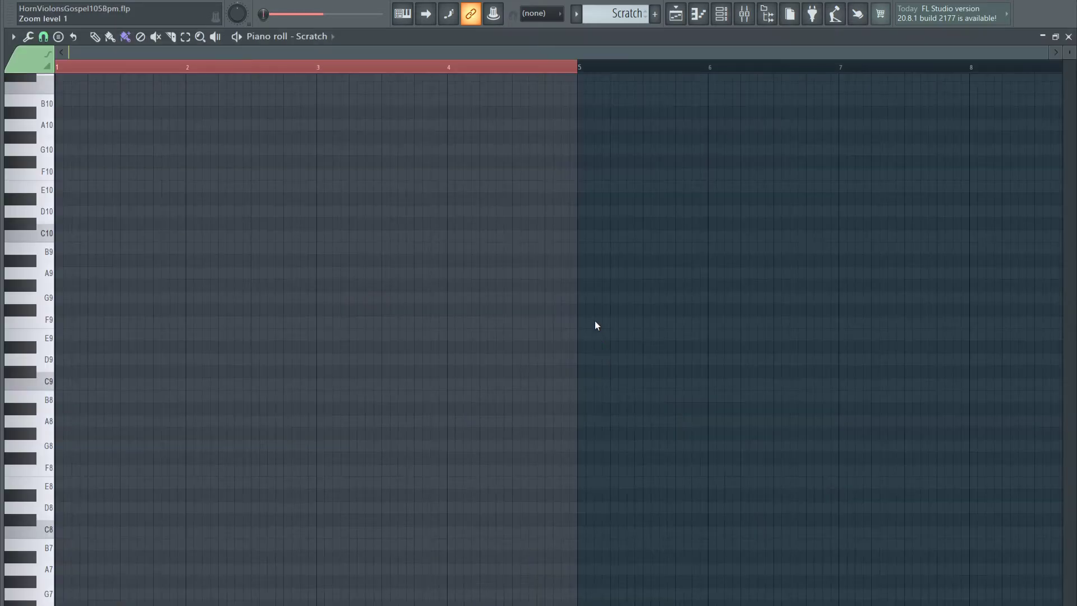
double_click(920, 38)
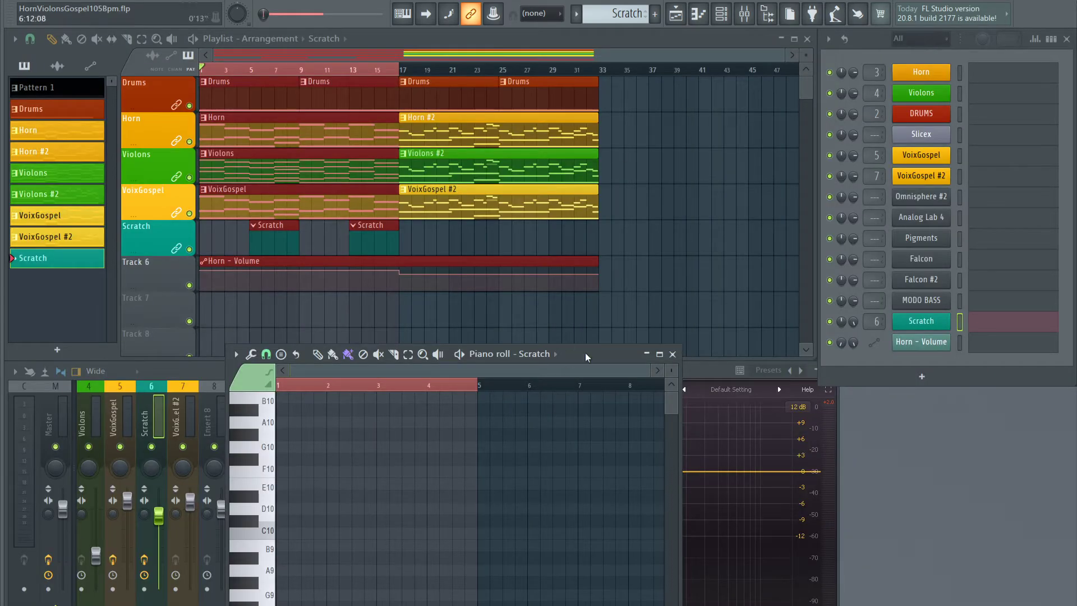
left_click_drag(604, 350, 666, 147)
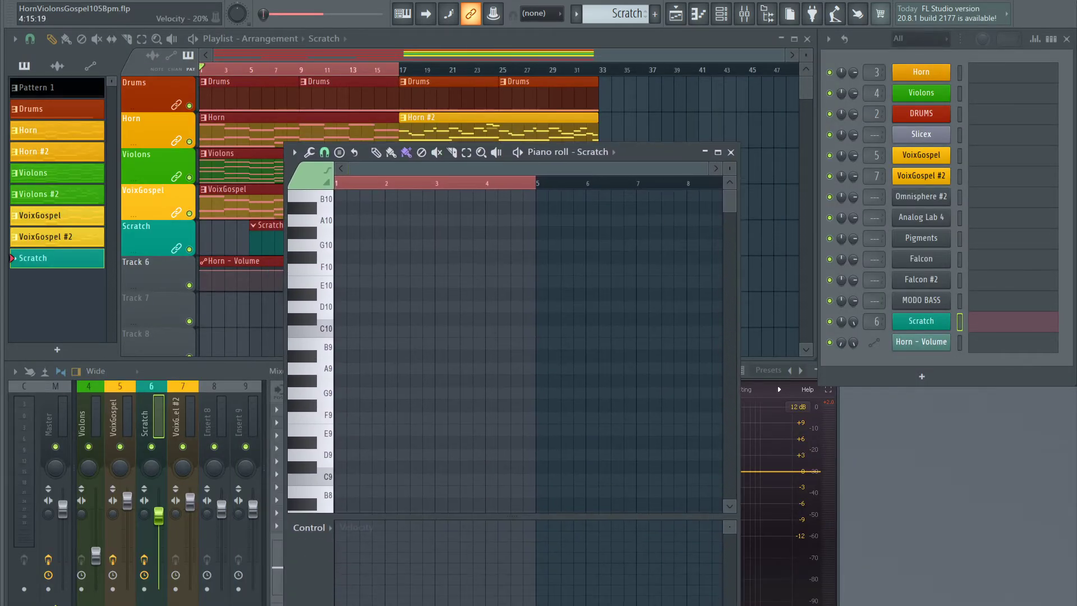
left_click_drag(508, 520, 509, 605)
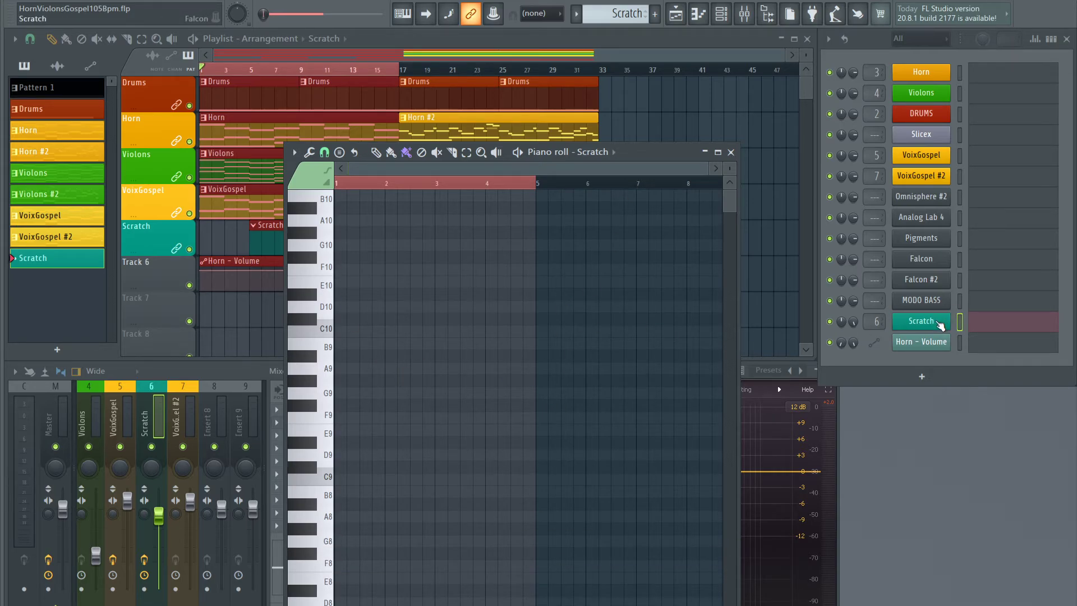
Open the Scratch channel's Falcon interface, raise its window, and place the piano roll beside it so Falcon's keyboard stays visible
left_click(938, 322)
left_click(363, 201)
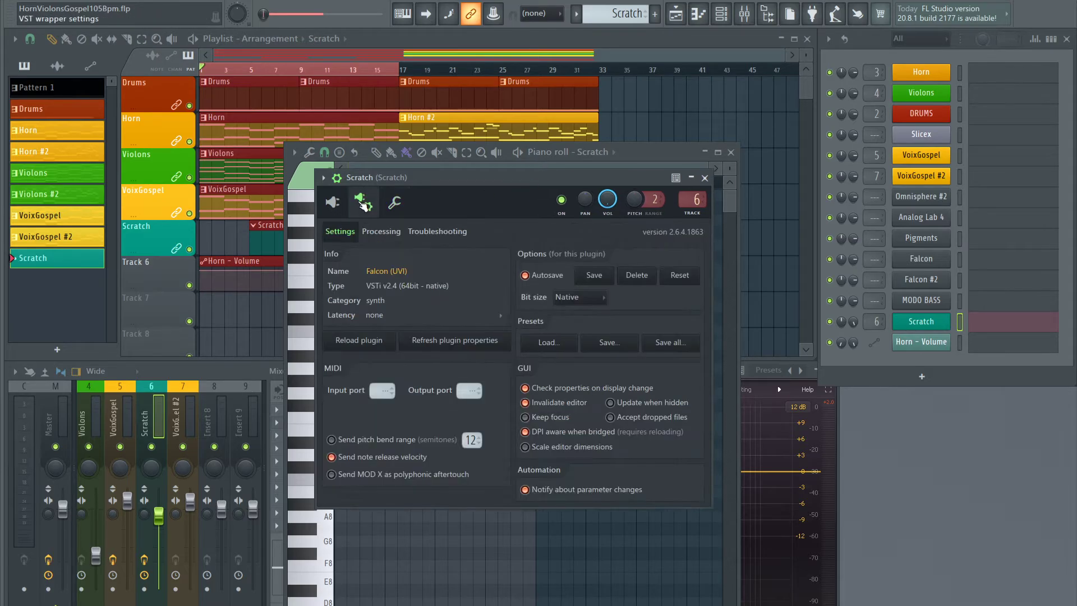
left_click(335, 202)
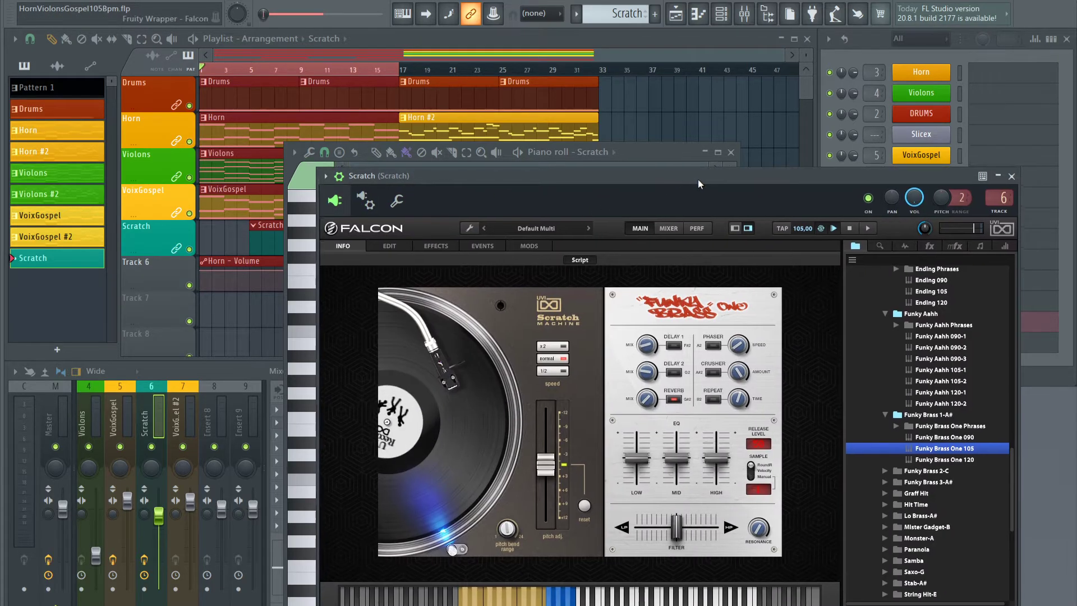
left_click_drag(698, 180, 769, 42)
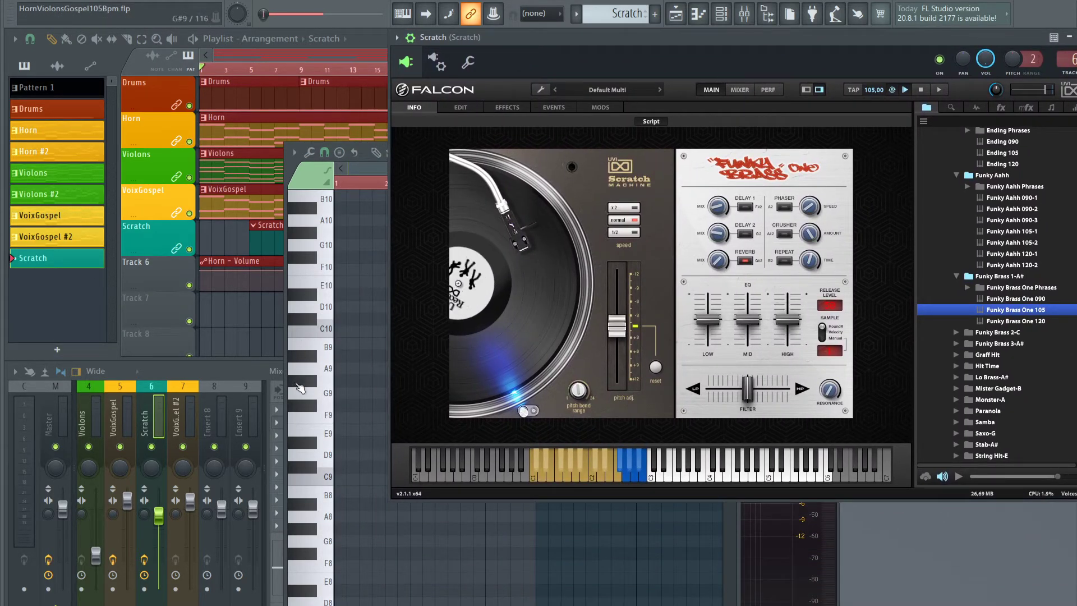
left_click(324, 393)
left_click_drag(625, 149, 364, 59)
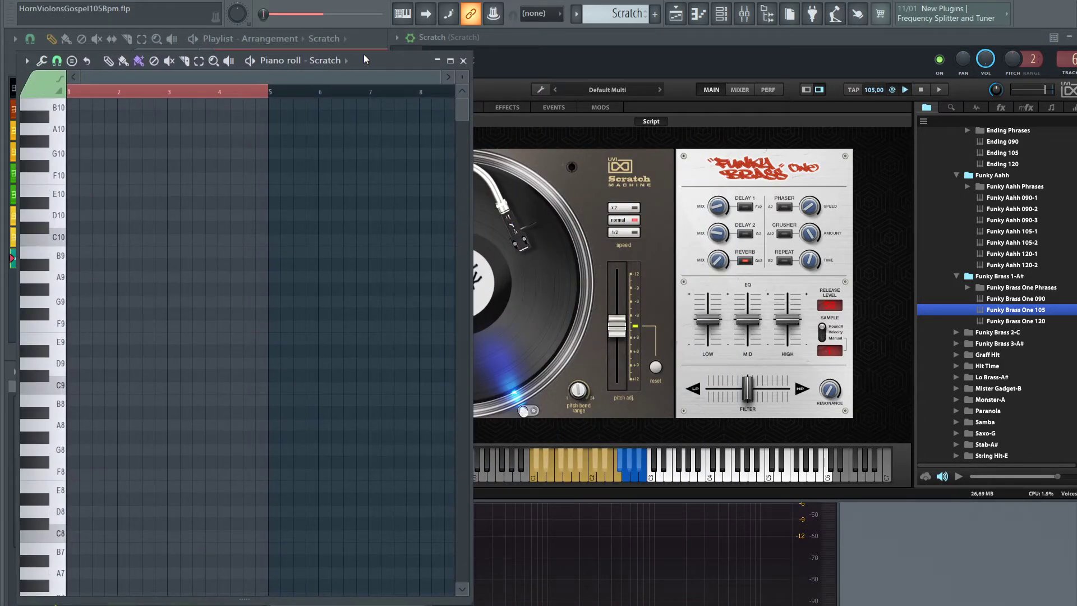
Audition the lowest white playable key on Falcon's keyboard repeatedly and look for its matching pitch in the piano roll
left_click(655, 478)
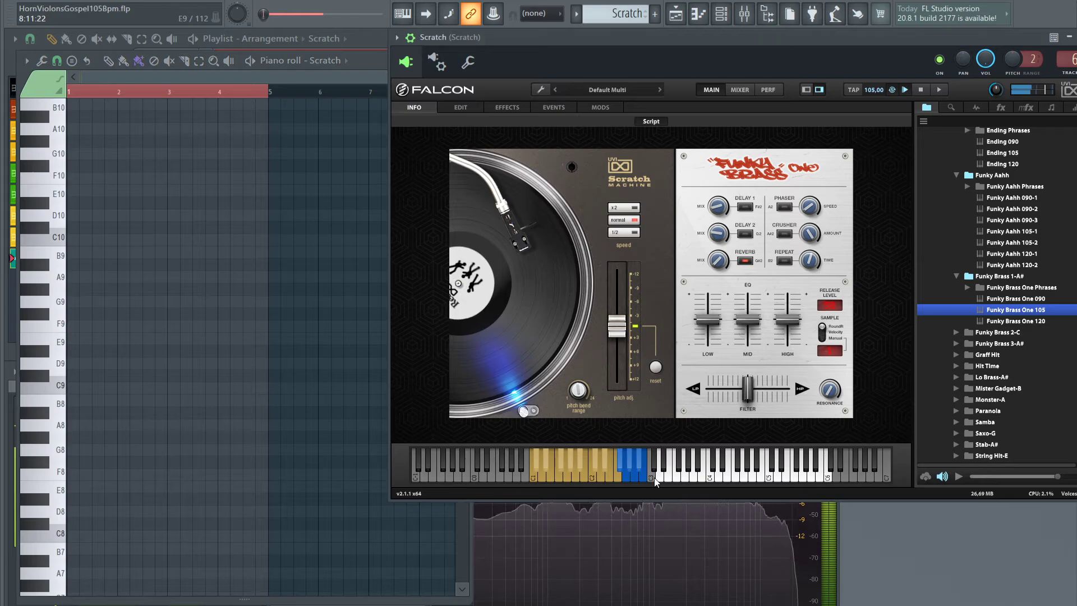
scroll(312, 469, "down", 5)
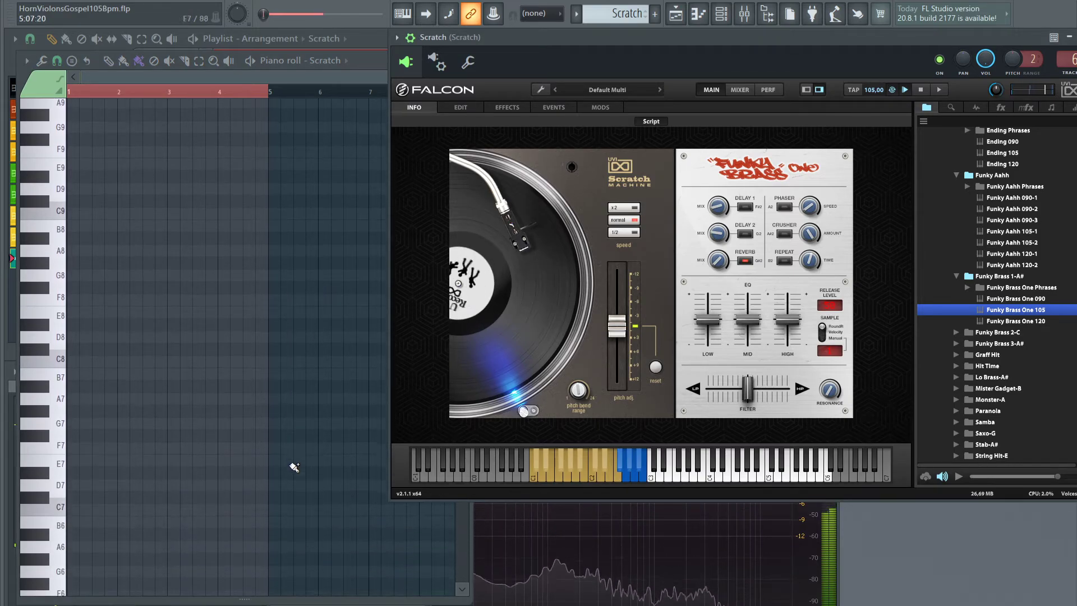
left_click(651, 475)
scroll(168, 403, "down", 6)
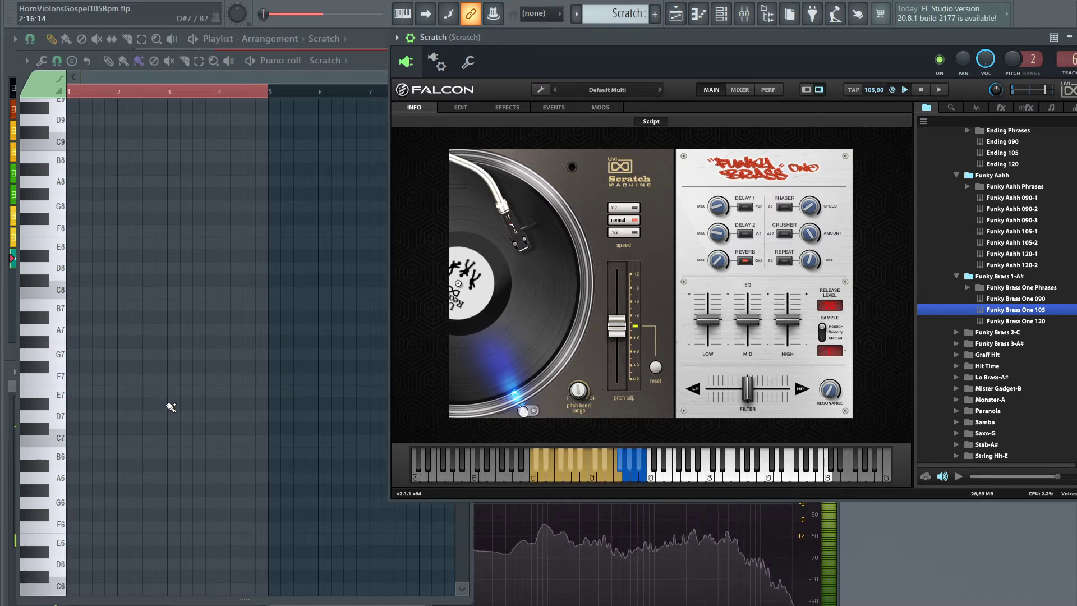
left_click(652, 476)
scroll(101, 460, "down", 2)
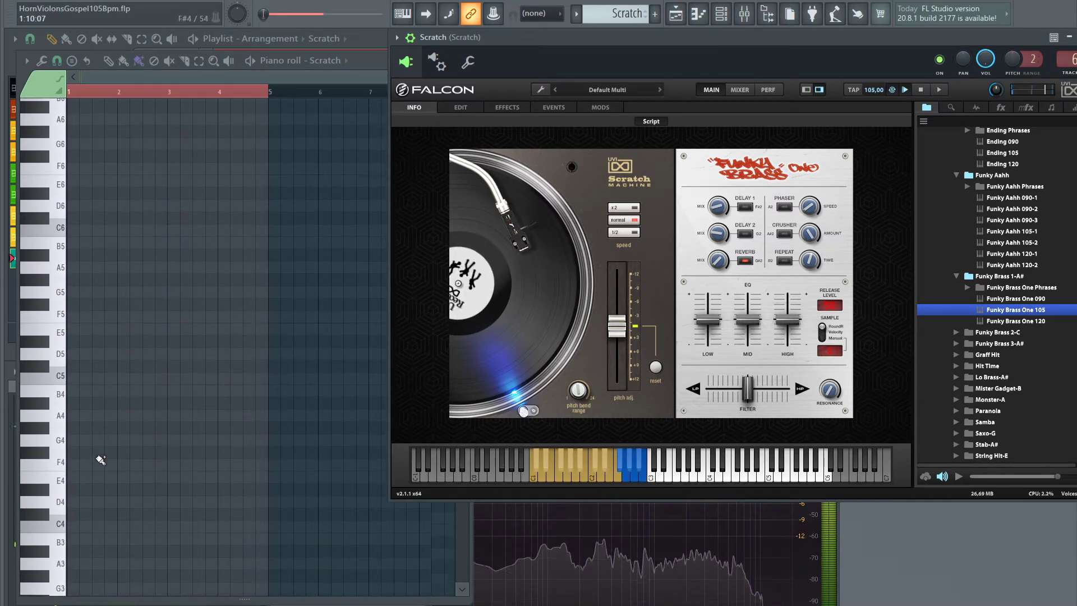
scroll(101, 459, "down", 1)
left_click(652, 476)
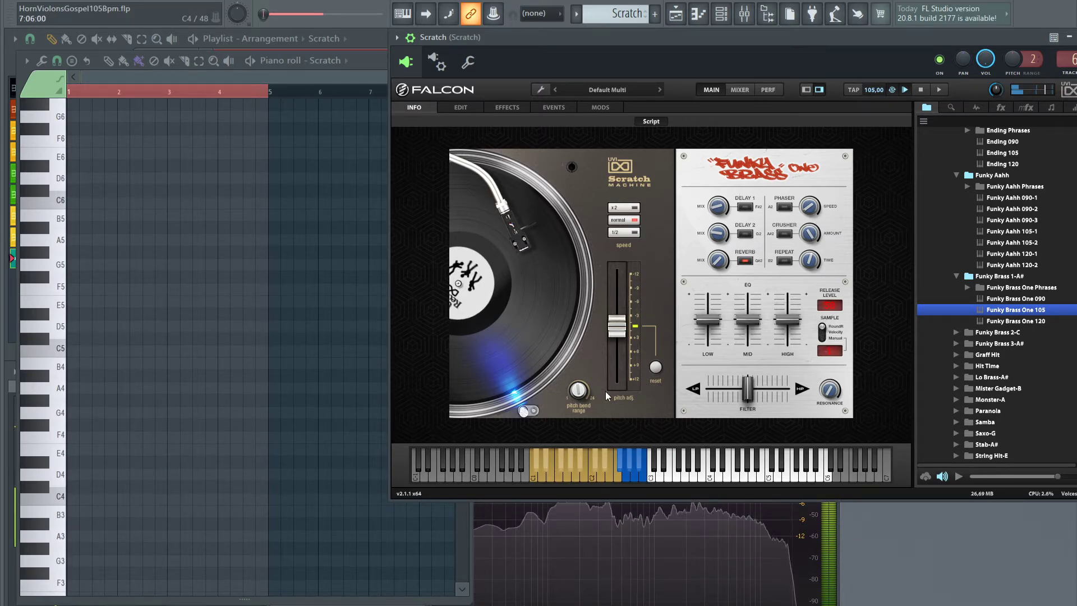
key("F7")
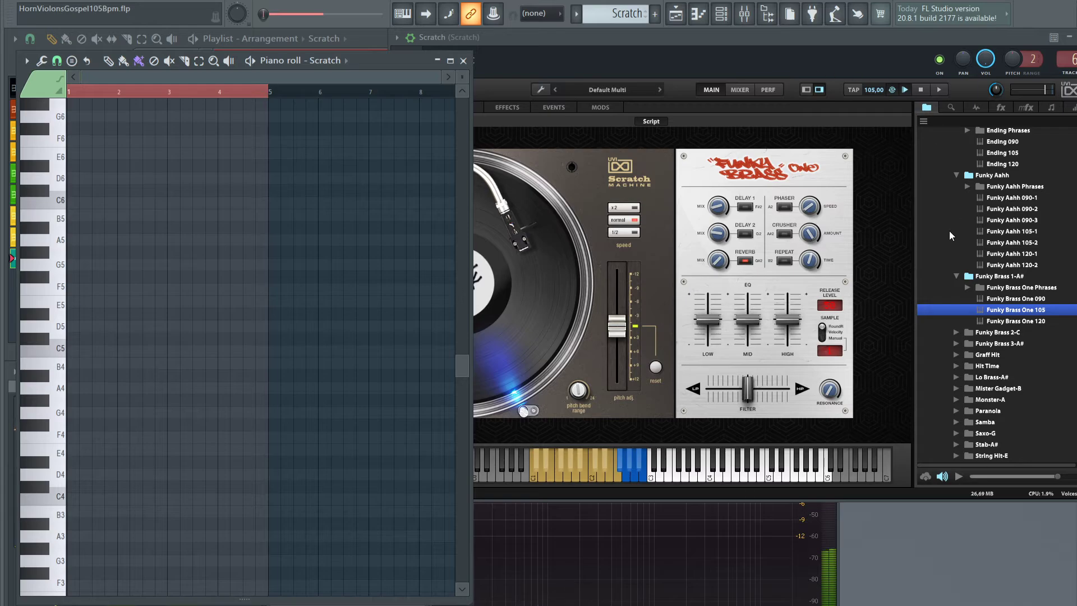
Audition several keys in the lowest playable octave of Falcon's keyboard, alone and against song playback, to compare scratch phrases
left_click(691, 476)
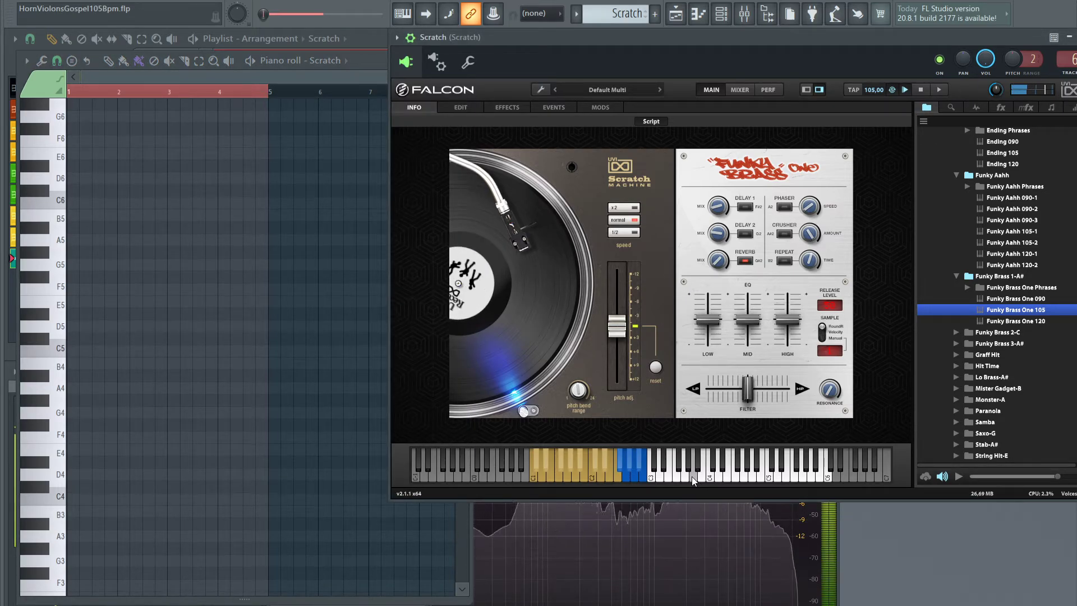
left_click(671, 476)
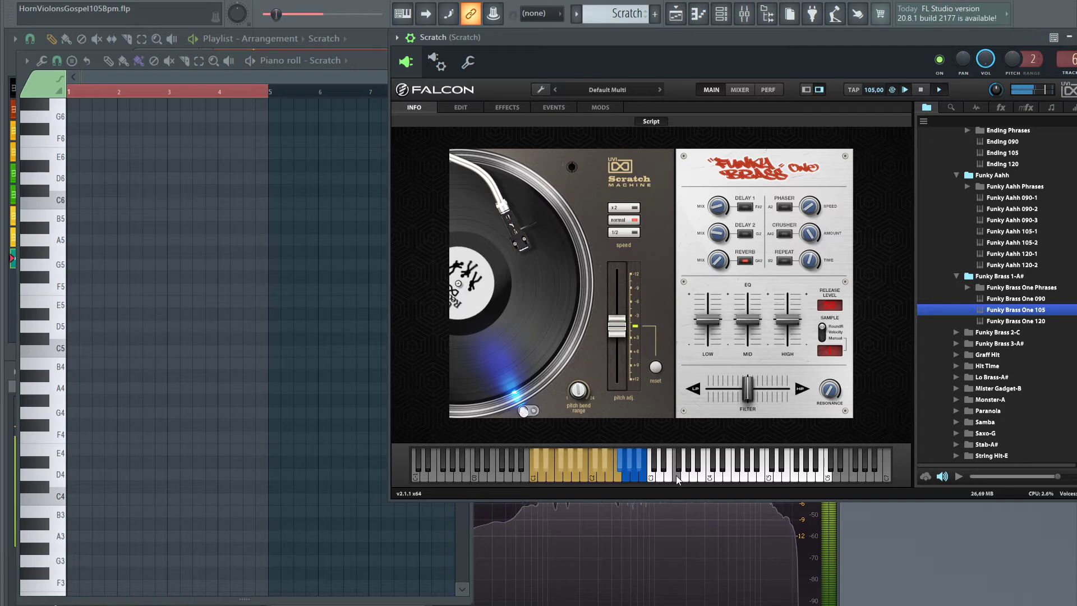
key("space")
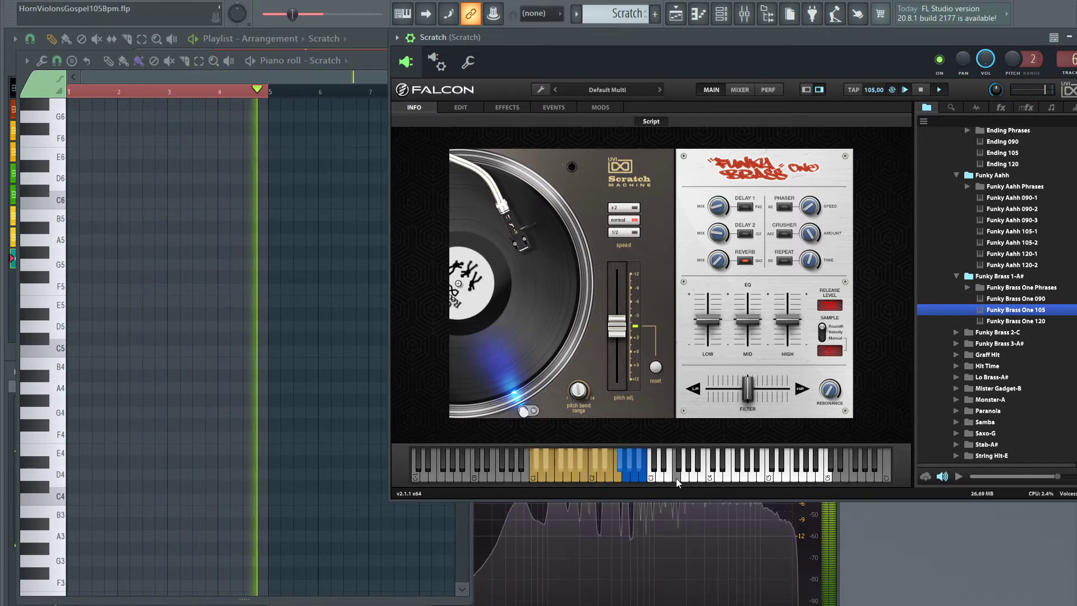
key("space")
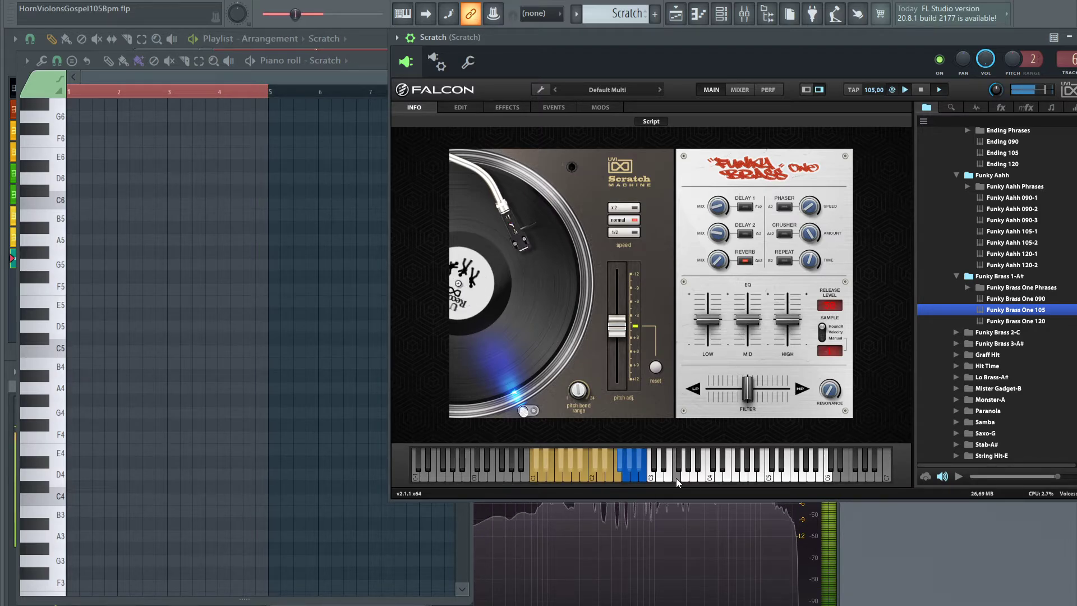
left_click(676, 478)
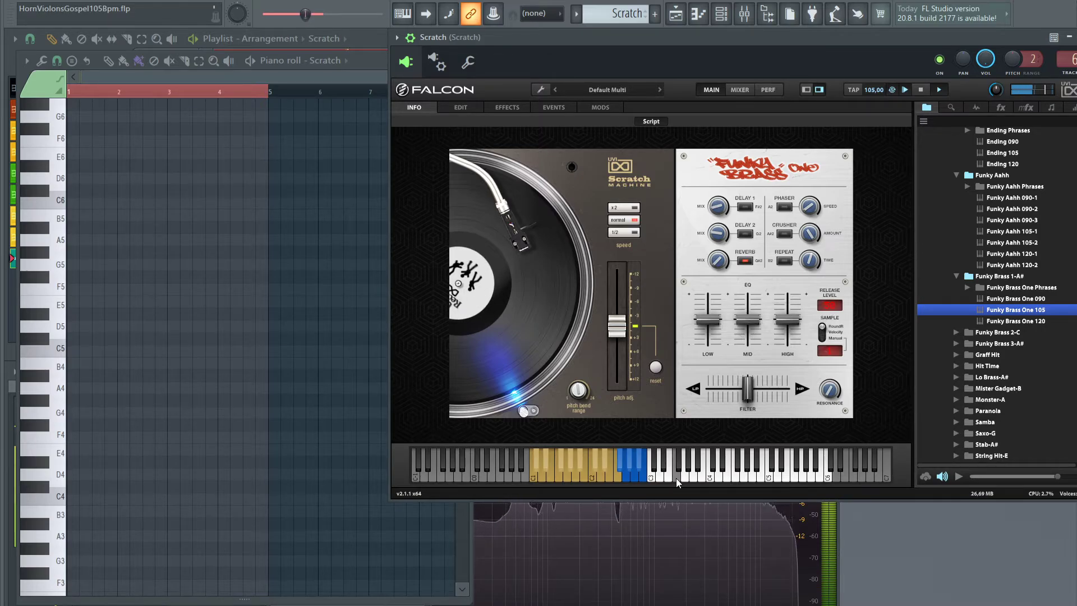
left_click(671, 479)
key("space")
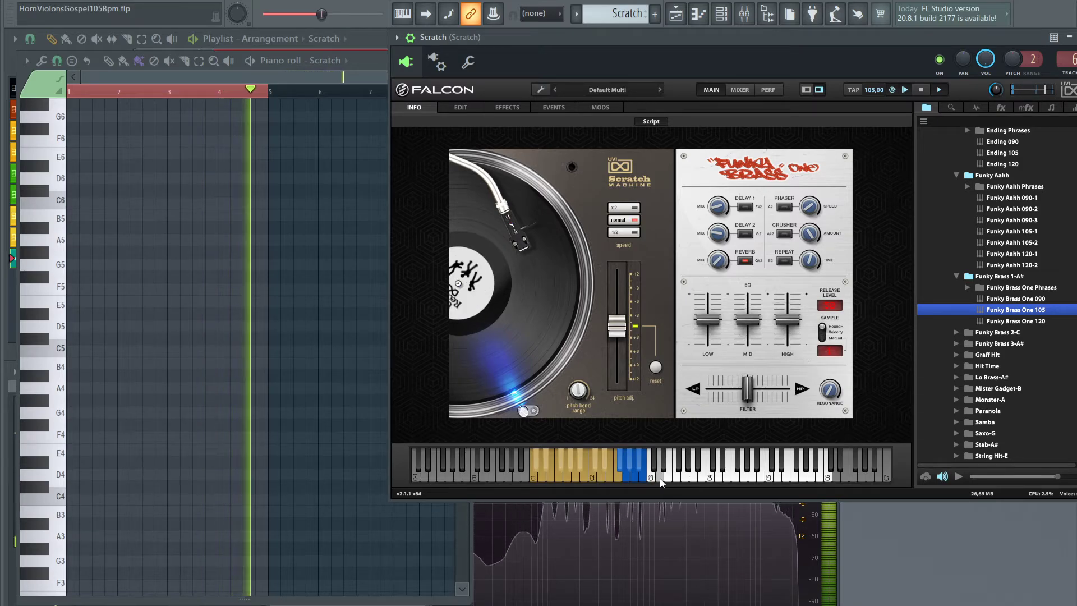
key("space")
key("space")
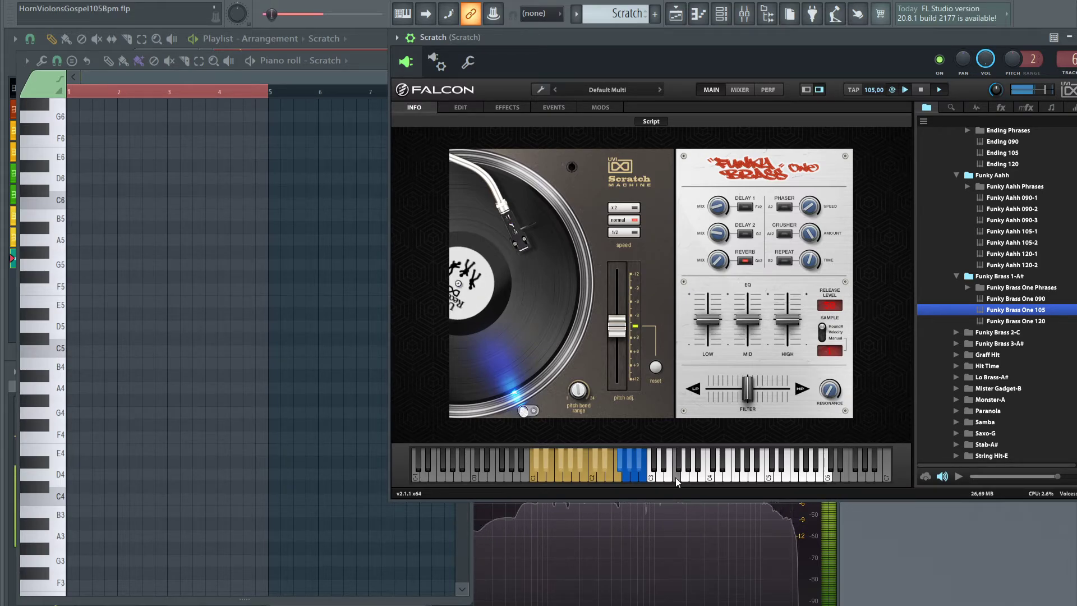
Audition piano roll keys over the playing song, including E5 and F5, and stop playback
left_click(63, 500)
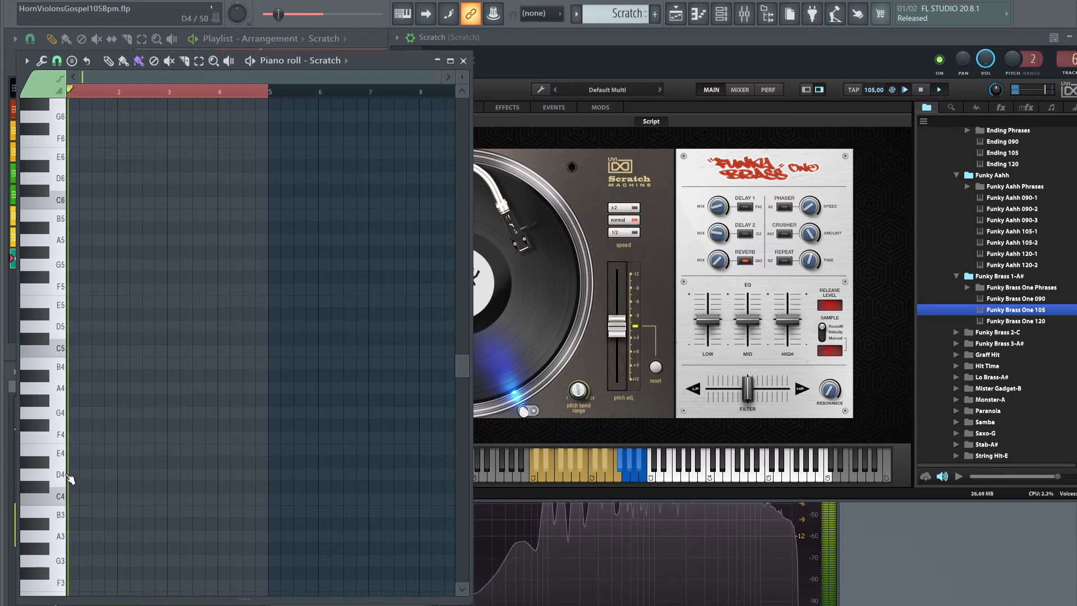
scroll(59, 359, "up", 4)
left_click(60, 352)
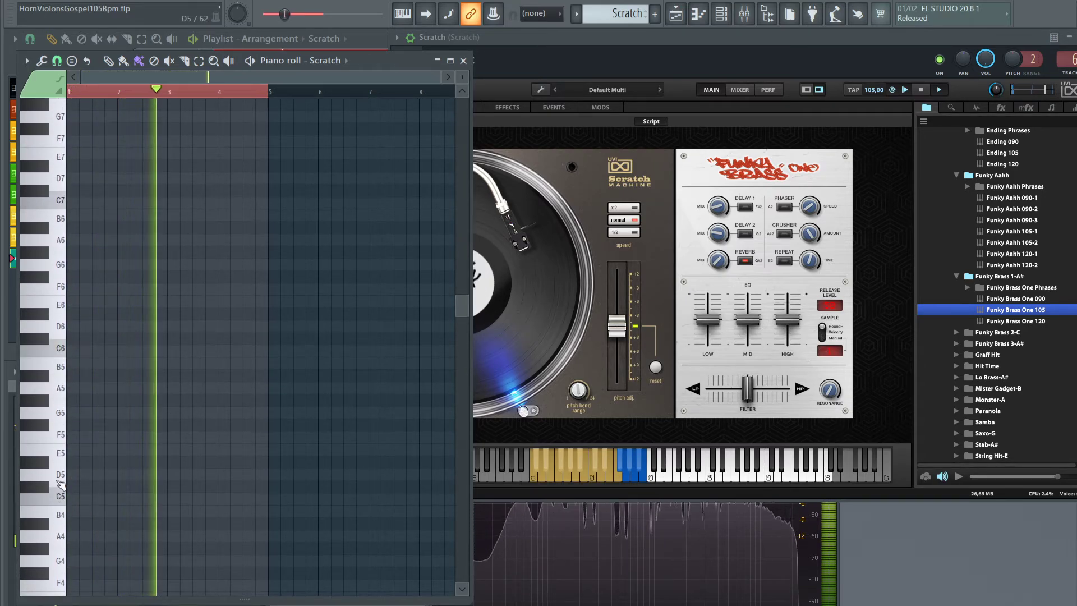
left_click(66, 457)
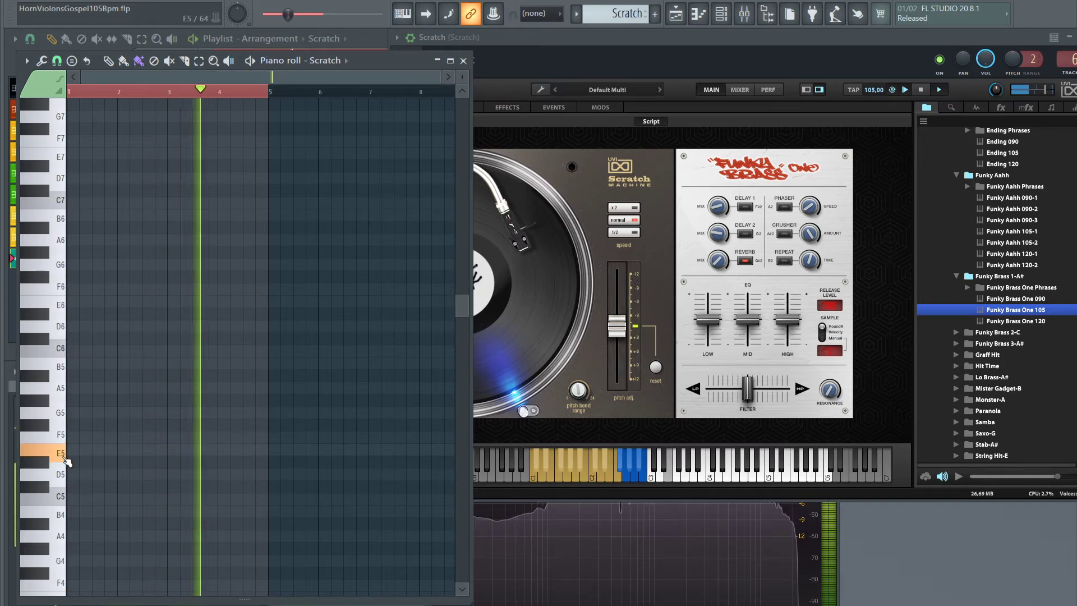
left_click(62, 438)
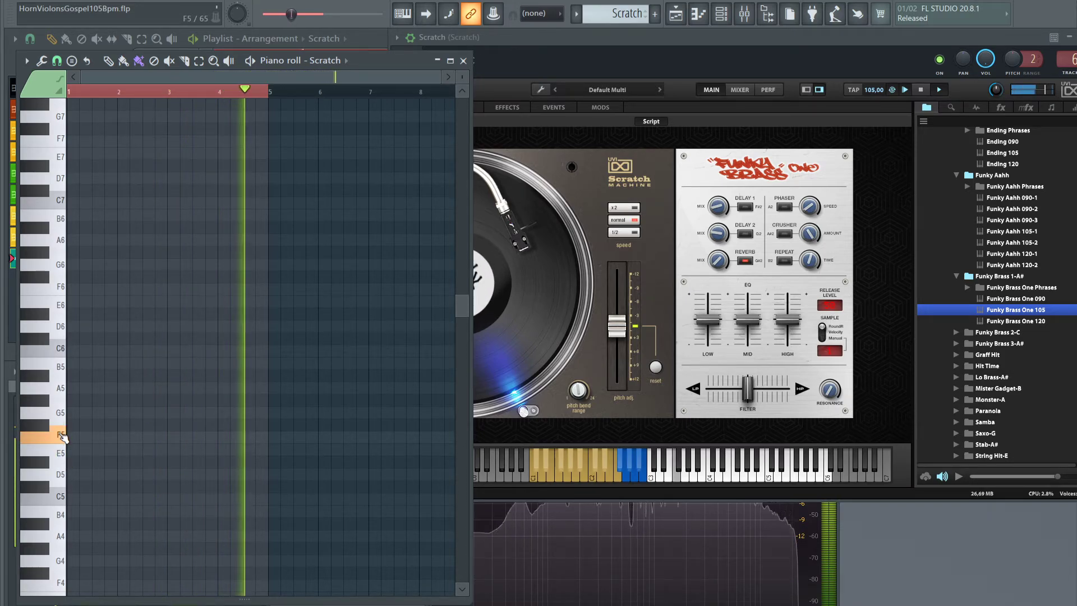
key("space")
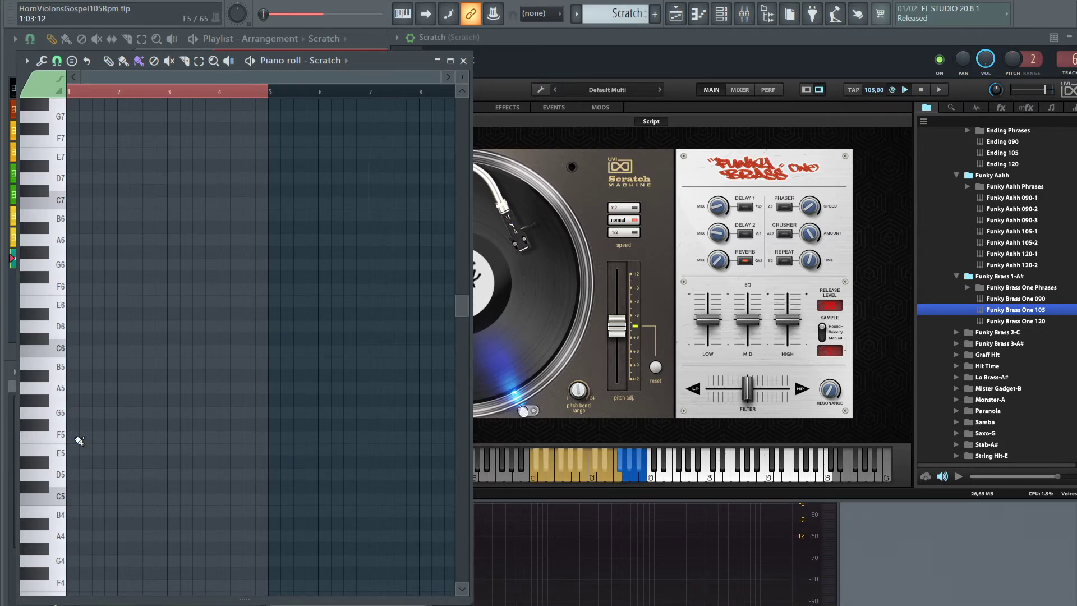
Add an F5 note at bar 1, lengthen it to one full bar, and move the piano roll down to uncover the playlist
left_click(73, 438)
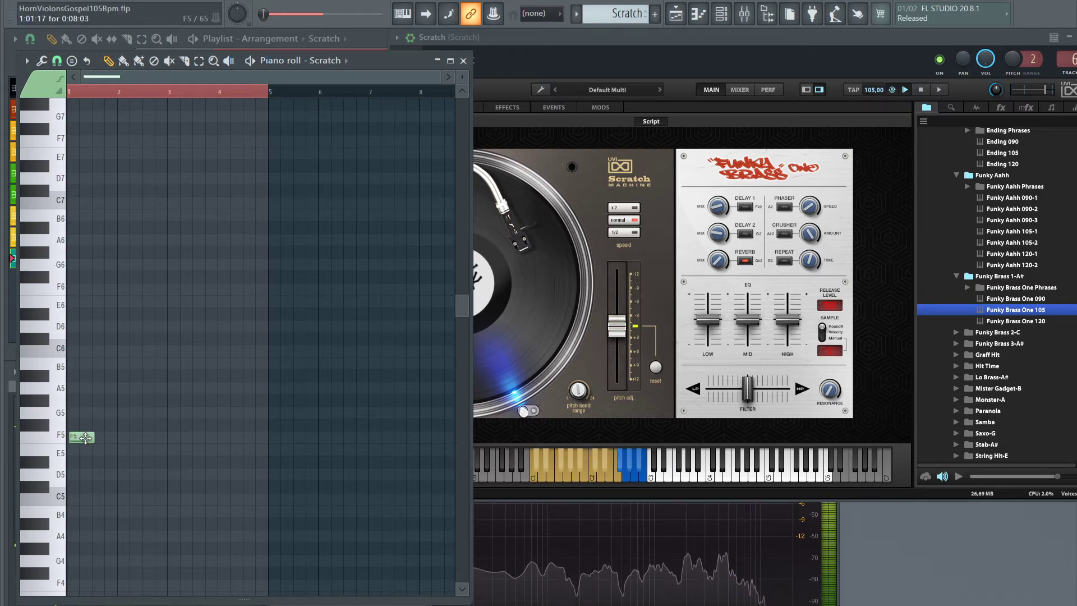
left_click_drag(92, 438, 115, 441)
key("space")
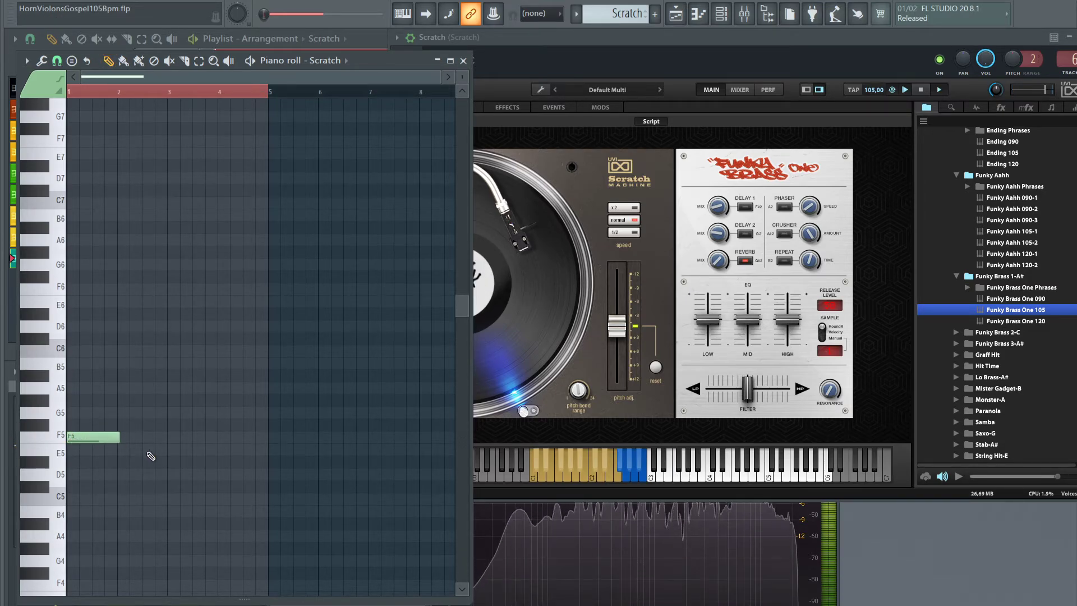
left_click_drag(368, 62, 702, 295)
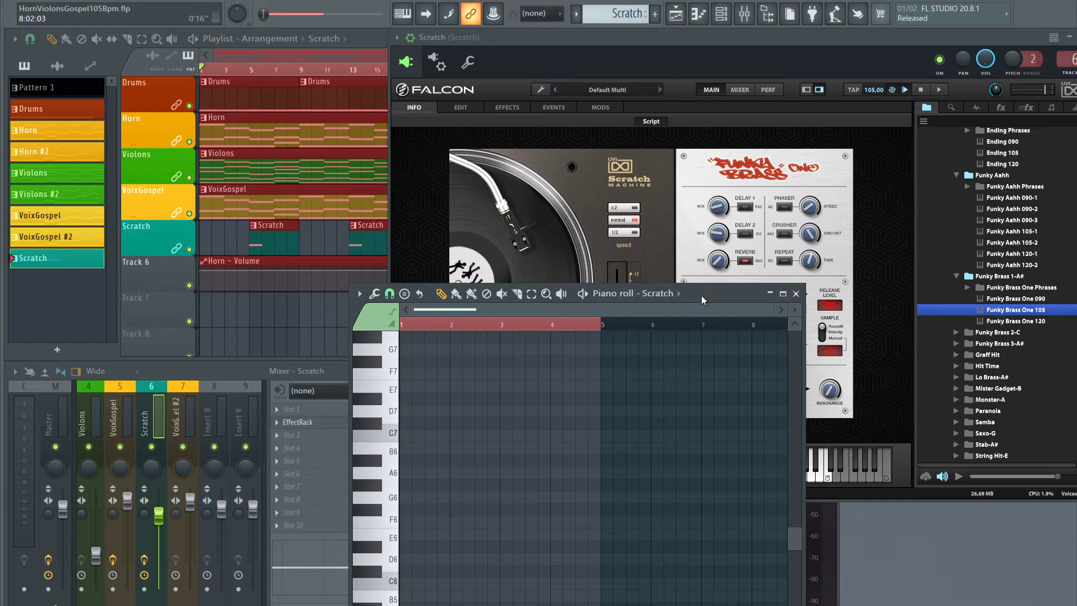
Replace the Scratch clips at bars 5 and 13 with clips starting at bars 1 and 9, moving the piano roll out of the way
left_click_drag(701, 295, 446, 335)
left_click(289, 241)
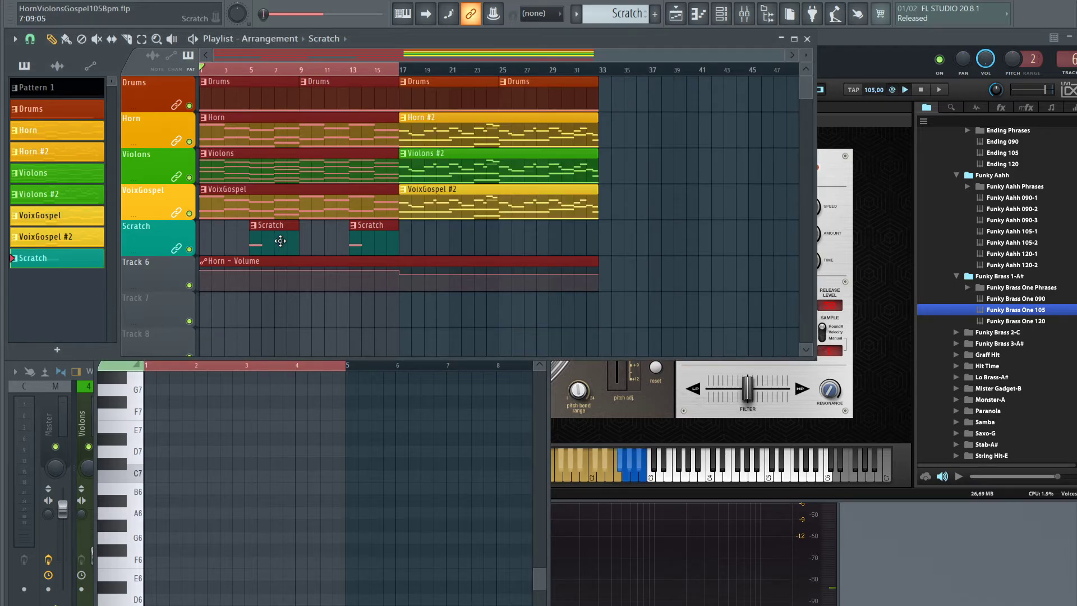
left_click(446, 231)
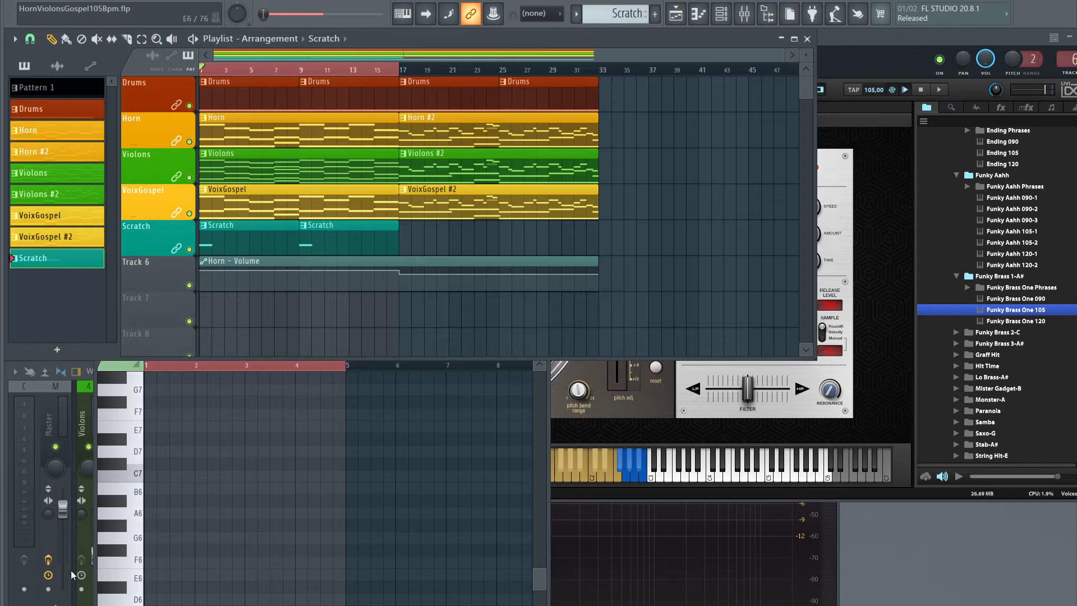
left_click(174, 605)
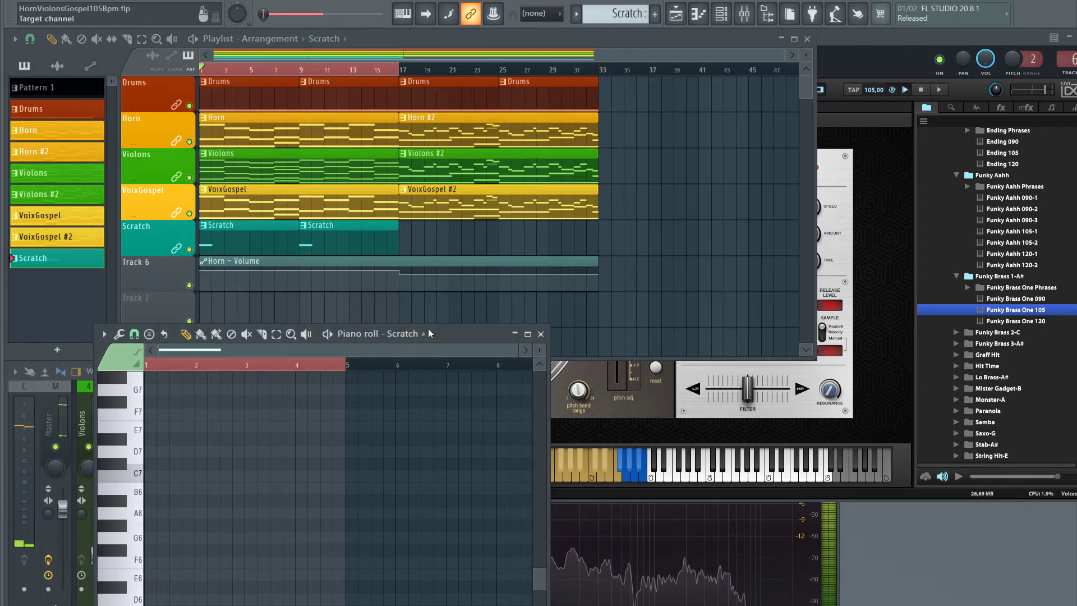
left_click_drag(449, 339, 424, 136)
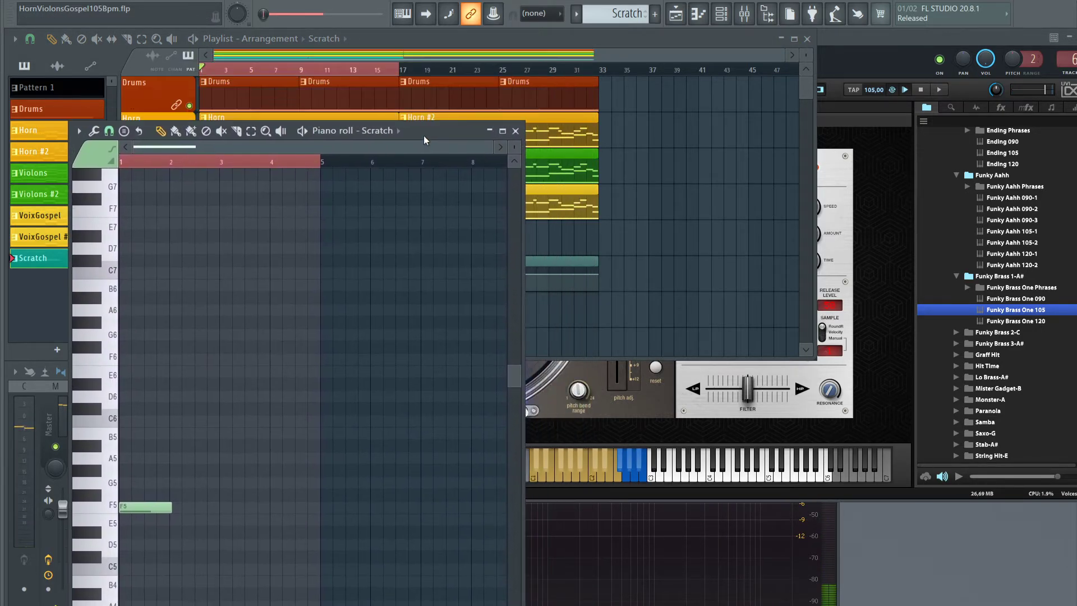
Lengthen the F5 note at bar 1 to 1:14:06, auditioning F5 and checking the length against song playback
key("space")
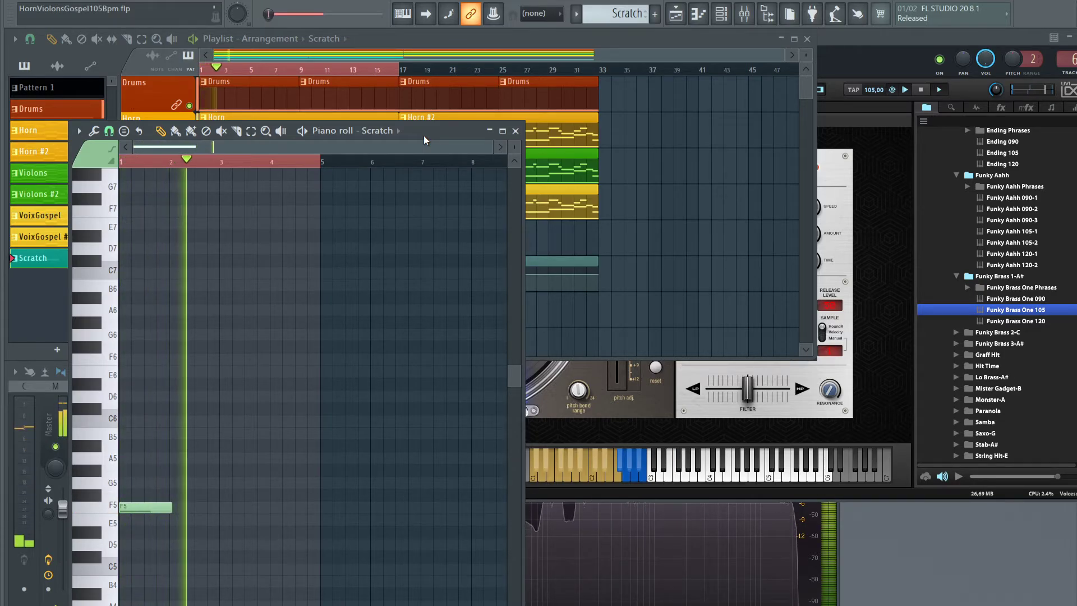
key("space")
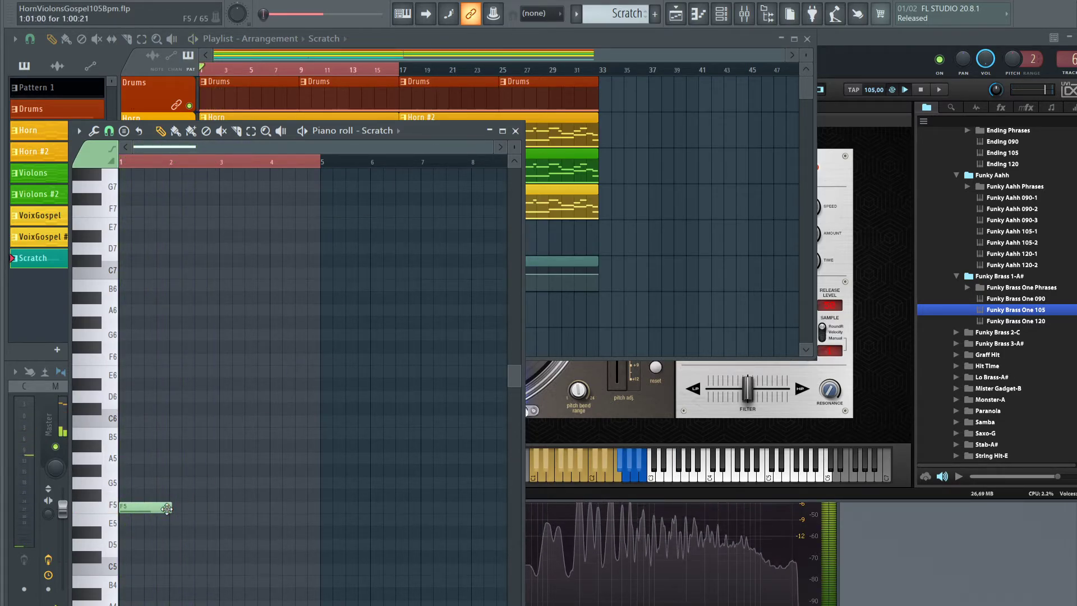
left_click_drag(168, 506, 192, 507)
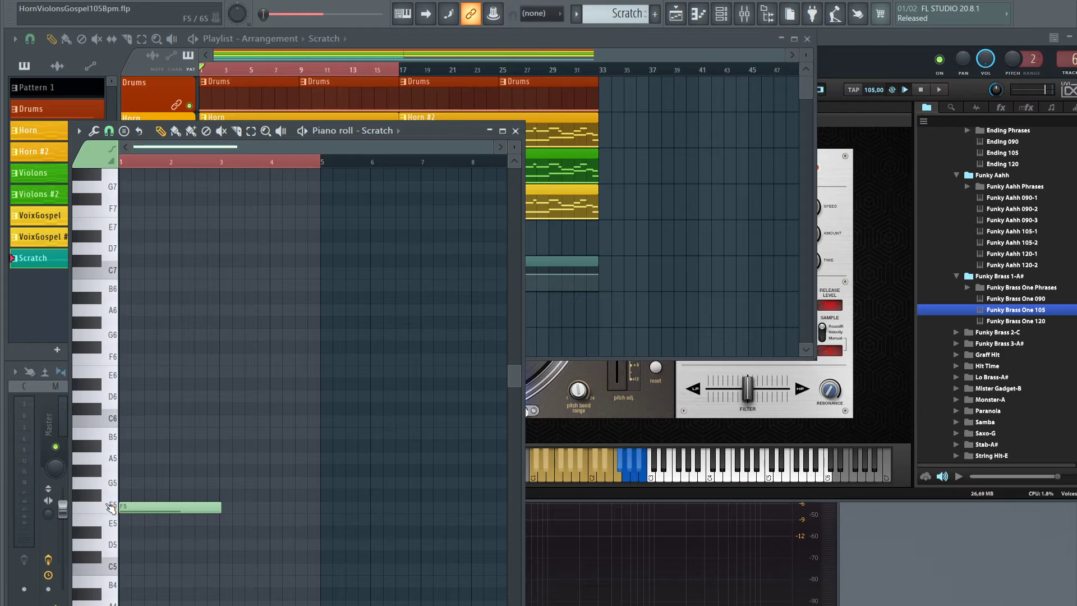
left_click(111, 507)
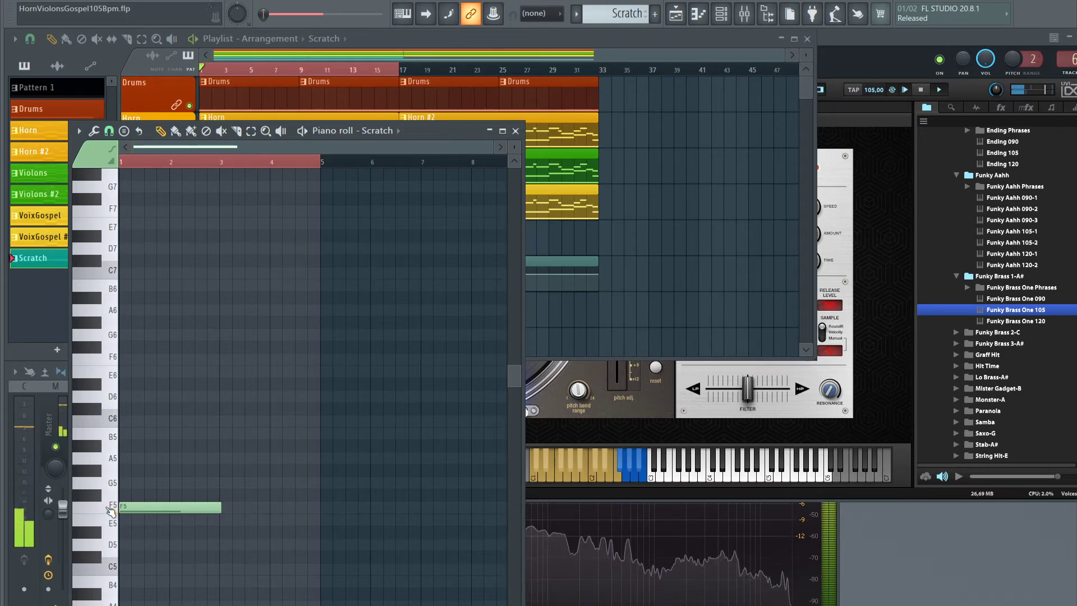
key("space")
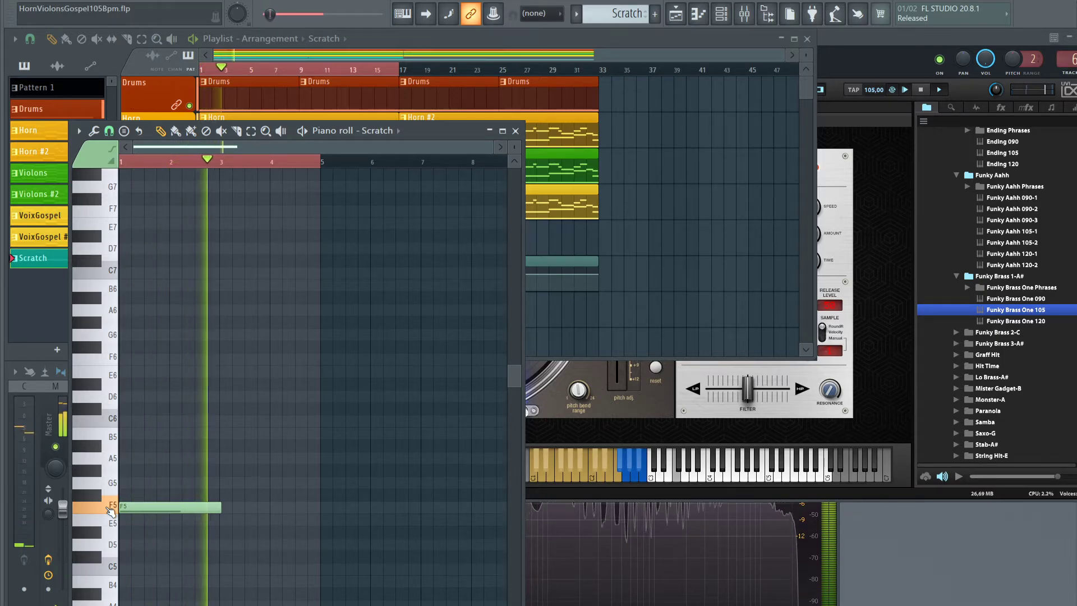
key("space")
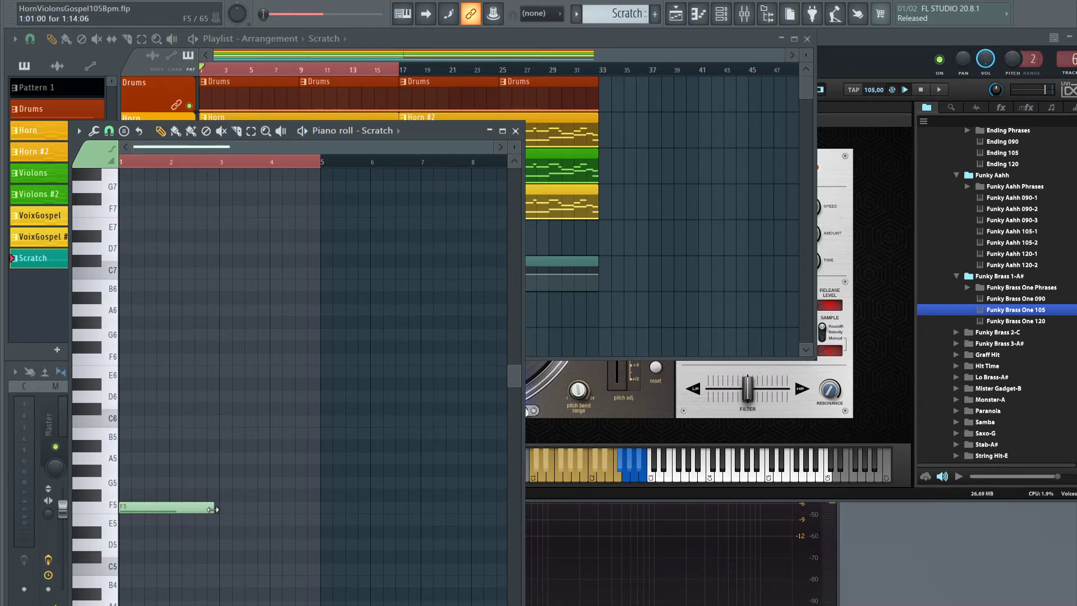
left_click(106, 506)
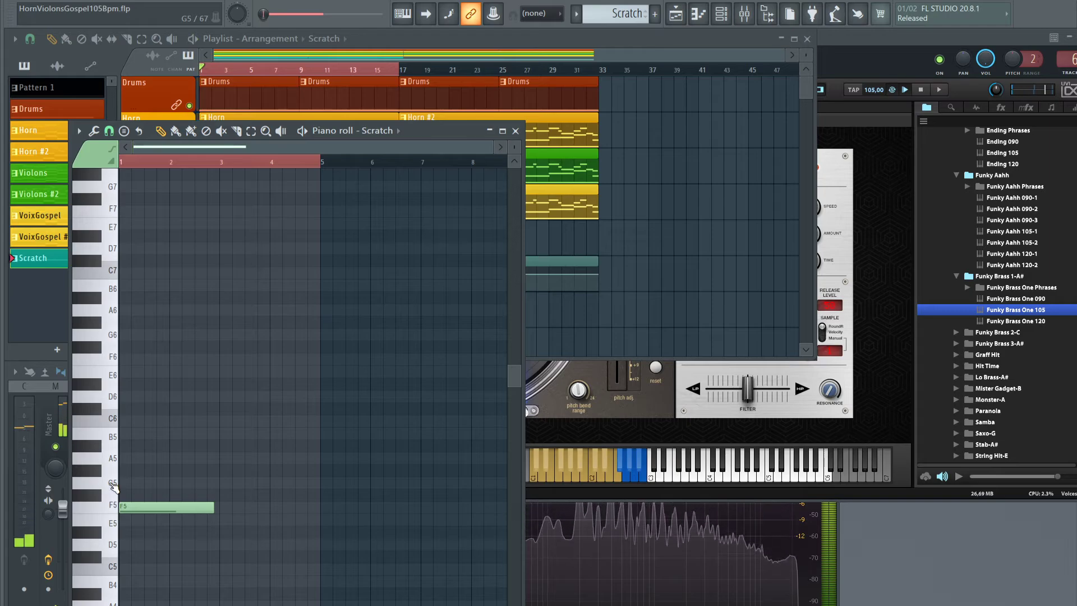
key("space")
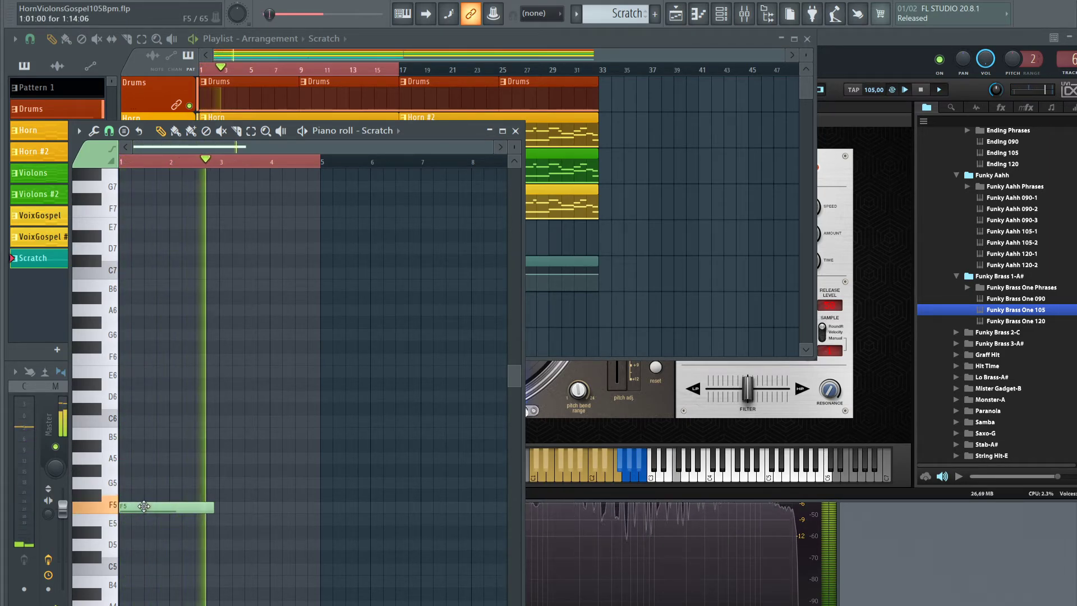
key("space")
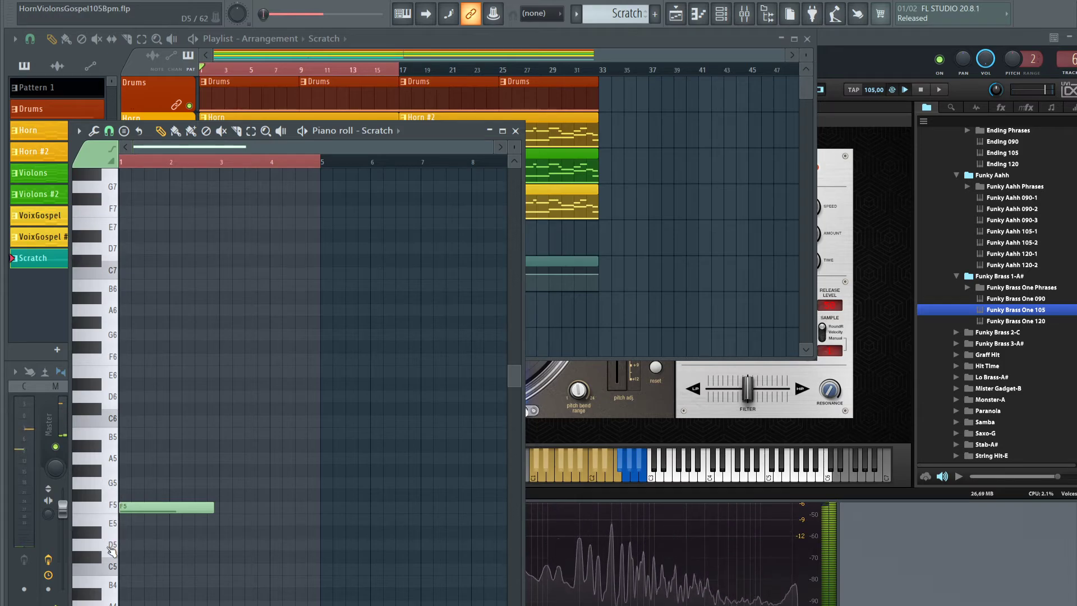
Continue the Scratch phrase with D5 at bar 3, E5 at bar 5 and F5 at bar 7, checking them in playback
left_click(112, 551)
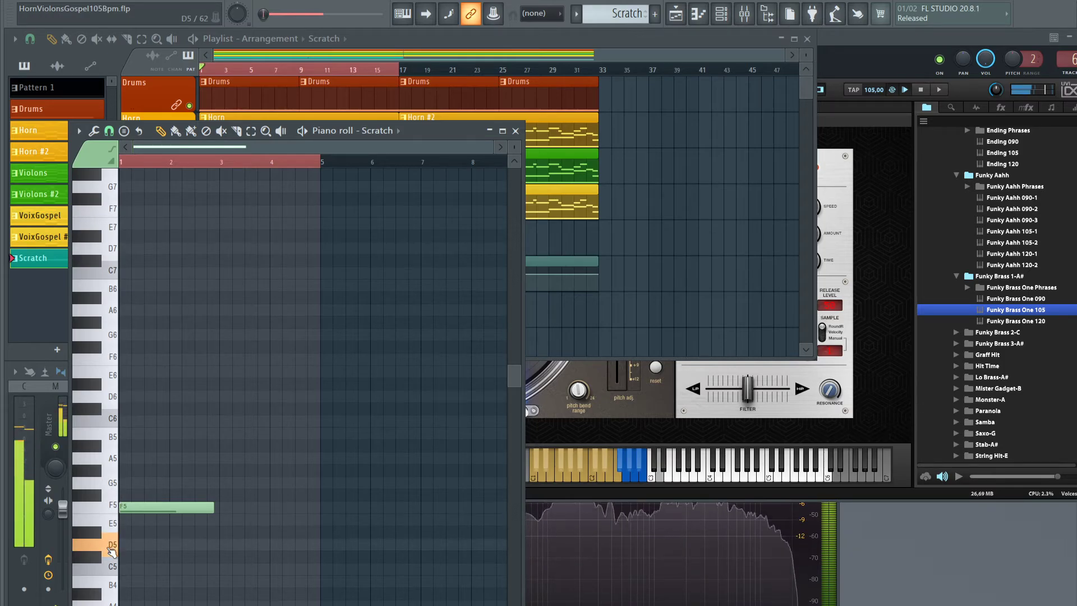
left_click(237, 544)
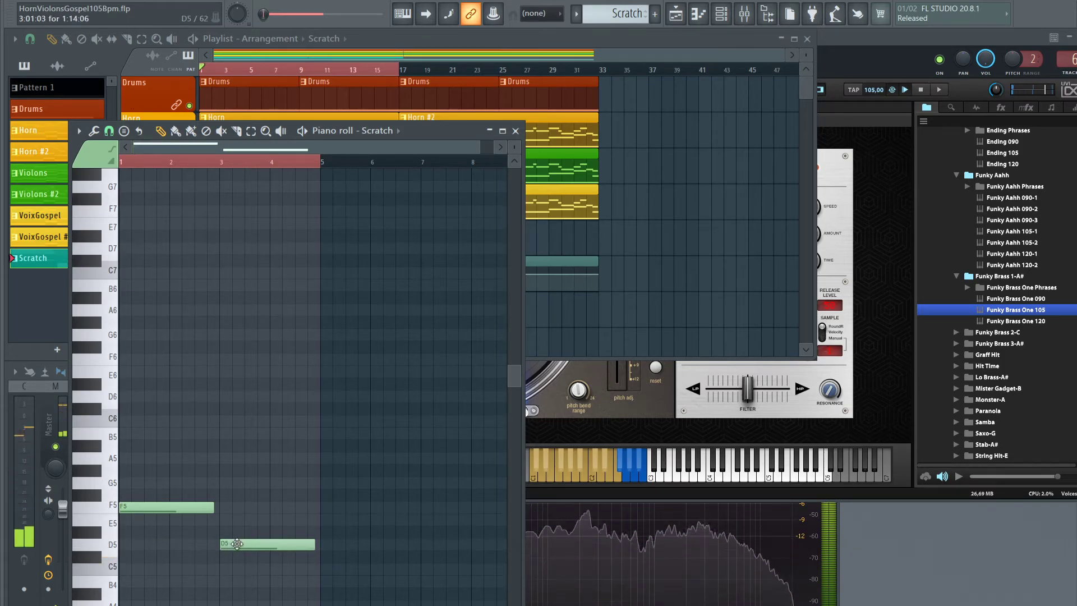
key("space")
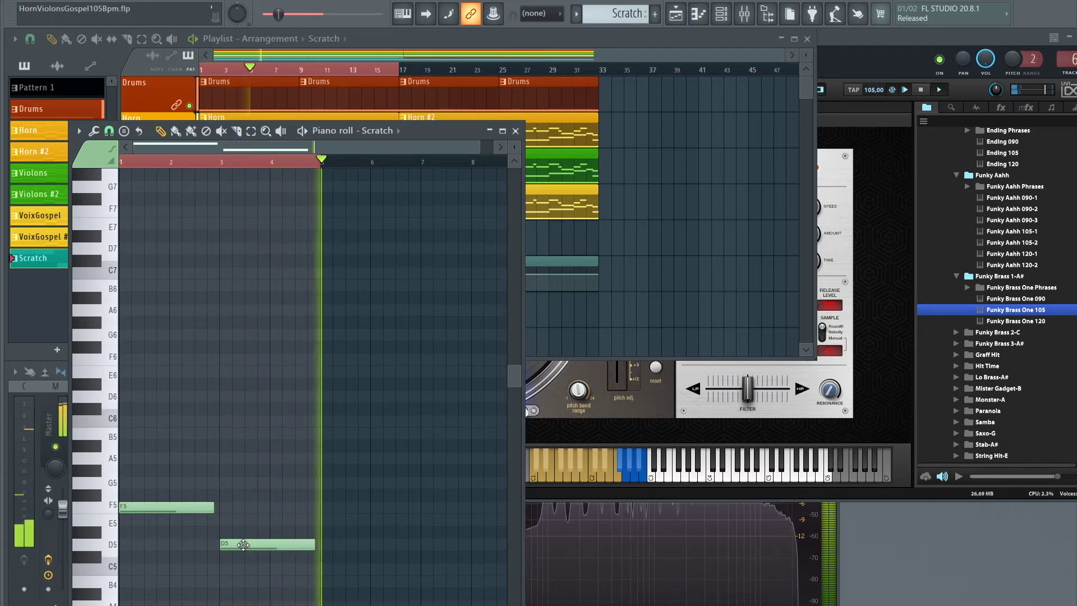
key("space")
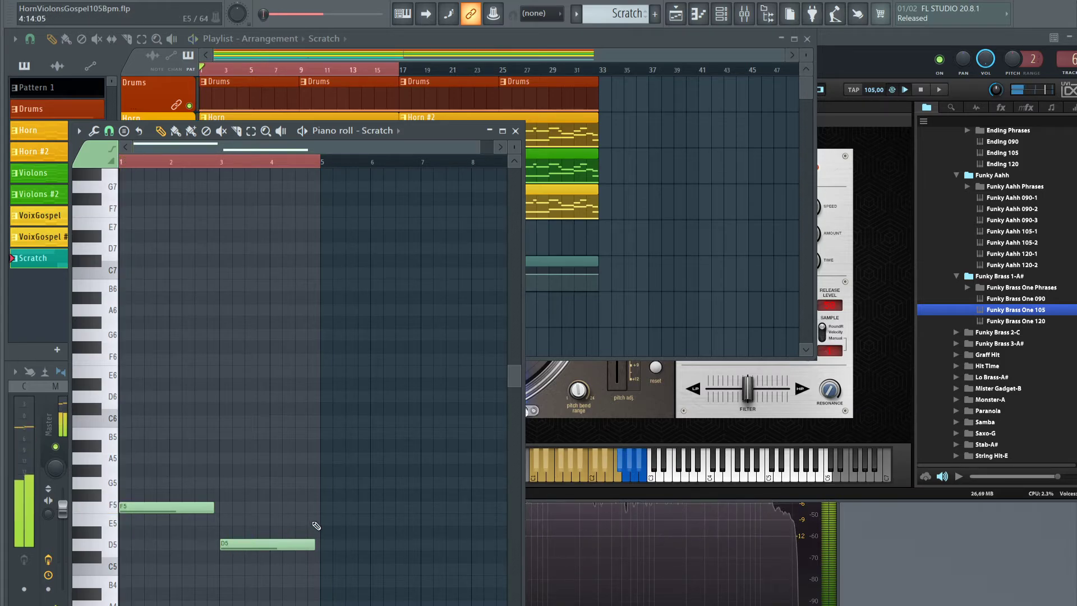
left_click(336, 519)
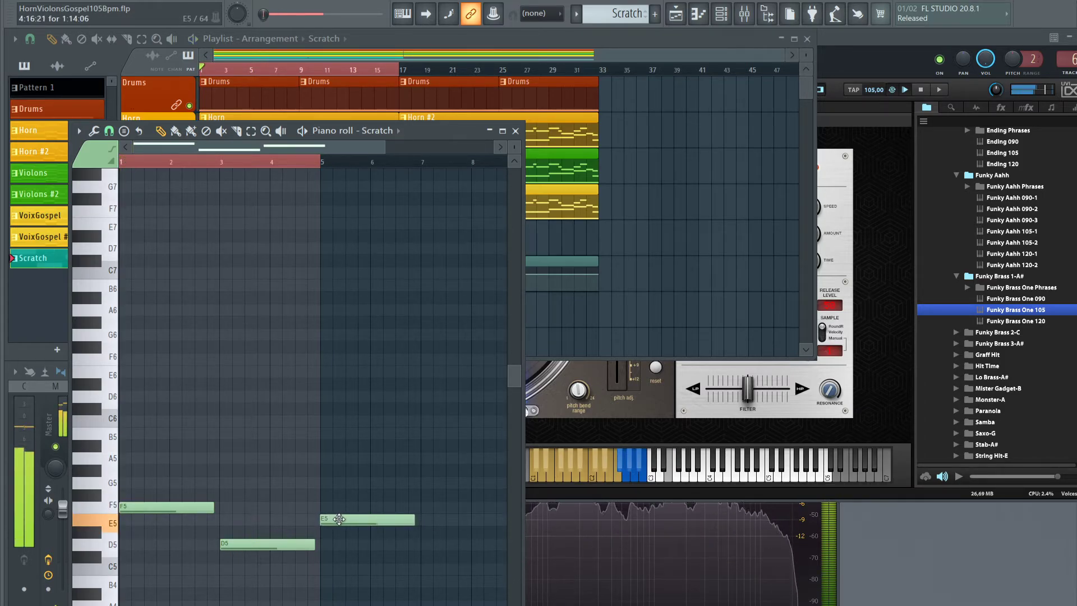
key("space")
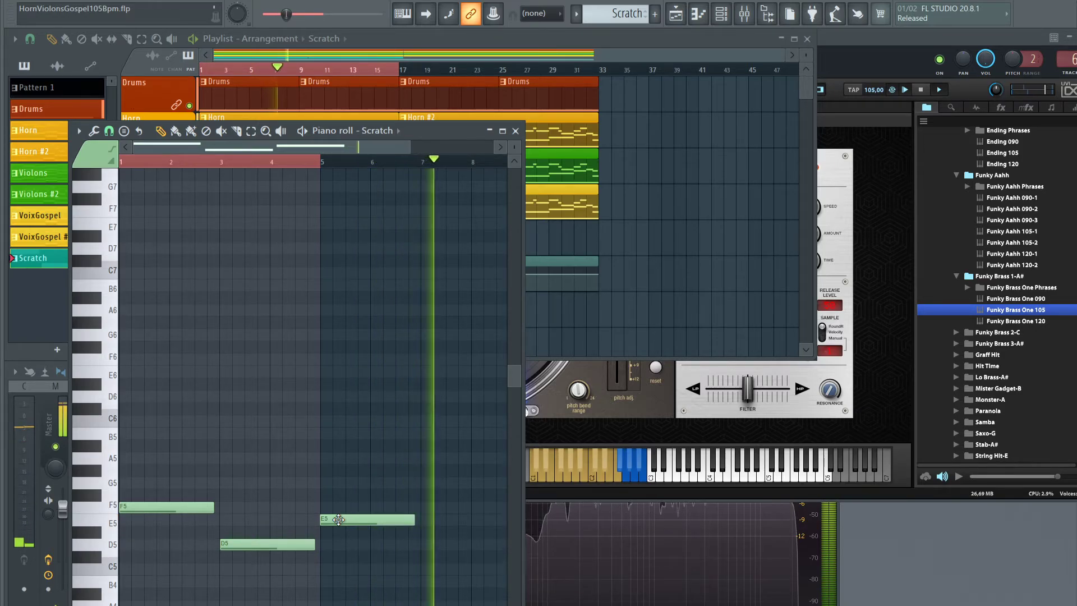
left_click(430, 507)
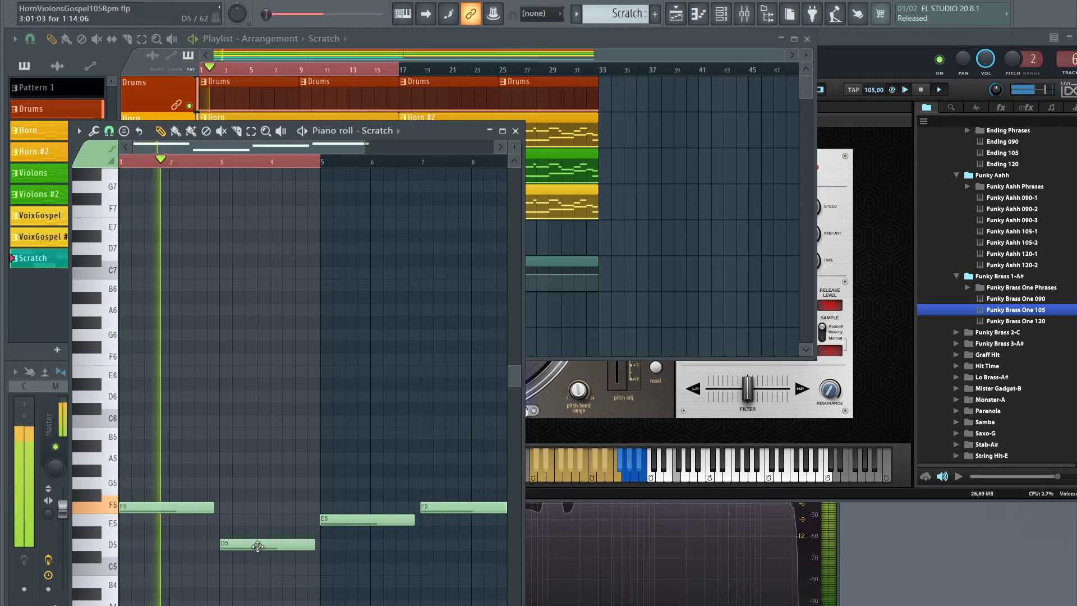
Lower the D5 note at bar 3 to C#5 and extend the F5 note at bar 1 slightly, checking both in playback
left_click_drag(257, 546, 237, 555)
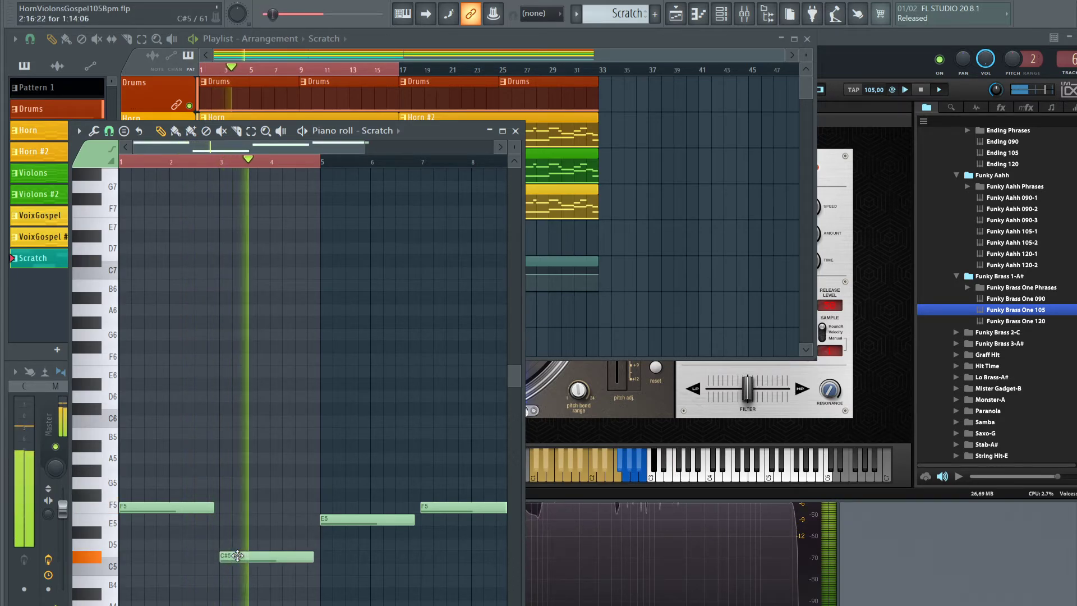
key("space")
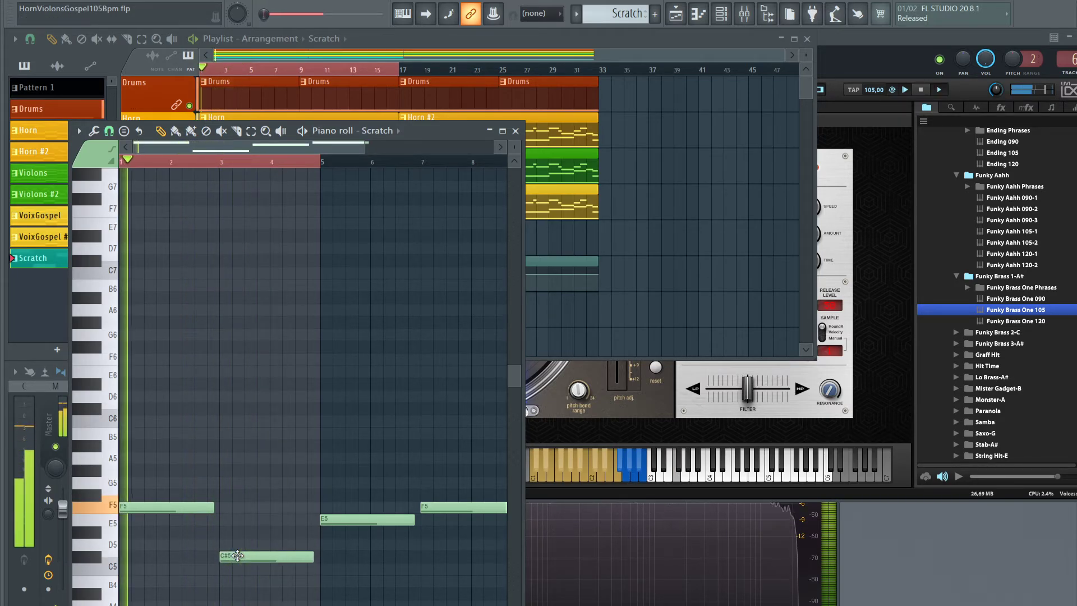
key("space")
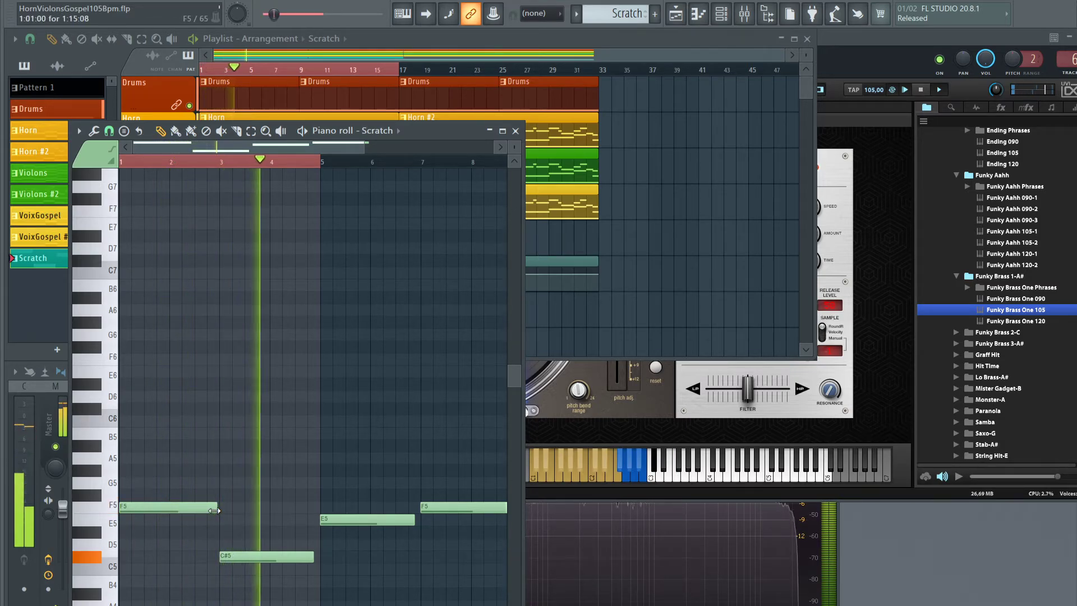
key("space")
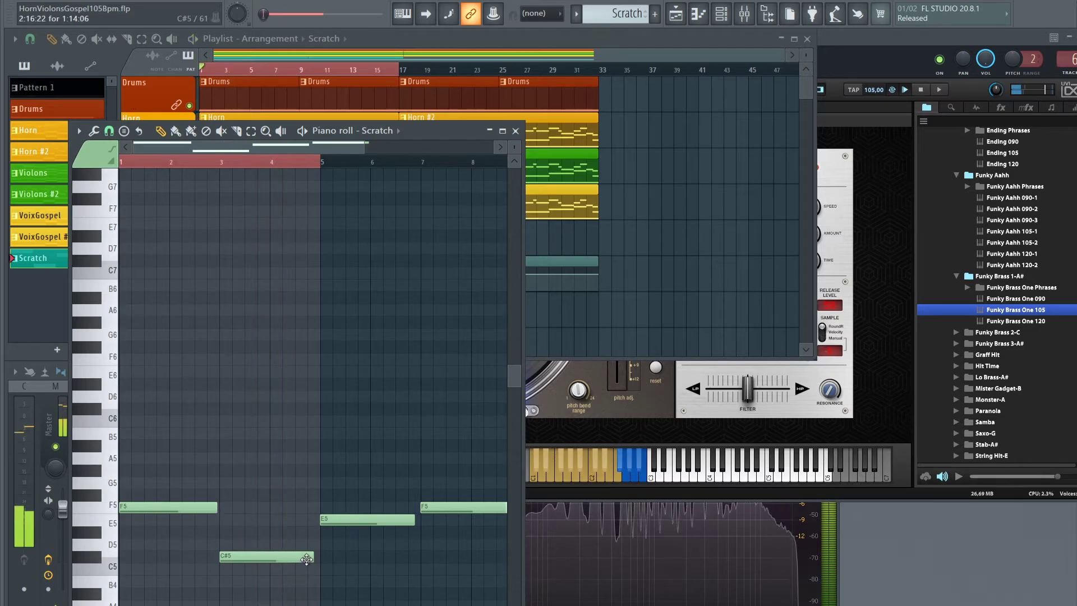
Shorten the C#5 note to 0:15:23, add a one-bar D5 note at bar 4, and play the song
left_click(119, 547)
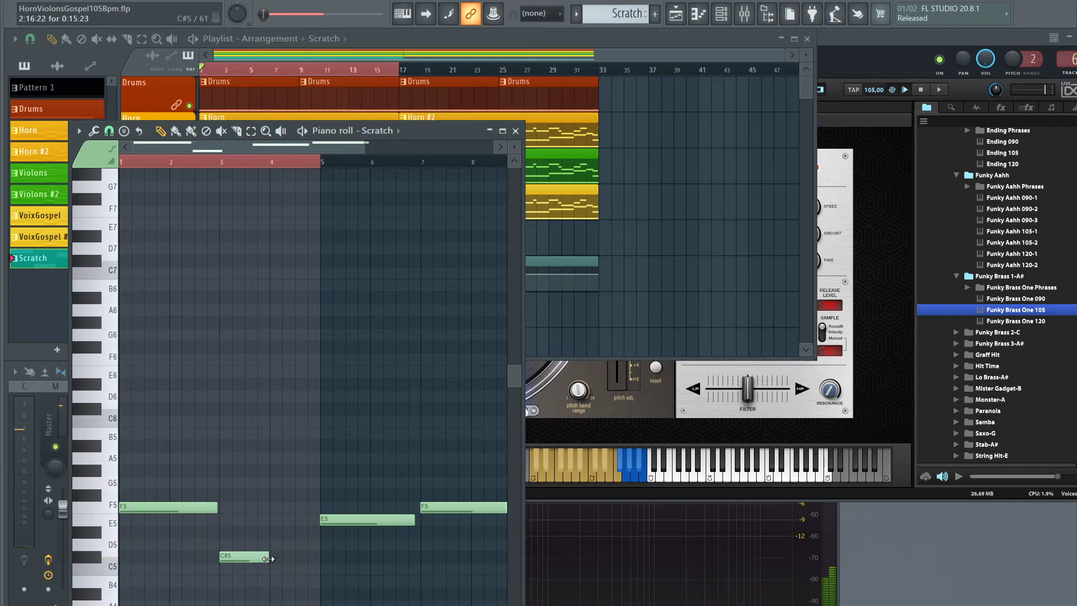
left_click(278, 545)
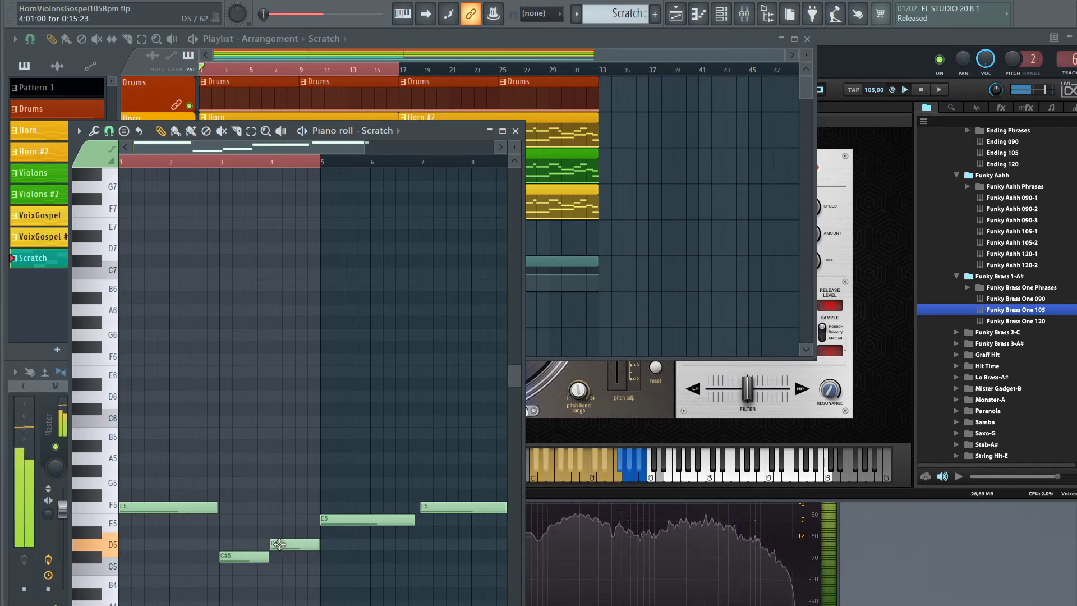
key("space")
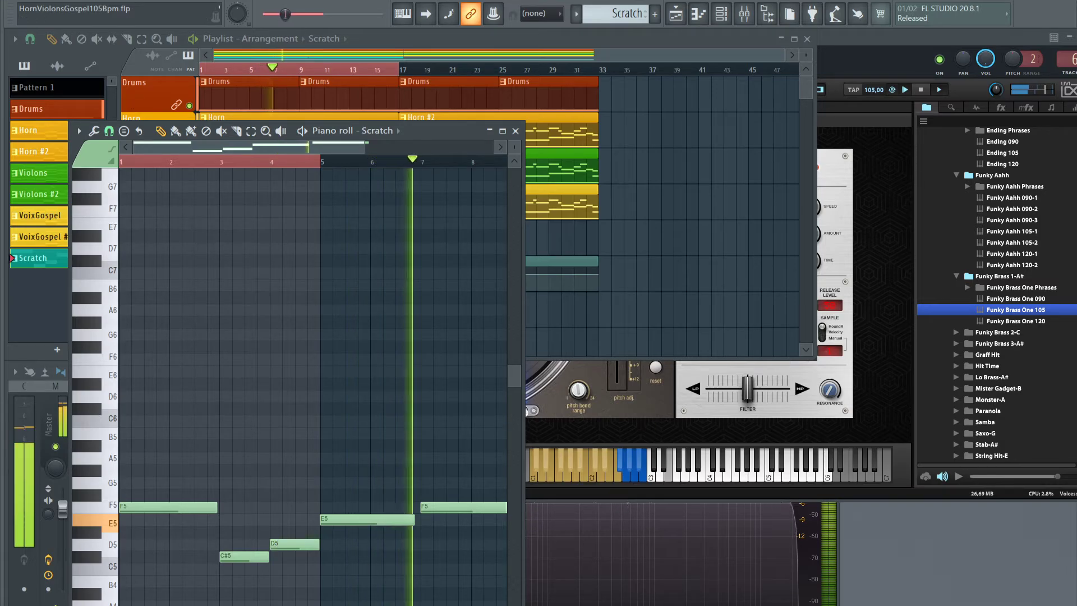
Swap the last two notes of the phrase so F5 starts at bar 5 and E5 at bar 7
left_click_drag(433, 508, 333, 510)
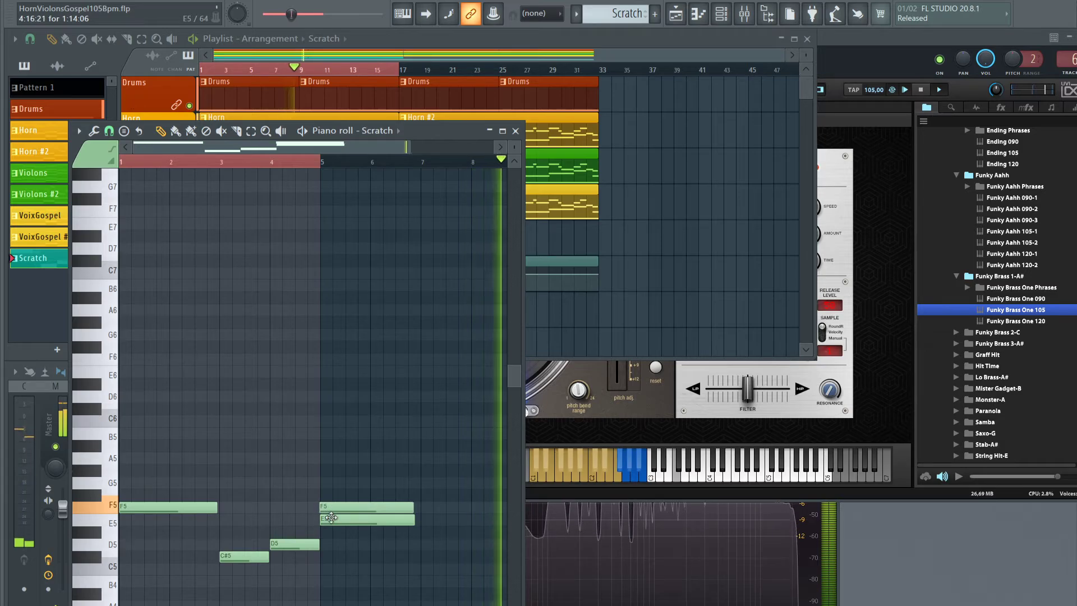
left_click_drag(445, 518, 431, 519)
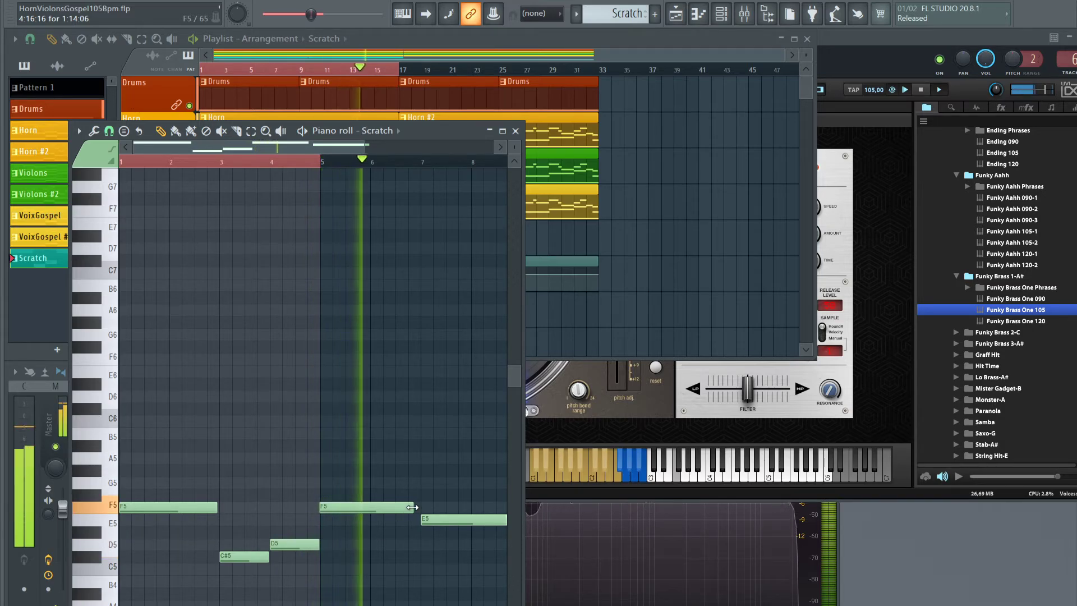
Review the Scratch notes at different zoom levels during playback and audition higher keys, including D6 and E6
scroll(328, 166, "up", 5)
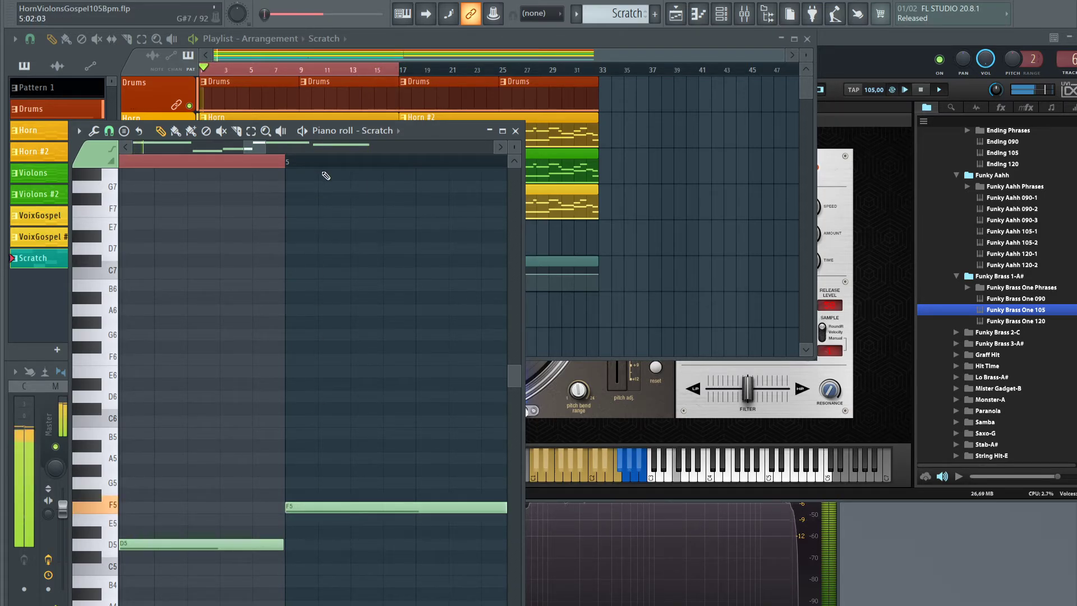
scroll(337, 162, "down", 5)
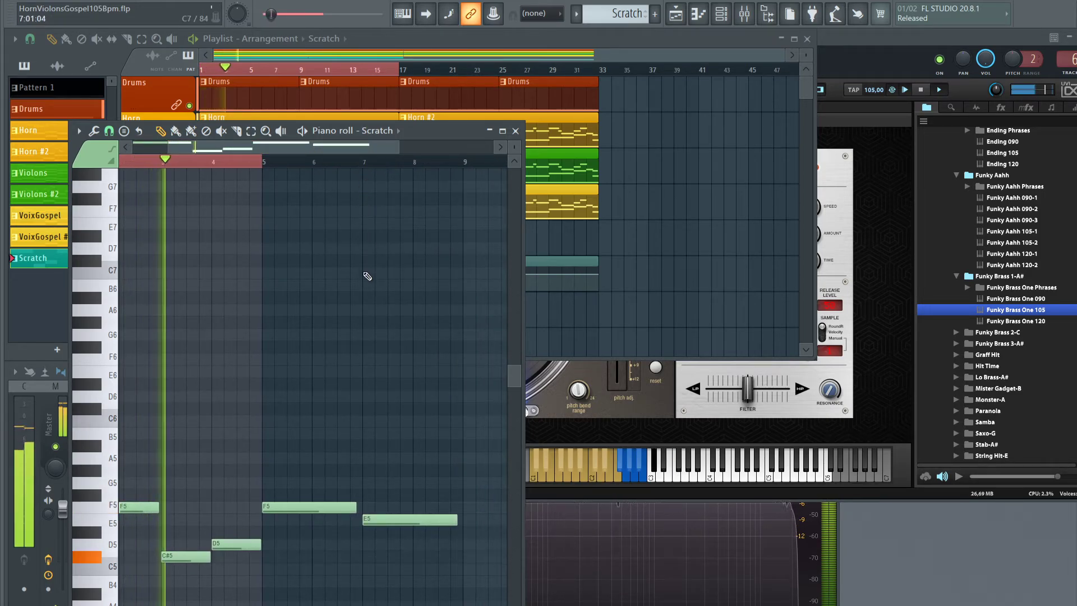
scroll(174, 164, "up", 6)
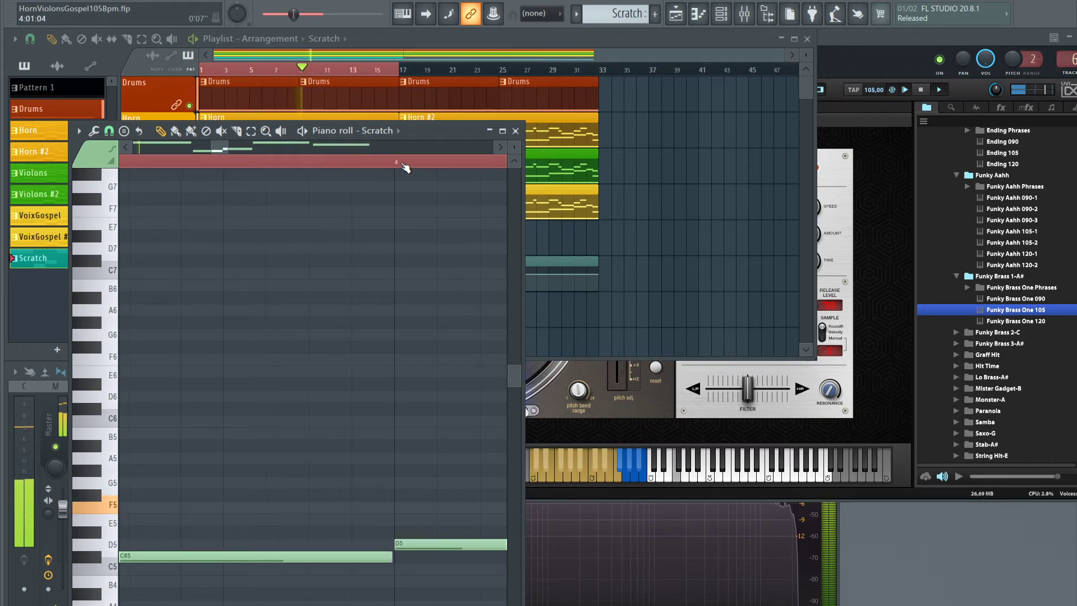
scroll(404, 167, "down", 3)
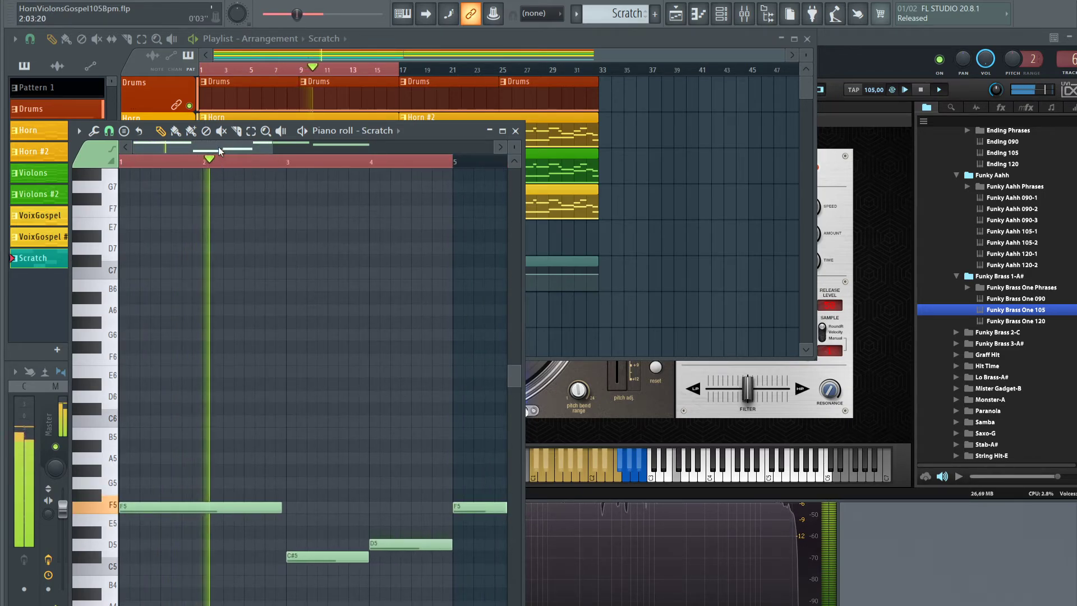
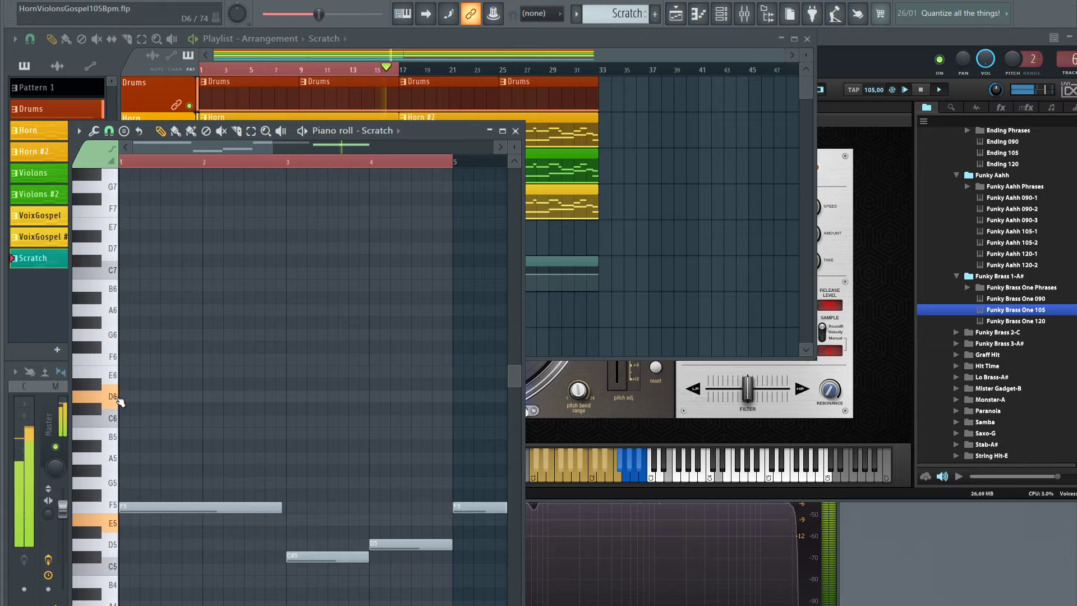
left_click_drag(267, 140, 344, 147)
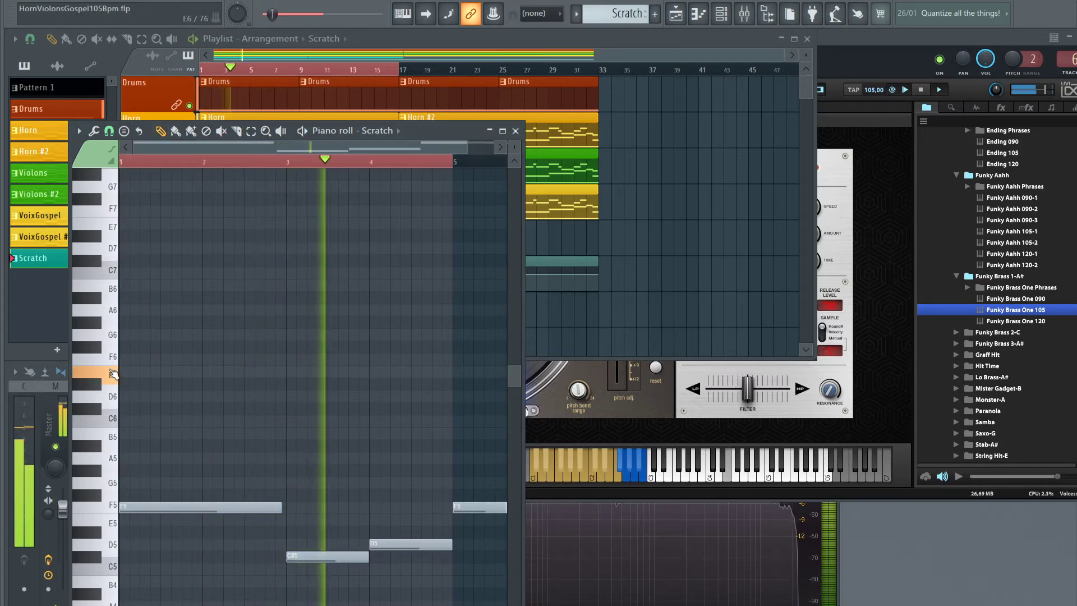
Add a one-bar D6 note to the Scratch part, move it to bar 7, and check it in playback
left_click(117, 404)
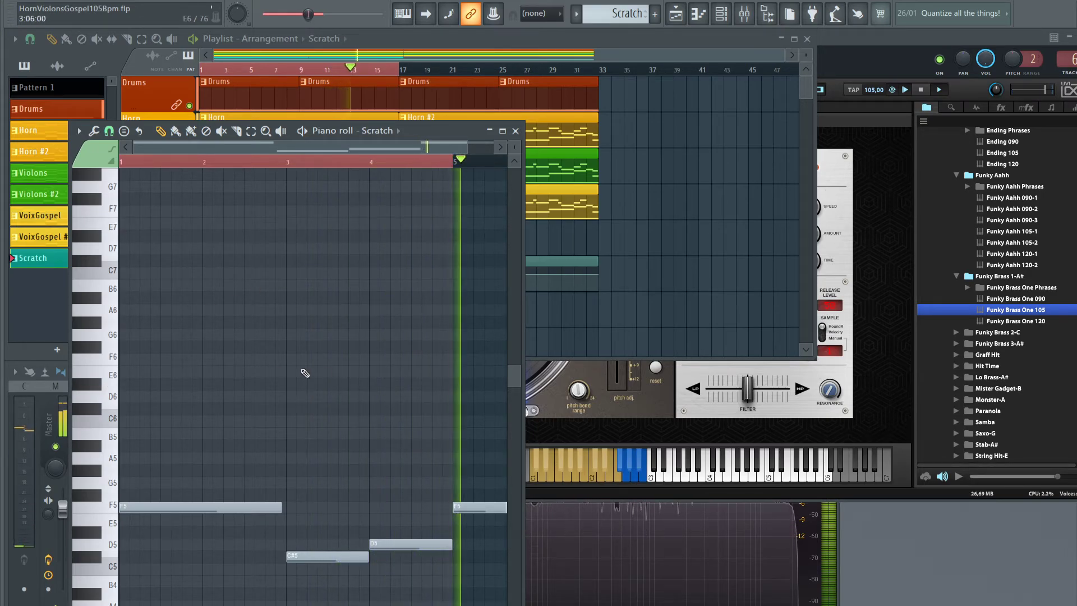
left_click(86, 387)
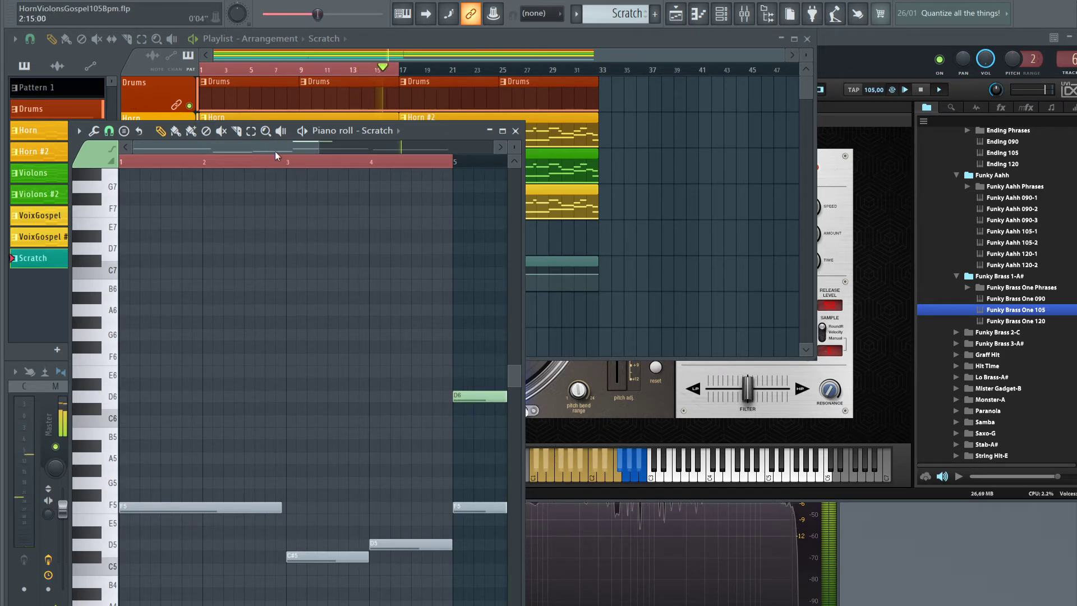
left_click_drag(275, 152, 359, 171)
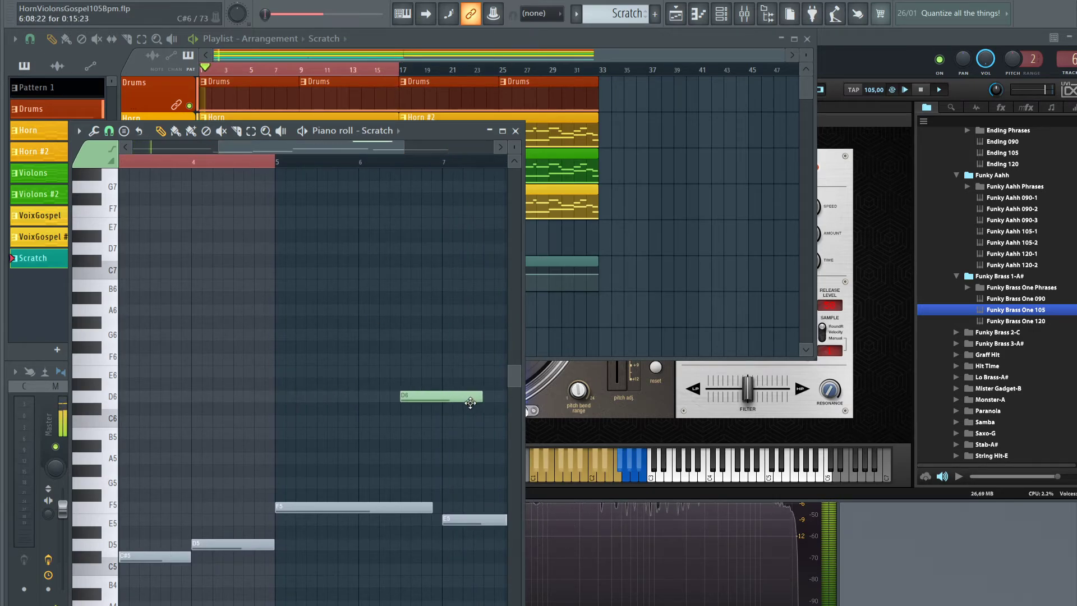
left_click_drag(470, 402, 501, 402)
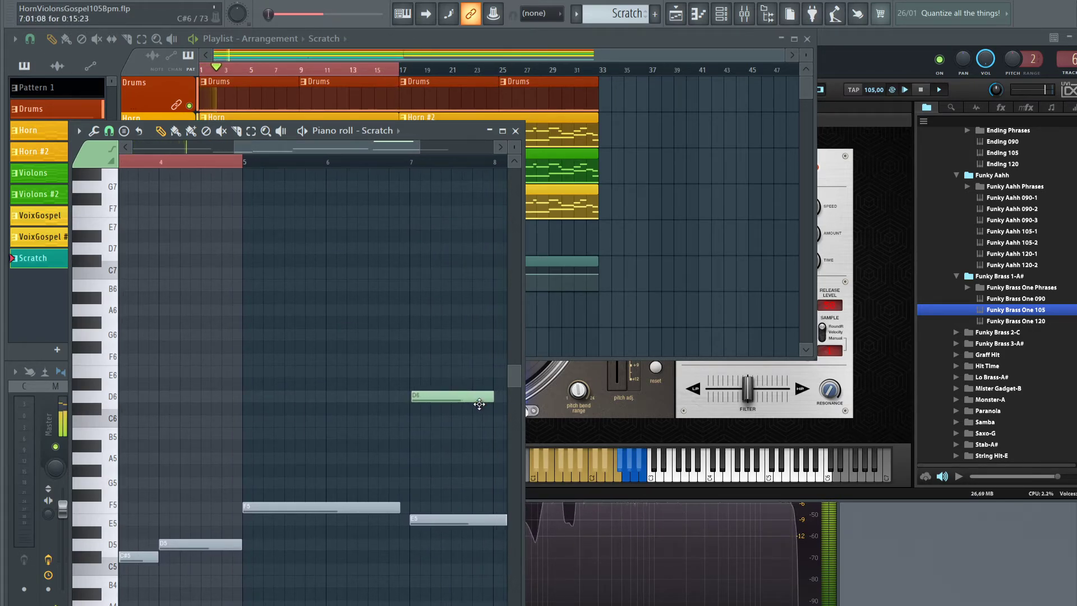
left_click_drag(316, 165, 355, 162)
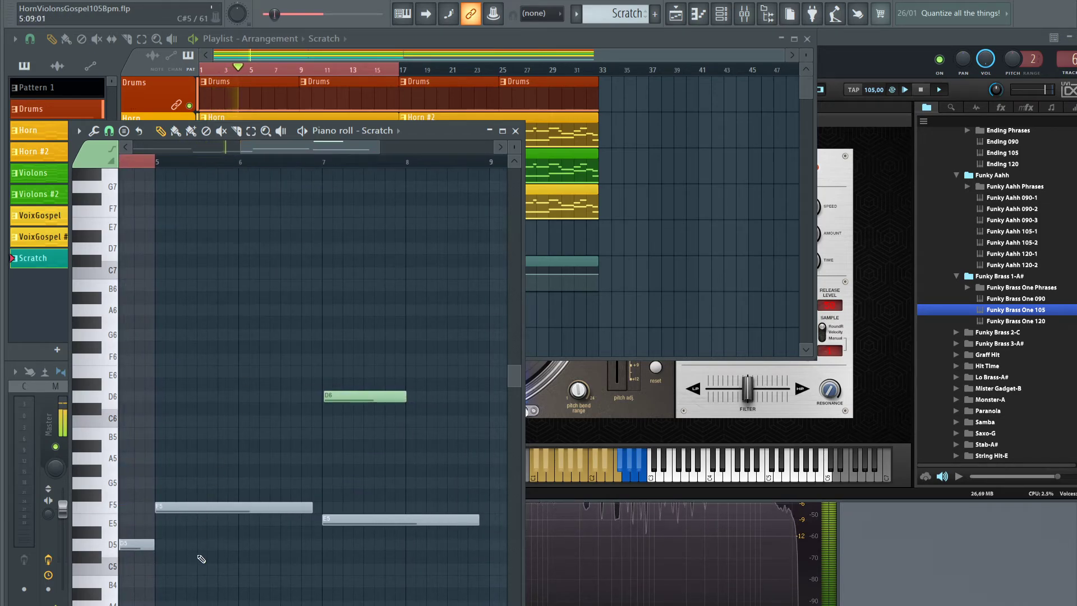
key("space")
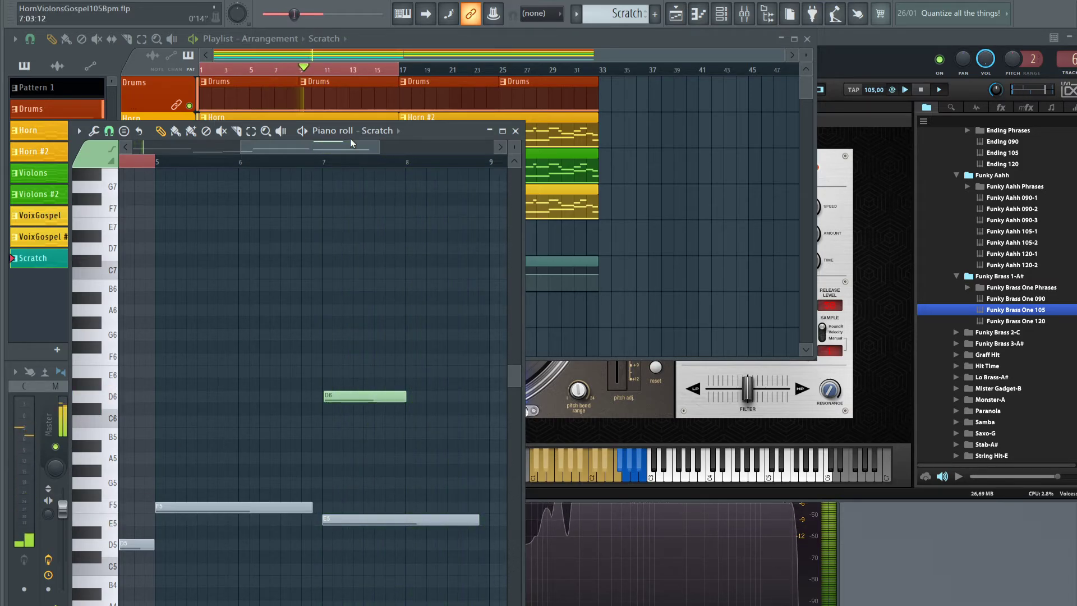
Move the D6 note to bar 3 and lengthen it to two bars, muting C#5 and unmuting both F5 notes
left_click_drag(335, 143, 272, 170)
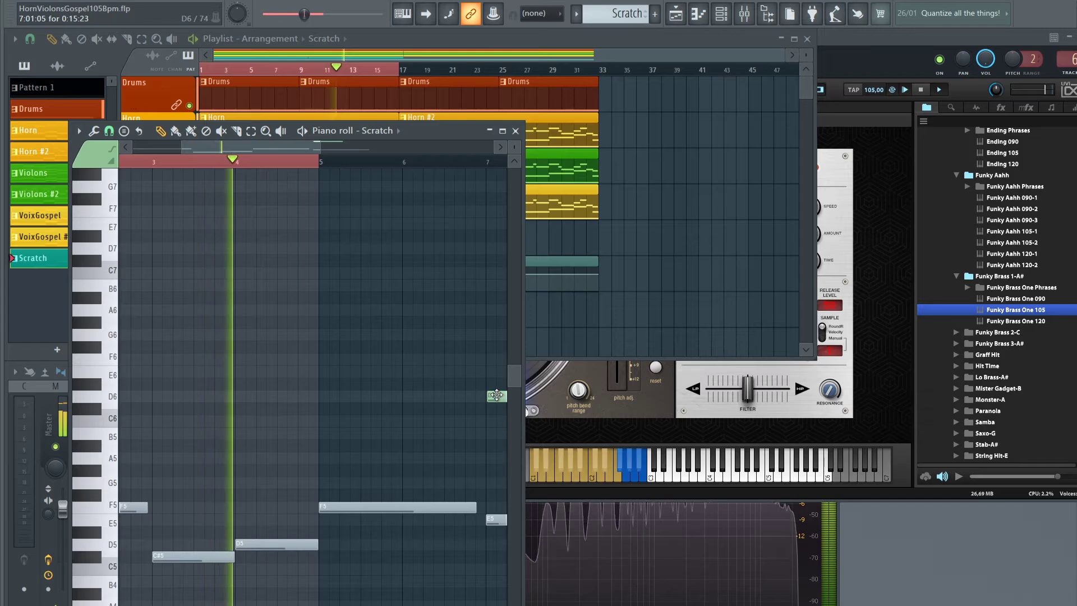
left_click_drag(493, 397, 156, 398)
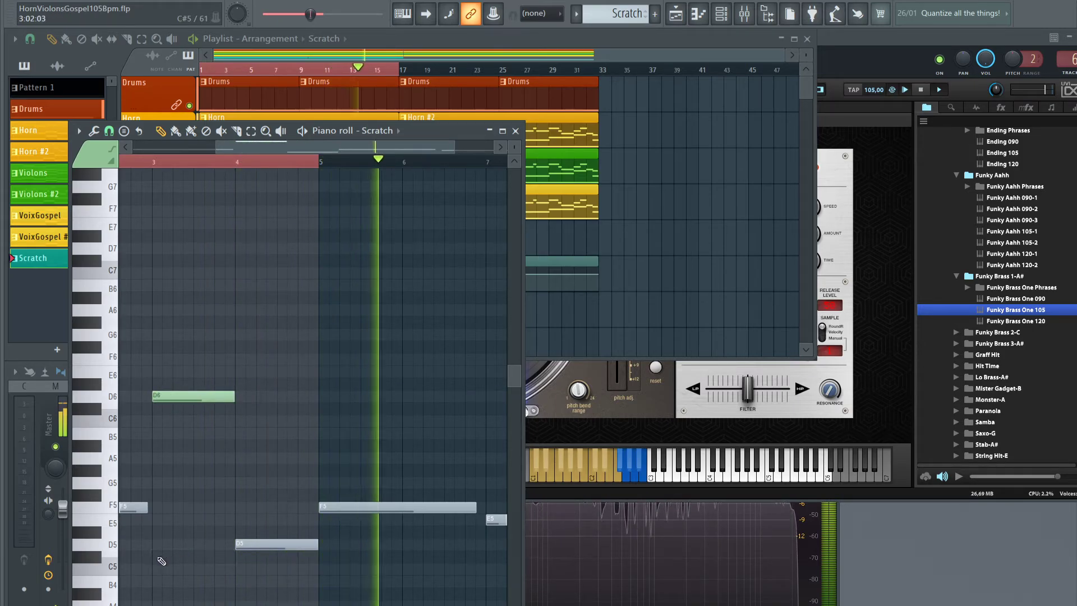
left_click_drag(154, 557, 156, 557)
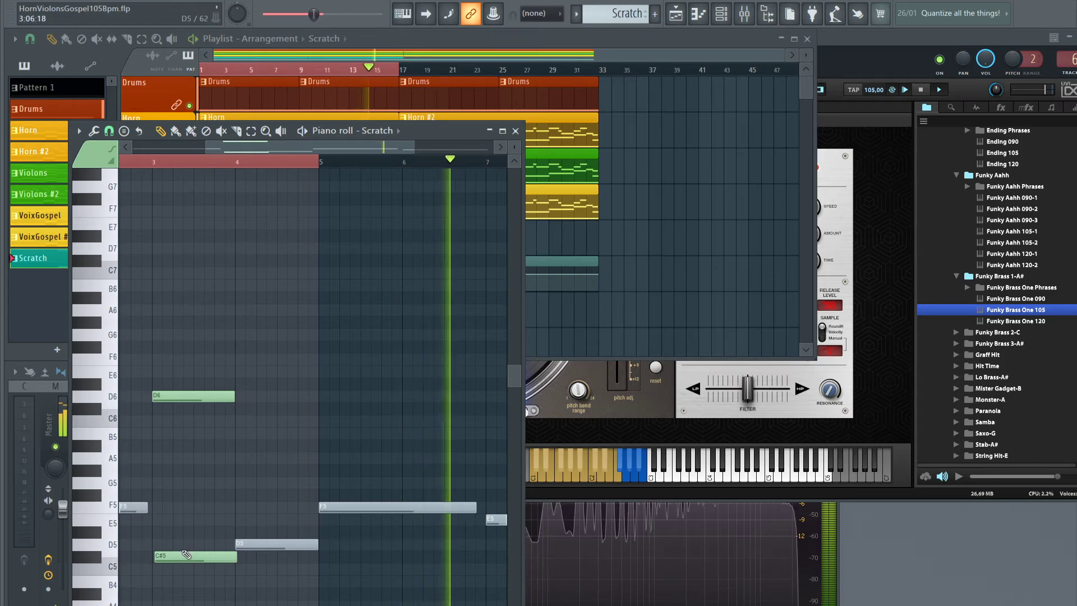
key("t")
left_click(183, 555)
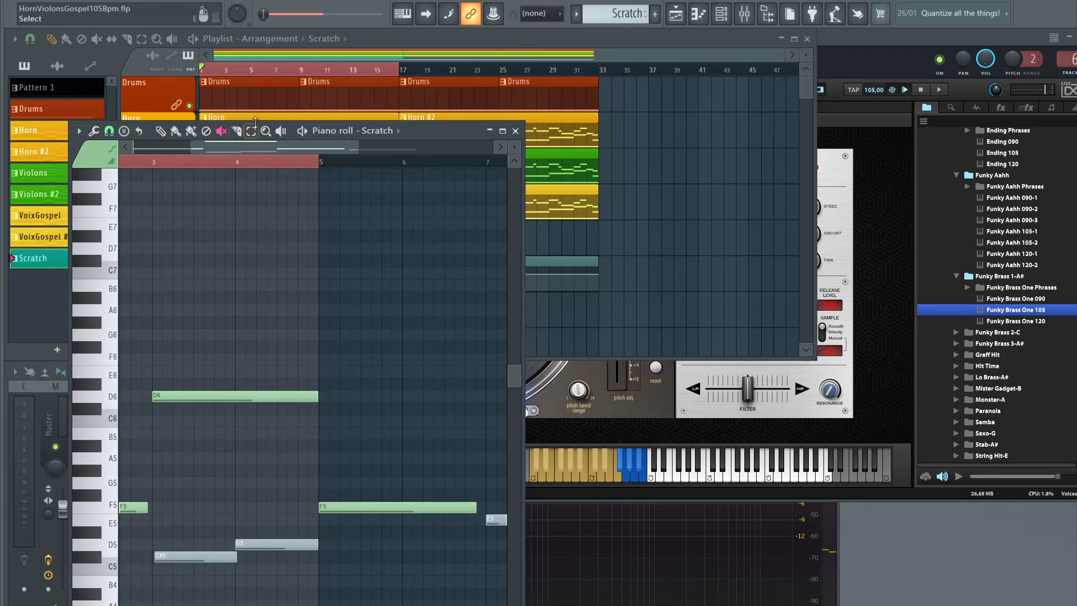
Unmute the E5 note at bar 7 and extend the F5 note at bar 5 up to it
left_click_drag(314, 147, 392, 148)
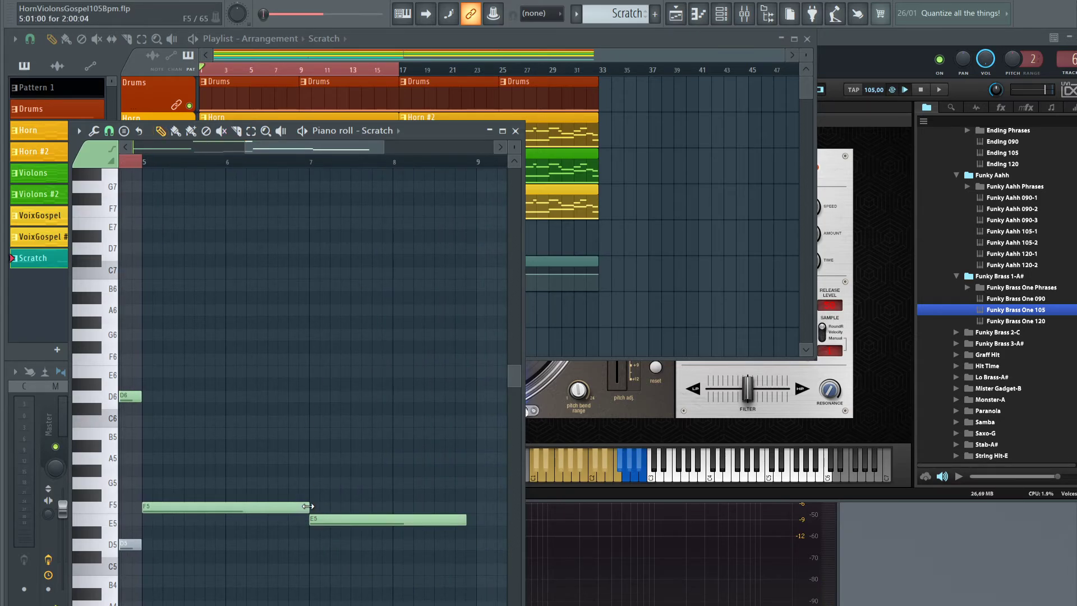
scroll(321, 155, "left", 4)
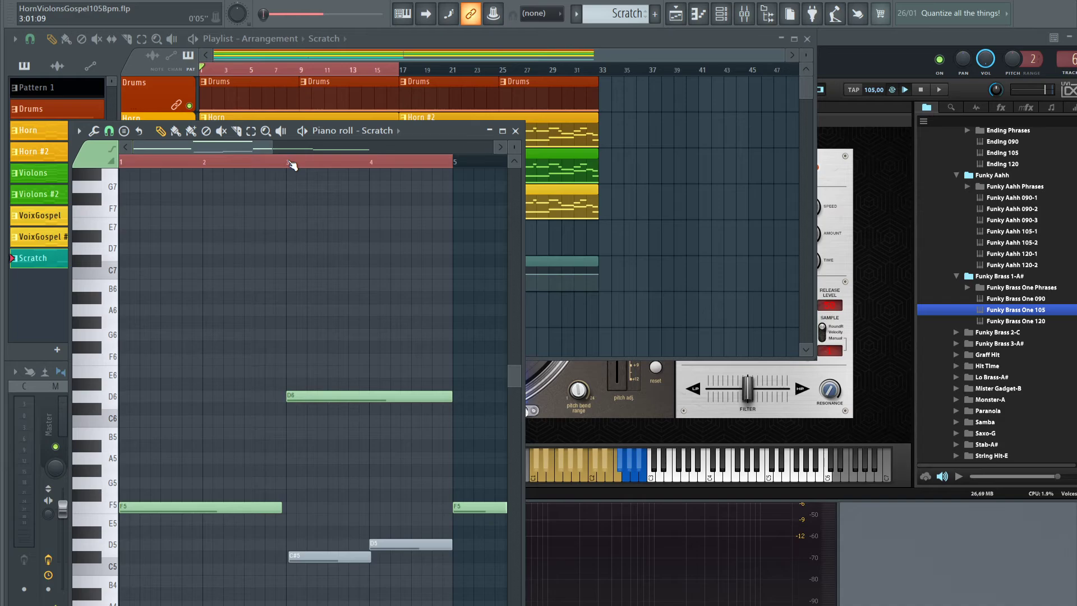
Align the start of the D6 note exactly with bar 3 and check the note boundaries at bars 5 and 7
scroll(298, 163, "up", 6)
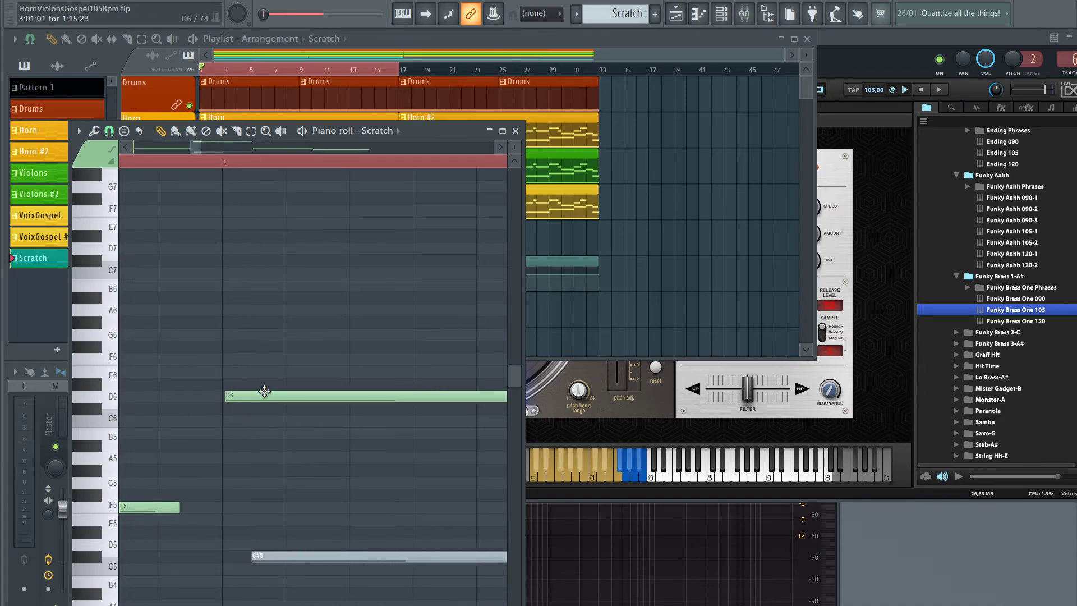
left_click(269, 396)
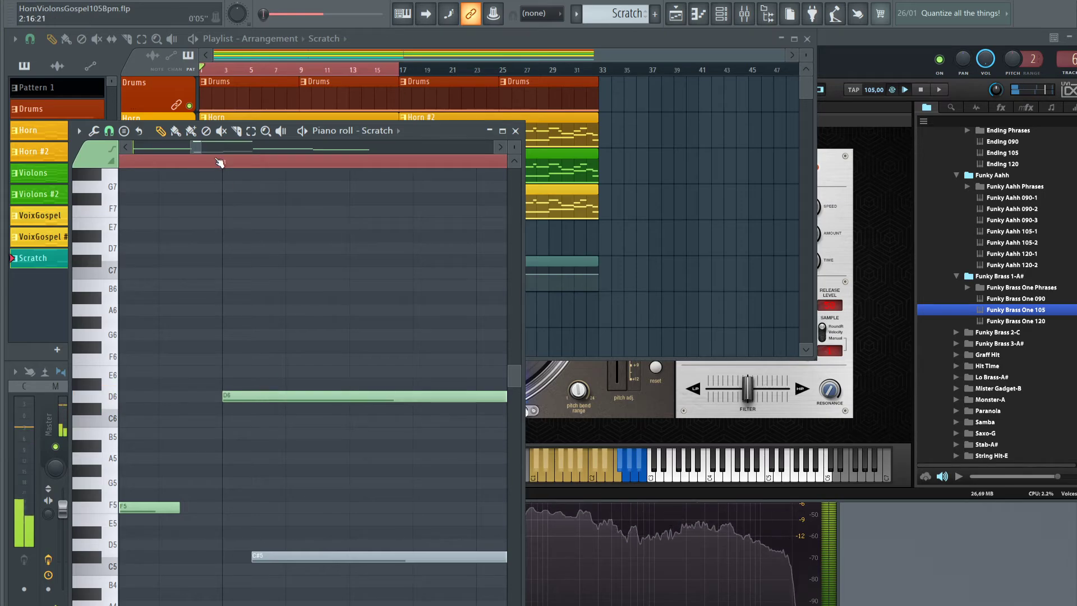
left_click_drag(199, 147, 257, 158)
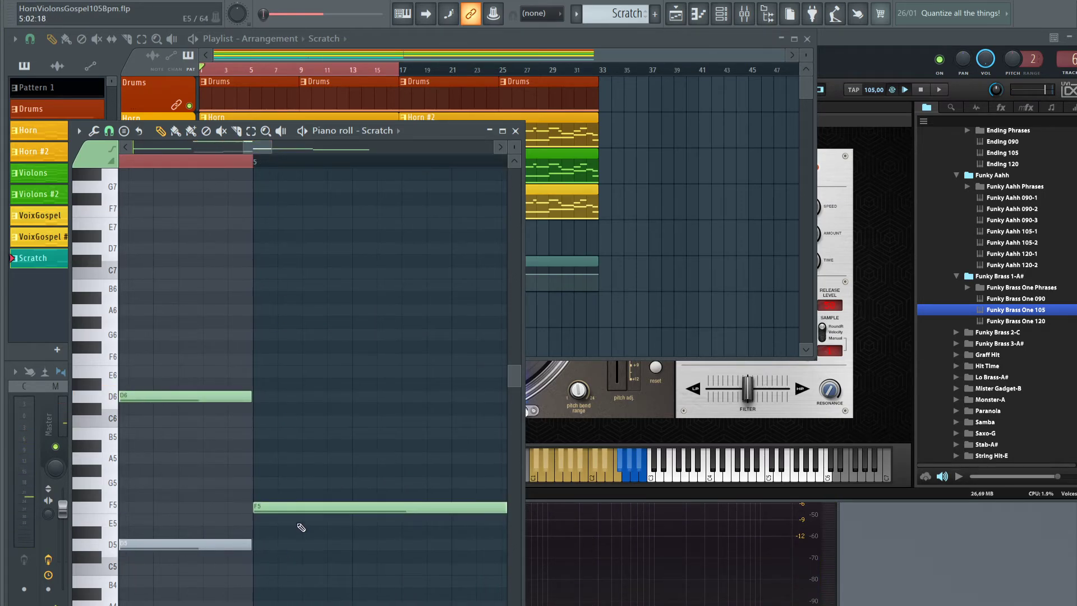
left_click_drag(260, 148, 316, 176)
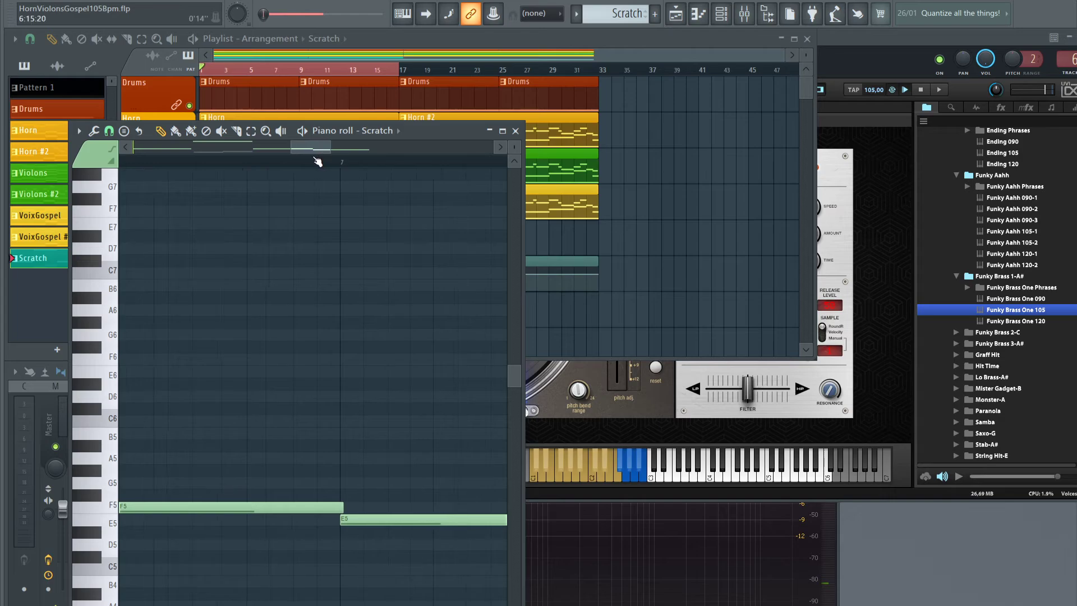
scroll(309, 150, "down", 3)
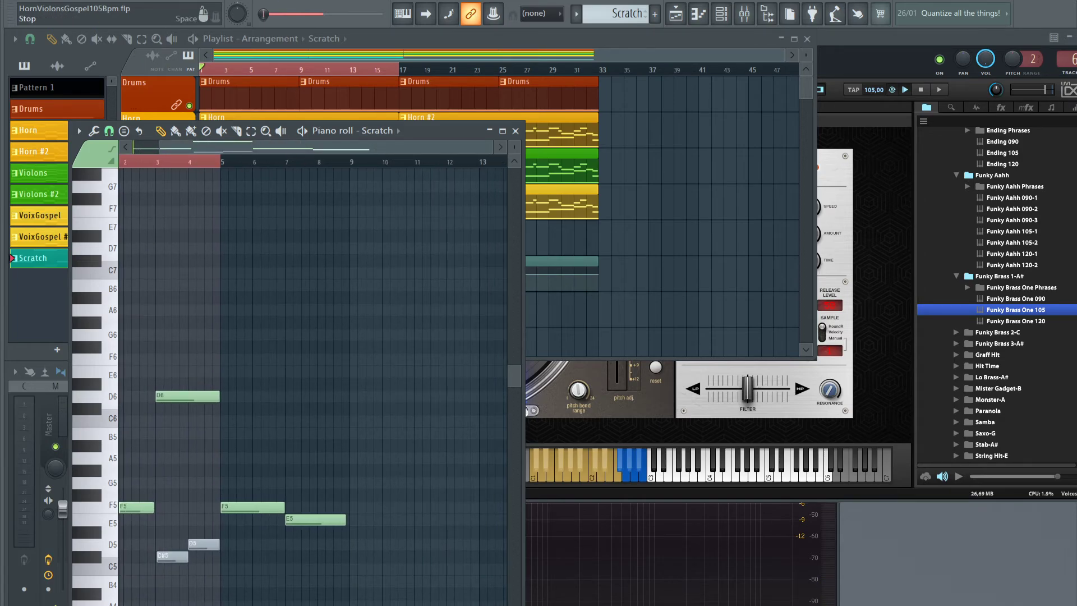
Play the Scratch phrase with the song and extend its final E5 note to end at bar 9
key("space")
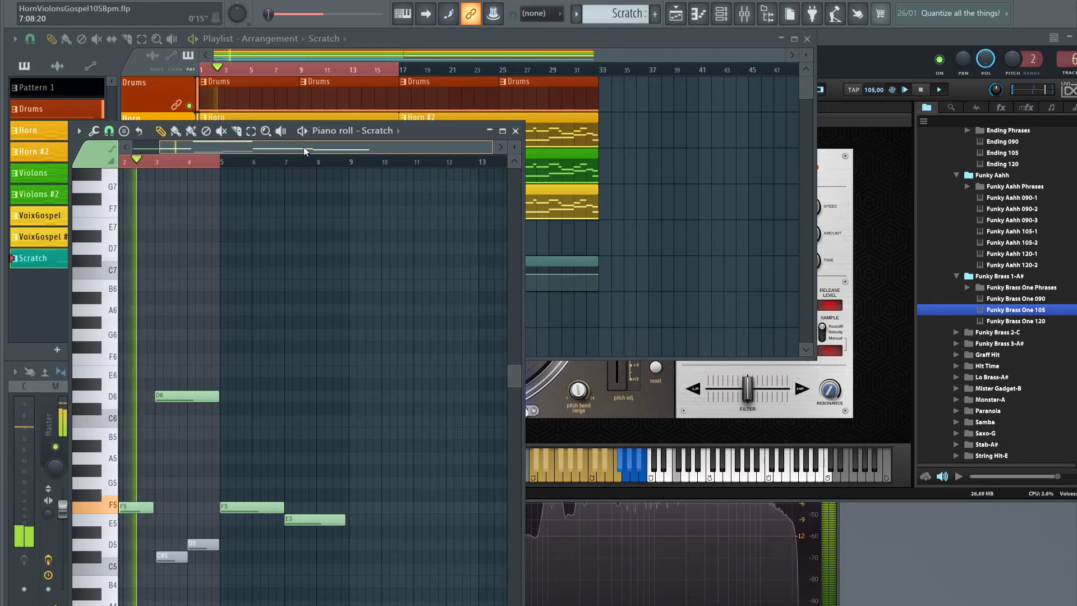
left_click_drag(304, 146, 115, 151)
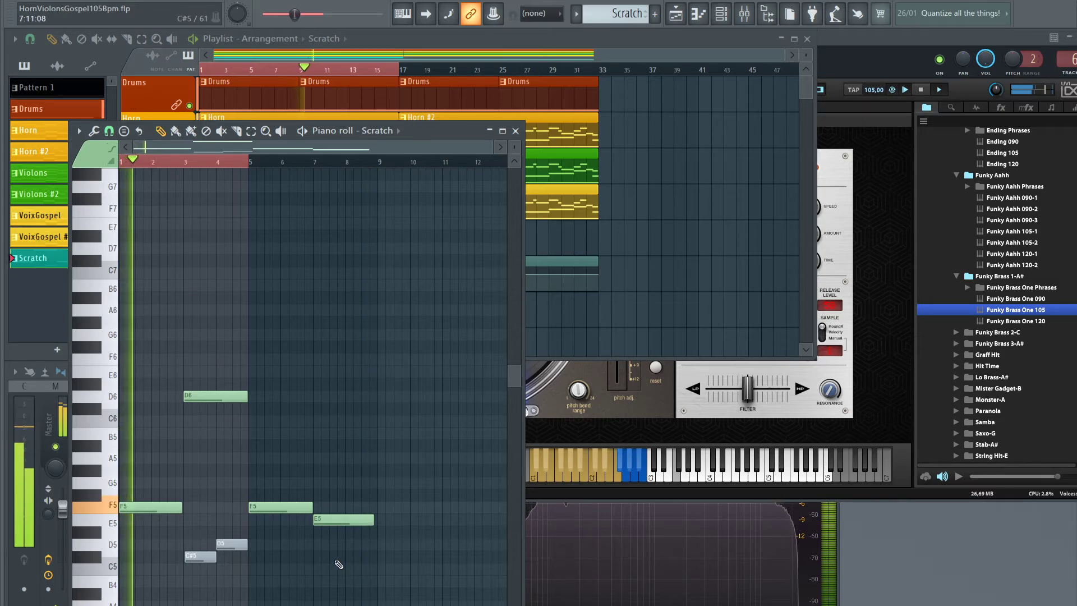
left_click_drag(371, 518, 373, 526)
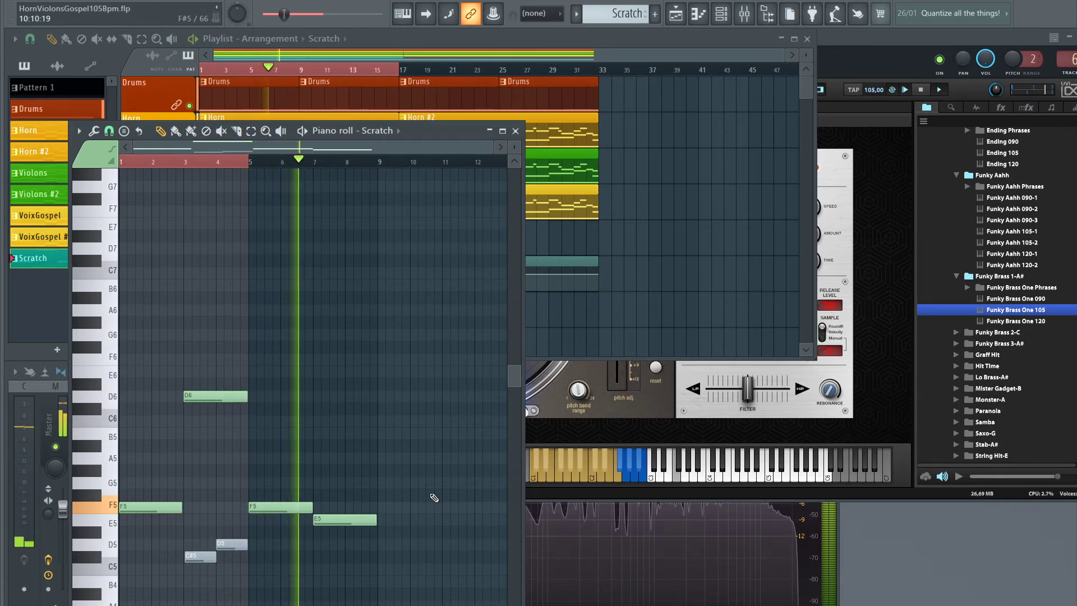
key("space")
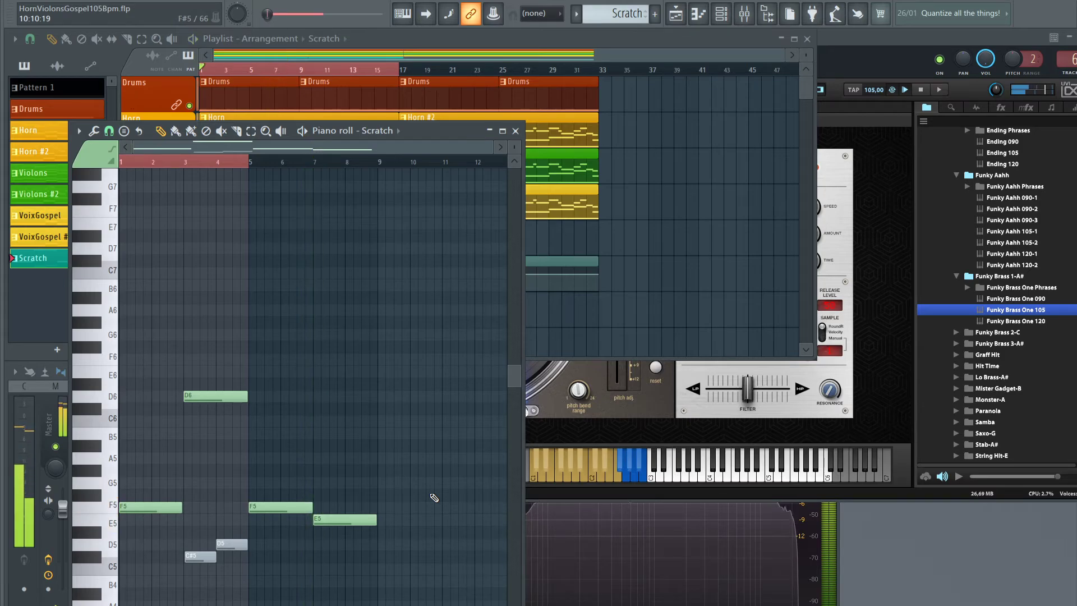
Delete the first Scratch clip at bar 1 of the playlist and place a Scratch clip at bar 25
left_click(515, 131)
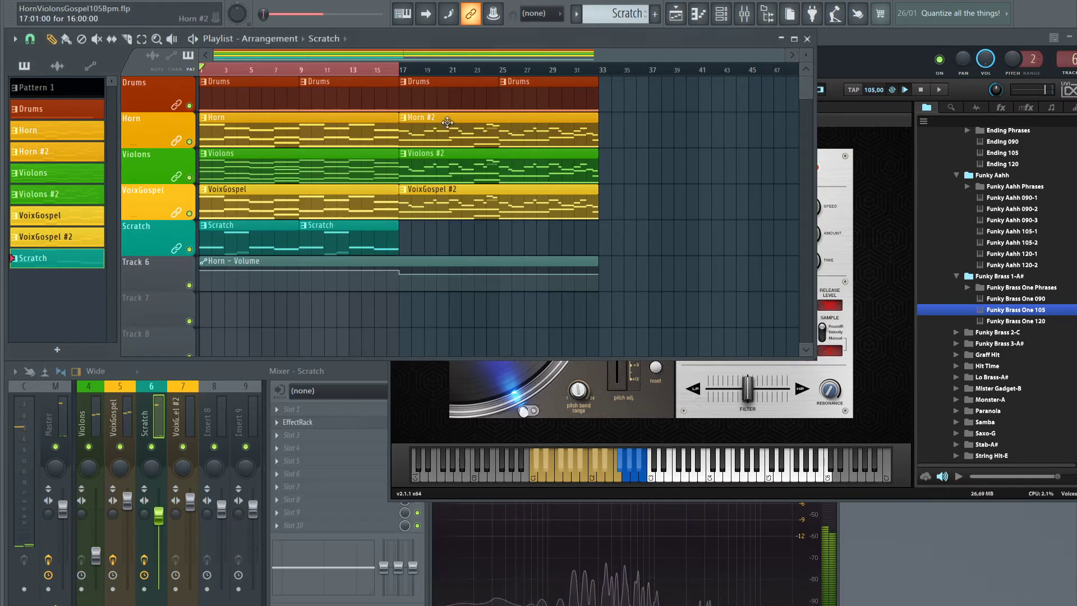
right_click(239, 226)
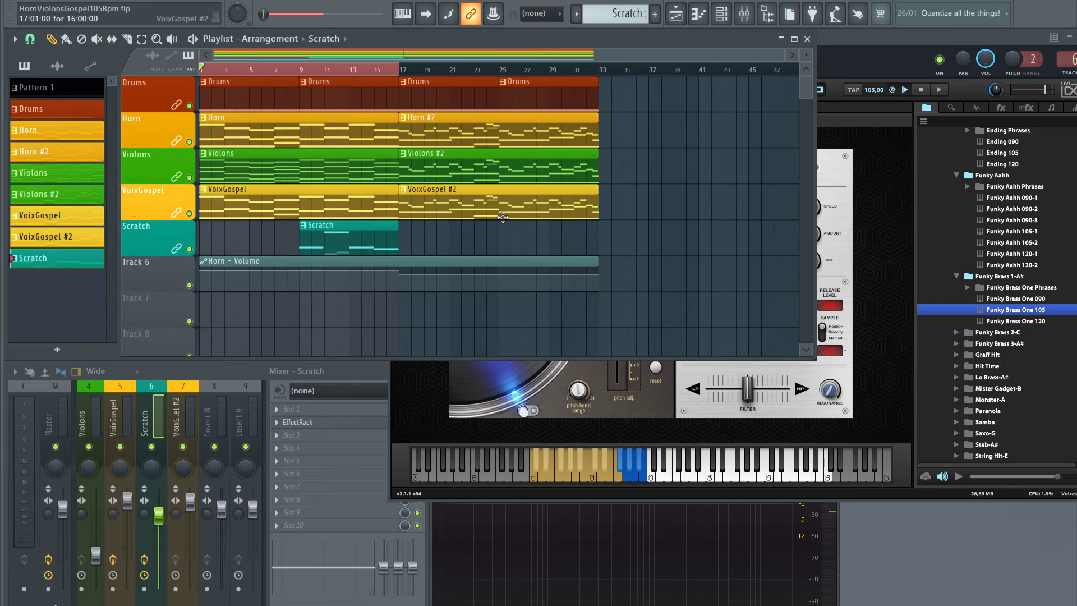
left_click(499, 243)
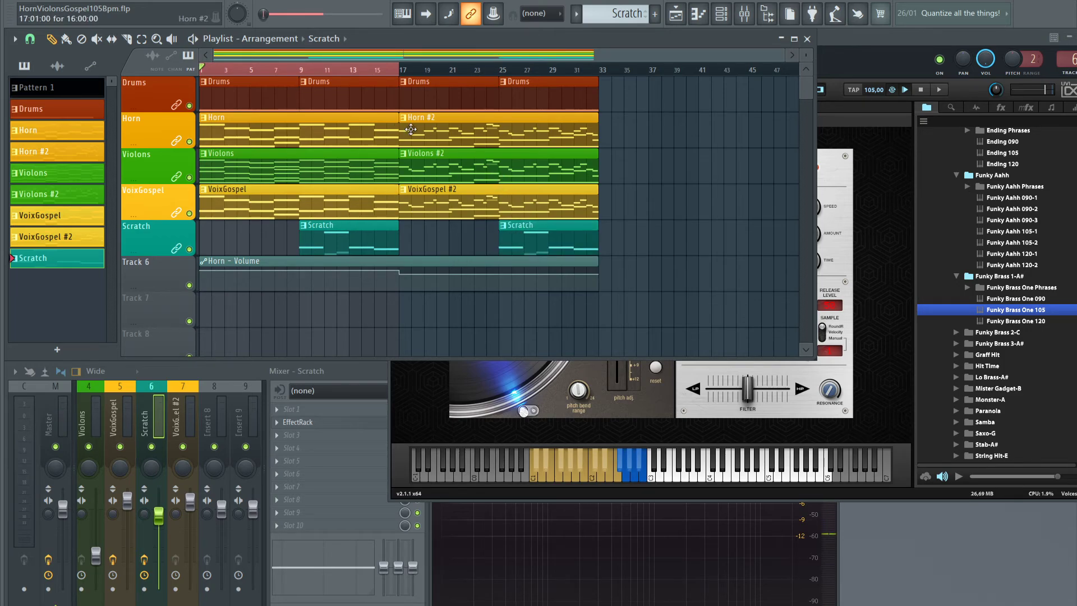
Set the playlist time selection from bar 1 to bar 33 and play the arrangement, jumping to bar 17
left_click_drag(412, 72, 585, 71)
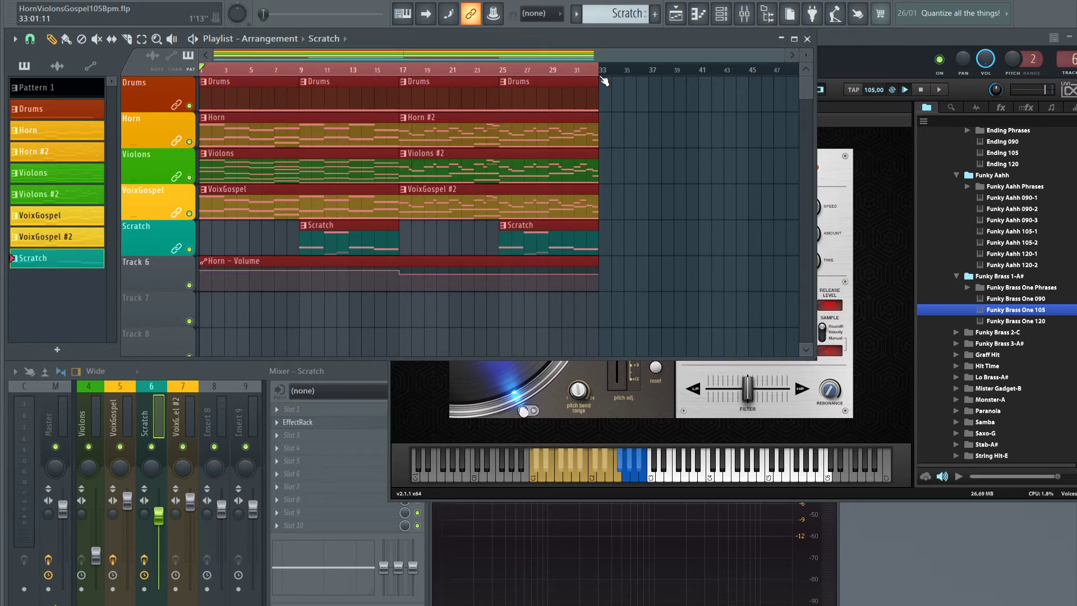
key("space")
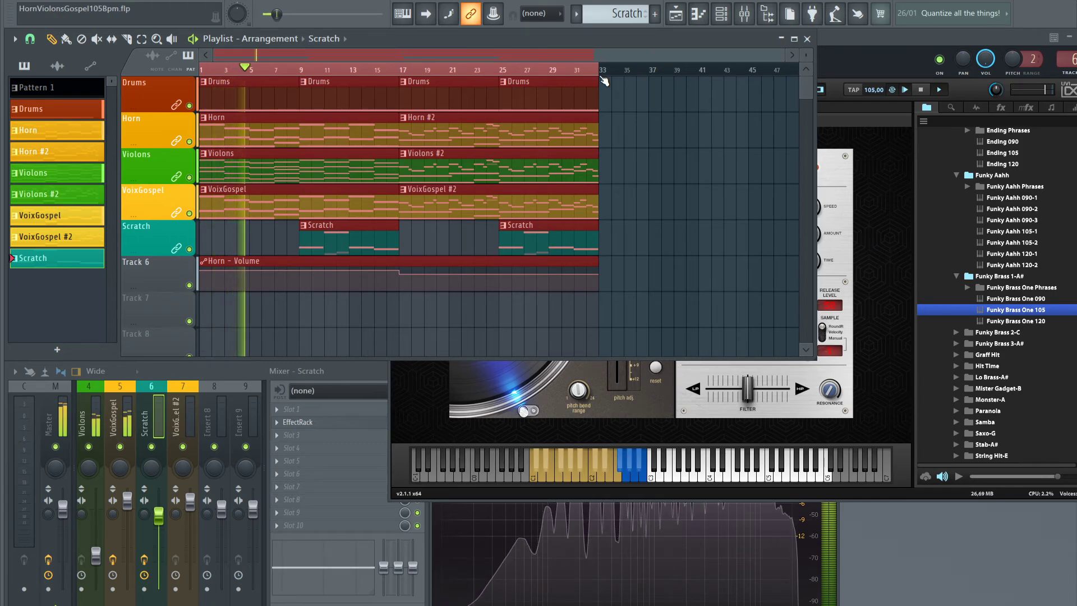
left_click(404, 70)
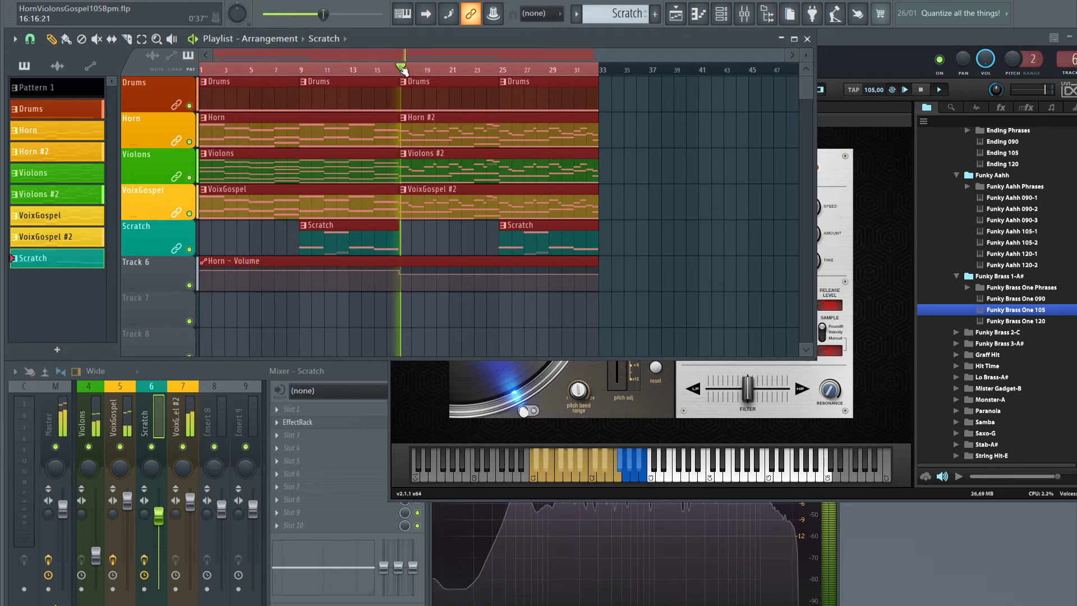
In the VoixGospel #2 notes, shorten the bar 5 A5 note to 0:12:02 and trim the following G5 note's overlap with F5
double_click(423, 206)
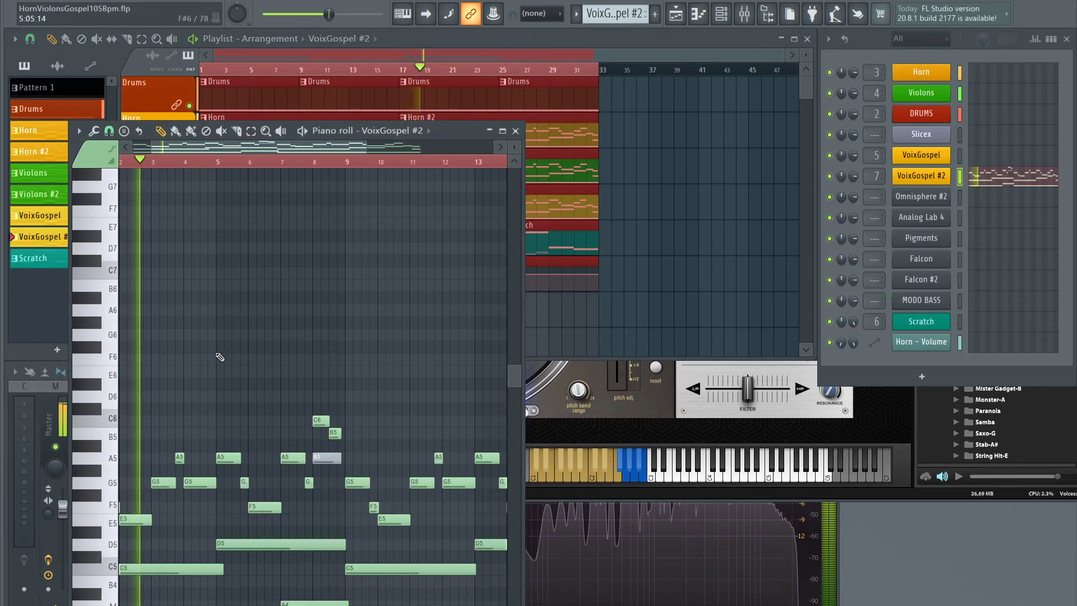
scroll(274, 146, "left", 1)
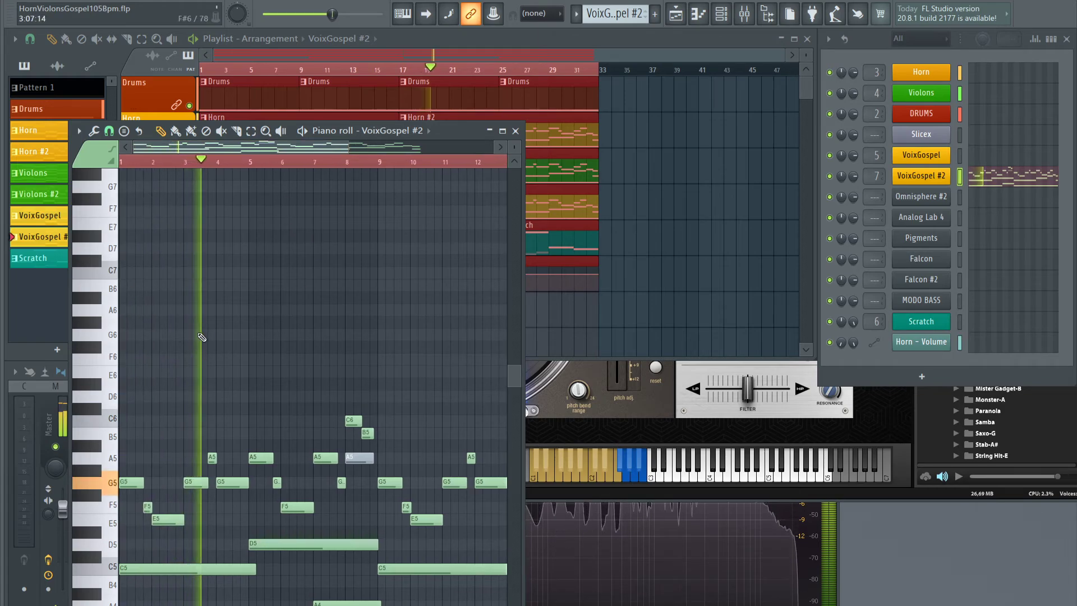
scroll(155, 163, "up", 4)
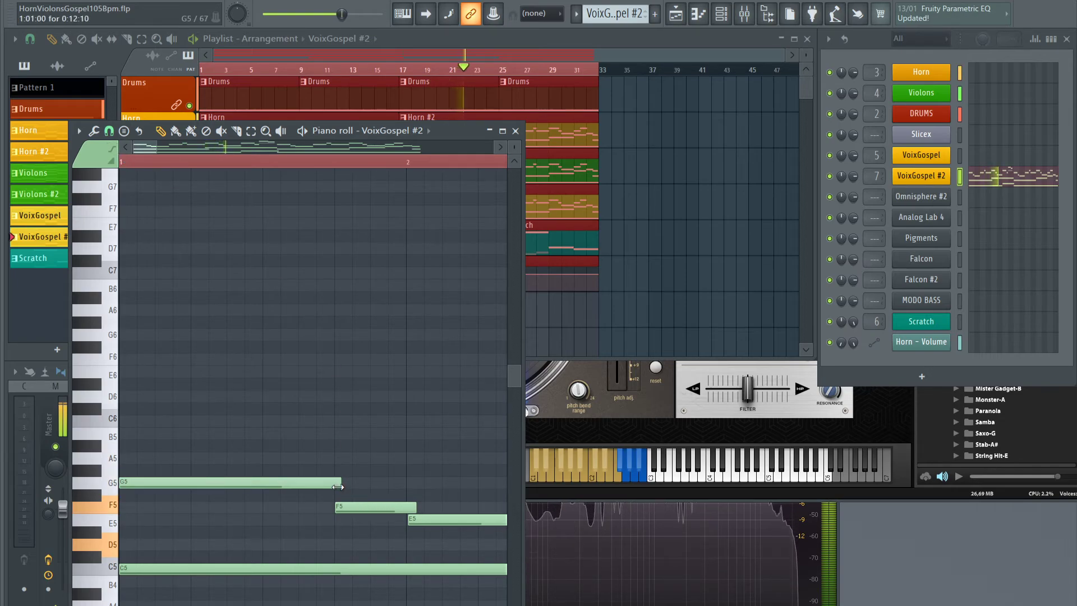
left_click(119, 161)
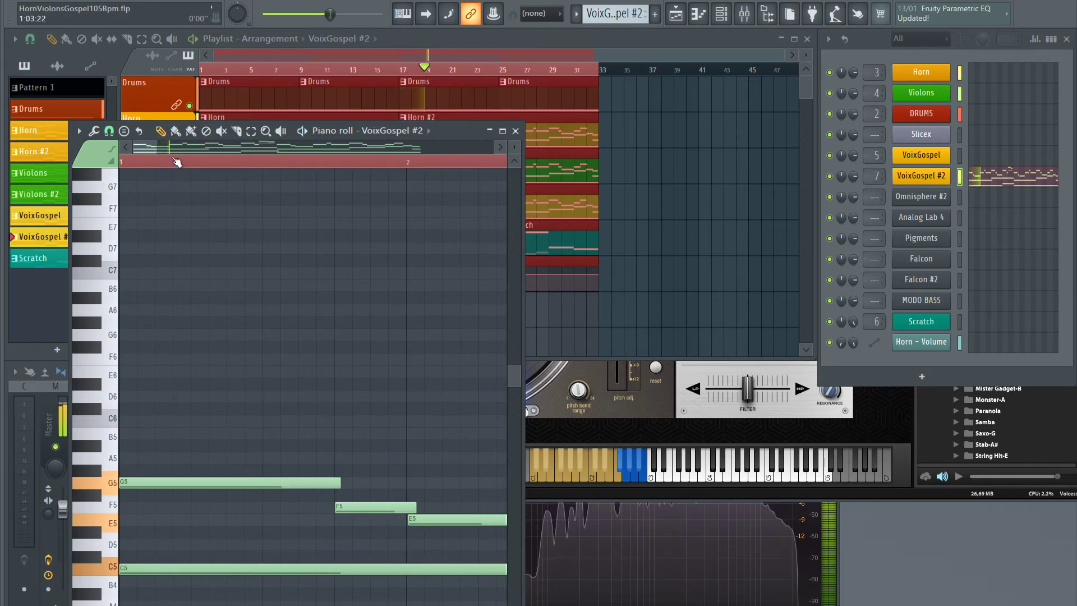
scroll(174, 167, "down", 5)
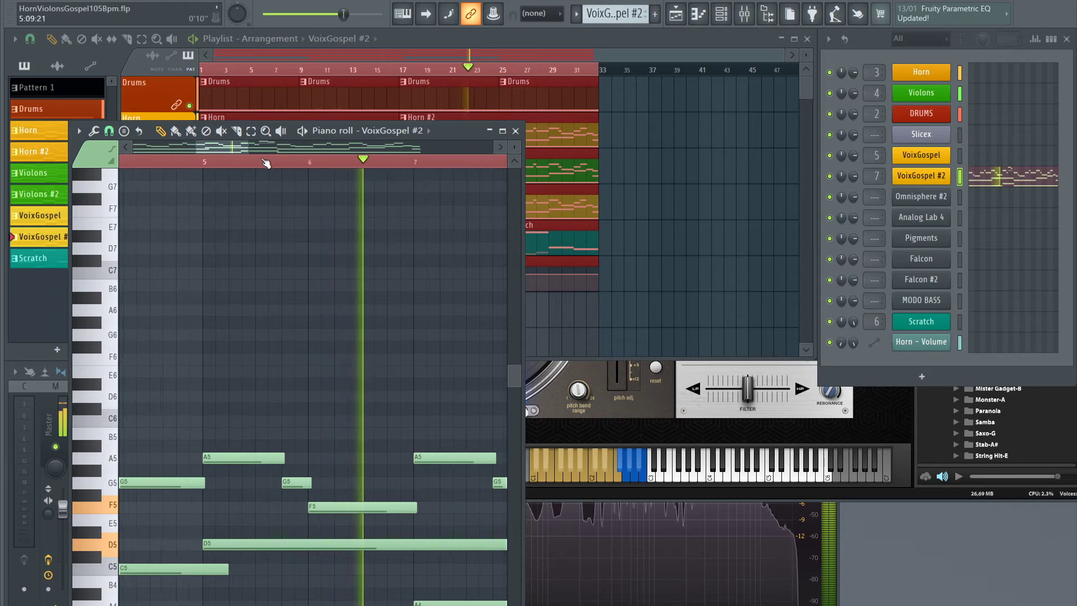
scroll(262, 154, "up", 4)
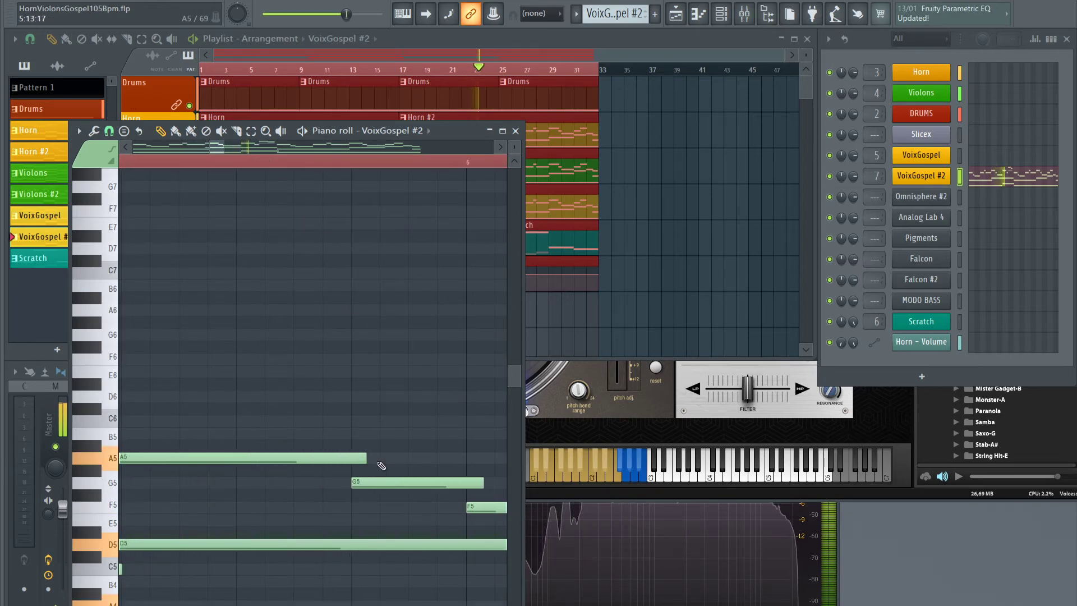
left_click_drag(482, 484, 469, 486)
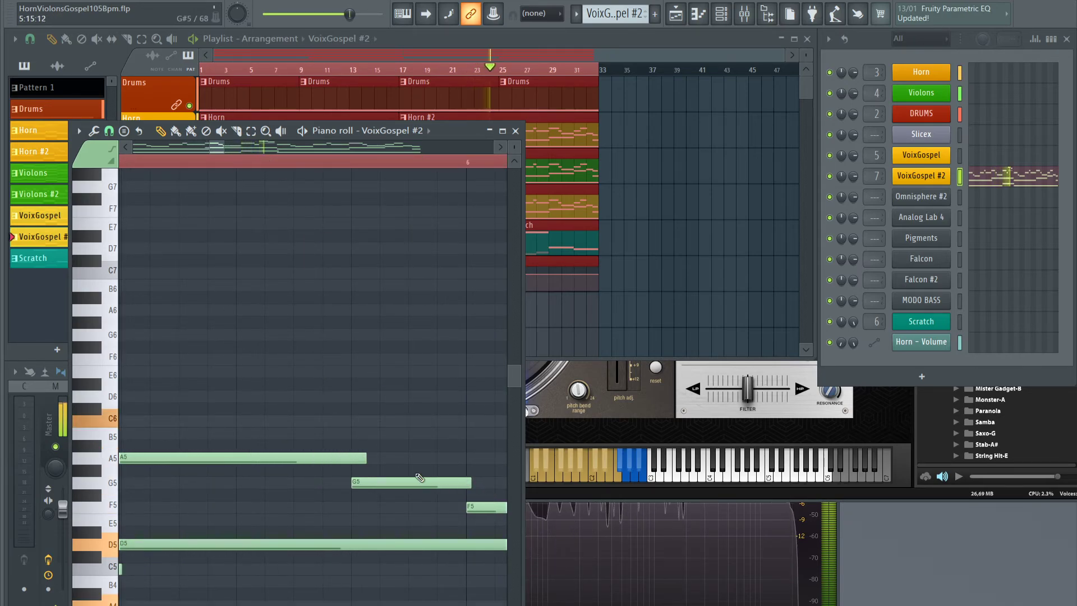
left_click_drag(365, 458, 355, 461)
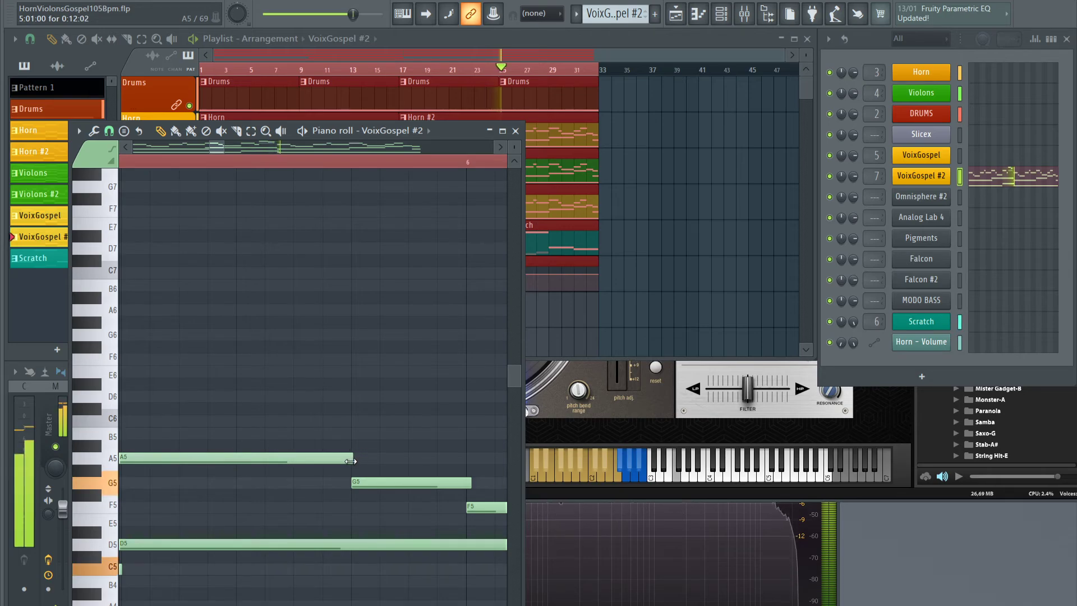
In the VoixGospel #2 piano roll, shorten the C5 note that overlaps D5 to end just after bar 5
left_click(171, 161)
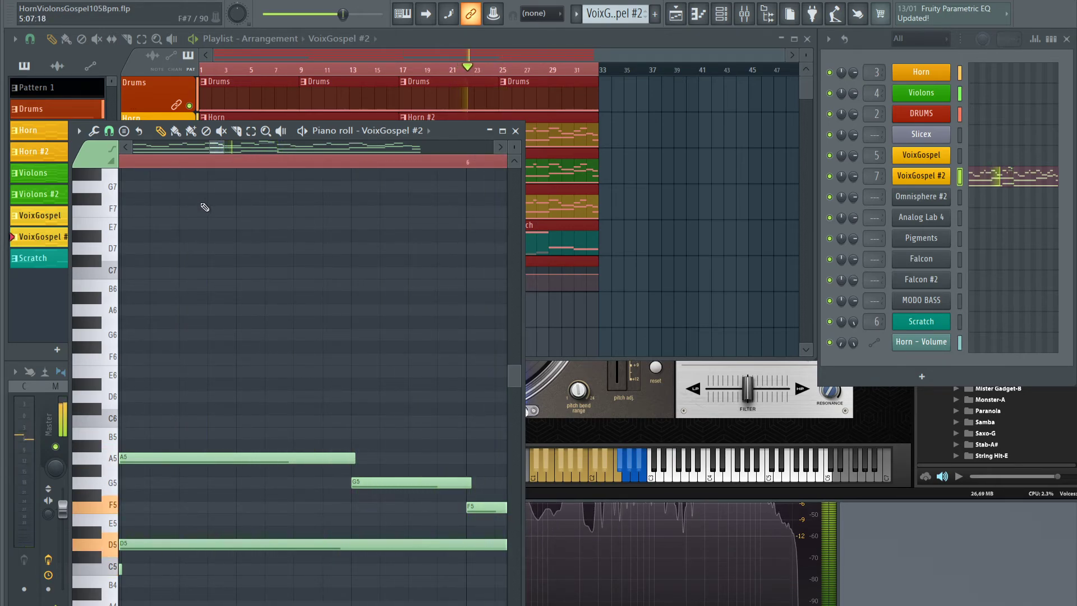
scroll(249, 167, "down", 1)
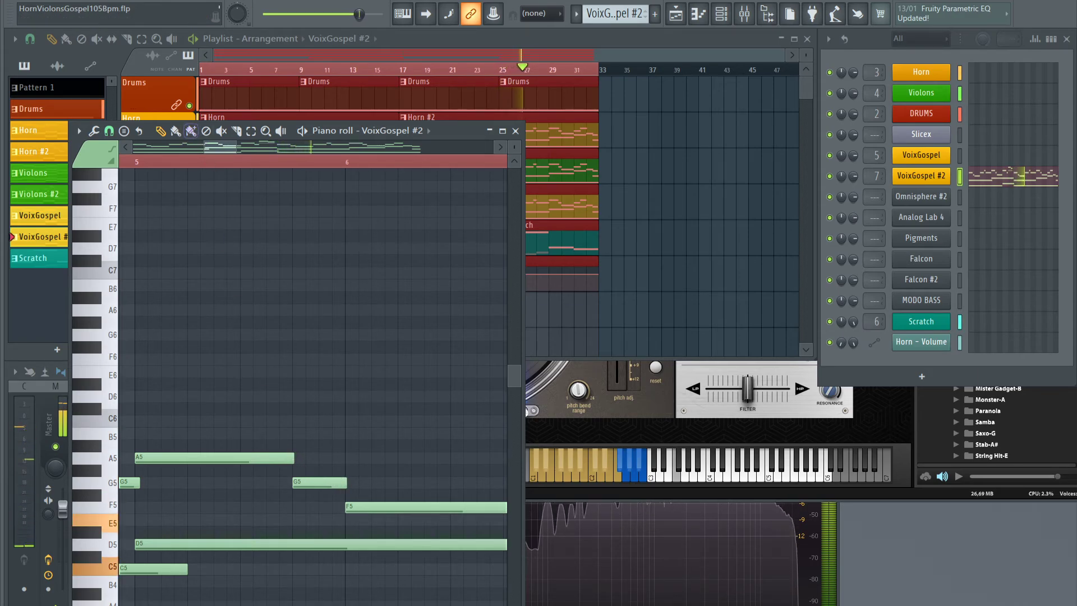
left_click(399, 67)
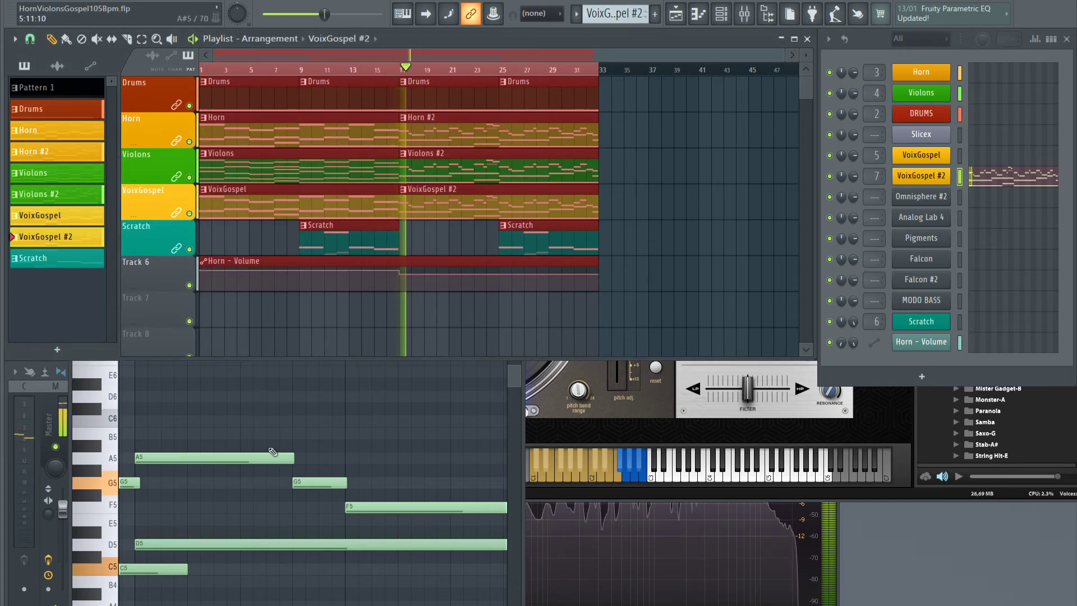
left_click(247, 604)
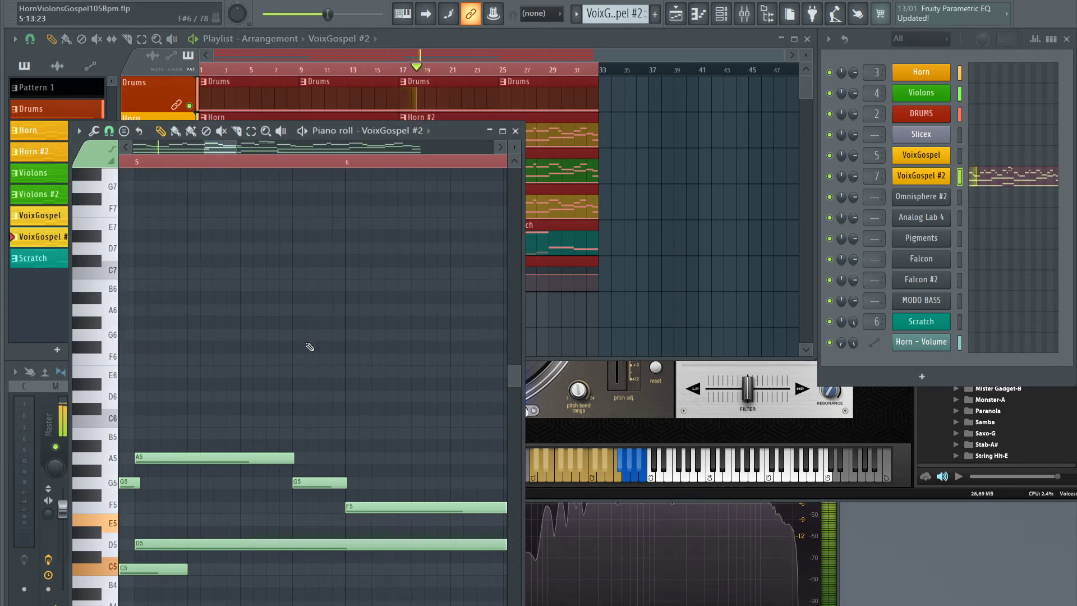
mouse_move(217, 147)
left_mouse_down()
mouse_move(175, 147)
mouse_move(214, 150)
left_mouse_up()
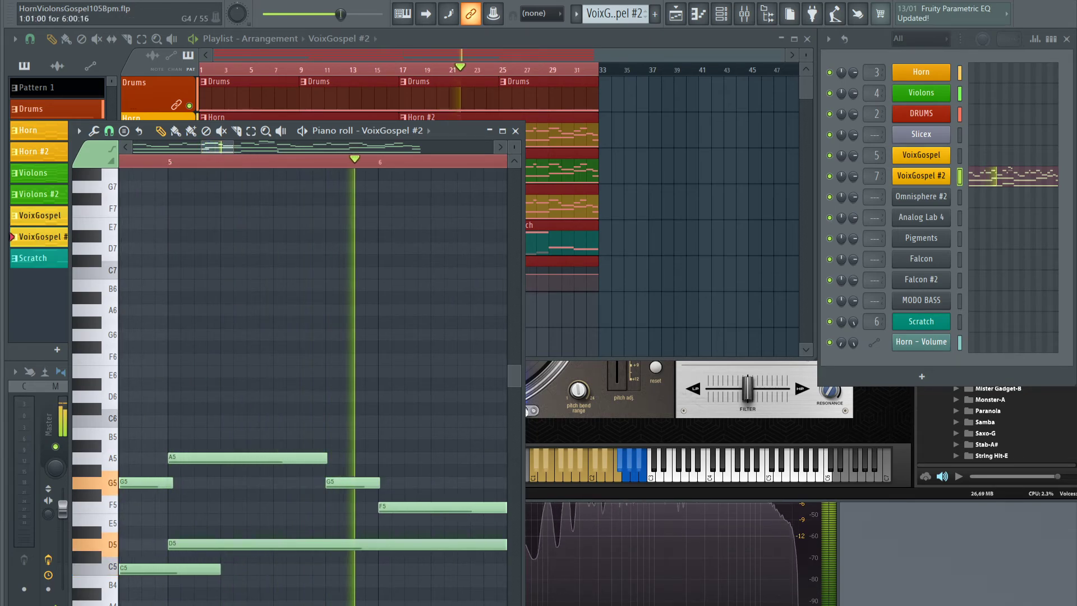
left_click_drag(221, 567, 174, 568)
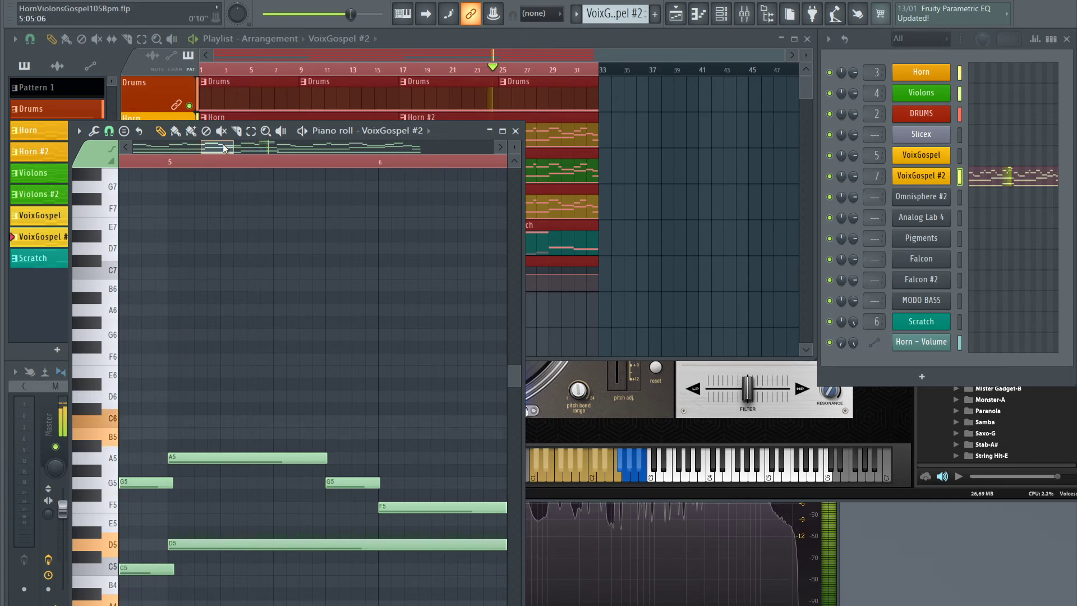
Shorten the VoixGospel #2 A4 note to 2:00:08 and extend the final E5 note to end at bar 17
left_click_drag(223, 144, 279, 175)
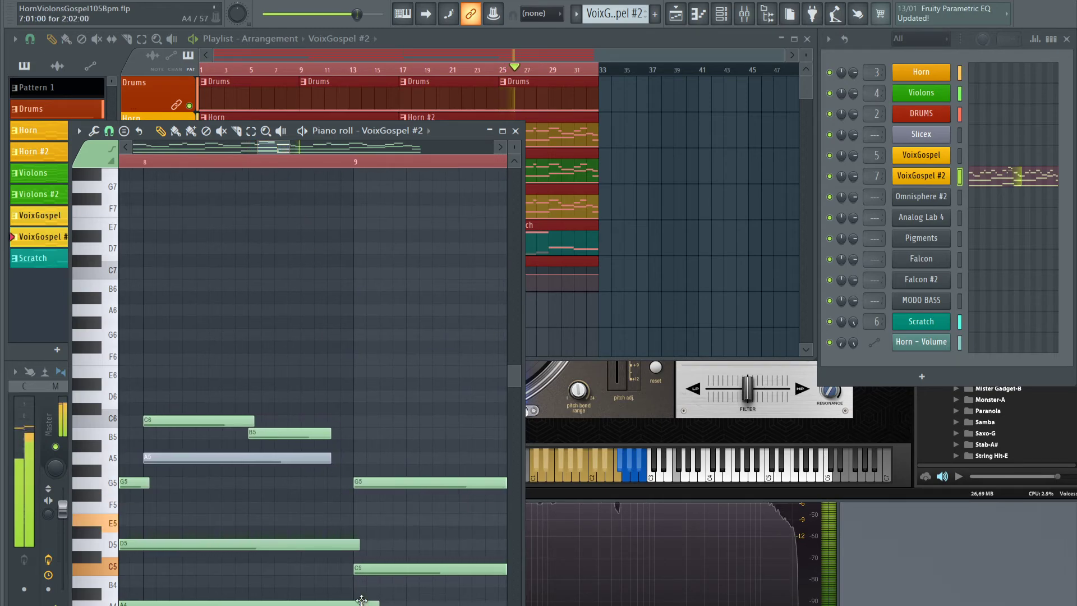
left_click_drag(380, 604, 359, 603)
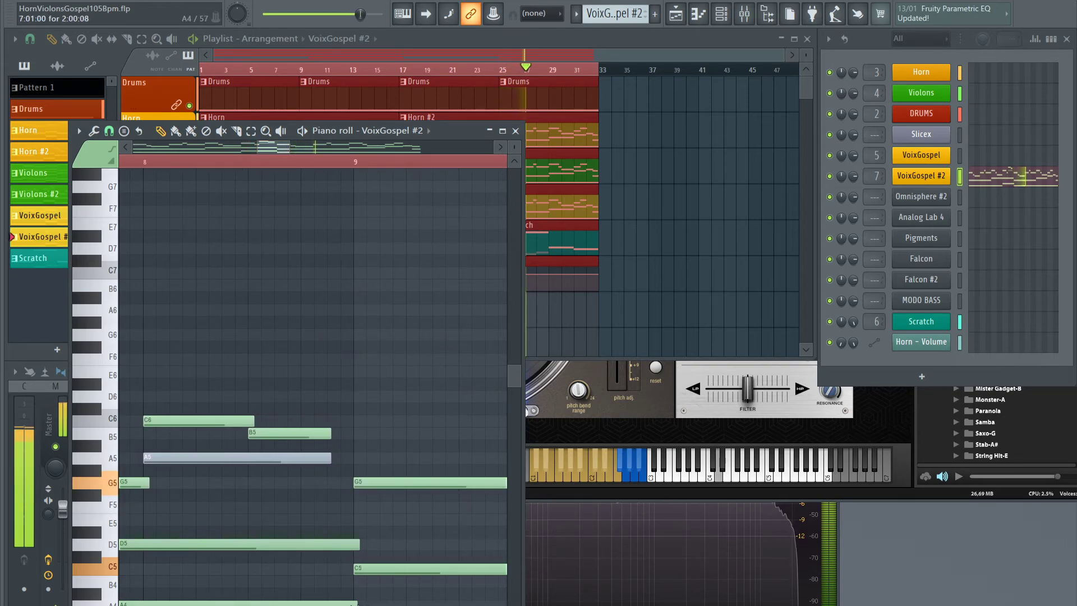
left_click_drag(267, 146, 401, 352)
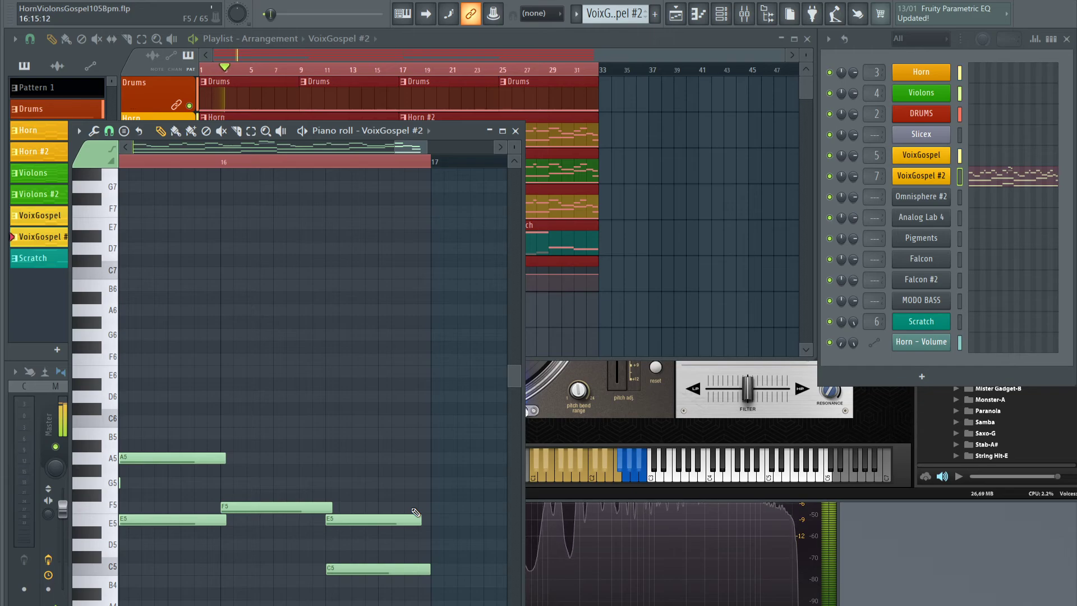
left_click_drag(421, 521, 430, 523)
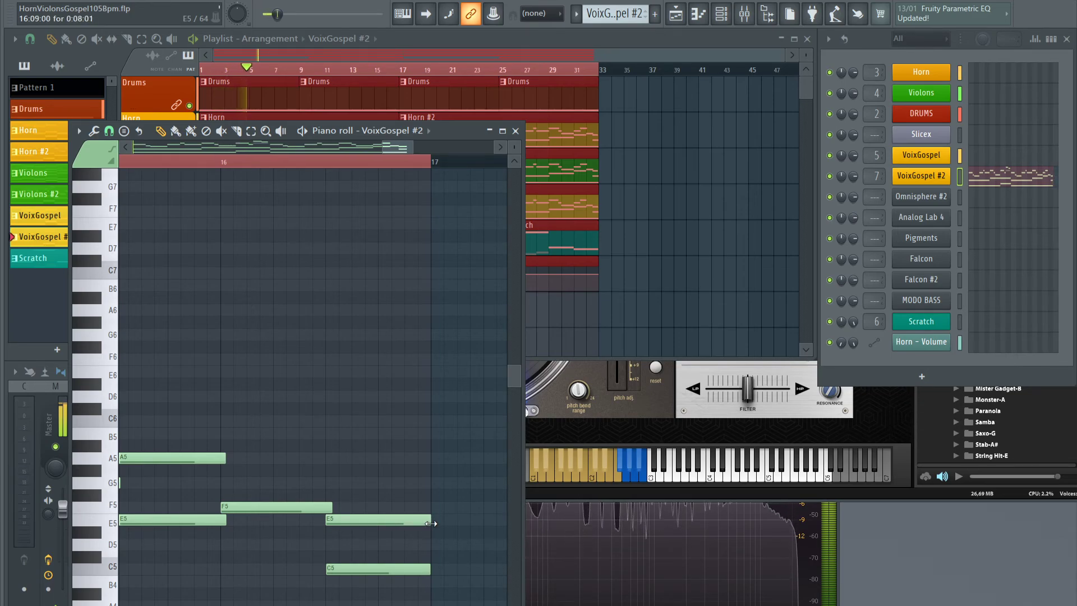
Play the arrangement from bar 17, stop playback, and save the project
left_click(516, 130)
left_click(405, 70)
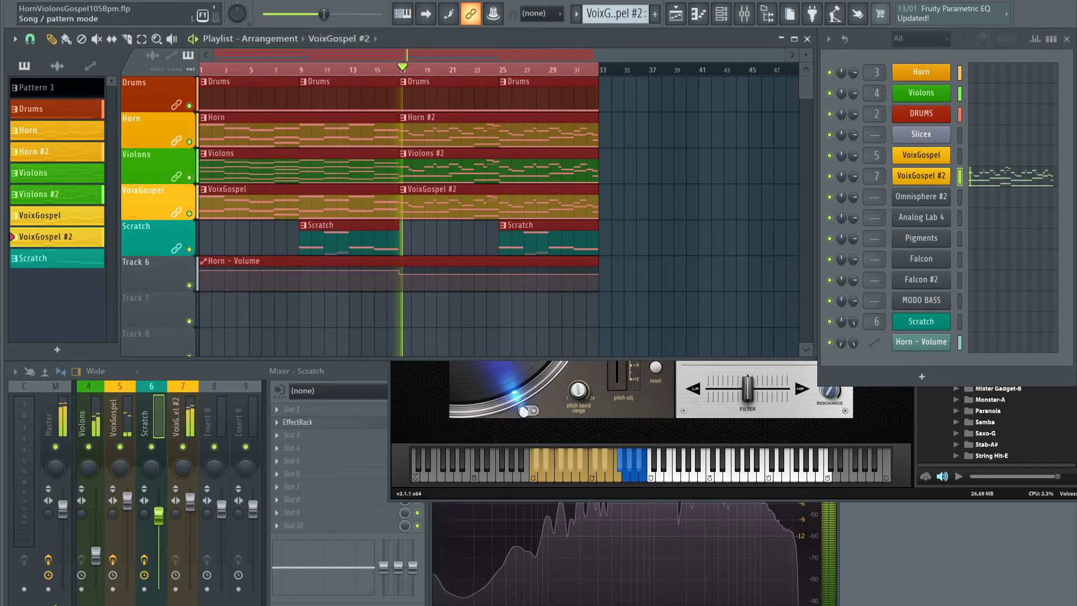
key("space")
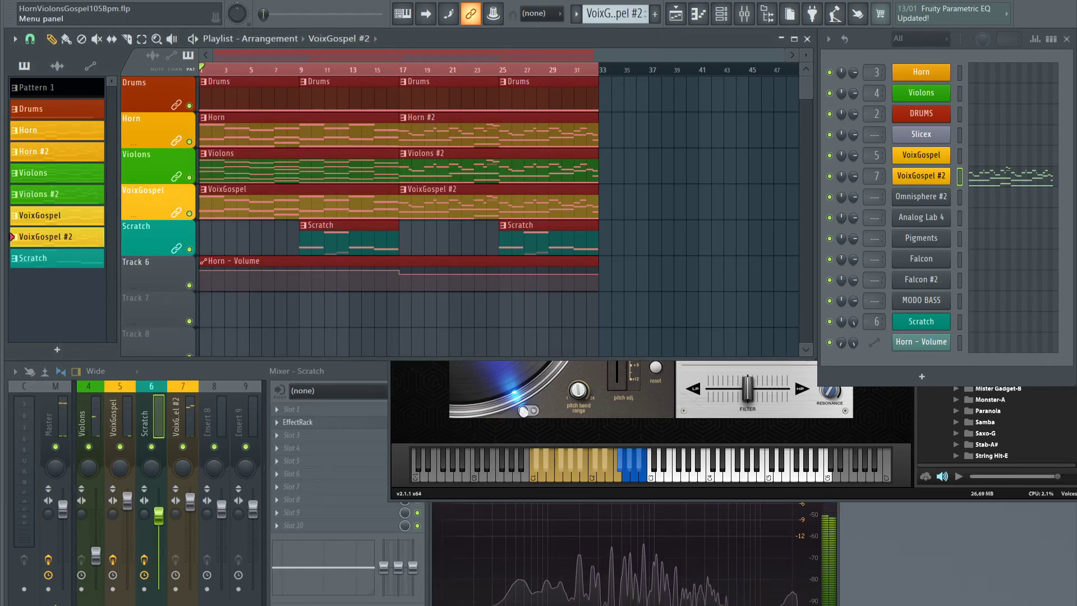
left_click(34, 4)
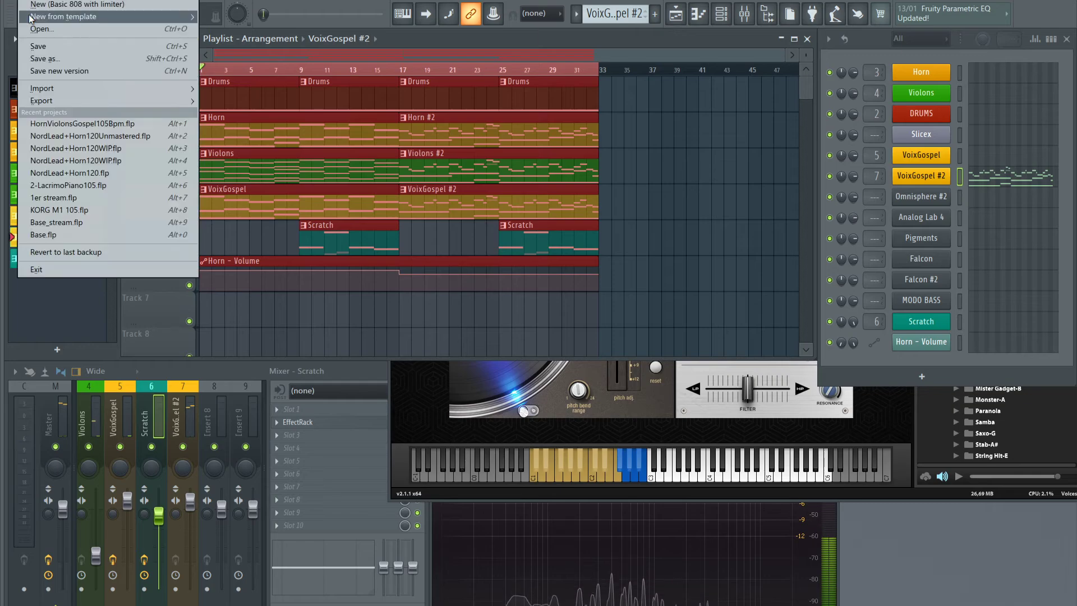
left_click(76, 44)
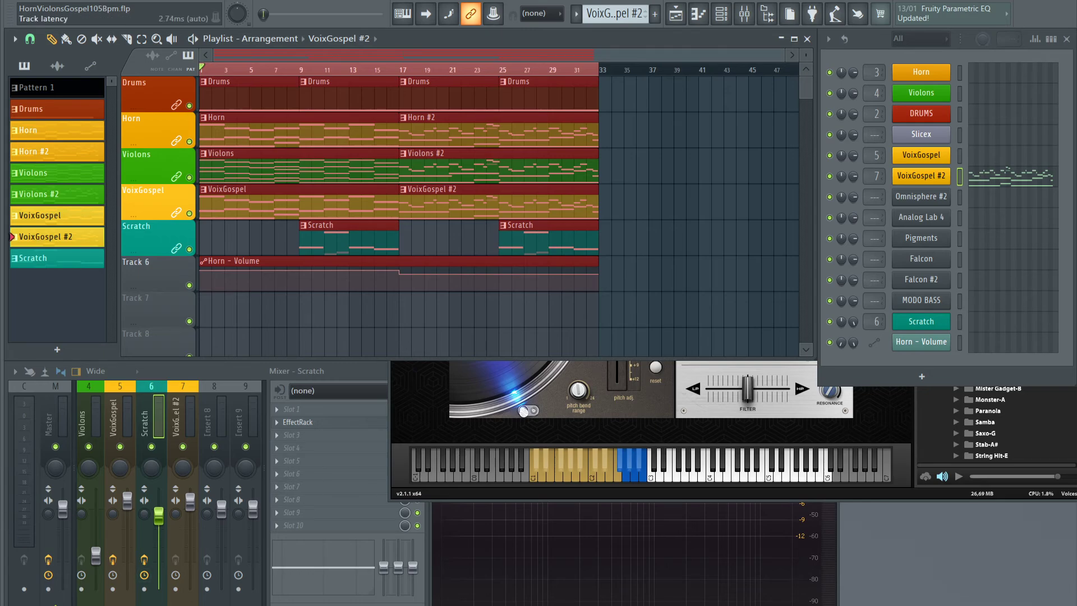
Put away the Scratch channel's Falcon instrument window
left_click(157, 371)
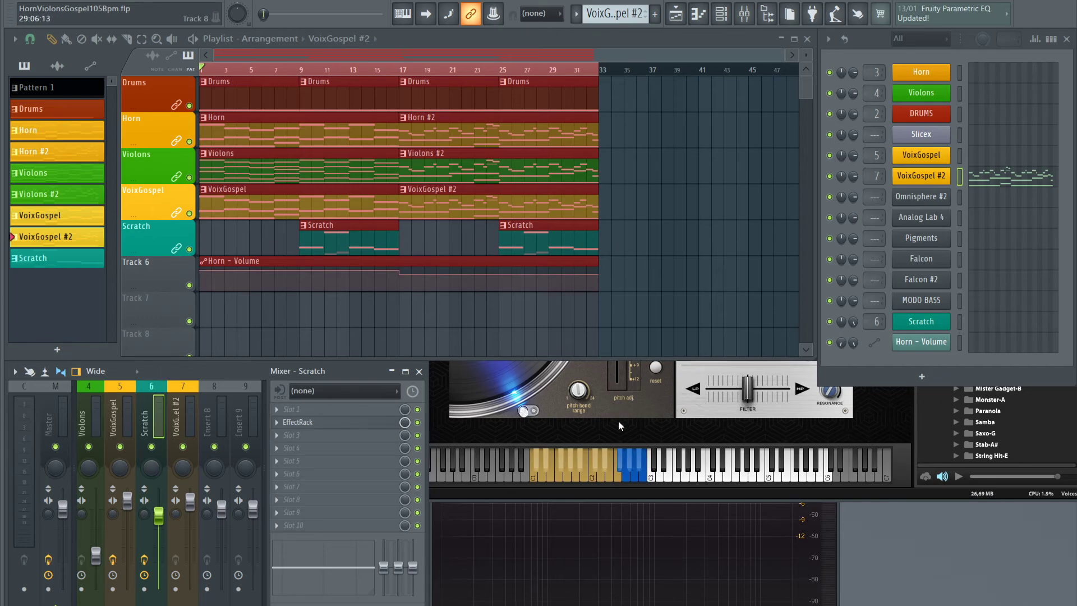
left_click(655, 435)
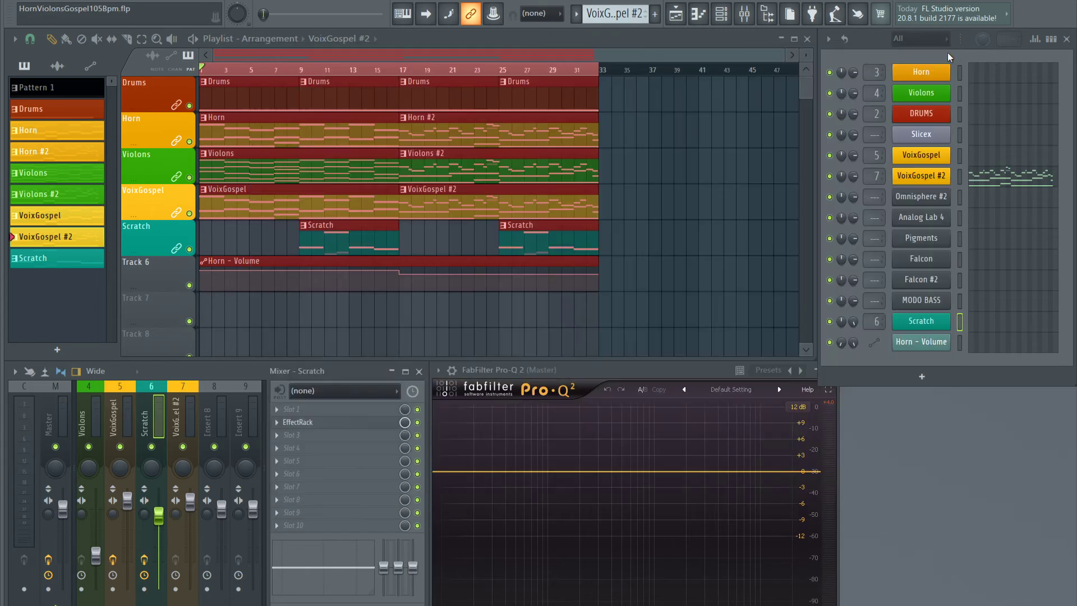
left_click(963, 50)
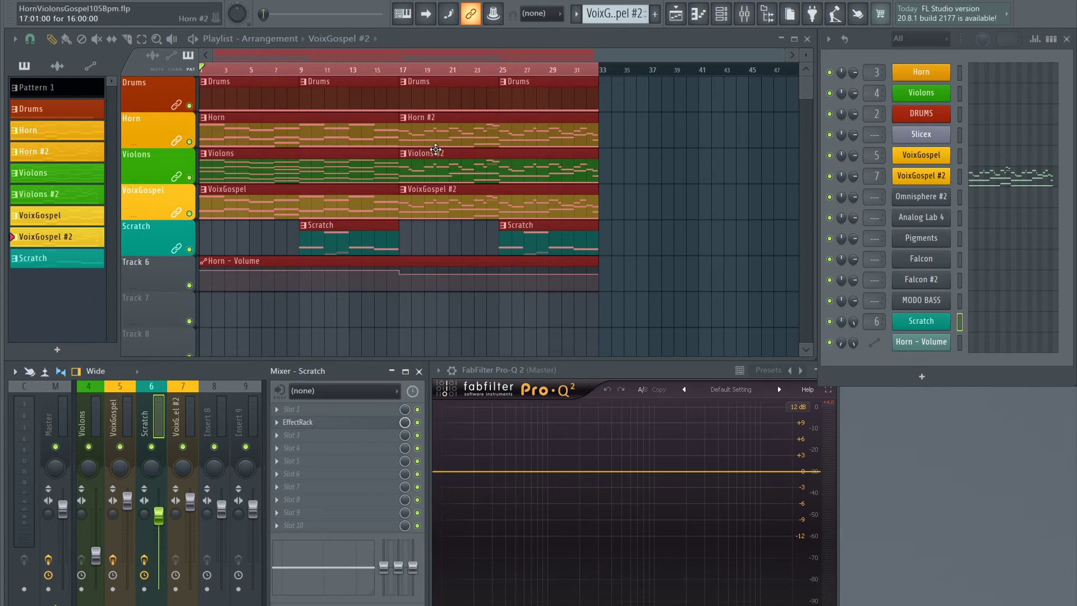
Select all the melody notes from E5 upward in the VoixGospel #2 pattern, and leave its piano roll
double_click(424, 193)
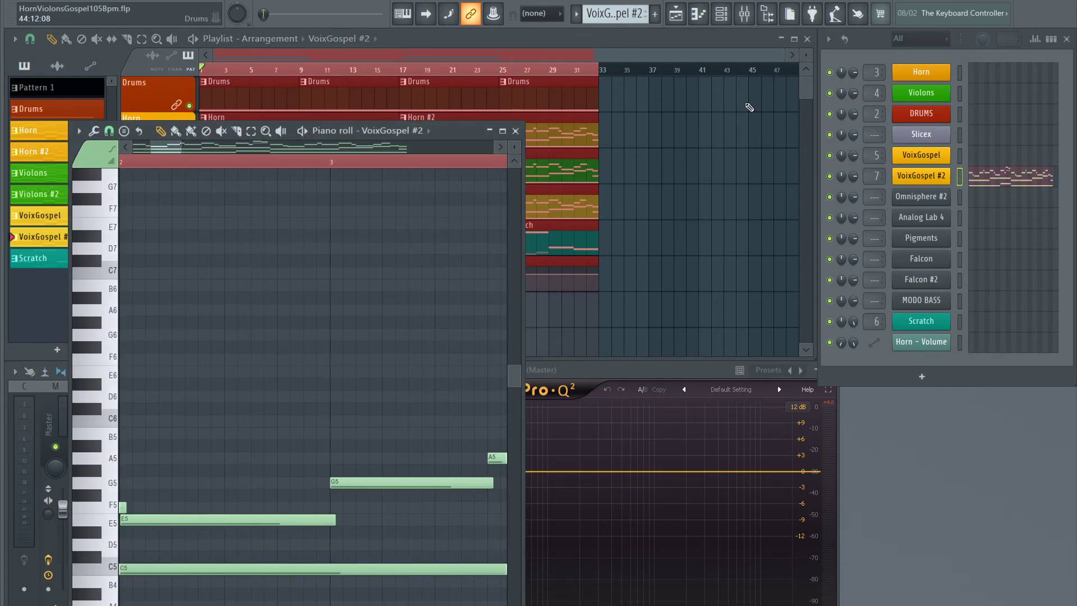
left_click(514, 133)
double_click(496, 209)
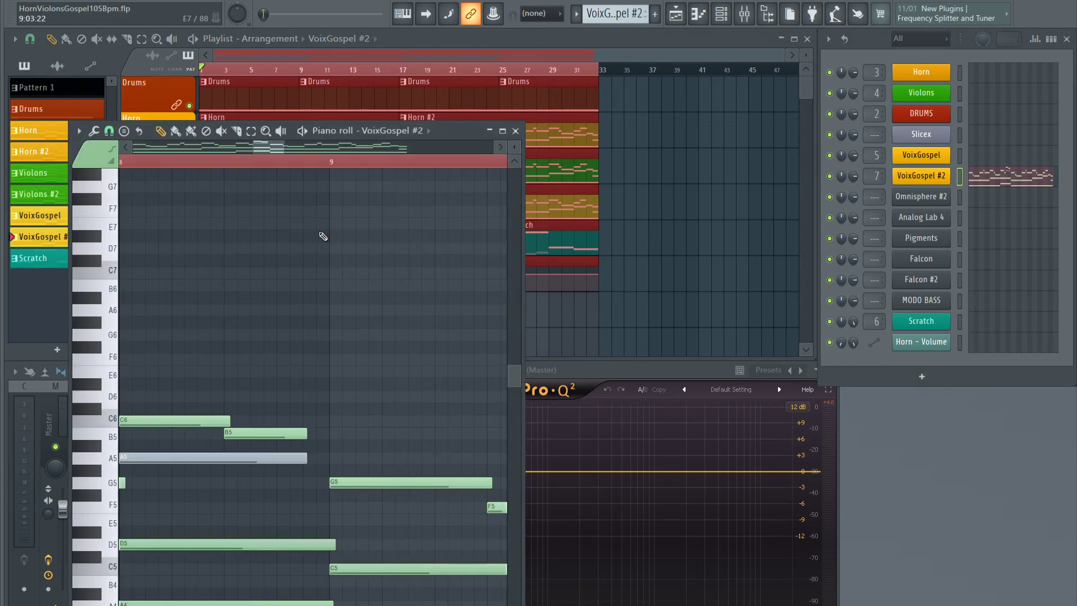
scroll(247, 163, "down", 5)
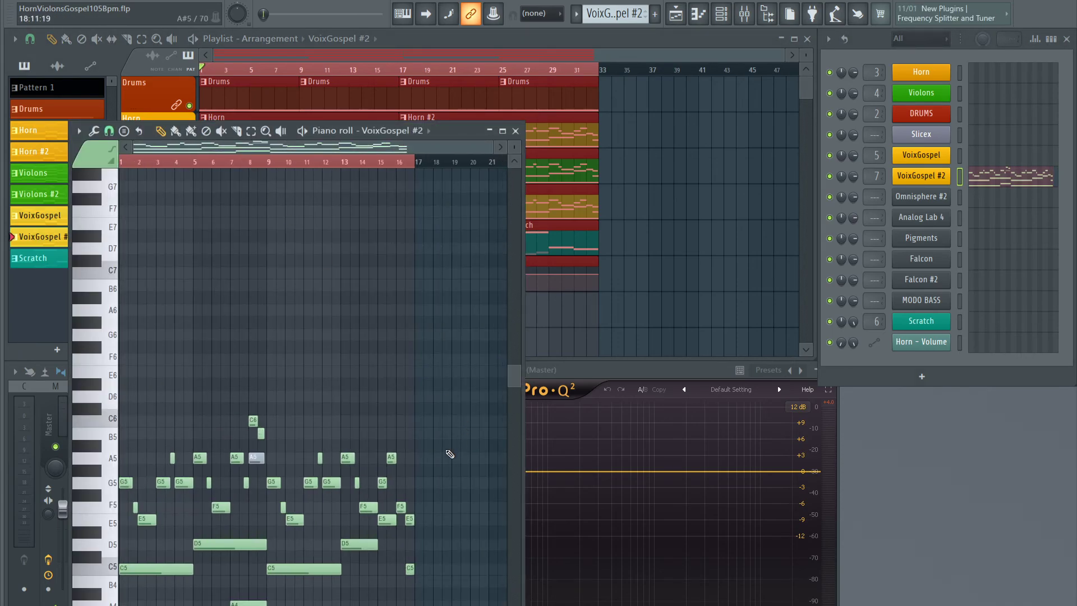
left_click_drag(433, 367, 59, 530)
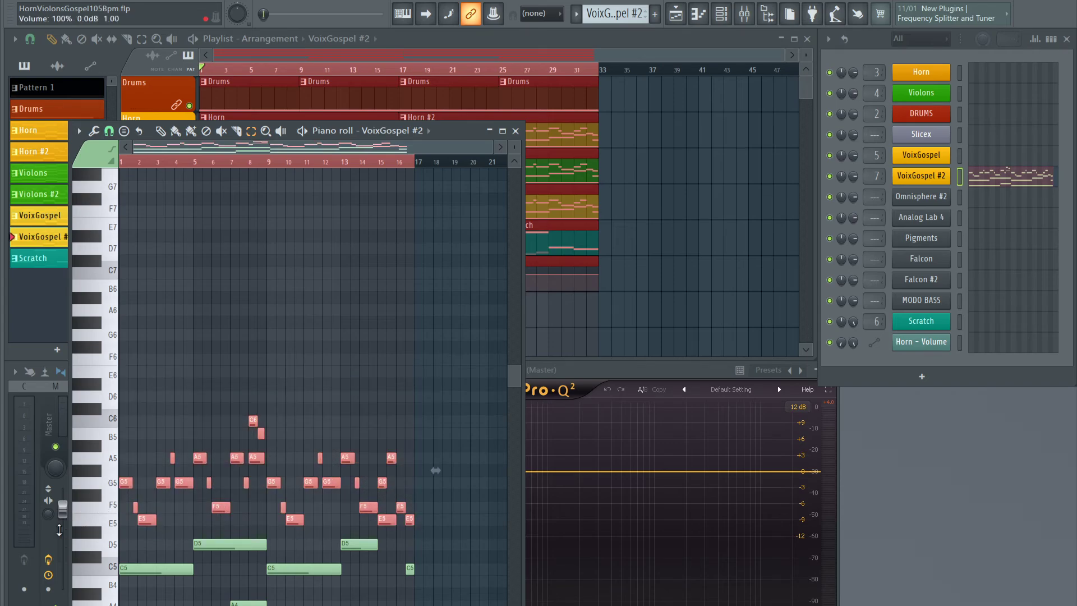
left_click(516, 132)
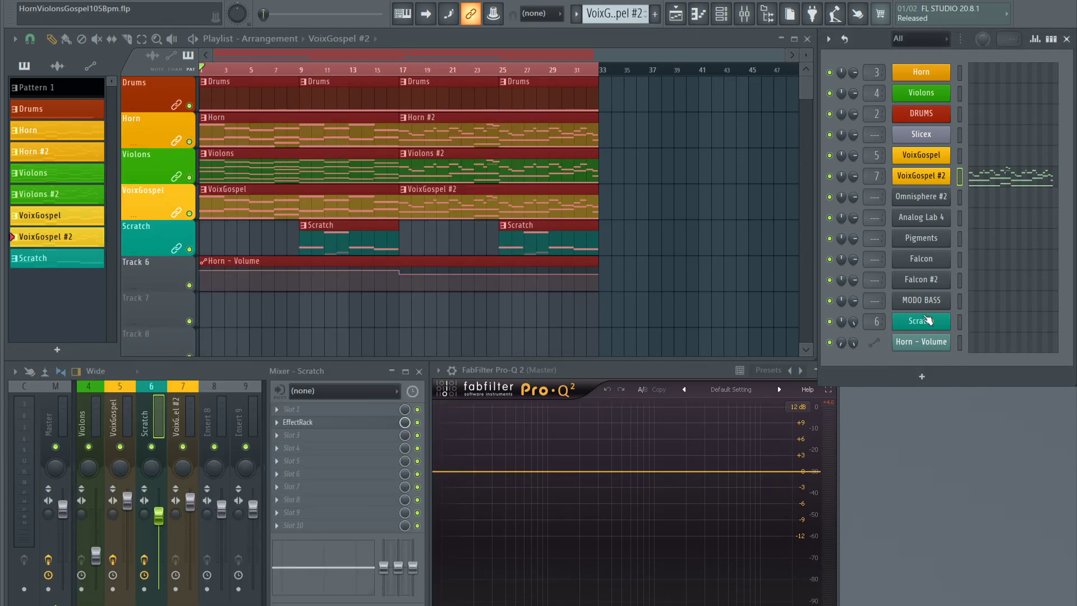
Open the empty Falcon channel's instrument and expand 10-Sorted by Categories in the Synth Anthology 3 soundbank
left_click(931, 260)
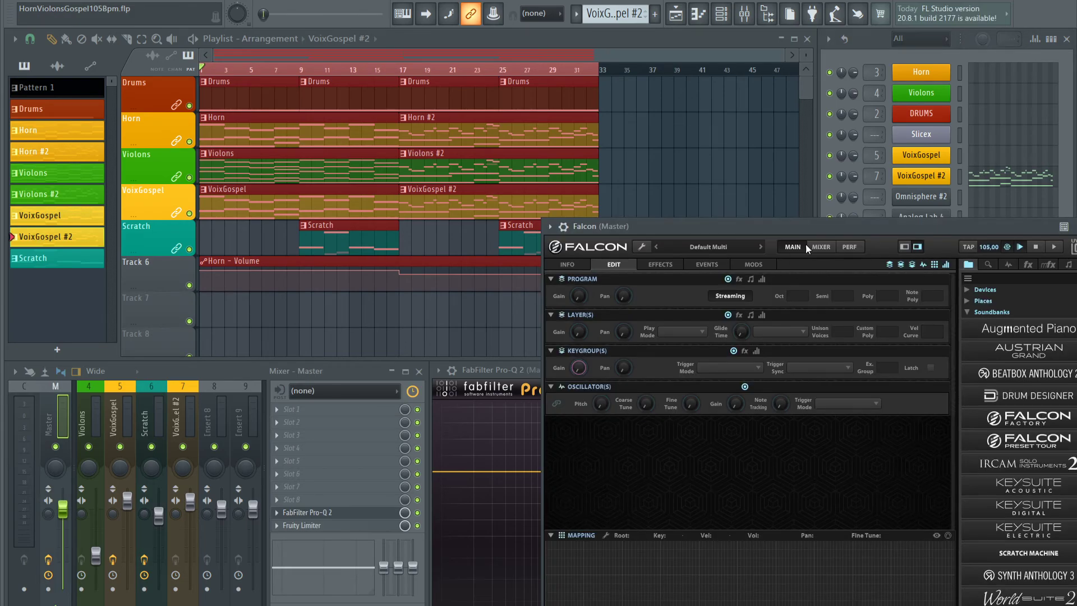
double_click(855, 226)
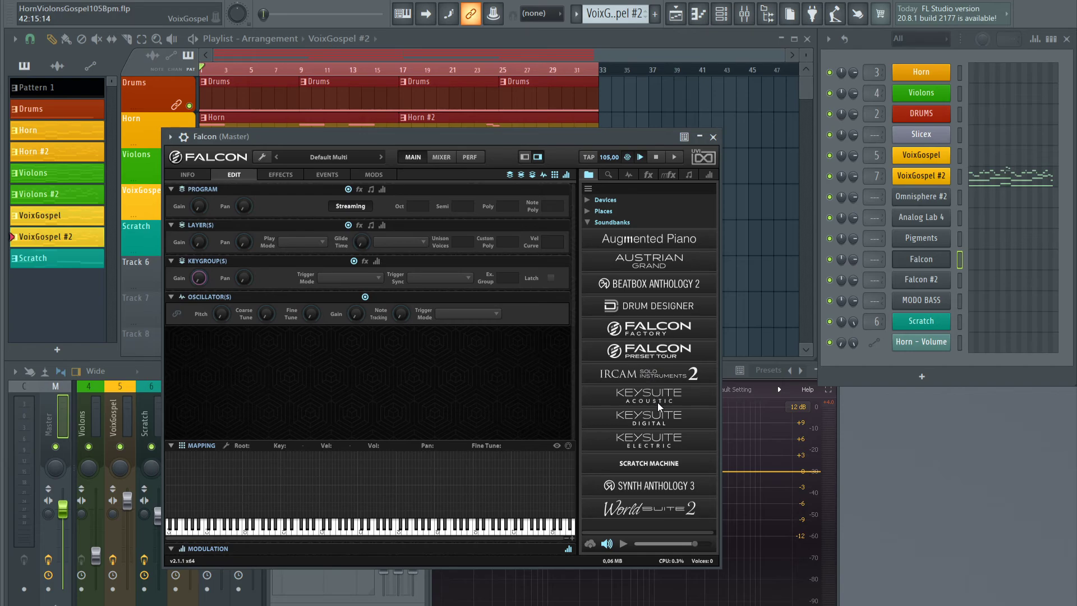
left_click(658, 487)
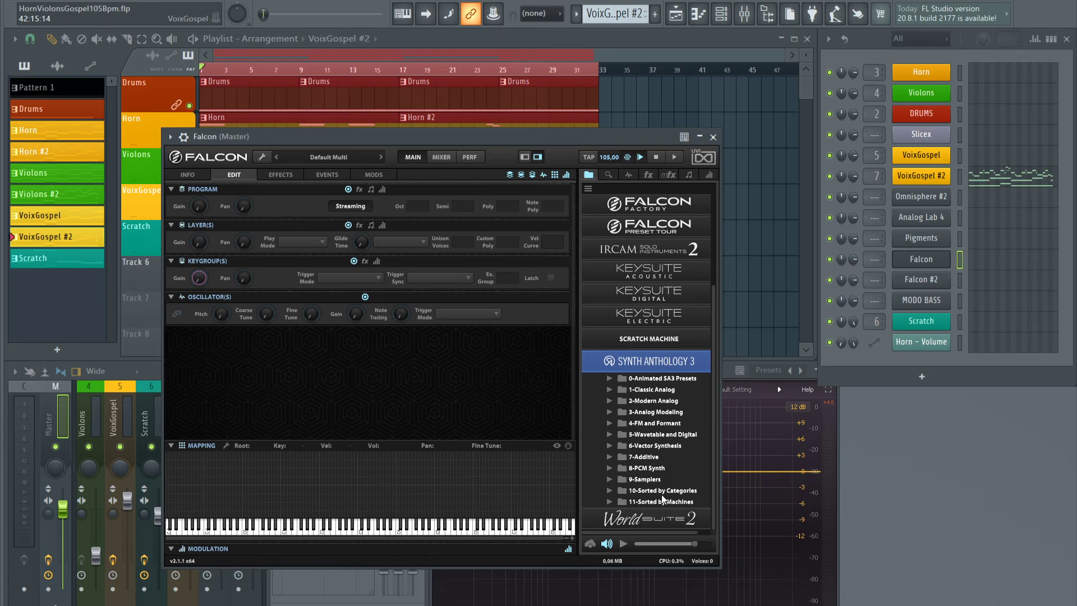
left_click(605, 490)
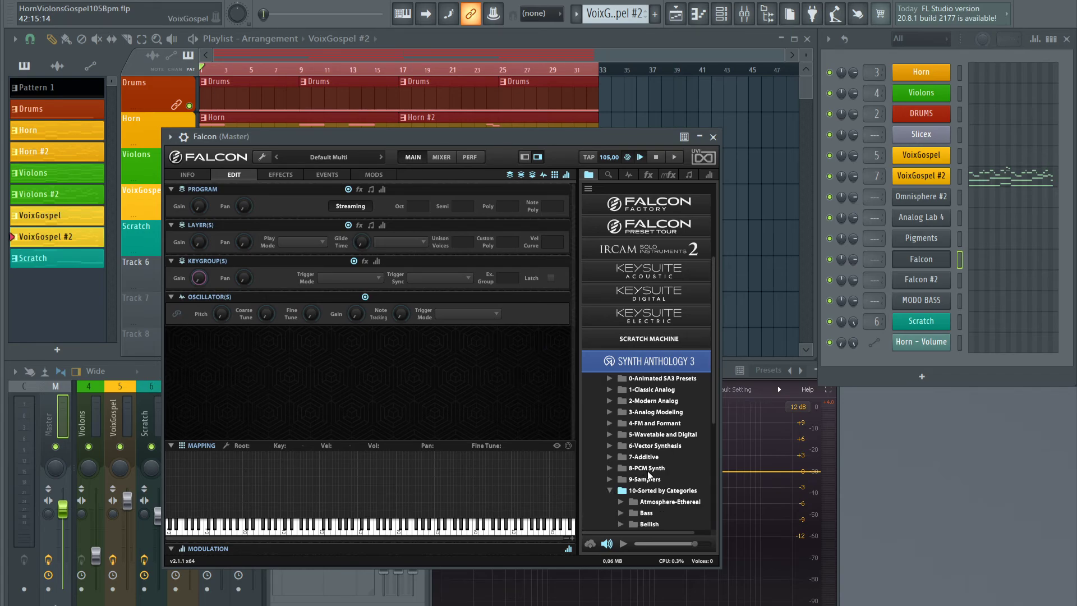
Expand the Vox-Choirs category and its 1-Classic Analog folder to list the choir presets
scroll(647, 470, "down", 2)
scroll(673, 386, "down", 1)
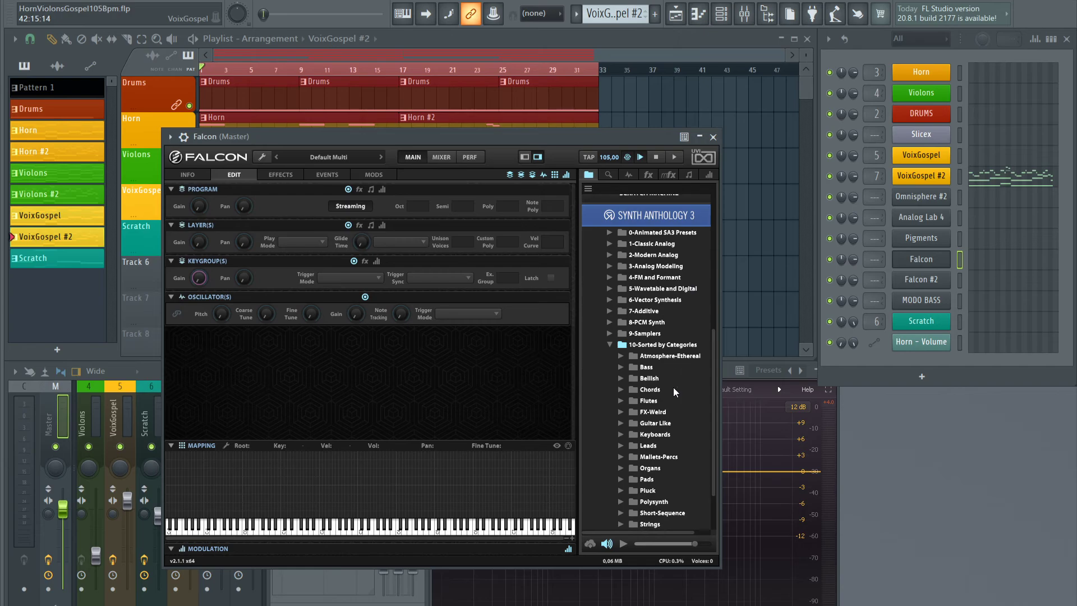
scroll(664, 440, "down", 1)
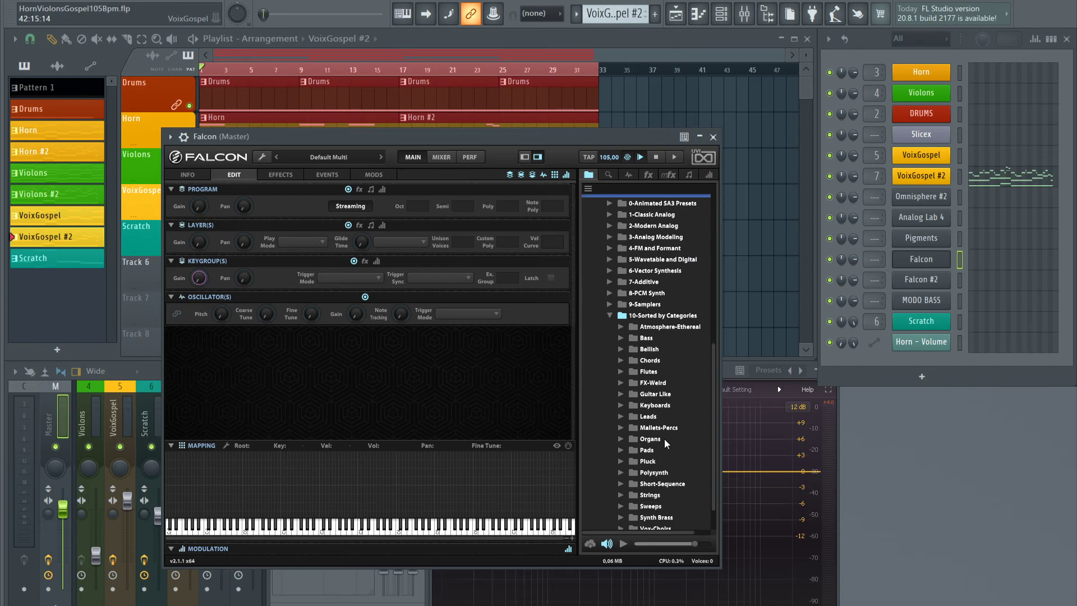
scroll(662, 429, "down", 1)
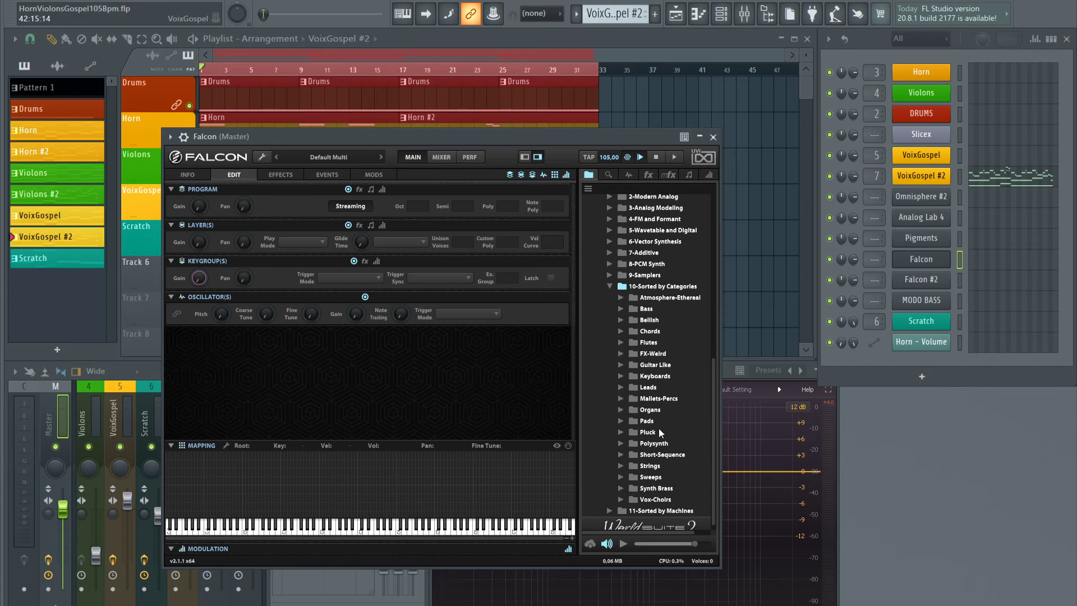
left_click(621, 500)
scroll(645, 471, "down", 4)
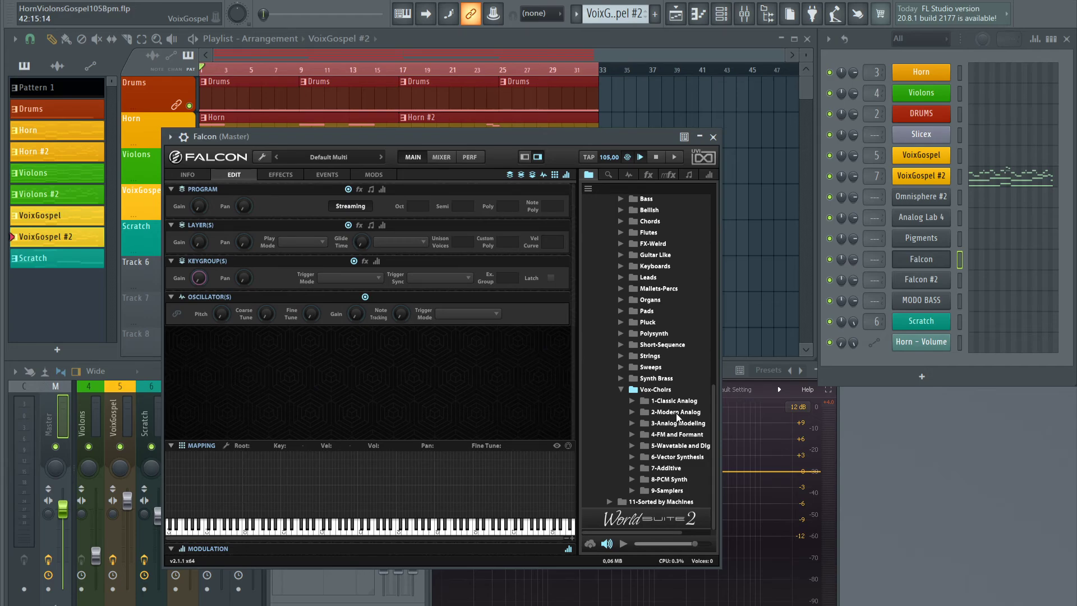
left_click(631, 400)
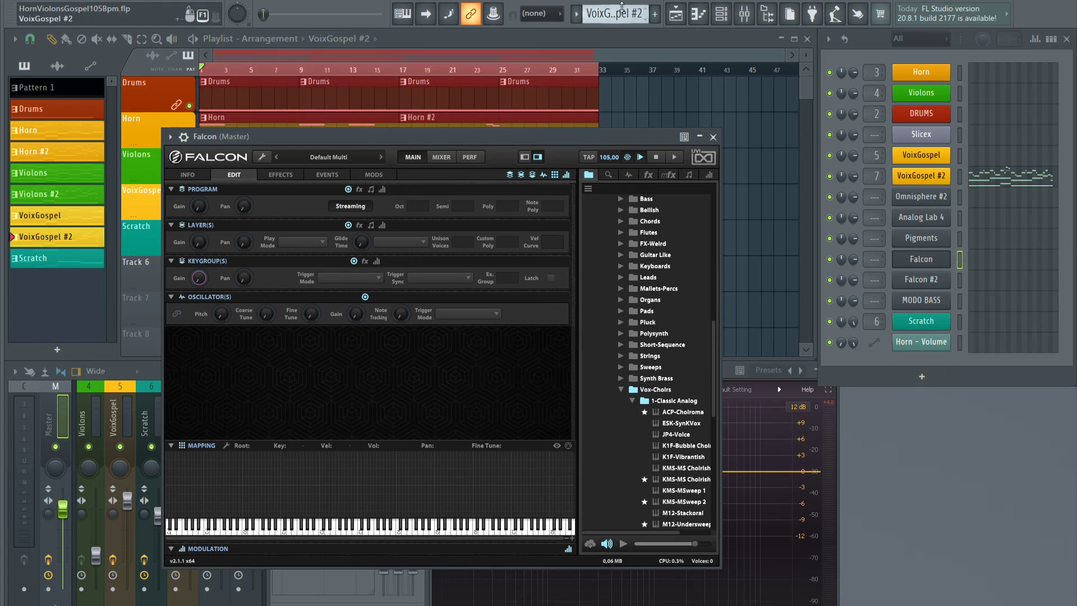
Switch to the new, empty Pattern 11 and place it on Track 7 from bar 17 to bar 33
scroll(621, 12, "down", 2)
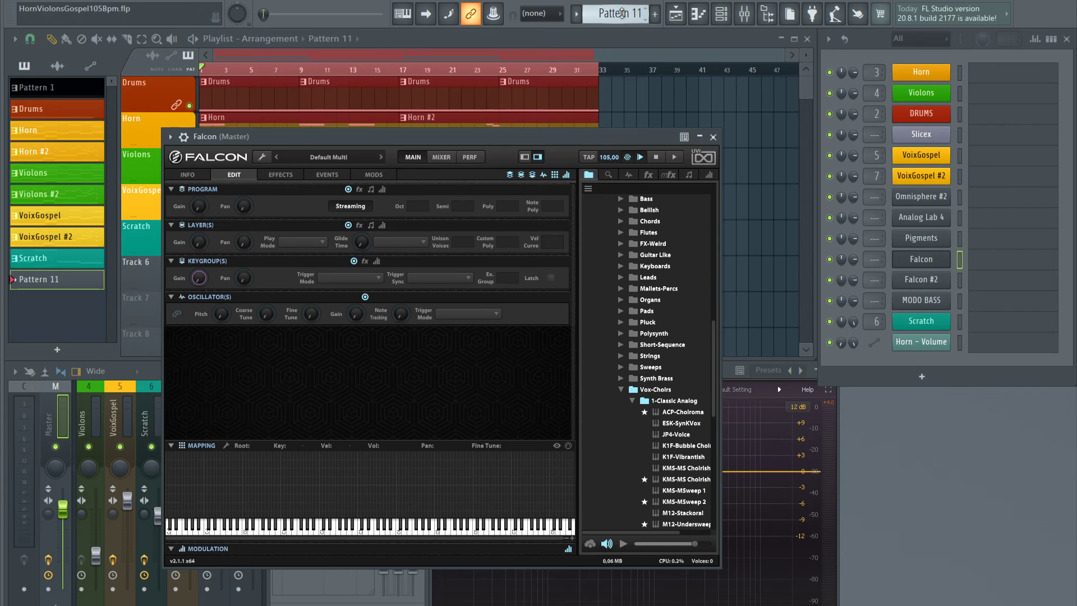
left_click_drag(526, 137, 559, 428)
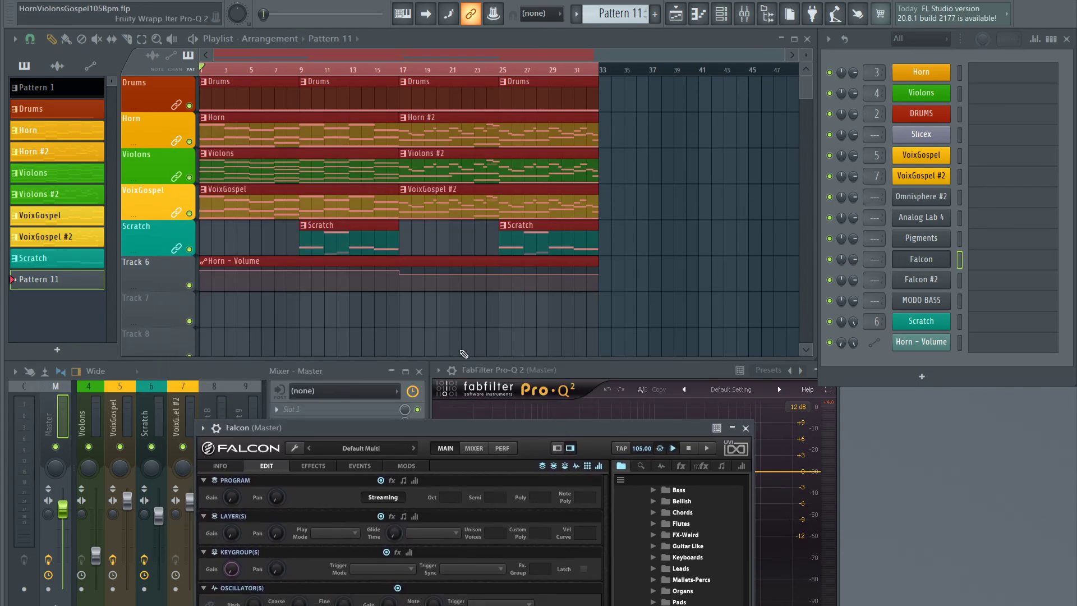
left_click(408, 316)
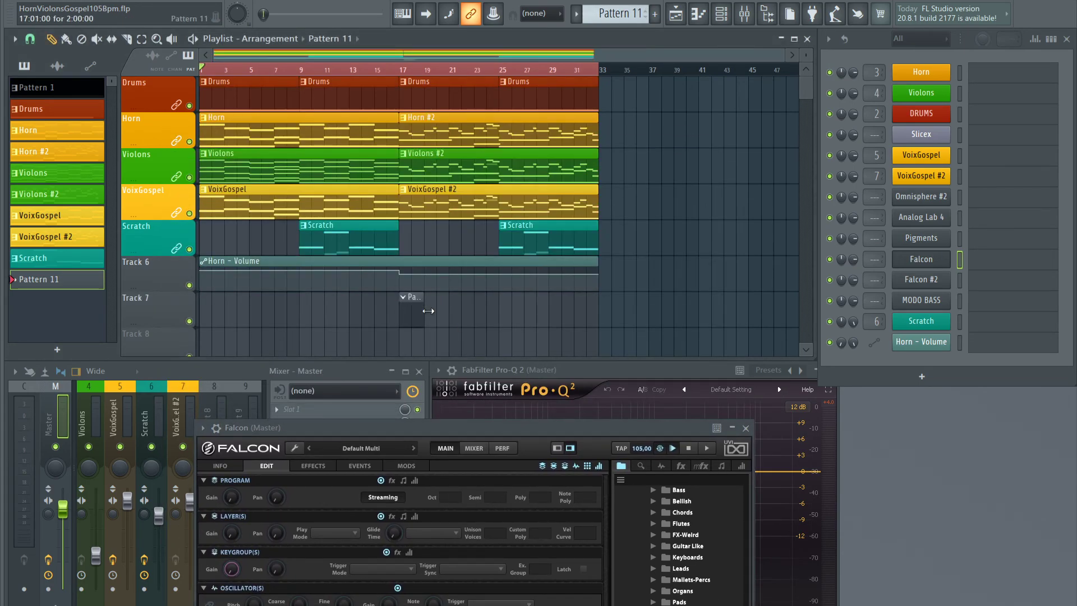
left_click_drag(428, 311, 598, 317)
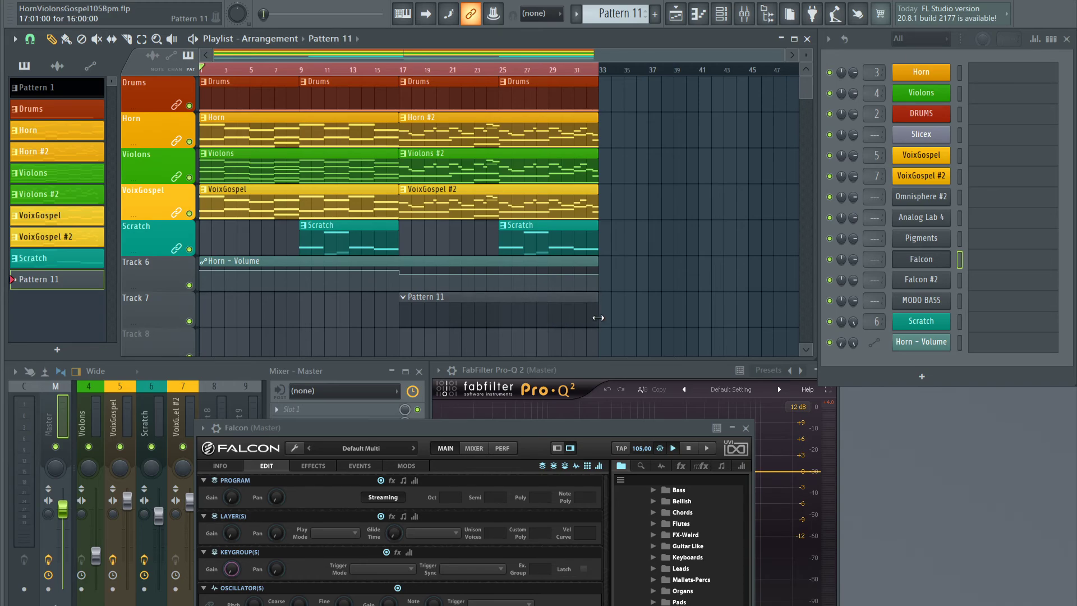
Paste the copied melody notes into the Falcon channel's piano roll in Pattern 11 and move the editor aside
left_click(998, 264)
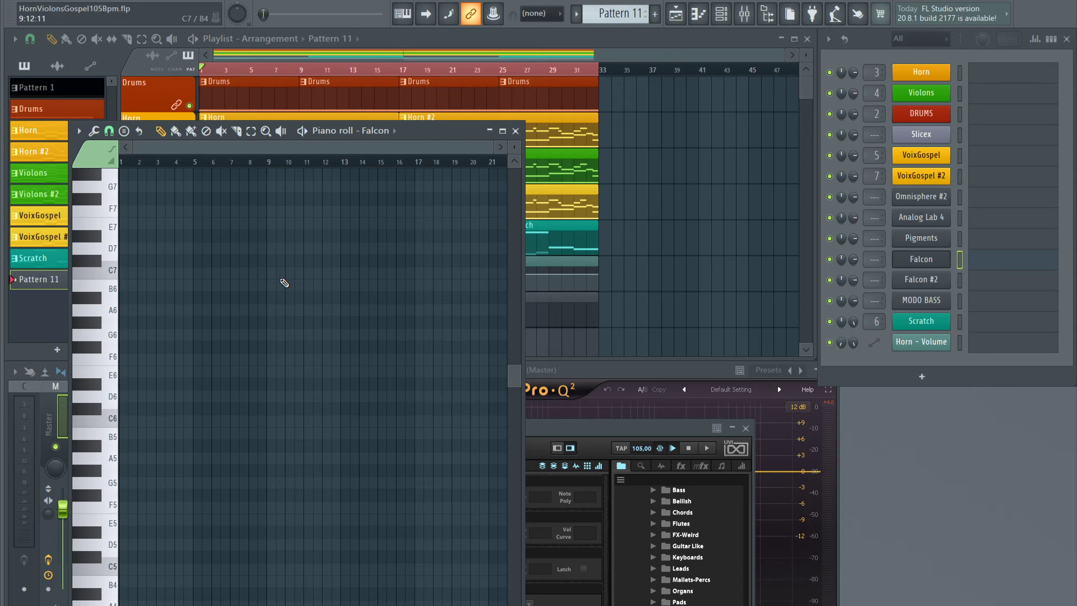
key("ctrl+v")
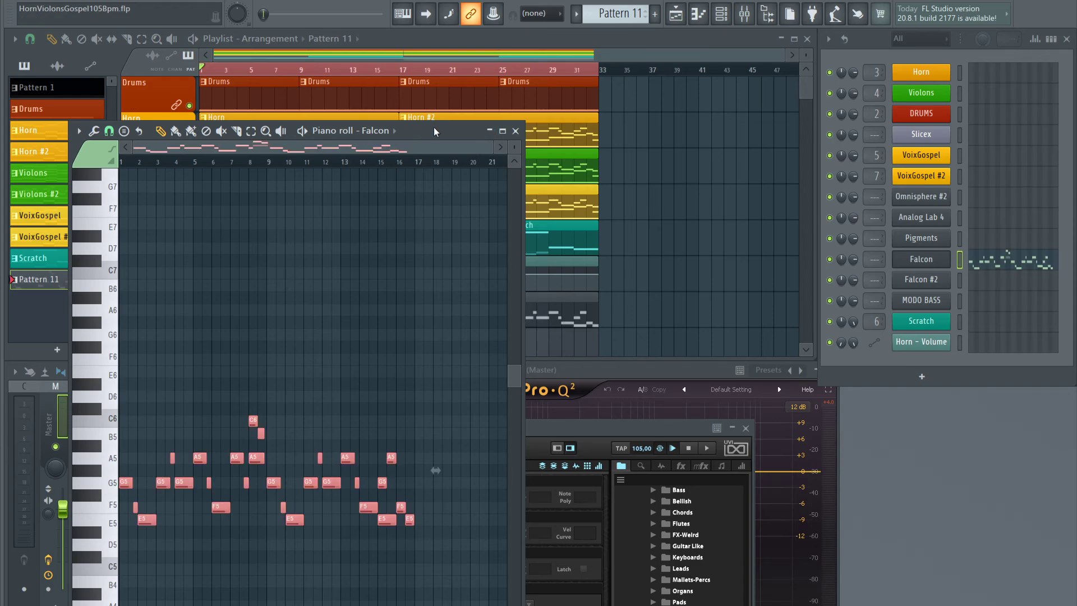
left_click_drag(434, 128, 739, 111)
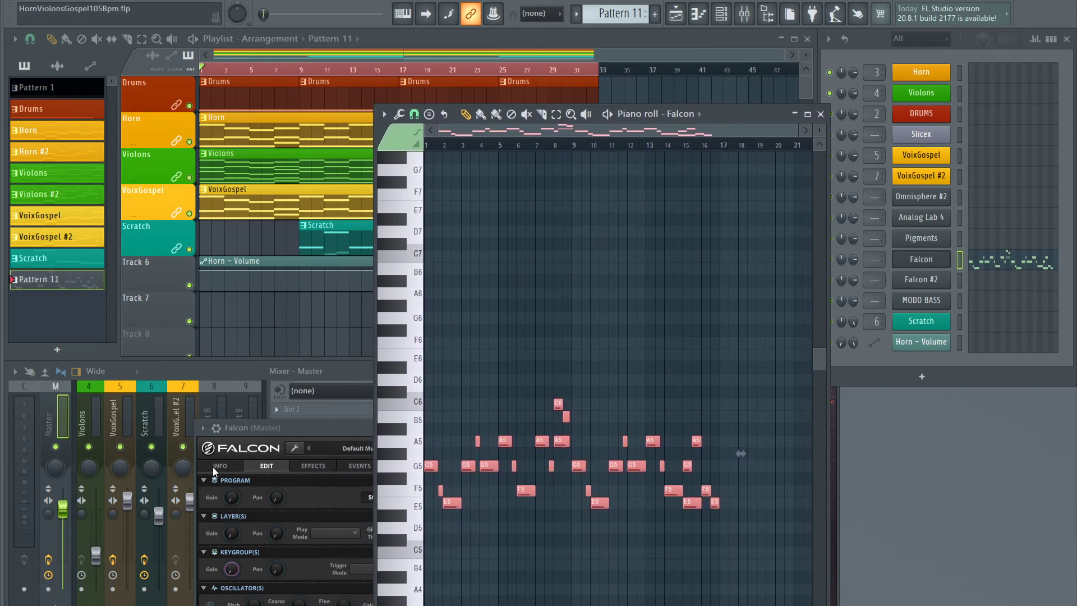
Open the Falcon channel's level settings and raise the volume multiplier to 200%
left_click(304, 428)
left_click(216, 428)
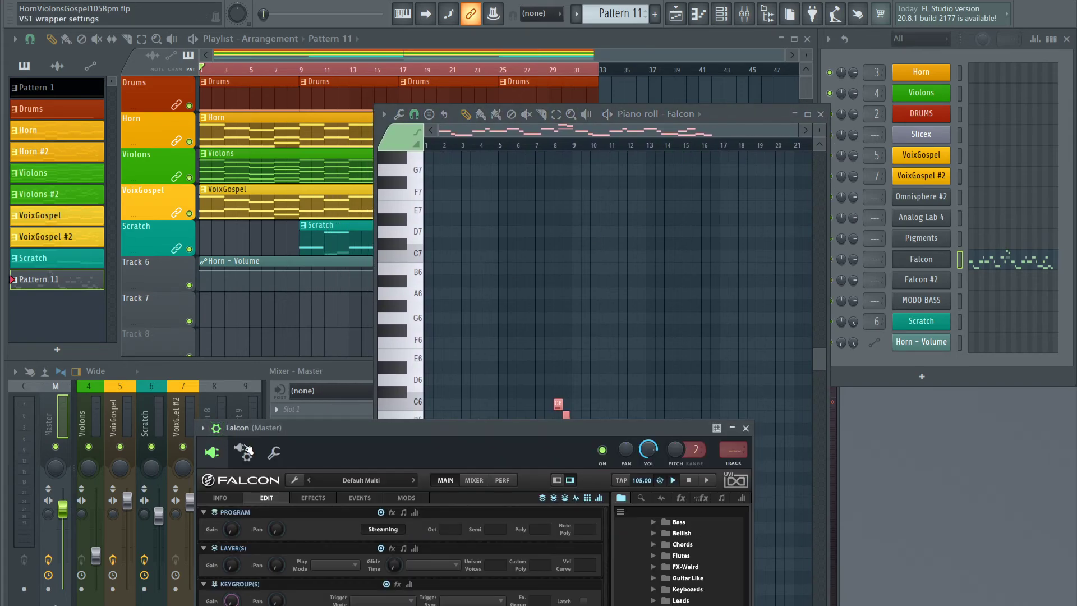
left_click(284, 451)
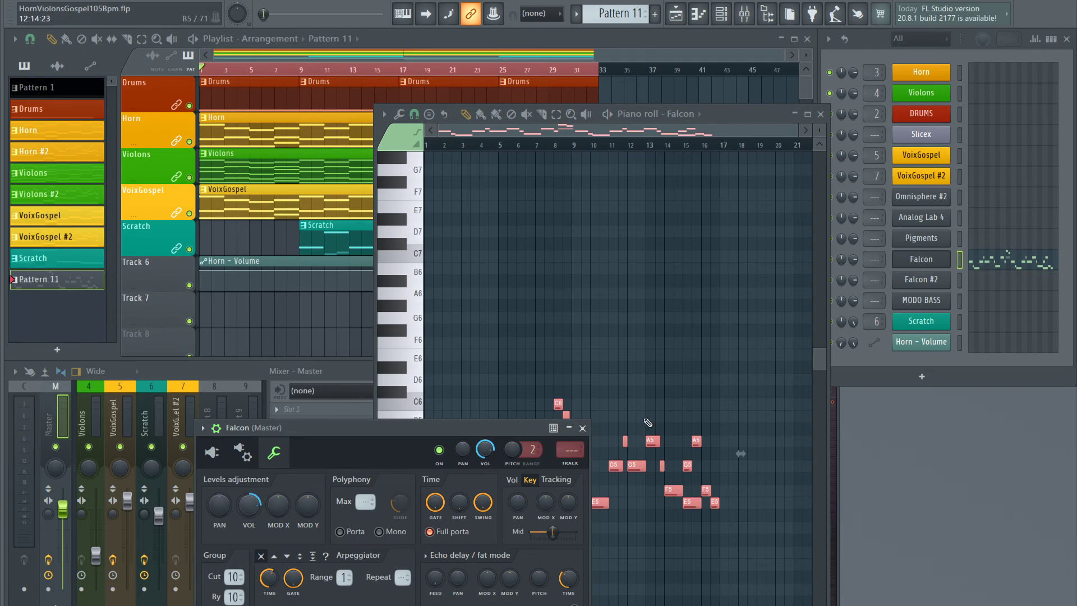
Select bars 17 to 33 of the arrangement and audition that section with the pasted Falcon melody
key("space")
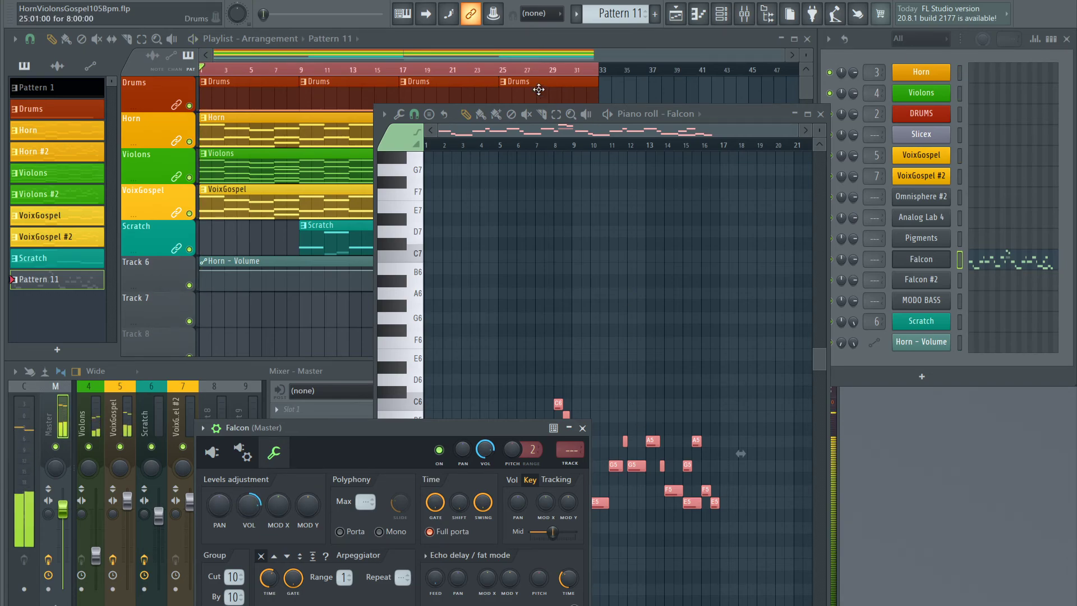
left_click(405, 70)
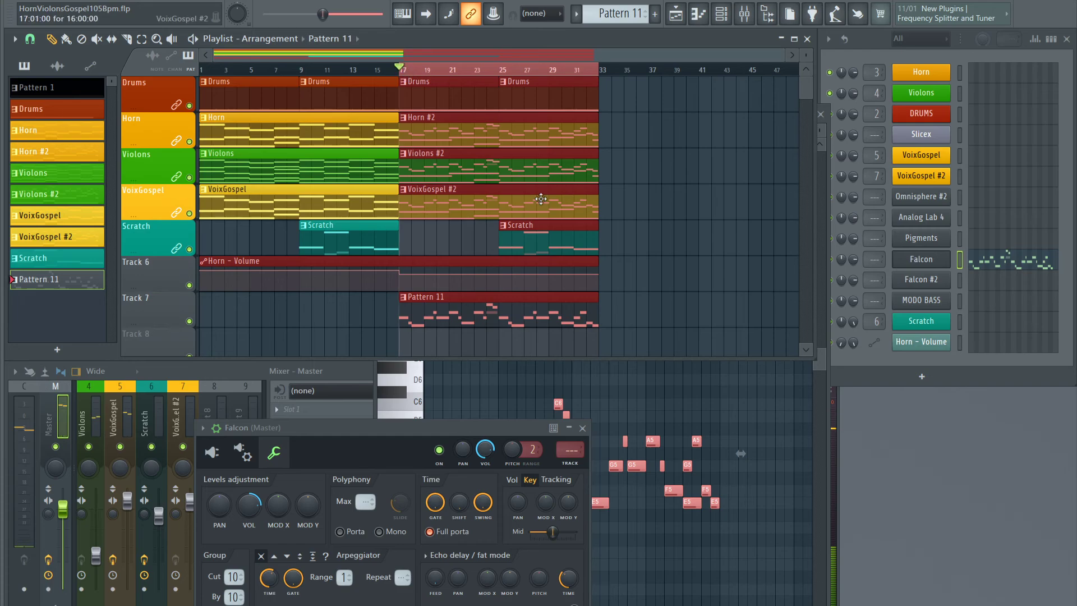
key("space")
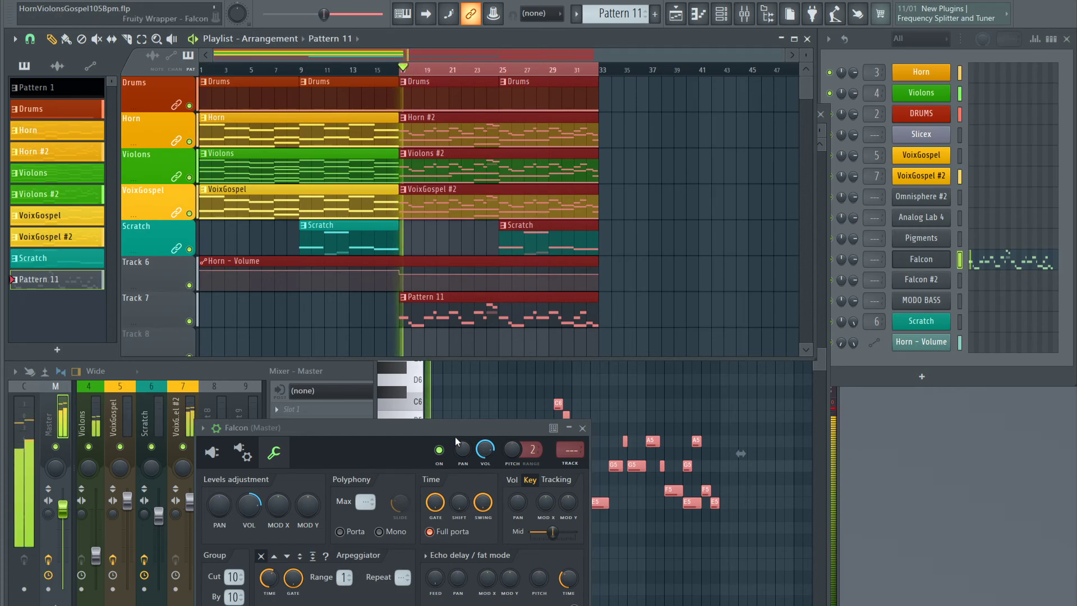
left_click(424, 409)
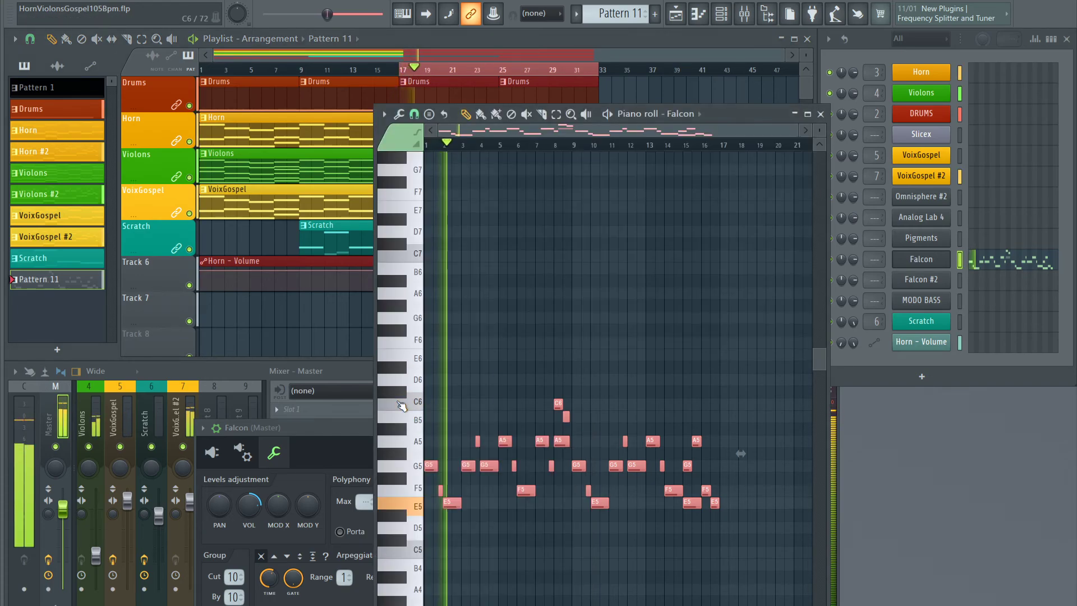
left_click_drag(250, 506, 250, 488)
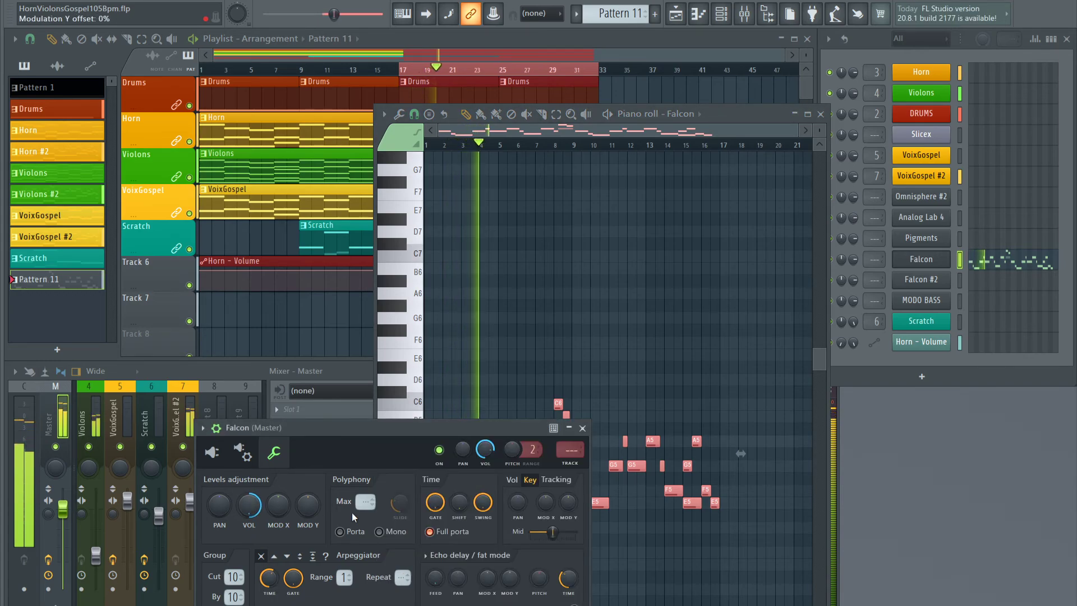
key("space")
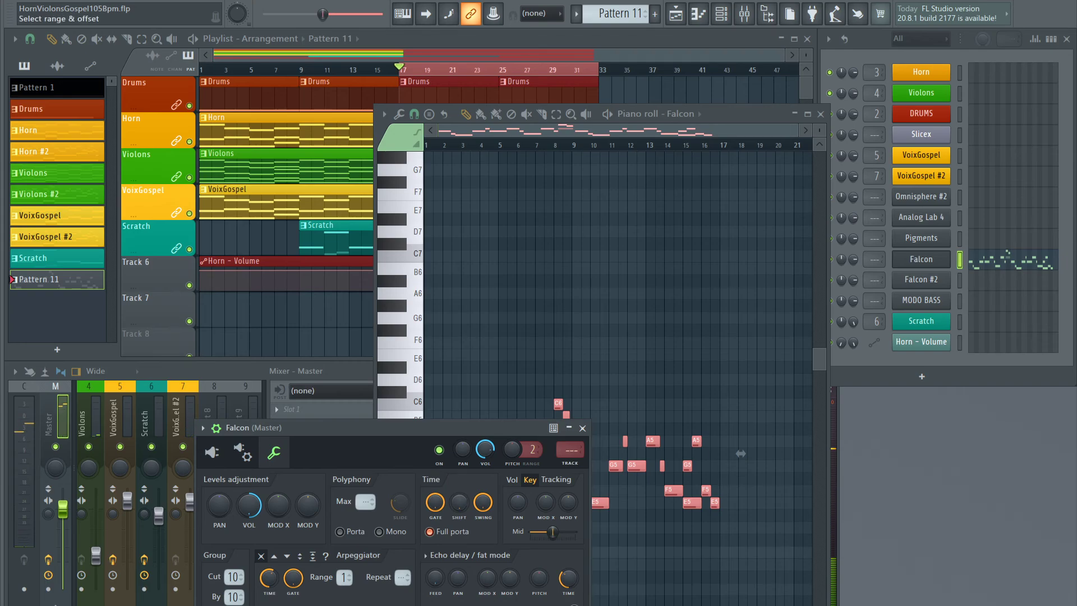
Load the ACP-Choiroma preset from the 1-Classic Analog choir folder into Falcon
left_click(211, 452)
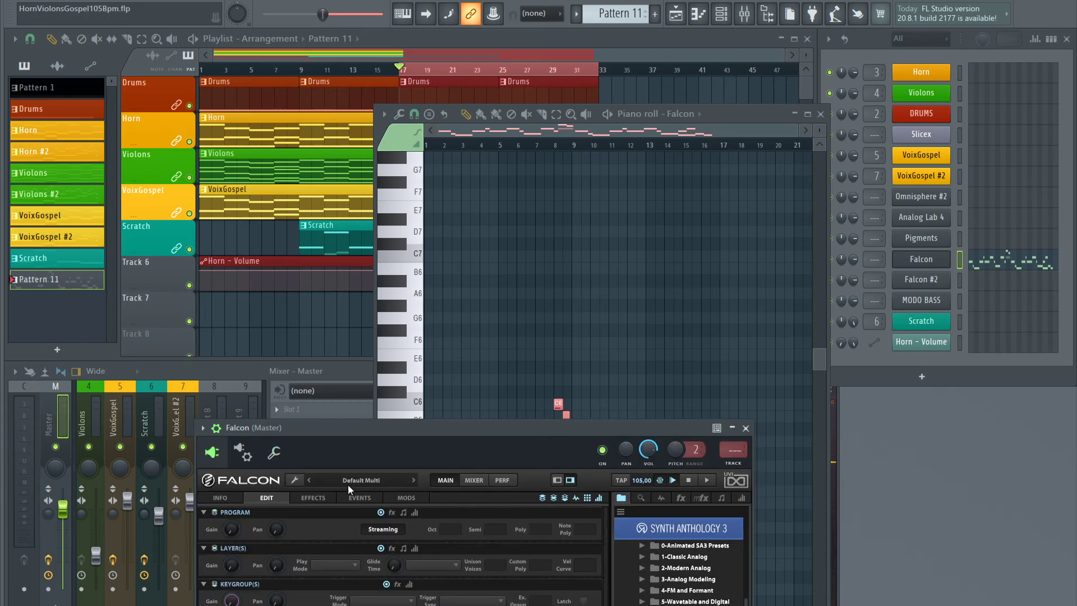
left_click_drag(503, 430, 402, 188)
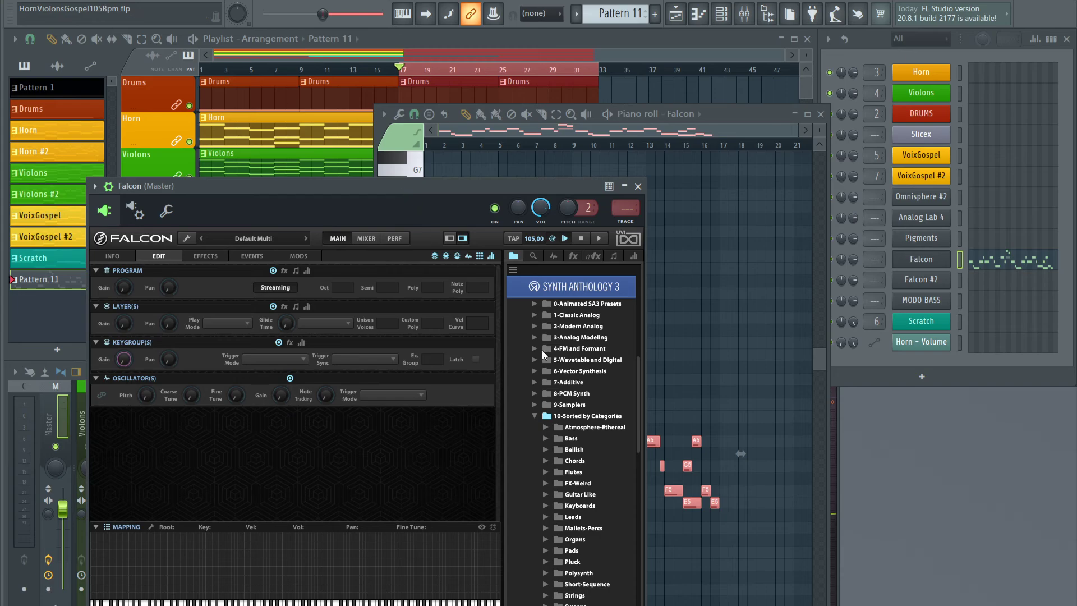
scroll(587, 544, "down", 3)
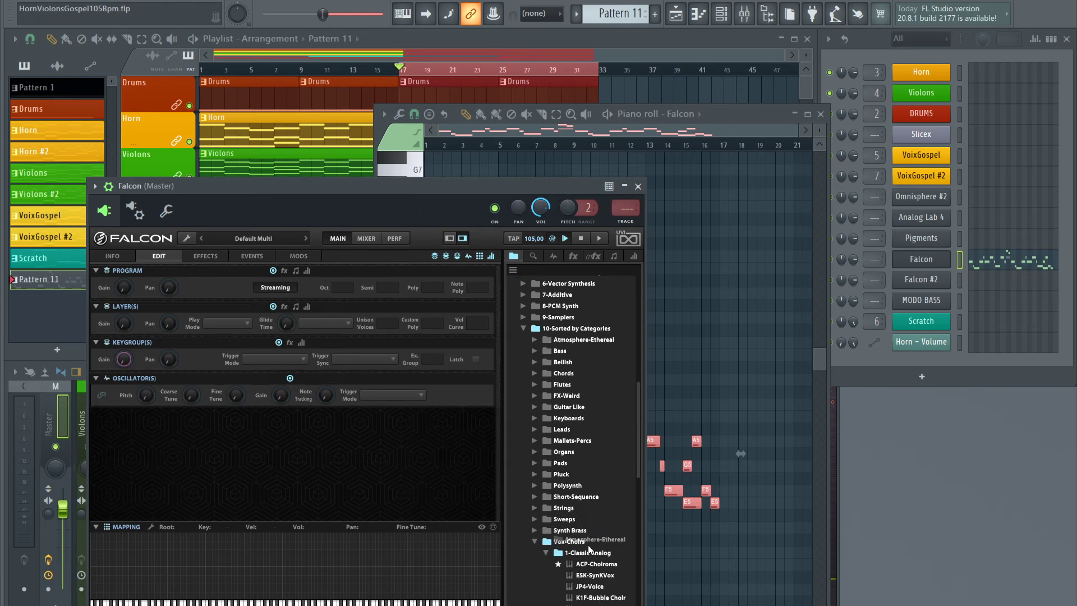
scroll(587, 544, "down", 2)
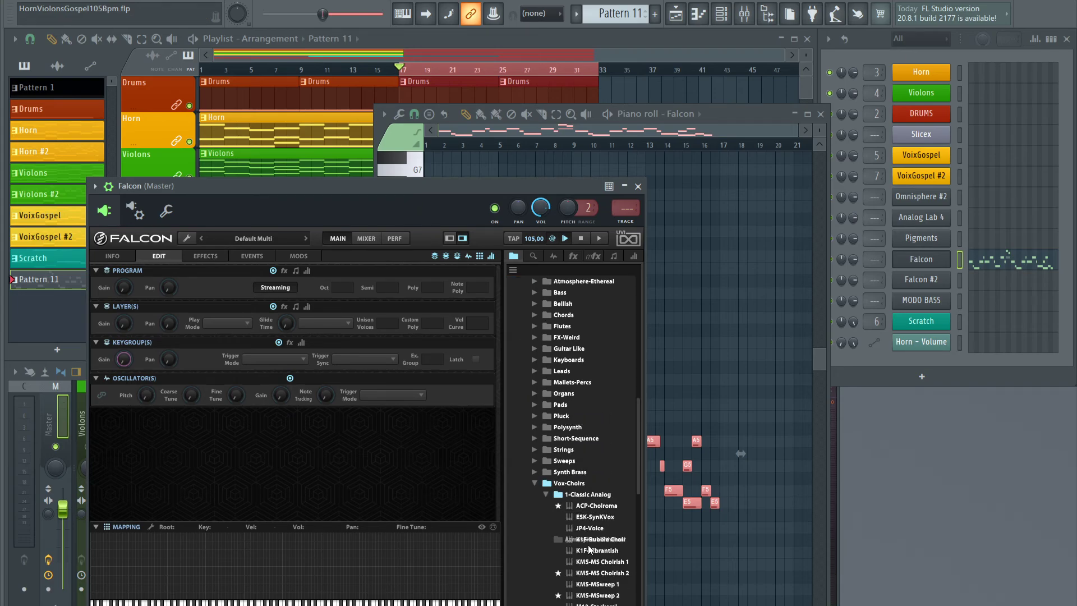
left_click(593, 506)
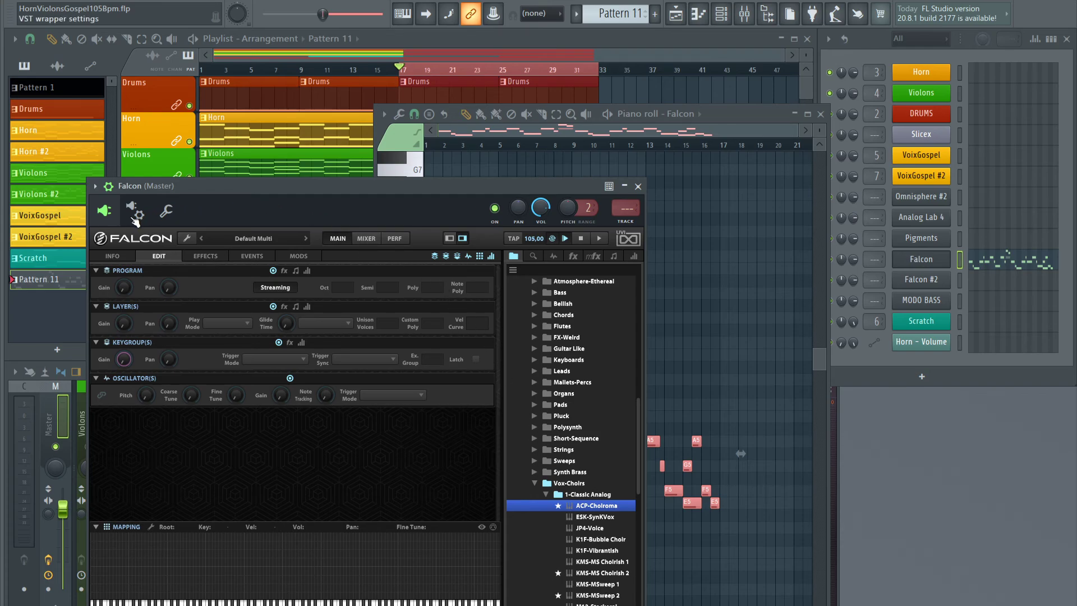
left_click(166, 211)
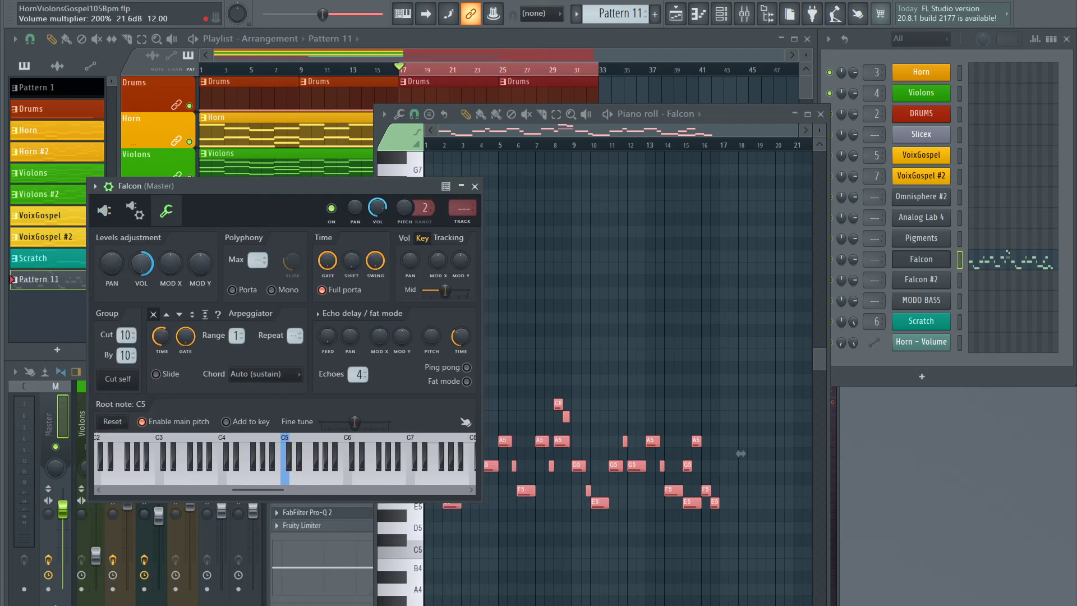
left_click(105, 211)
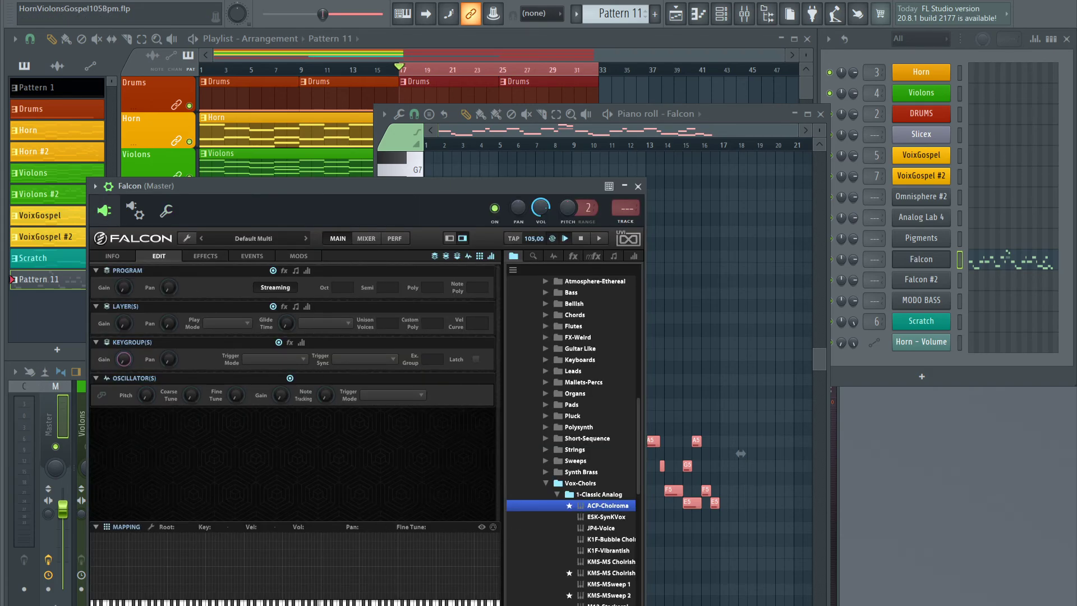
double_click(611, 522)
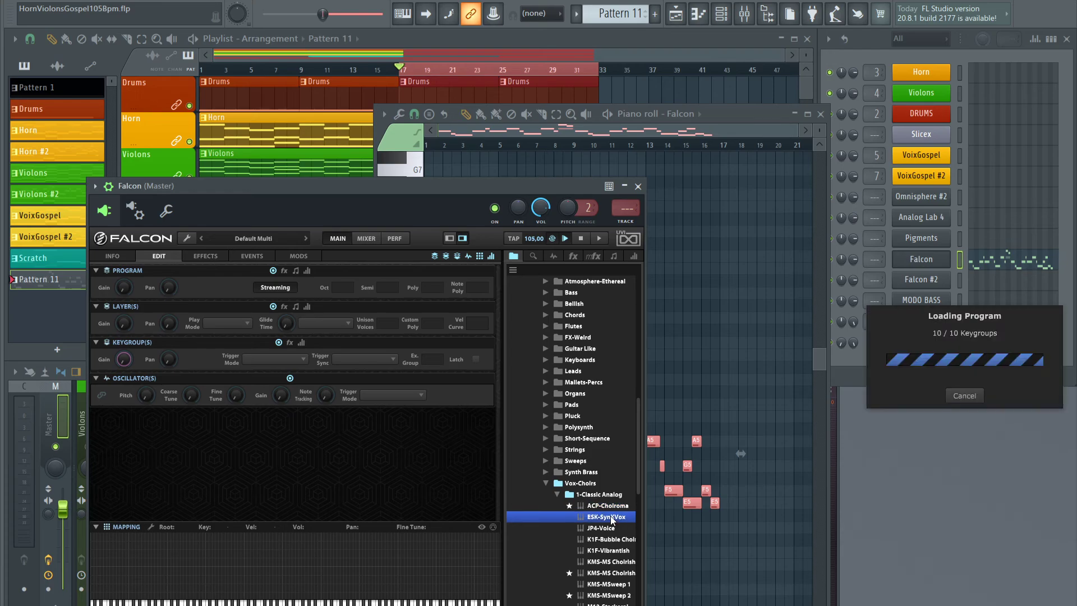
double_click(610, 505)
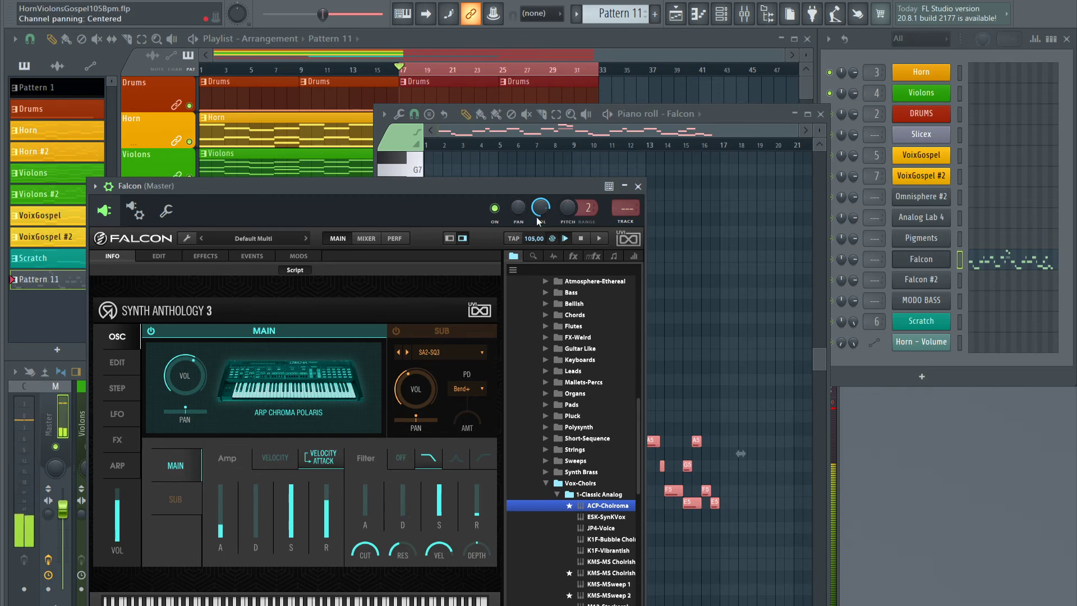
Set the Falcon channel's volume multiplier to 136% while bars 17 to 33 play, and return to the instrument view
left_click(166, 210)
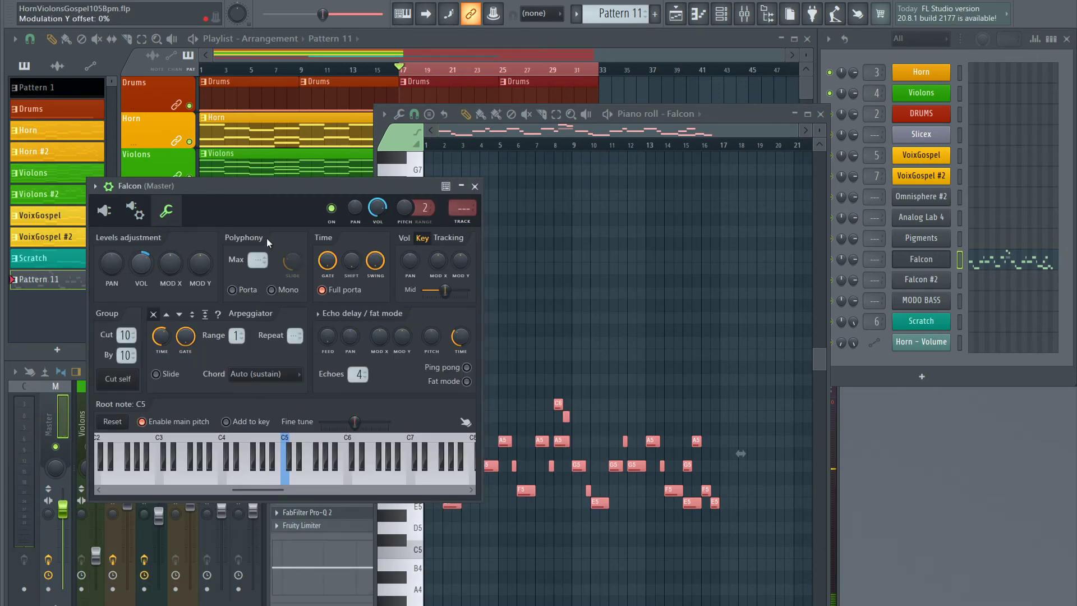
key("space")
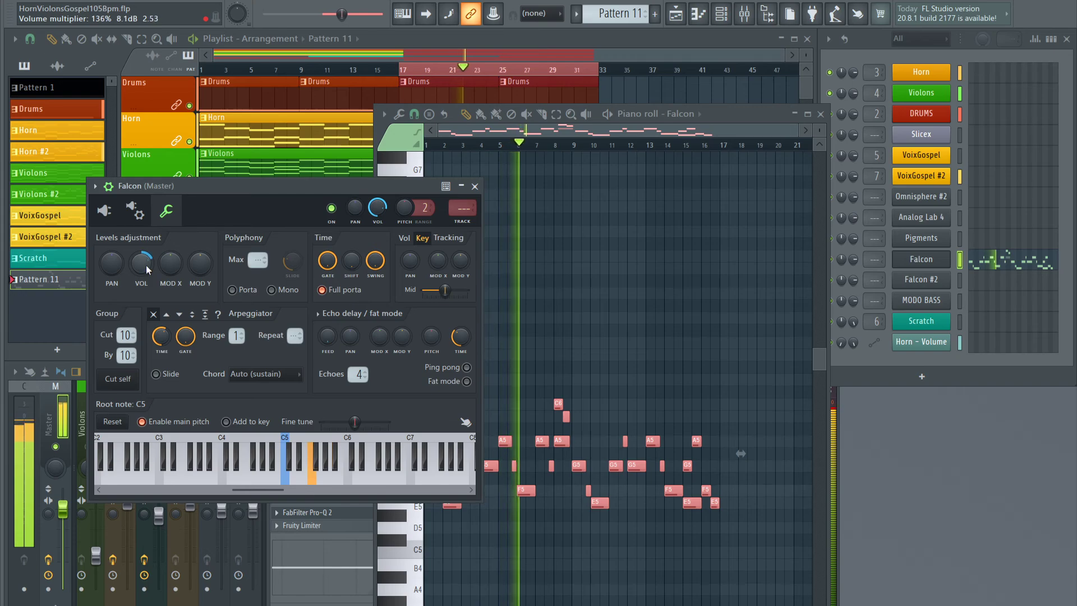
left_click(103, 212)
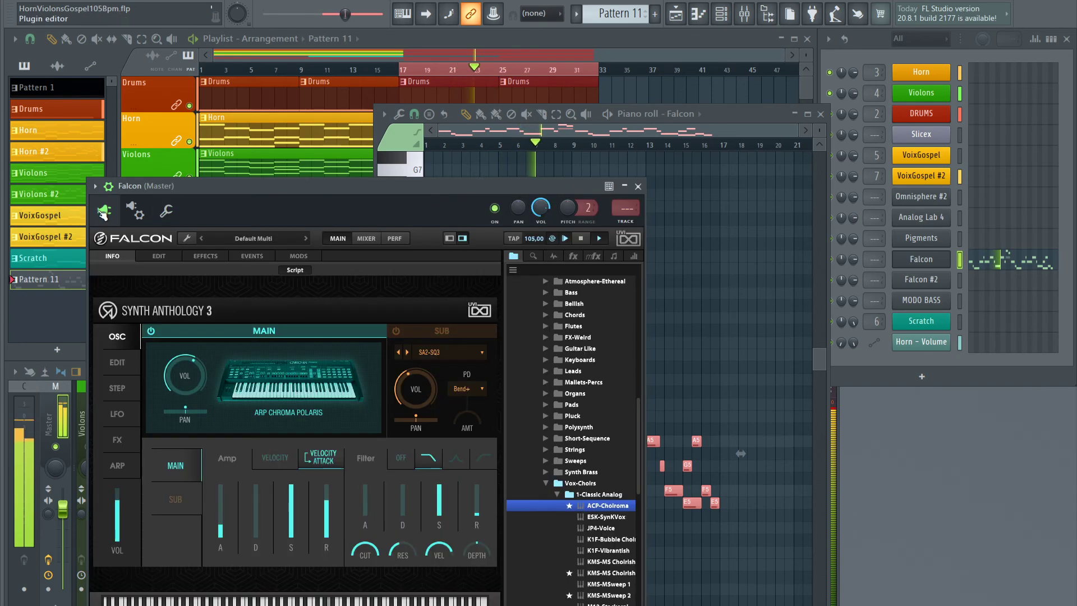
Audition the KMS-MS Choirish 2 preset, and replace the 1-Classic Analog listing with the 9-Samplers choir presets
scroll(621, 532, "down", 3)
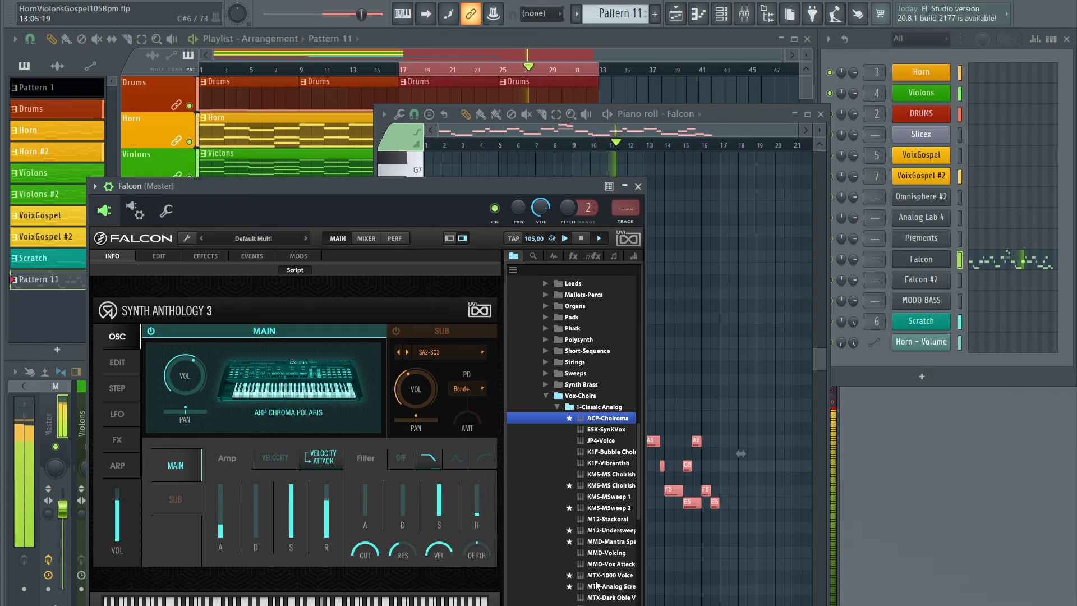
left_click(615, 485)
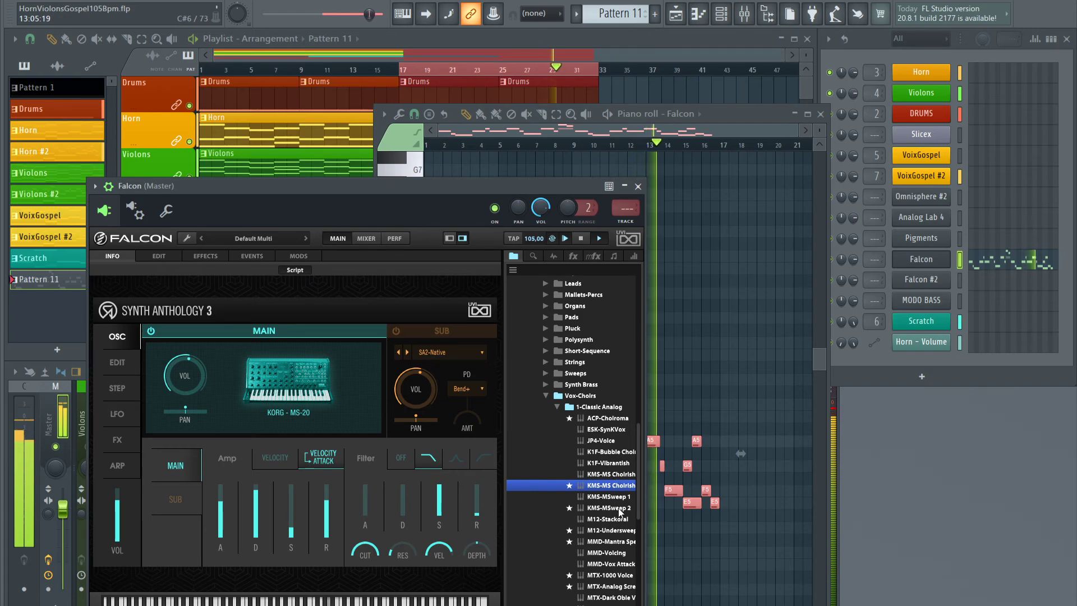
left_click(558, 408)
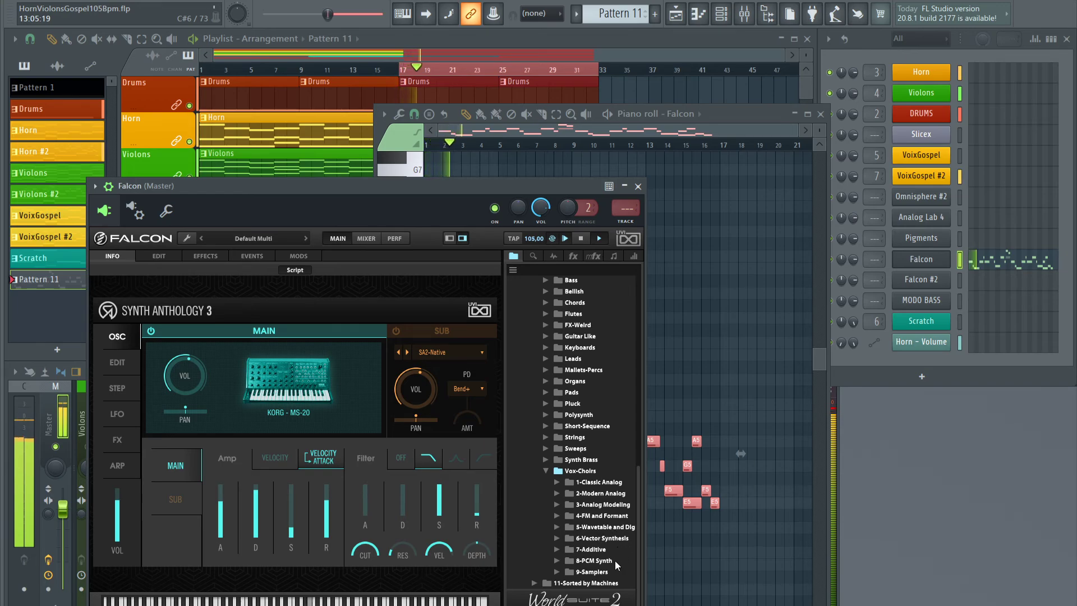
left_click(592, 572)
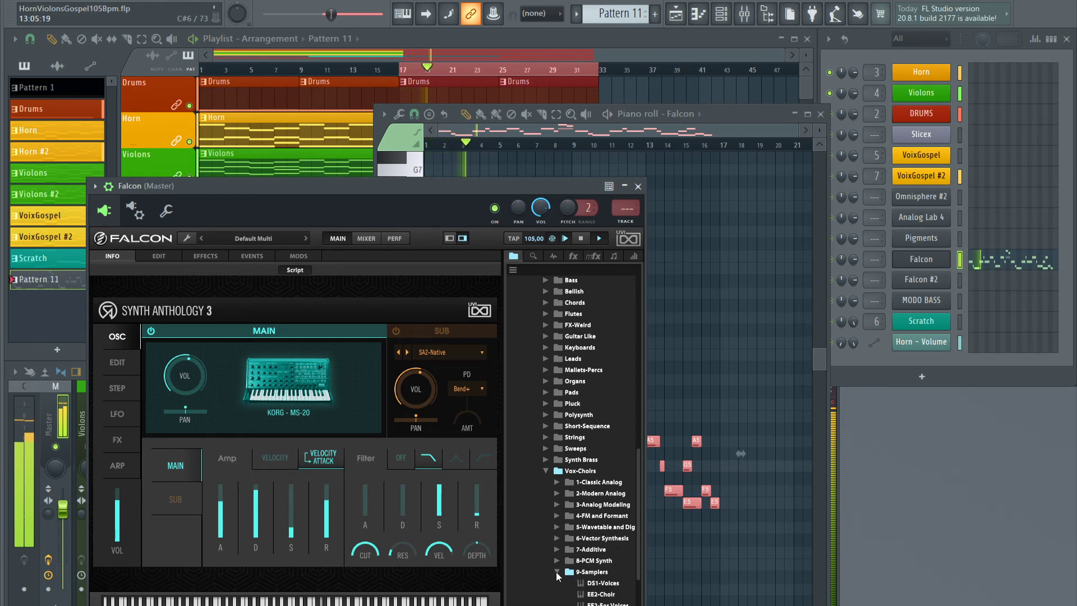
scroll(599, 573, "down", 3)
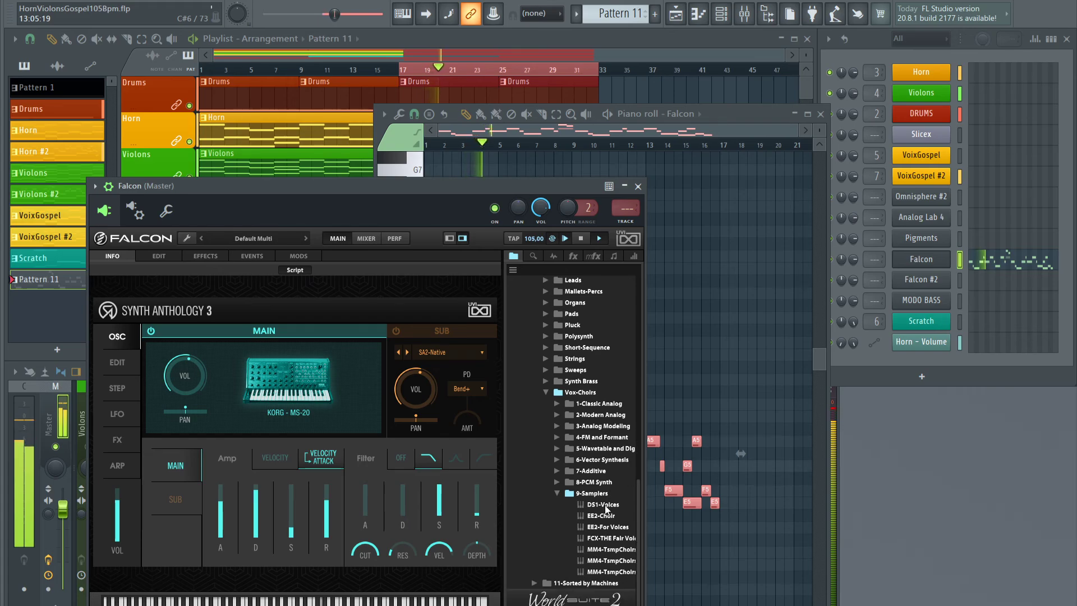
Audition the DS1-Voices, EE2-Choir, EE2-For Voices, FCX-THE Fair and first two MM4-TsmpChoir presets in Falcon over the playing section
left_click(605, 505)
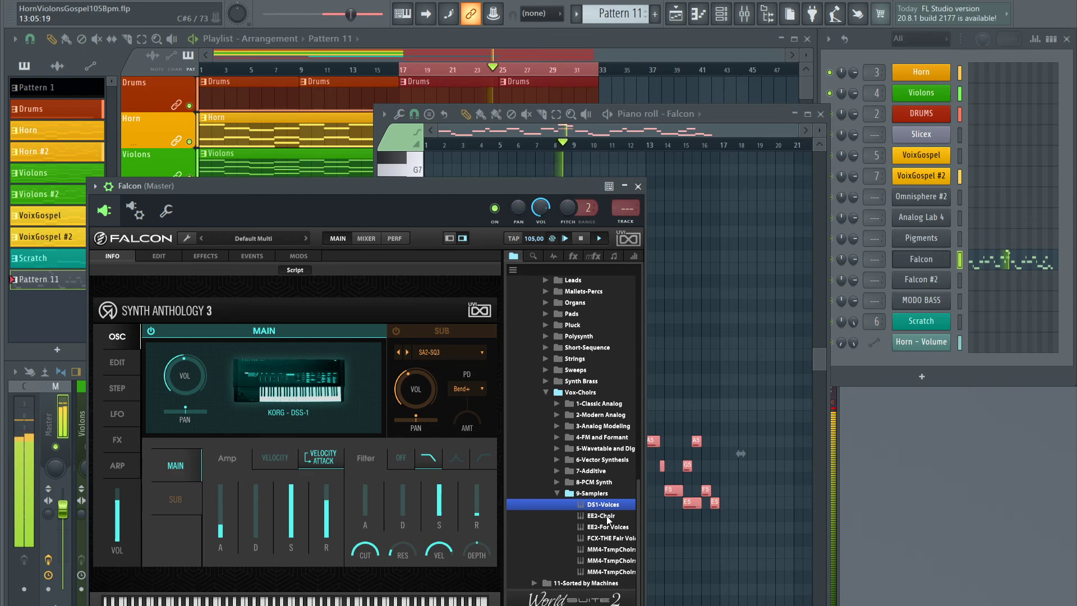
left_click(608, 517)
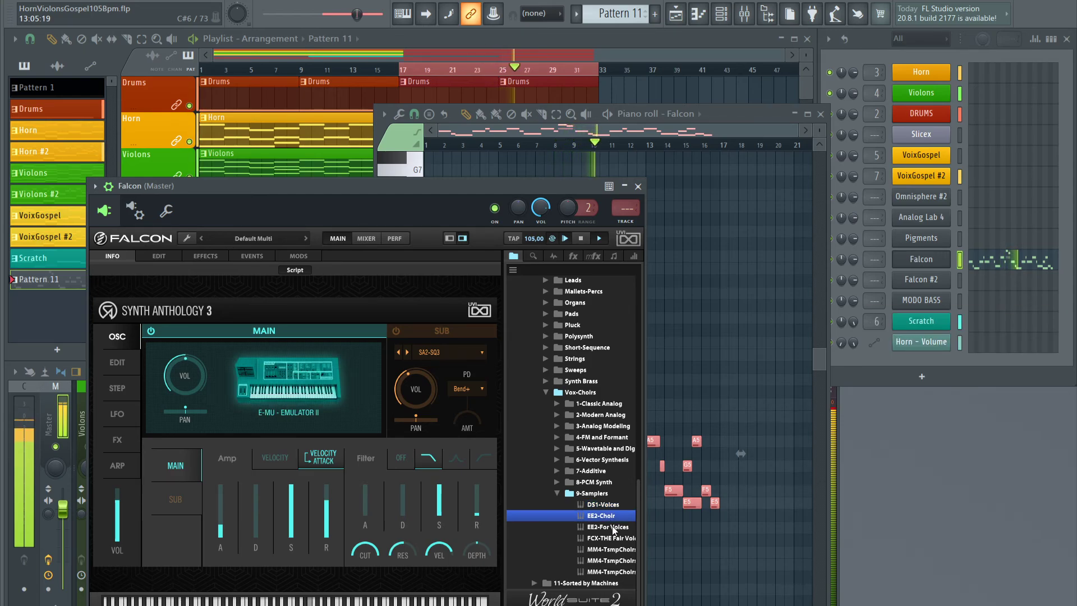
left_click(613, 528)
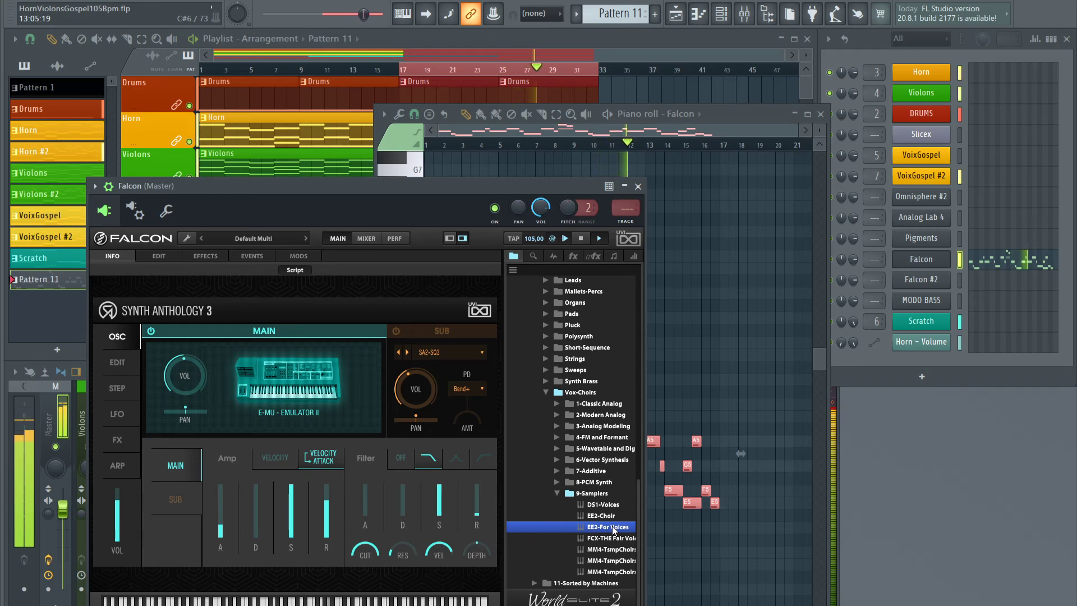
double_click(611, 538)
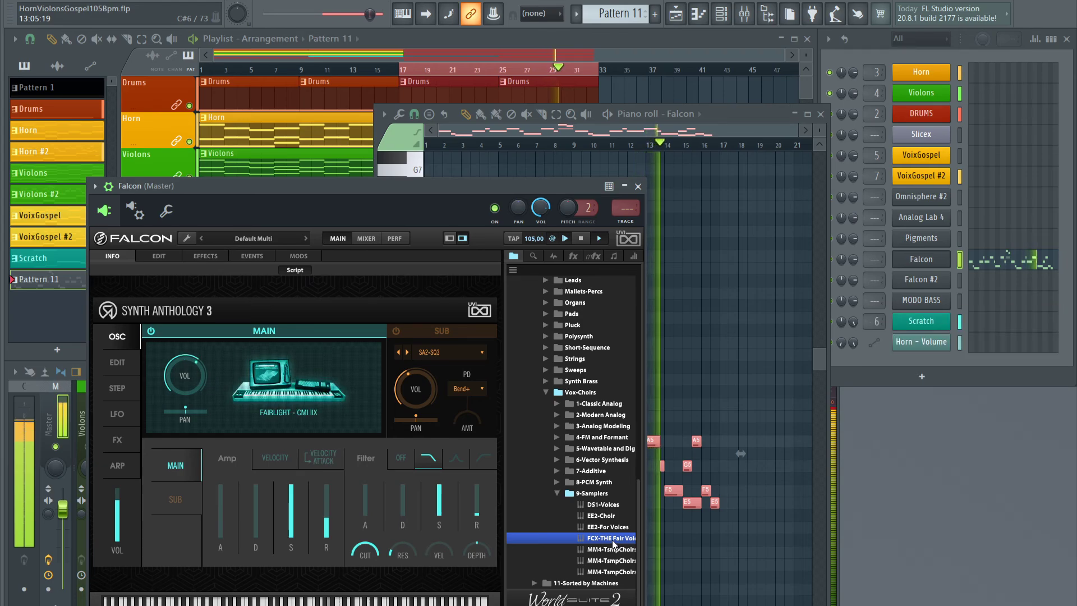
left_click(612, 559)
double_click(611, 549)
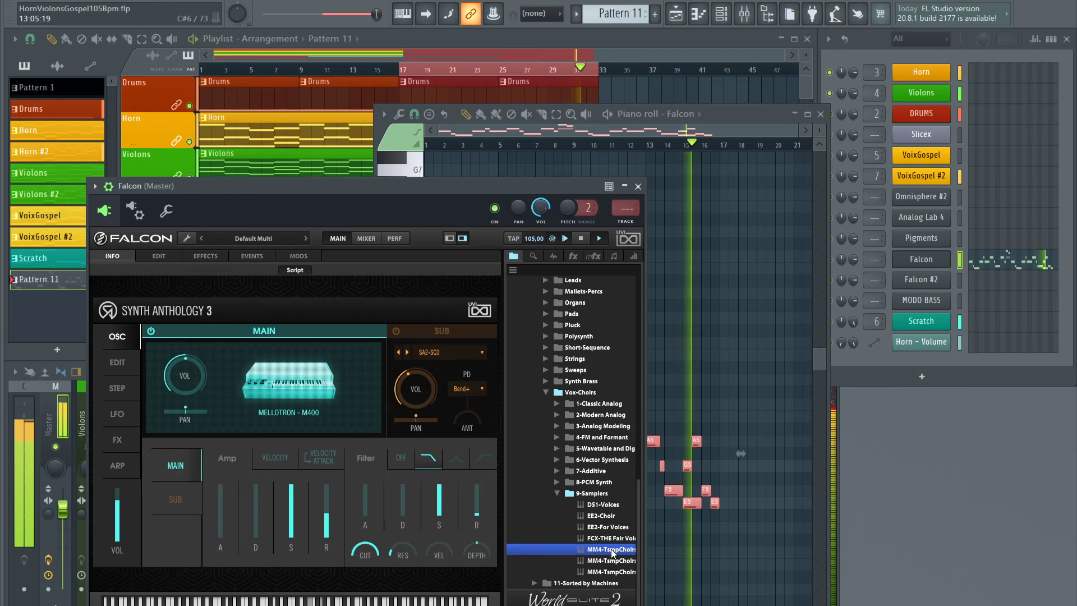
left_click(610, 561)
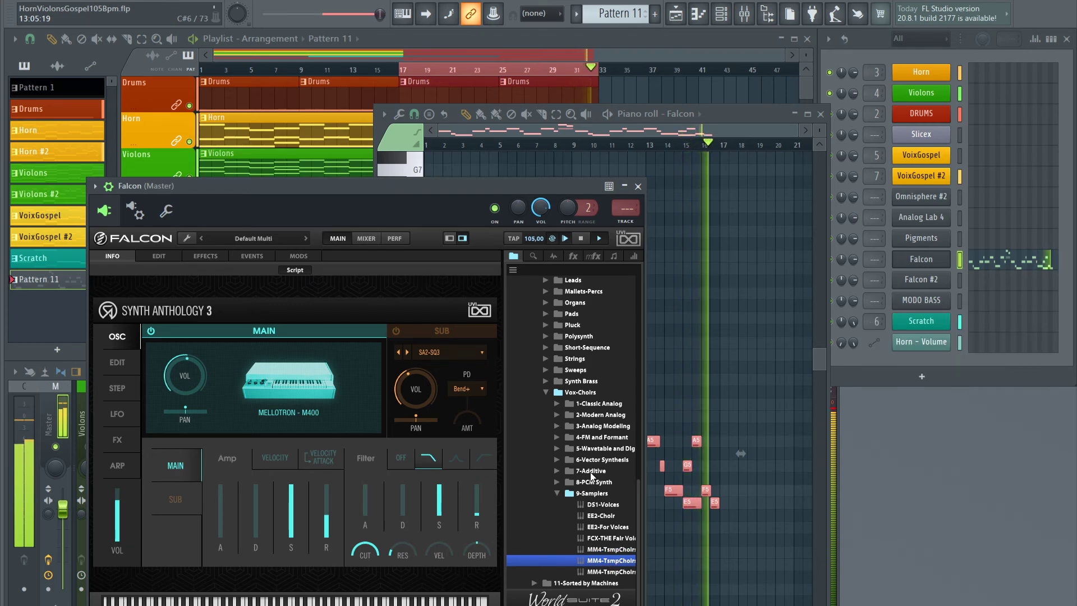
Audition the 2-Modern Analog choir presets in Falcon one after another, from the two ADR-Analog presets through WPU-Ice Scream
left_click(557, 413)
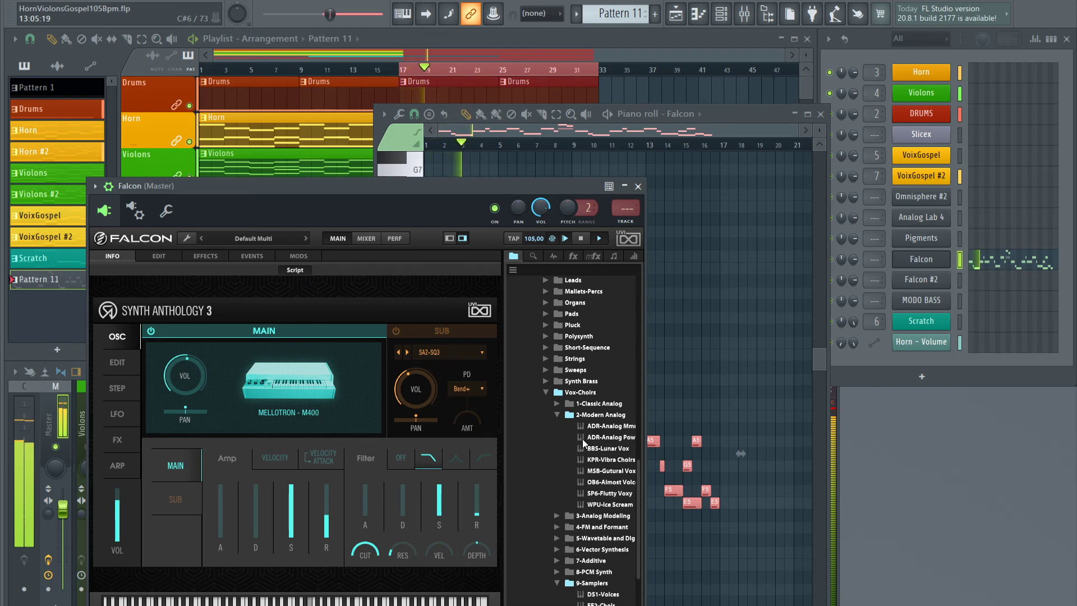
double_click(597, 428)
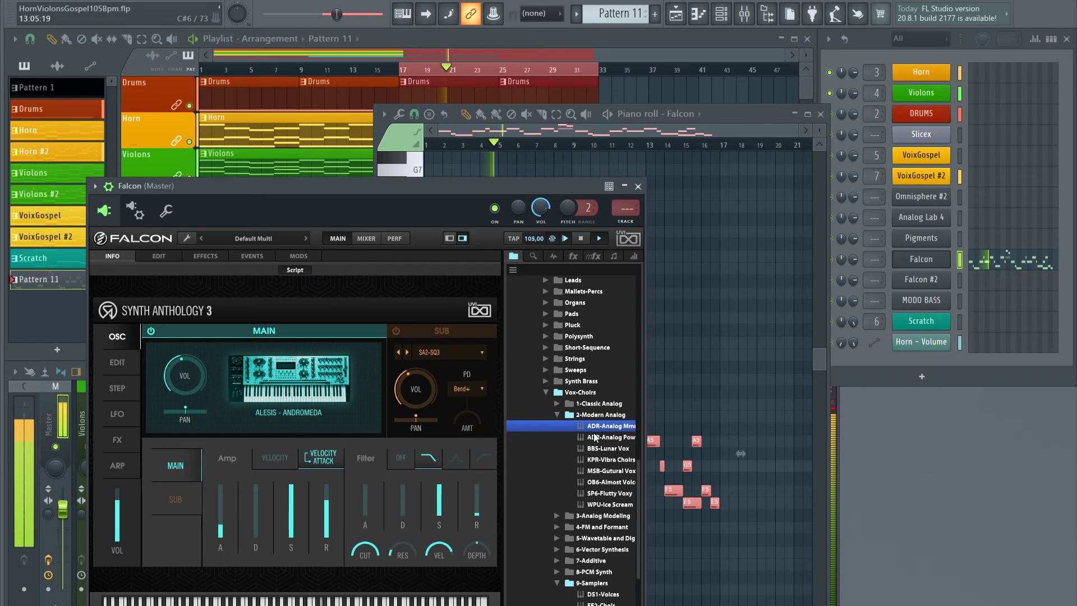
double_click(595, 438)
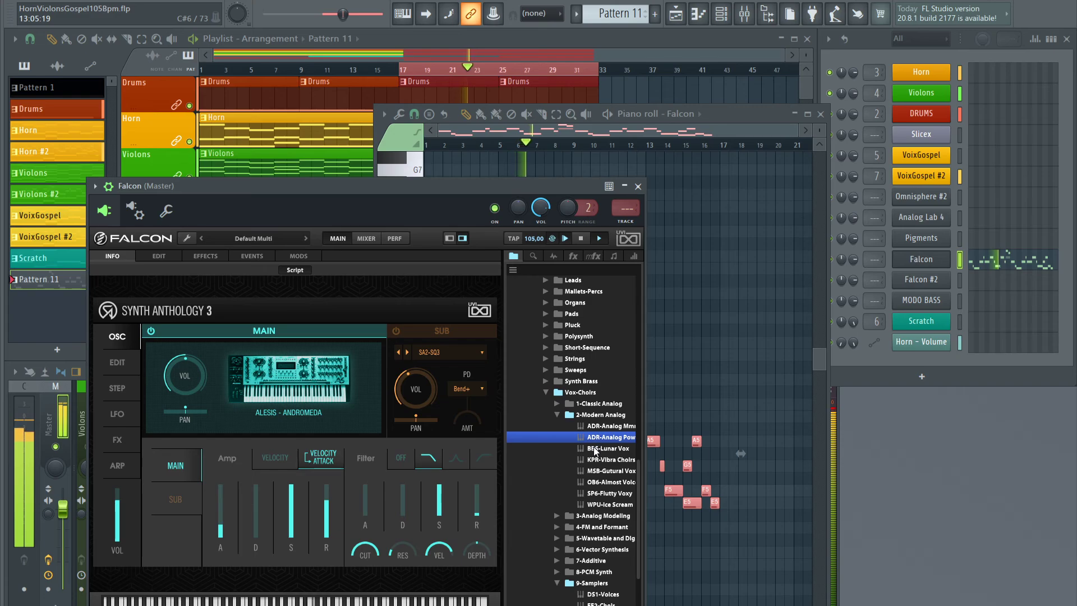
double_click(595, 449)
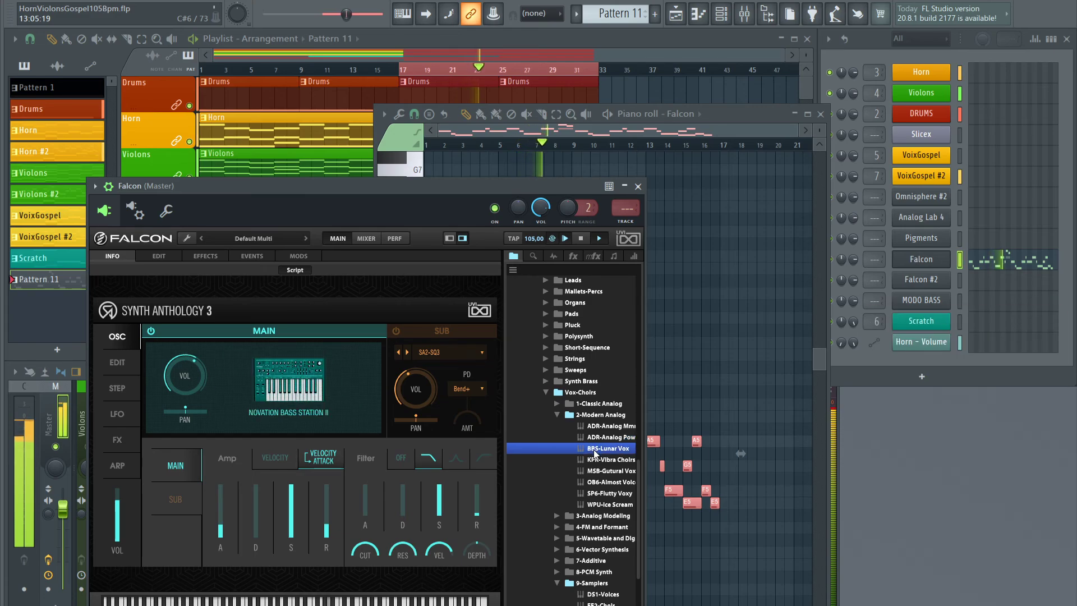
double_click(595, 460)
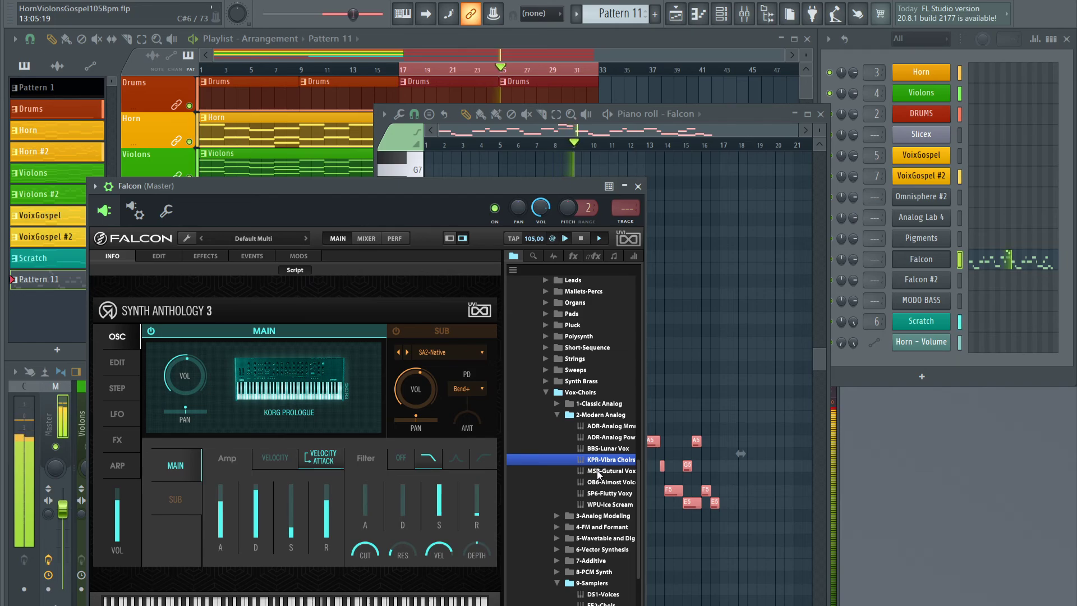
double_click(597, 470)
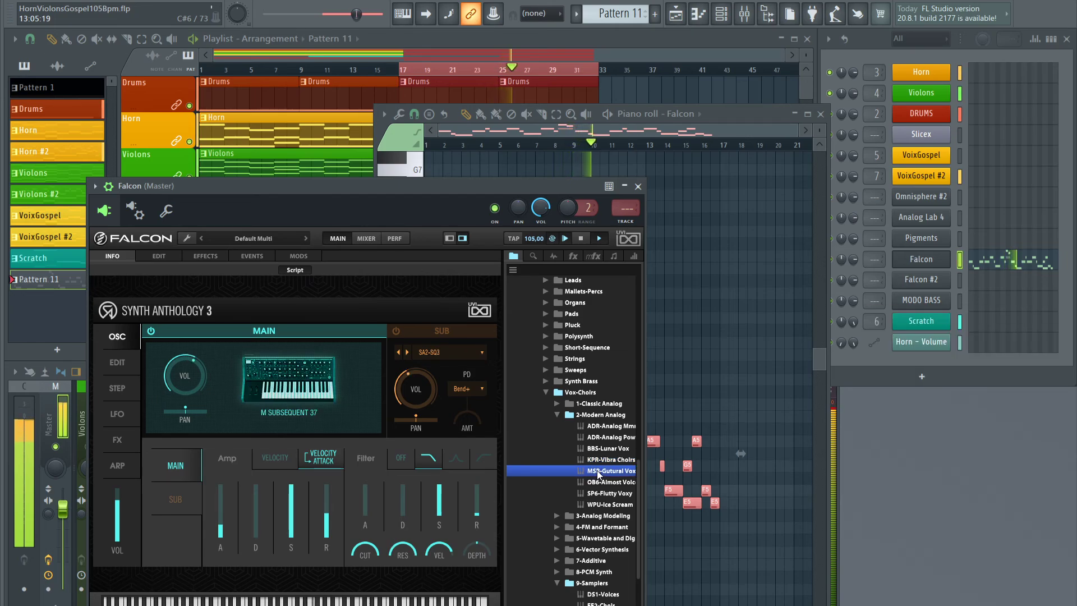
double_click(601, 481)
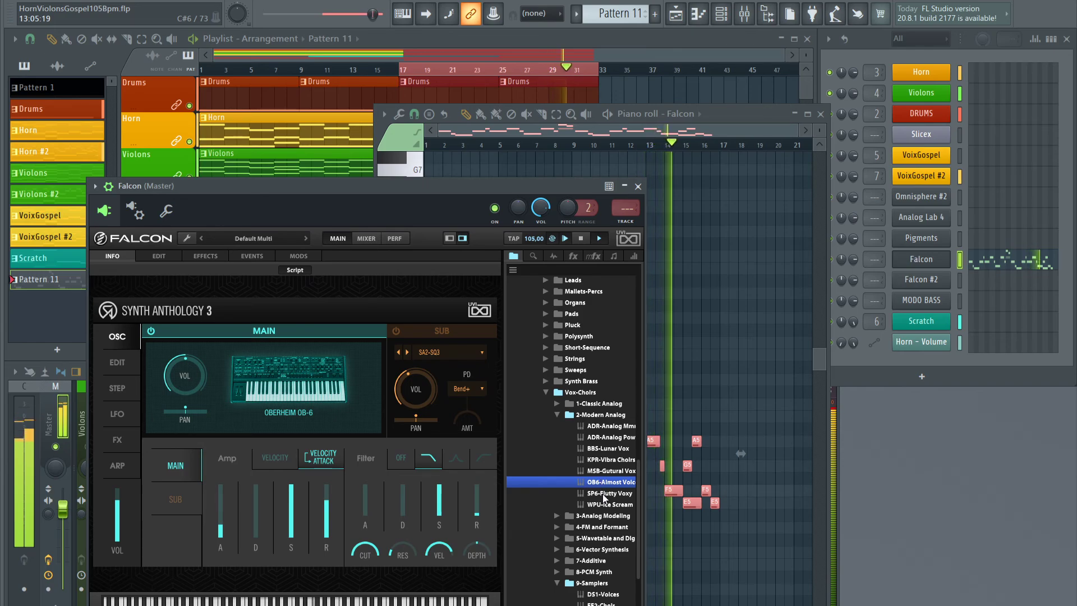
left_click(605, 494)
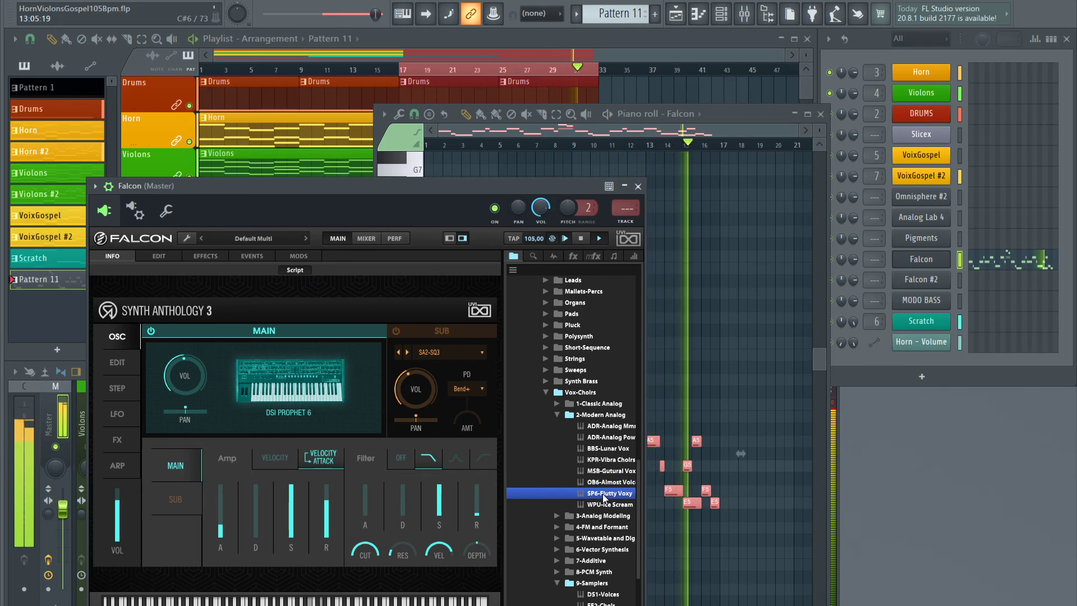
left_click(602, 504)
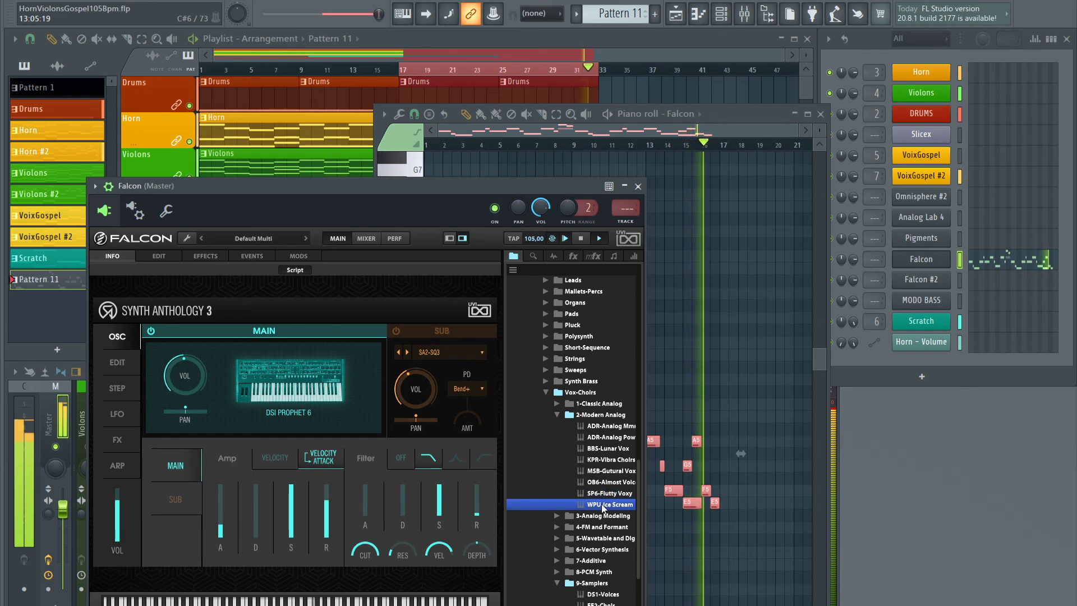
Check the 3-Analog Modeling presets, collapse the Vox-Choirs folder, and mute the Falcon channel
left_click(556, 516)
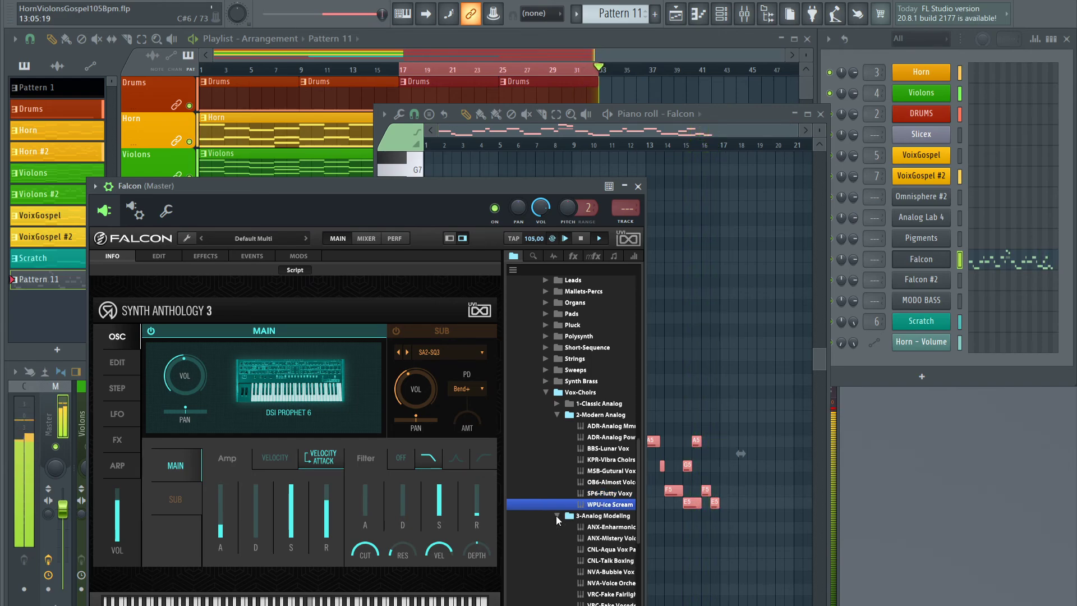
left_click(559, 515)
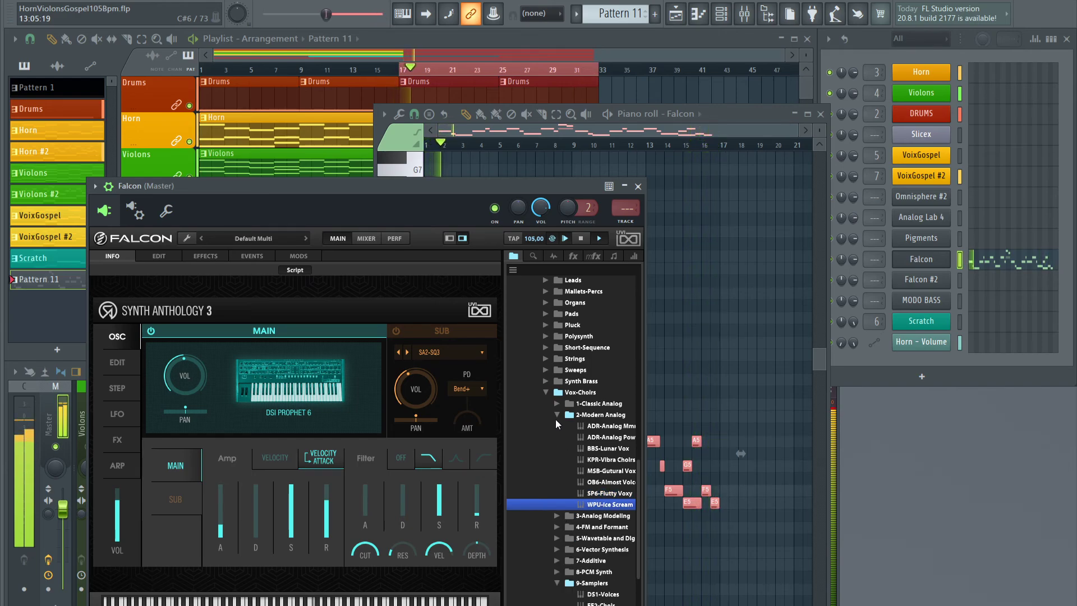
left_click(547, 395)
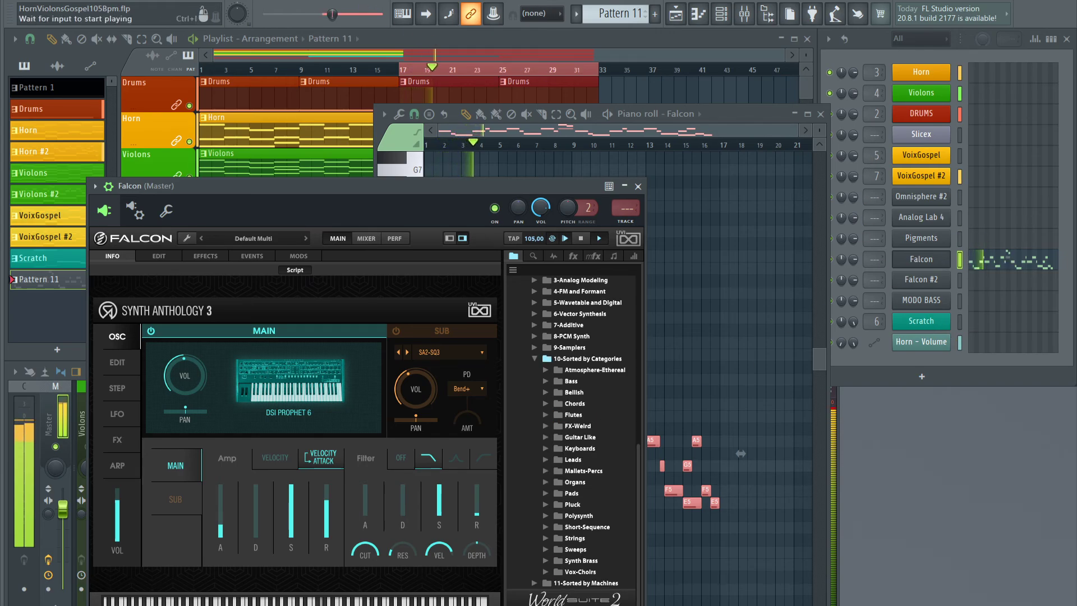
left_click(838, 273)
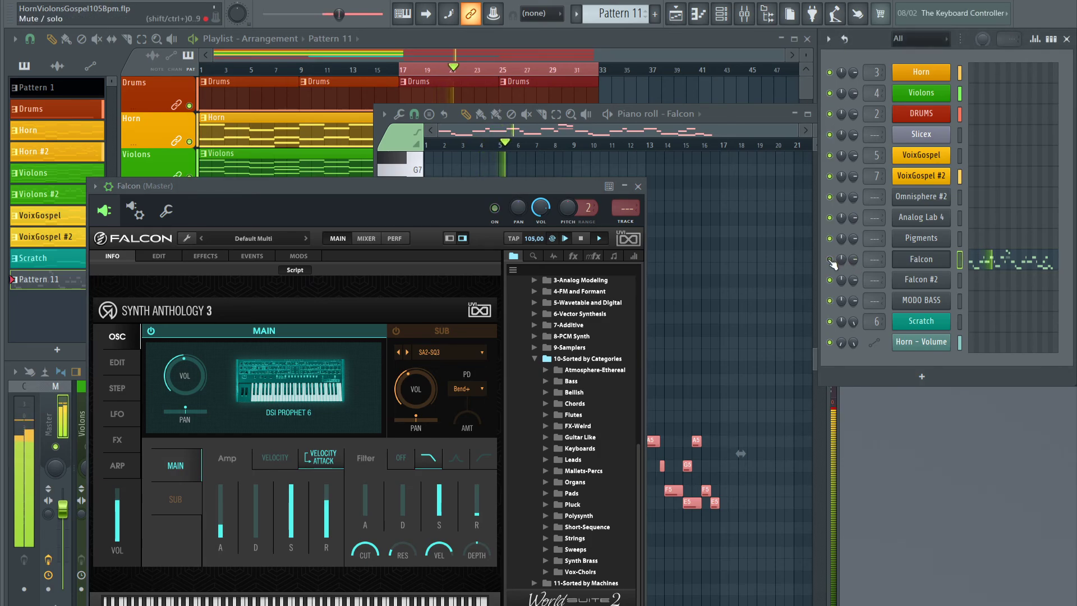
left_click(830, 259)
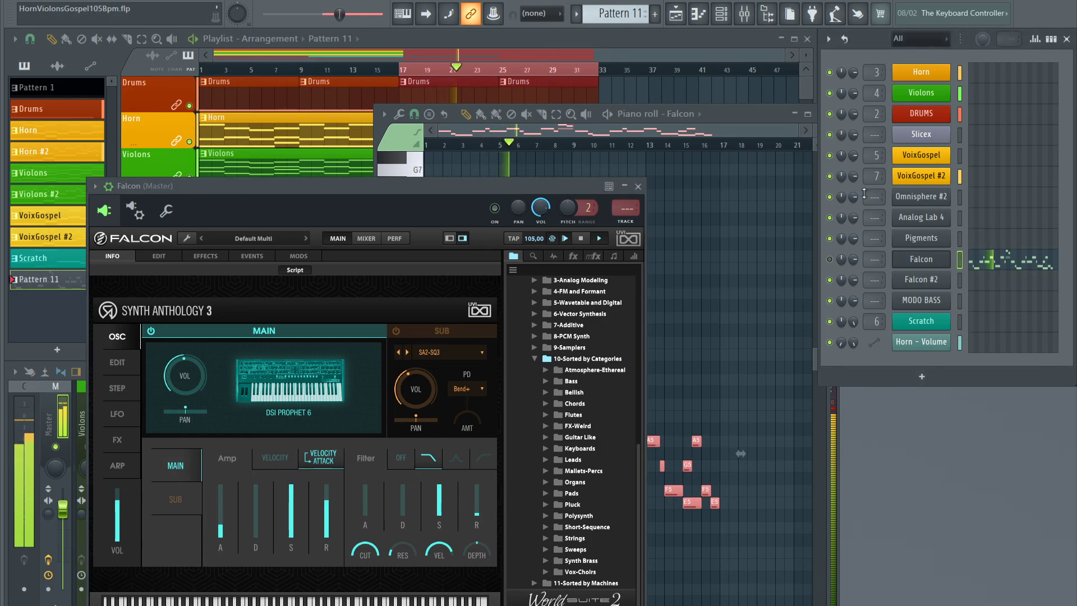
Open the Analog Lab 4 instrument, switch to Pigments, and reposition its window so the whole interface shows
left_click(939, 221)
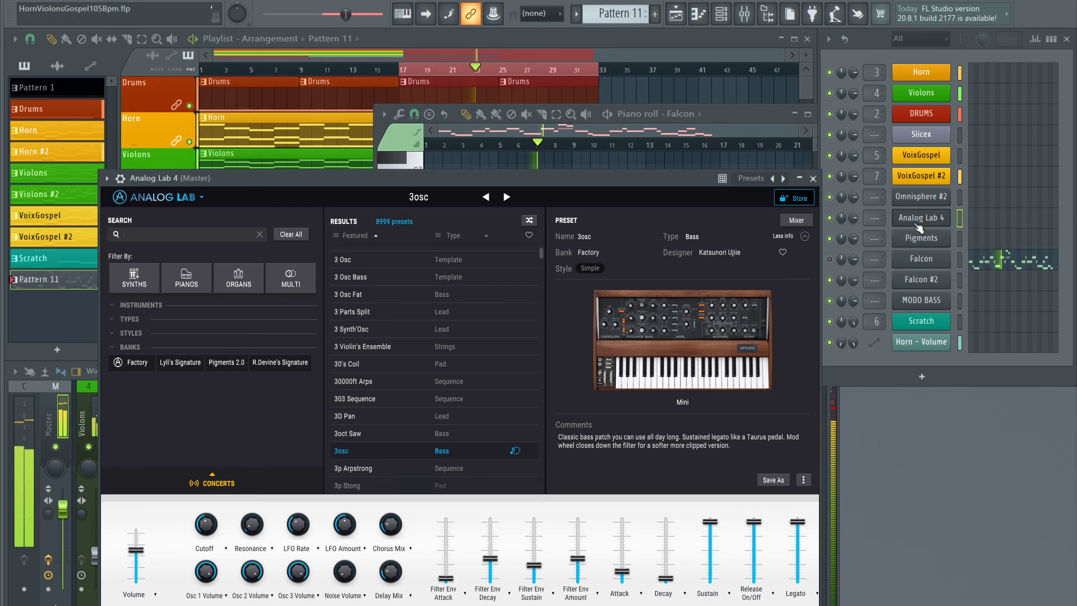
left_click(932, 239)
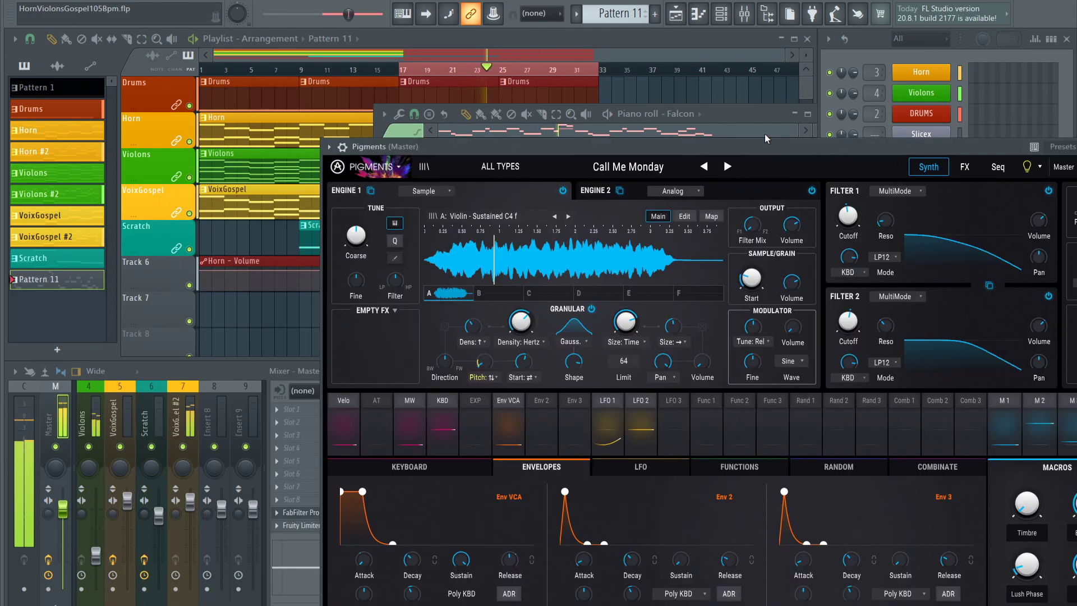
left_click(765, 134)
left_click(896, 150)
left_click_drag(896, 149, 751, 137)
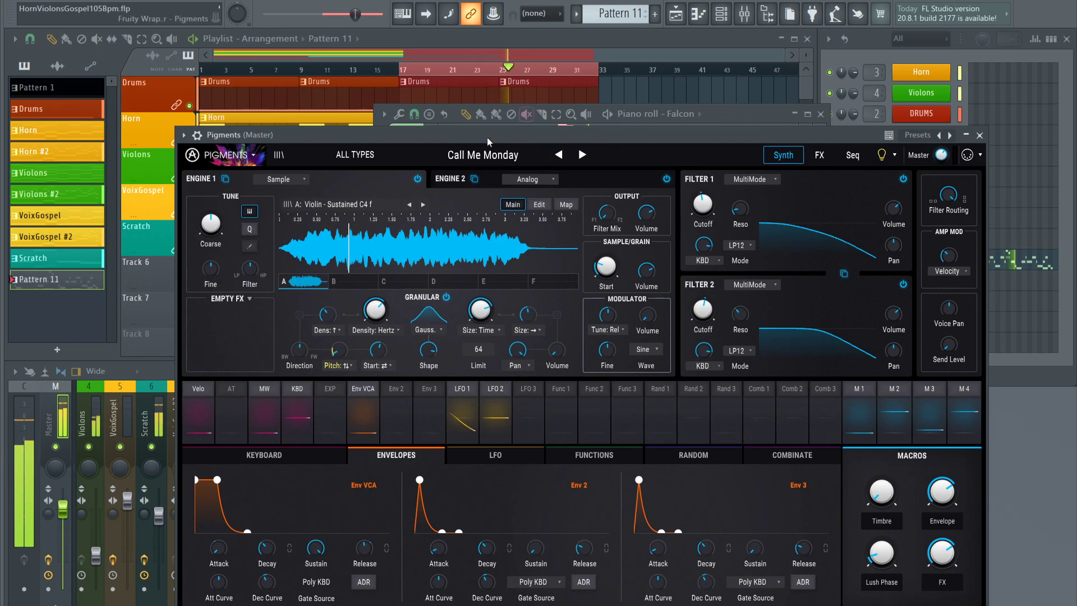
Filter the Pigments preset browser to the Strings type, look through the list, and close the instrument
left_click(279, 156)
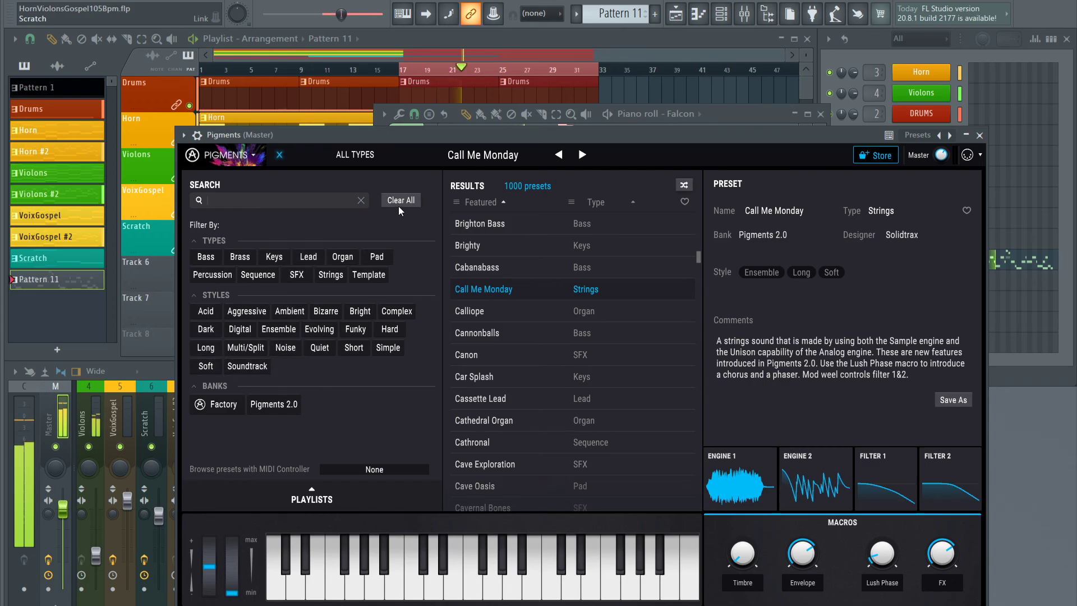
left_click(366, 275)
left_click(344, 273)
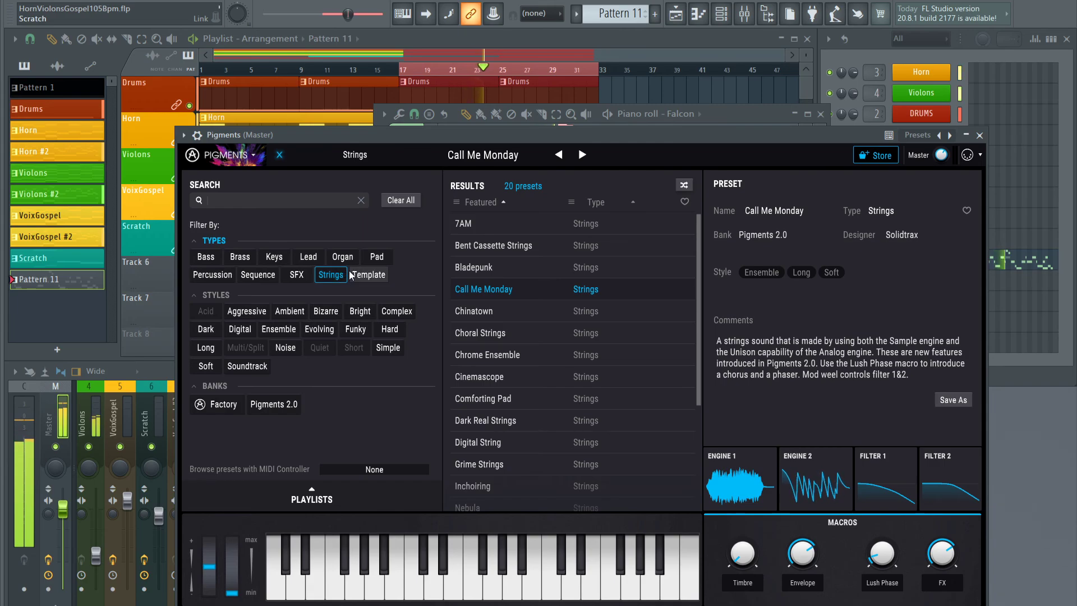
left_click(323, 274)
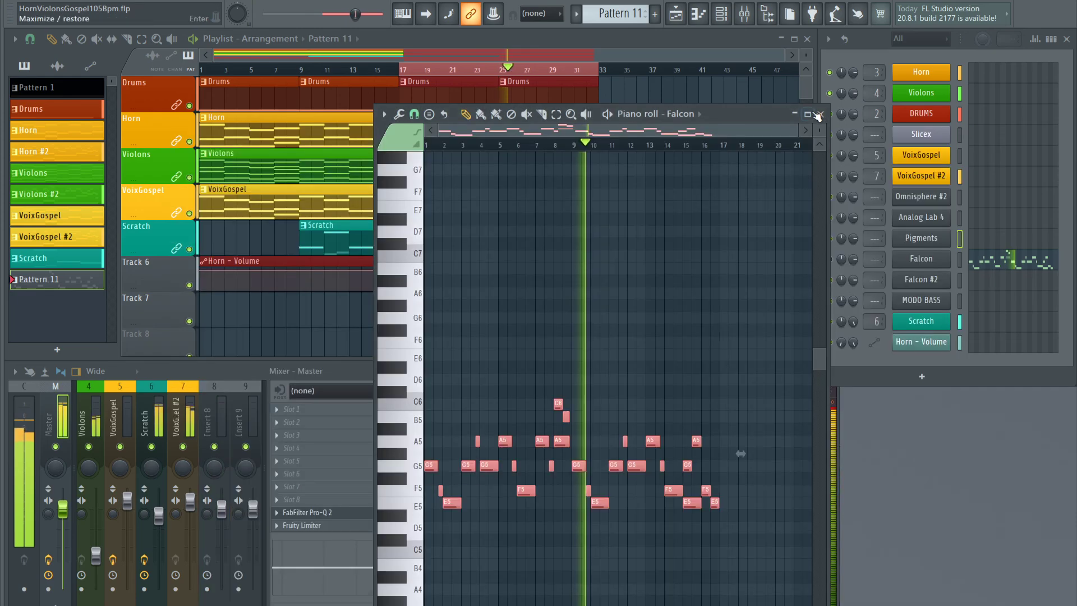
left_click(979, 135)
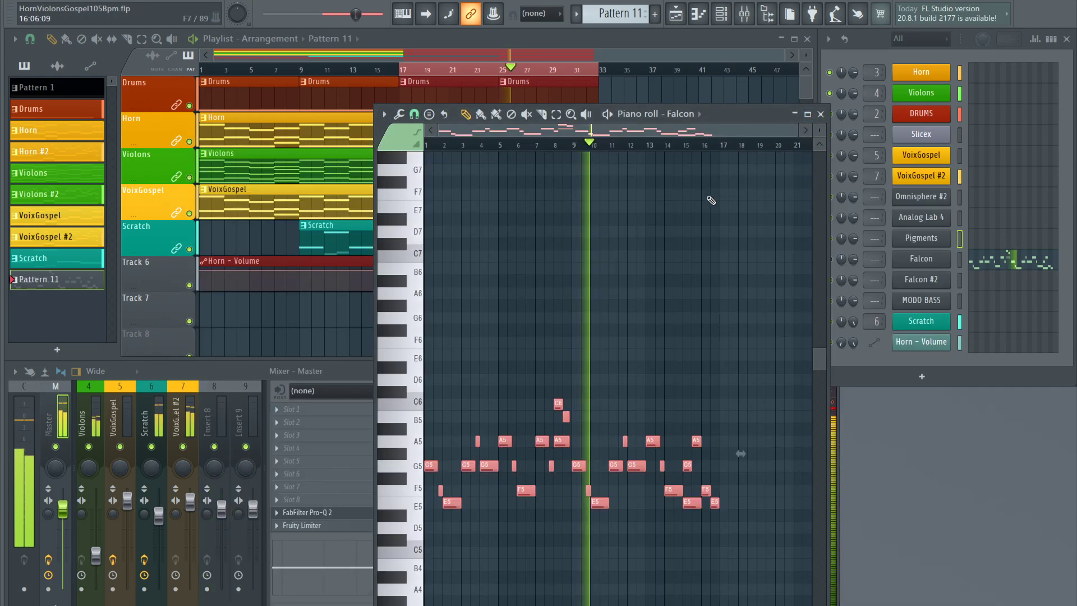
Close the Falcon piano roll, stop playback, and clear the time selection by returning the playhead to bar 1
left_click(820, 114)
key("space")
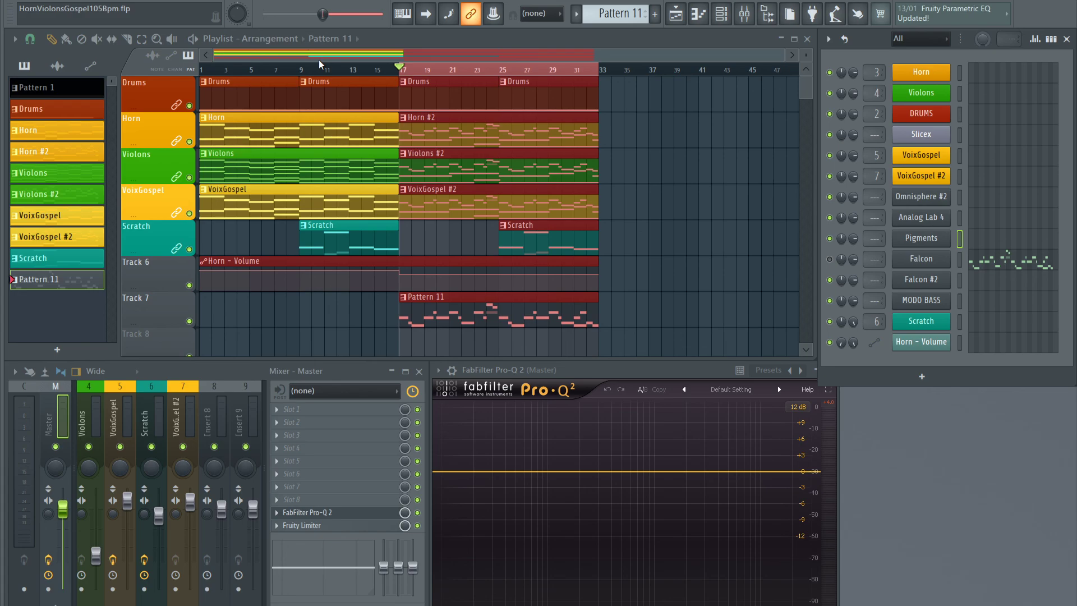
left_click(202, 70)
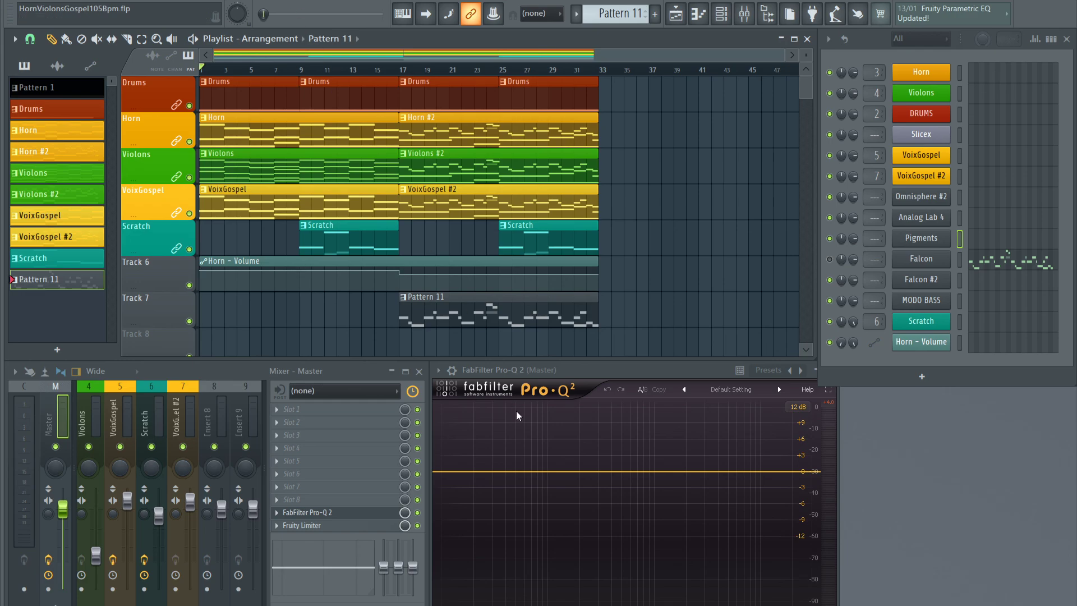
Delete the Pattern 11 clip from Track 7 and remove the Falcon channel from the project
right_click(453, 297)
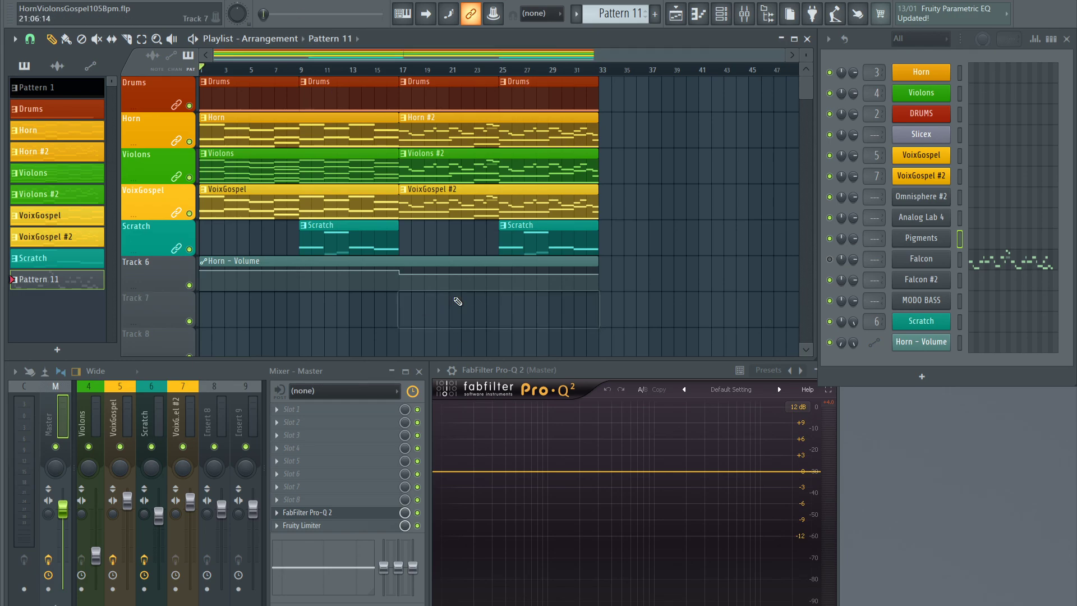
right_click(922, 259)
left_click(969, 389)
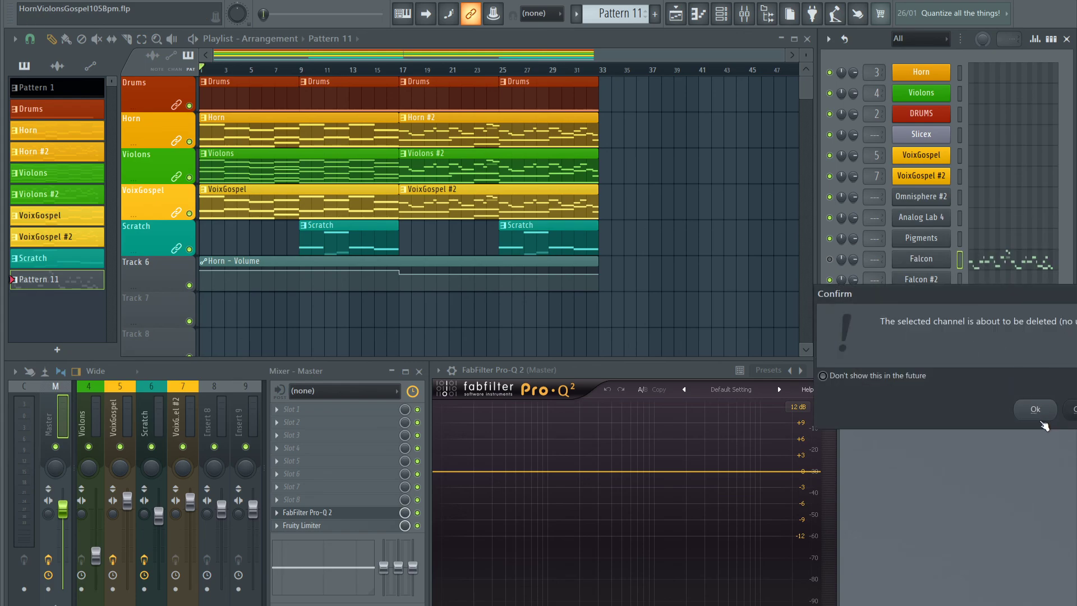
left_click(1035, 409)
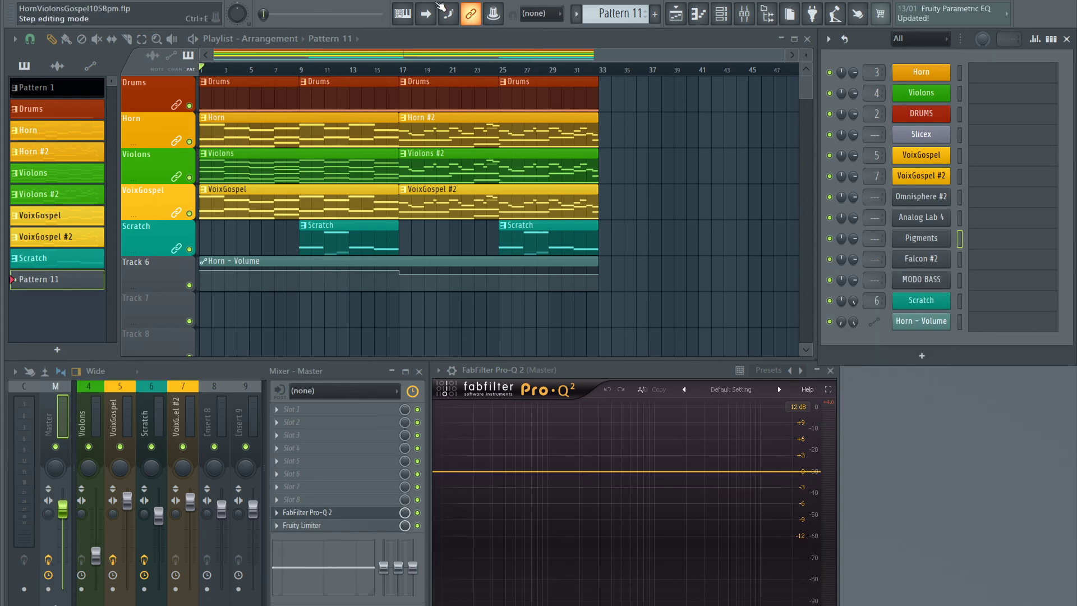
During playback, lower the VoixGospel #2 mixer fader slightly and raise the PRO-VERB mix a little in its Omnisphere common effects
key("space")
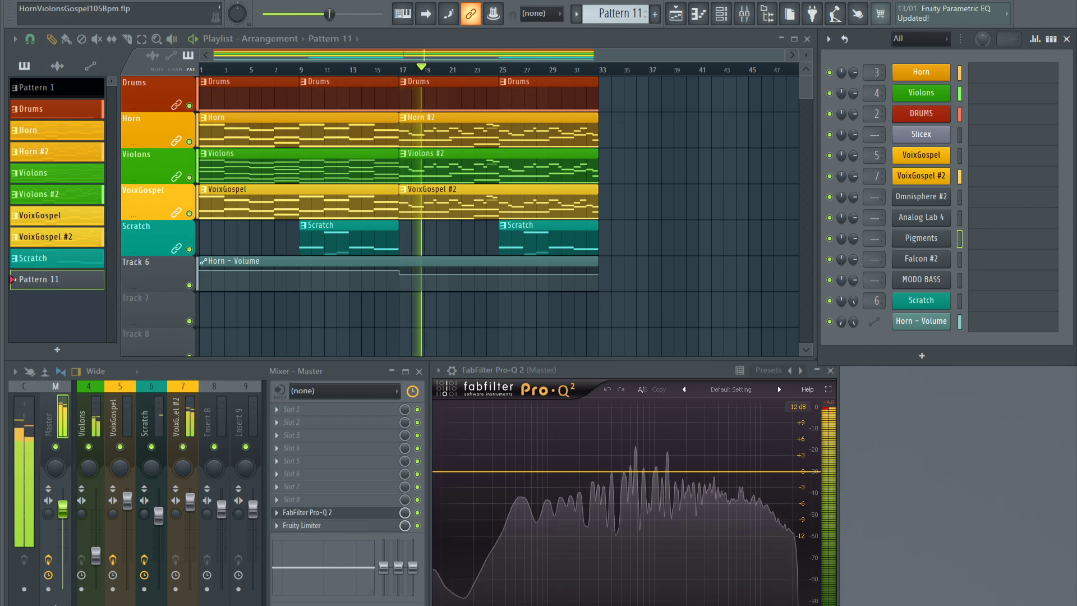
left_click(190, 504)
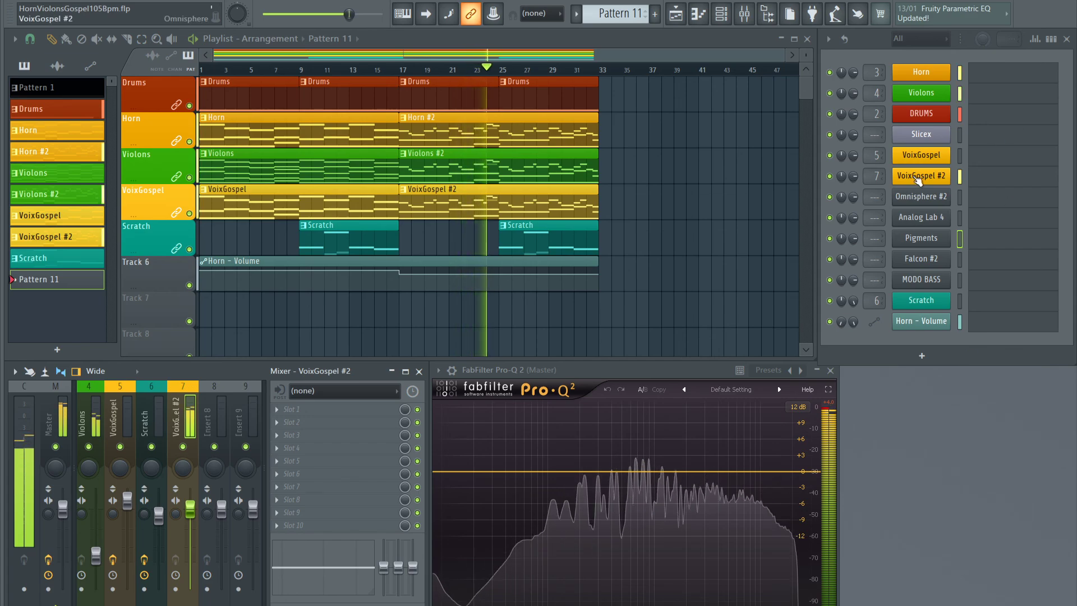
left_click(918, 179)
left_click(865, 390)
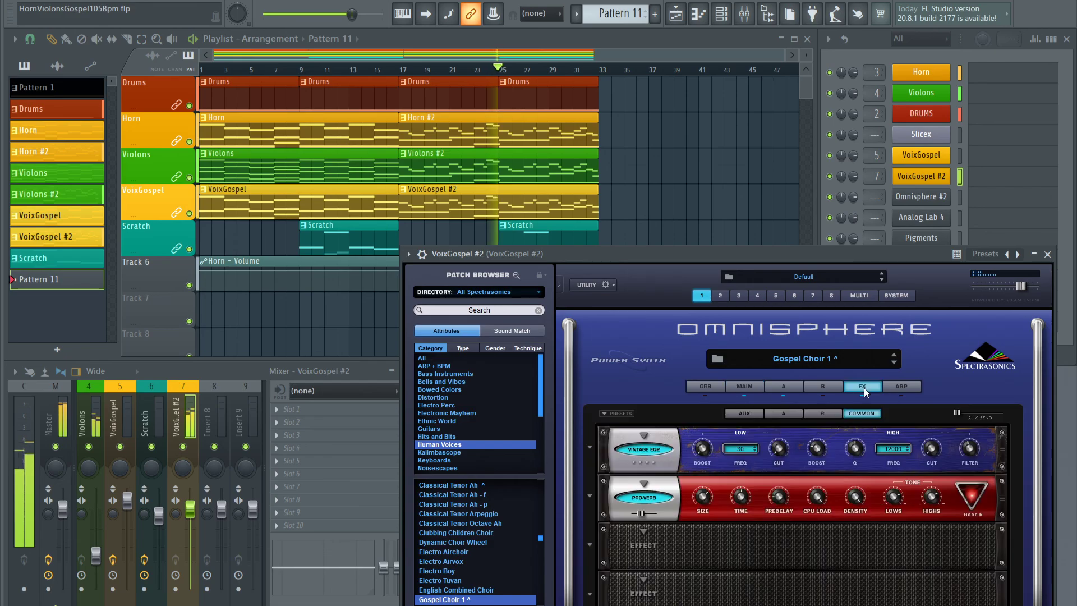
left_click_drag(643, 515, 647, 518)
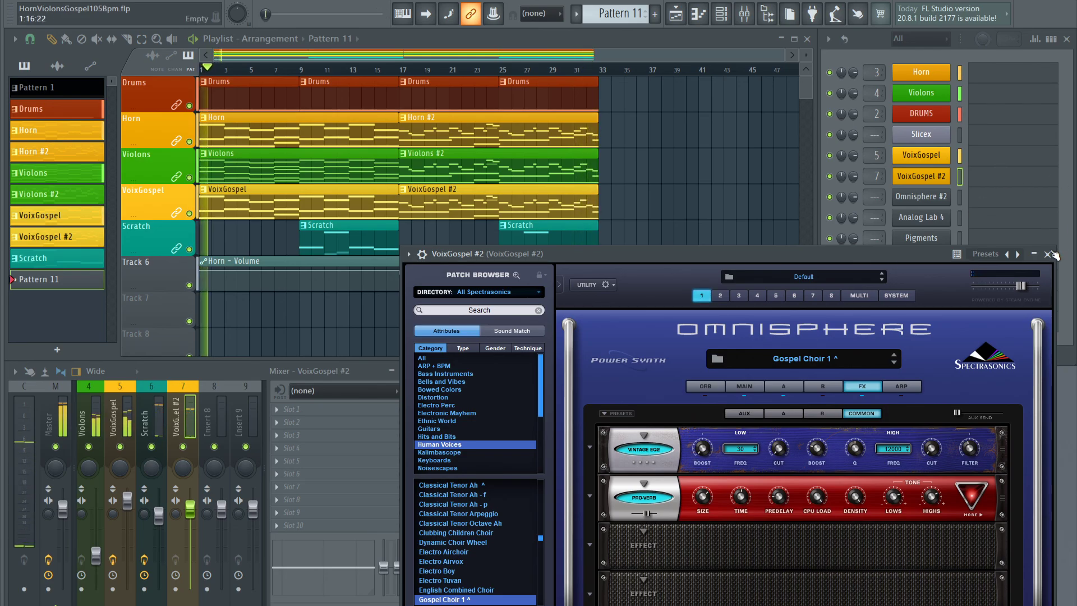
left_click(1047, 254)
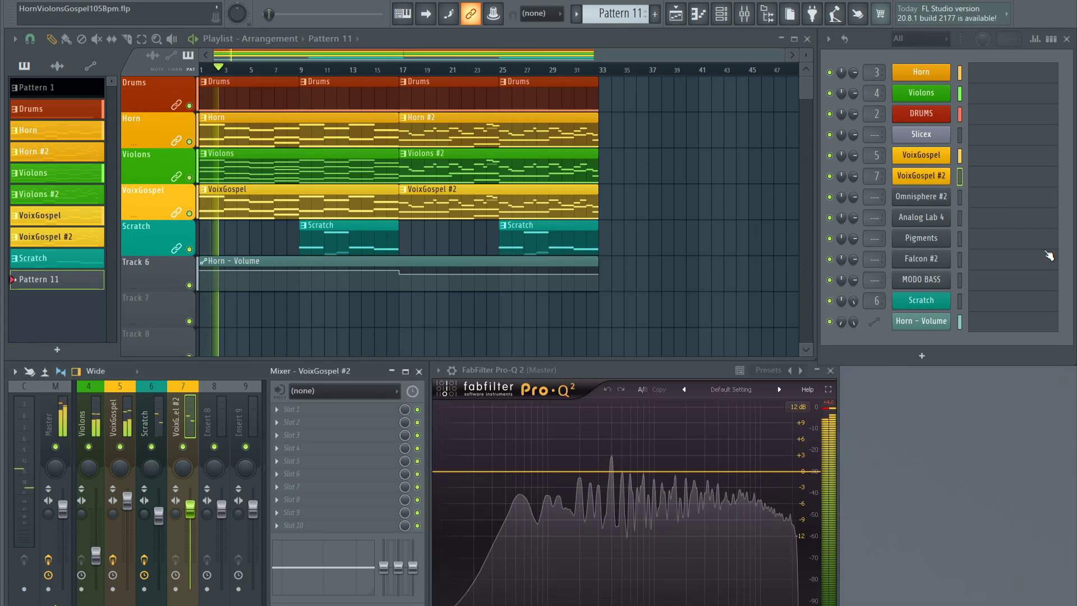